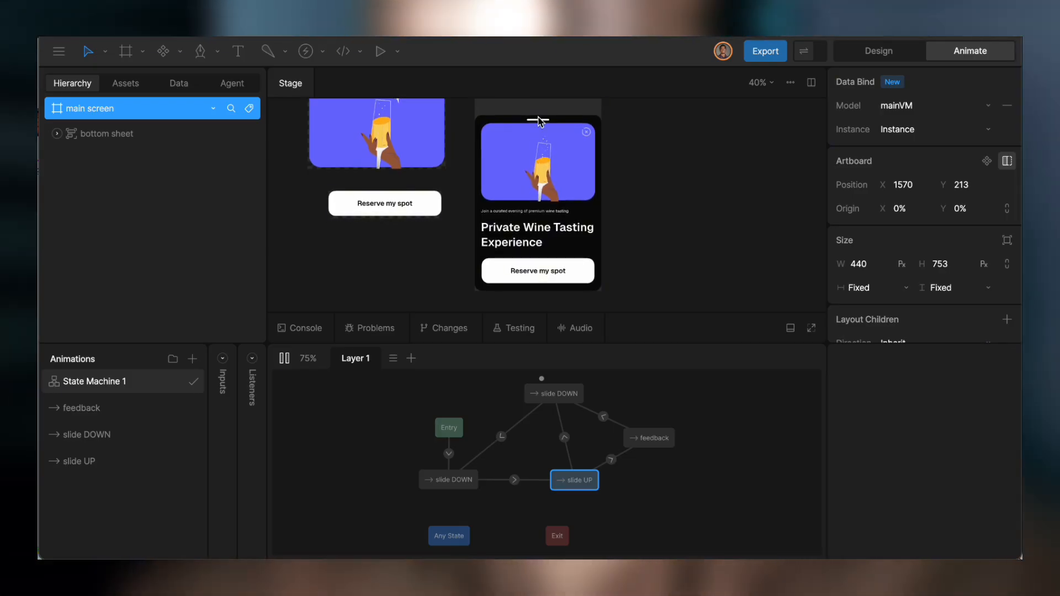
- Test the finished bottom sheet animation using its Reserve my spot button and its handle
{"action": "left_click", "coordinate": [541, 273]}
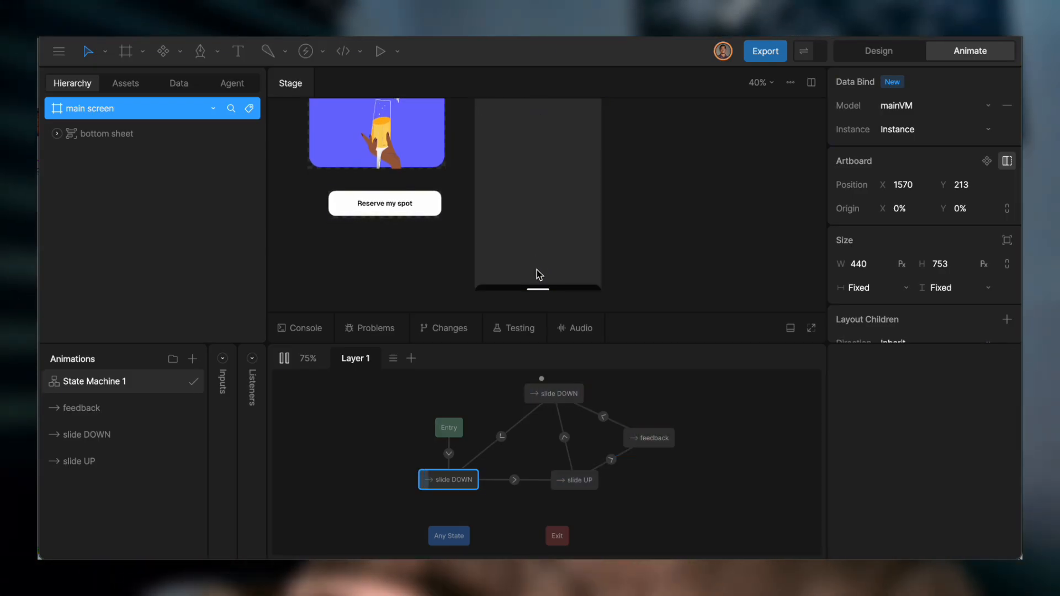
{"action": "left_click", "coordinate": [546, 288]}
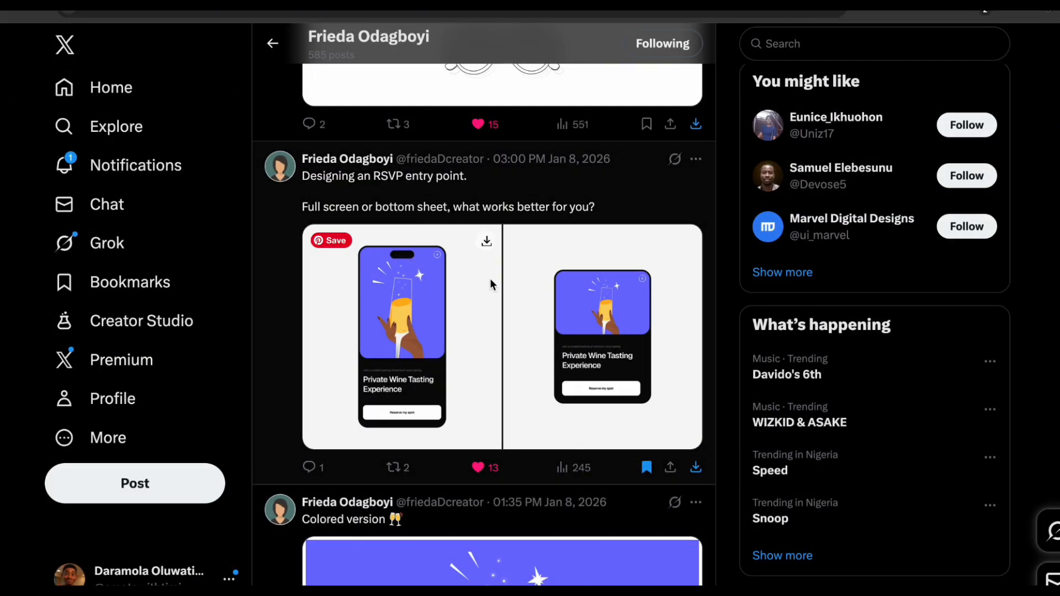
- Switch to the X post and view the bottom sheet and full screen versions of the RSVP design
{"action": "left_click", "coordinate": [578, 267]}
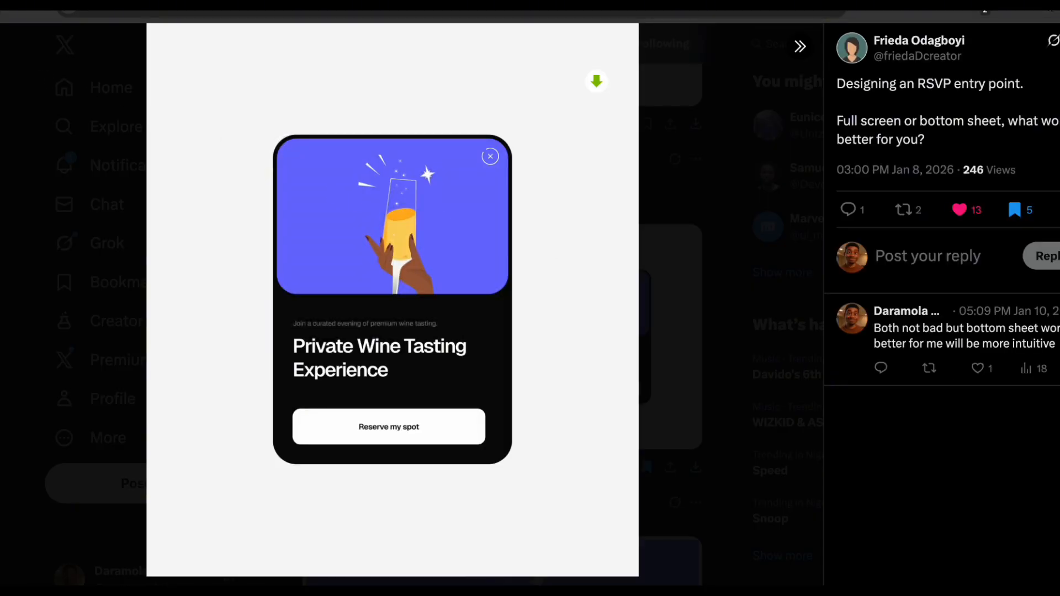
{"action": "left_click", "coordinate": [1, 293]}
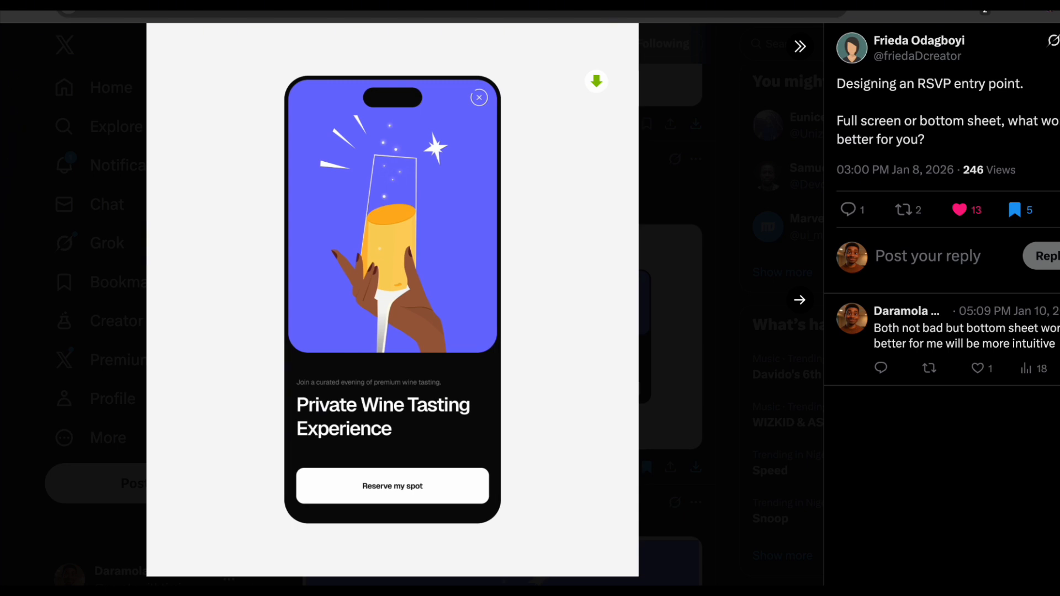
{"action": "key", "text": "Escape"}
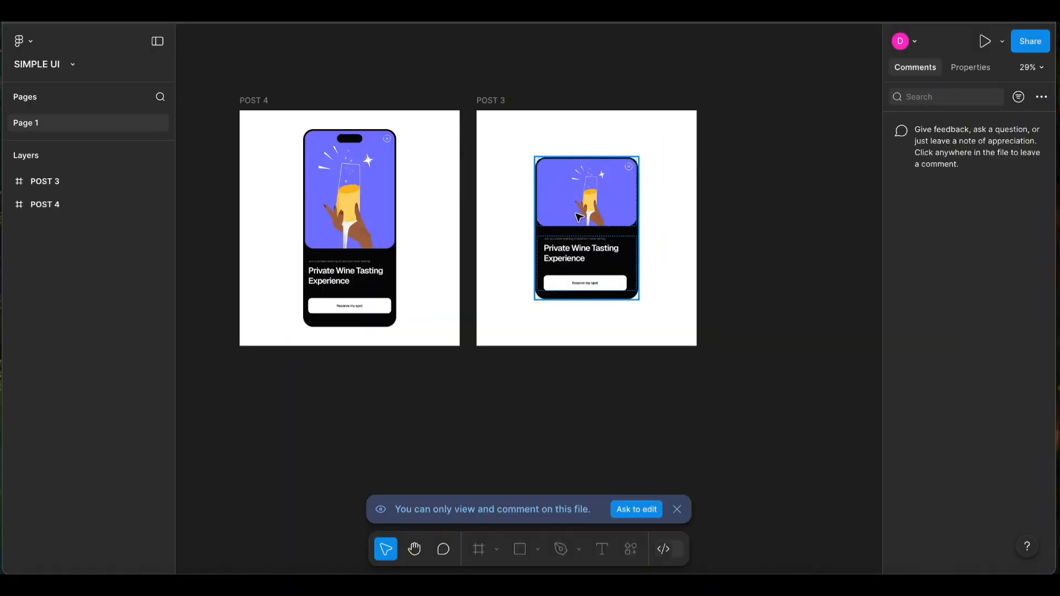
- Switch to the Figma file and copy the BOTTOM SHEET frame in POST 3 as SVG
{"action": "scroll", "coordinate": [579, 217], "scroll_direction": "up", "scroll_amount": 3}
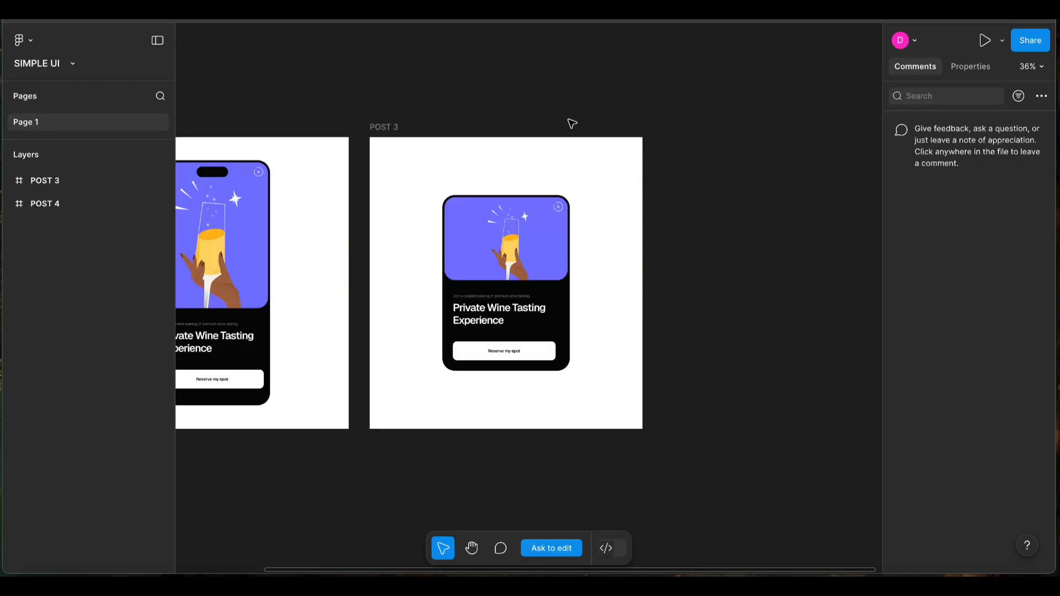
{"action": "scroll", "coordinate": [510, 290], "scroll_direction": "up", "scroll_amount": 5}
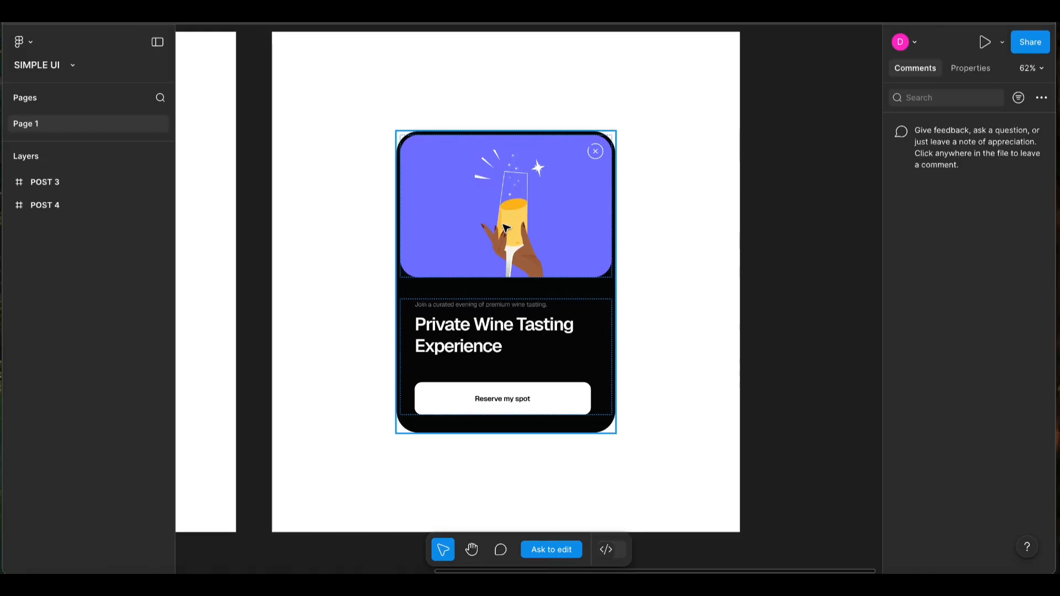
{"action": "left_click", "coordinate": [506, 228]}
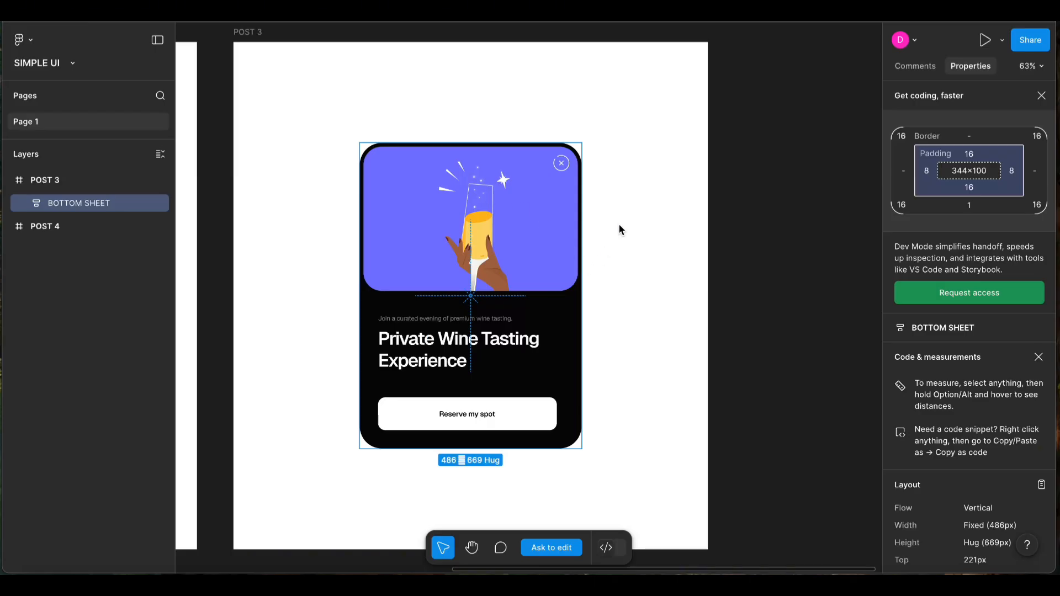
{"action": "right_click", "coordinate": [538, 200]}
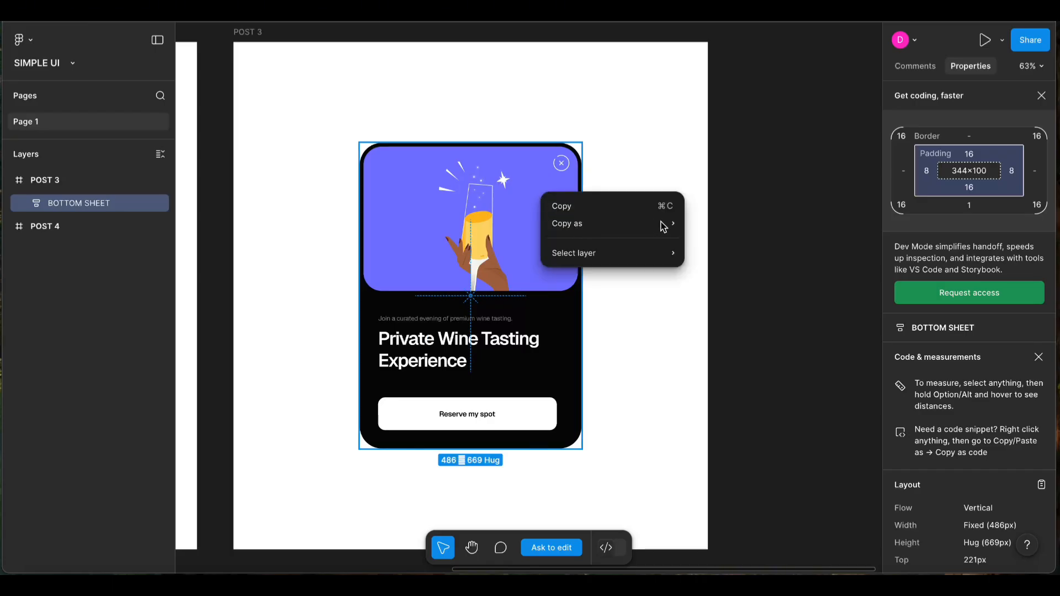
{"action": "mouse_move", "coordinate": [664, 223]}
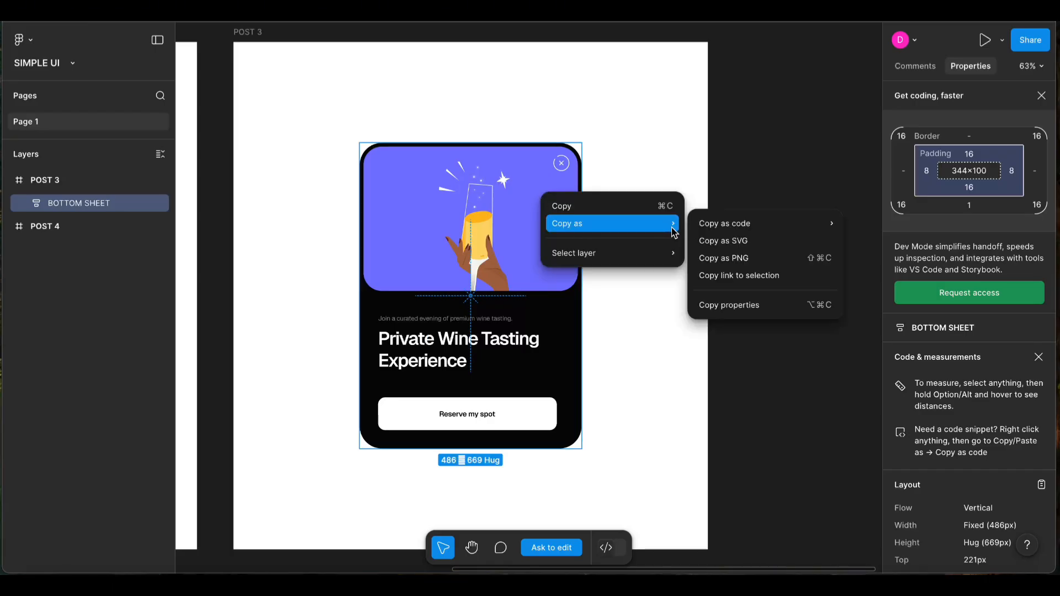
{"action": "left_click", "coordinate": [728, 246]}
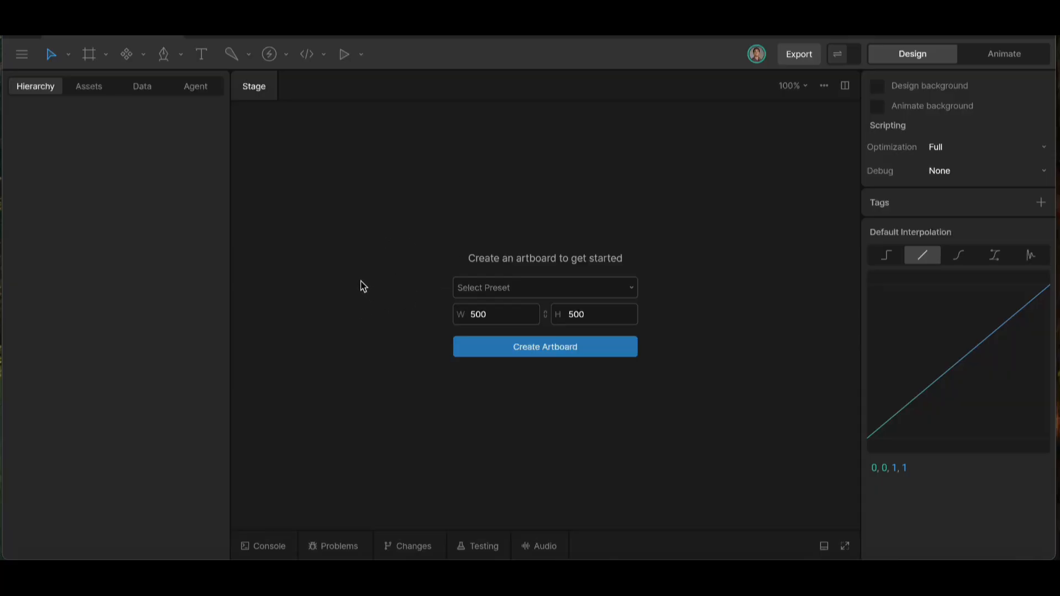
- Switch to Rive and place the pasted SVG asset on the empty stage
{"action": "left_click", "coordinate": [88, 87]}
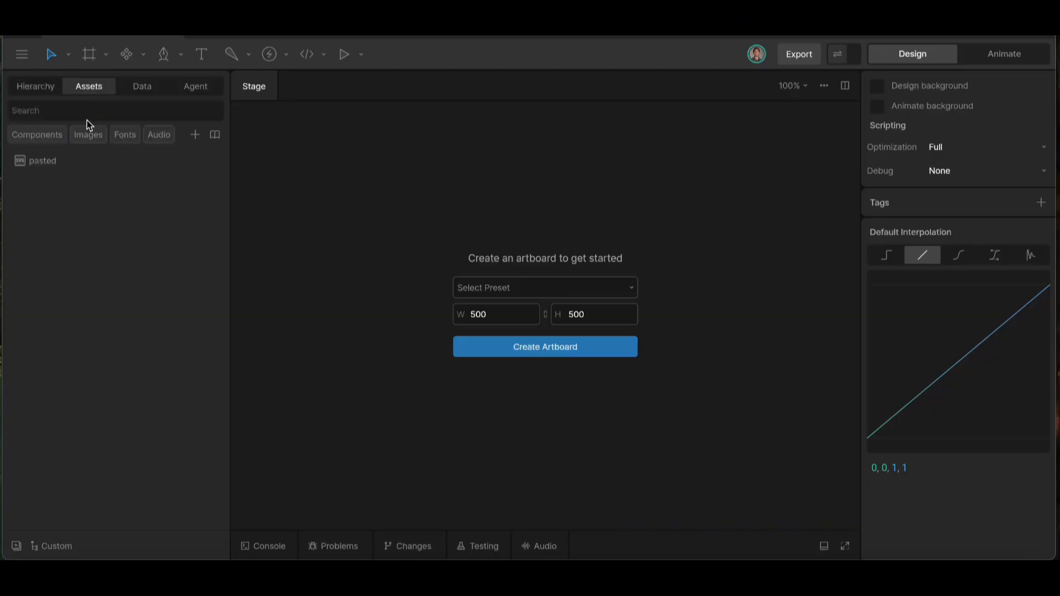
{"action": "left_click", "coordinate": [64, 162]}
{"action": "left_click_drag", "start_coordinate": [75, 165], "coordinate": [486, 254]}
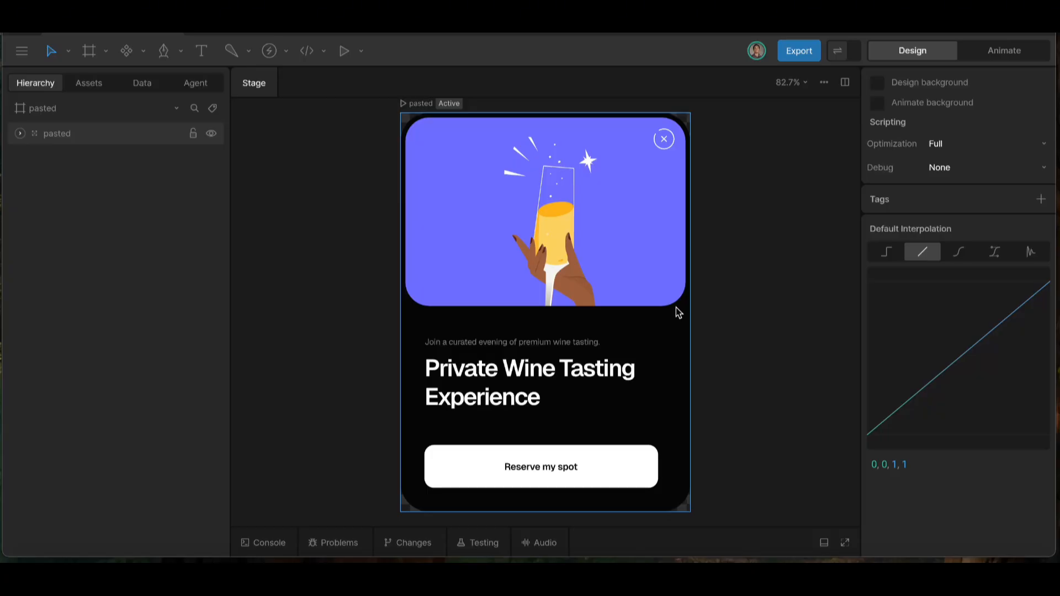
{"action": "scroll", "coordinate": [676, 307], "scroll_direction": "down", "scroll_amount": 2}
{"action": "scroll", "coordinate": [676, 307], "scroll_direction": "right", "scroll_amount": 2}
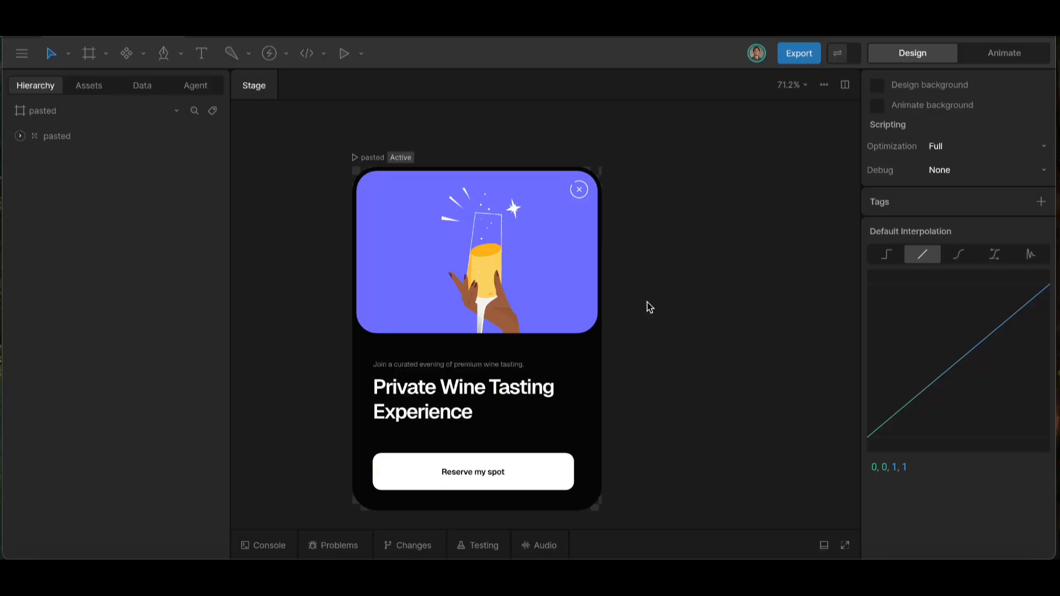
{"action": "scroll", "coordinate": [647, 302], "scroll_direction": "down", "scroll_amount": 1}
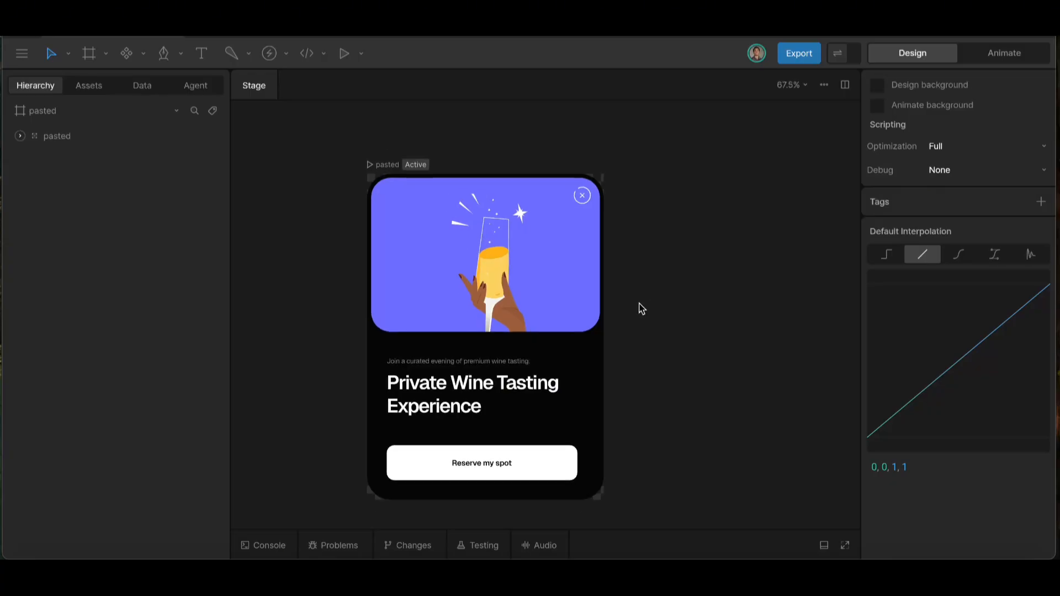
{"action": "scroll", "coordinate": [647, 303], "scroll_direction": "right", "scroll_amount": 2}
{"action": "scroll", "coordinate": [647, 302], "scroll_direction": "up", "scroll_amount": 1}
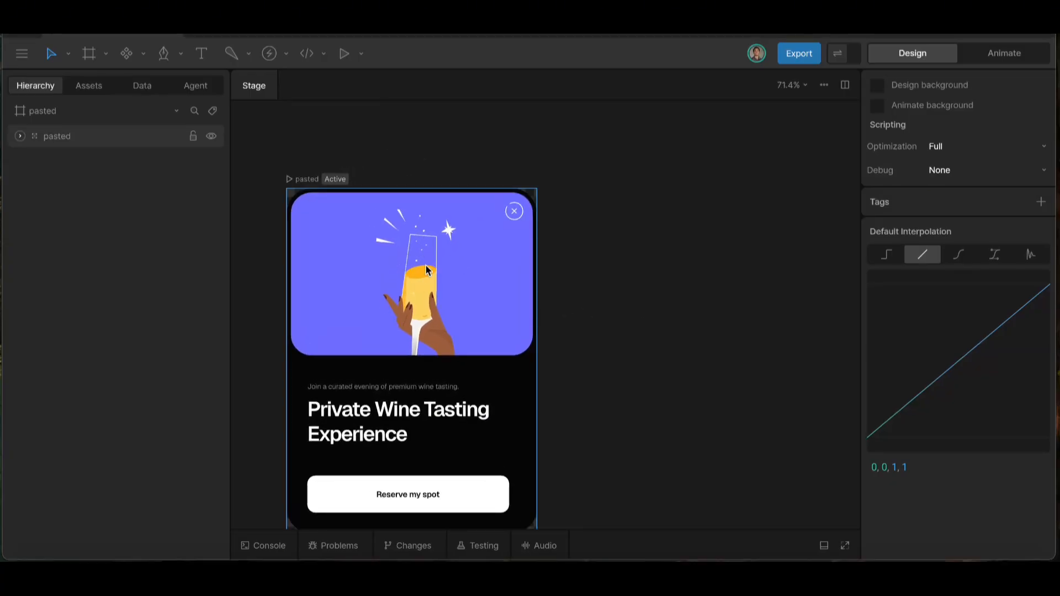
{"action": "scroll", "coordinate": [427, 267], "scroll_direction": "down", "scroll_amount": 1}
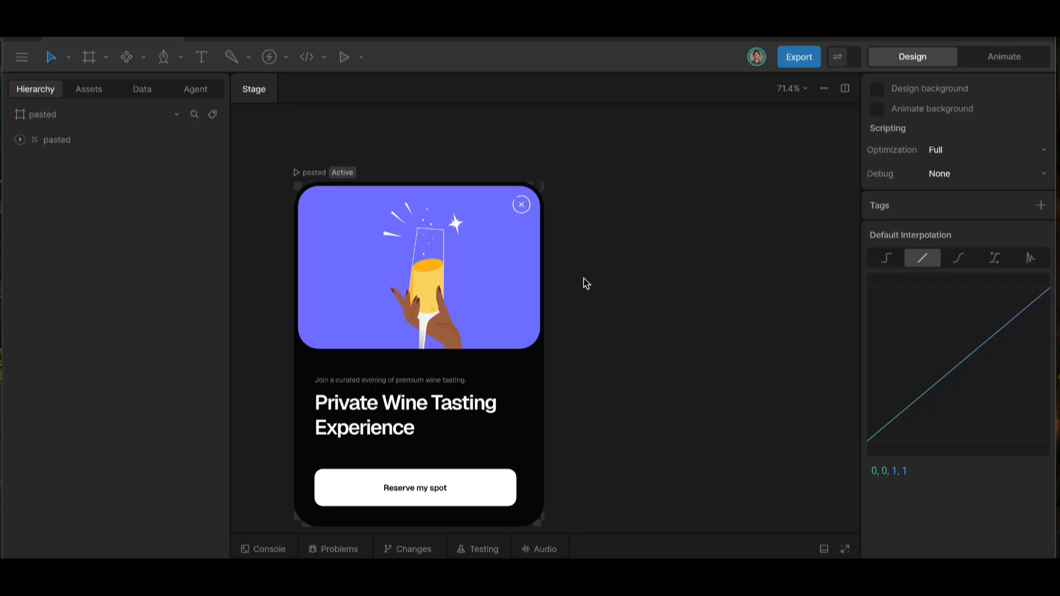
- Draw an artboard about 538 × 367 px beside the pasted design and name it Illustration
{"action": "scroll", "coordinate": [563, 291], "scroll_direction": "down", "scroll_amount": 2}
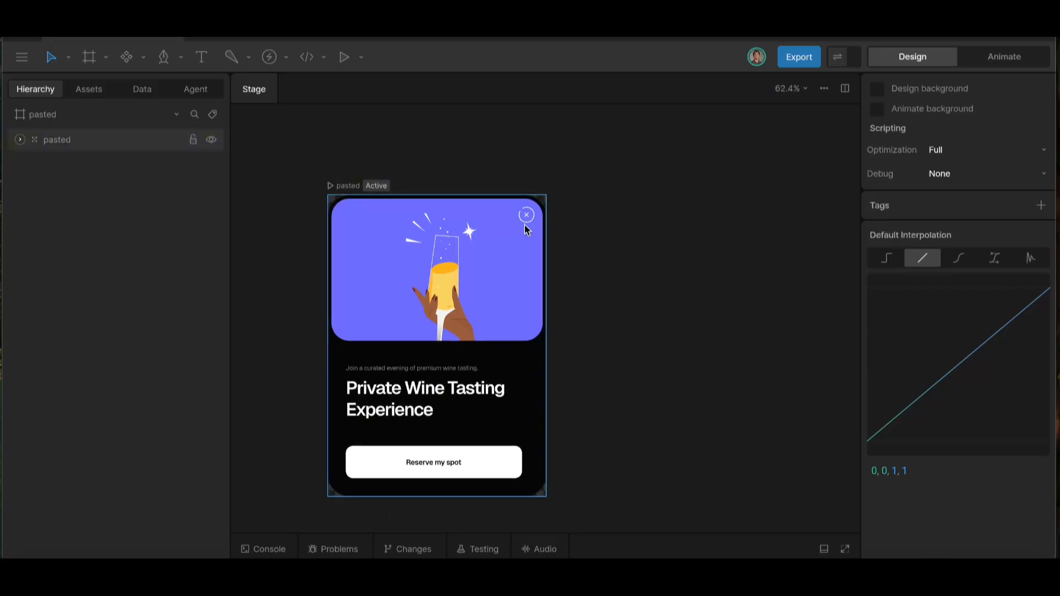
{"action": "scroll", "coordinate": [560, 254], "scroll_direction": "right", "scroll_amount": 1}
{"action": "scroll", "coordinate": [562, 260], "scroll_direction": "right", "scroll_amount": 2}
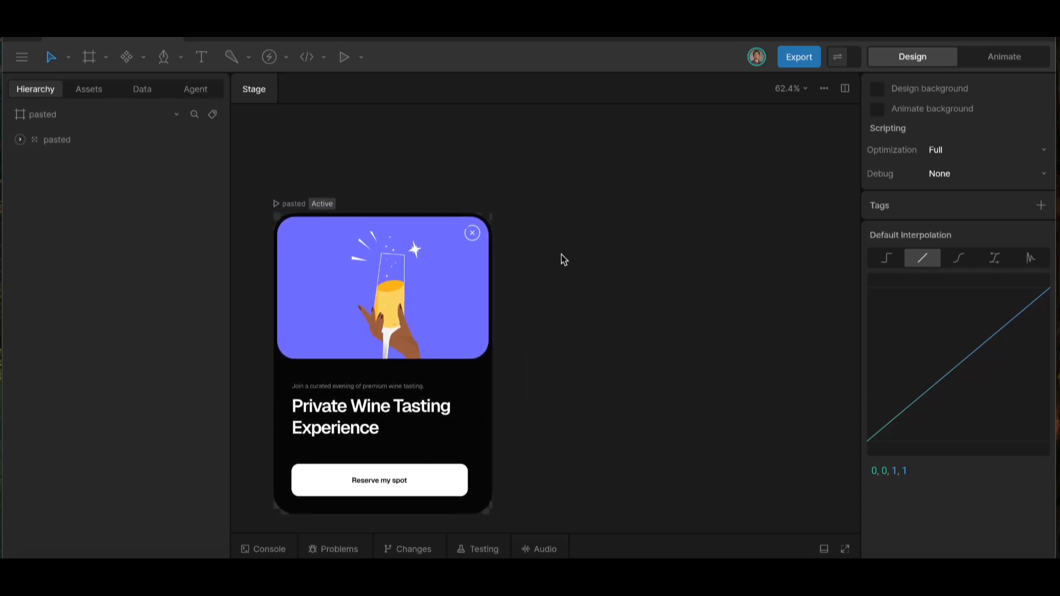
{"action": "scroll", "coordinate": [556, 222], "scroll_direction": "up", "scroll_amount": 1}
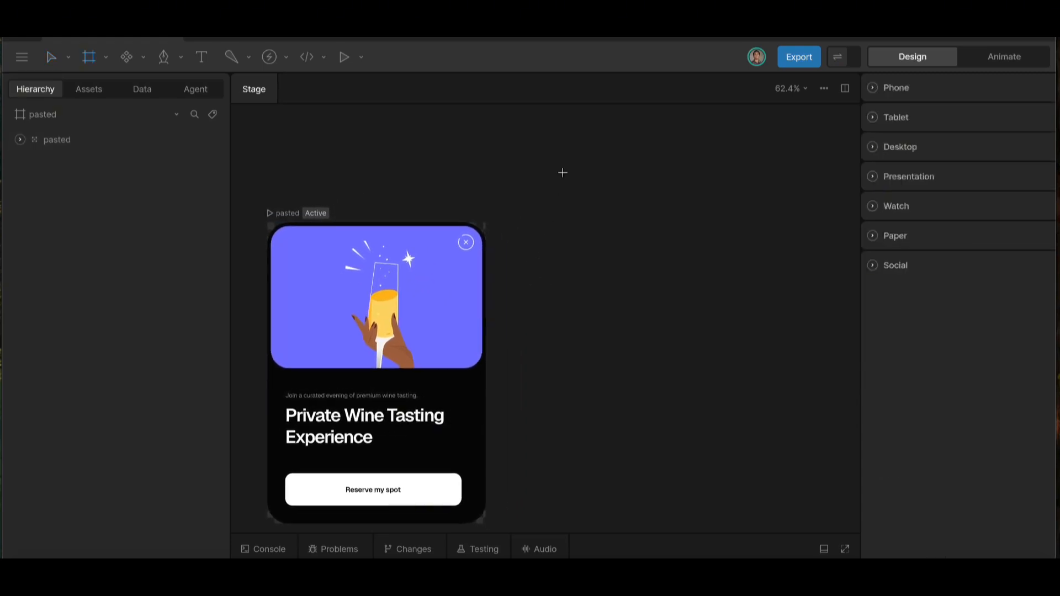
{"action": "left_click_drag", "start_coordinate": [564, 184], "coordinate": [806, 349]}
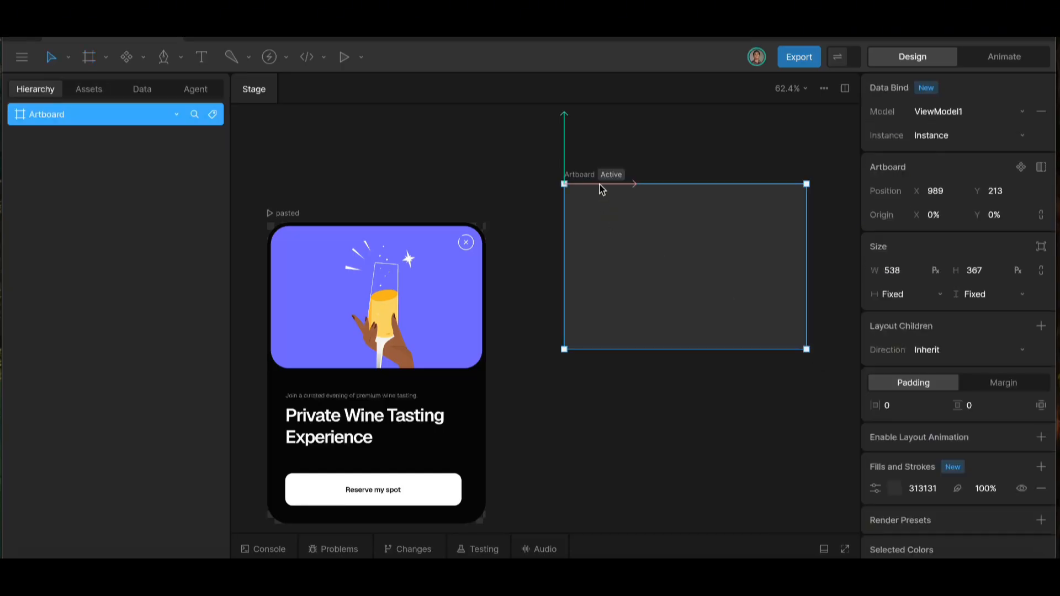
{"action": "key", "text": "Escape"}
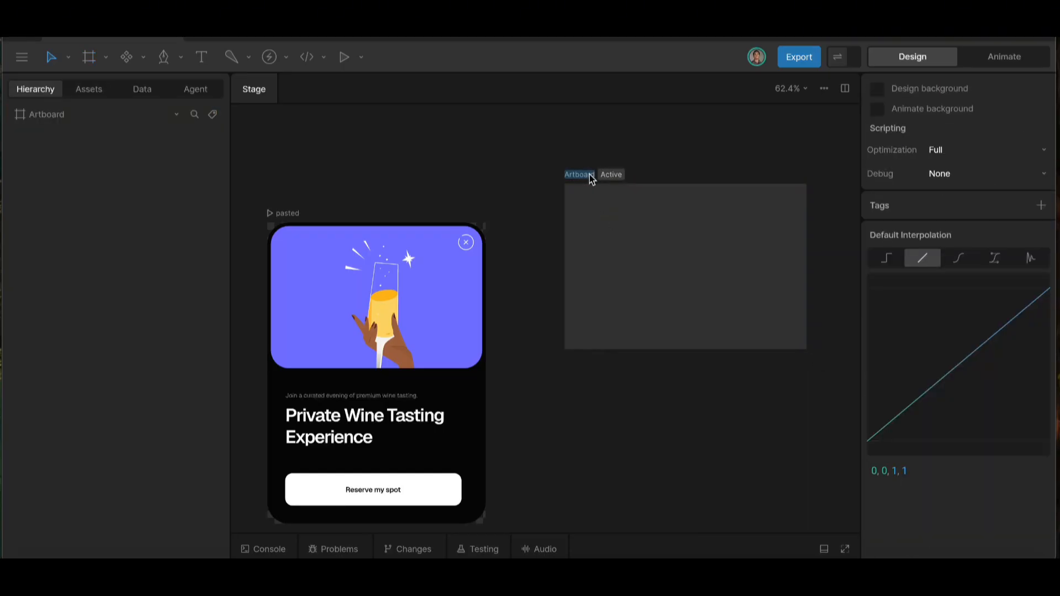
{"action": "type", "text": "Illustration"}
{"action": "key", "text": "Return"}
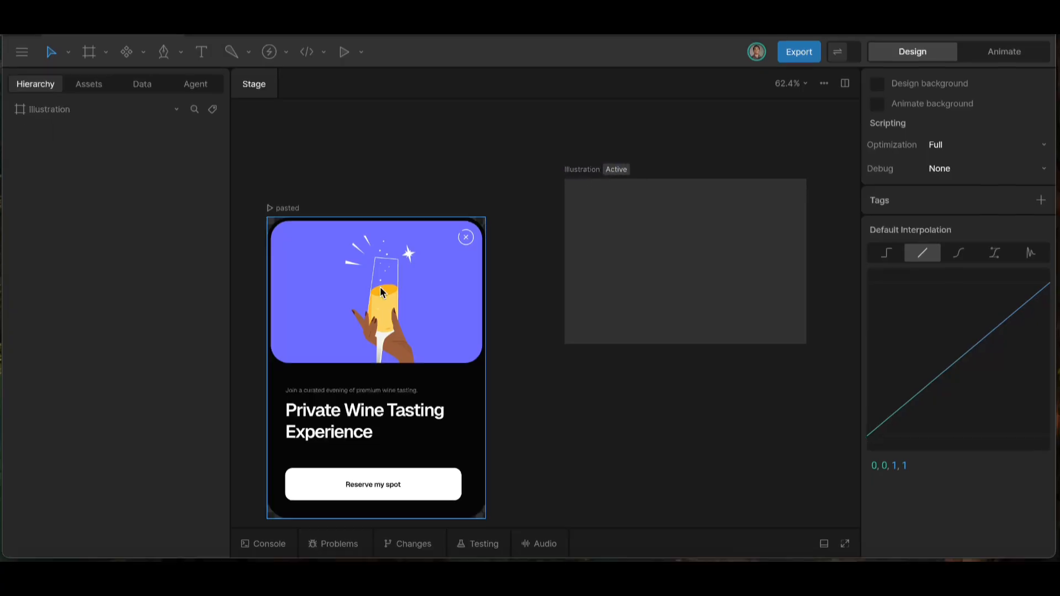
- Copy the wine glass illustration group from the pasted design into the Illustration artboard
{"action": "left_click", "coordinate": [381, 293]}
{"action": "double_click", "coordinate": [380, 292]}
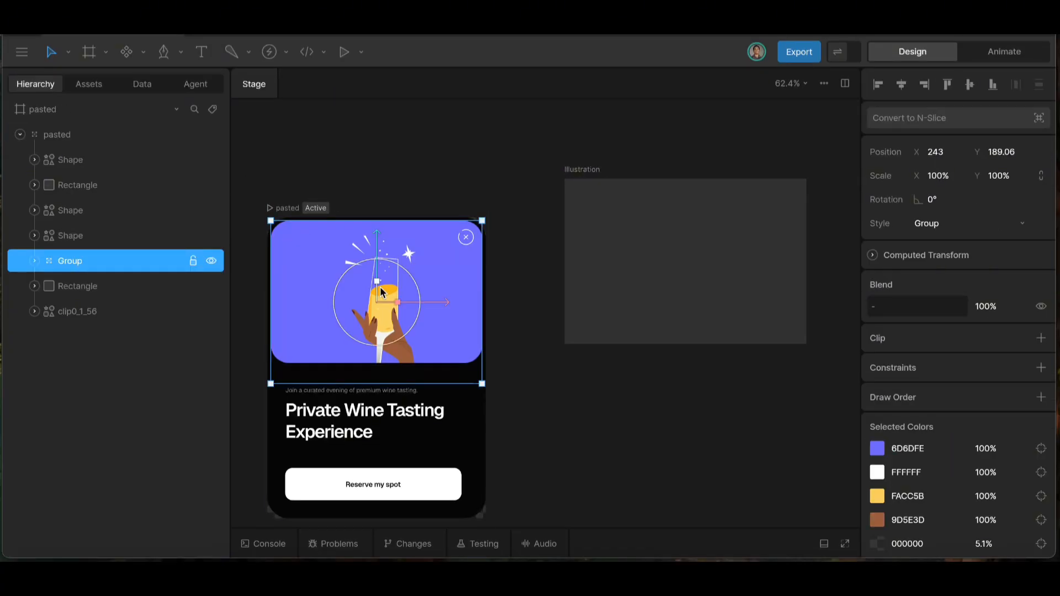
{"action": "left_click", "coordinate": [585, 178]}
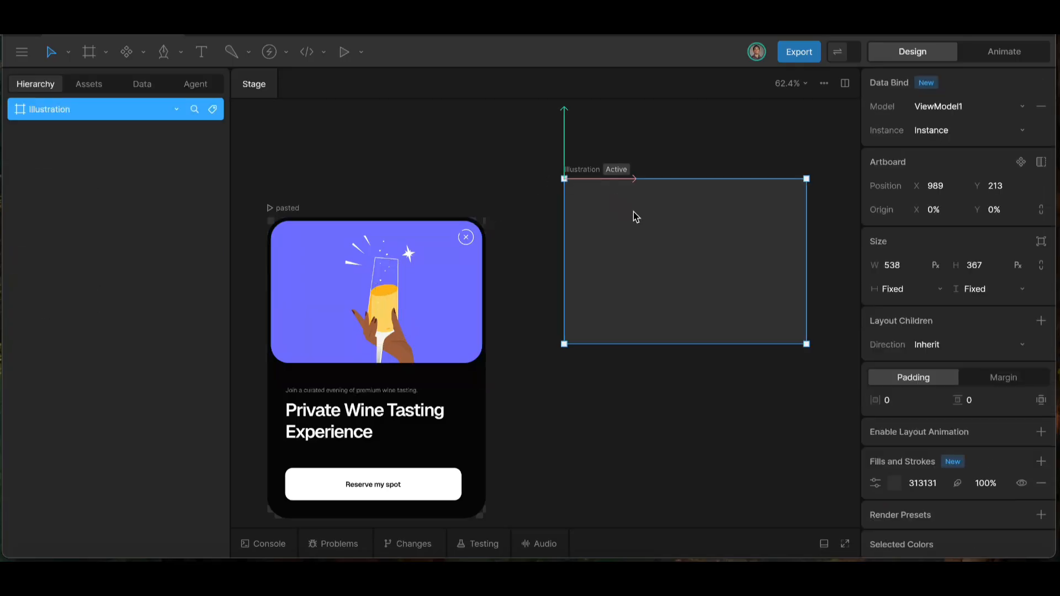
{"action": "key", "text": "ctrl+v"}
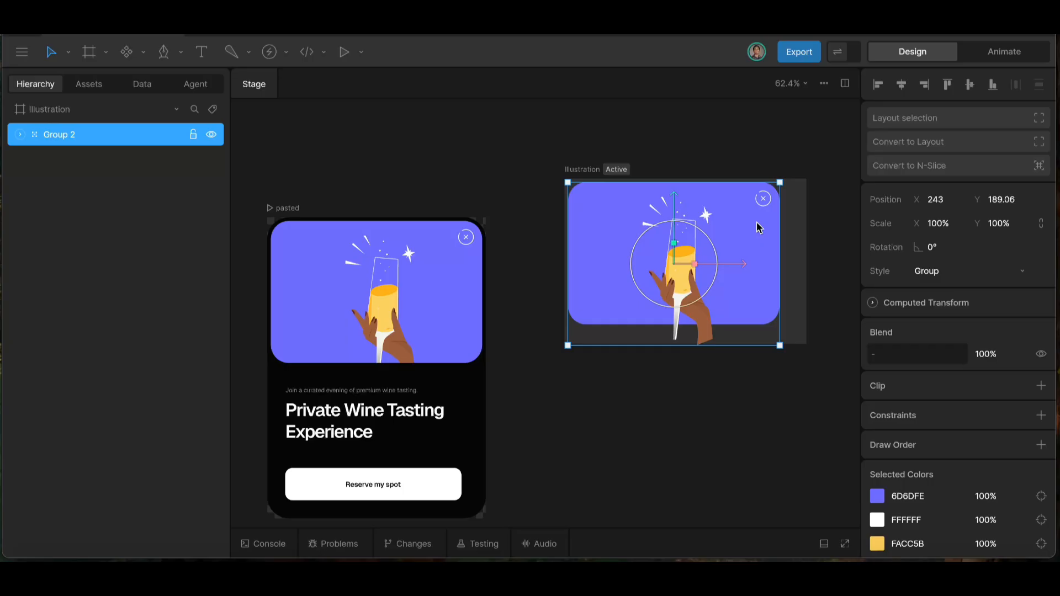
- Resize the Illustration artboard to about 481 × 329 px to fit the purple card and clip its overflowing content
{"action": "left_click", "coordinate": [617, 169]}
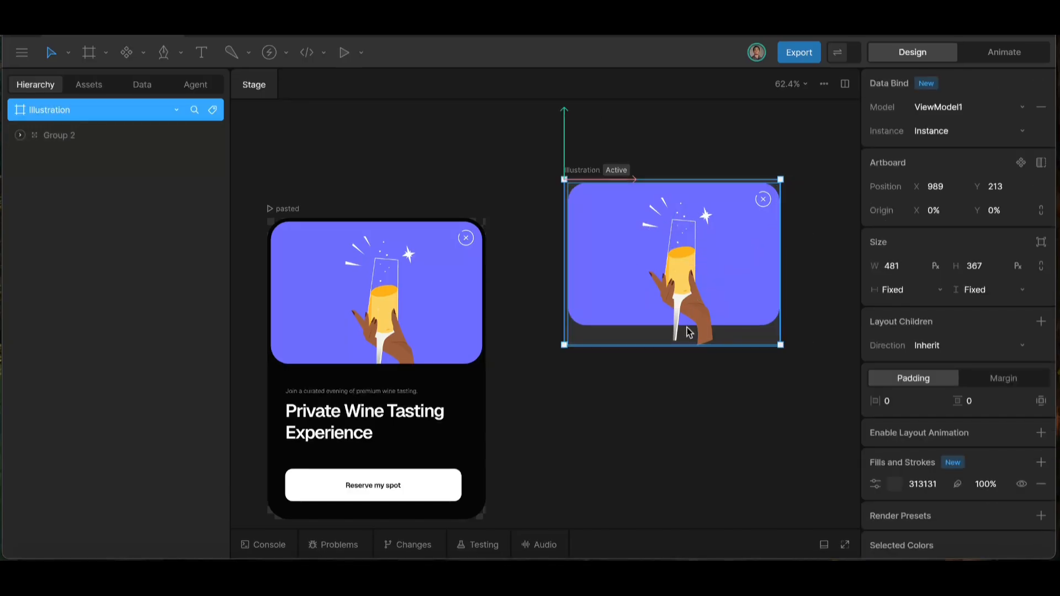
{"action": "left_click_drag", "start_coordinate": [684, 345], "coordinate": [684, 328]}
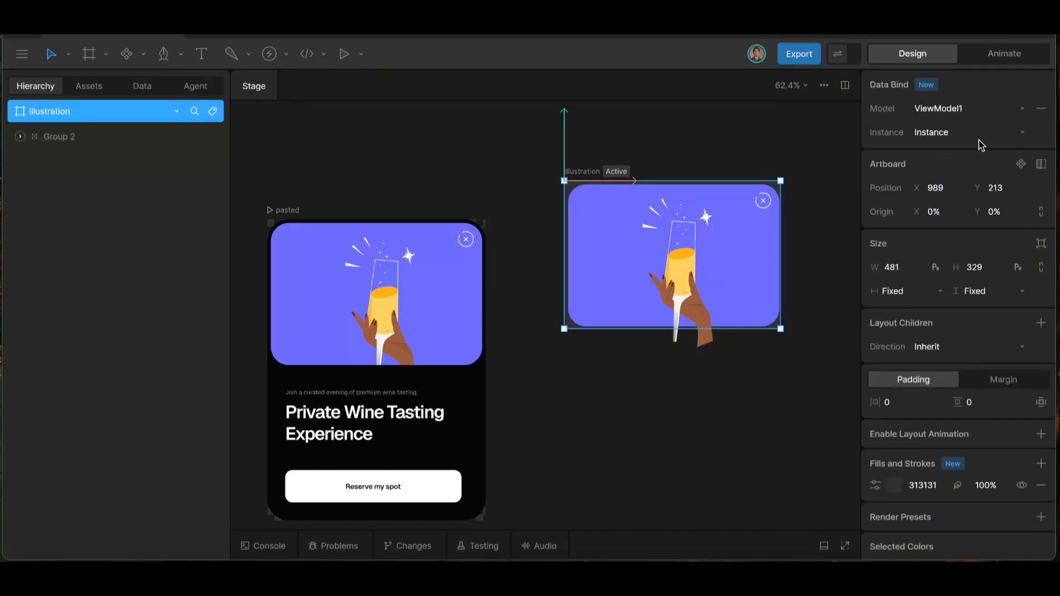
{"action": "left_click", "coordinate": [1041, 164]}
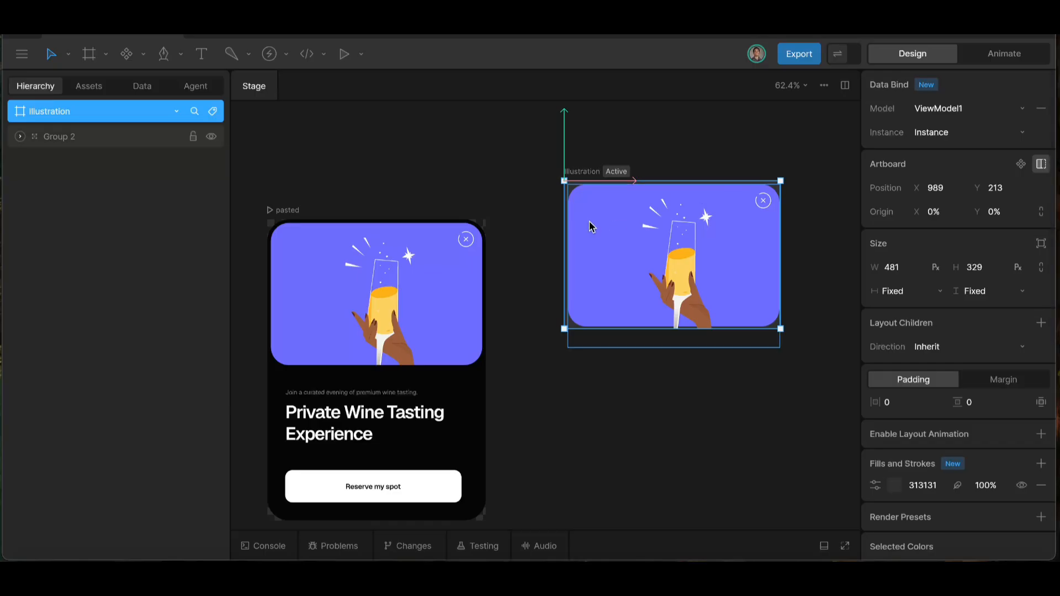
{"action": "scroll", "coordinate": [614, 226], "scroll_direction": "right", "scroll_amount": 6}
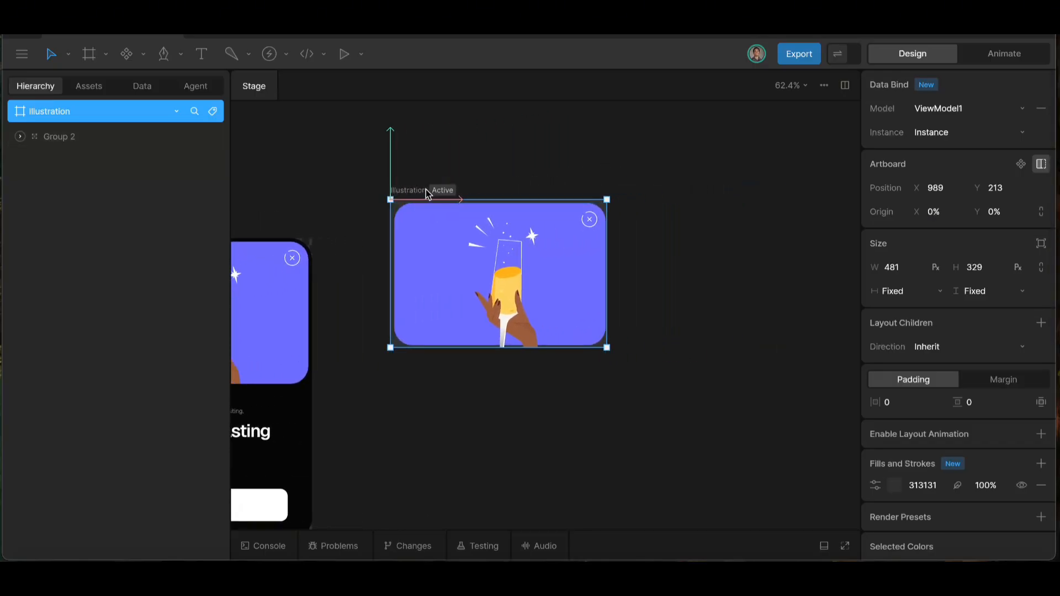
{"action": "scroll", "coordinate": [383, 255], "scroll_direction": "left", "scroll_amount": 3}
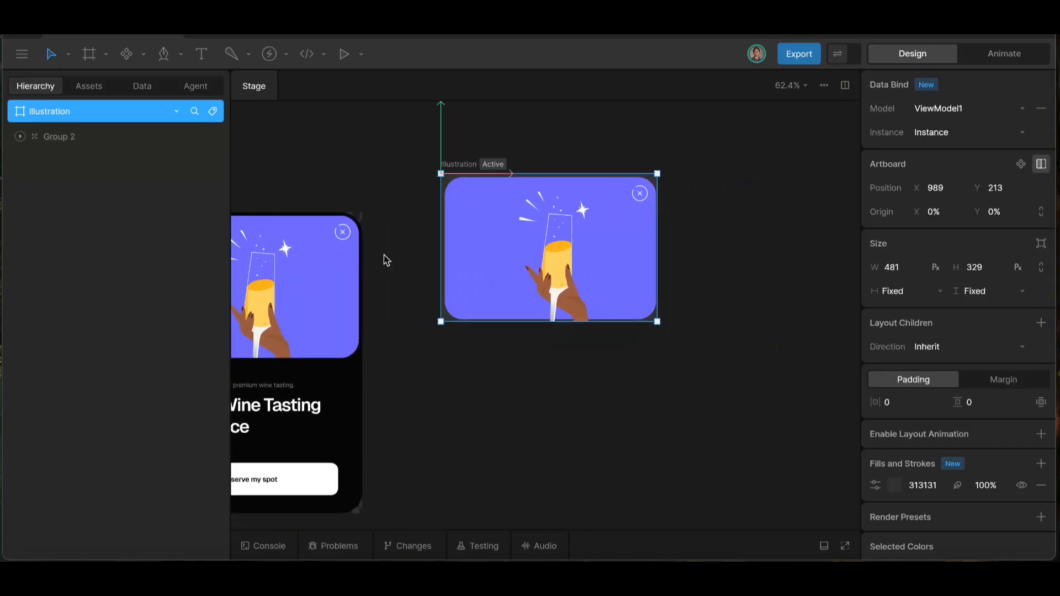
{"action": "scroll", "coordinate": [425, 260], "scroll_direction": "down", "scroll_amount": 4}
{"action": "scroll", "coordinate": [425, 261], "scroll_direction": "left", "scroll_amount": 3}
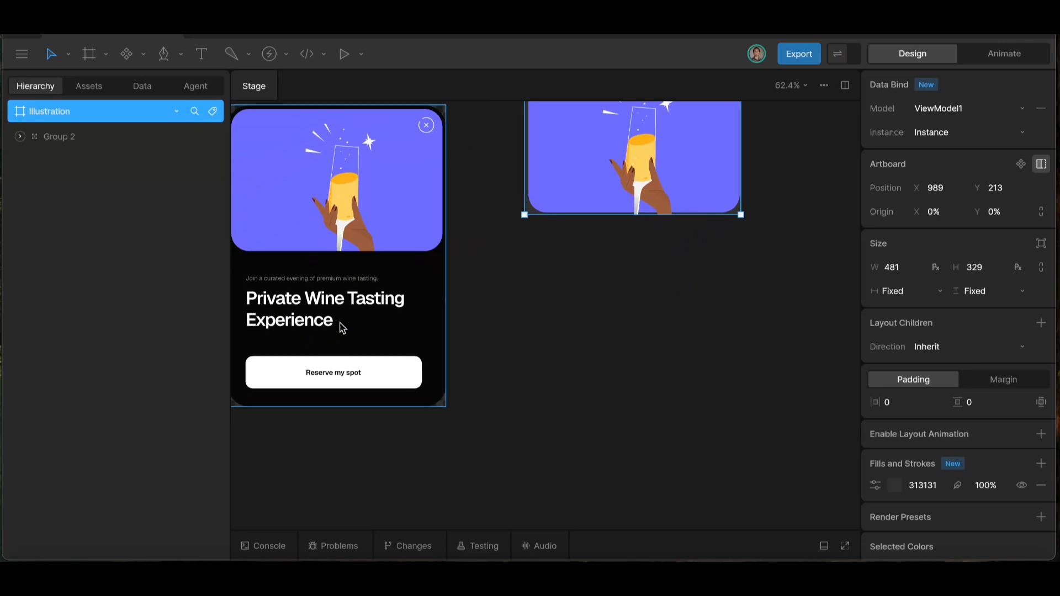
{"action": "scroll", "coordinate": [361, 368], "scroll_direction": "up", "scroll_amount": 1}
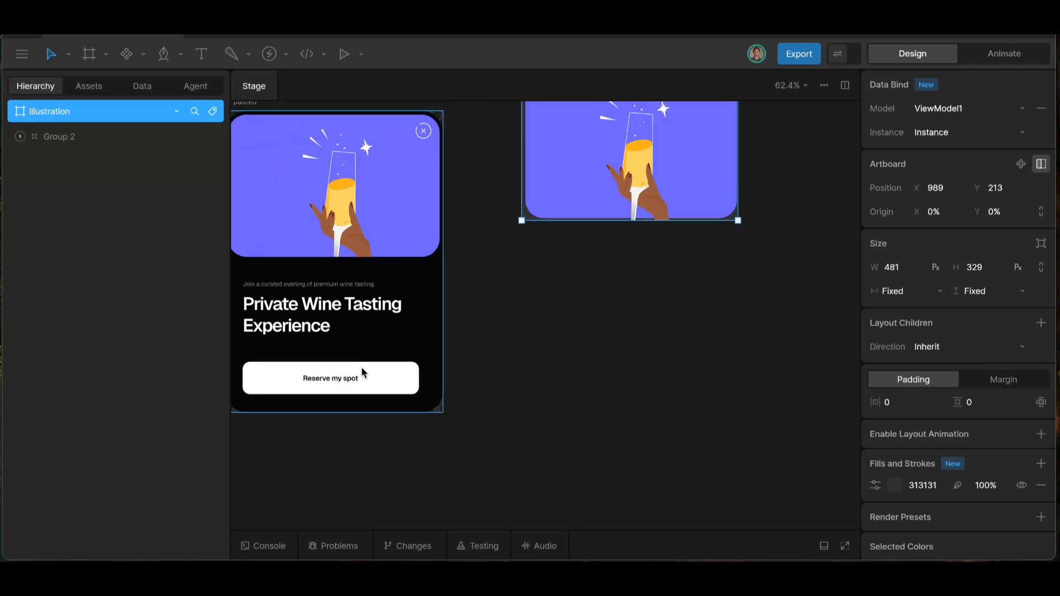
{"action": "scroll", "coordinate": [361, 366], "scroll_direction": "right", "scroll_amount": 2}
{"action": "scroll", "coordinate": [361, 366], "scroll_direction": "up", "scroll_amount": 1}
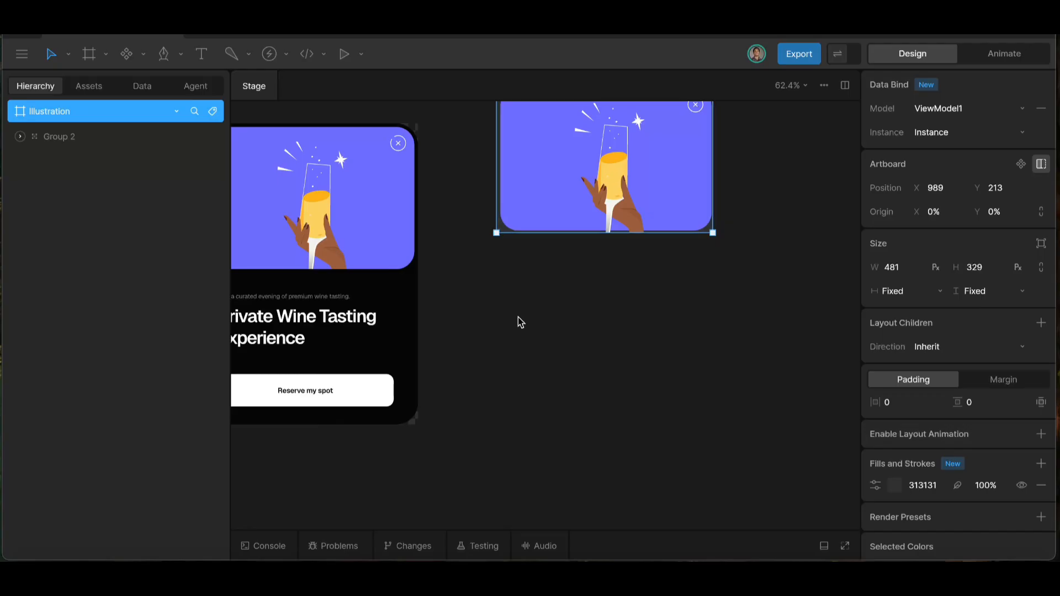
{"action": "scroll", "coordinate": [518, 318], "scroll_direction": "up", "scroll_amount": 5}
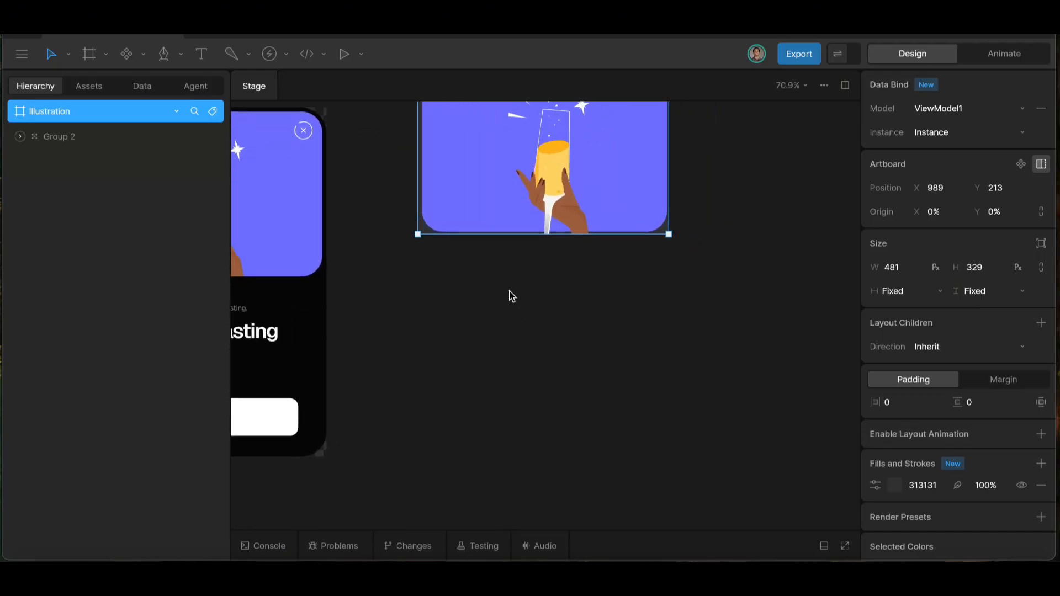
- Draw an artboard about 470 × 152 px below the Illustration artboard, named button, and add the text "Reserve my spot" to it
{"action": "scroll", "coordinate": [512, 297], "scroll_direction": "down", "scroll_amount": 3}
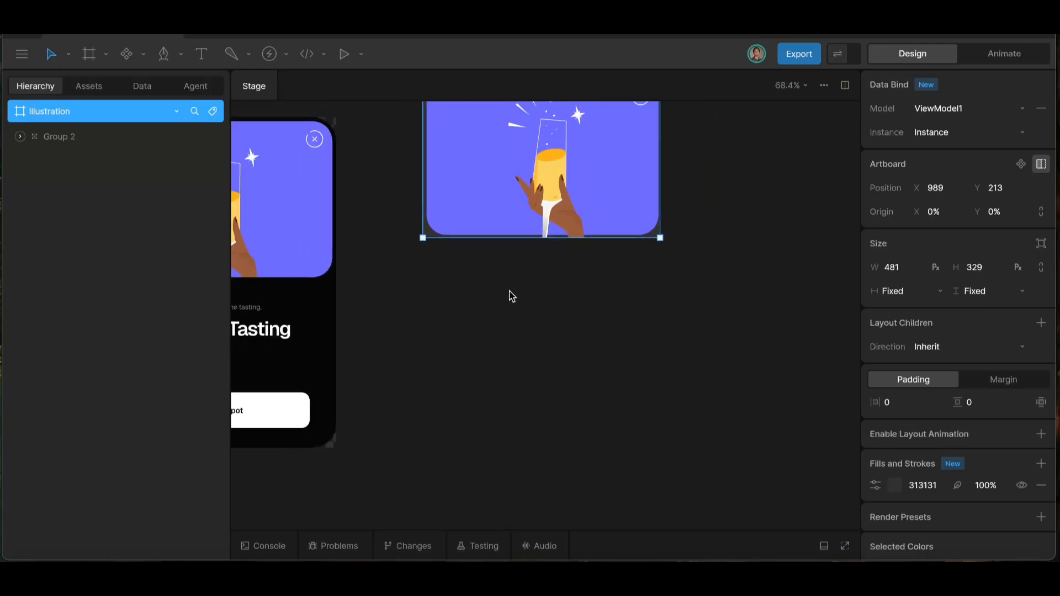
{"action": "key", "text": "a"}
{"action": "left_click_drag", "start_coordinate": [459, 274], "coordinate": [690, 349]}
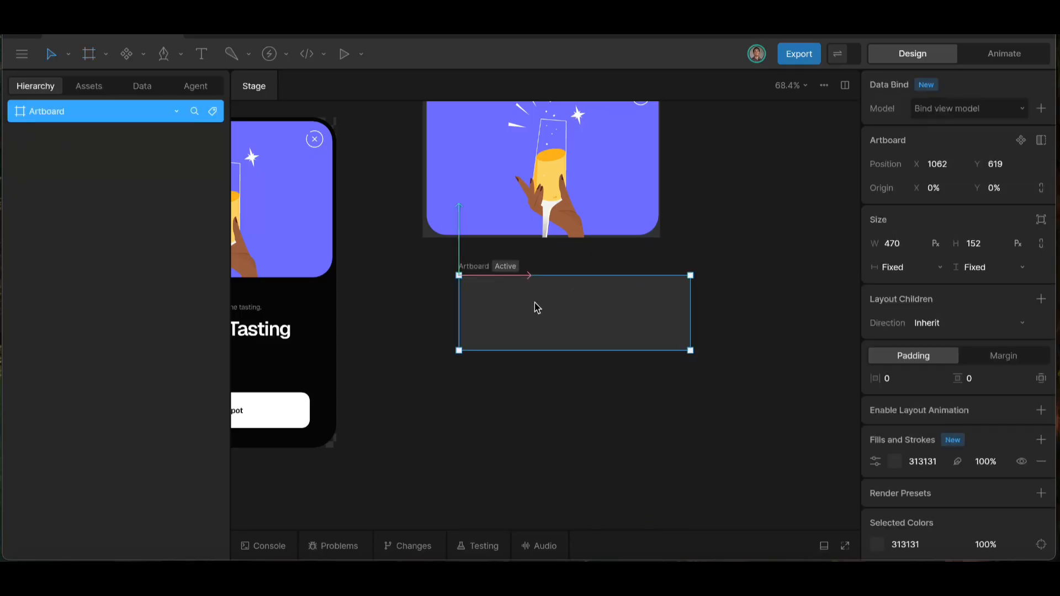
{"action": "scroll", "coordinate": [495, 300], "scroll_direction": "right", "scroll_amount": 1}
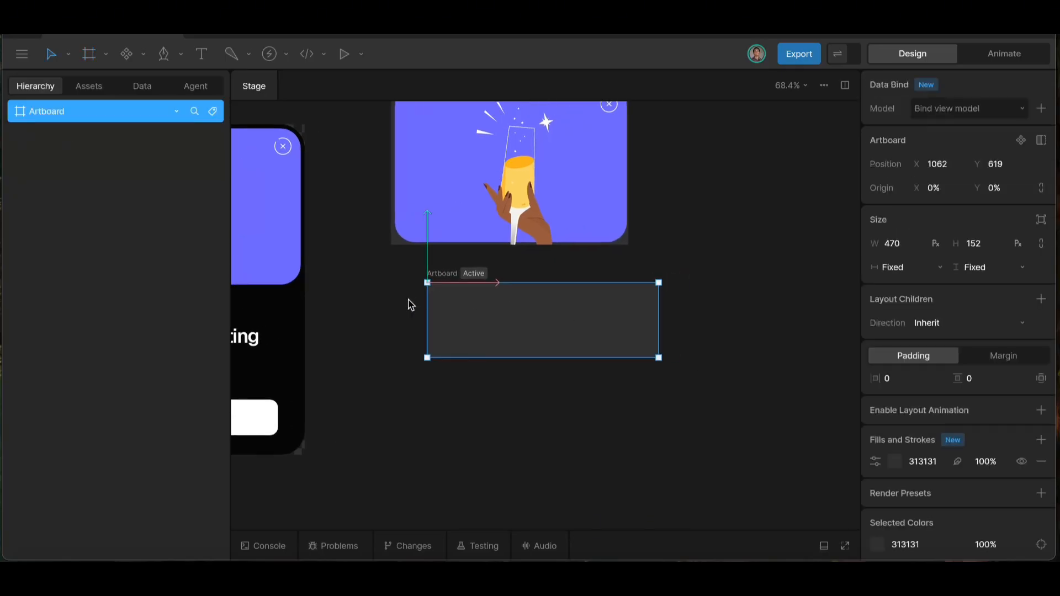
{"action": "left_click", "coordinate": [449, 281]}
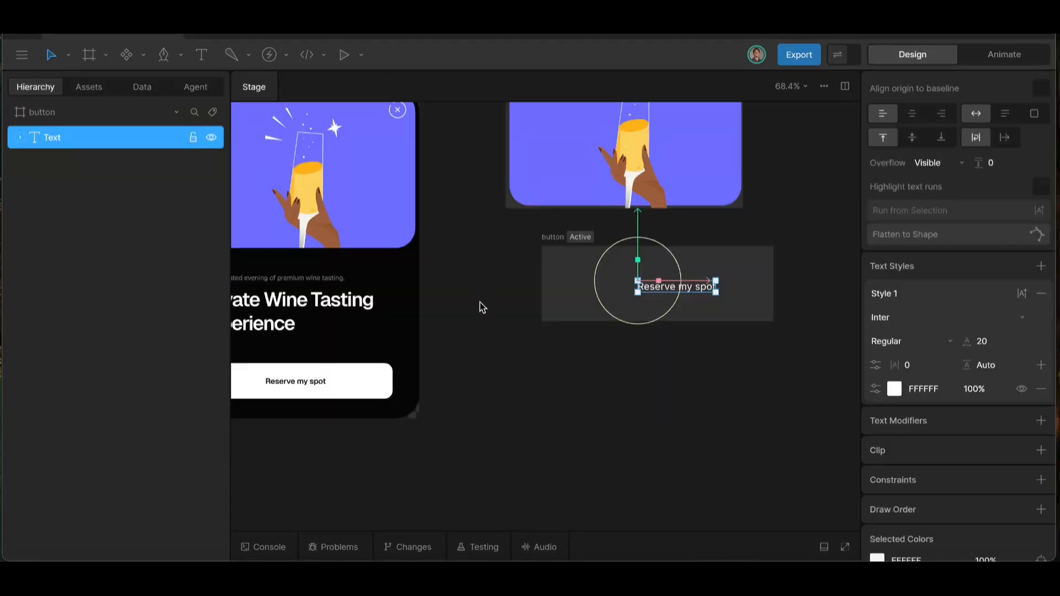
- Set the "Reserve my spot" text's font to Geist and its size to 32
{"action": "scroll", "coordinate": [479, 302], "scroll_direction": "up", "scroll_amount": 1}
{"action": "scroll", "coordinate": [721, 305], "scroll_direction": "up", "scroll_amount": 3}
{"action": "scroll", "coordinate": [721, 305], "scroll_direction": "up", "scroll_amount": 1}
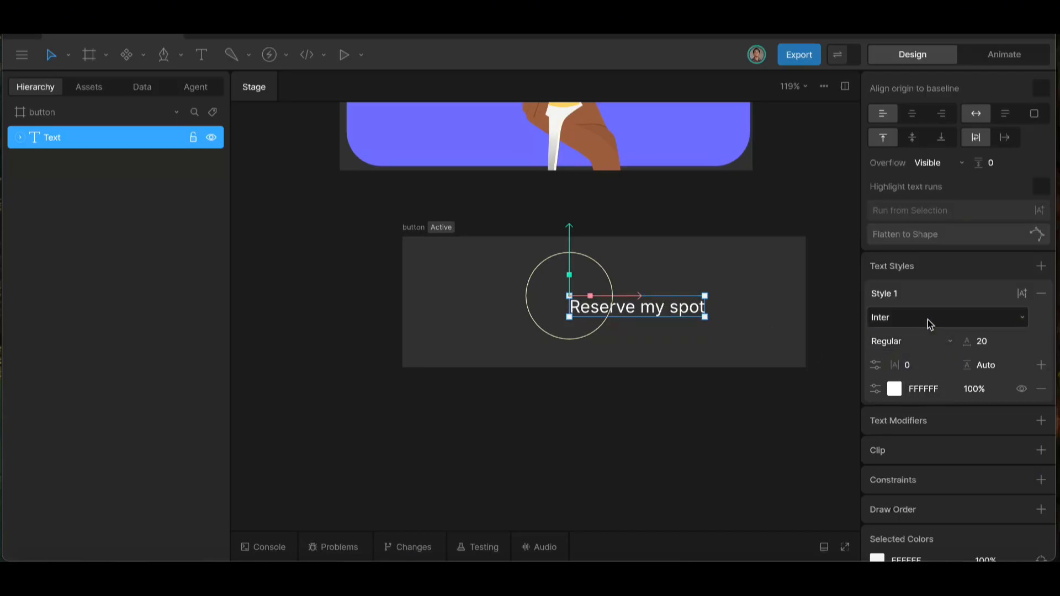
{"action": "double_click", "coordinate": [919, 295]}
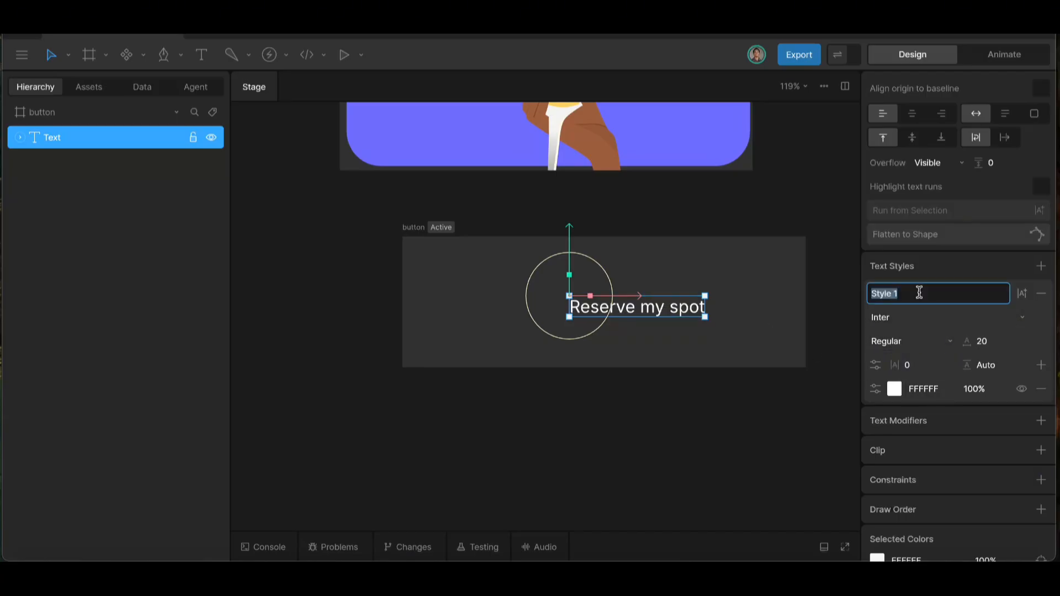
{"action": "left_click", "coordinate": [914, 314]}
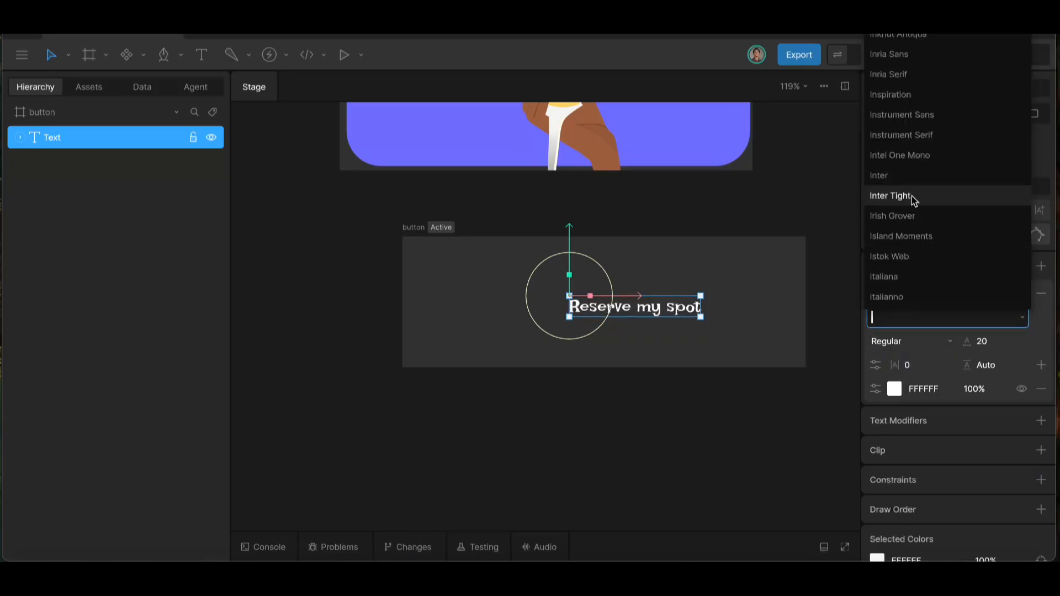
{"action": "left_click", "coordinate": [992, 341]}
{"action": "type", "text": "32"}
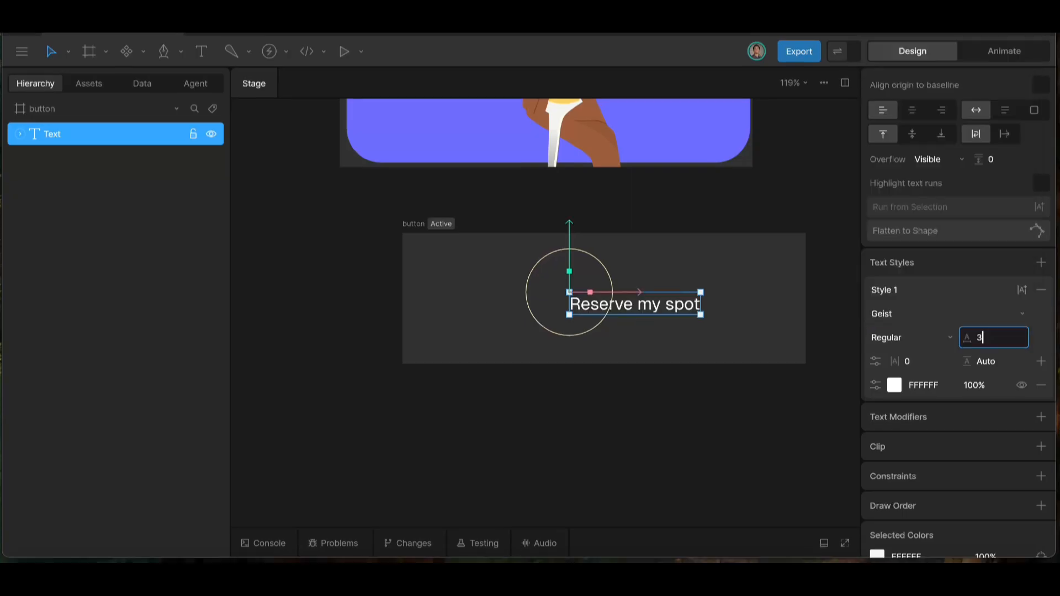
{"action": "key", "text": "Return"}
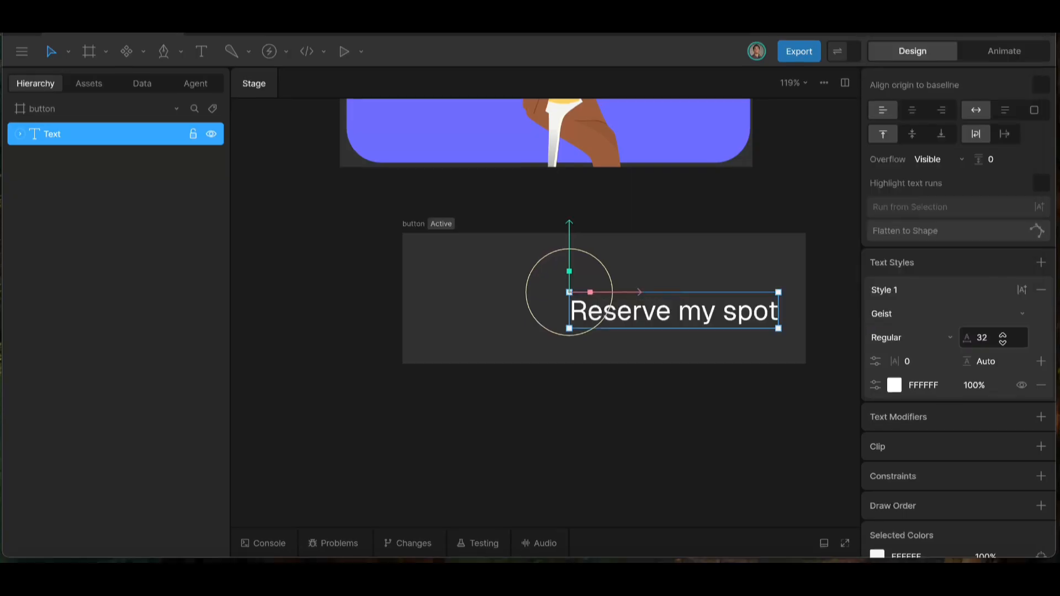
- Set the button text's size to 24 and its weight to SemiBold
{"action": "left_click", "coordinate": [1000, 340]}
{"action": "type", "text": "24"}
{"action": "key", "text": "Return"}
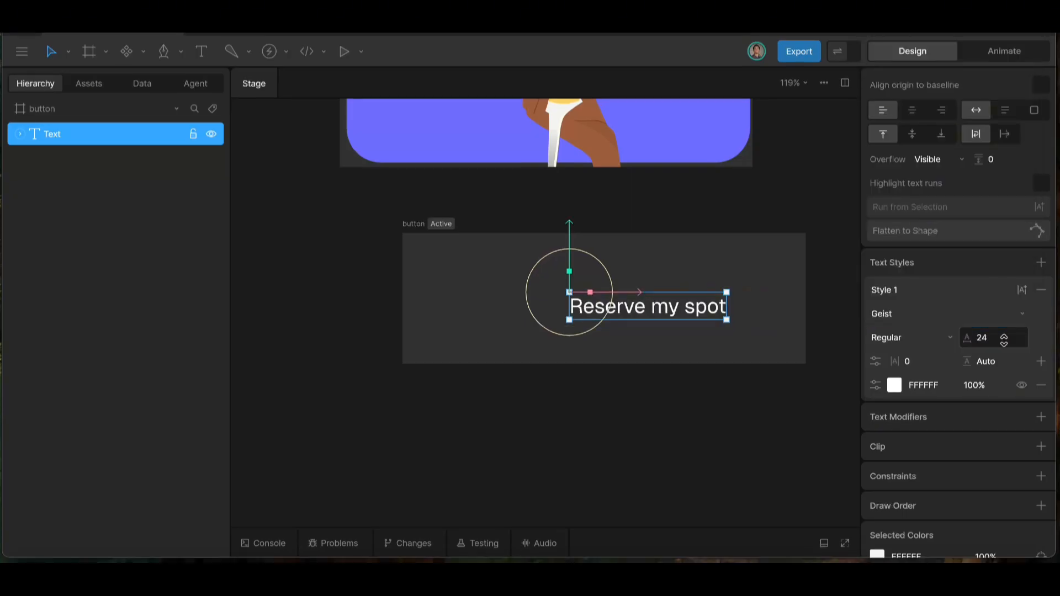
{"action": "left_click", "coordinate": [912, 337]}
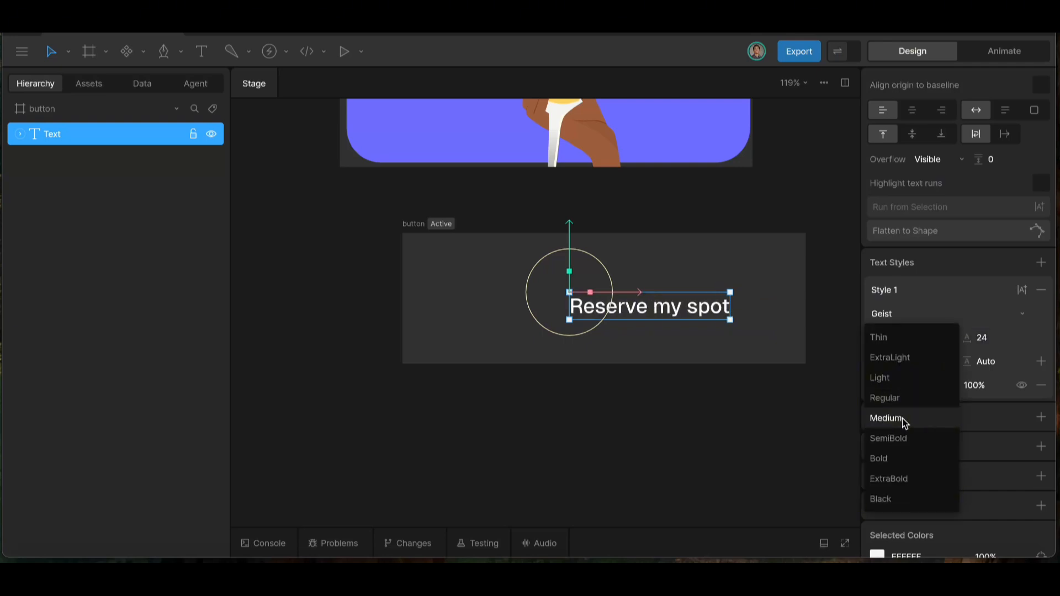
{"action": "left_click", "coordinate": [880, 437]}
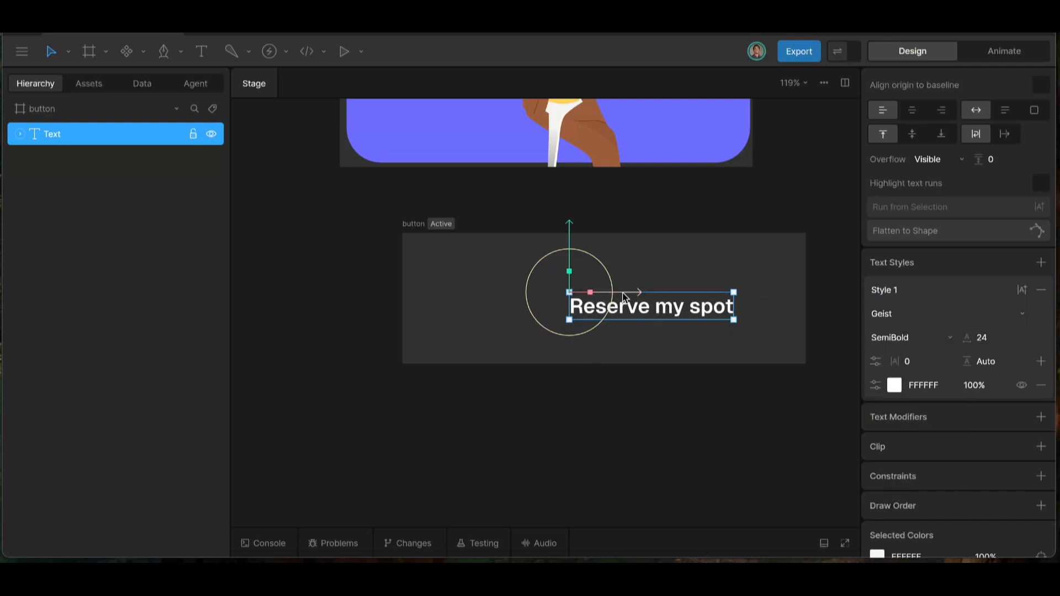
- Move the text close to the middle of the button artboard and wrap it in a row layout
{"action": "left_click_drag", "start_coordinate": [621, 292], "coordinate": [579, 293]}
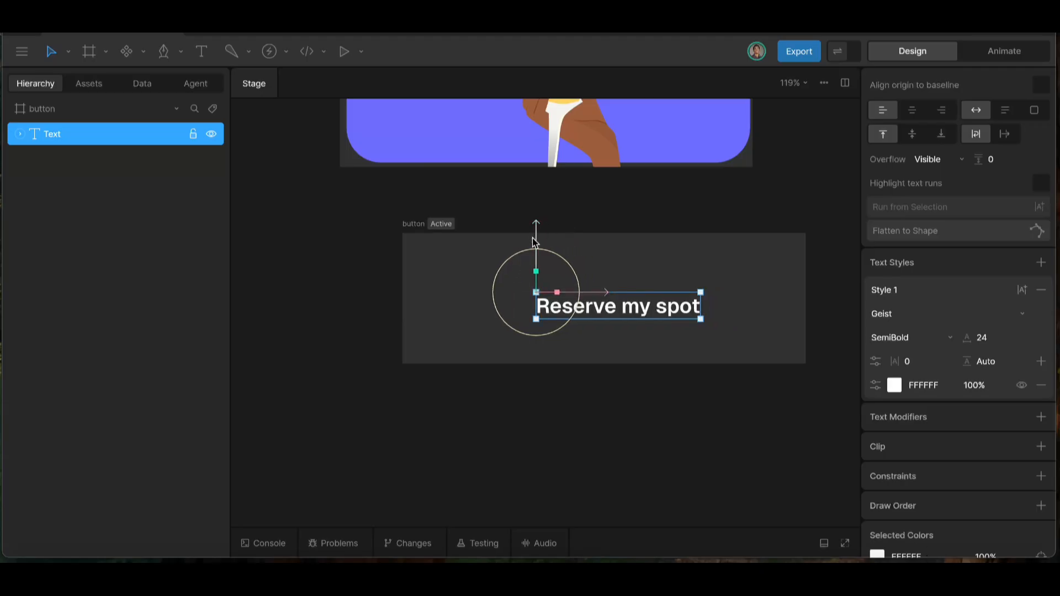
{"action": "mouse_move", "coordinate": [534, 241]}
{"action": "left_mouse_down"}
{"action": "mouse_move", "coordinate": [535, 221]}
{"action": "mouse_move", "coordinate": [534, 234]}
{"action": "left_mouse_up"}
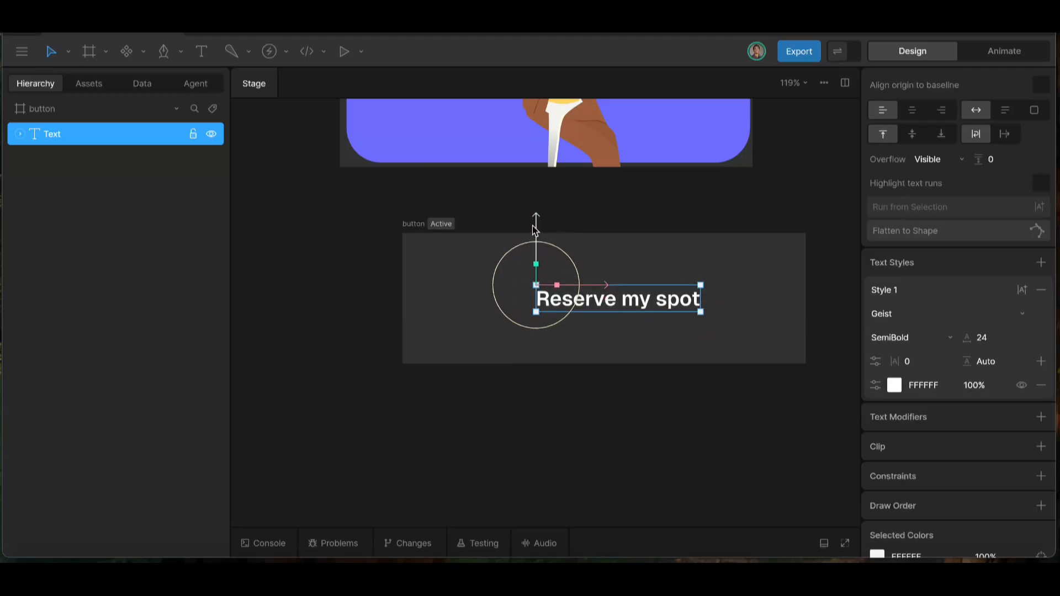
{"action": "left_click", "coordinate": [642, 309]}
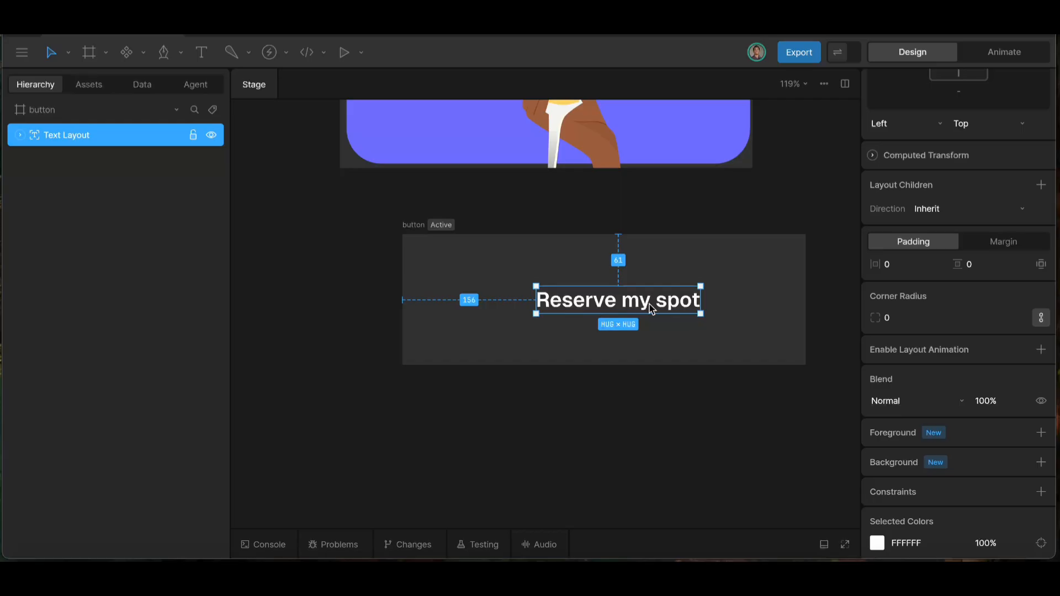
{"action": "key", "text": "shift+a"}
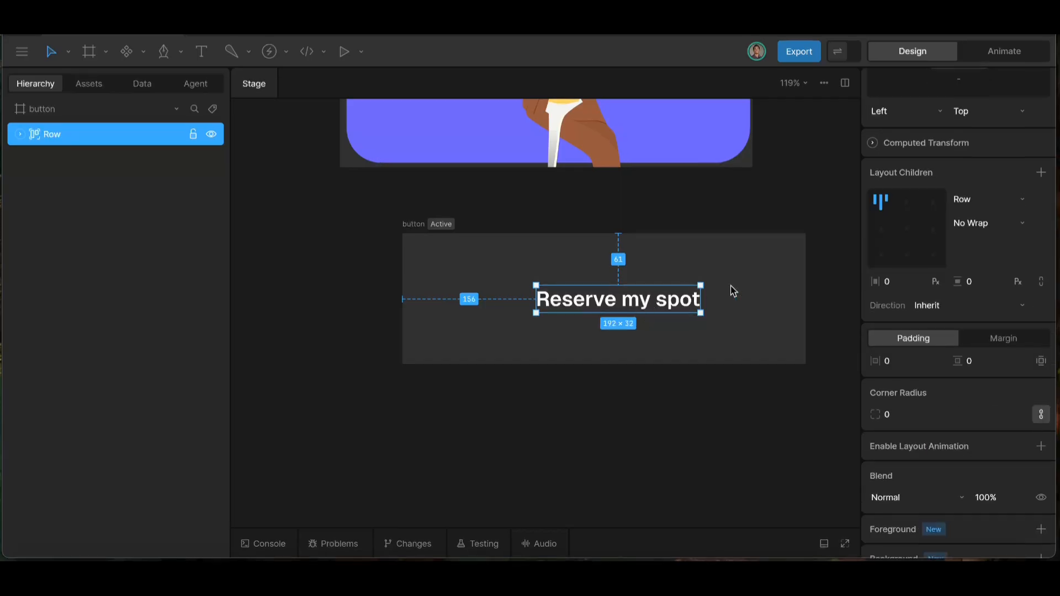
- Turn off the row's absolute positioning, centre its contents, and make it fill the button artboard in width and height
{"action": "scroll", "coordinate": [927, 230], "scroll_direction": "up", "scroll_amount": 4}
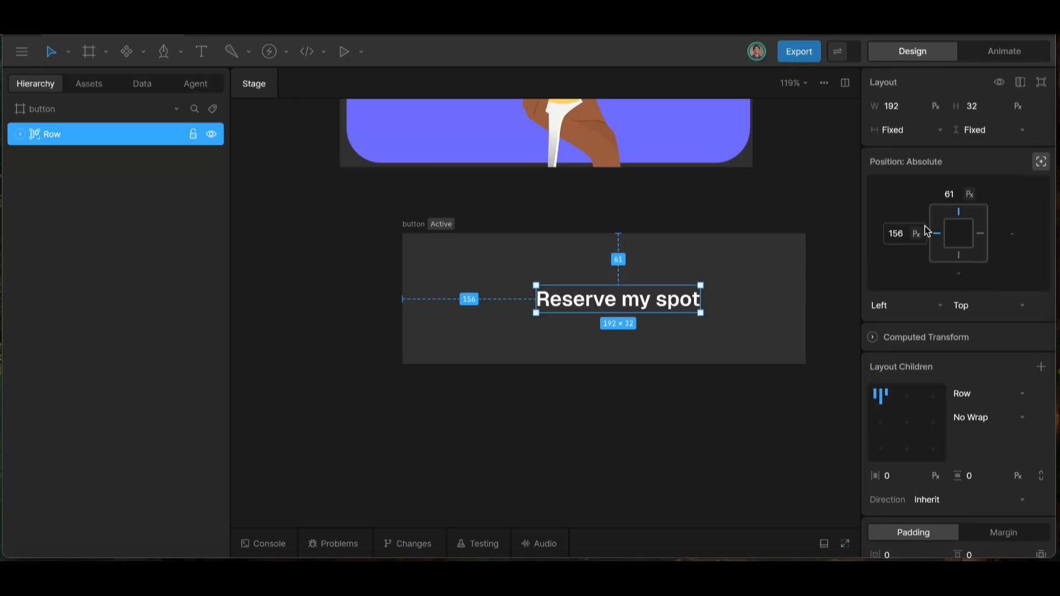
{"action": "left_click", "coordinate": [1044, 163]}
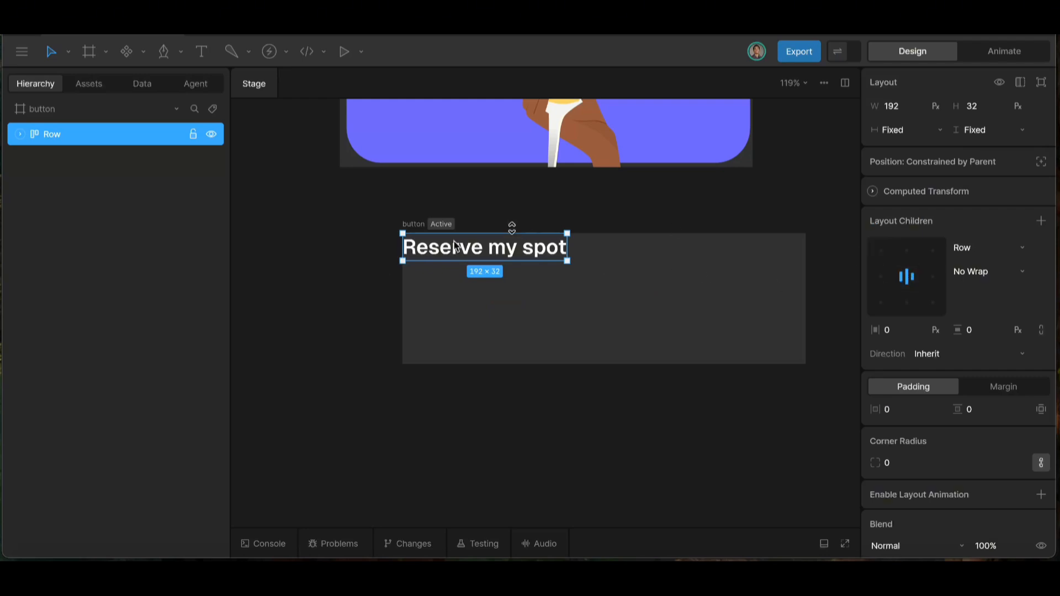
{"action": "left_click", "coordinate": [927, 134]}
{"action": "left_click", "coordinate": [919, 159]}
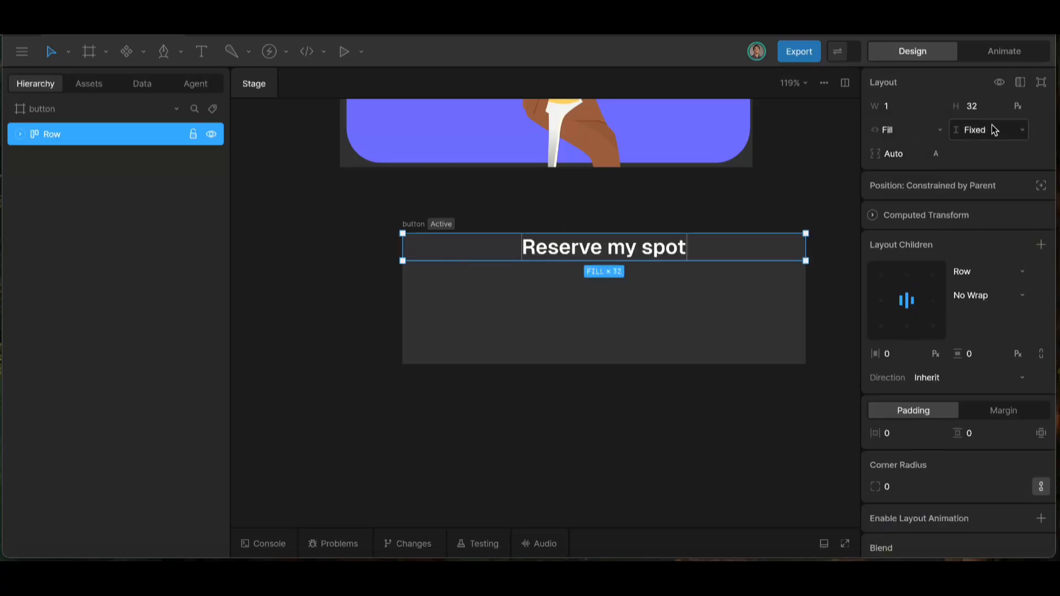
{"action": "left_click", "coordinate": [1000, 131]}
{"action": "left_click", "coordinate": [989, 151]}
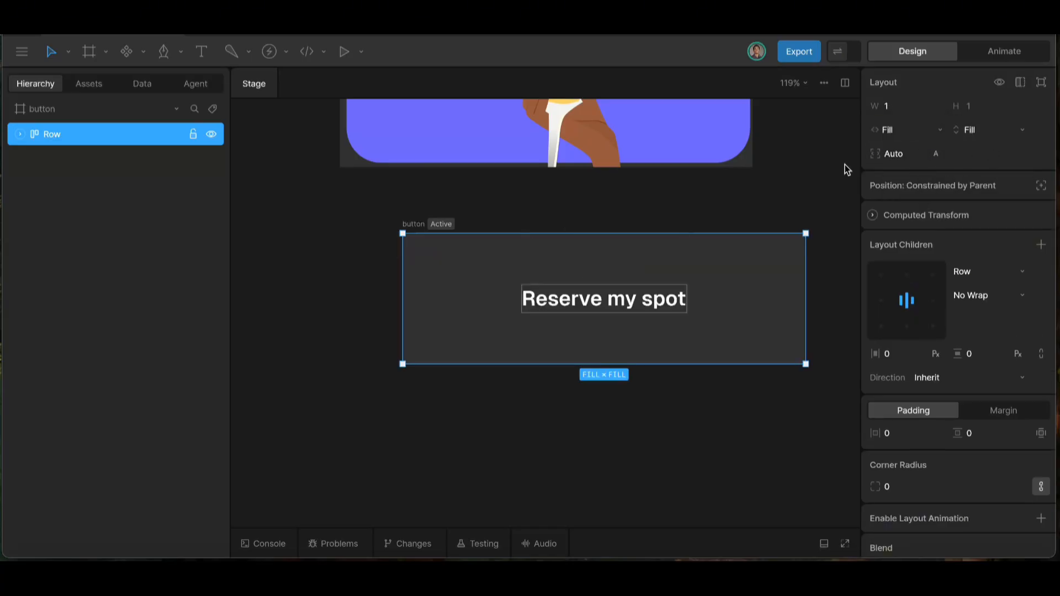
- Resize the button artboard to about 431 × 126 px and remove its 313131 fill
{"action": "left_click", "coordinate": [416, 226]}
{"action": "mouse_move", "coordinate": [809, 272]}
{"action": "left_mouse_down"}
{"action": "mouse_move", "coordinate": [721, 282]}
{"action": "mouse_move", "coordinate": [802, 276]}
{"action": "left_mouse_up"}
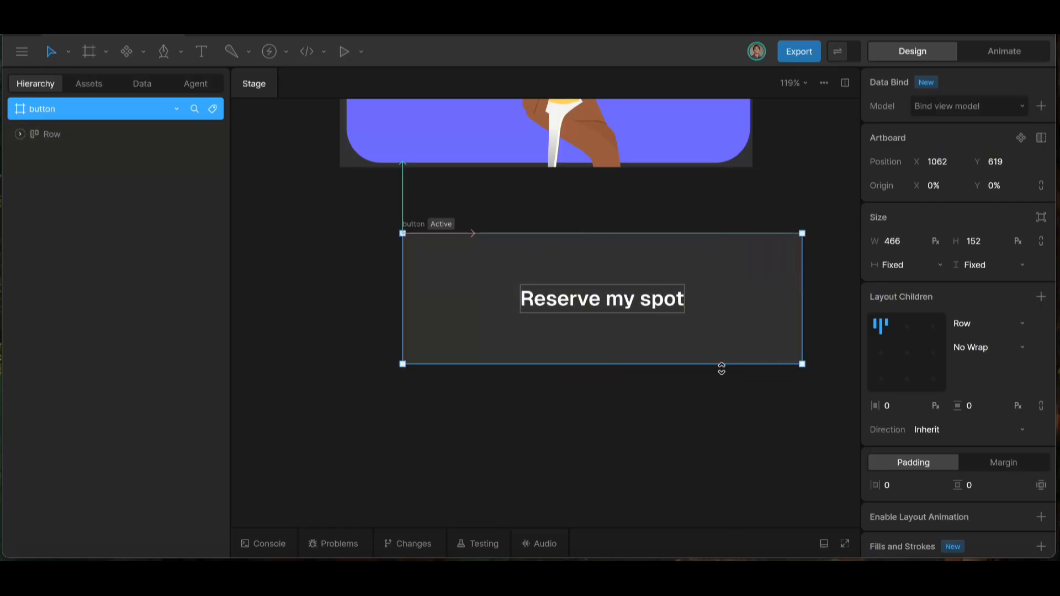
{"action": "left_click_drag", "start_coordinate": [722, 368], "coordinate": [720, 338]}
{"action": "left_click_drag", "start_coordinate": [801, 298], "coordinate": [772, 293]}
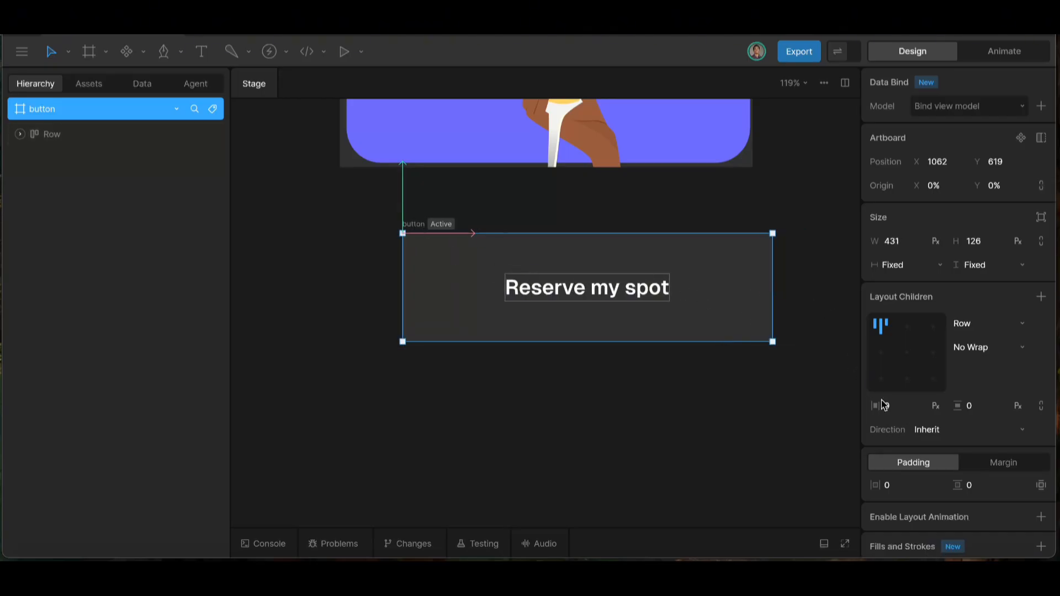
{"action": "scroll", "coordinate": [905, 420], "scroll_direction": "down", "scroll_amount": 3}
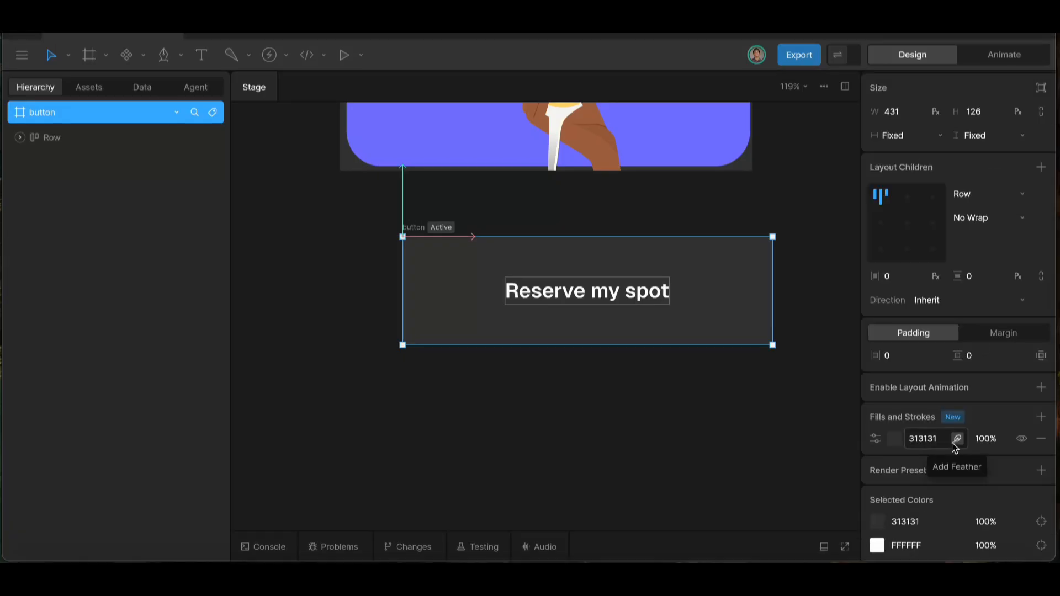
{"action": "left_click", "coordinate": [1041, 438]}
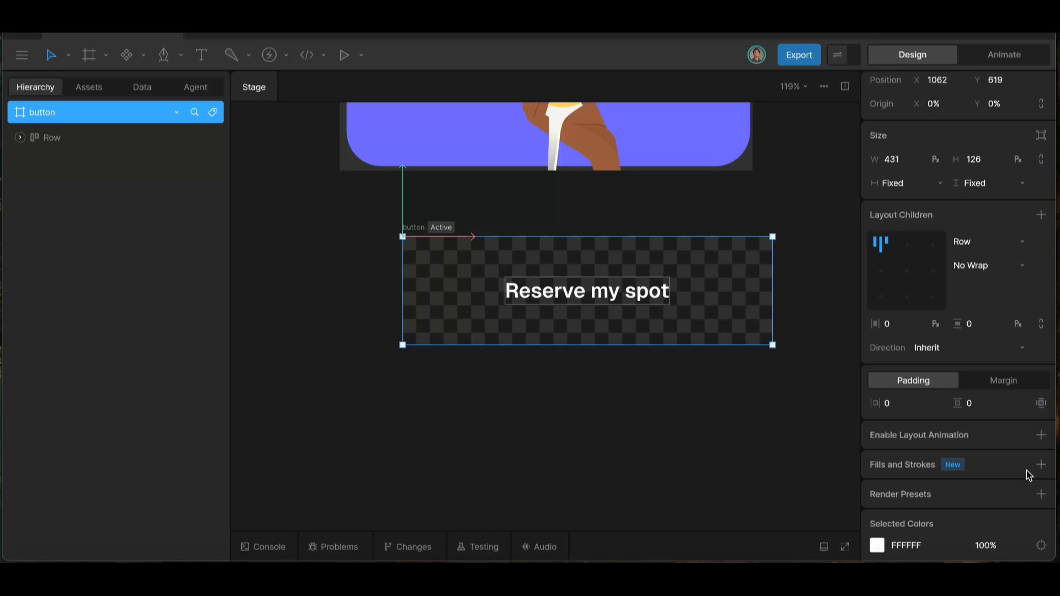
- Give the row inside the button artboard a solid background fill and a corner radius of 24
{"action": "left_click", "coordinate": [77, 136]}
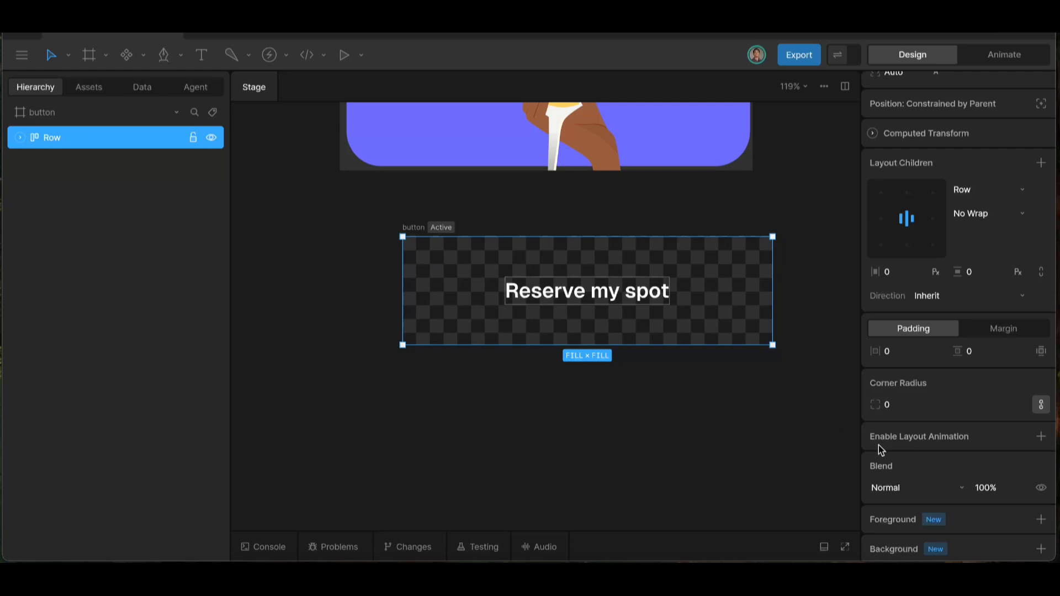
{"action": "scroll", "coordinate": [947, 481], "scroll_direction": "down", "scroll_amount": 2}
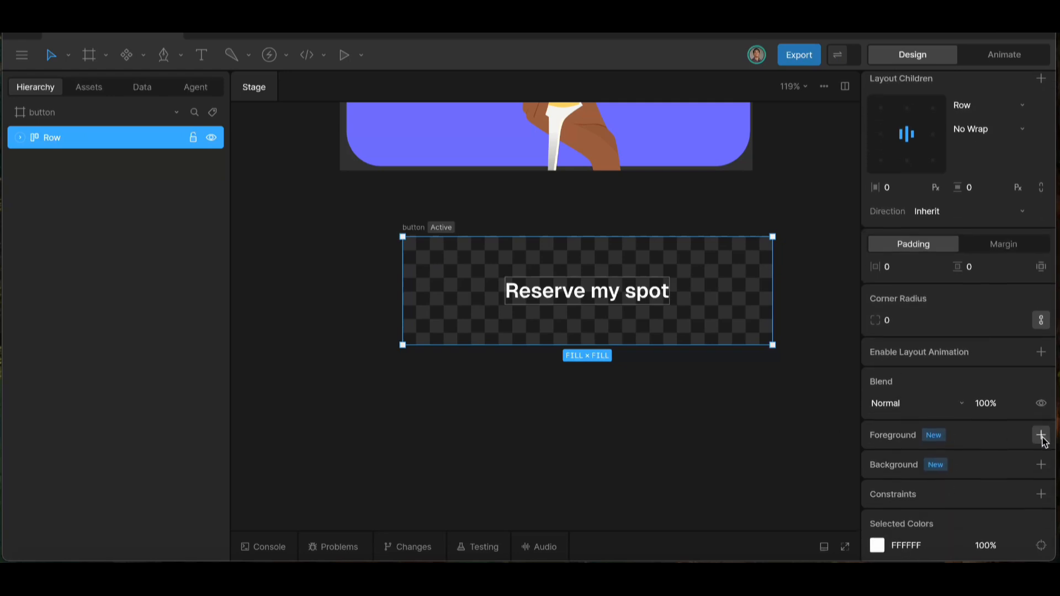
{"action": "left_click", "coordinate": [1040, 465]}
{"action": "left_click", "coordinate": [988, 511]}
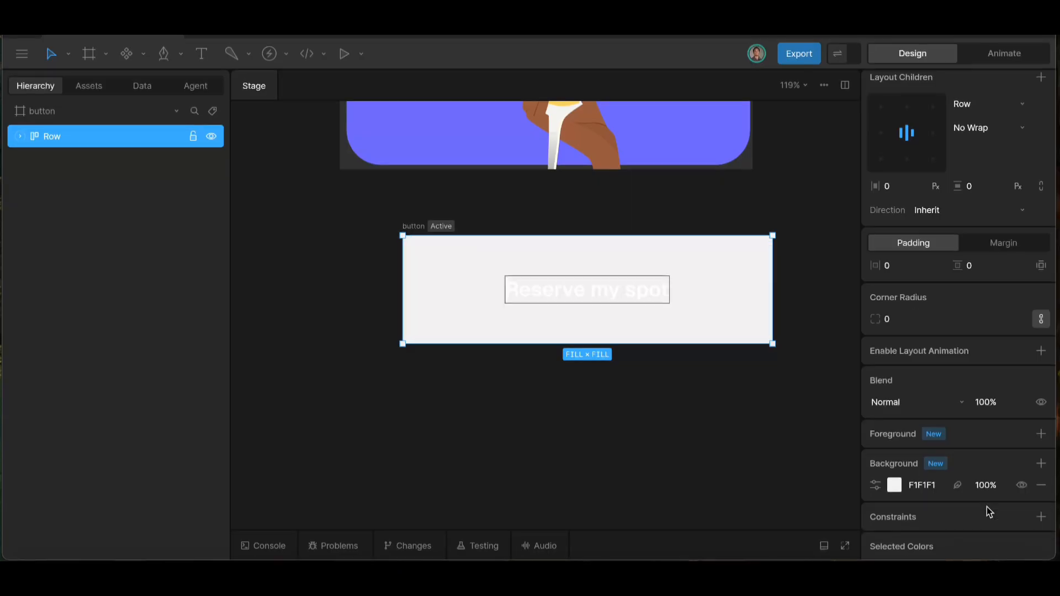
{"action": "left_click", "coordinate": [905, 319]}
{"action": "type", "text": "24"}
{"action": "key", "text": "Return"}
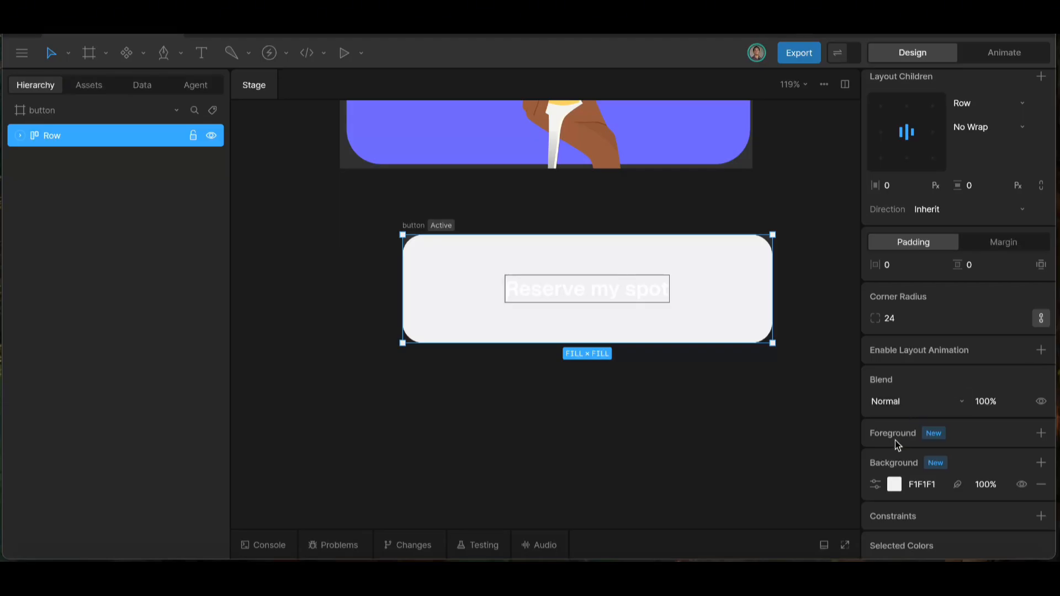
- Change the row's background colour to white FFFFFF, sampled from the button in the pasted design
{"action": "left_click", "coordinate": [894, 485]}
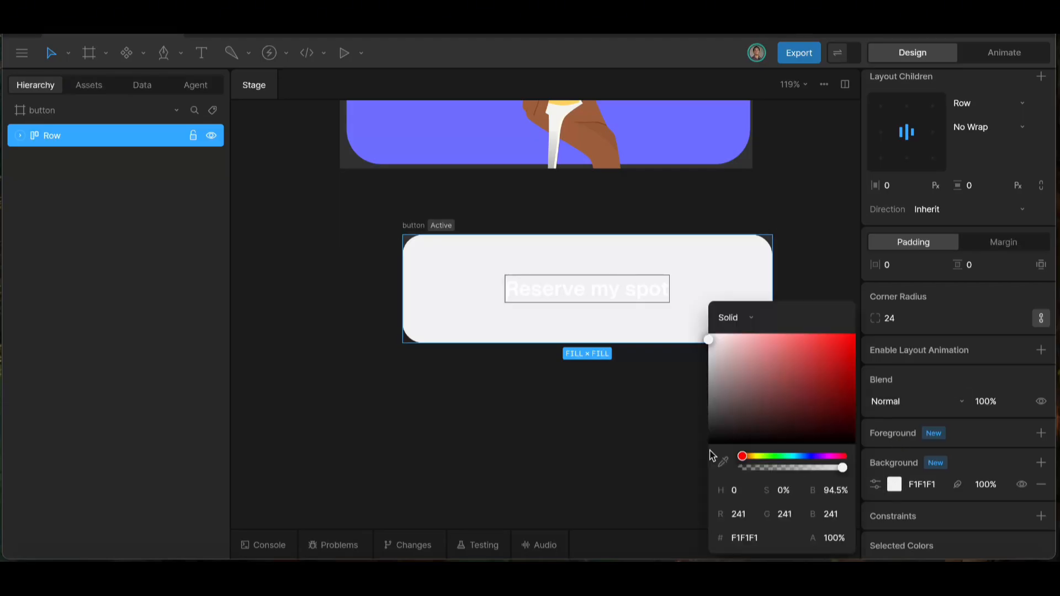
{"action": "left_click", "coordinate": [723, 461]}
{"action": "scroll", "coordinate": [489, 383], "scroll_direction": "down", "scroll_amount": 3}
{"action": "scroll", "coordinate": [489, 382], "scroll_direction": "left", "scroll_amount": 5}
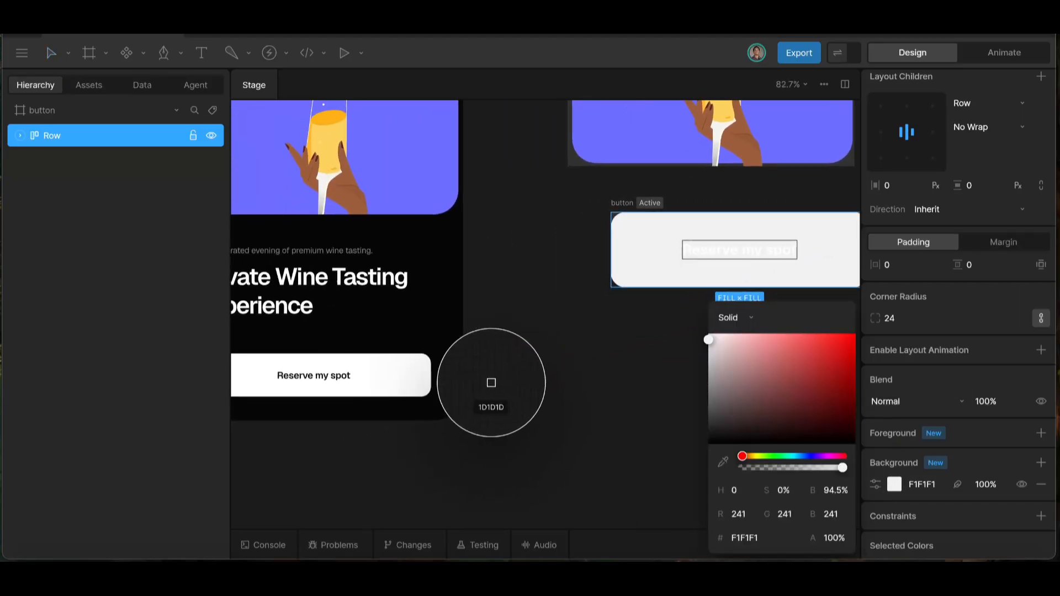
{"action": "left_click", "coordinate": [403, 379]}
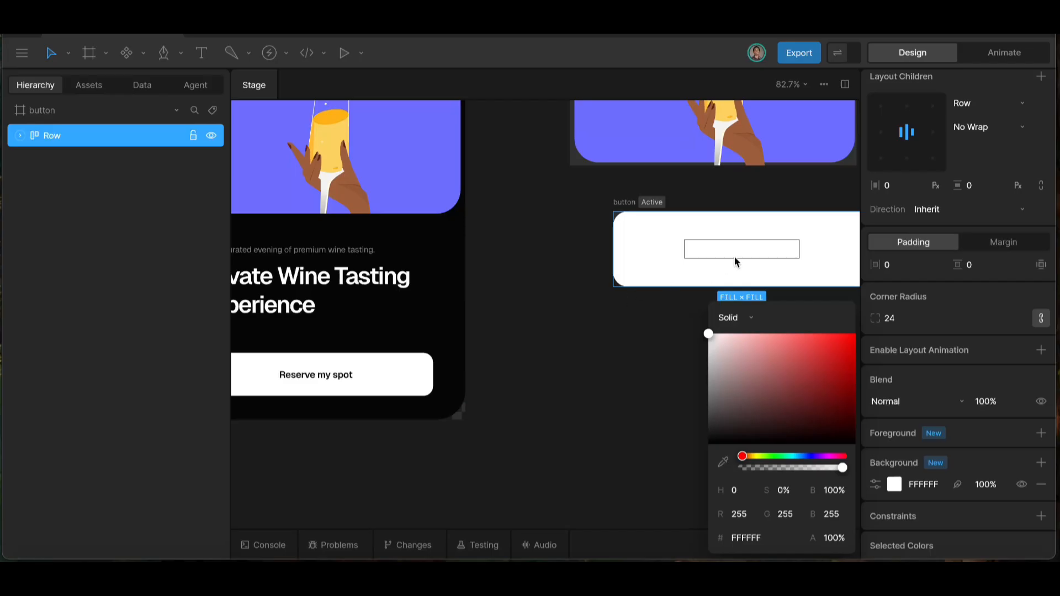
- Recolour the "Reserve my spot" text black by sampling the dark card background of the pasted design
{"action": "left_click", "coordinate": [744, 244]}
{"action": "left_click", "coordinate": [744, 244]}
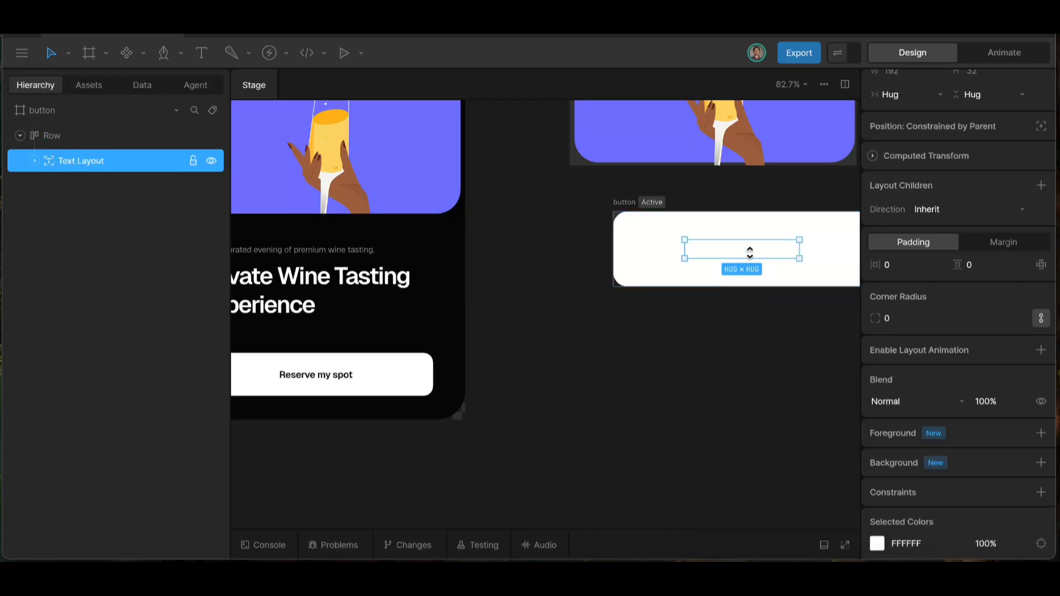
{"action": "left_click", "coordinate": [877, 543]}
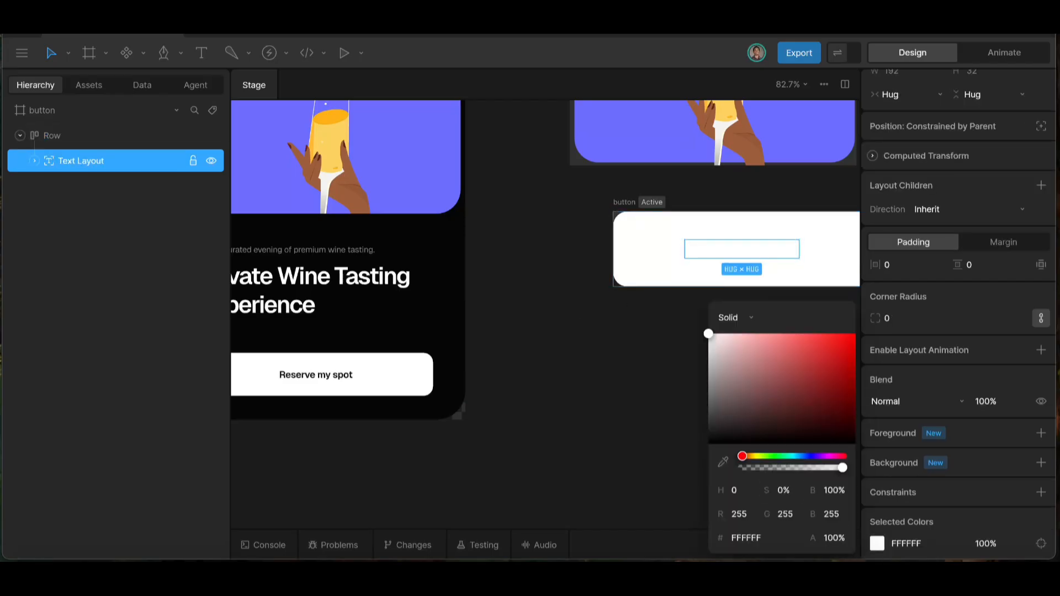
{"action": "left_click", "coordinate": [722, 467]}
{"action": "left_click", "coordinate": [411, 328]}
{"action": "scroll", "coordinate": [619, 315], "scroll_direction": "right", "scroll_amount": 5}
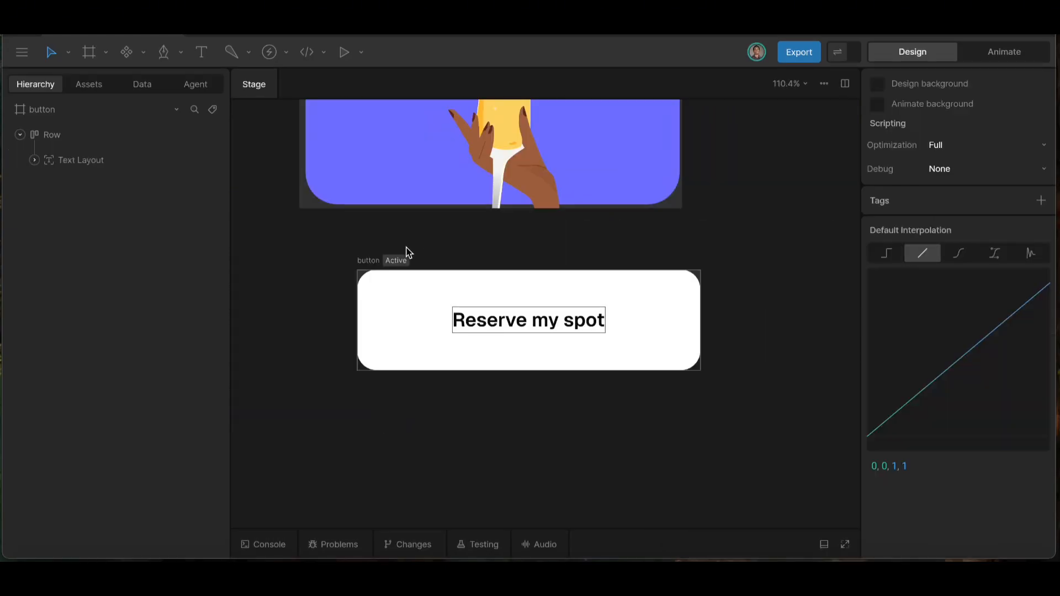
{"action": "scroll", "coordinate": [406, 247], "scroll_direction": "down", "scroll_amount": 3}
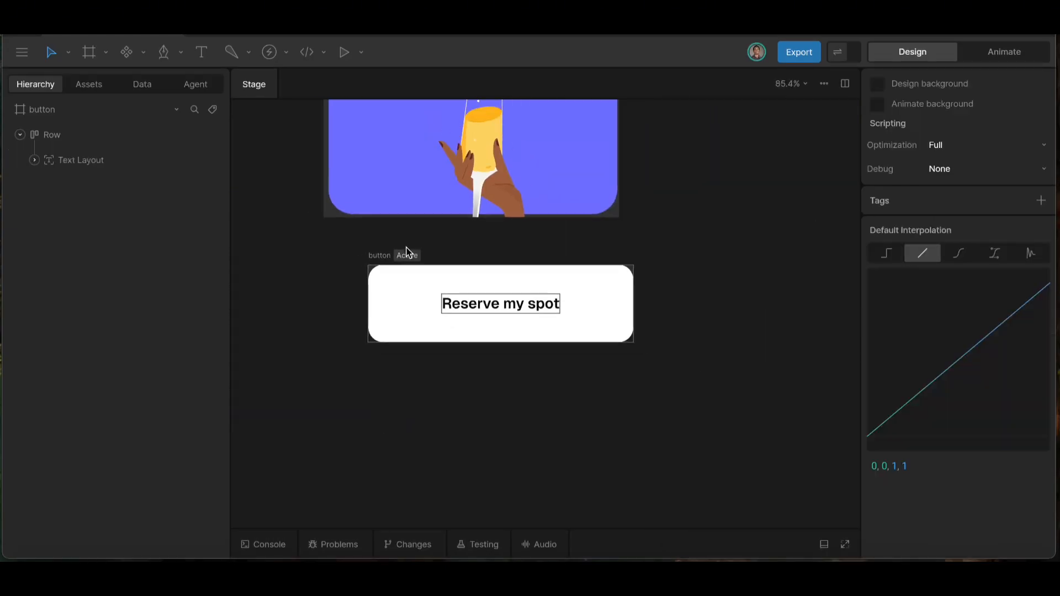
- Resize the button artboard to about 392 × 97 px
{"action": "scroll", "coordinate": [407, 249], "scroll_direction": "left", "scroll_amount": 3}
{"action": "scroll", "coordinate": [405, 247], "scroll_direction": "down", "scroll_amount": 3}
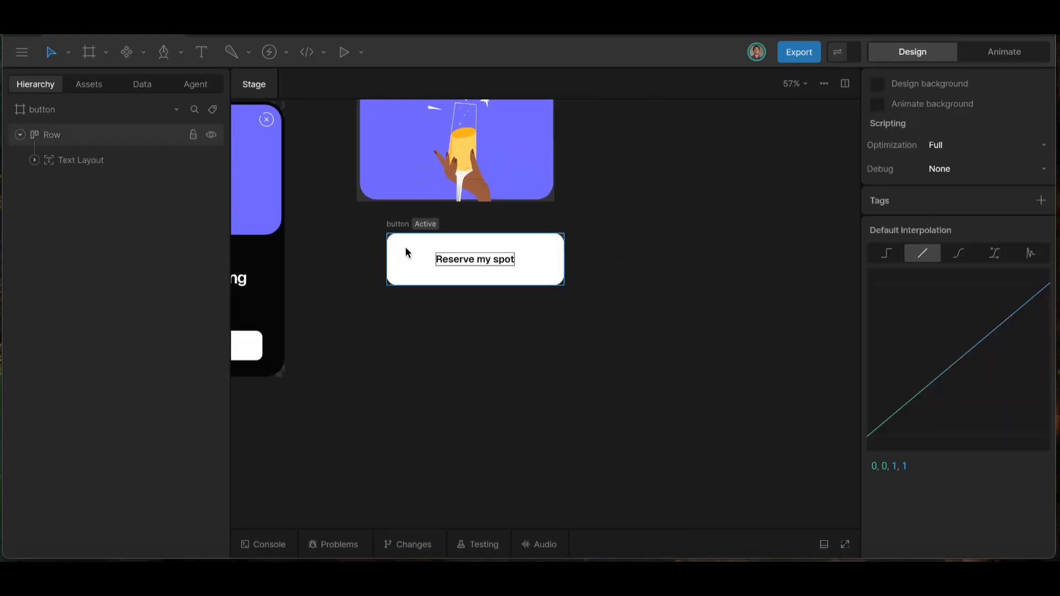
{"action": "scroll", "coordinate": [406, 250], "scroll_direction": "left", "scroll_amount": 5}
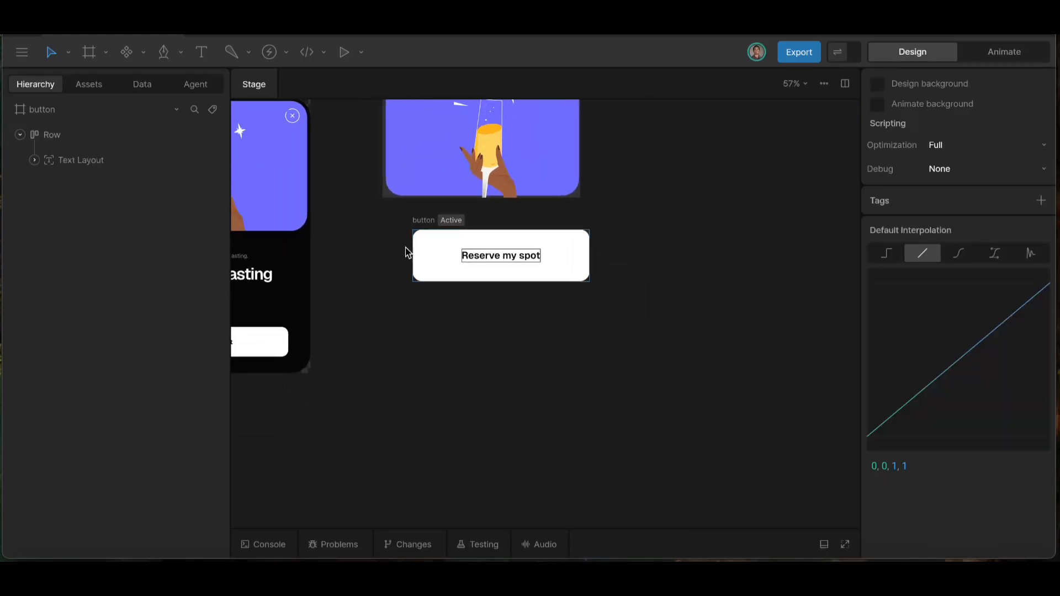
{"action": "left_click", "coordinate": [495, 238]}
{"action": "left_click_drag", "start_coordinate": [546, 291], "coordinate": [547, 283]}
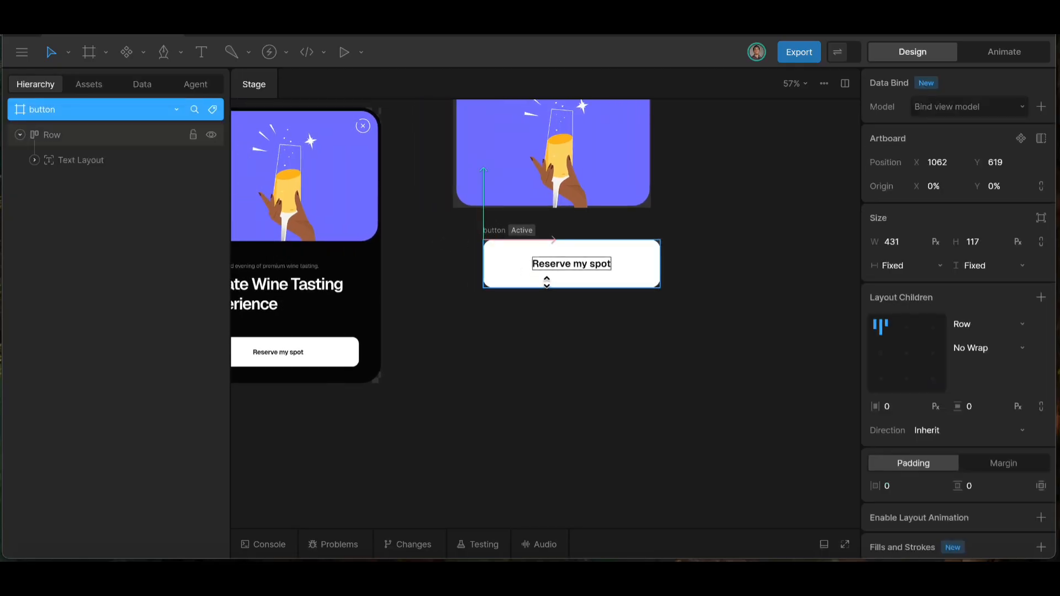
{"action": "scroll", "coordinate": [518, 276], "scroll_direction": "right", "scroll_amount": 1}
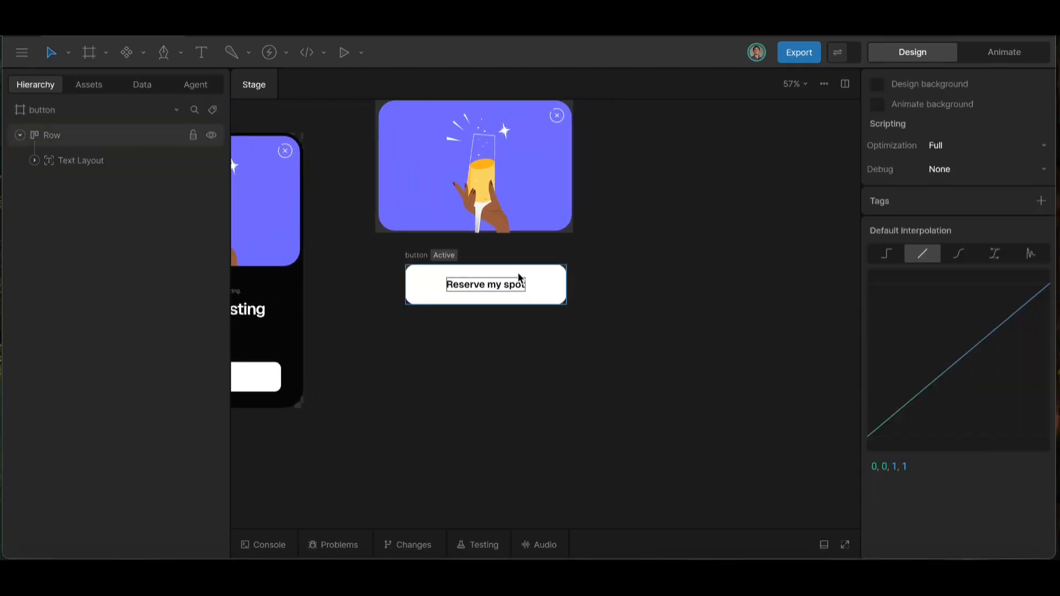
- Create an artboard from the iPhone 16 Pro Max phone preset and shorten its height to about 753 px
{"action": "scroll", "coordinate": [518, 277], "scroll_direction": "down", "scroll_amount": 3}
{"action": "scroll", "coordinate": [518, 275], "scroll_direction": "right", "scroll_amount": 3}
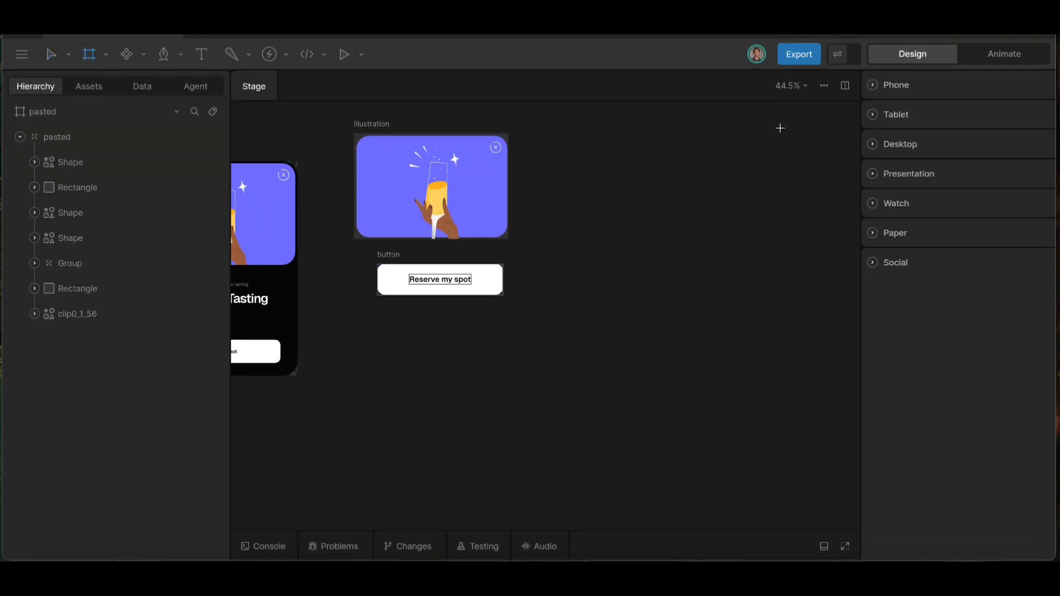
{"action": "left_click", "coordinate": [875, 86]}
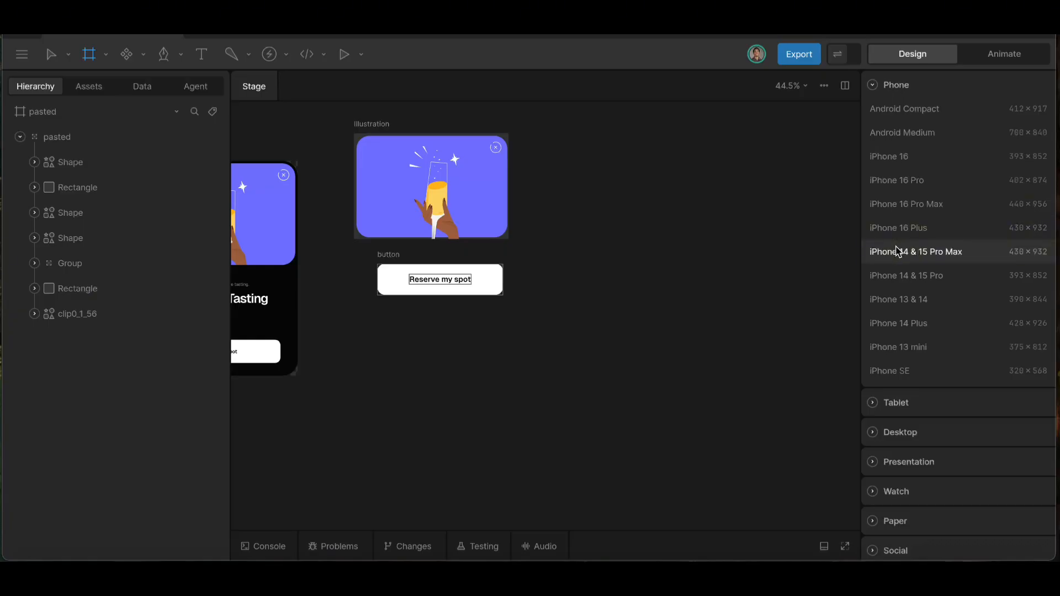
{"action": "left_click", "coordinate": [892, 204]}
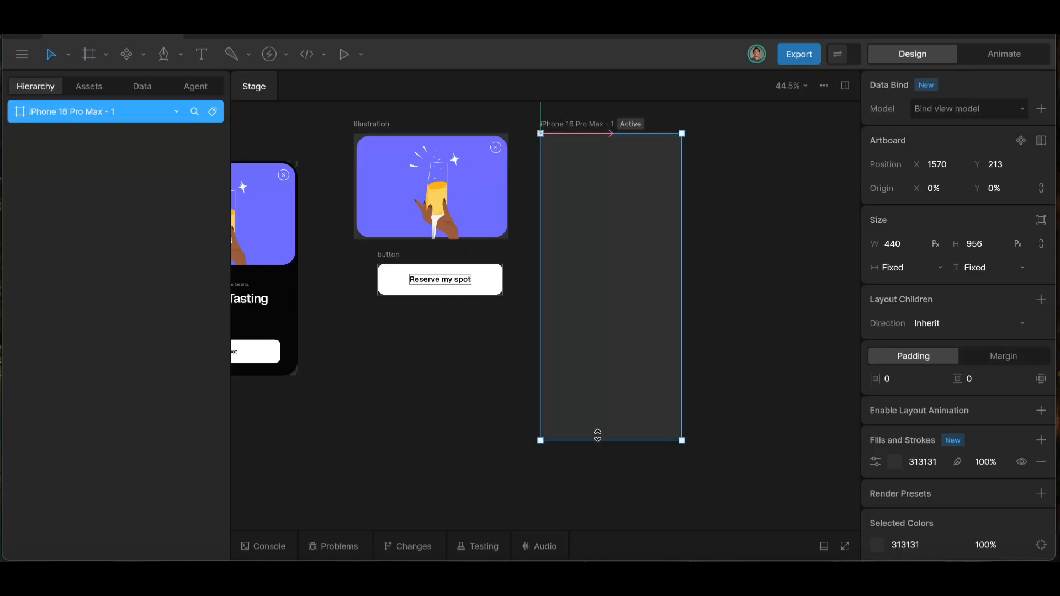
{"action": "left_click_drag", "start_coordinate": [597, 436], "coordinate": [592, 366]}
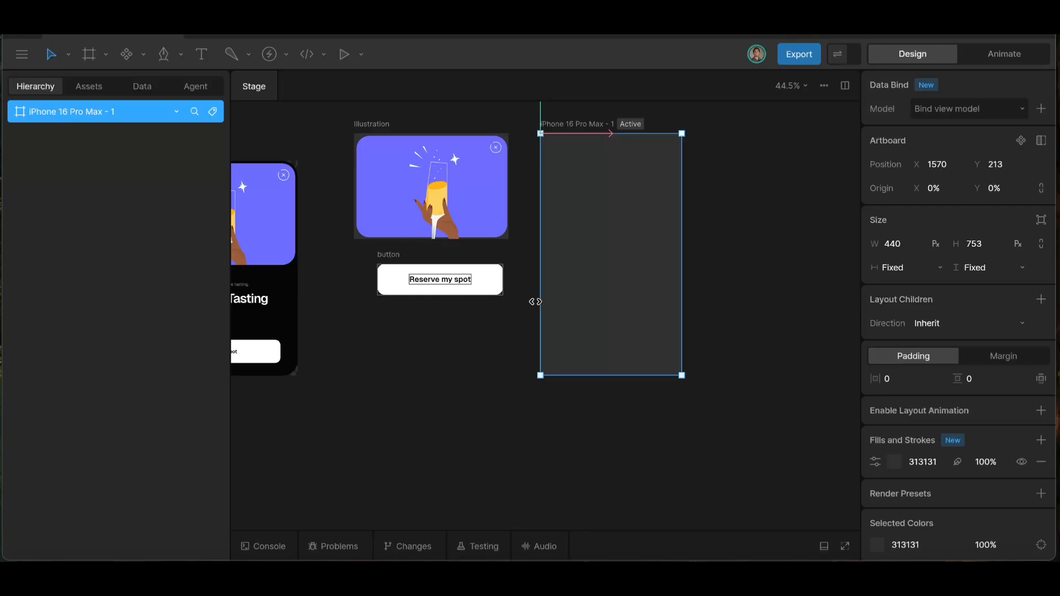
- Rename the new iPhone 16 Pro Max artboard as "main screen"
{"action": "scroll", "coordinate": [602, 304], "scroll_direction": "up", "scroll_amount": 3}
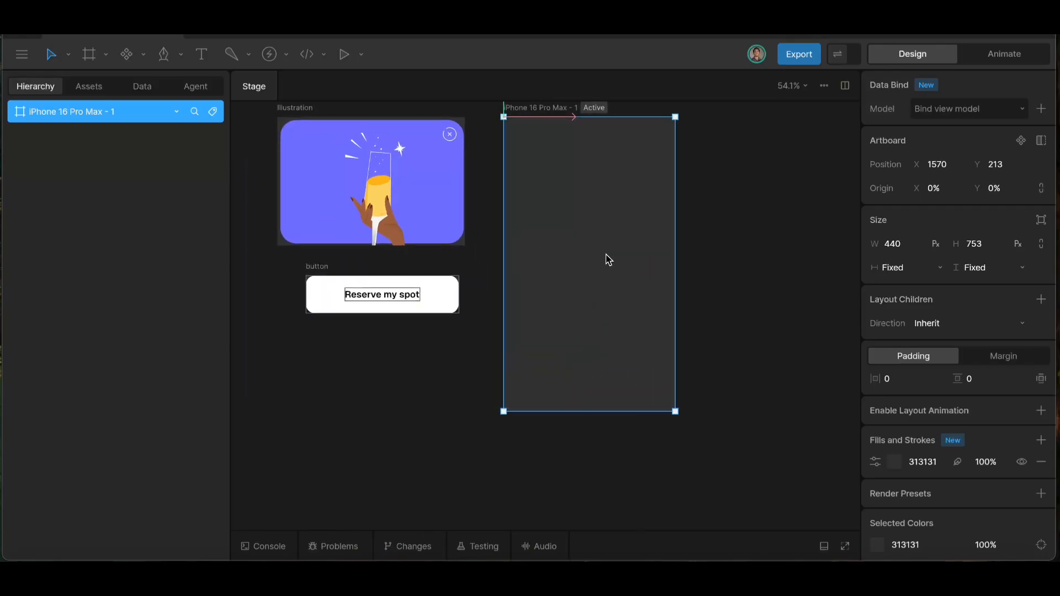
{"action": "scroll", "coordinate": [583, 270], "scroll_direction": "left", "scroll_amount": 1}
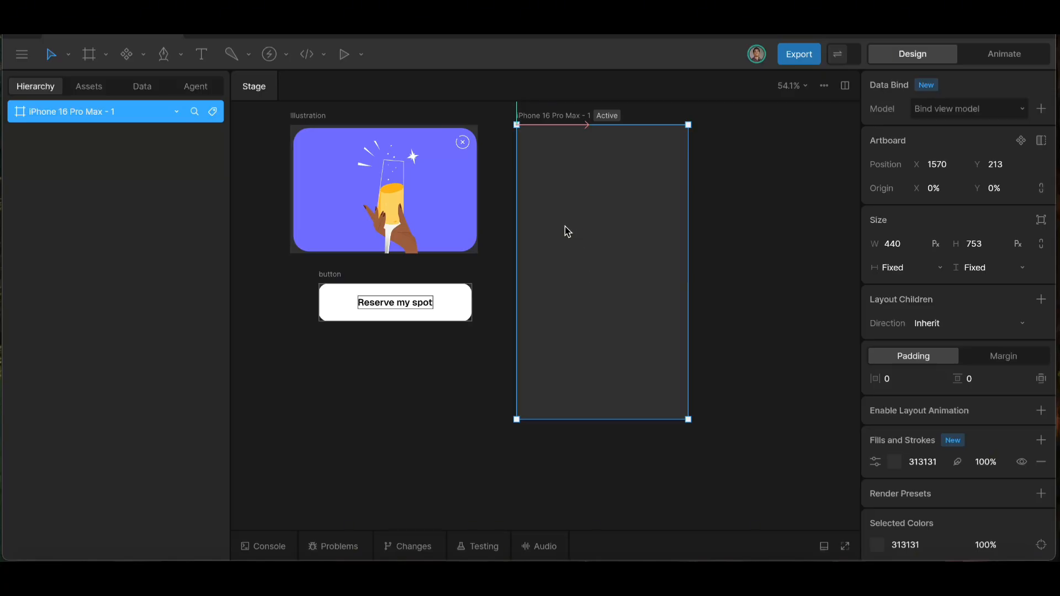
{"action": "double_click", "coordinate": [556, 117]}
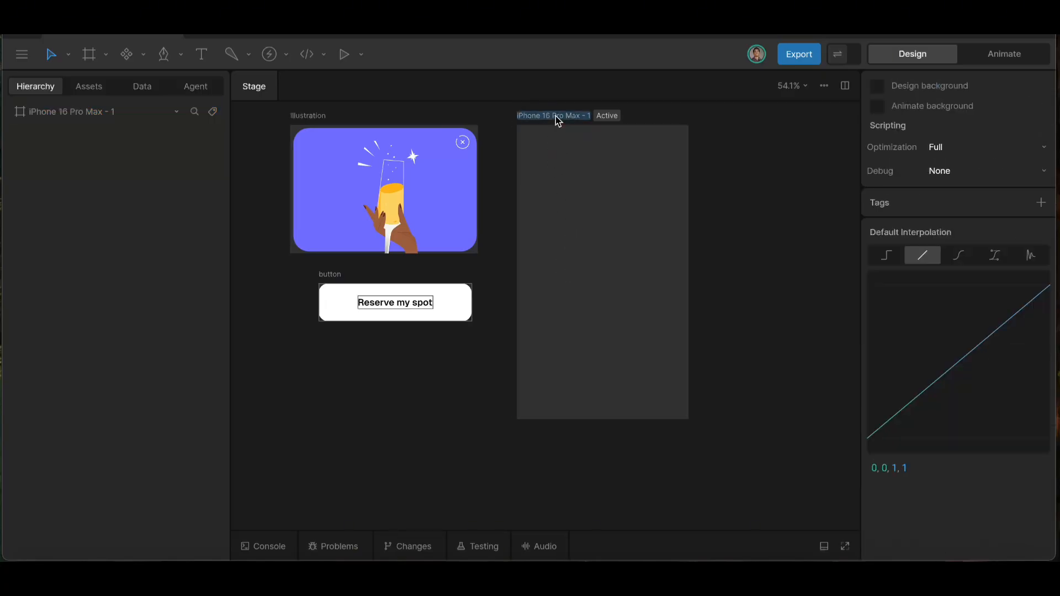
{"action": "type", "text": "main"}
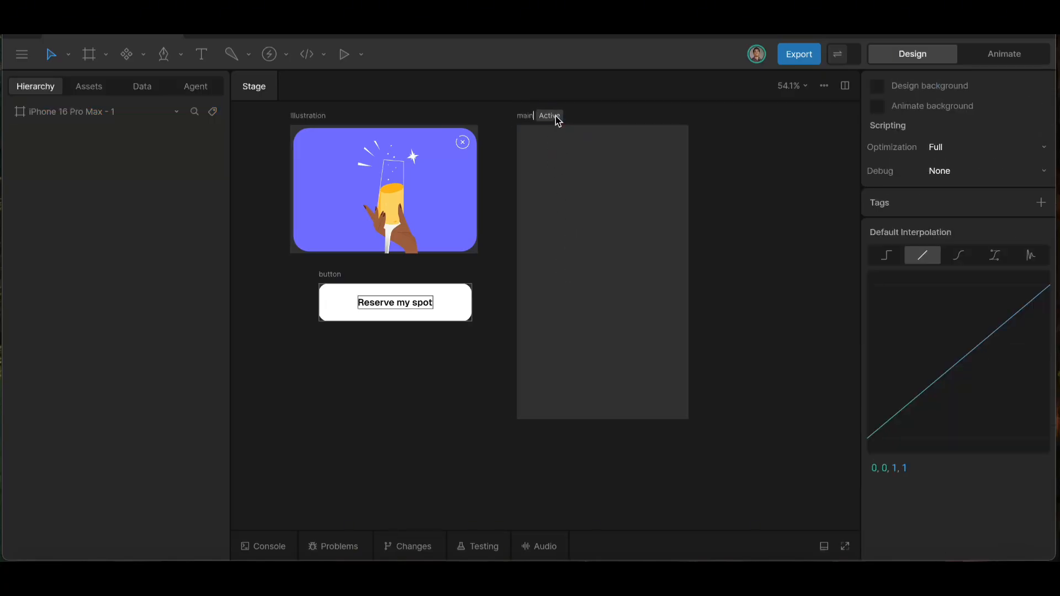
{"action": "type", "text": " screen"}
{"action": "key", "text": "Return"}
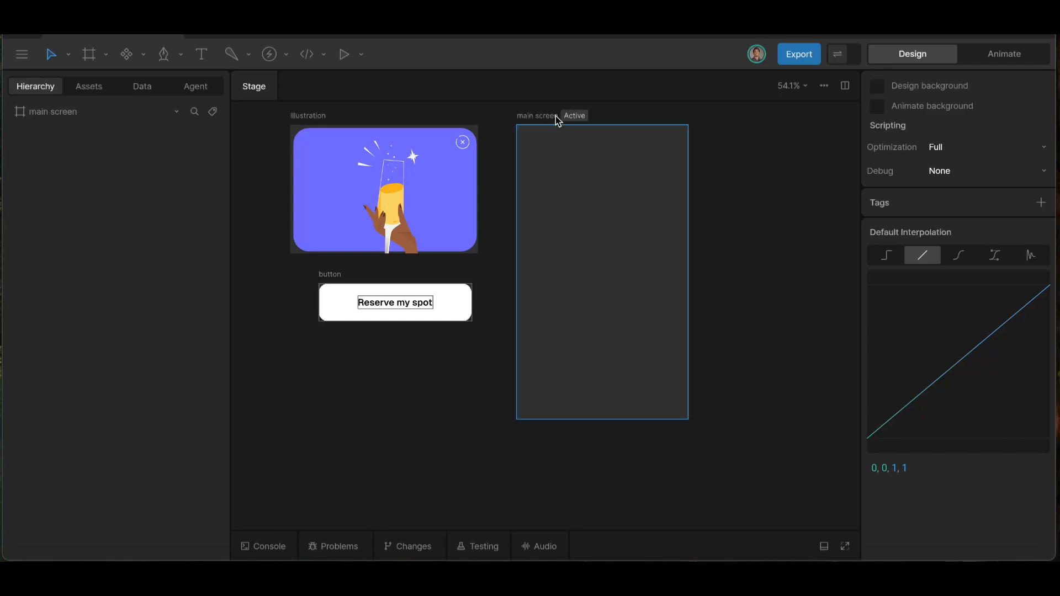
- Turn the Illustration artboard and the button artboard into components
{"action": "left_click", "coordinate": [309, 117]}
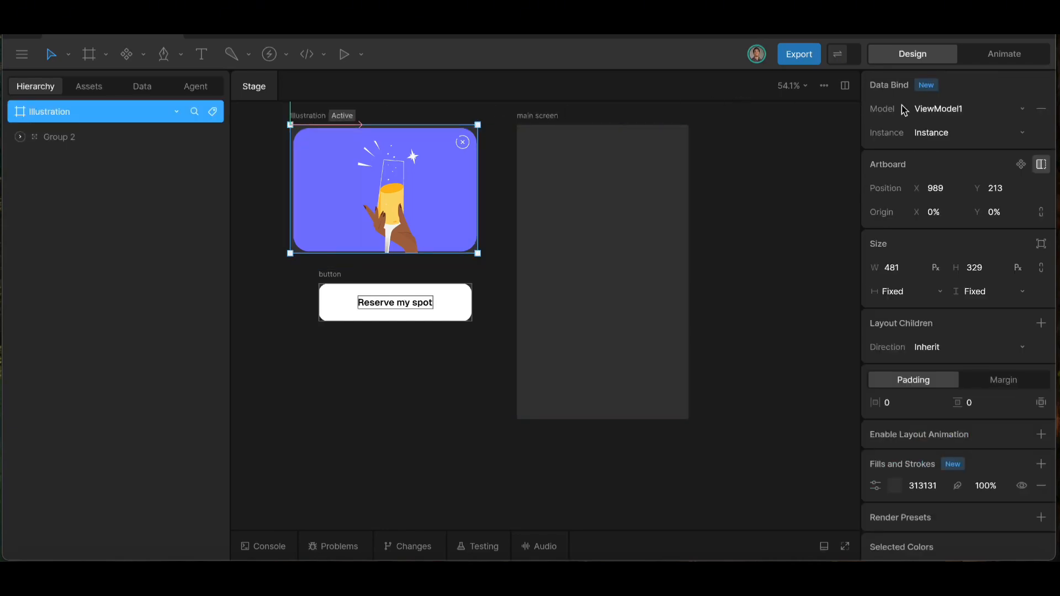
{"action": "left_click", "coordinate": [1020, 164]}
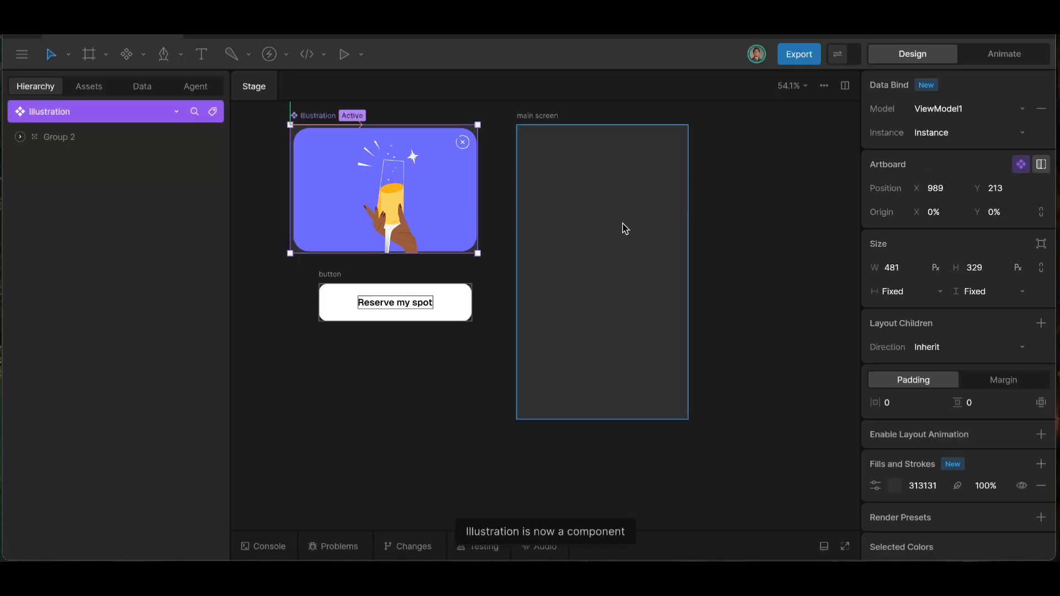
{"action": "left_click", "coordinate": [330, 275]}
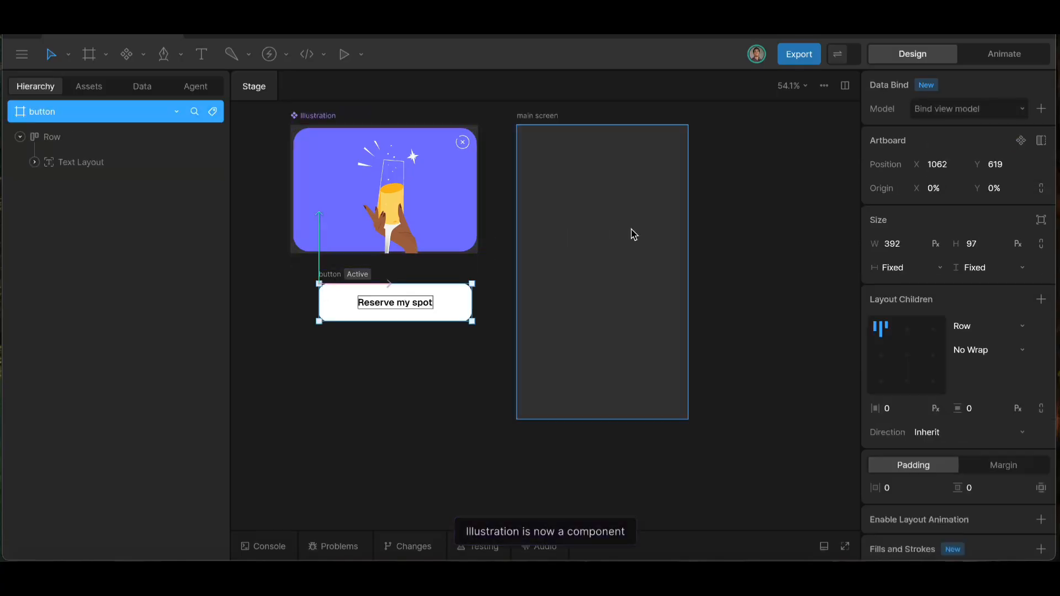
{"action": "left_click", "coordinate": [1020, 140]}
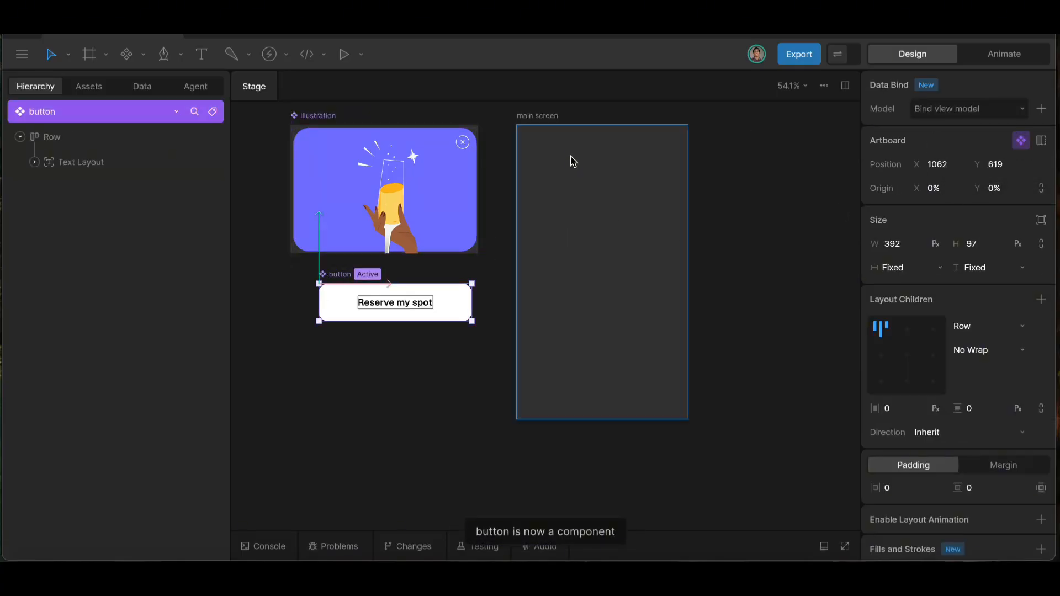
- Examine the subtitle and heading text on the dark card of the pasted design
{"action": "left_click", "coordinate": [540, 118]}
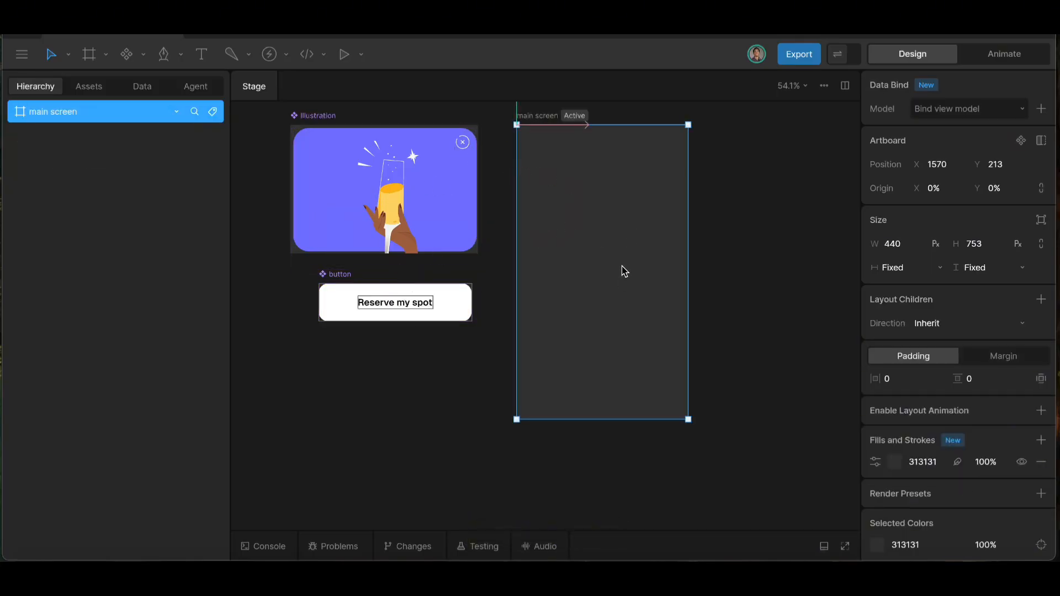
{"action": "scroll", "coordinate": [615, 277], "scroll_direction": "left", "scroll_amount": 3}
{"action": "scroll", "coordinate": [614, 277], "scroll_direction": "down", "scroll_amount": 2}
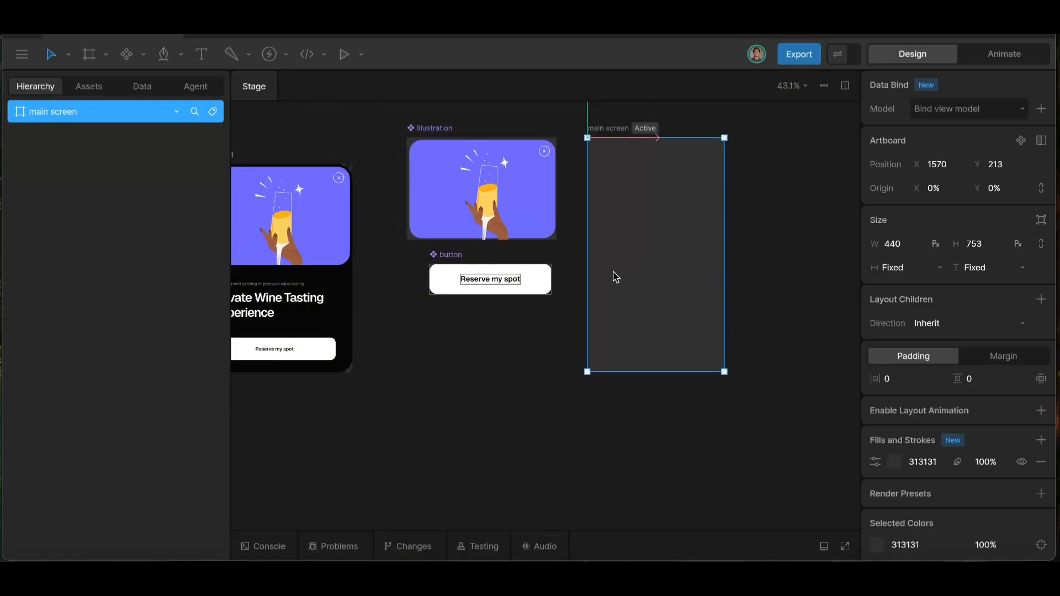
{"action": "scroll", "coordinate": [614, 277], "scroll_direction": "down", "scroll_amount": 1}
{"action": "scroll", "coordinate": [306, 298], "scroll_direction": "left", "scroll_amount": 2}
{"action": "scroll", "coordinate": [315, 276], "scroll_direction": "up", "scroll_amount": 3}
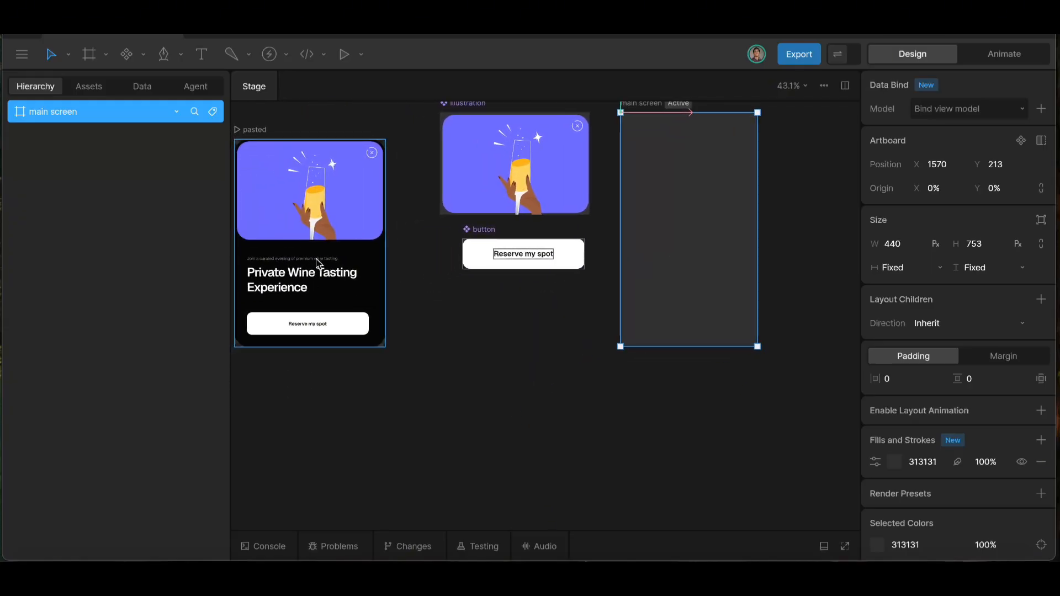
{"action": "scroll", "coordinate": [332, 287], "scroll_direction": "left", "scroll_amount": 2}
{"action": "scroll", "coordinate": [331, 287], "scroll_direction": "up", "scroll_amount": 1}
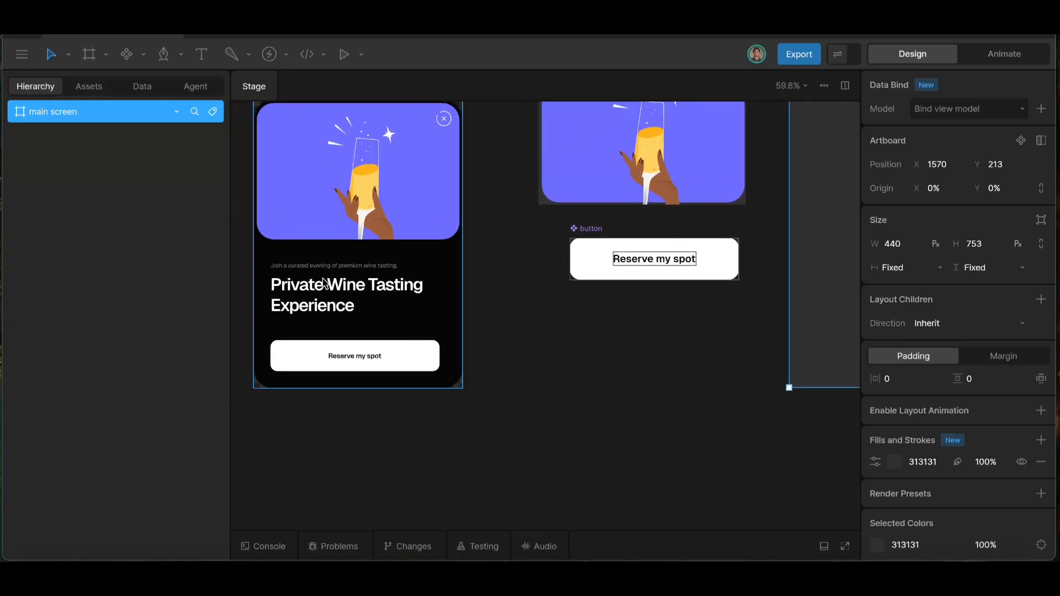
{"action": "scroll", "coordinate": [322, 267], "scroll_direction": "up", "scroll_amount": 3}
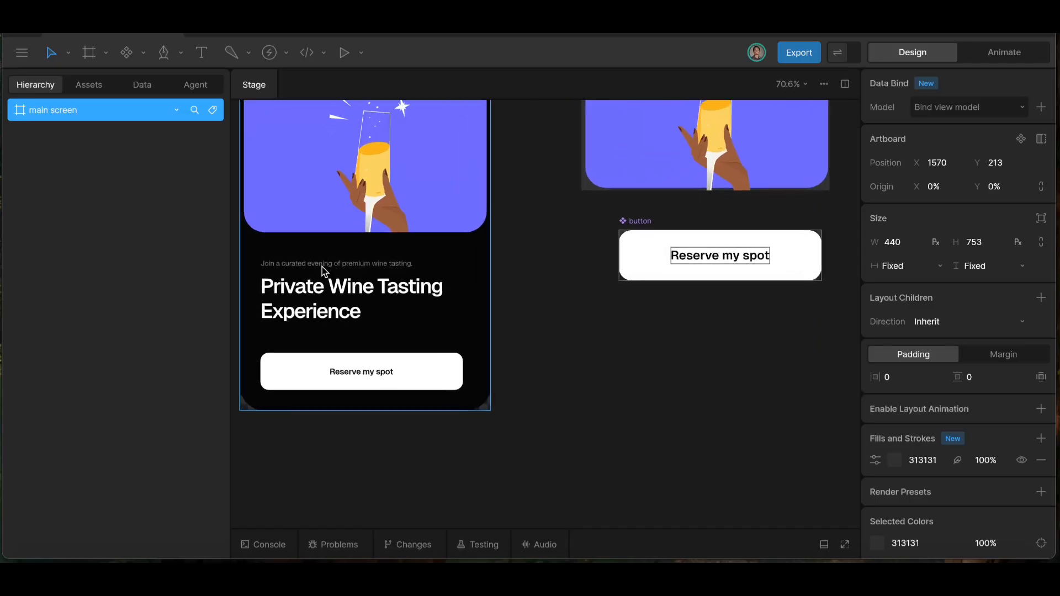
{"action": "scroll", "coordinate": [322, 266], "scroll_direction": "up", "scroll_amount": 2}
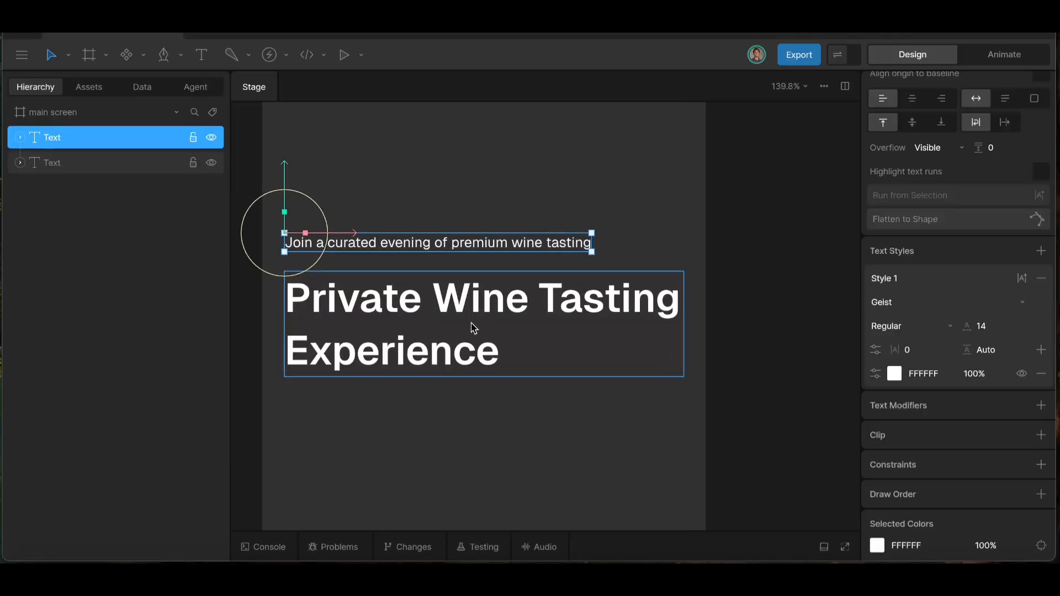
- Wrap the "Private Wine Tasting Experience" heading and its subtitle in a column layout and check its two text layouts
{"action": "scroll", "coordinate": [474, 328], "scroll_direction": "left", "scroll_amount": 2}
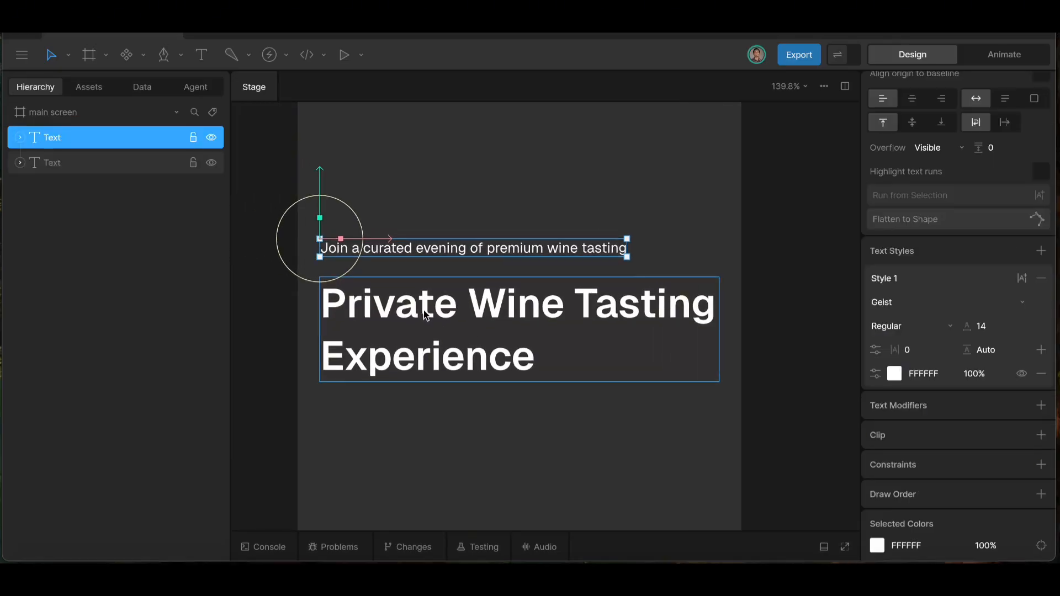
{"action": "left_click", "coordinate": [425, 316]}
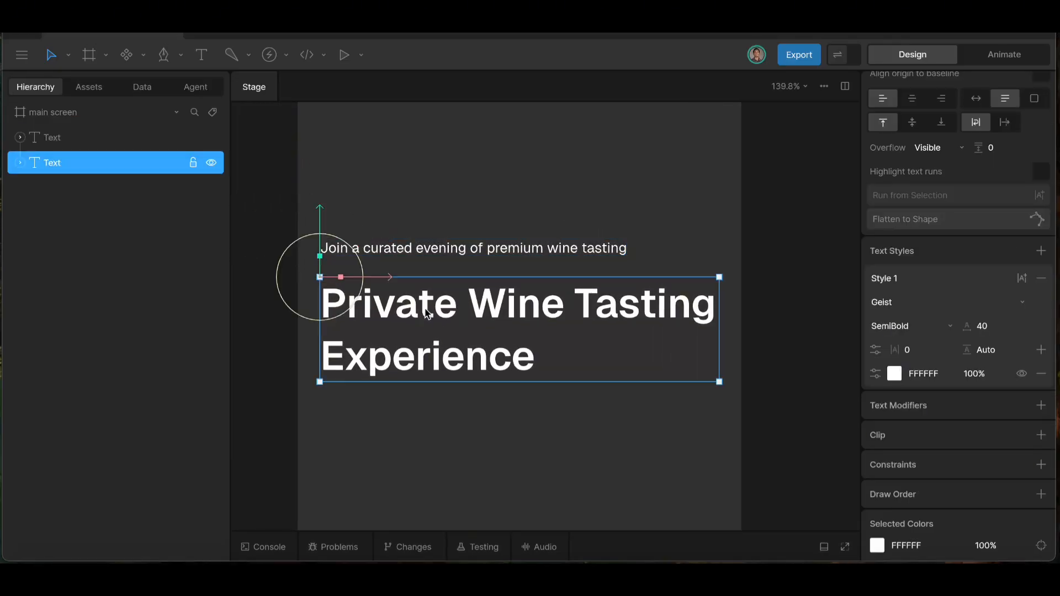
{"action": "left_click", "coordinate": [434, 251], "text": "shift"}
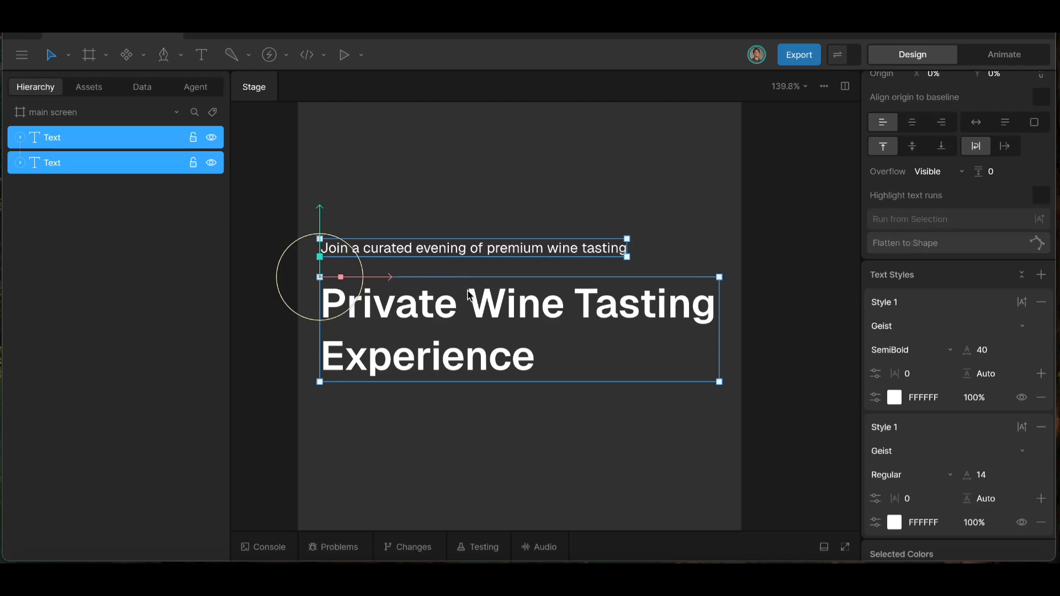
{"action": "key", "text": "shift+a"}
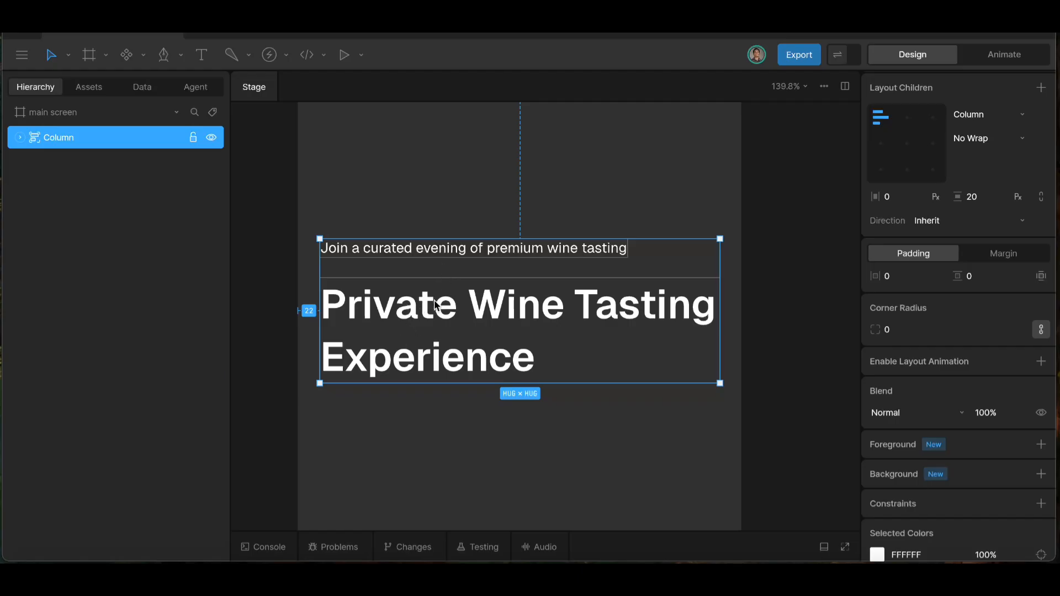
{"action": "left_click", "coordinate": [20, 139]}
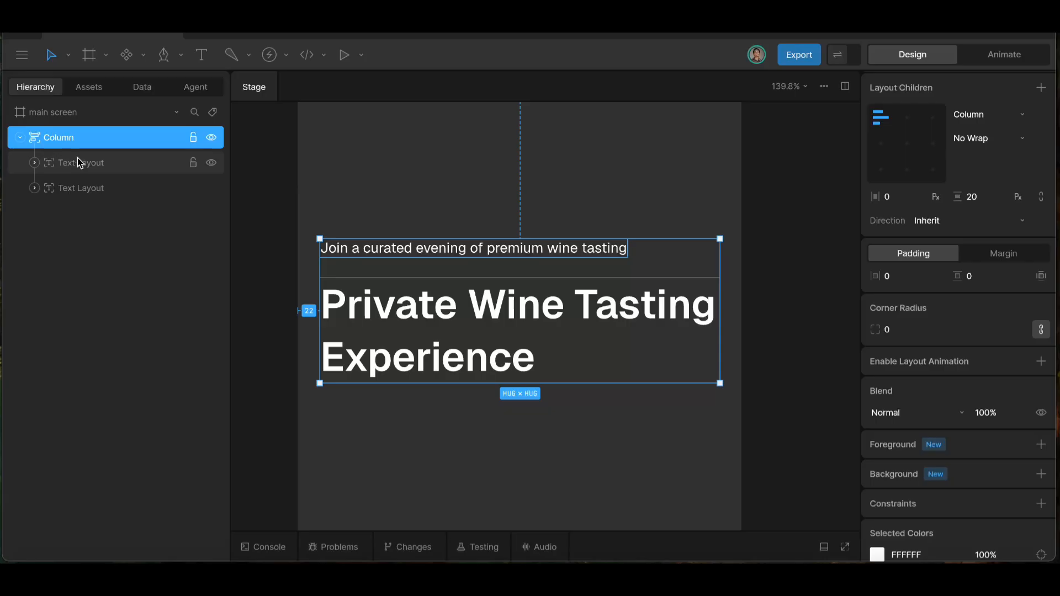
{"action": "left_click", "coordinate": [79, 163]}
{"action": "left_click", "coordinate": [84, 187]}
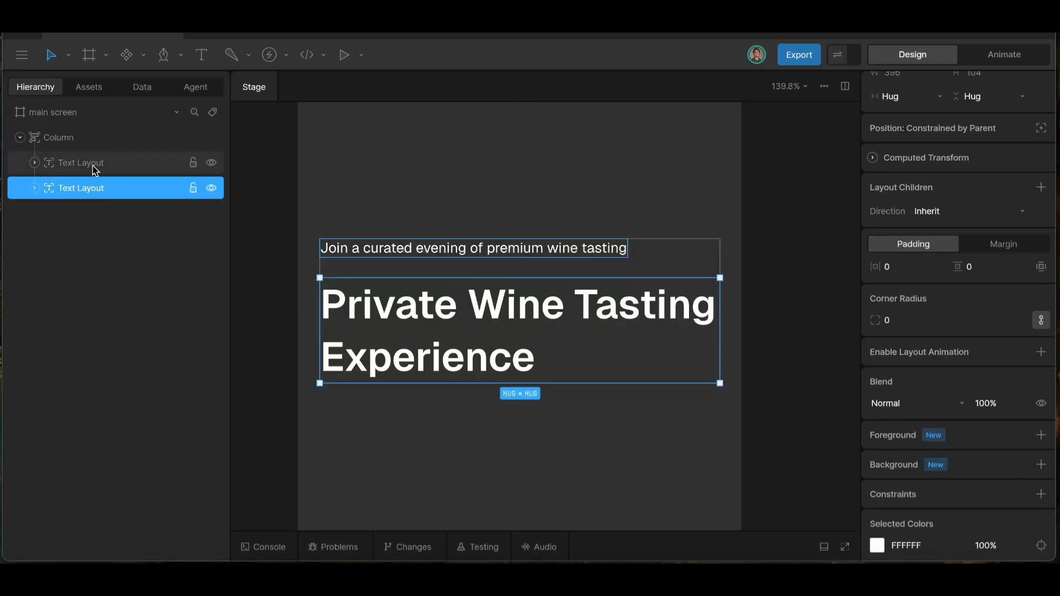
{"action": "left_click", "coordinate": [95, 166]}
{"action": "left_click", "coordinate": [94, 188]}
- Move the text column down on the main screen to about 21 px from the artboard's left edge and 420 px from its top
{"action": "left_click_drag", "start_coordinate": [446, 317], "coordinate": [445, 351]}
{"action": "scroll", "coordinate": [414, 282], "scroll_direction": "down", "scroll_amount": 5}
{"action": "scroll", "coordinate": [414, 282], "scroll_direction": "down", "scroll_amount": 3}
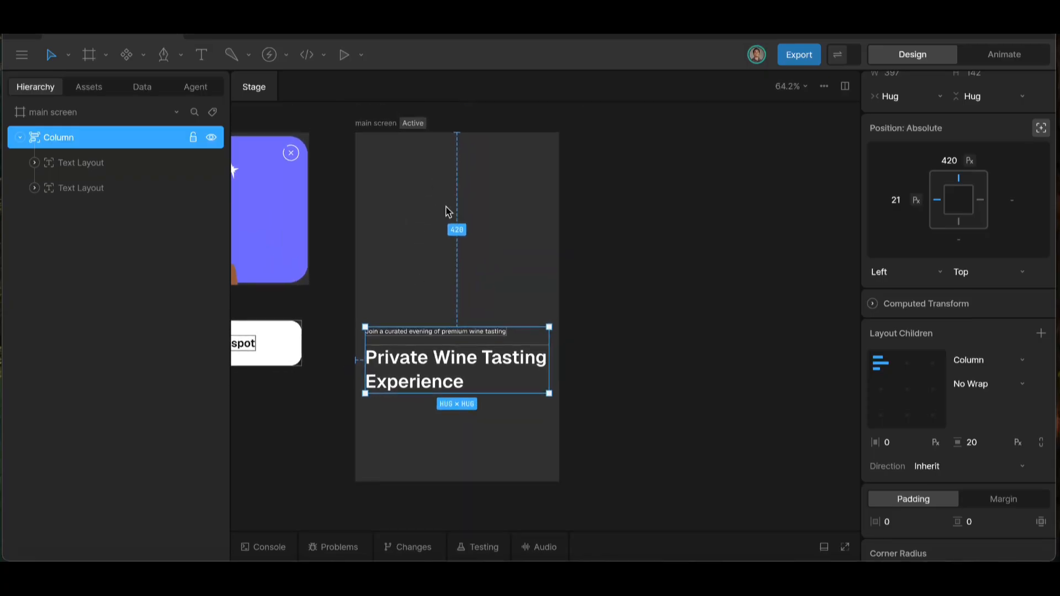
{"action": "scroll", "coordinate": [491, 363], "scroll_direction": "down", "scroll_amount": 2}
- Insert an instance of the Illustration component on the main screen, scaled to about 84% and placed above the subtitle
{"action": "left_click", "coordinate": [508, 209]}
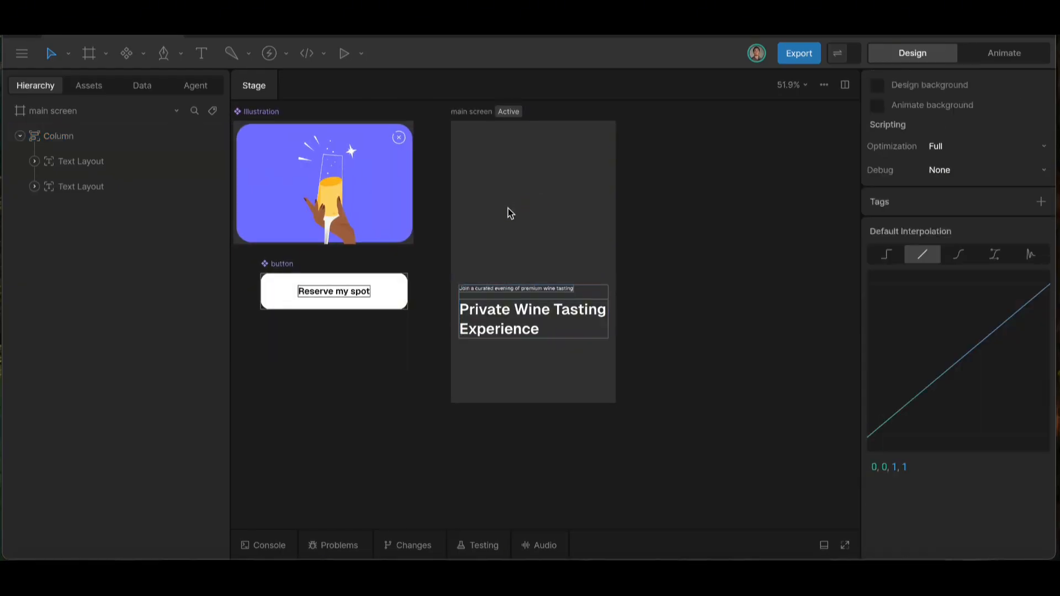
{"action": "key", "text": "r"}
{"action": "left_click", "coordinate": [526, 218]}
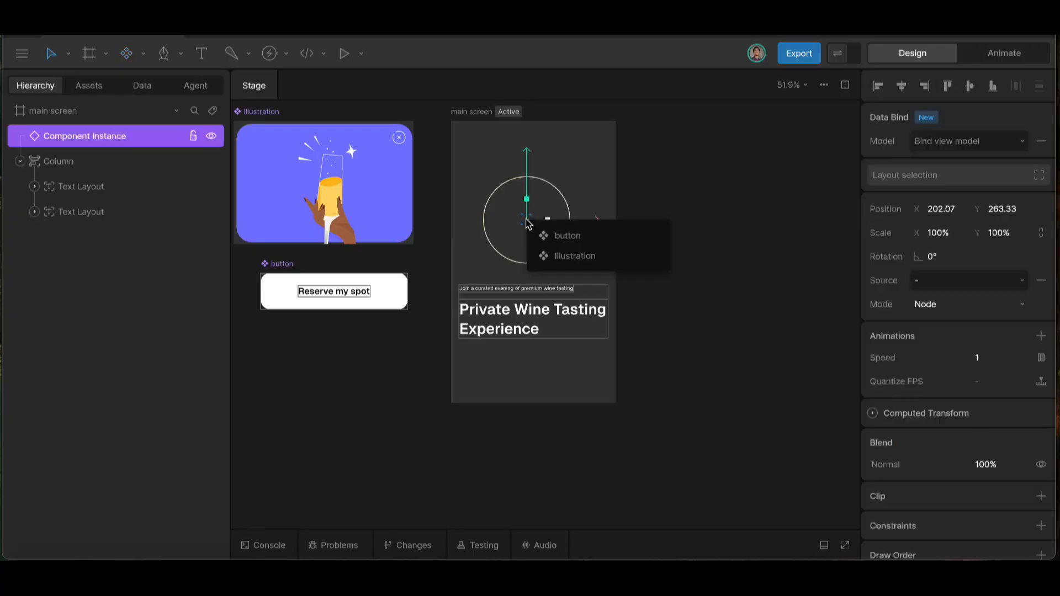
{"action": "left_click", "coordinate": [577, 255]}
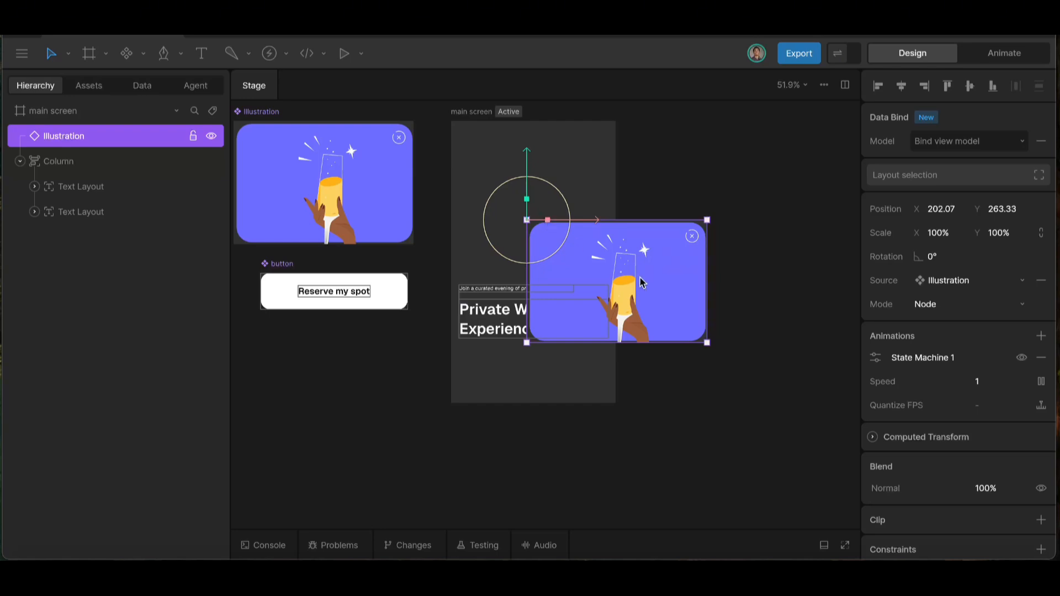
{"action": "left_click_drag", "start_coordinate": [704, 340], "coordinate": [574, 233]}
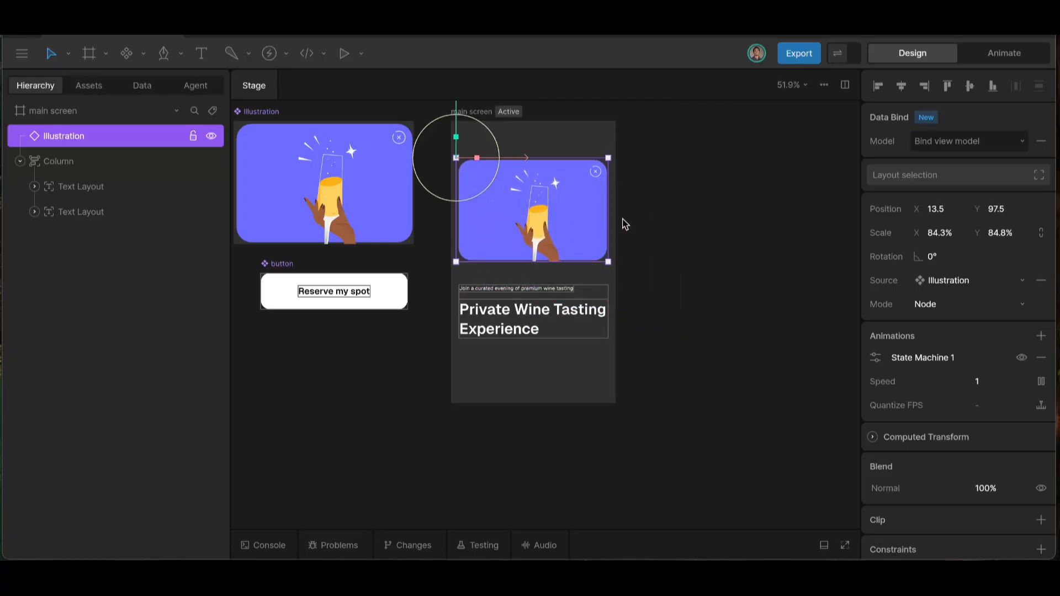
- Insert an instance of the button component on the main screen and position it below the heading
{"action": "left_click", "coordinate": [538, 361]}
{"action": "key", "text": "n"}
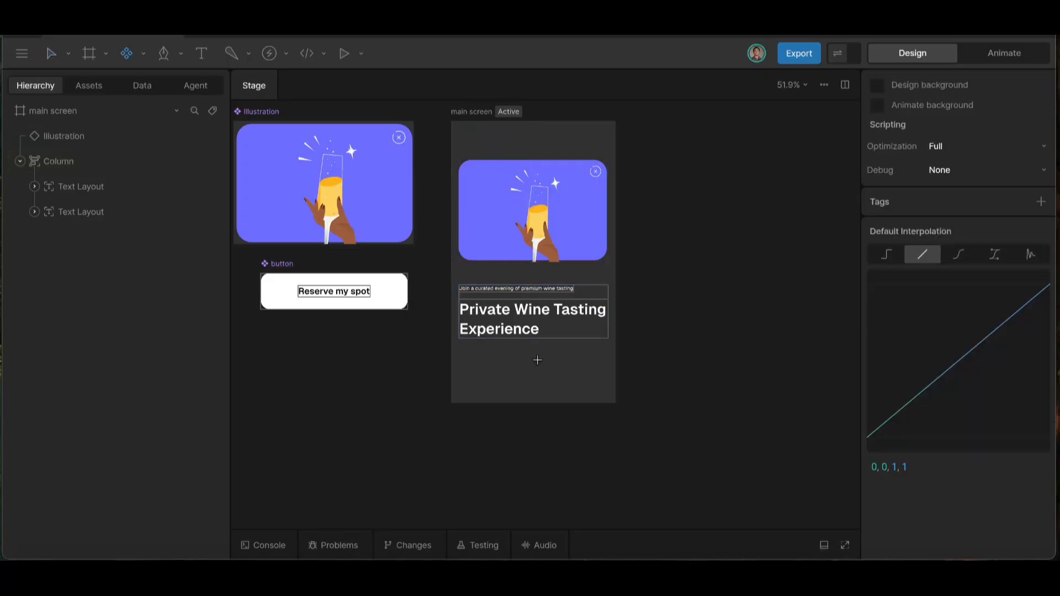
{"action": "left_click", "coordinate": [523, 353]}
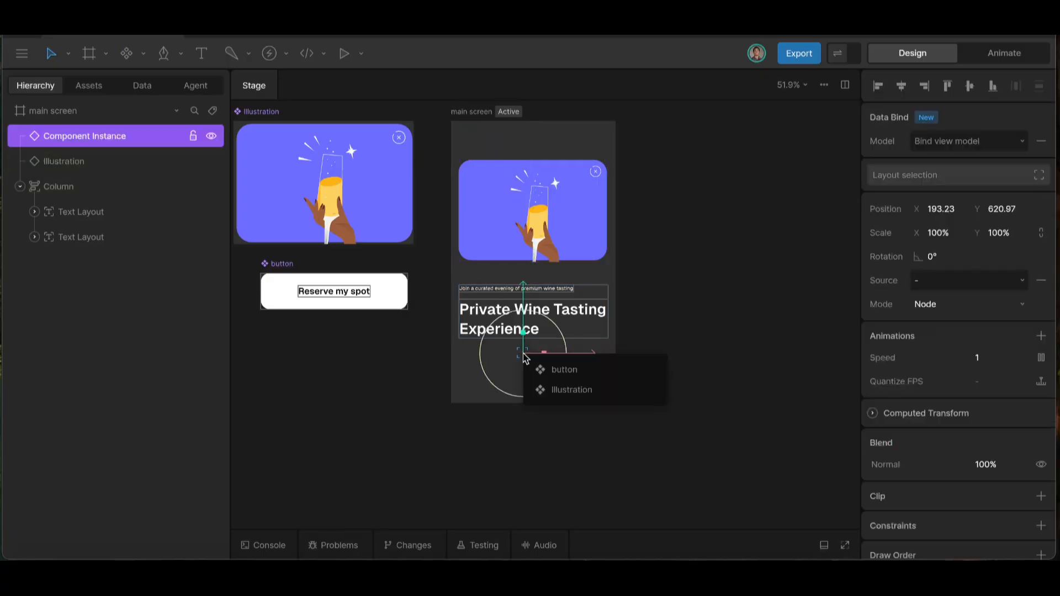
{"action": "left_click", "coordinate": [571, 369]}
{"action": "left_click_drag", "start_coordinate": [602, 370], "coordinate": [546, 368]}
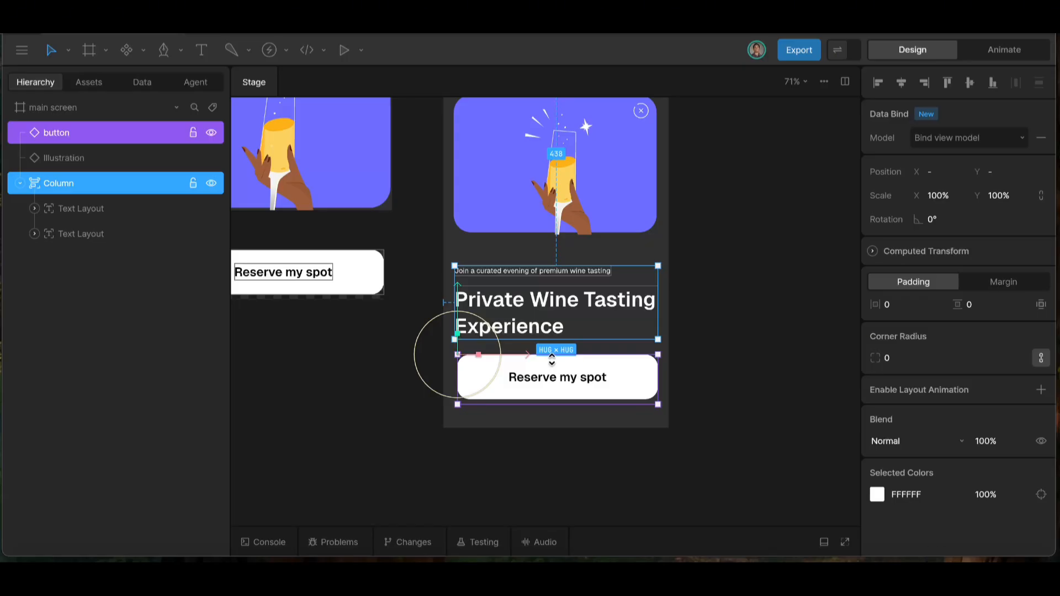
- Wrap the text column and button in a top-centered column layout, and wrap that with the Illustration instance in an outer column
{"action": "left_click_drag", "start_coordinate": [551, 359], "coordinate": [551, 360]}
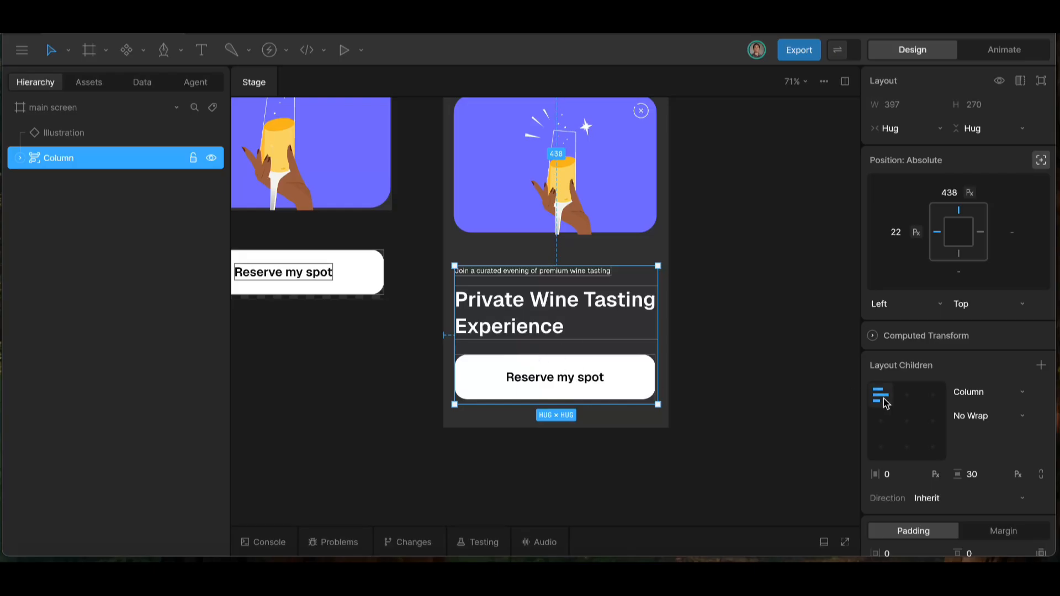
{"action": "left_click", "coordinate": [906, 403]}
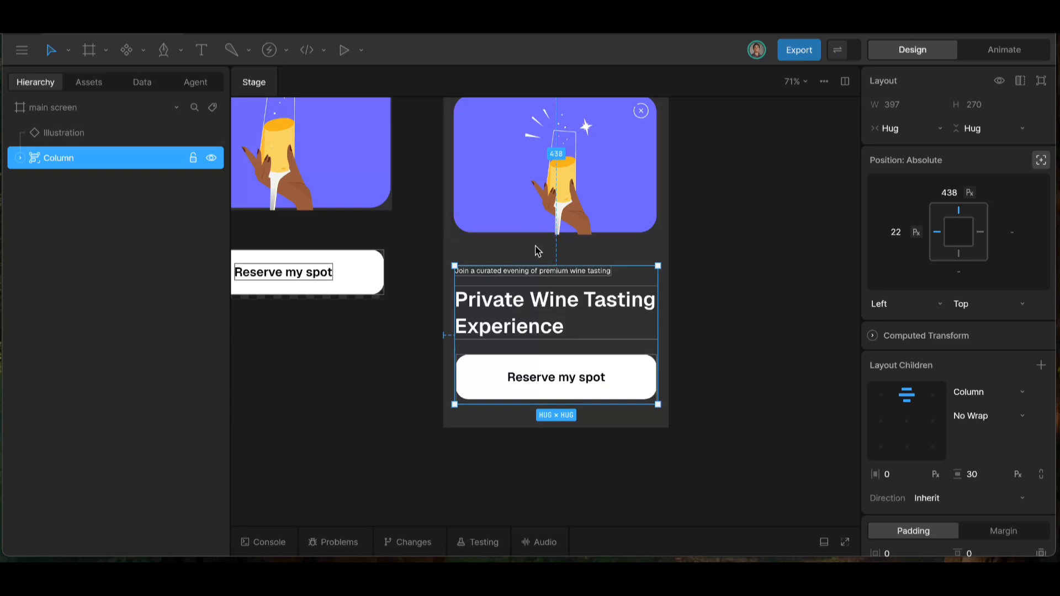
{"action": "left_click", "coordinate": [542, 213], "text": "shift"}
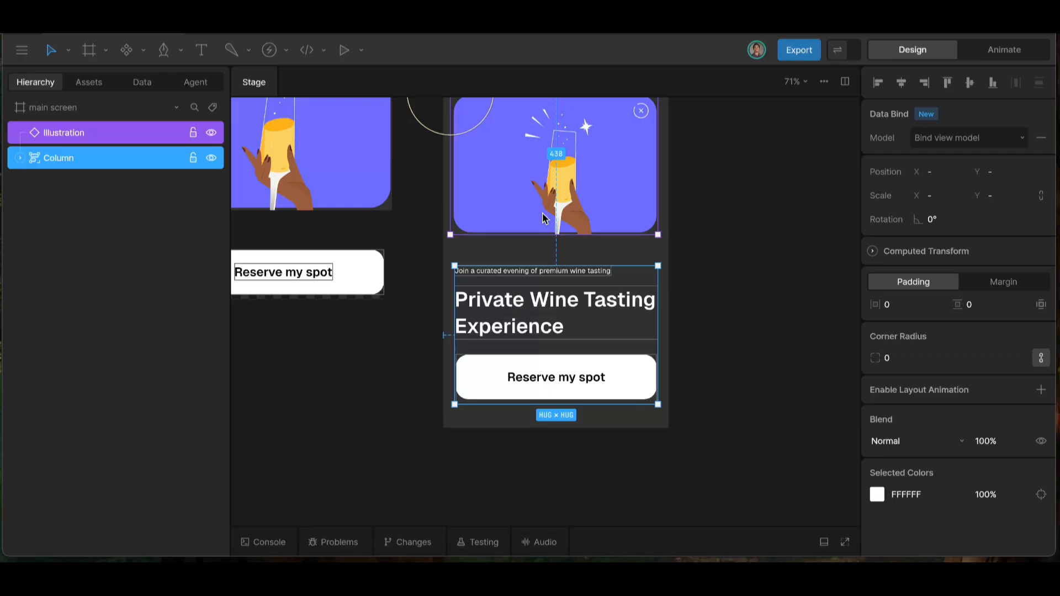
{"action": "key", "text": "shift+a"}
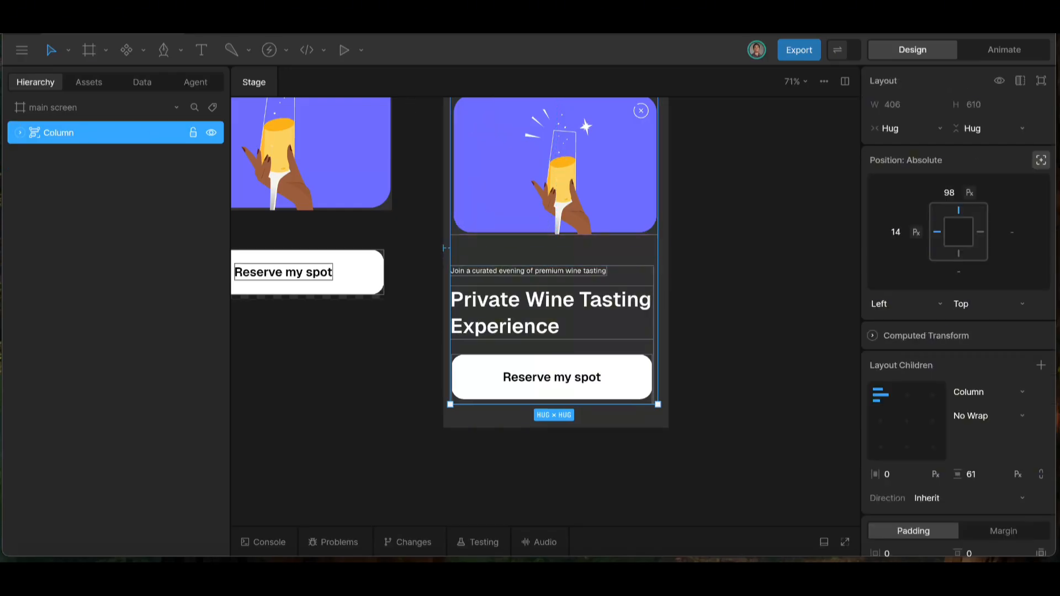
{"action": "scroll", "coordinate": [574, 218], "scroll_direction": "up", "scroll_amount": 1}
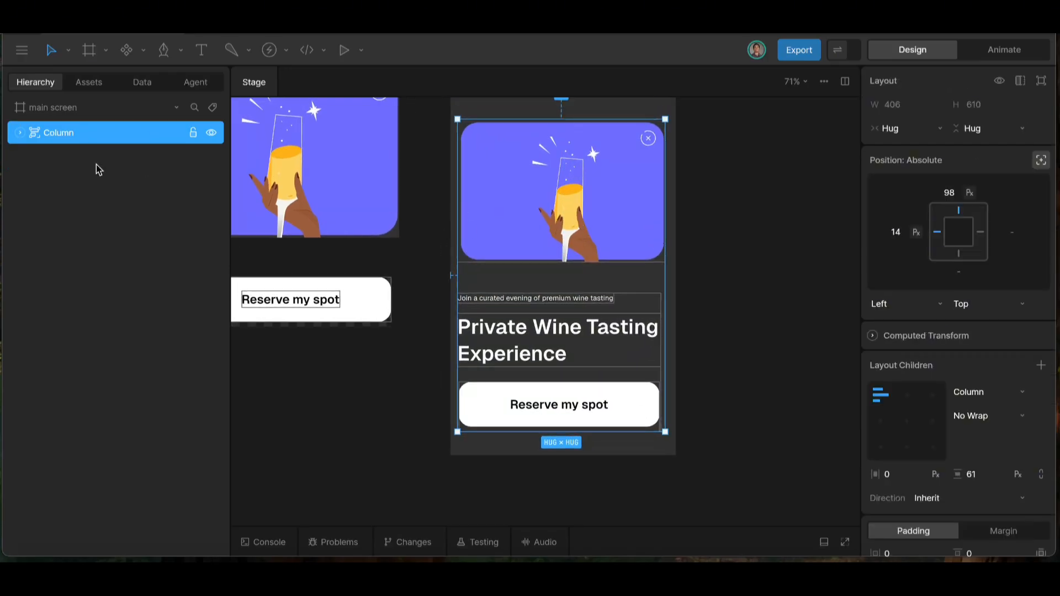
- Rename the innermost column, which holds the two text layouts, as "text"
{"action": "left_click", "coordinate": [19, 134]}
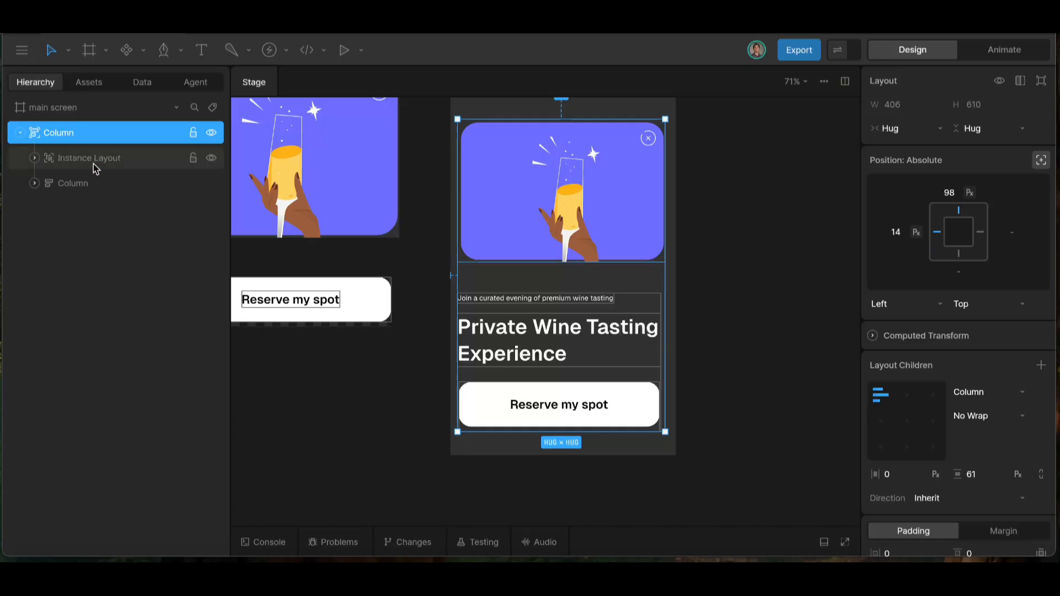
{"action": "left_click", "coordinate": [79, 185]}
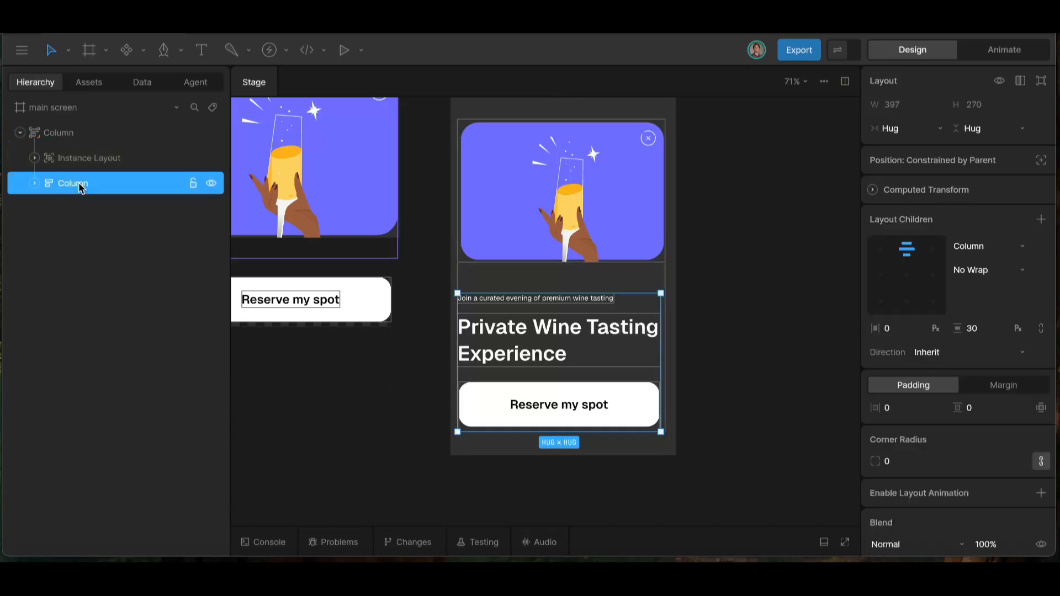
{"action": "left_click", "coordinate": [34, 184]}
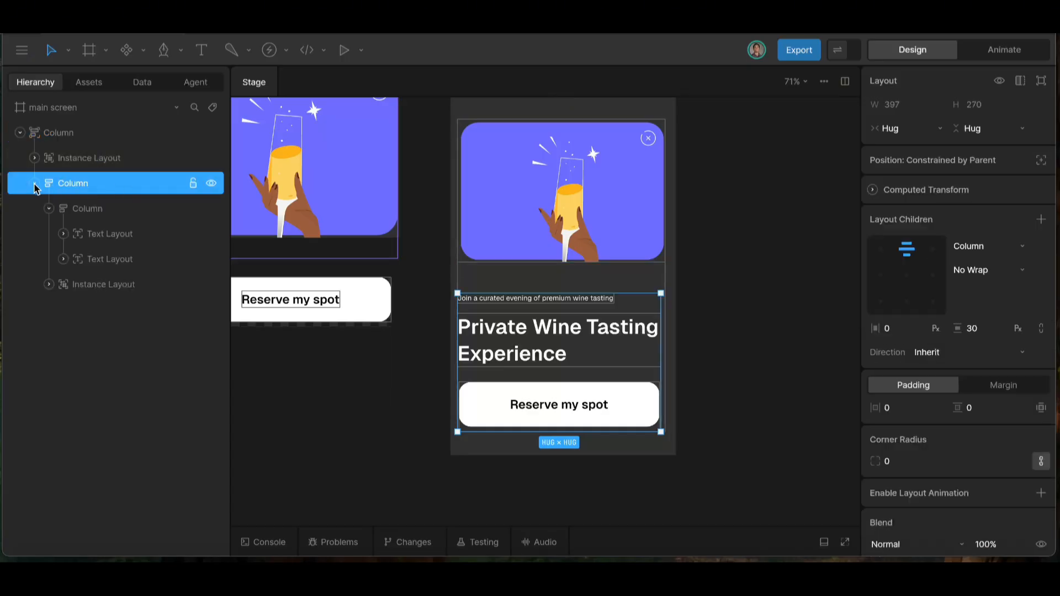
{"action": "left_click", "coordinate": [109, 215]}
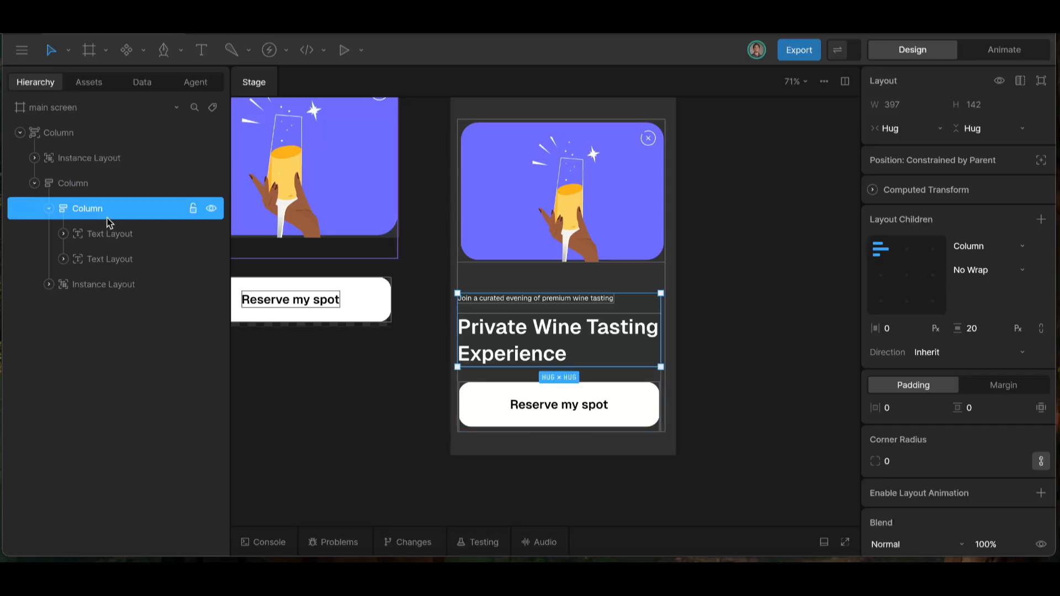
{"action": "double_click", "coordinate": [109, 217]}
{"action": "type", "text": "text"}
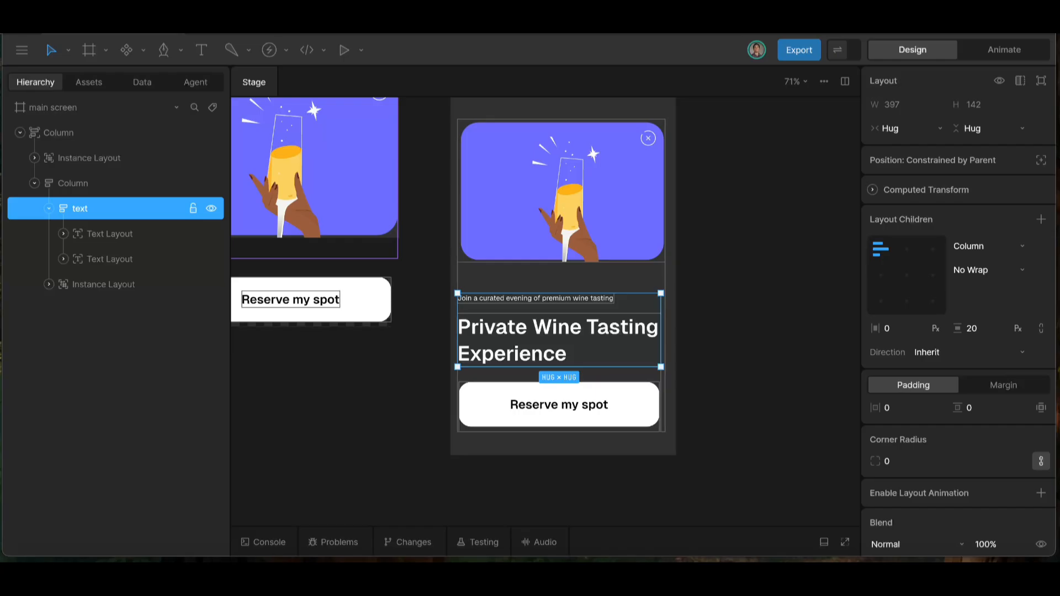
- Rename the column around the text and button as "text/button", and open the outer column's name for editing
{"action": "left_click", "coordinate": [75, 186]}
{"action": "double_click", "coordinate": [82, 185]}
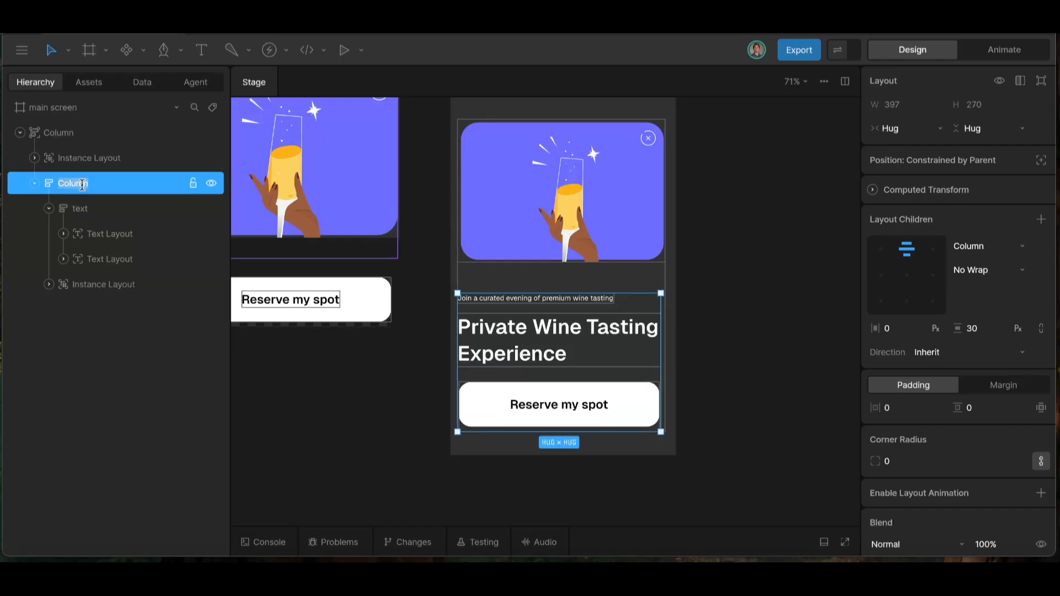
{"action": "type", "text": "text/button"}
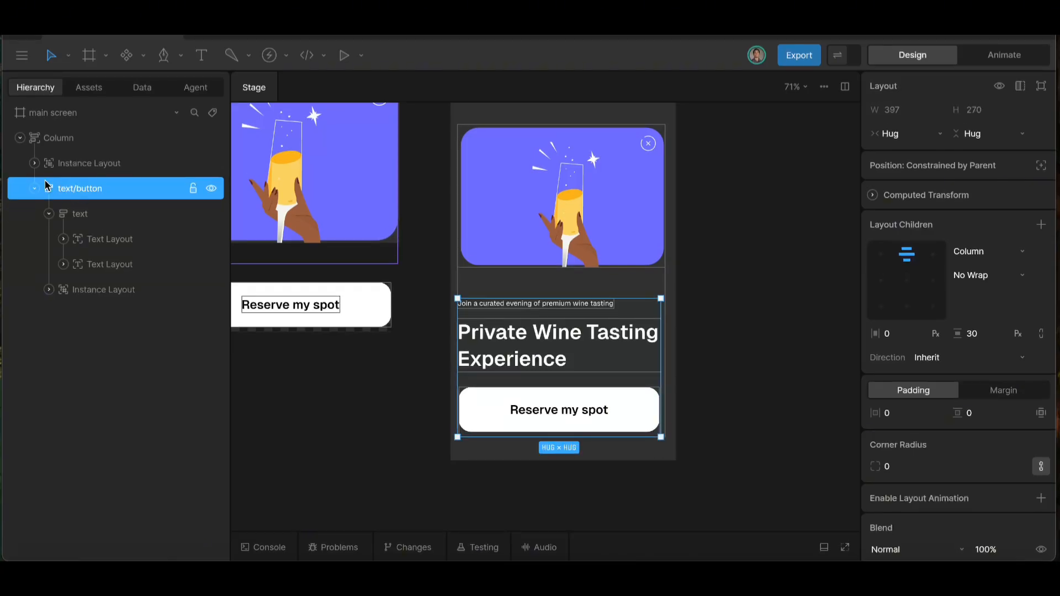
{"action": "left_click", "coordinate": [73, 143]}
{"action": "double_click", "coordinate": [76, 140]}
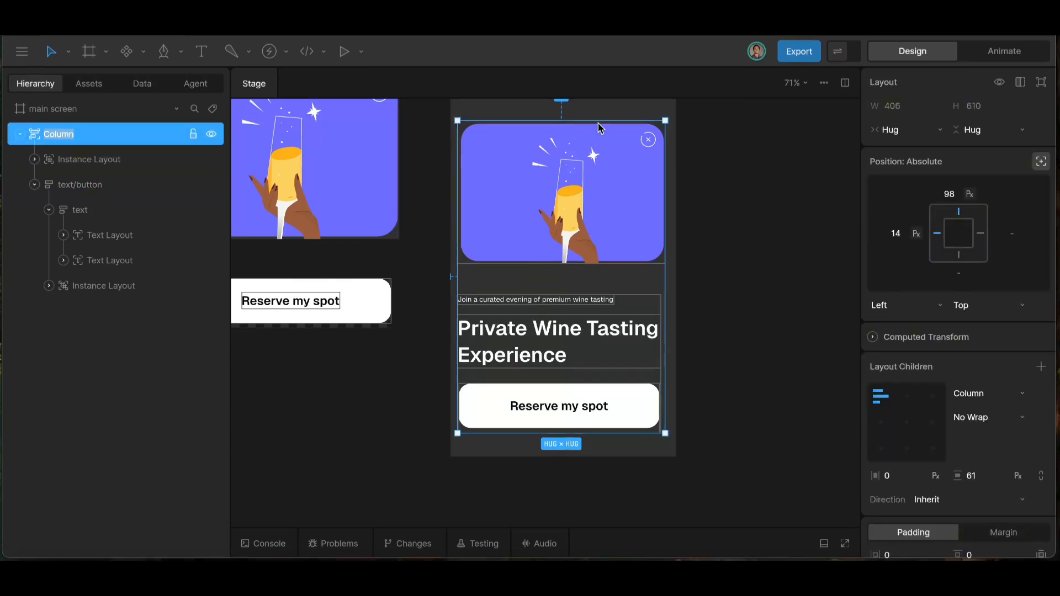
- Draw a horizontal line about 72 px long above the illustration on the main screen with the Pen tool
{"action": "scroll", "coordinate": [559, 132], "scroll_direction": "up", "scroll_amount": 1}
{"action": "scroll", "coordinate": [574, 143], "scroll_direction": "up", "scroll_amount": 5}
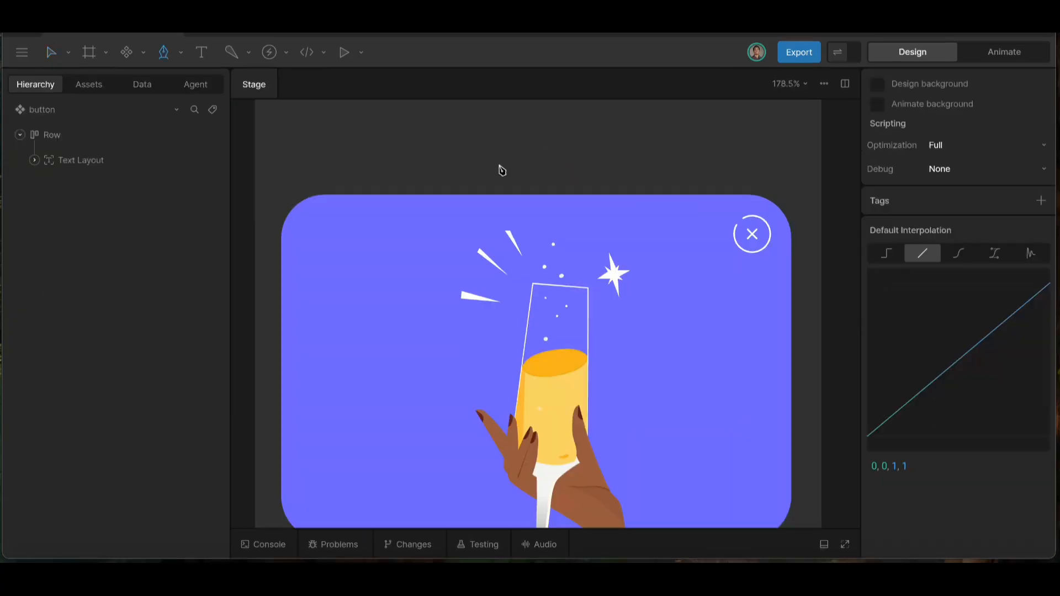
{"action": "left_click", "coordinate": [481, 172]}
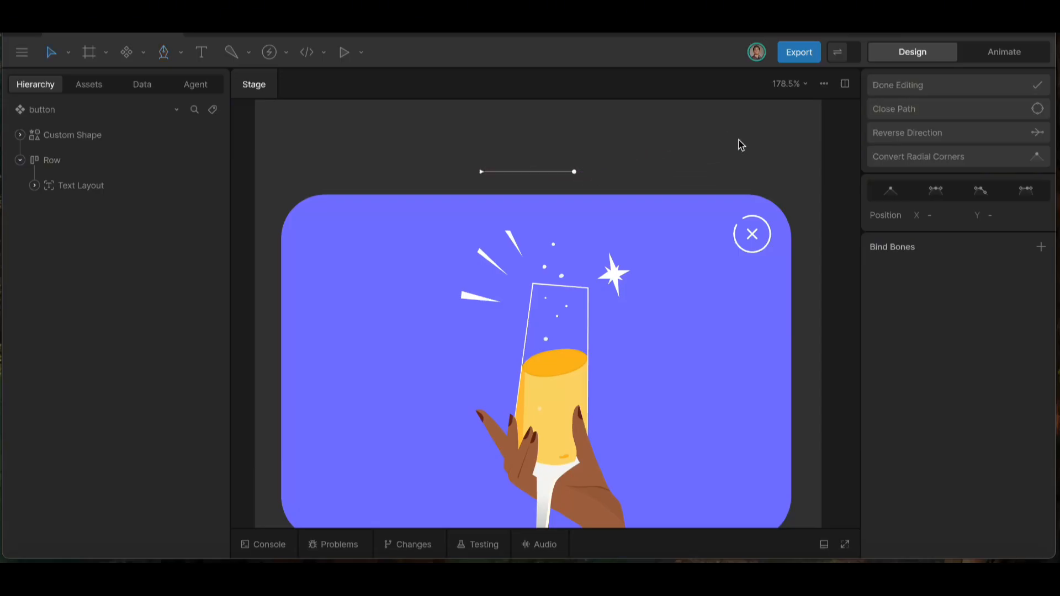
{"action": "left_click", "coordinate": [897, 88]}
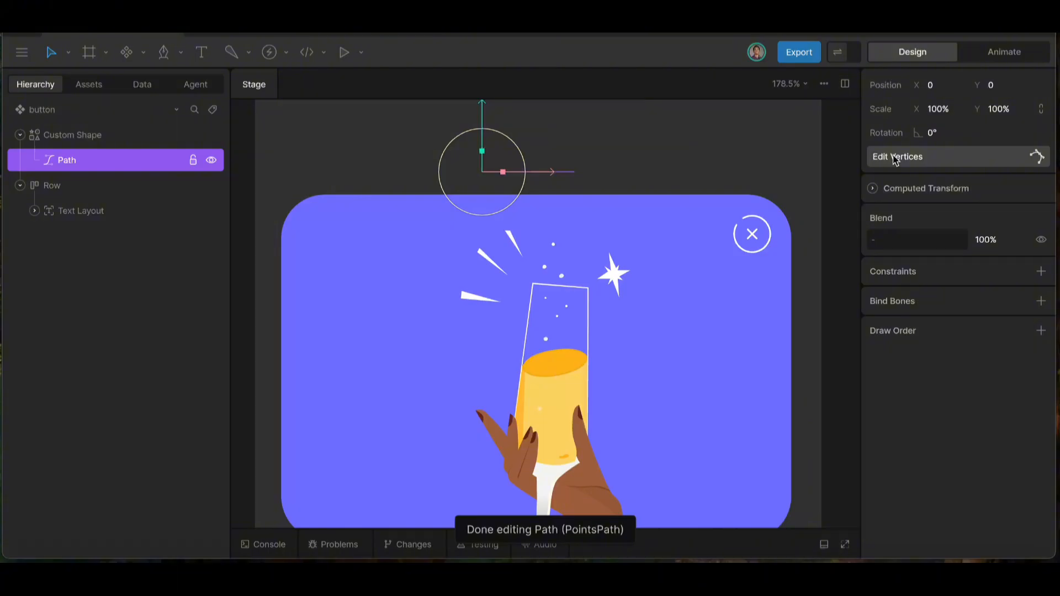
- Replace the line shape's gray fill with a white (FFFFFF) stroke of thickness 6
{"action": "left_click", "coordinate": [119, 140]}
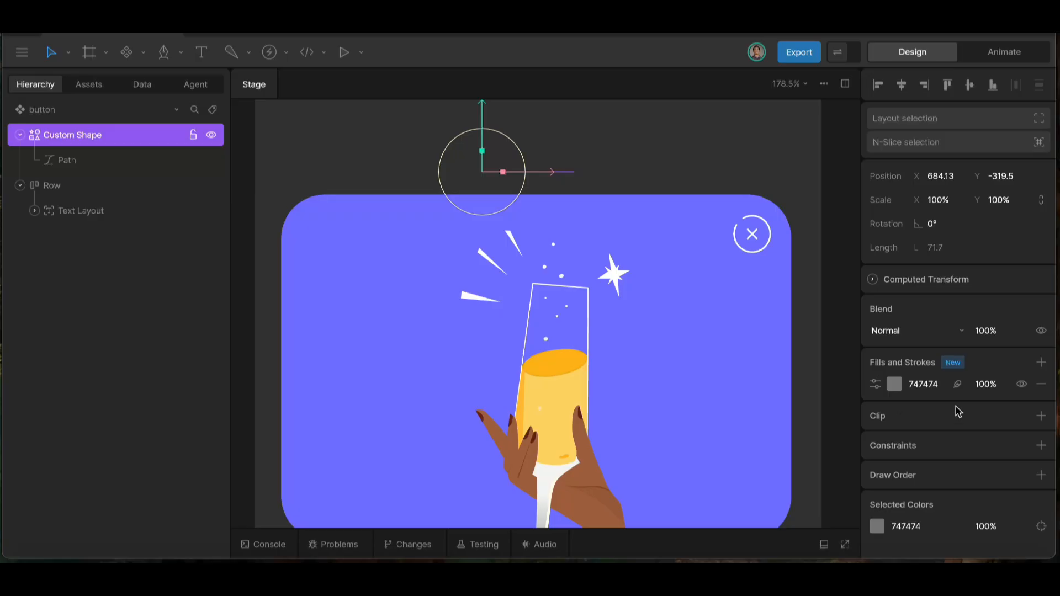
{"action": "left_click", "coordinate": [1041, 384]}
{"action": "left_click", "coordinate": [1041, 362]}
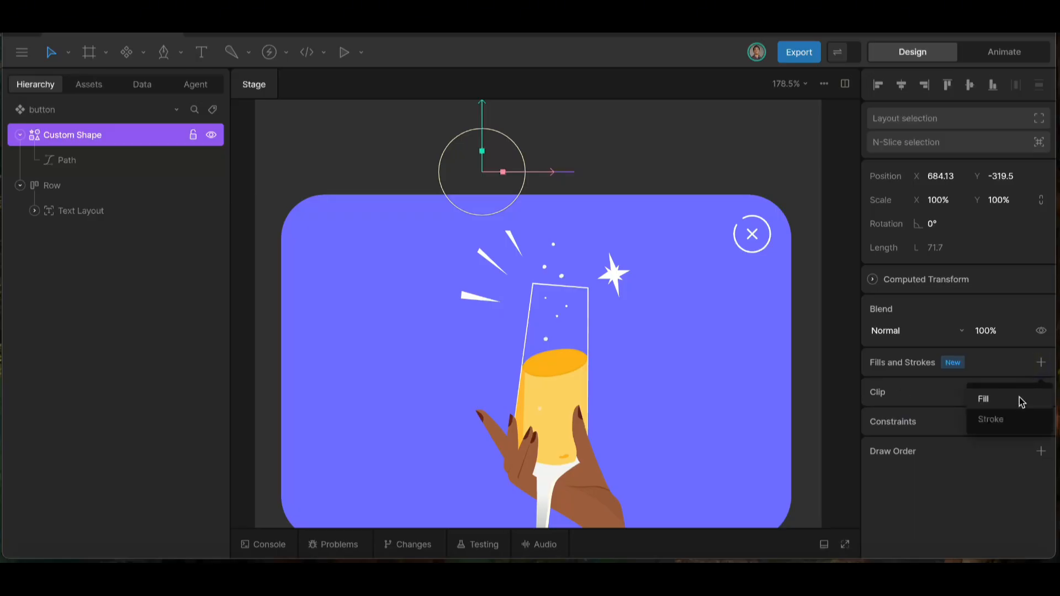
{"action": "left_click", "coordinate": [1010, 415]}
{"action": "left_click", "coordinate": [992, 381]}
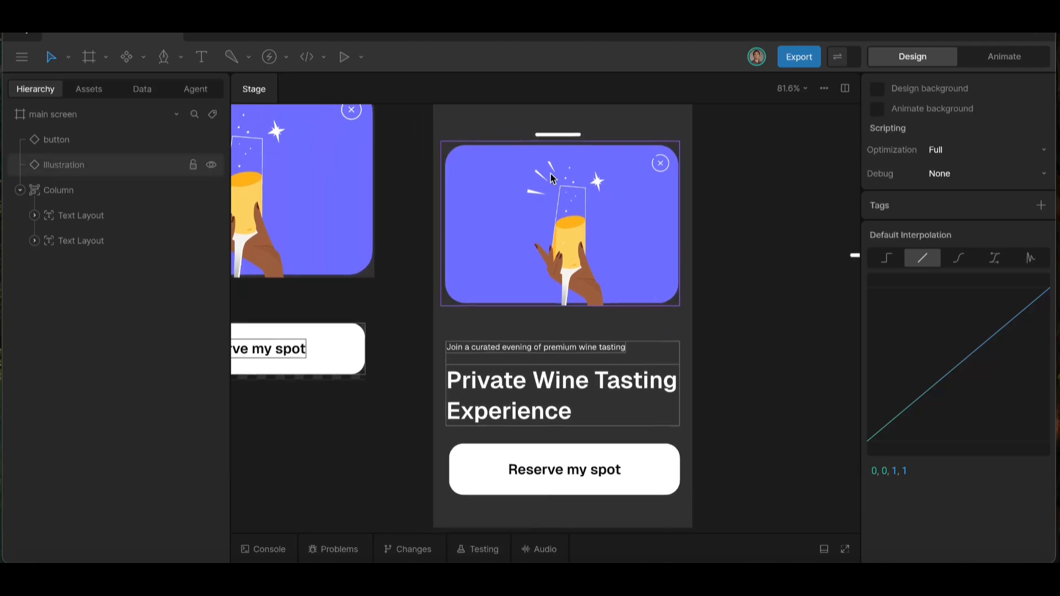
- Group the white line as a handle and place it on the main screen above the illustration, at X 220, Y 87.5
{"action": "left_click", "coordinate": [557, 138]}
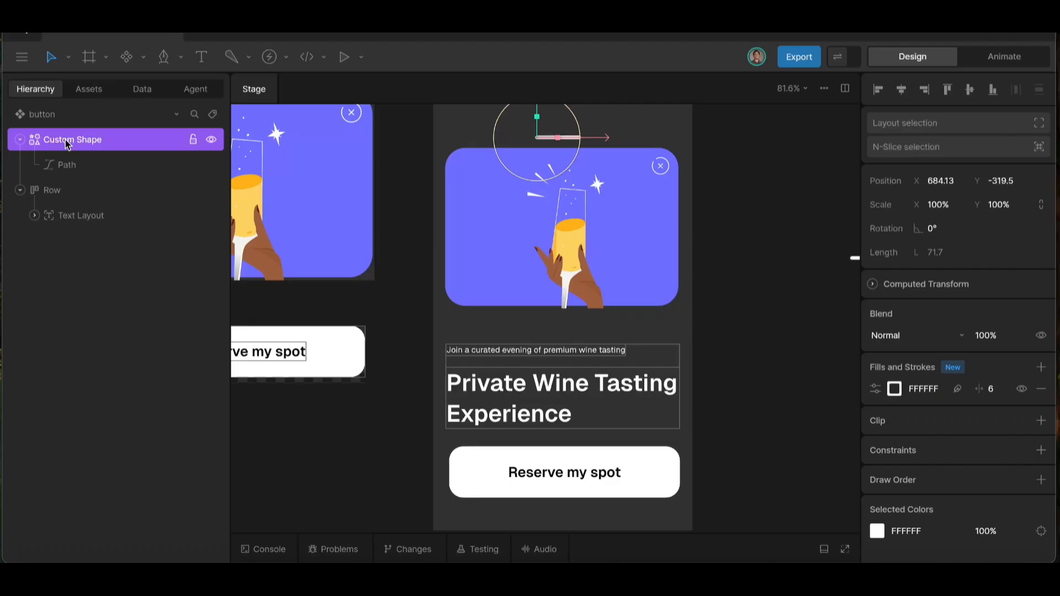
{"action": "key", "text": "ctrl+g"}
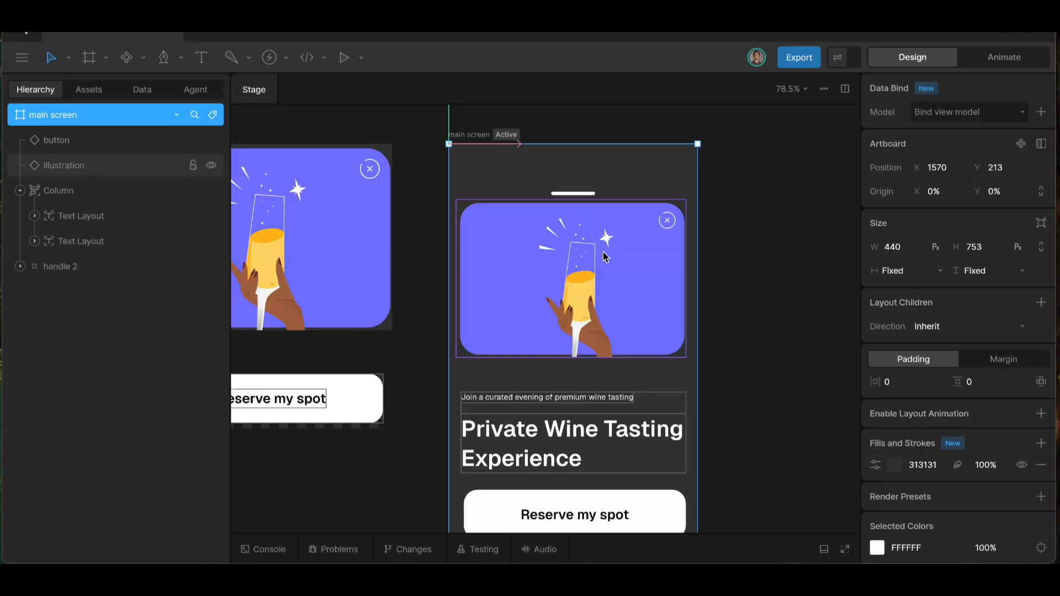
{"action": "scroll", "coordinate": [575, 248], "scroll_direction": "down", "scroll_amount": 2}
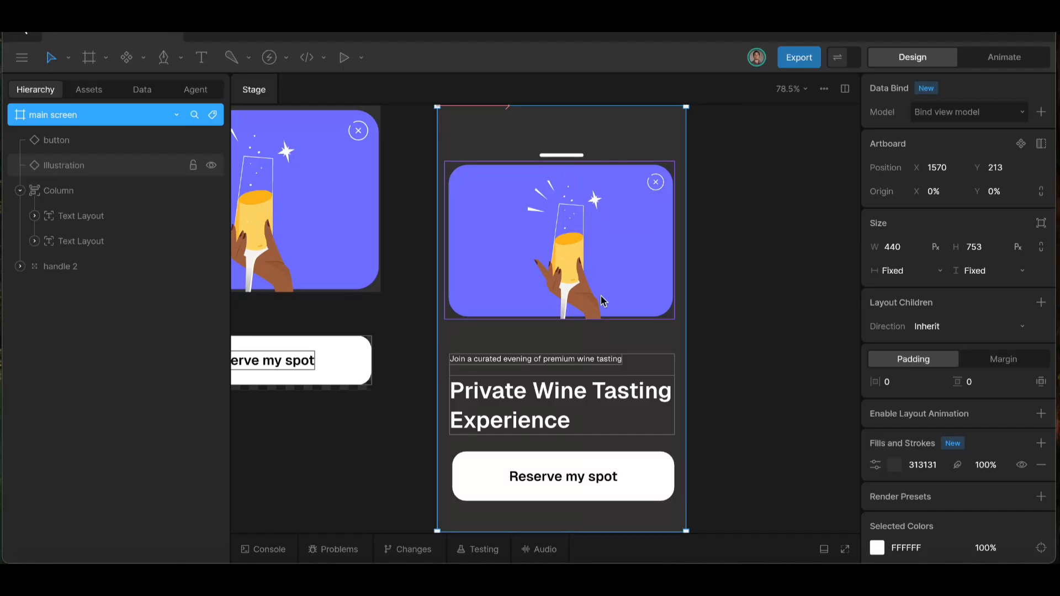
- Wrap the handle and the Illustration instance in a layout, with its children arranged as a top-centered column
{"action": "left_click", "coordinate": [564, 156]}
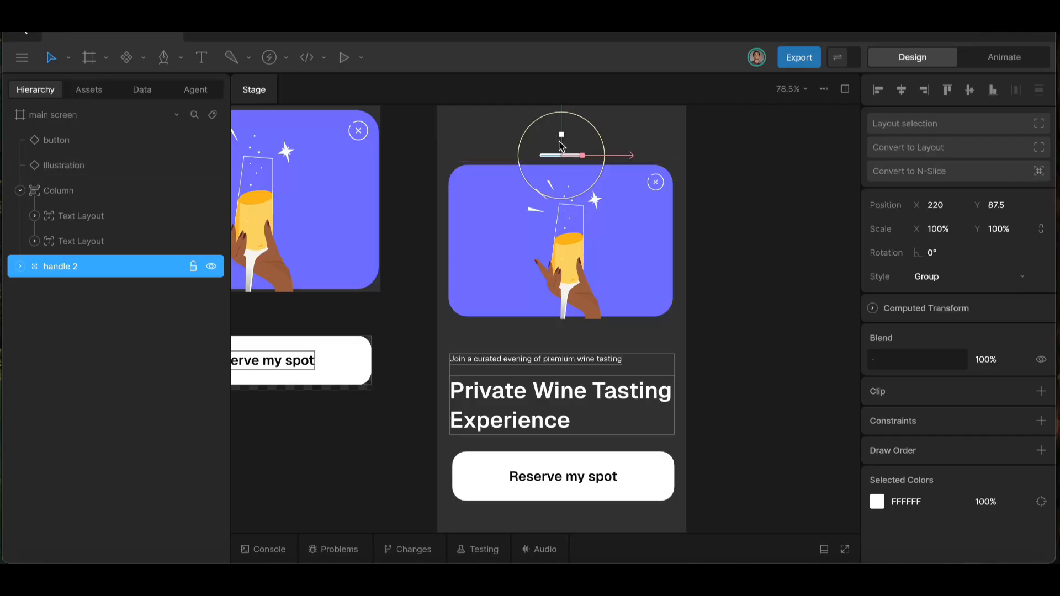
{"action": "left_click", "coordinate": [521, 209]}
{"action": "key", "text": "ctrl+shift+l"}
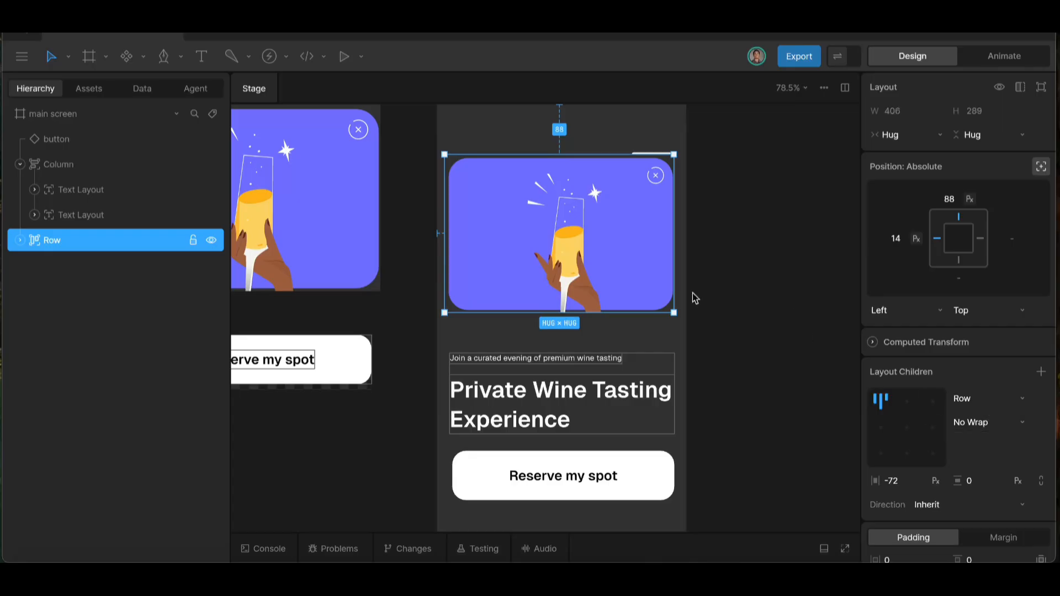
{"action": "left_click", "coordinate": [988, 398]}
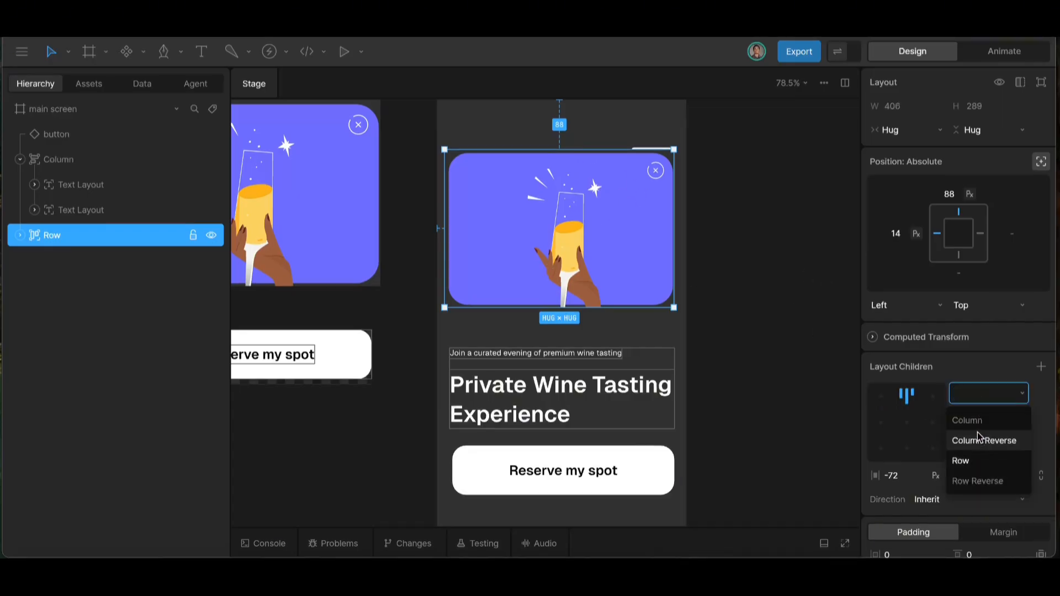
{"action": "left_click", "coordinate": [975, 421]}
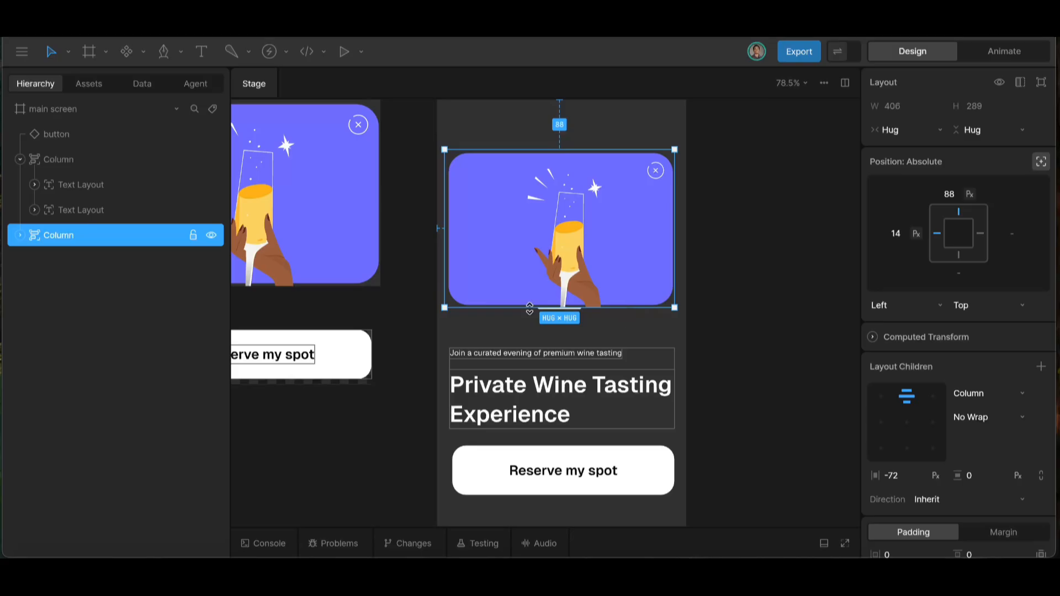
- Reorder the new column's children so the handle's layout sits above the Illustration's instance layout
{"action": "left_click", "coordinate": [18, 235]}
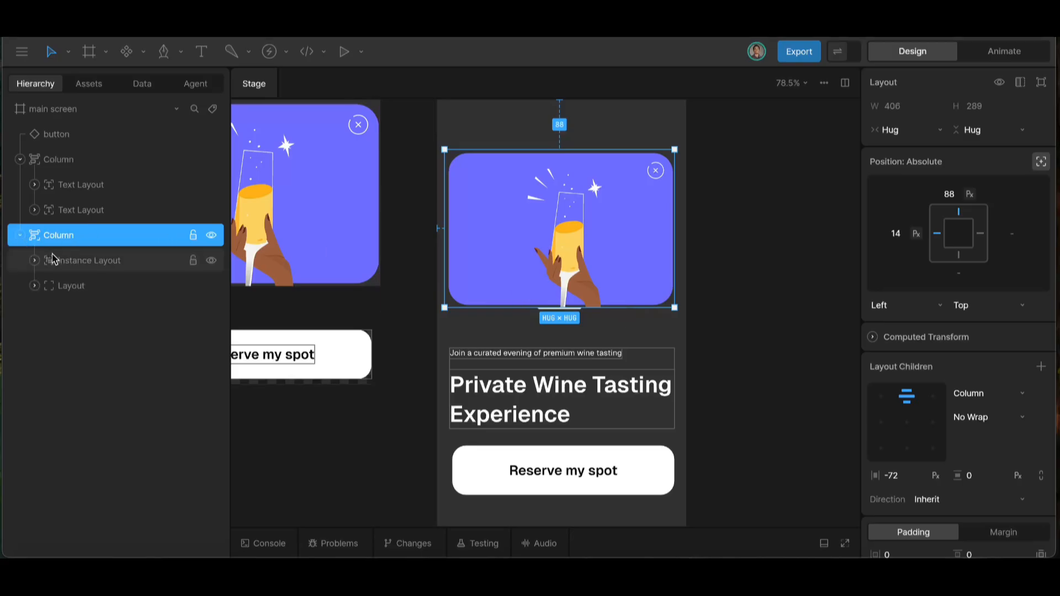
{"action": "left_click", "coordinate": [80, 287]}
{"action": "left_click_drag", "start_coordinate": [85, 290], "coordinate": [86, 260]}
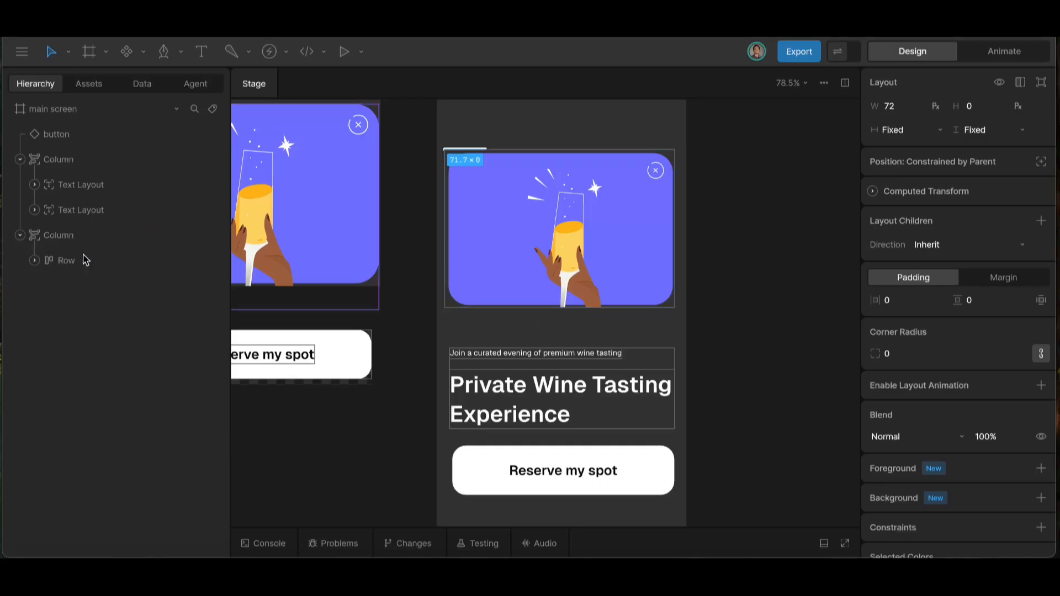
{"action": "left_click", "coordinate": [37, 263]}
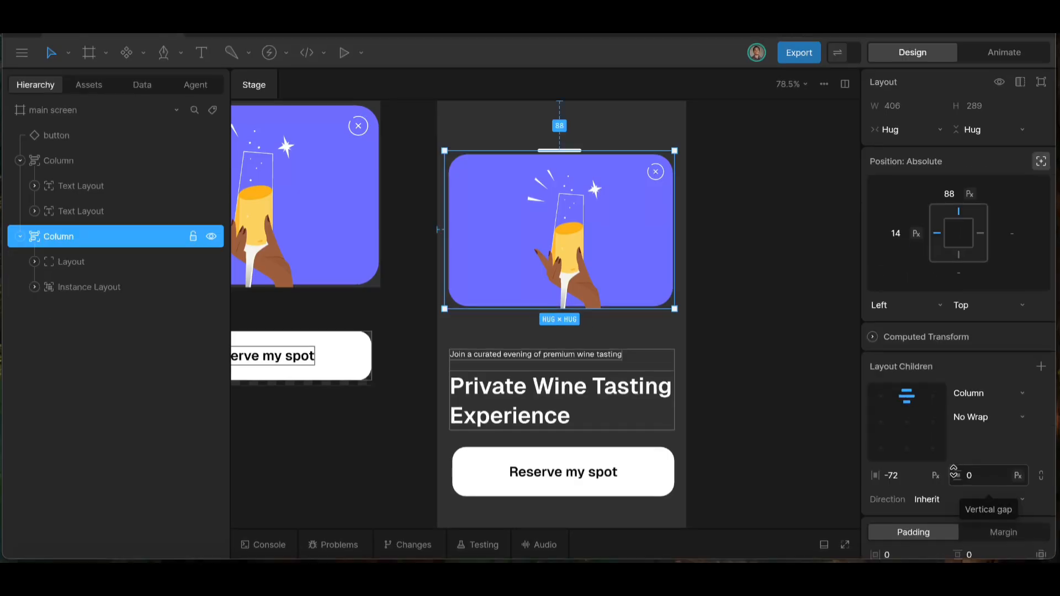
- Increase the vertical gap between the handle and the illustration in their column
{"action": "scroll", "coordinate": [955, 472], "scroll_direction": "down", "scroll_amount": 3}
{"action": "left_click_drag", "start_coordinate": [982, 430], "coordinate": [985, 424]}
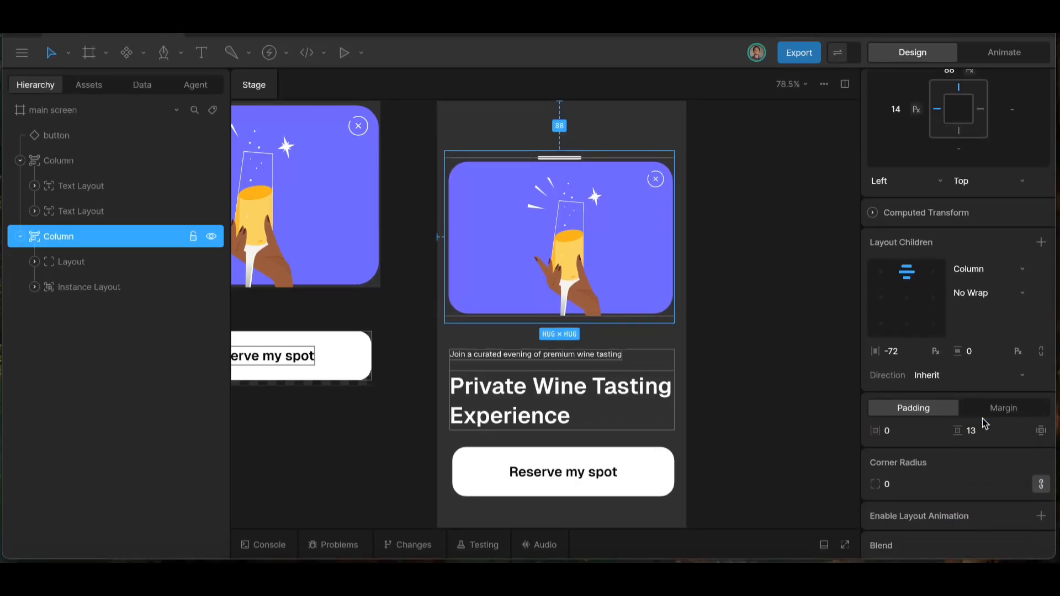
{"action": "key", "text": "ctrl+z"}
{"action": "left_click_drag", "start_coordinate": [981, 355], "coordinate": [981, 355]}
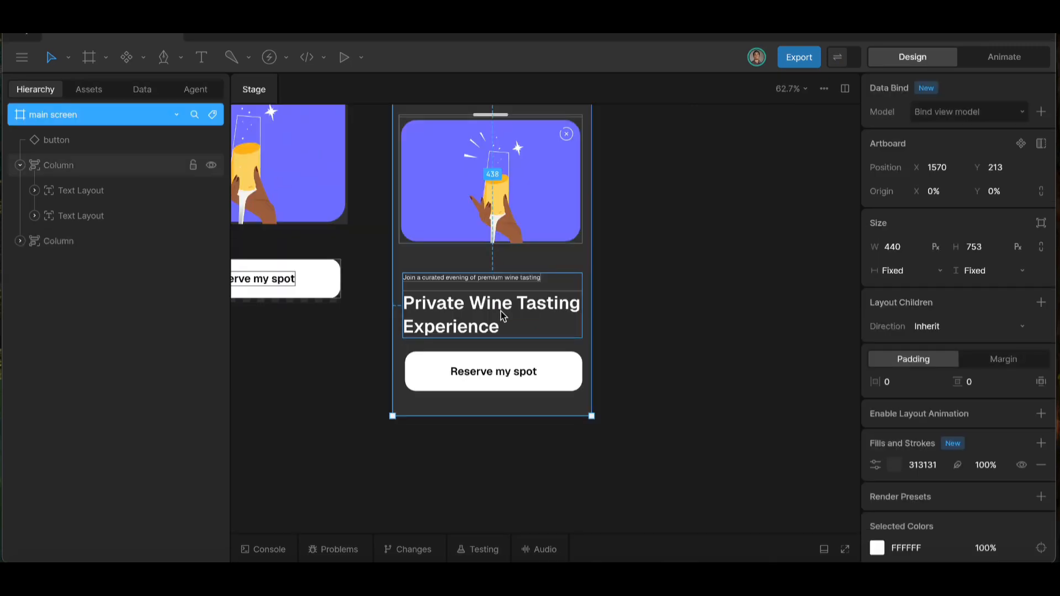
- Wrap the text column and the Reserve my spot button in a new layout with its children arranged as a top-centered column
{"action": "left_click", "coordinate": [502, 316]}
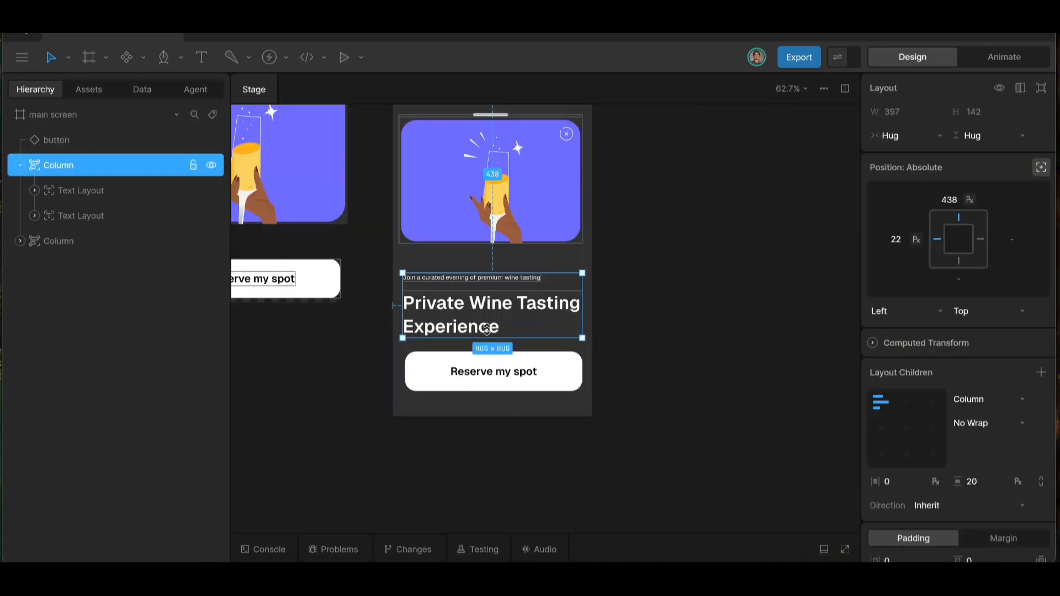
{"action": "left_click", "coordinate": [508, 373], "text": "shift"}
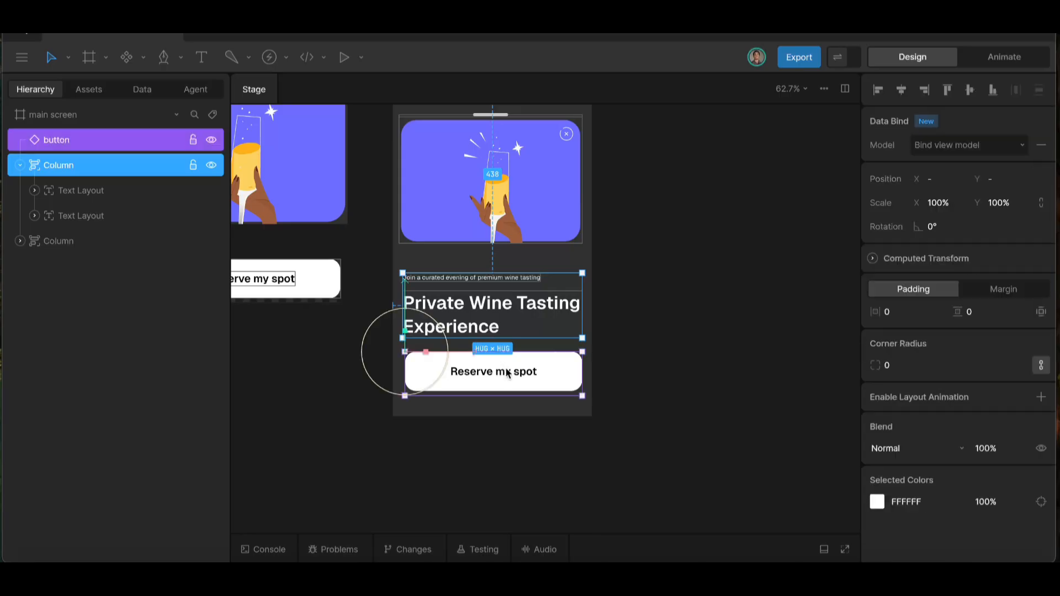
{"action": "key", "text": "shift+a"}
{"action": "left_click", "coordinate": [906, 397]}
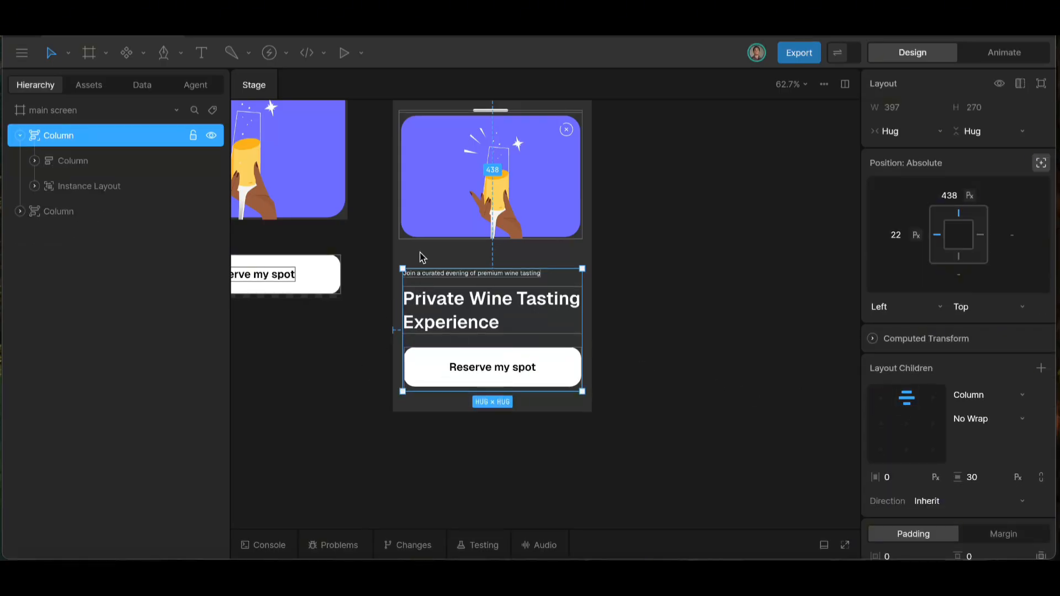
- Wrap the illustration column and the text-and-button column together in one parent column layout
{"action": "left_click", "coordinate": [432, 206], "text": "shift"}
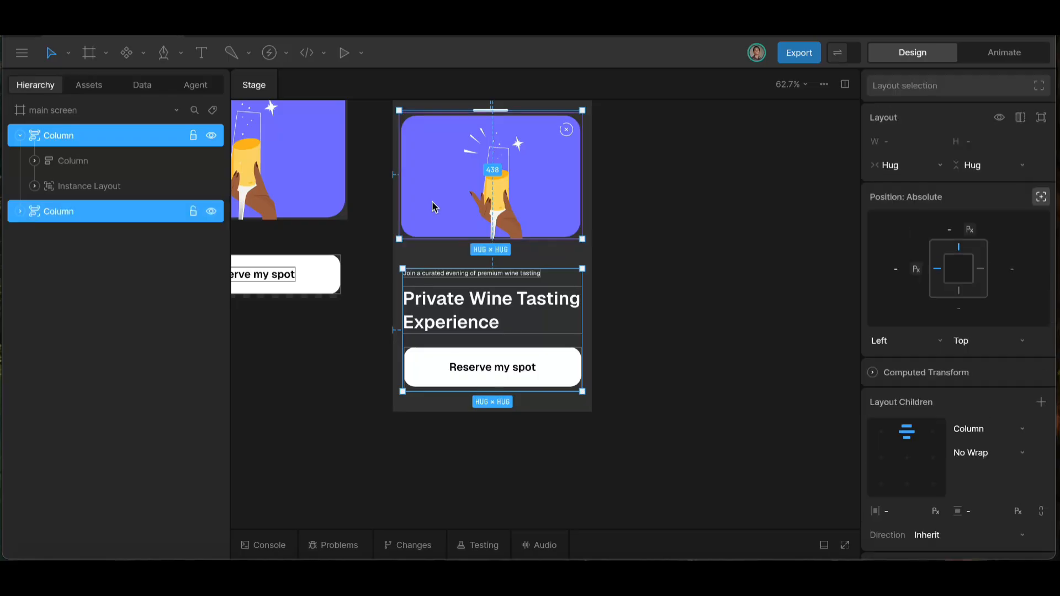
{"action": "key", "text": "shift+a"}
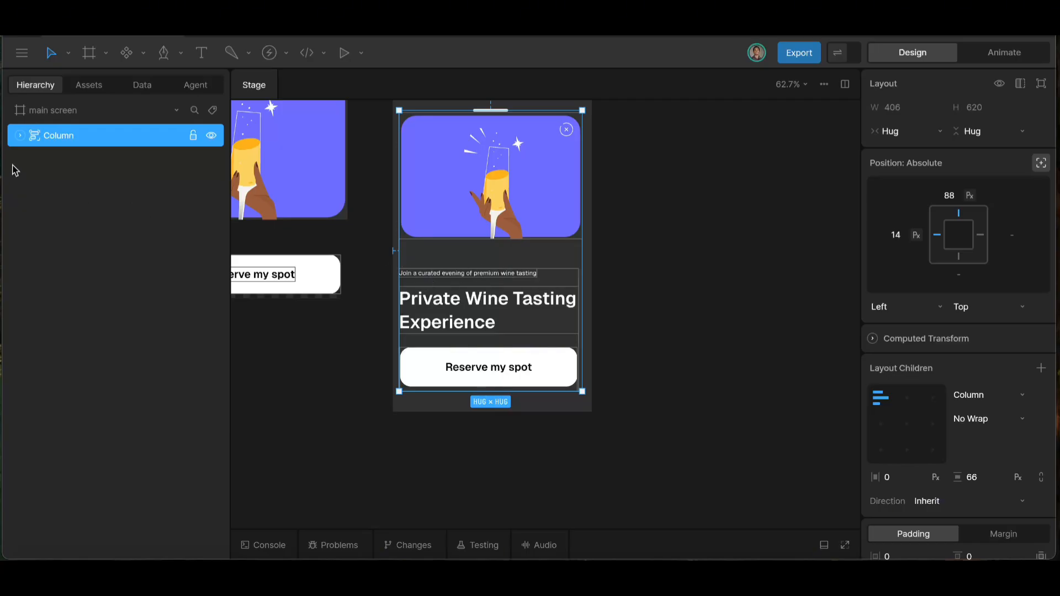
- Rename the illustration column top sheet, the text-and-button column down sheet, and their parent column bottom sheet
{"action": "left_click", "coordinate": [18, 136]}
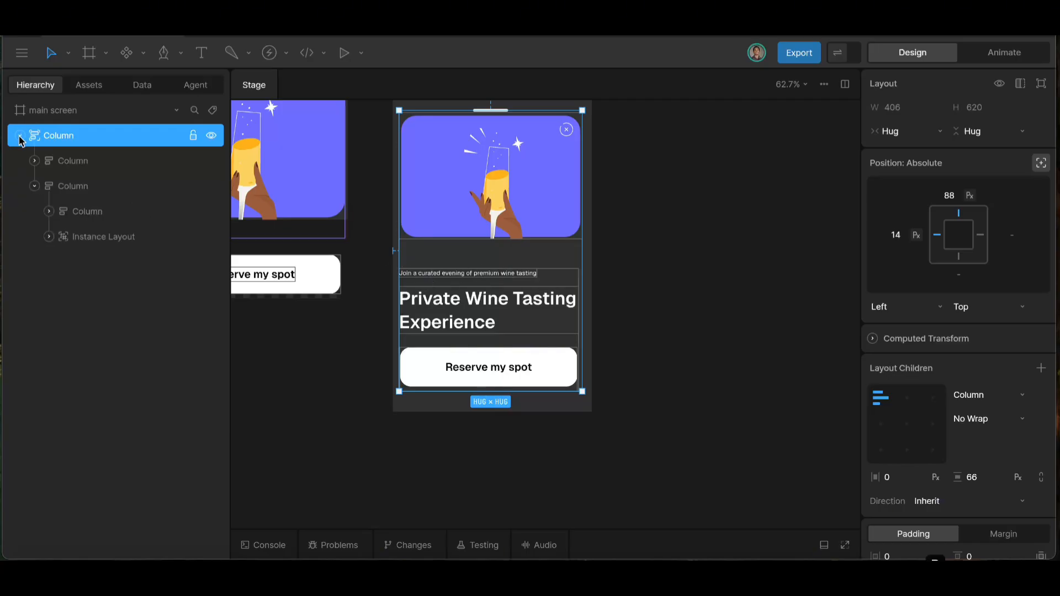
{"action": "left_click", "coordinate": [81, 162]}
{"action": "double_click", "coordinate": [83, 161]}
{"action": "type", "text": "top"}
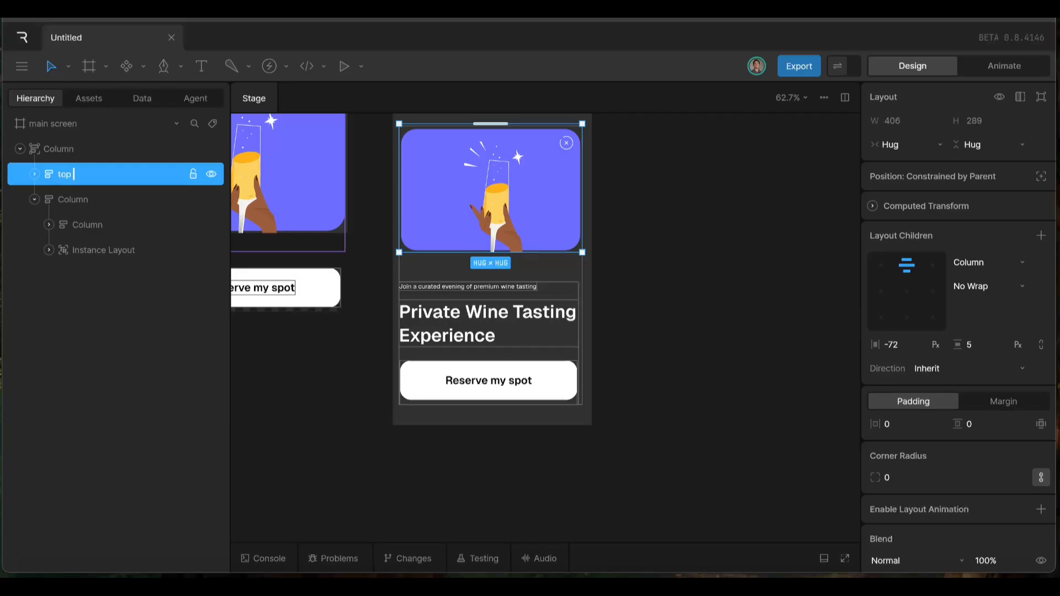
{"action": "type", "text": "sheet"}
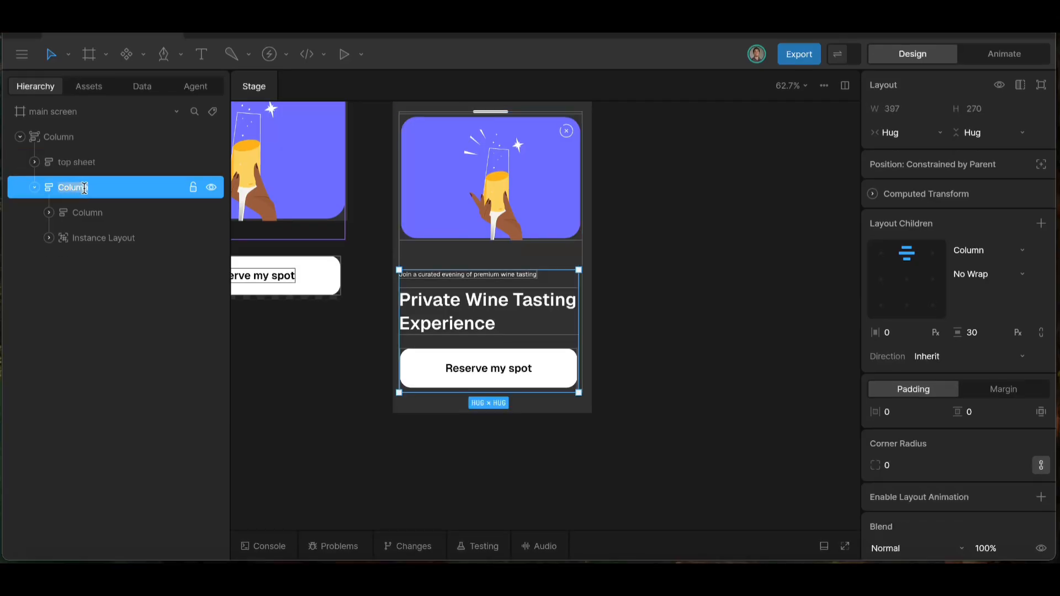
{"action": "left_click", "coordinate": [87, 228]}
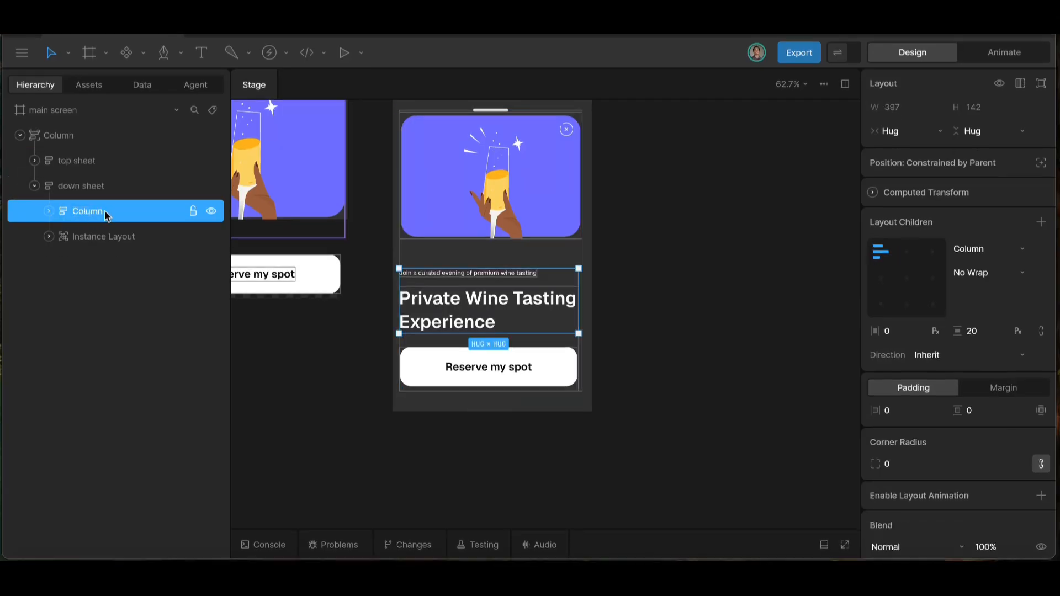
{"action": "double_click", "coordinate": [108, 213]}
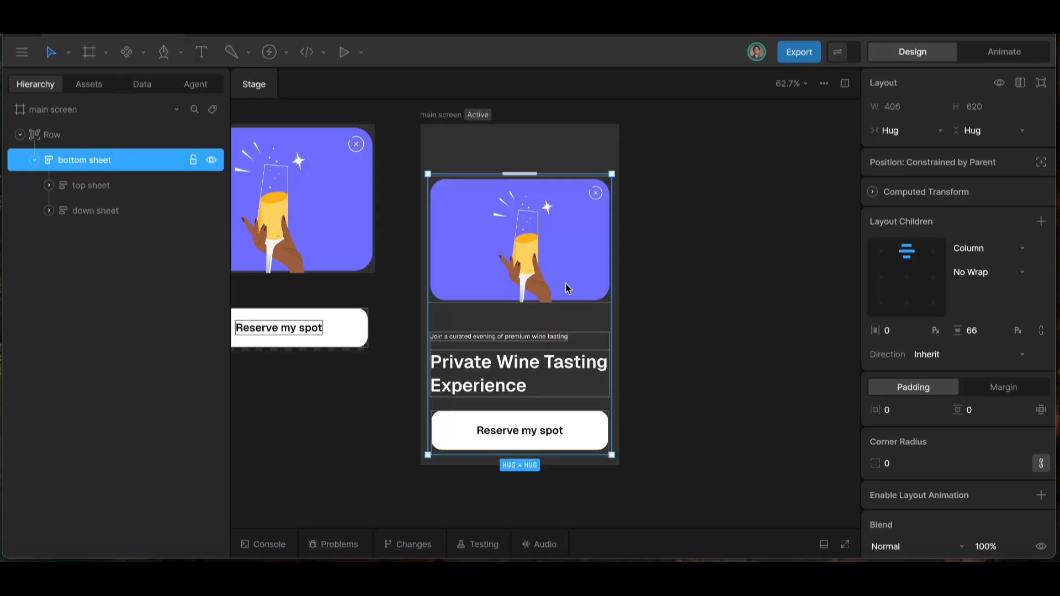
- Try to widen the bottom sheet to 483 px and its parent Row to 463 px
{"action": "left_click_drag", "start_coordinate": [617, 289], "coordinate": [653, 285]}
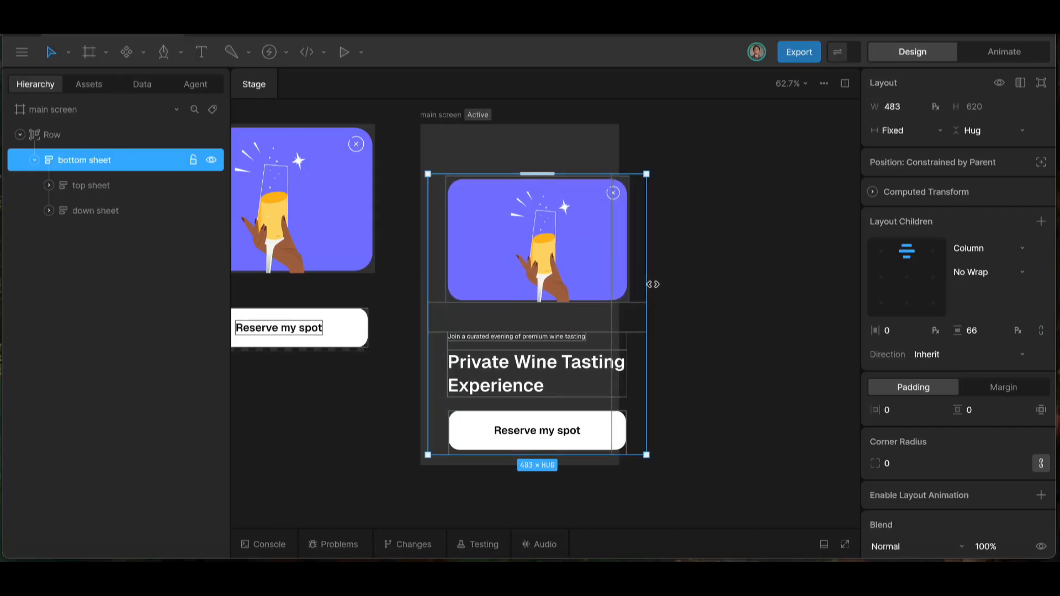
{"action": "left_click", "coordinate": [50, 138]}
{"action": "left_click_drag", "start_coordinate": [613, 293], "coordinate": [638, 294]}
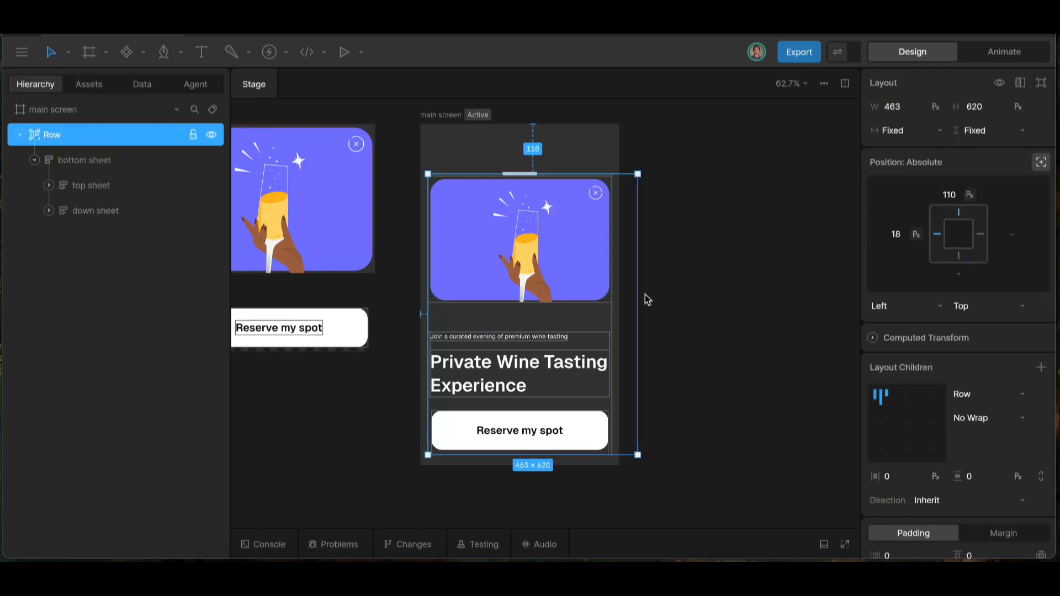
{"action": "key", "text": "ctrl+z"}
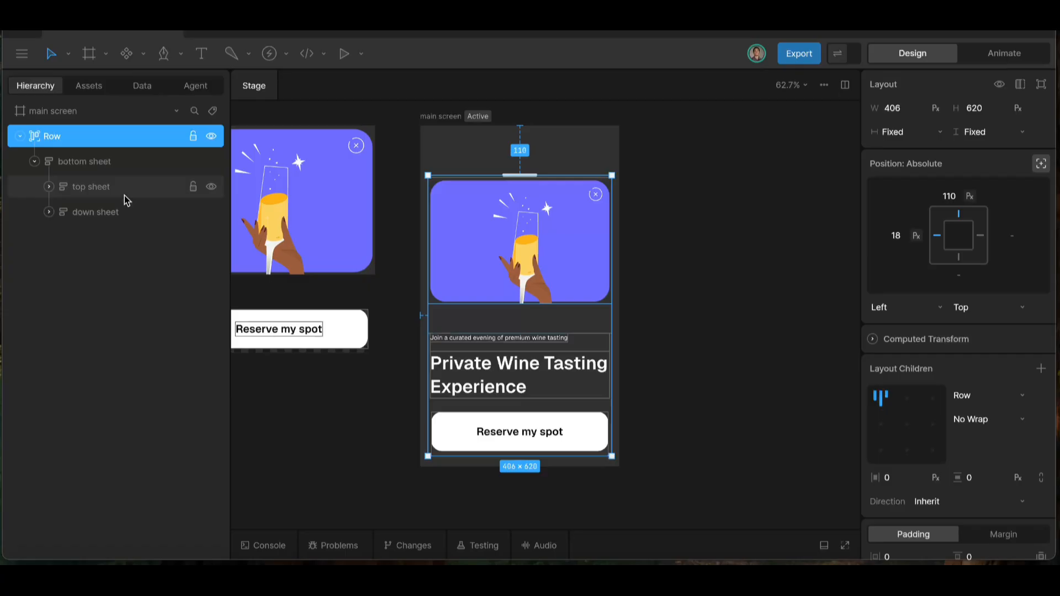
- Move the bottom sheet out of its parent Row and delete the empty Row
{"action": "left_click_drag", "start_coordinate": [42, 165], "coordinate": [55, 130]}
{"action": "key", "text": "Delete"}
- Set the bottom sheet's width to Fill so it spans the main screen
{"action": "left_click", "coordinate": [65, 135]}
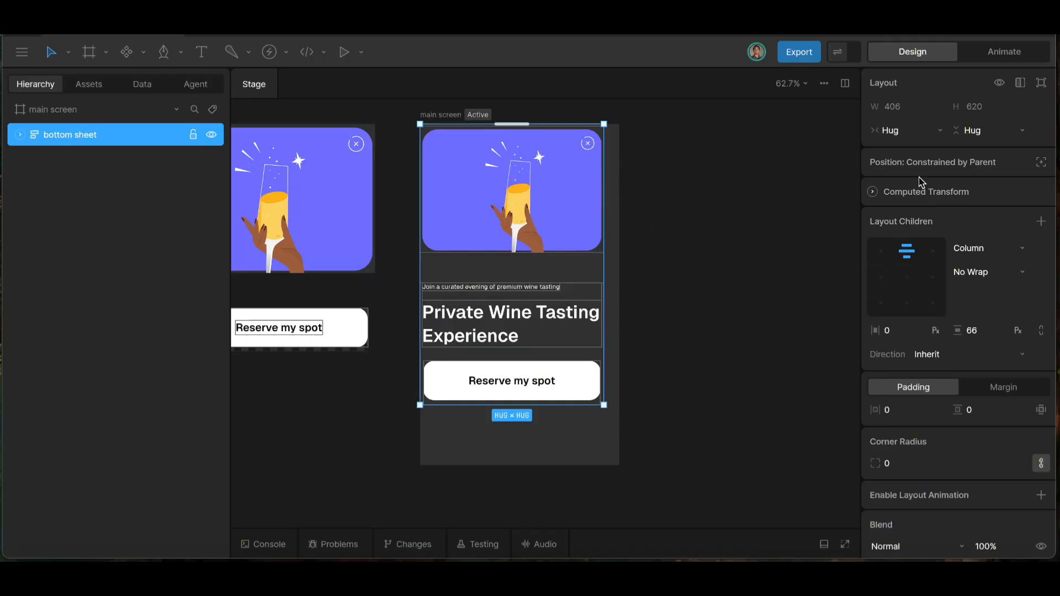
{"action": "left_click", "coordinate": [897, 130]}
{"action": "left_click", "coordinate": [902, 151]}
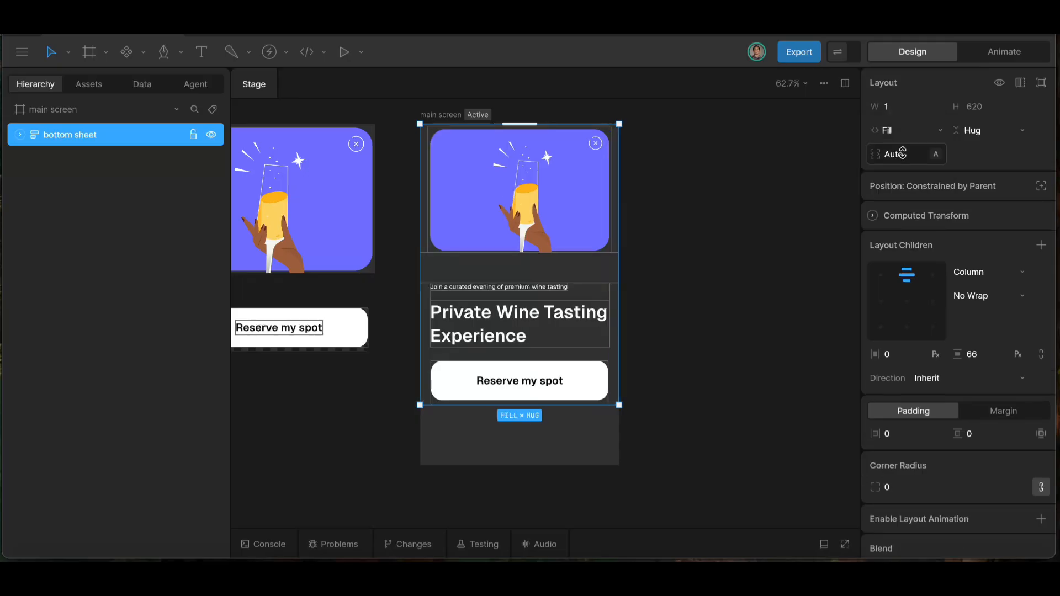
- Try bottom-center alignment for the bottom sheet's children and restore top-center alignment
{"action": "left_click", "coordinate": [965, 131]}
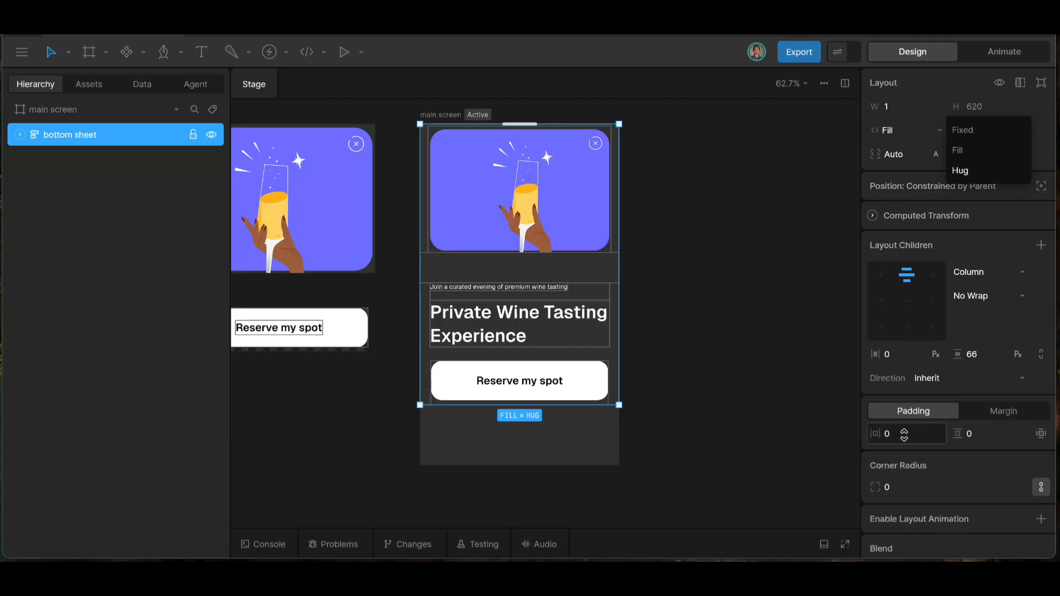
{"action": "scroll", "coordinate": [916, 472], "scroll_direction": "down", "scroll_amount": 3}
{"action": "scroll", "coordinate": [917, 472], "scroll_direction": "up", "scroll_amount": 3}
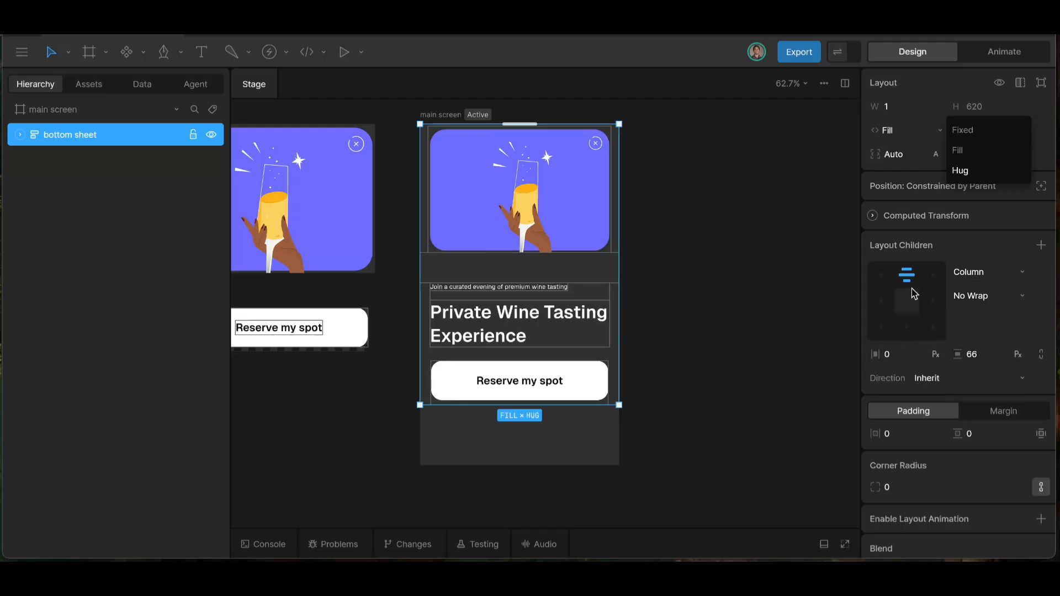
{"action": "left_click", "coordinate": [909, 328]}
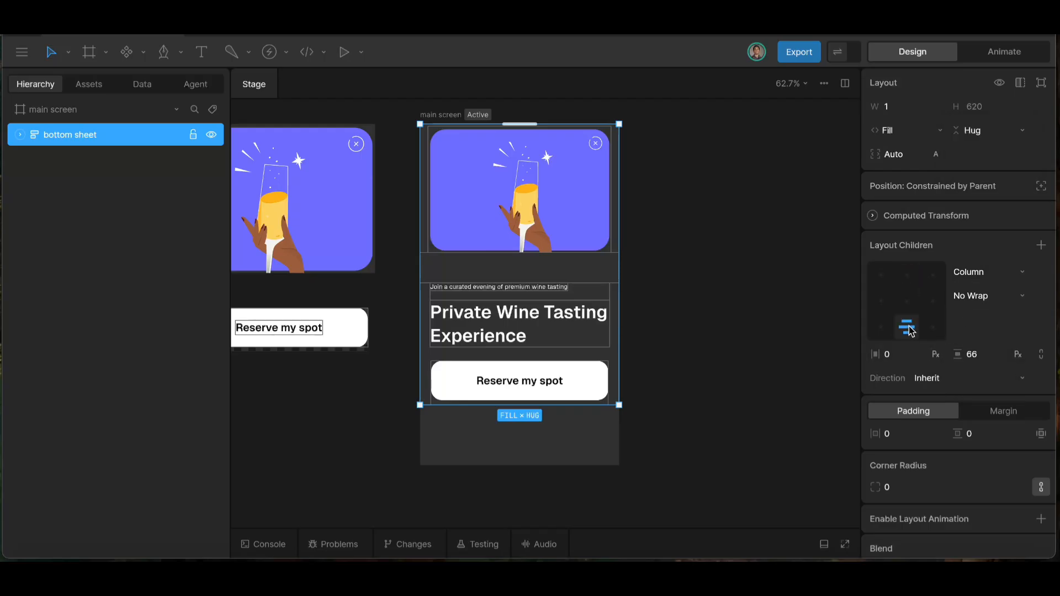
{"action": "left_click", "coordinate": [907, 276]}
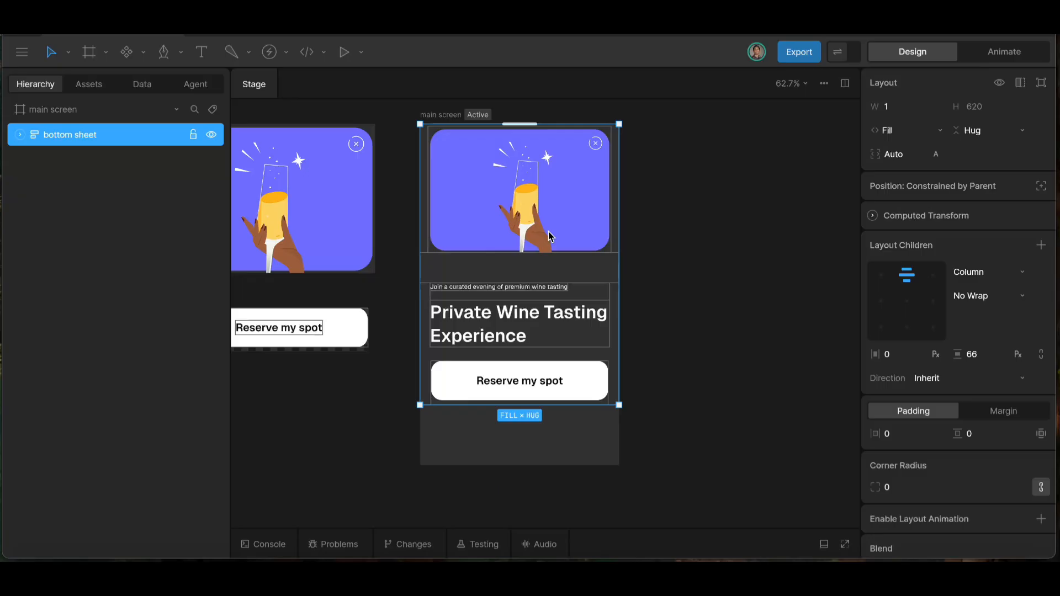
- Make the bottom sheet absolutely positioned and set its top offset to 133 px
{"action": "left_click", "coordinate": [1040, 186]}
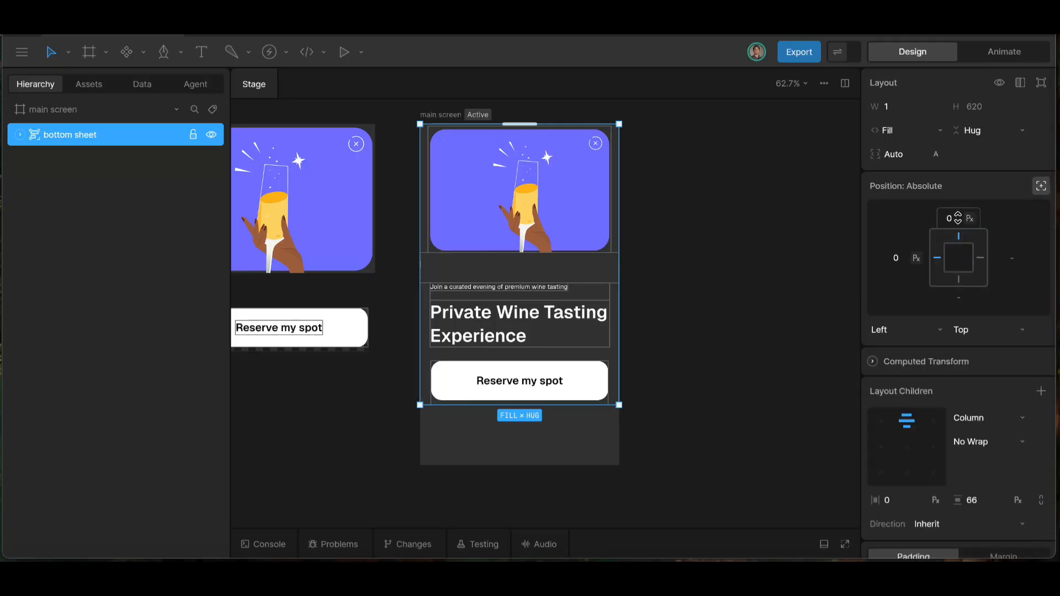
{"action": "left_click_drag", "start_coordinate": [958, 218], "coordinate": [965, 173]}
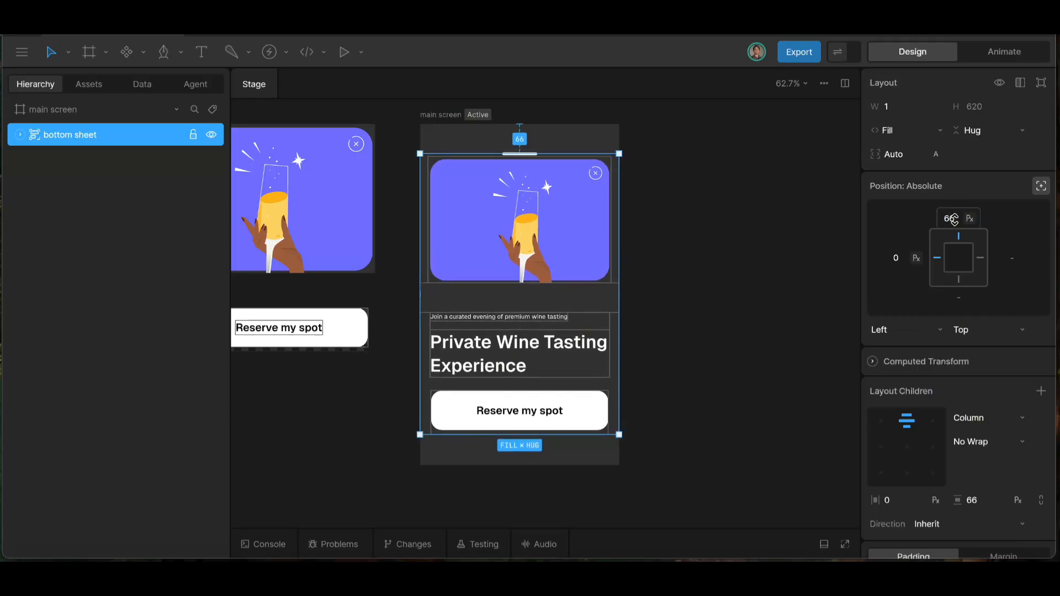
{"action": "left_click_drag", "start_coordinate": [953, 220], "coordinate": [960, 174]}
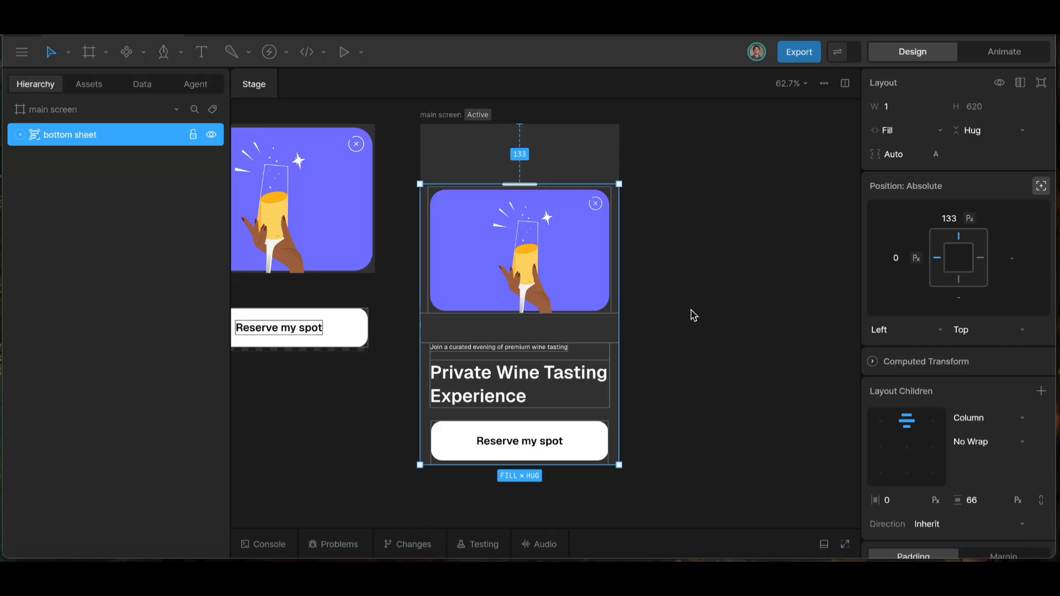
- Set the vertical gap between the bottom sheet's children to 24 px
{"action": "scroll", "coordinate": [912, 468], "scroll_direction": "down", "scroll_amount": 3}
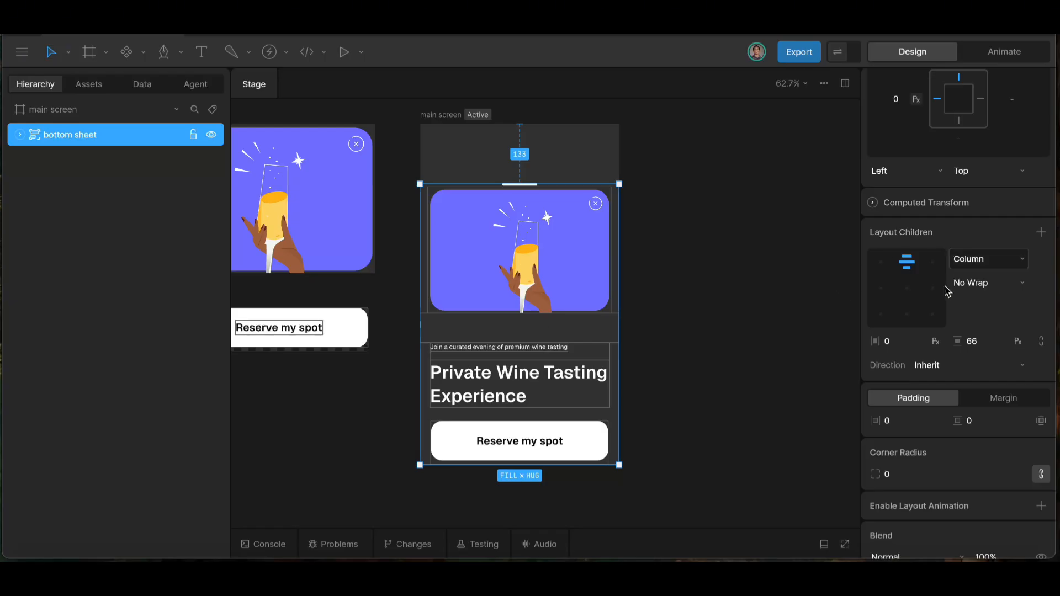
{"action": "left_click_drag", "start_coordinate": [978, 342], "coordinate": [977, 377]}
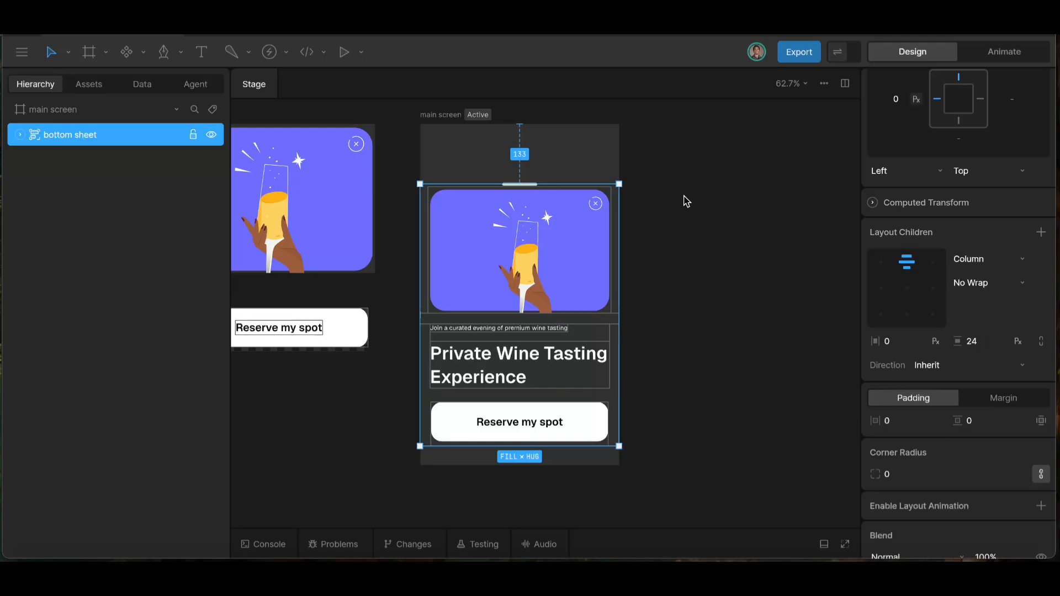
{"action": "scroll", "coordinate": [957, 181], "scroll_direction": "up", "scroll_amount": 3}
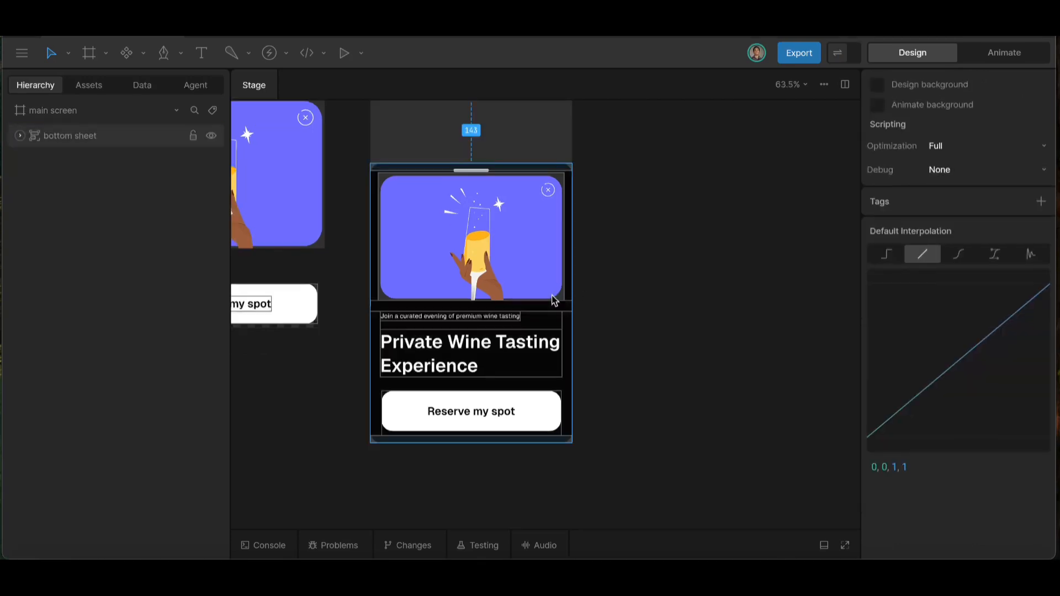
{"action": "scroll", "coordinate": [451, 309], "scroll_direction": "left", "scroll_amount": 2}
{"action": "scroll", "coordinate": [452, 257], "scroll_direction": "up", "scroll_amount": 3}
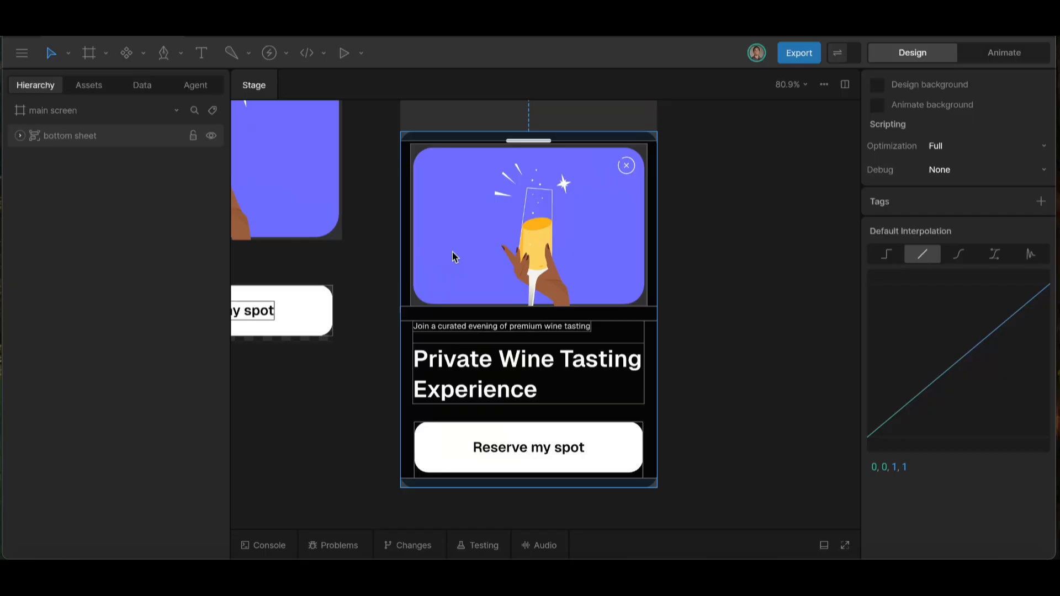
{"action": "scroll", "coordinate": [464, 258], "scroll_direction": "up", "scroll_amount": 2}
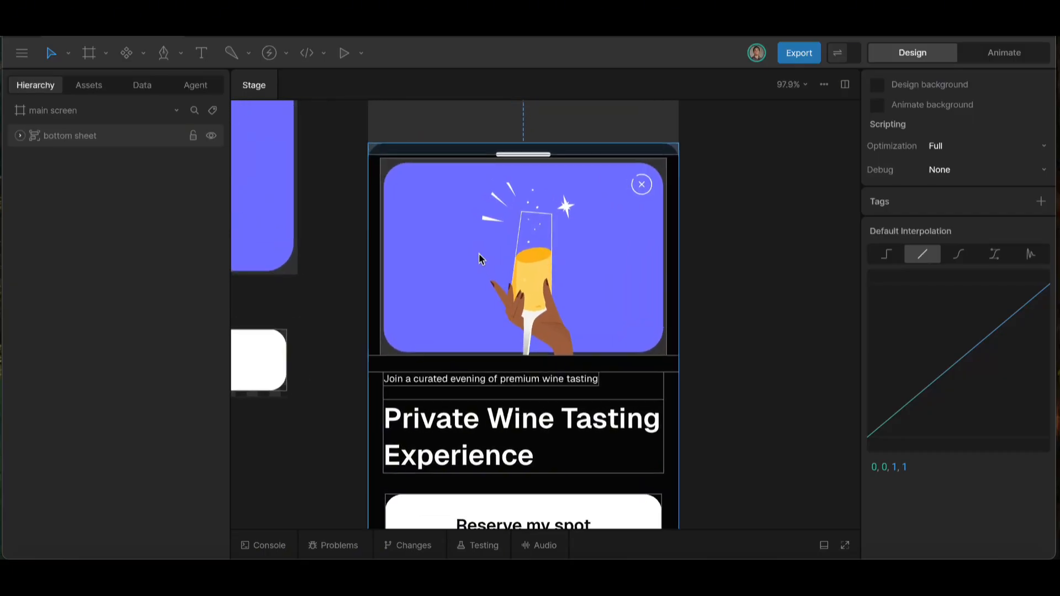
{"action": "scroll", "coordinate": [478, 254], "scroll_direction": "down", "scroll_amount": 2}
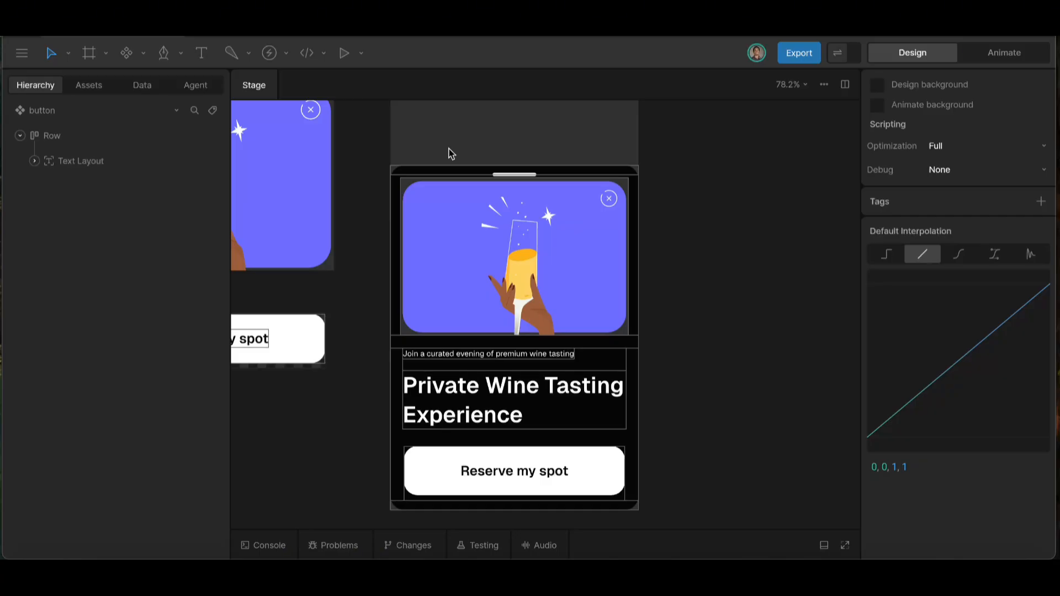
- In Animate mode, rename Timeline 1 as slide in and keyframe the bottom sheet's top offset of 143 at frame 0
{"action": "left_click", "coordinate": [579, 241]}
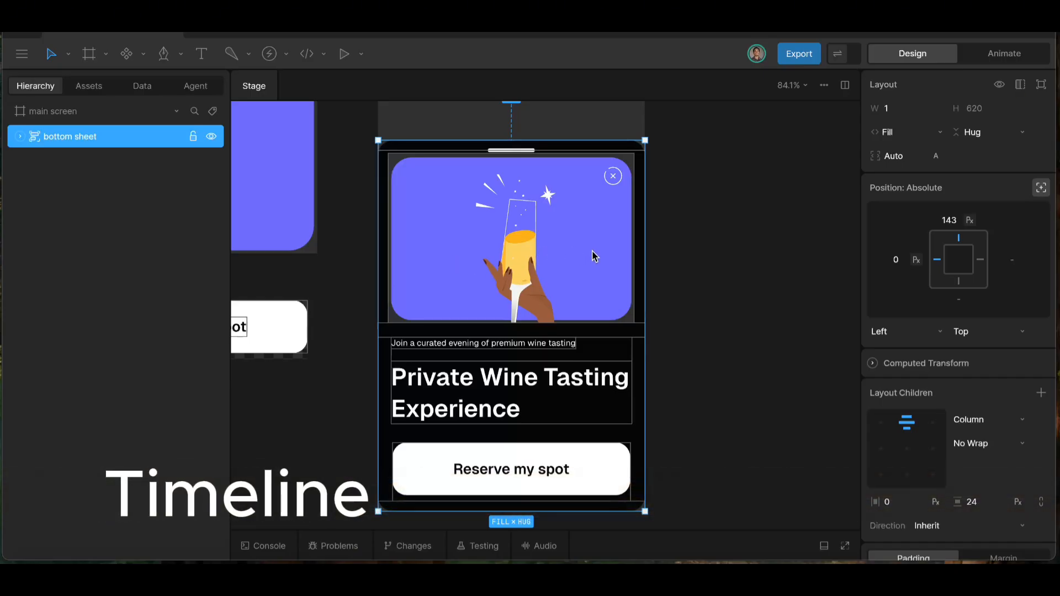
{"action": "key", "text": "Tab"}
{"action": "left_click", "coordinate": [61, 407]}
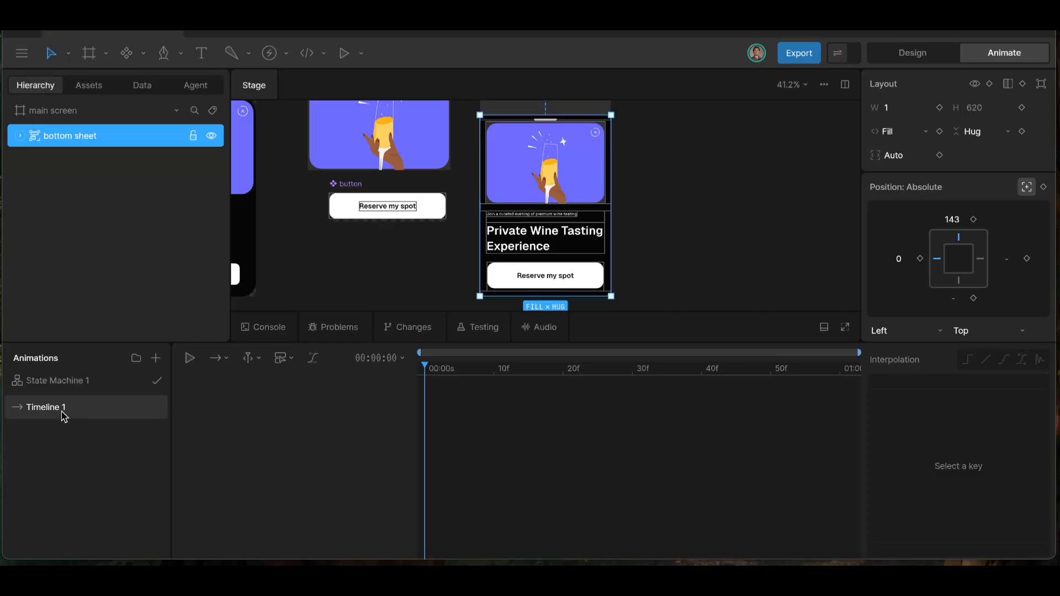
{"action": "double_click", "coordinate": [64, 409]}
{"action": "type", "text": "slide in"}
{"action": "key", "text": "Return"}
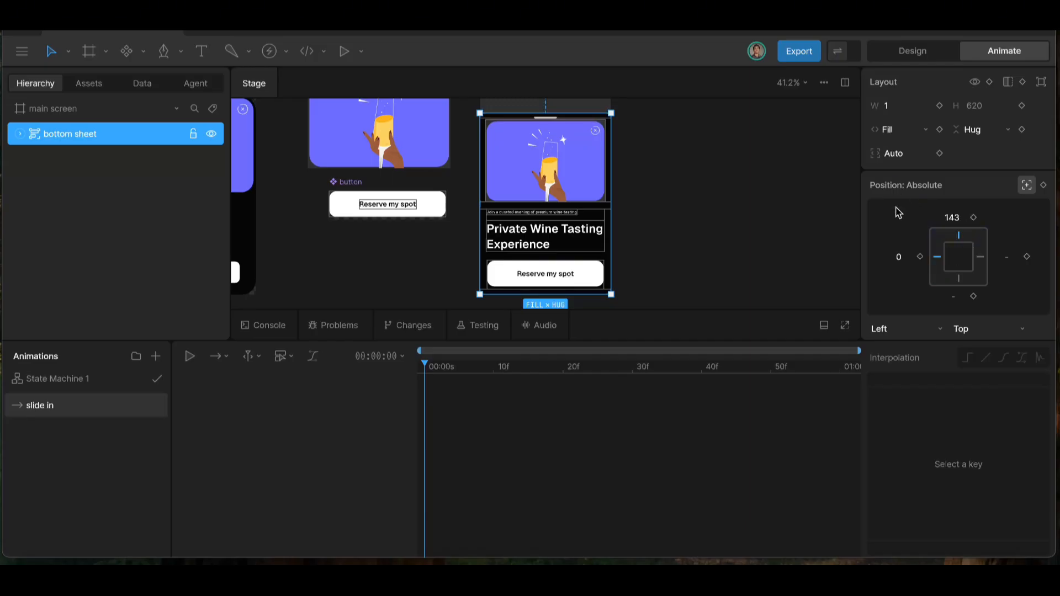
{"action": "left_click", "coordinate": [973, 218]}
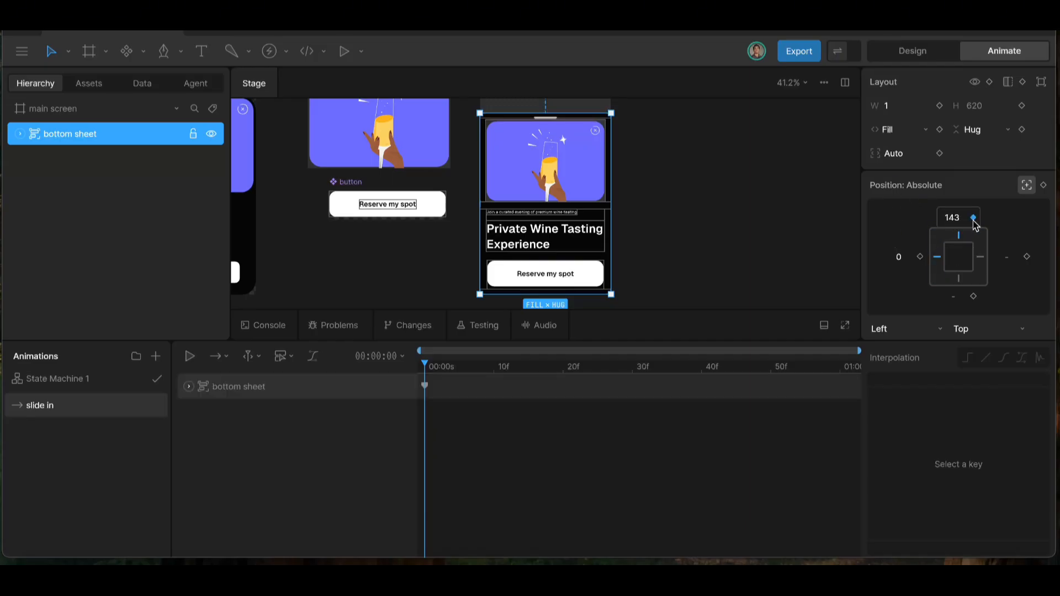
- Duplicate the slide in timeline and rename the copy slide out
{"action": "right_click", "coordinate": [112, 408]}
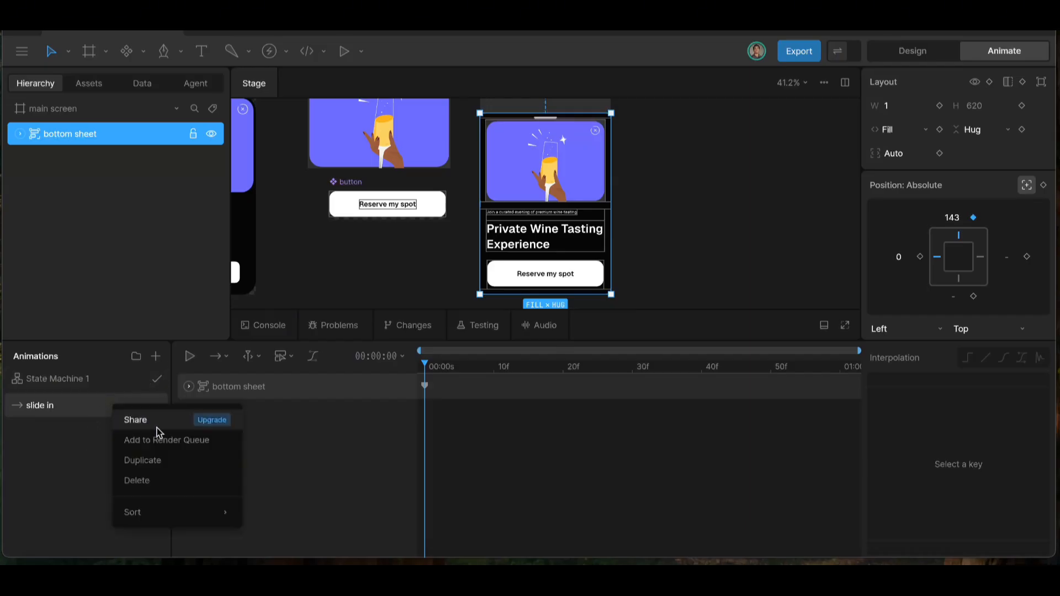
{"action": "left_click", "coordinate": [159, 467]}
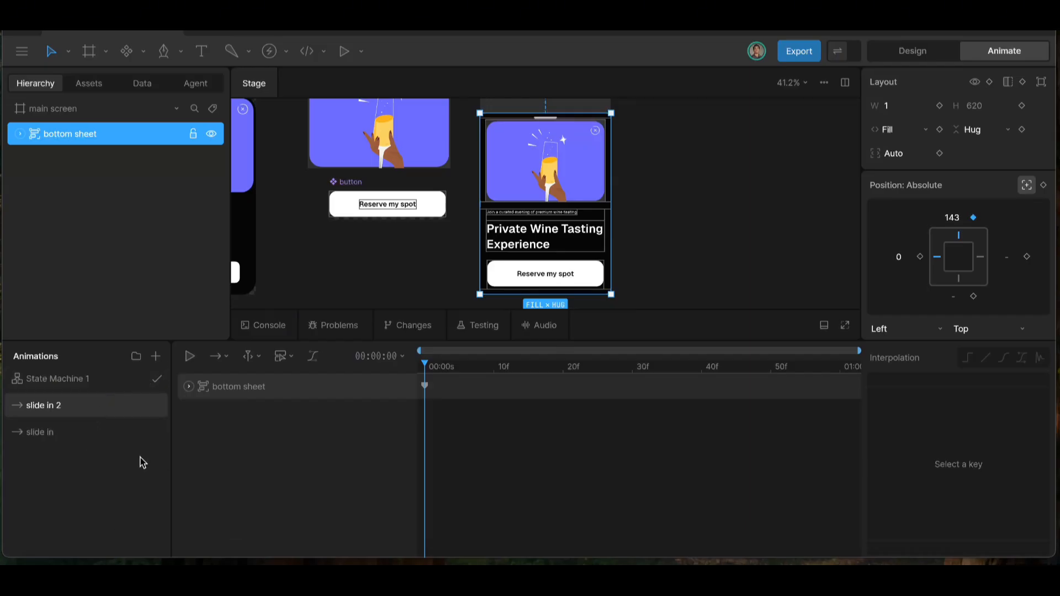
{"action": "double_click", "coordinate": [72, 404]}
{"action": "left_click", "coordinate": [72, 404]}
{"action": "key", "text": "BackSpace"}
{"action": "key", "text": "BackSpace"}
{"action": "key", "text": "BackSpace"}
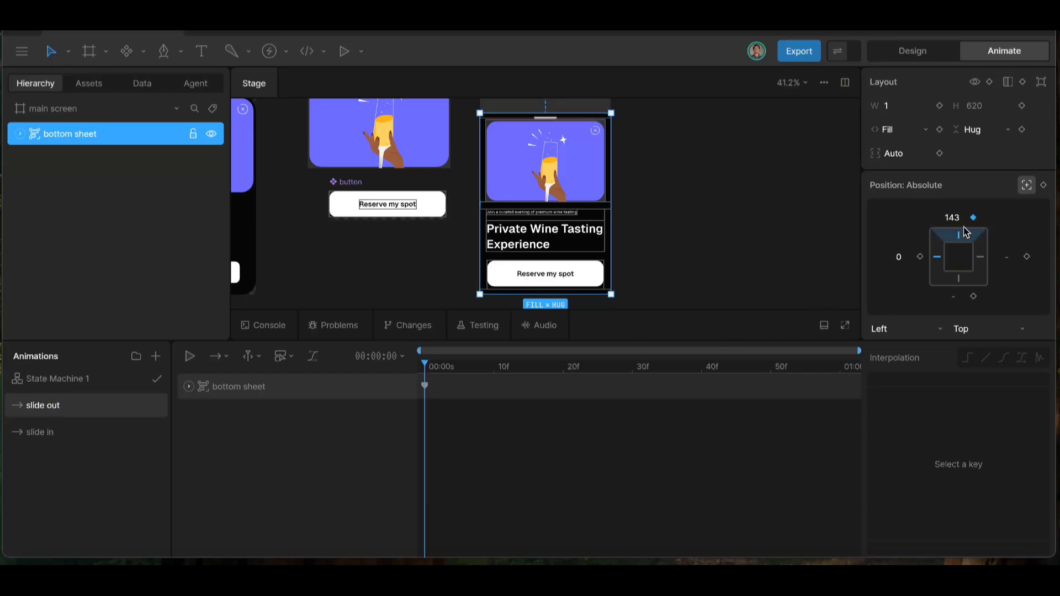
- In the slide out timeline, set the bottom sheet's top offset at frame 0 to about 725, and compare it with slide in
{"action": "left_click_drag", "start_coordinate": [954, 219], "coordinate": [942, 105]}
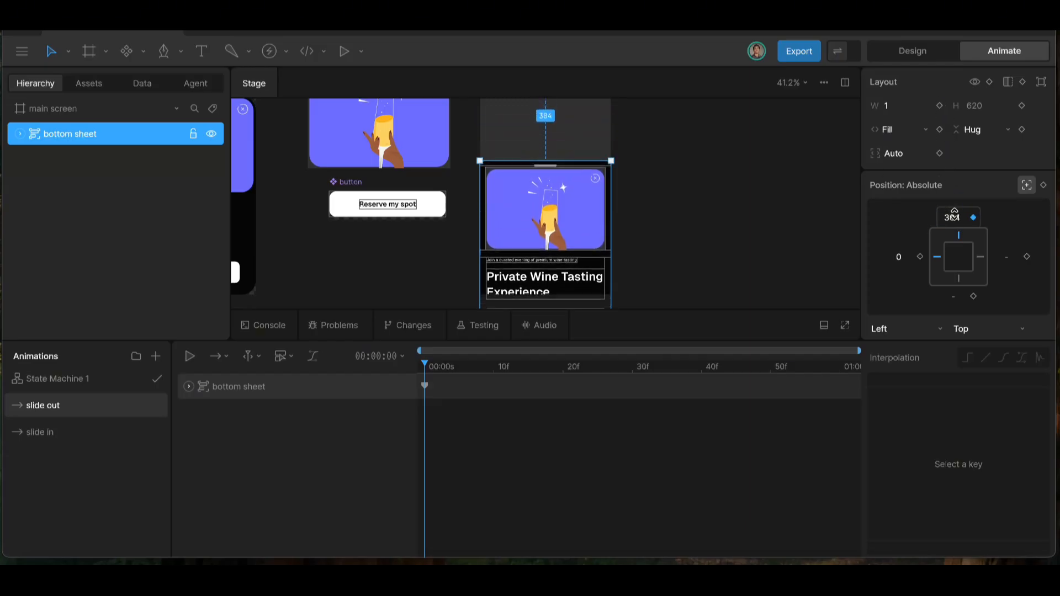
{"action": "left_click_drag", "start_coordinate": [955, 216], "coordinate": [724, 260]}
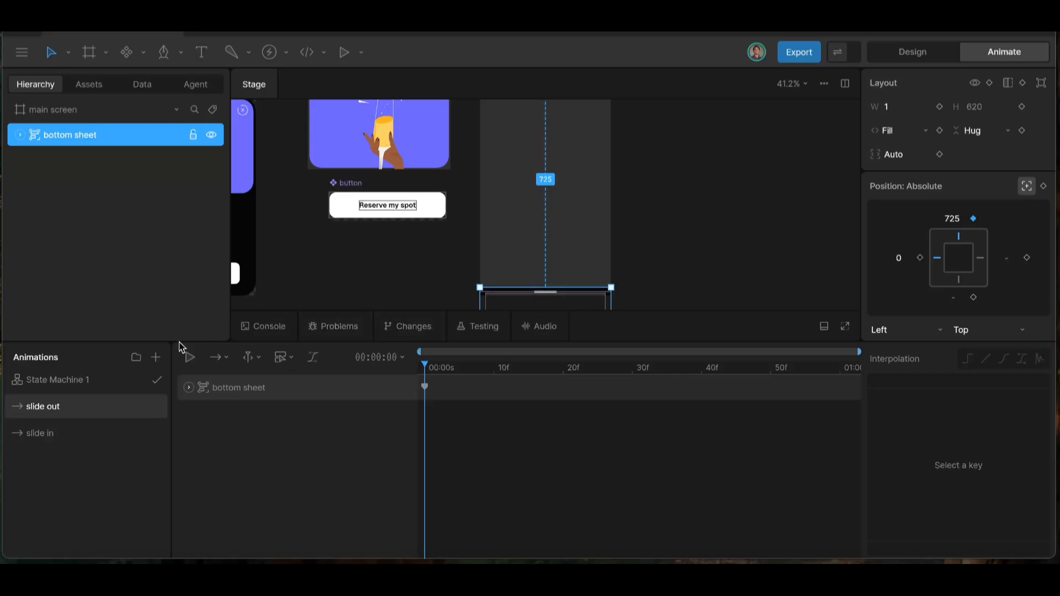
{"action": "left_click", "coordinate": [47, 433]}
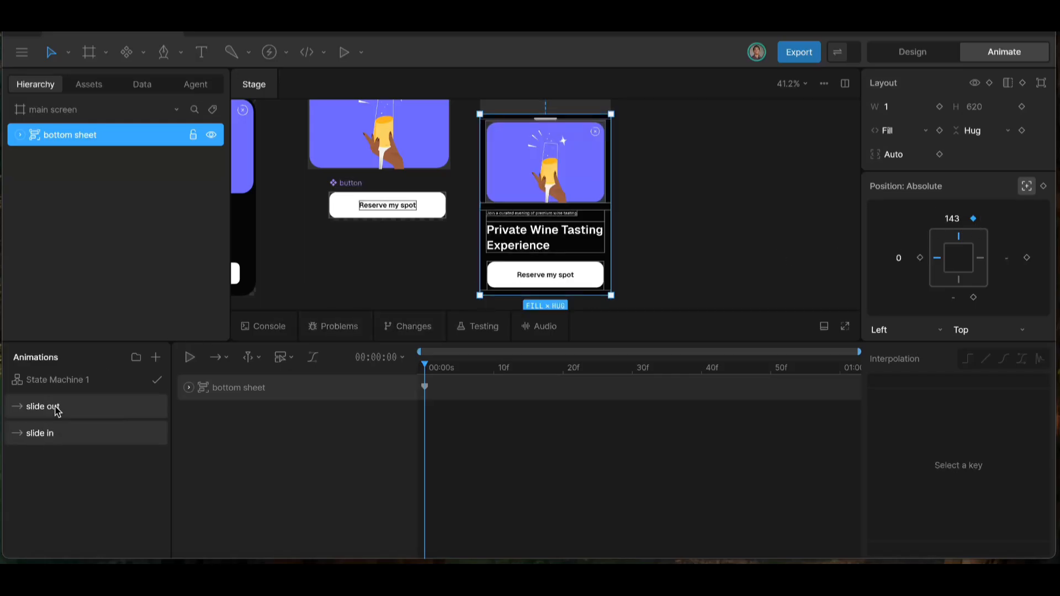
{"action": "left_click", "coordinate": [56, 409]}
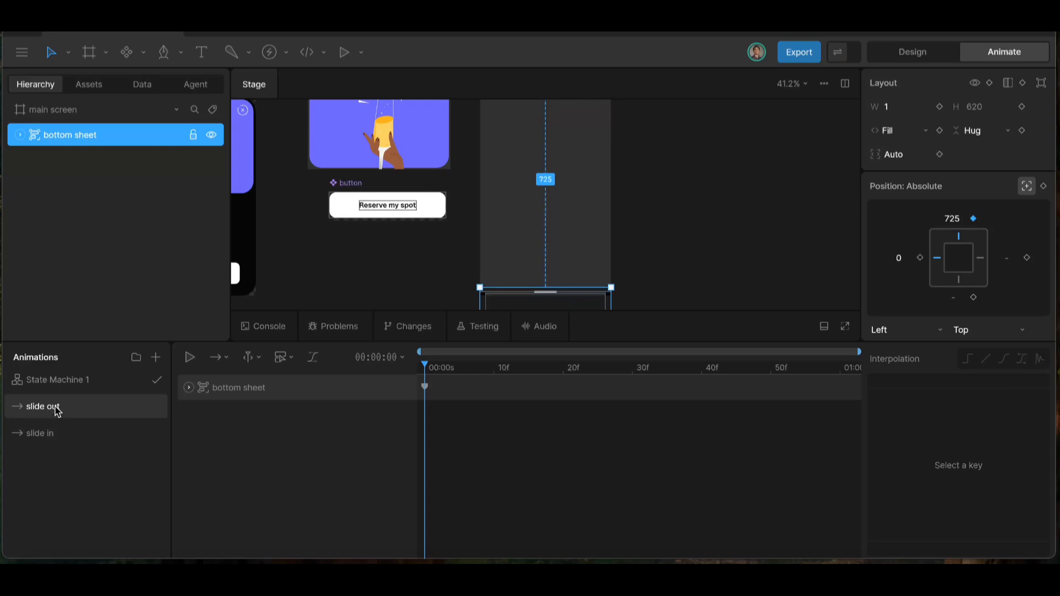
- Add the slide out timeline to State Machine 1 as a second state and align the slide in state beneath Entry
{"action": "left_click", "coordinate": [94, 383]}
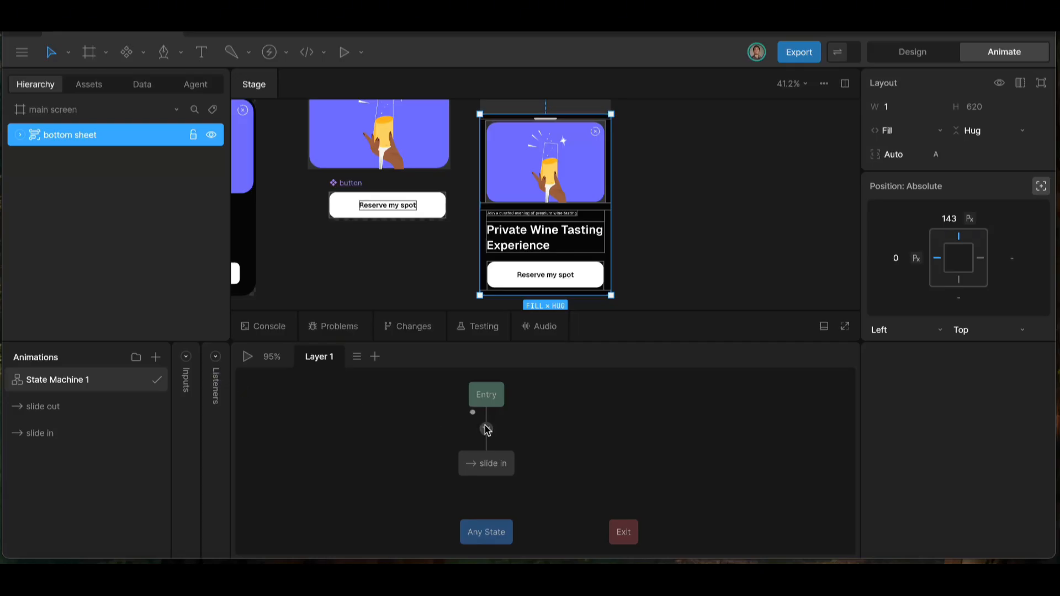
{"action": "mouse_move", "coordinate": [495, 473]}
{"action": "left_mouse_down"}
{"action": "mouse_move", "coordinate": [471, 470]}
{"action": "mouse_move", "coordinate": [504, 471]}
{"action": "mouse_move", "coordinate": [495, 473]}
{"action": "left_mouse_up"}
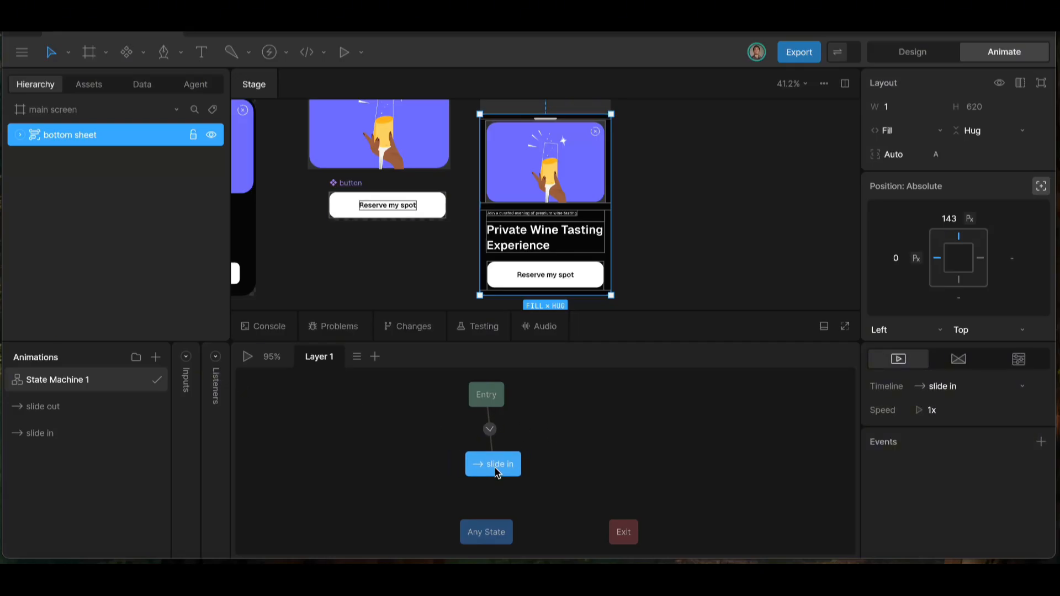
{"action": "left_click_drag", "start_coordinate": [65, 422], "coordinate": [625, 468]}
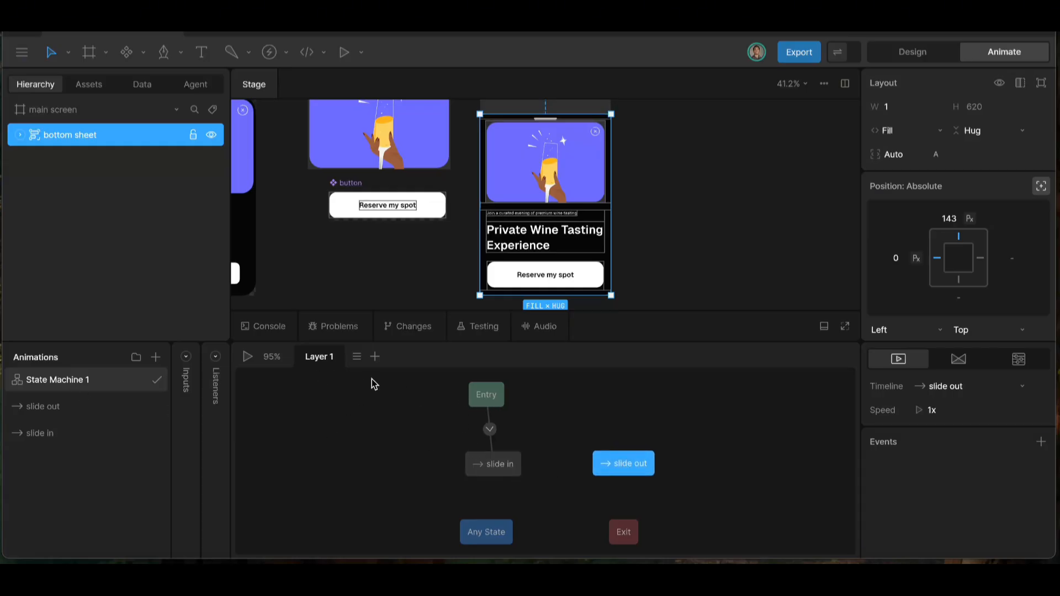
{"action": "left_click_drag", "start_coordinate": [500, 474], "coordinate": [488, 469]}
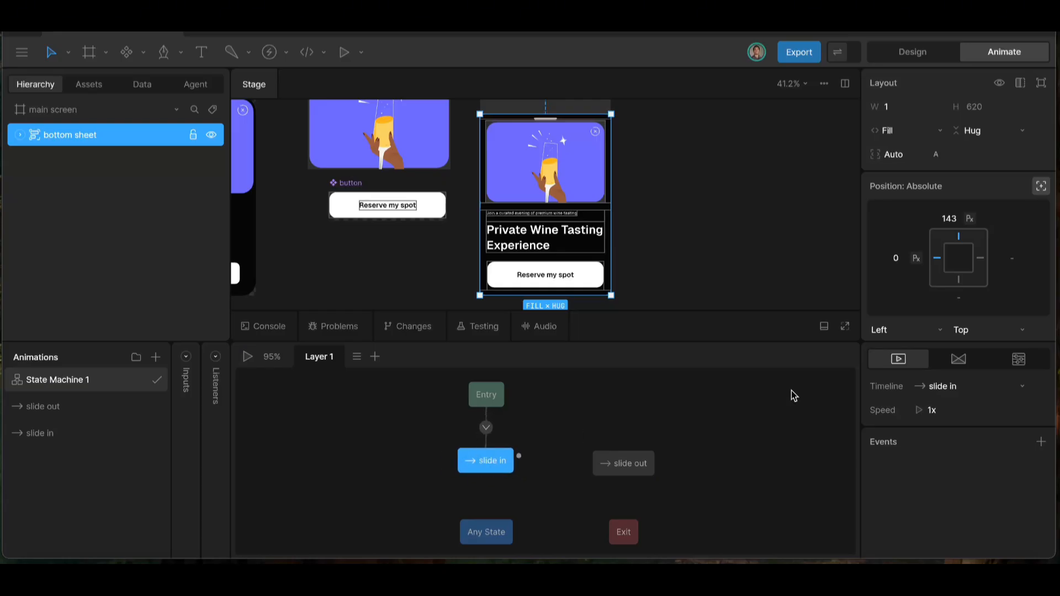
- Swap the state timelines so the state connected to Entry uses slide out and the separate state uses slide in
{"action": "left_click", "coordinate": [938, 387]}
{"action": "left_click", "coordinate": [933, 417]}
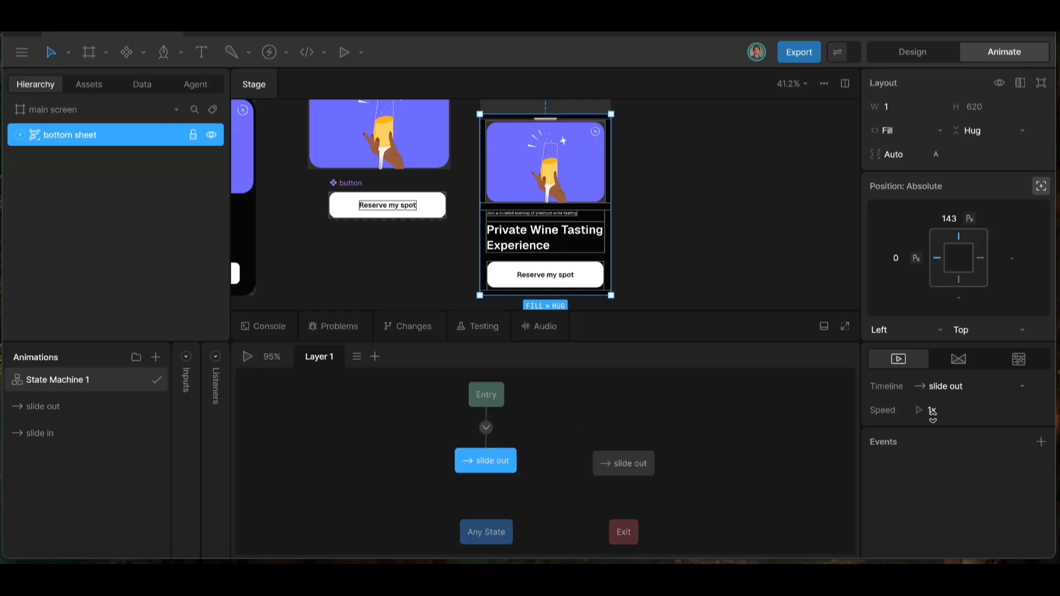
{"action": "left_click", "coordinate": [624, 468]}
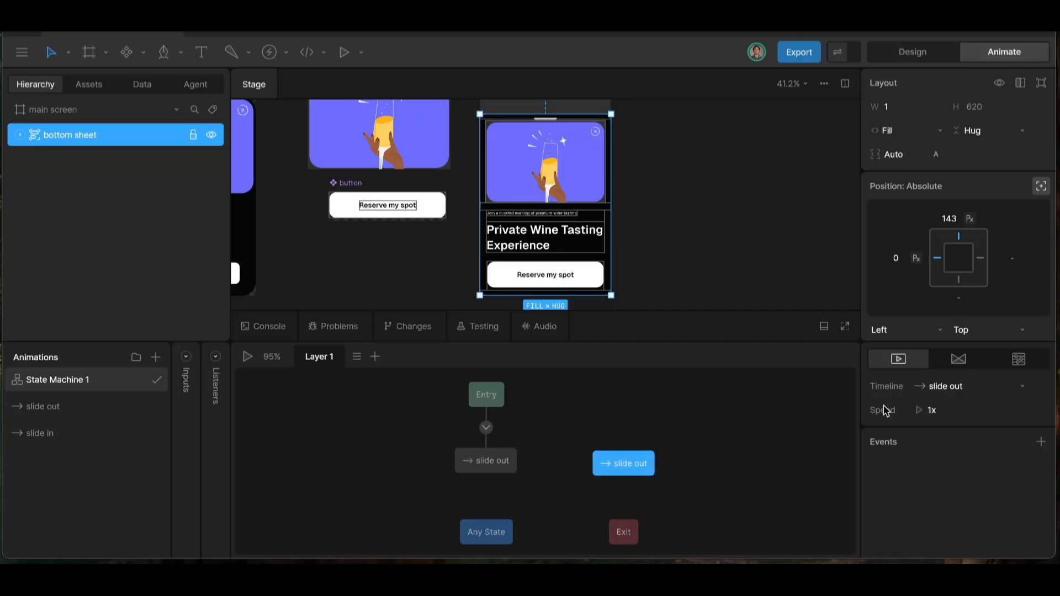
{"action": "left_click", "coordinate": [946, 386]}
{"action": "left_click", "coordinate": [945, 435]}
- Rename the ViewModel1 view model as mainVM
{"action": "left_click", "coordinate": [150, 88]}
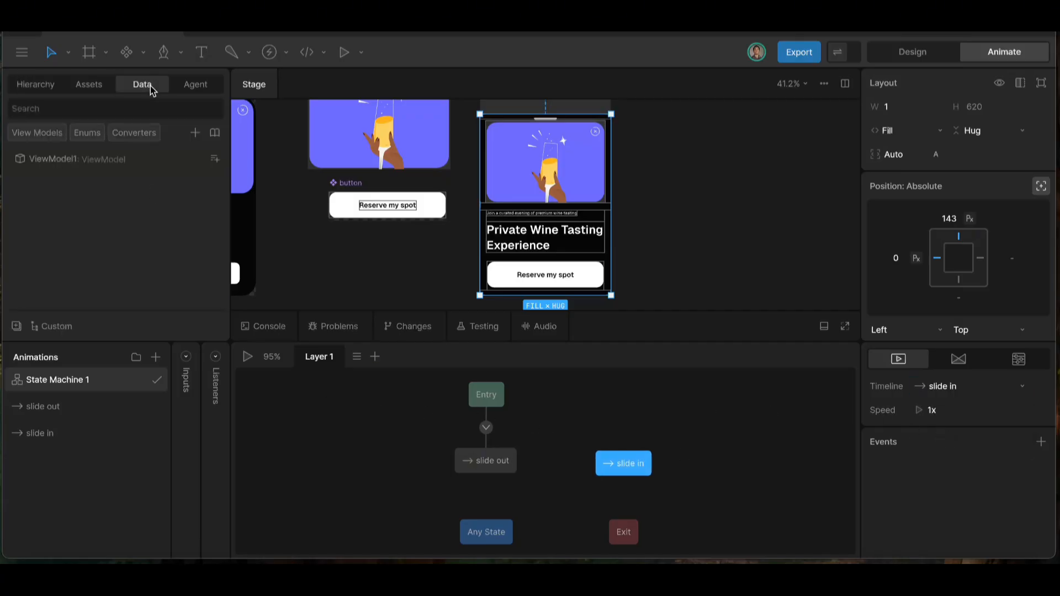
{"action": "left_click", "coordinate": [83, 159]}
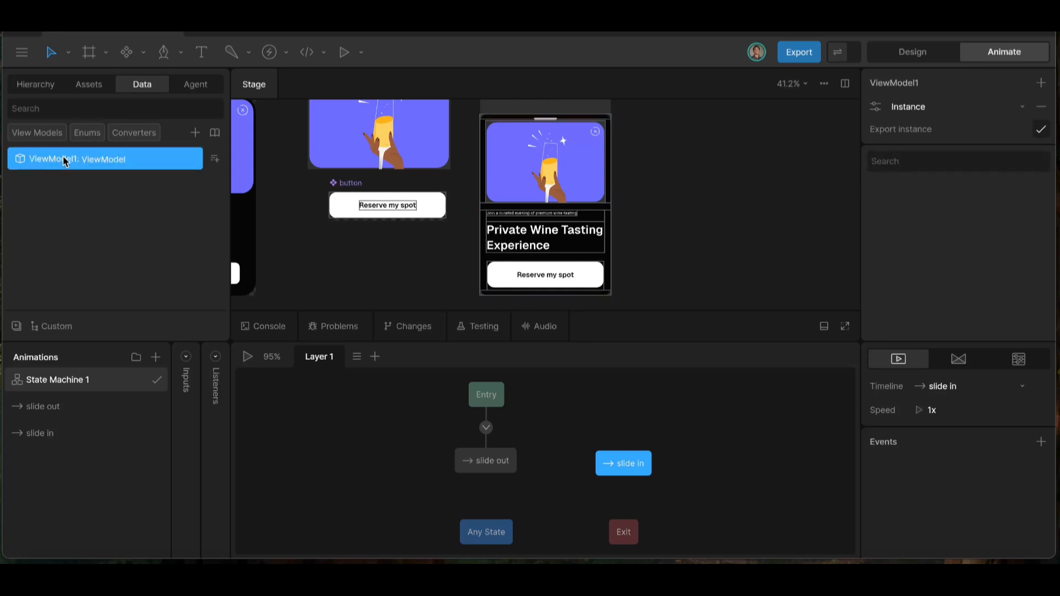
{"action": "double_click", "coordinate": [65, 159]}
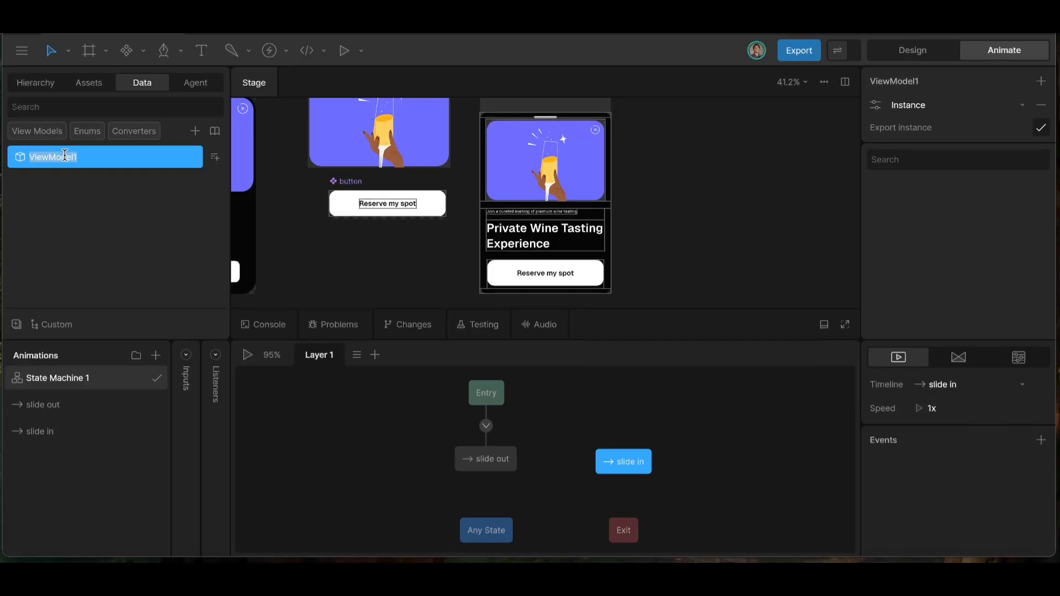
{"action": "type", "text": "mainVM"}
{"action": "key", "text": "Return"}
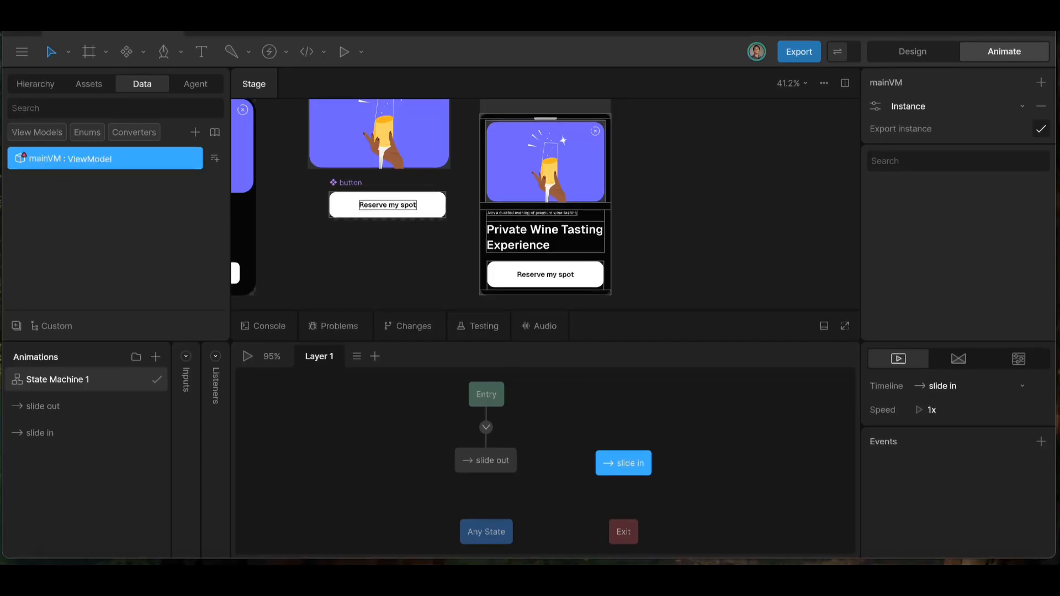
- Add a trigger property to mainVM and name it SLIDE
{"action": "left_click", "coordinate": [215, 159]}
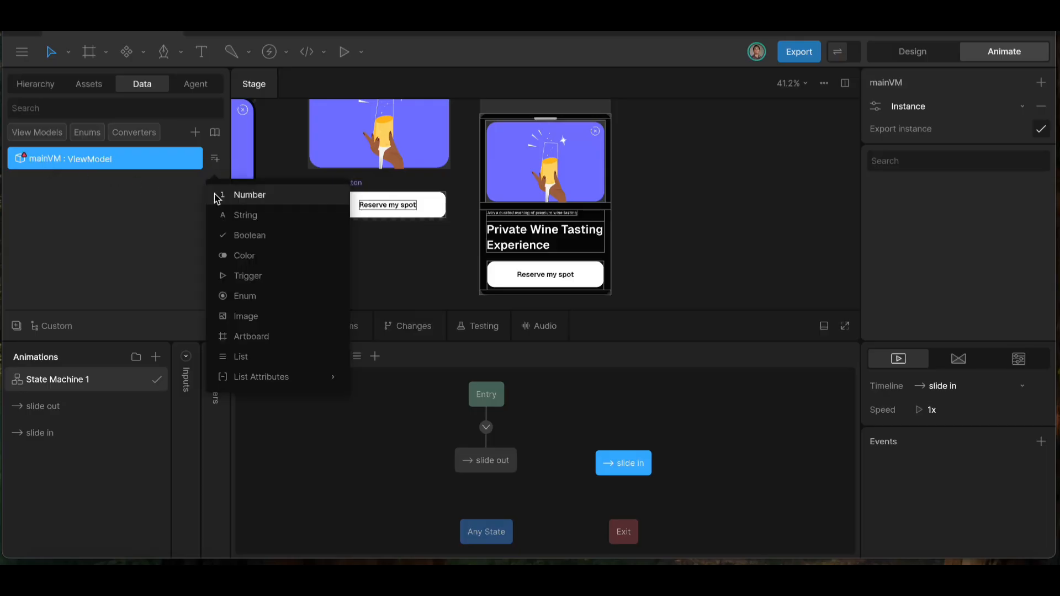
{"action": "left_click", "coordinate": [245, 278]}
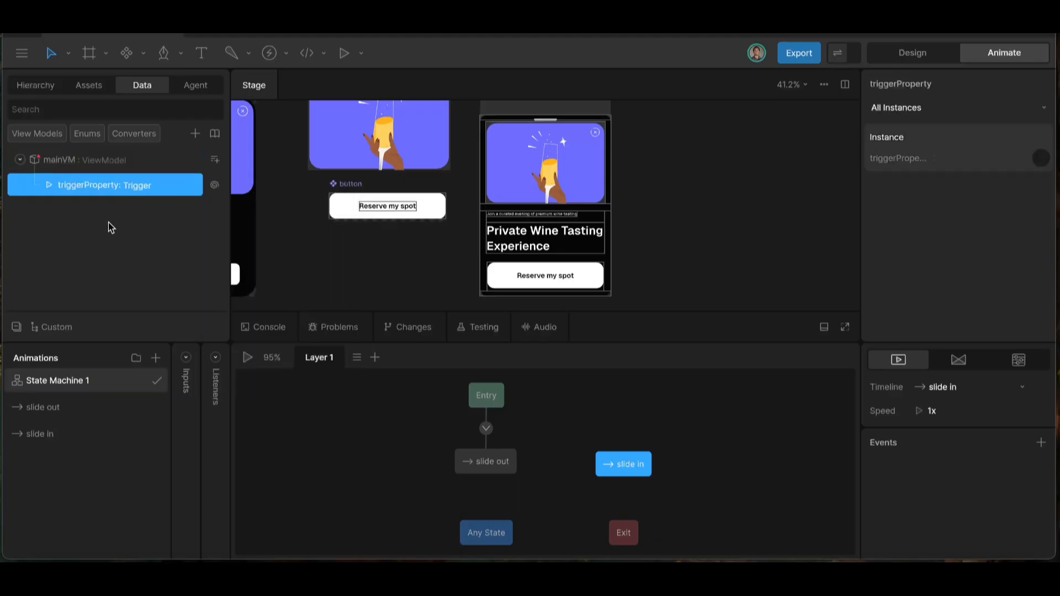
{"action": "double_click", "coordinate": [77, 186]}
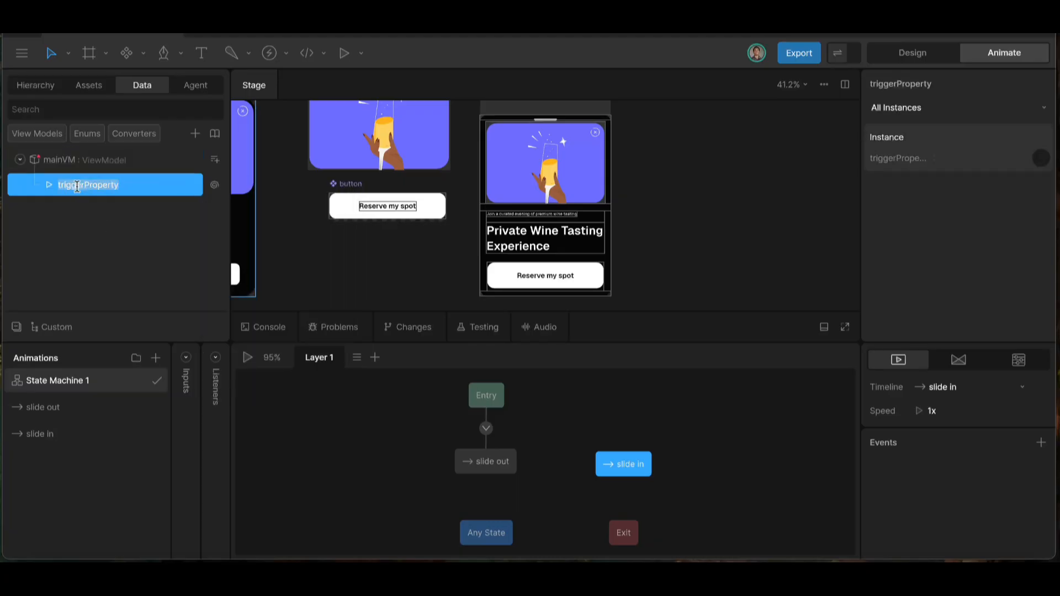
{"action": "type", "text": "SLIDE"}
{"action": "key", "text": "Return"}
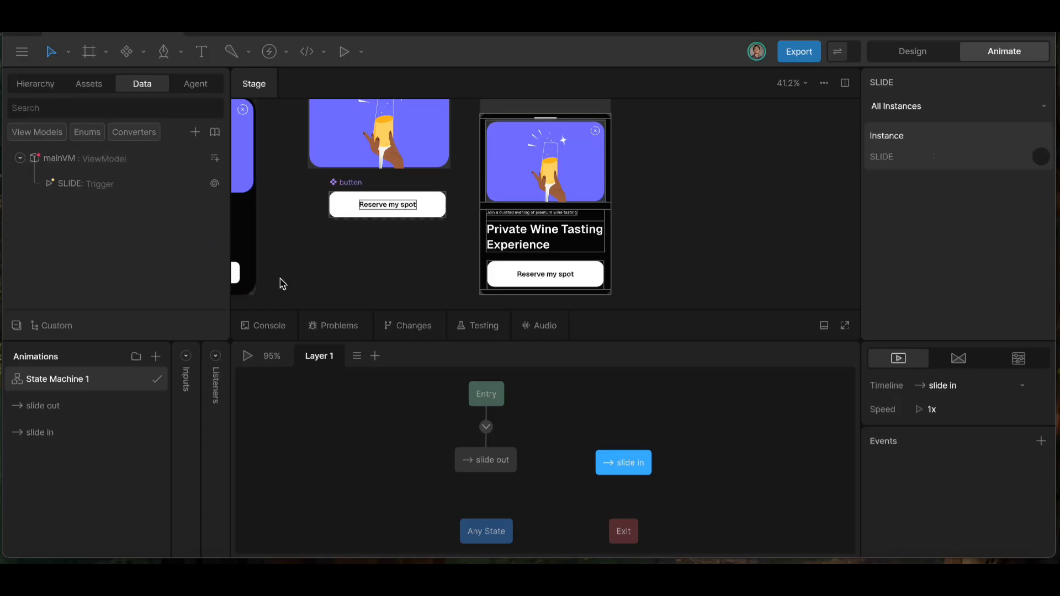
- Create a transition from slide out to slide in and make the SLIDE trigger its condition
{"action": "left_click_drag", "start_coordinate": [632, 470], "coordinate": [663, 470]}
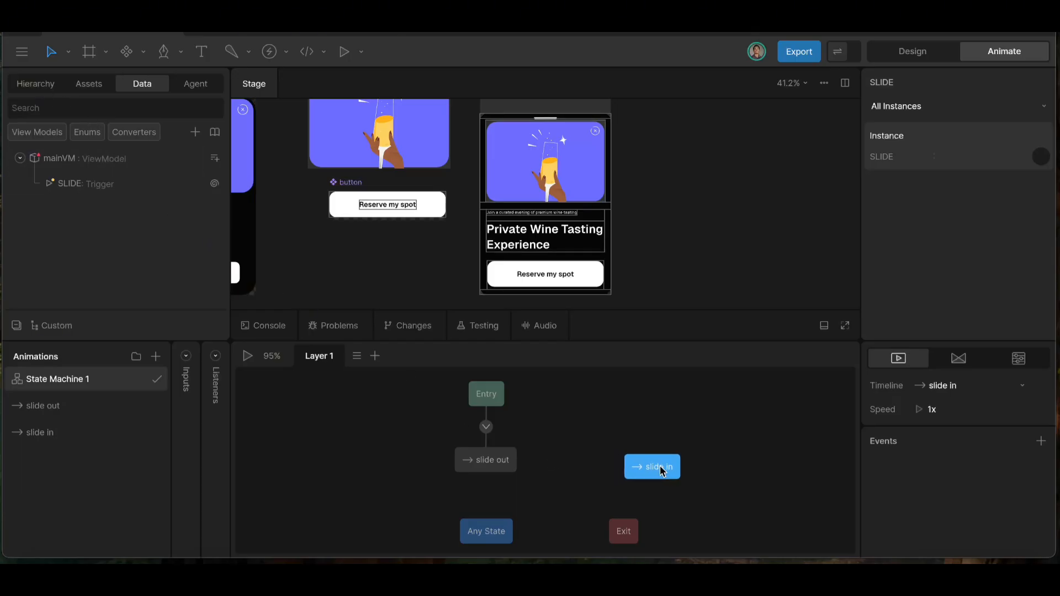
{"action": "left_click", "coordinate": [508, 467]}
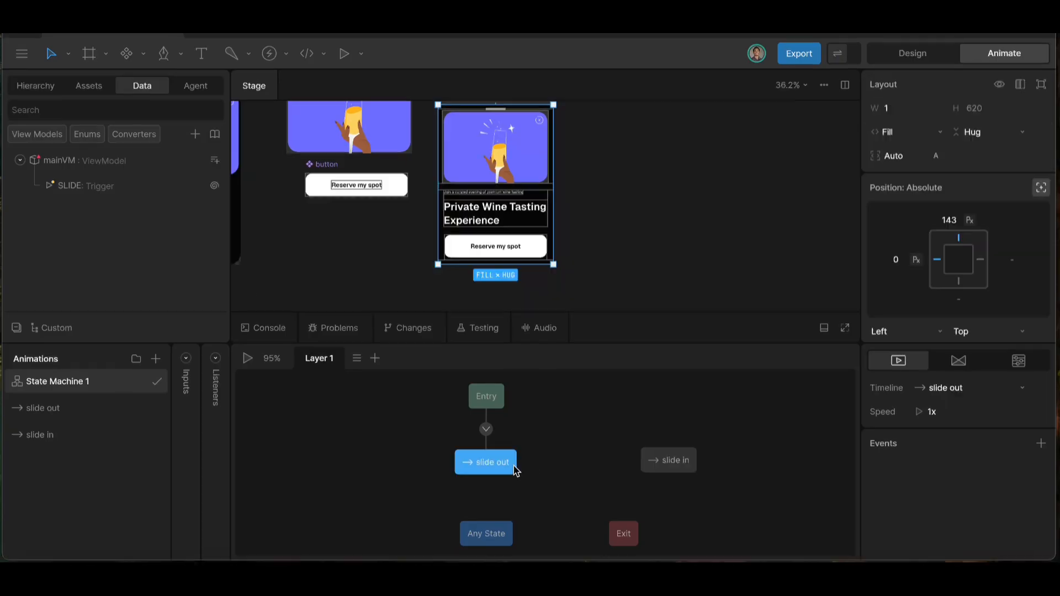
{"action": "left_click_drag", "start_coordinate": [522, 465], "coordinate": [640, 462]}
{"action": "left_click", "coordinate": [579, 462]}
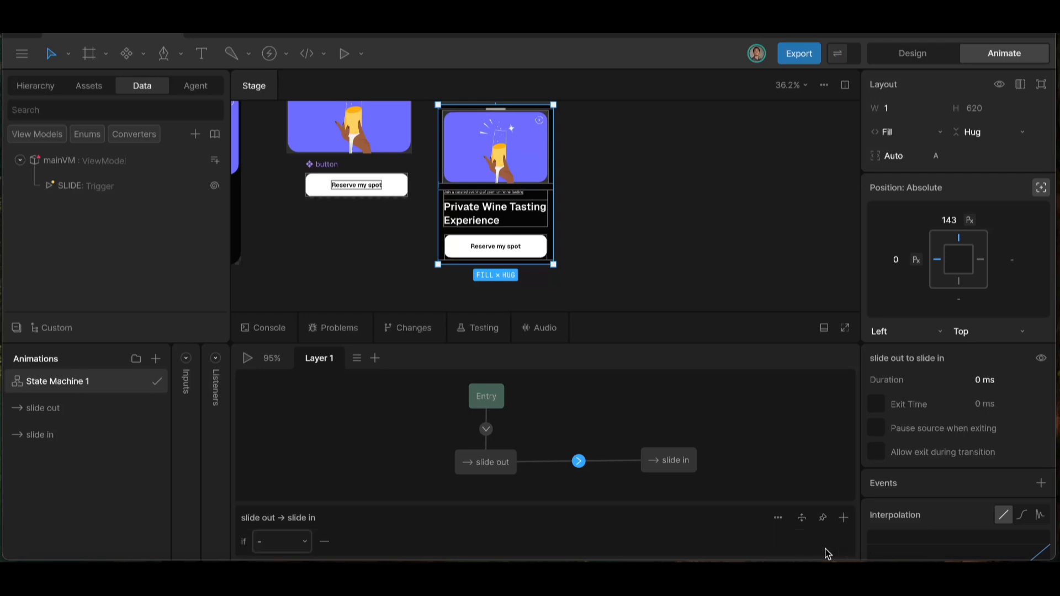
{"action": "left_click", "coordinate": [296, 542]}
{"action": "left_click", "coordinate": [279, 435]}
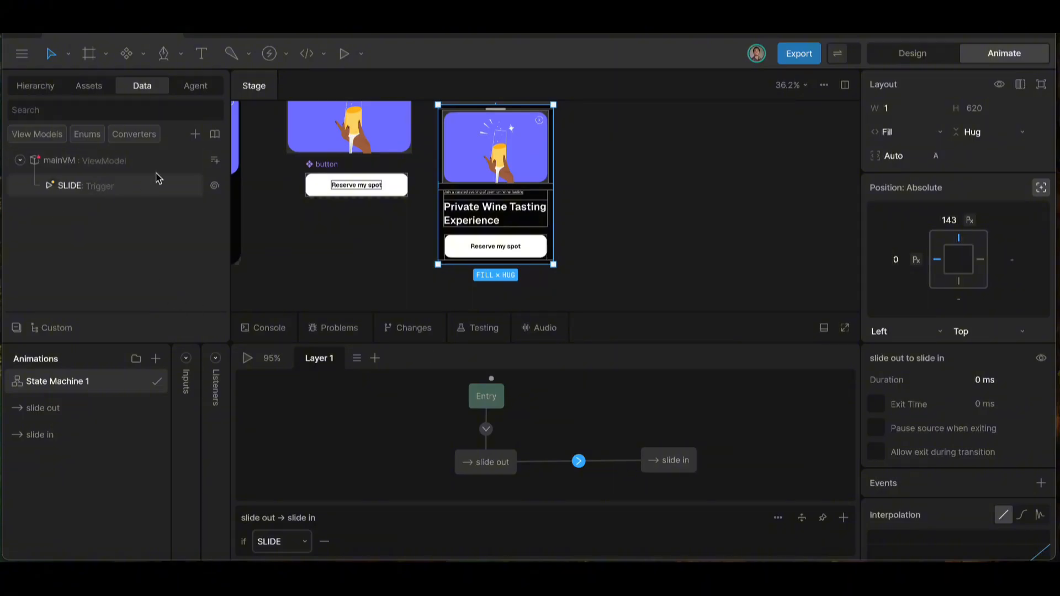
- Play the state machine, fire the SLIDE trigger to test the slide out to slide in transition, and stop playback
{"action": "left_click", "coordinate": [248, 358]}
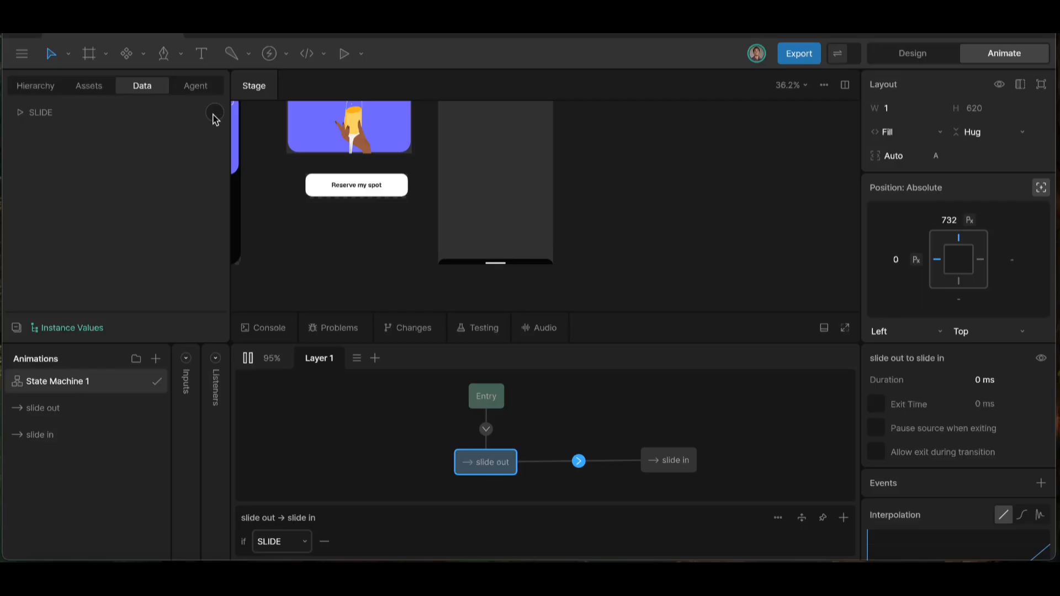
{"action": "left_click", "coordinate": [215, 114]}
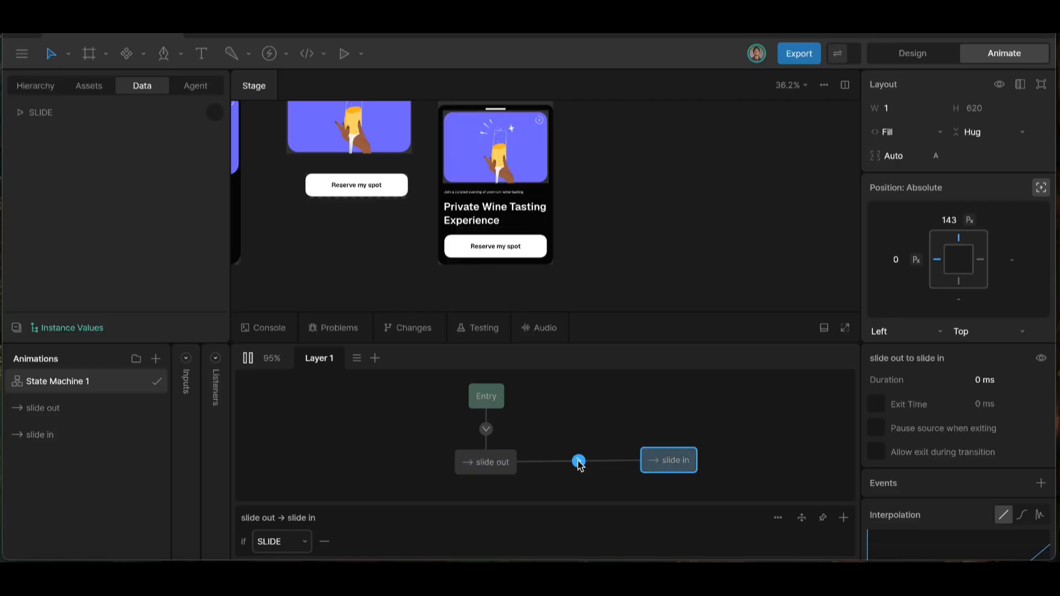
{"action": "scroll", "coordinate": [495, 262], "scroll_direction": "up", "scroll_amount": 2}
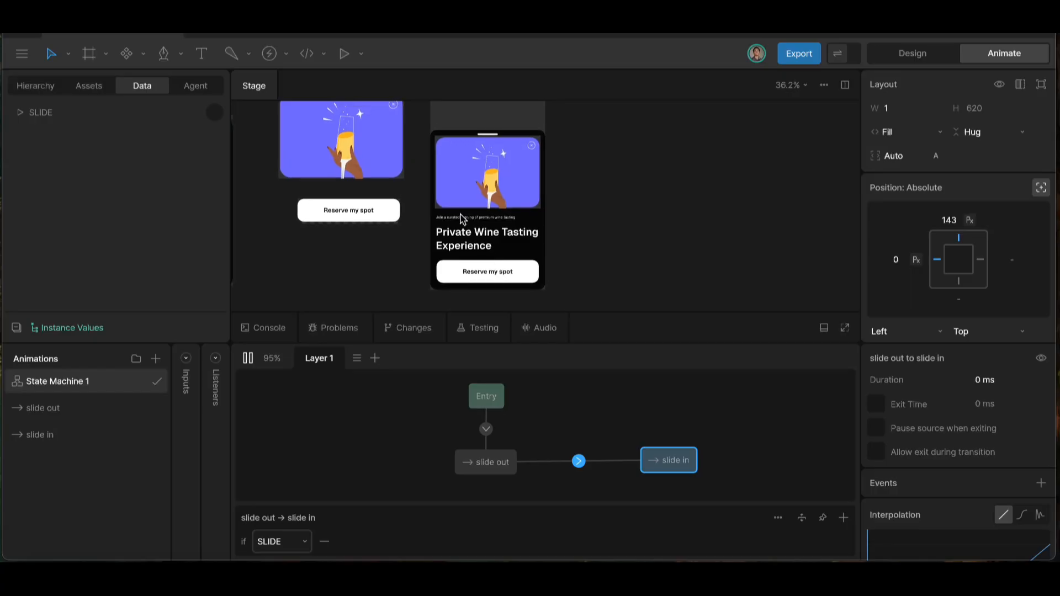
{"action": "scroll", "coordinate": [460, 215], "scroll_direction": "down", "scroll_amount": 1}
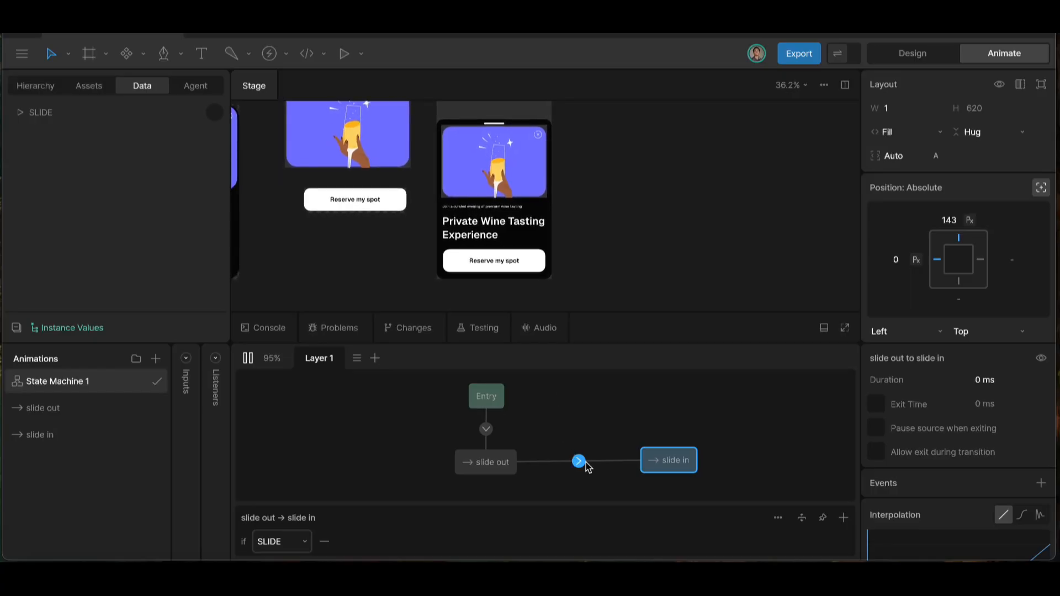
{"action": "key", "text": "space"}
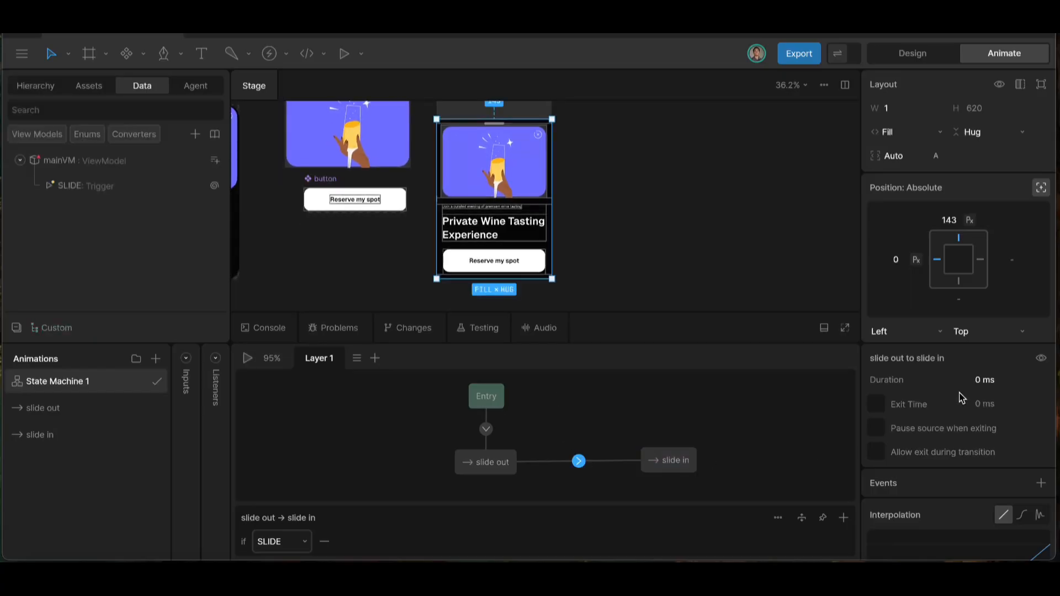
- Set the slide out to slide in transition's duration to 350 ms and its interpolation to a cubic curve
{"action": "left_click", "coordinate": [991, 380]}
{"action": "key", "text": "BackSpace"}
{"action": "type", "text": "350"}
{"action": "key", "text": "Return"}
{"action": "scroll", "coordinate": [933, 463], "scroll_direction": "down", "scroll_amount": 3}
{"action": "scroll", "coordinate": [972, 431], "scroll_direction": "up", "scroll_amount": 2}
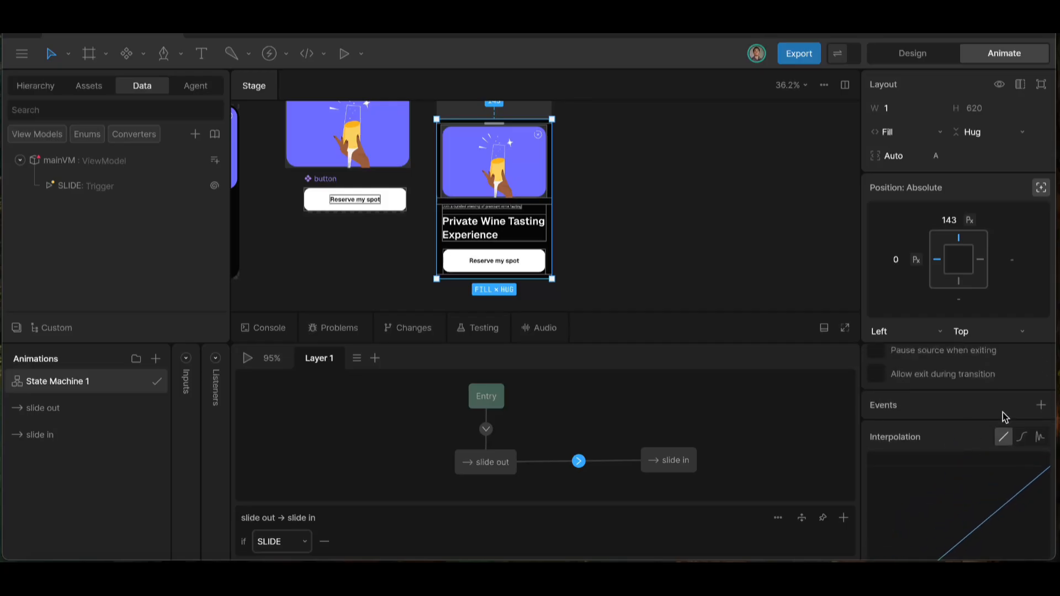
{"action": "left_click", "coordinate": [1021, 437]}
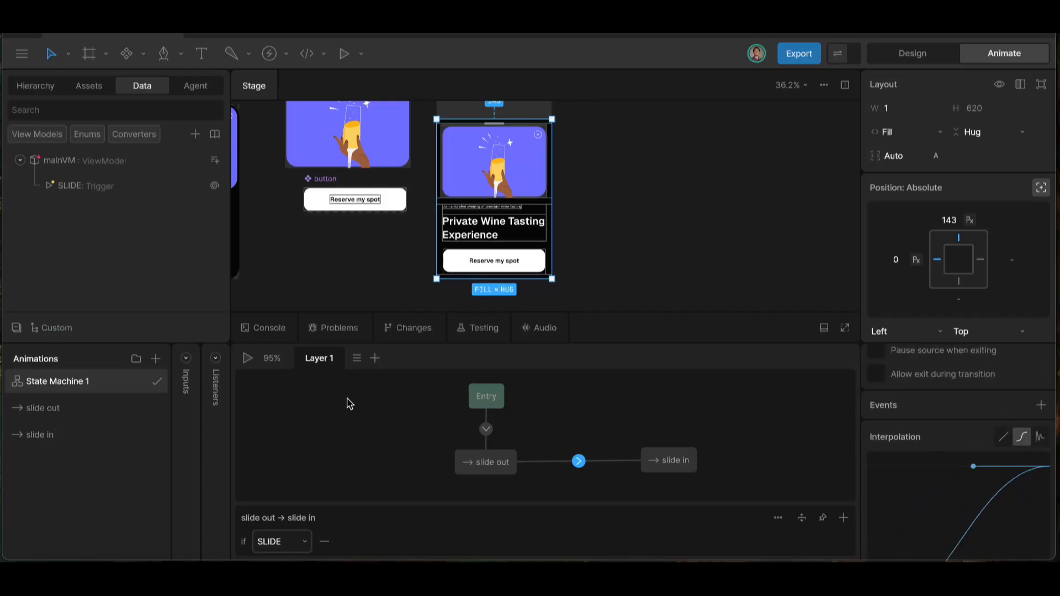
- Replay the state machine and fire SLIDE to preview the eased slide in motion, stopping playback when done
{"action": "key", "text": "space"}
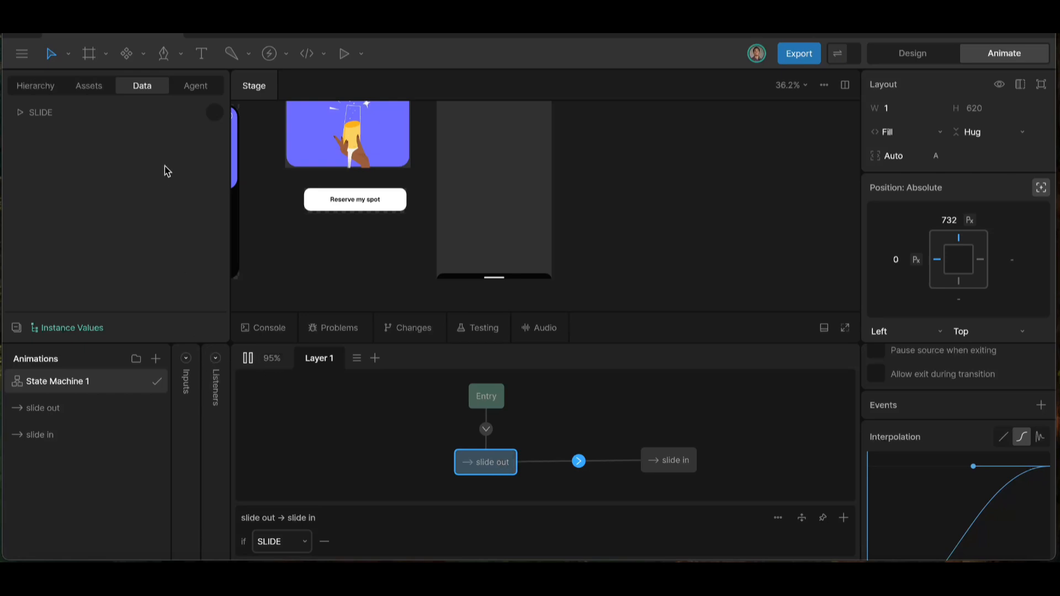
{"action": "left_click", "coordinate": [215, 114]}
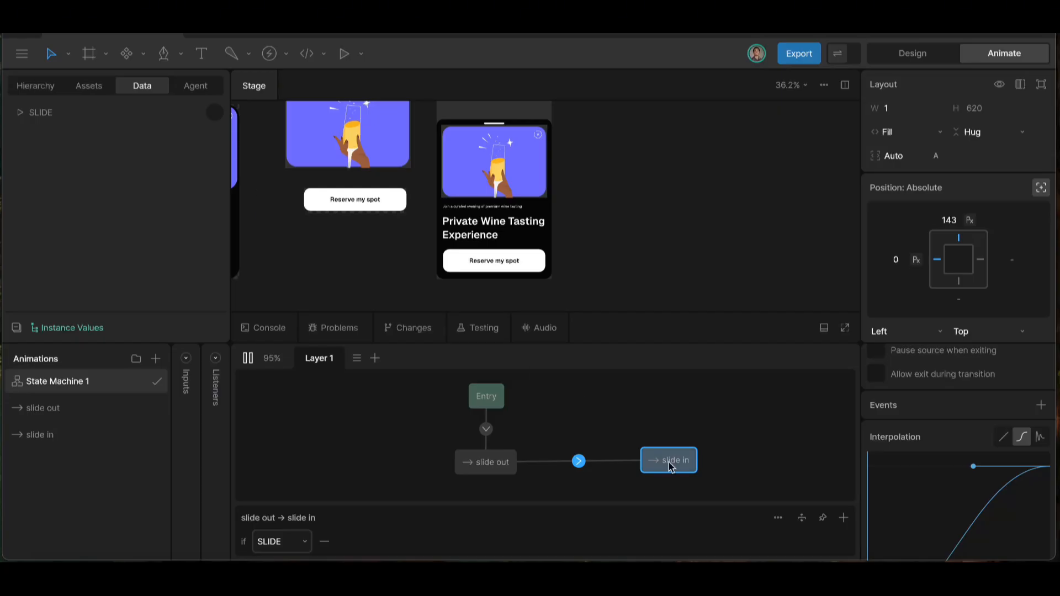
{"action": "key", "text": "space"}
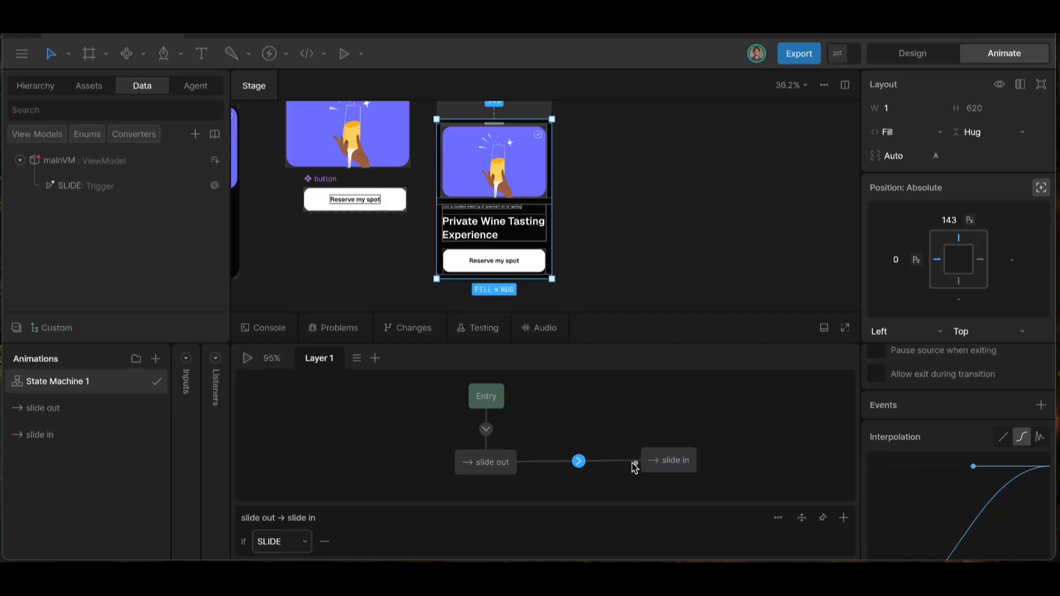
- Create a return transition from slide in to slide out and make the SLIDE trigger its condition
{"action": "left_click", "coordinate": [518, 466]}
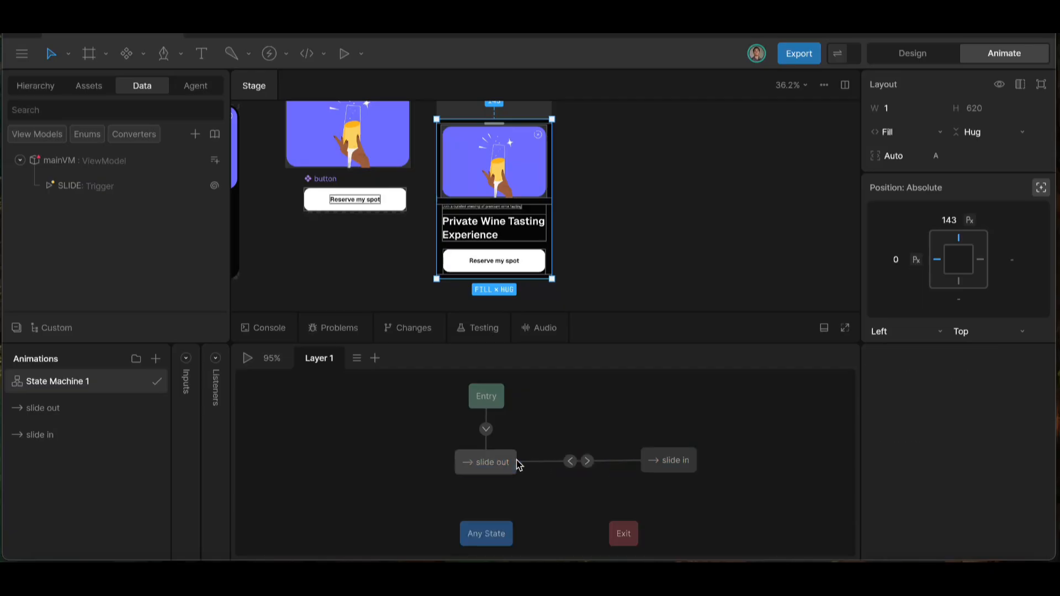
{"action": "left_click", "coordinate": [570, 463]}
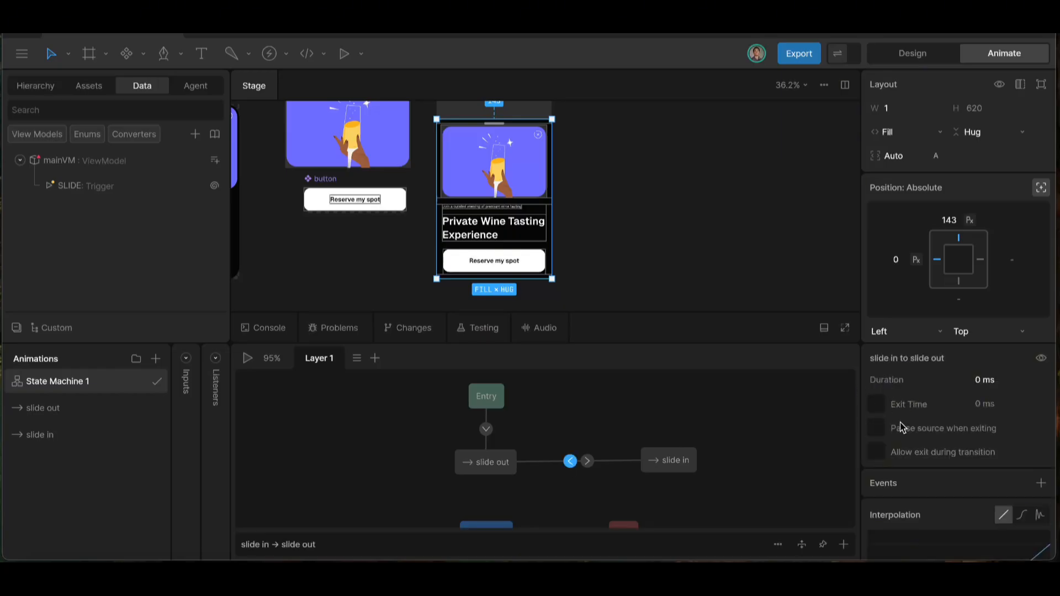
{"action": "left_click", "coordinate": [843, 545]}
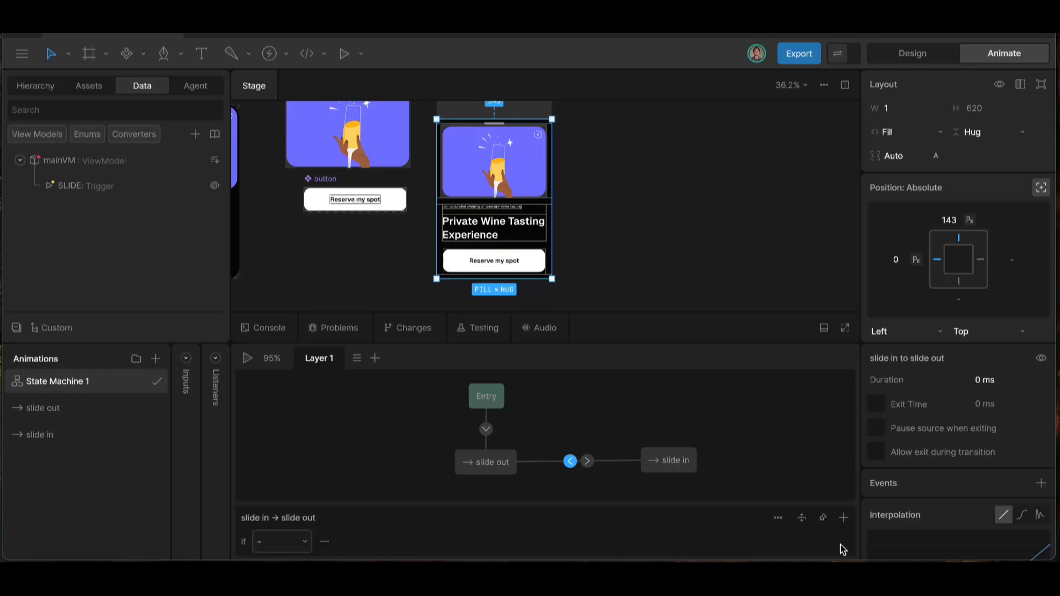
{"action": "left_click", "coordinate": [284, 541]}
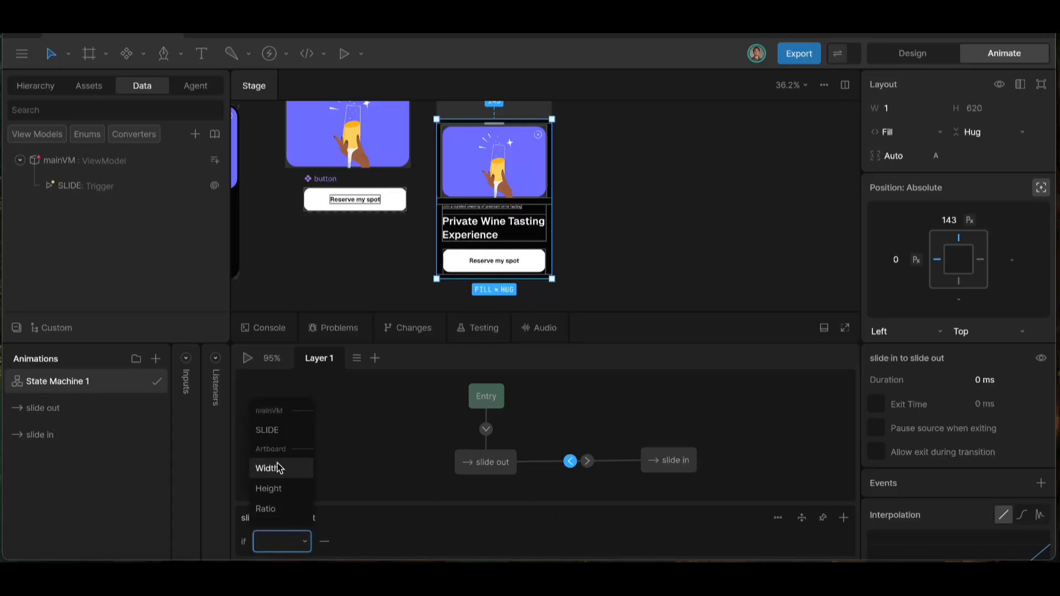
{"action": "left_click", "coordinate": [272, 432]}
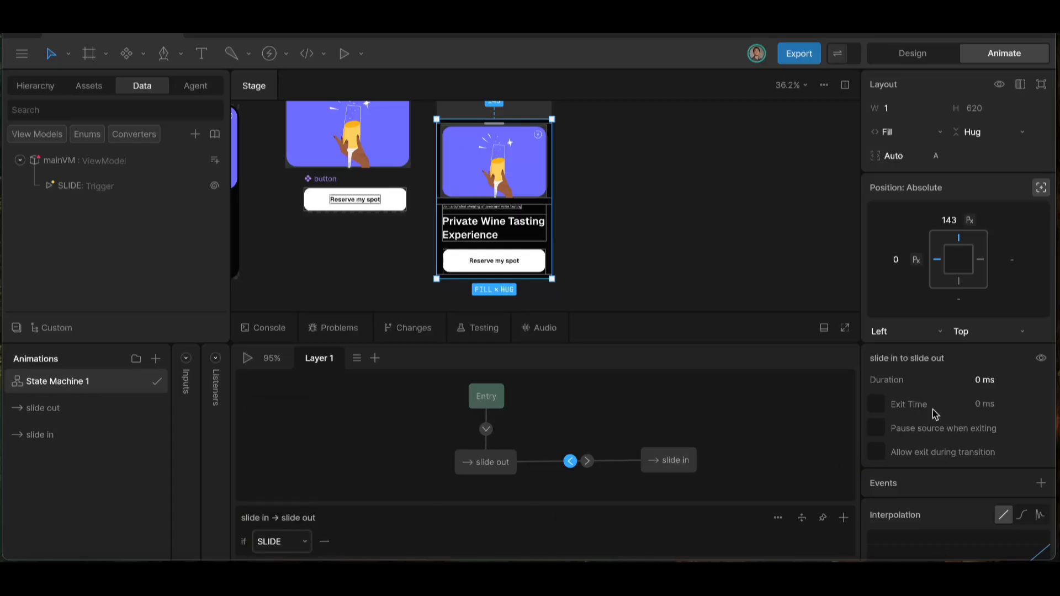
- Set the slide in to slide out transition's duration to 350 ms and its interpolation to a cubic curve
{"action": "left_click", "coordinate": [984, 379]}
{"action": "key", "text": "BackSpace"}
{"action": "type", "text": "350"}
{"action": "key", "text": "Return"}
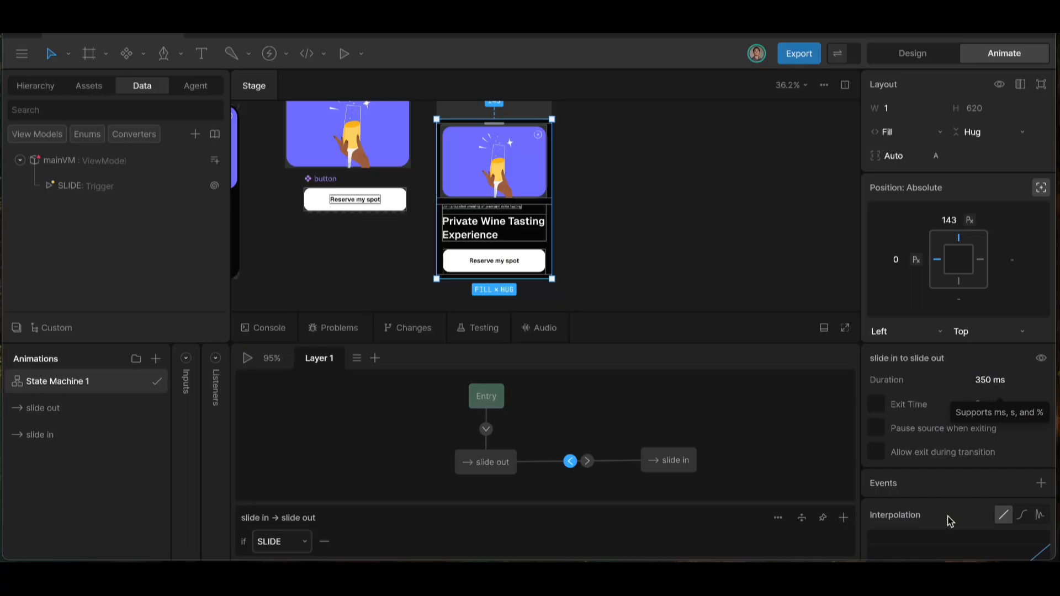
{"action": "scroll", "coordinate": [946, 519], "scroll_direction": "down", "scroll_amount": 2}
{"action": "left_click", "coordinate": [1021, 433]}
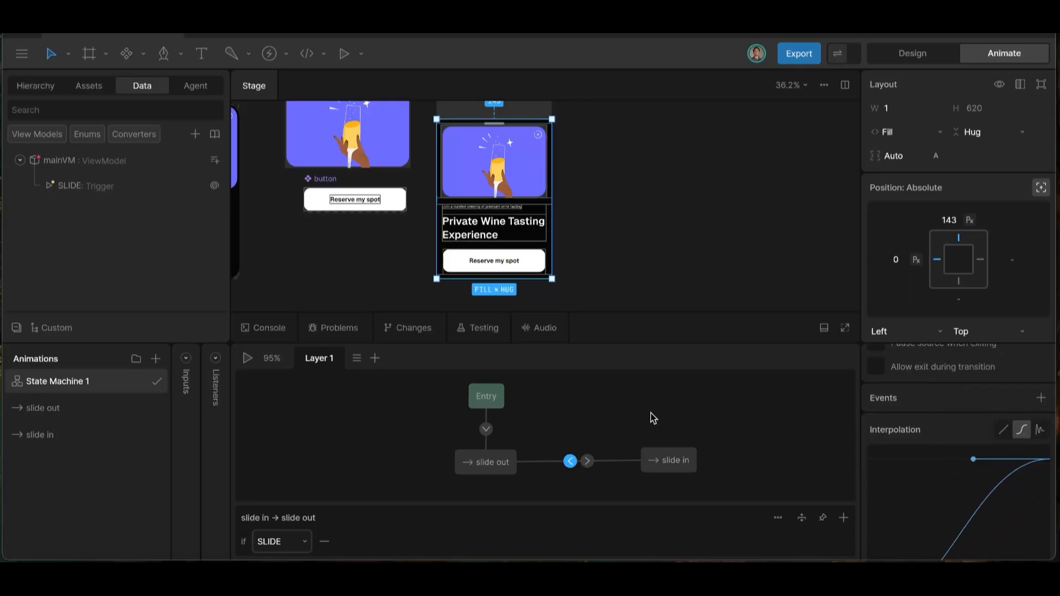
- Play the state machine, fire SLIDE repeatedly to test the sheet moving both ways, and stop playback
{"action": "key", "text": "space"}
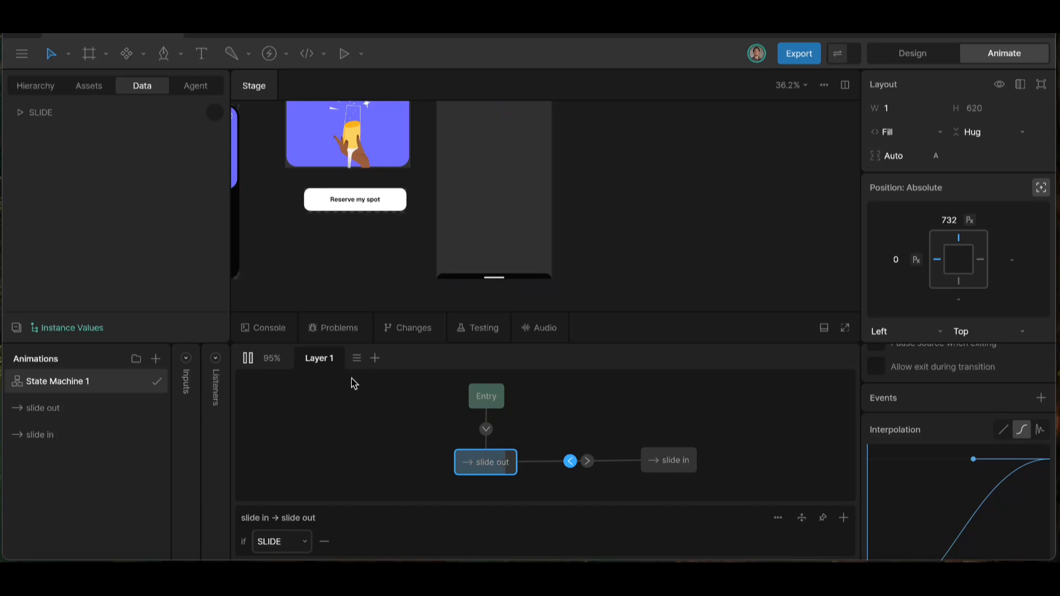
{"action": "left_click", "coordinate": [213, 113]}
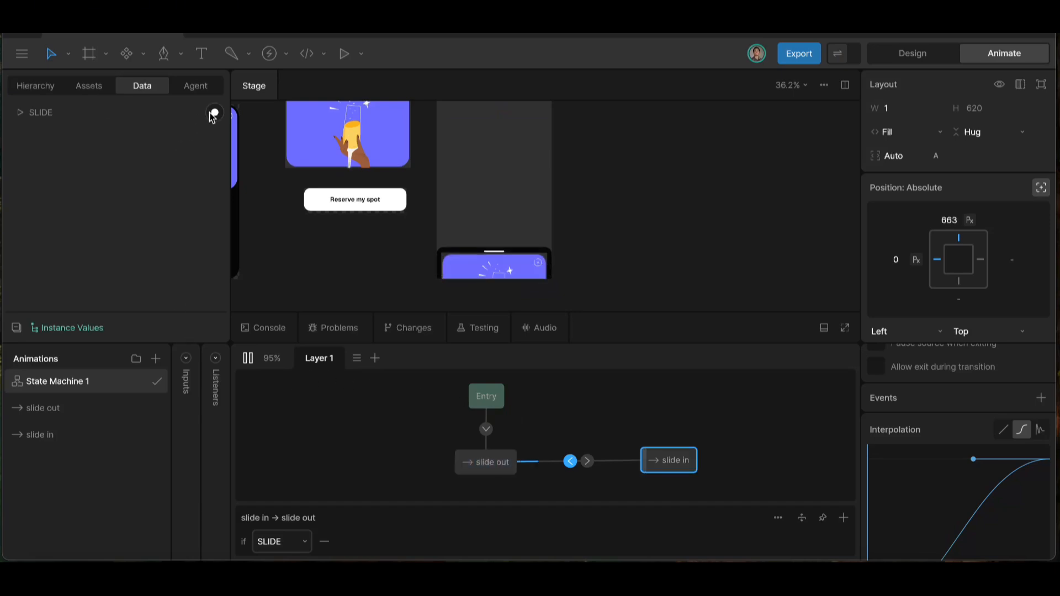
{"action": "left_click", "coordinate": [213, 114]}
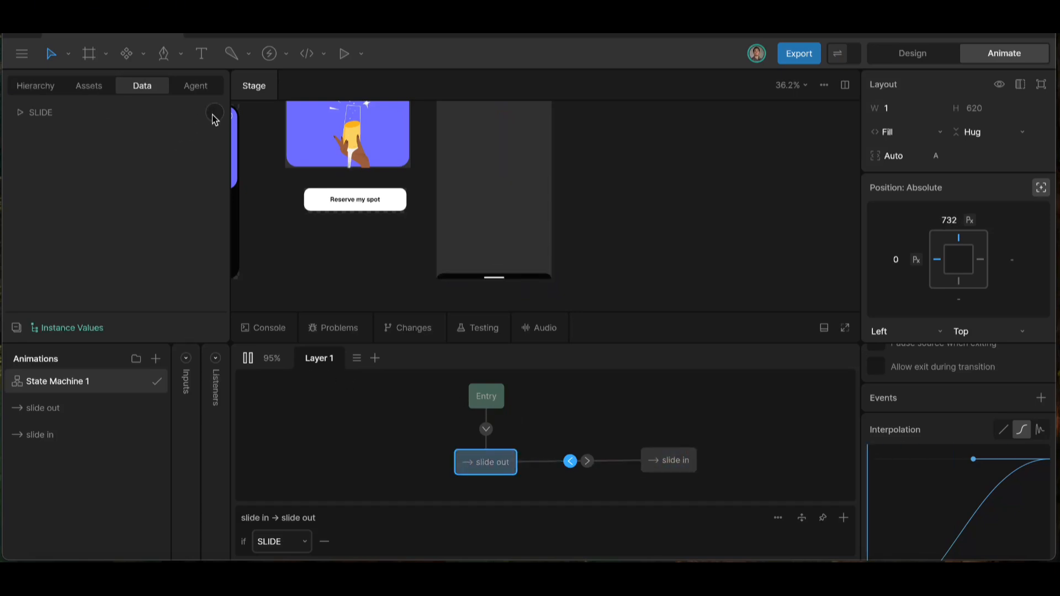
{"action": "left_click", "coordinate": [214, 113]}
{"action": "left_click", "coordinate": [213, 113]}
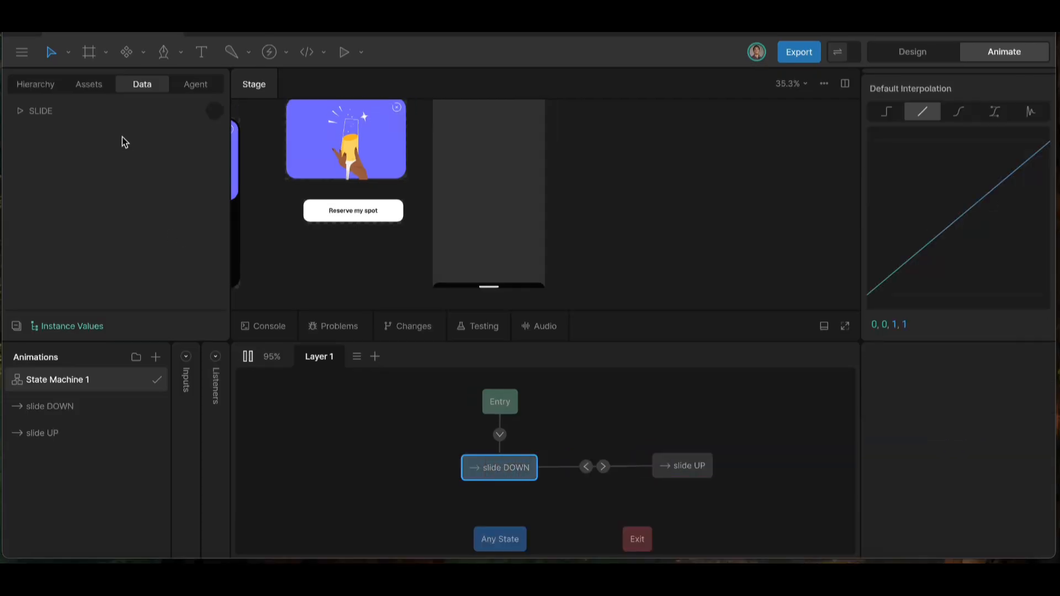
{"action": "left_click", "coordinate": [213, 114]}
{"action": "left_click", "coordinate": [213, 114]}
{"action": "left_click", "coordinate": [214, 113]}
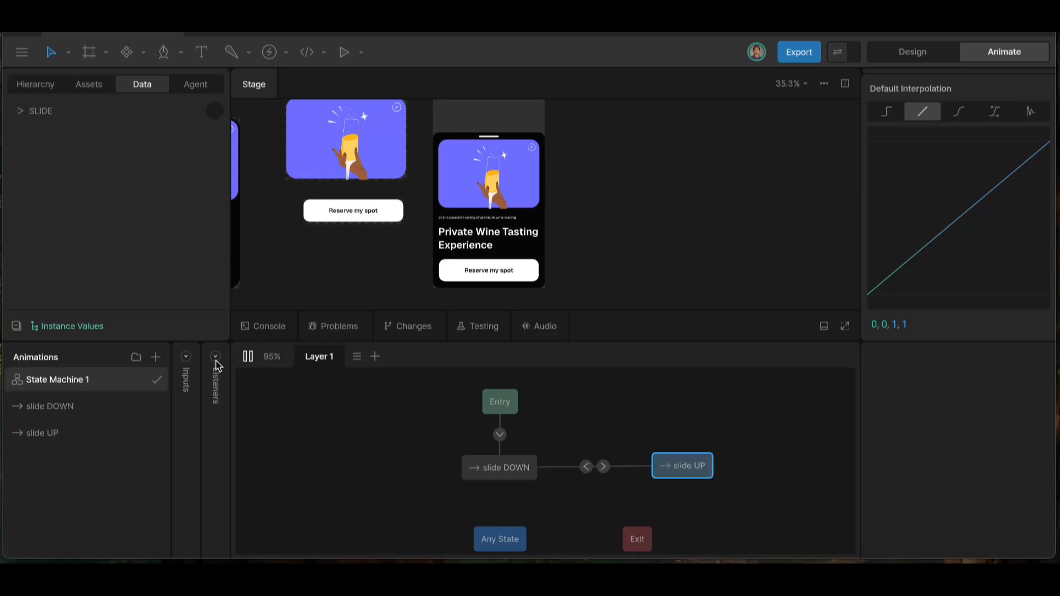
{"action": "left_click", "coordinate": [24, 84]}
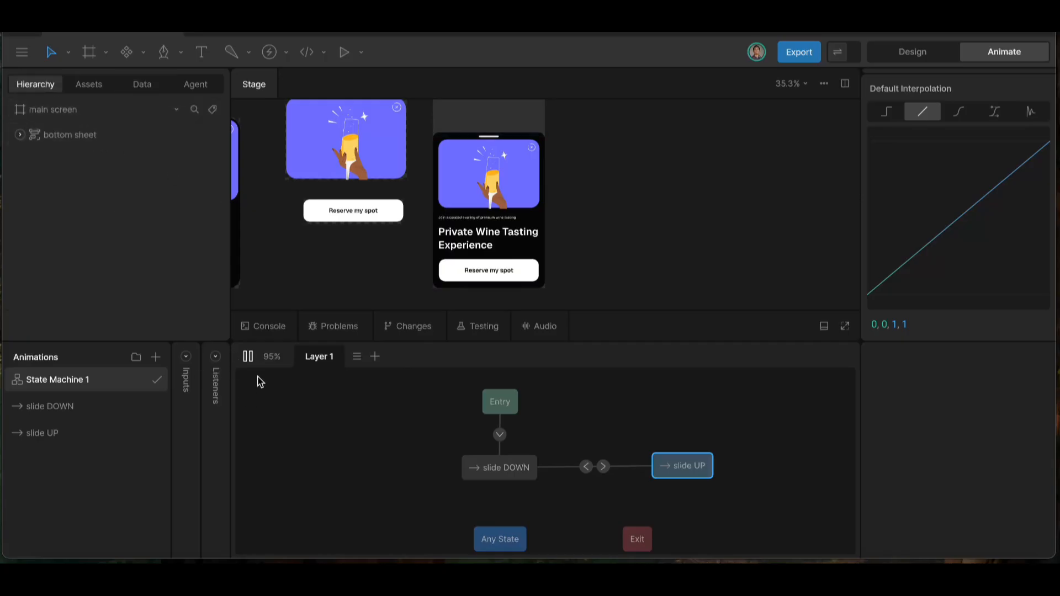
{"action": "left_click", "coordinate": [248, 359]}
- Add a blank listener targeting the bottom sheet layout and set its event to Pointer Drag
{"action": "left_click", "coordinate": [215, 359]}
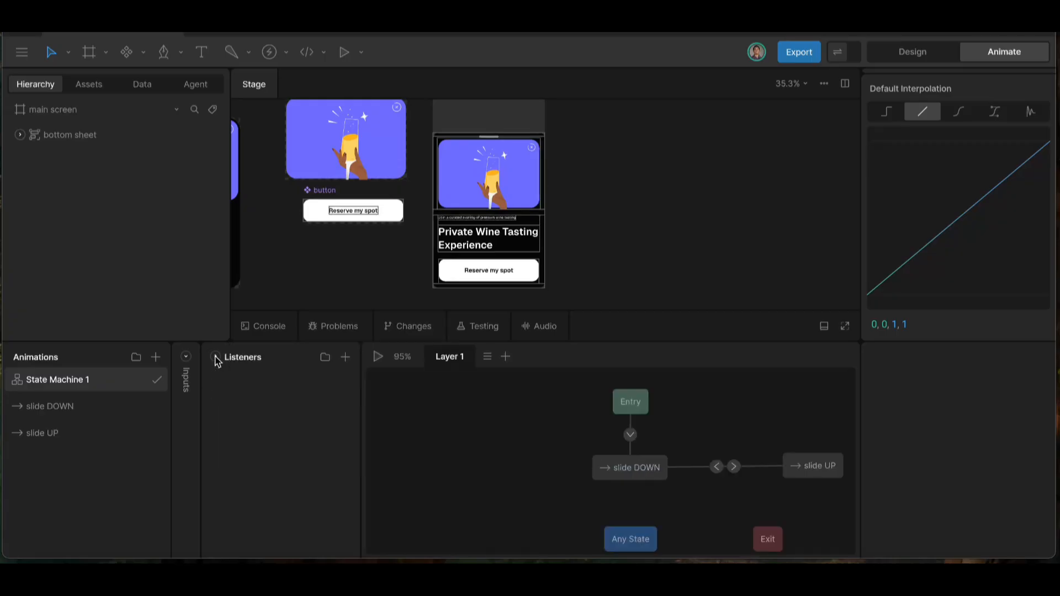
{"action": "left_click", "coordinate": [79, 136]}
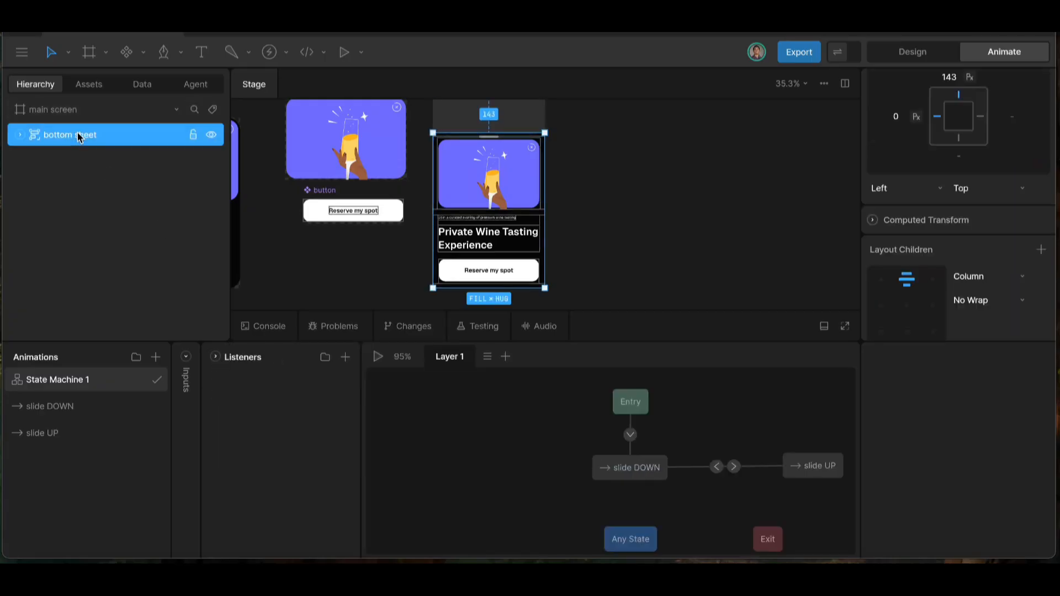
{"action": "left_click", "coordinate": [344, 358]}
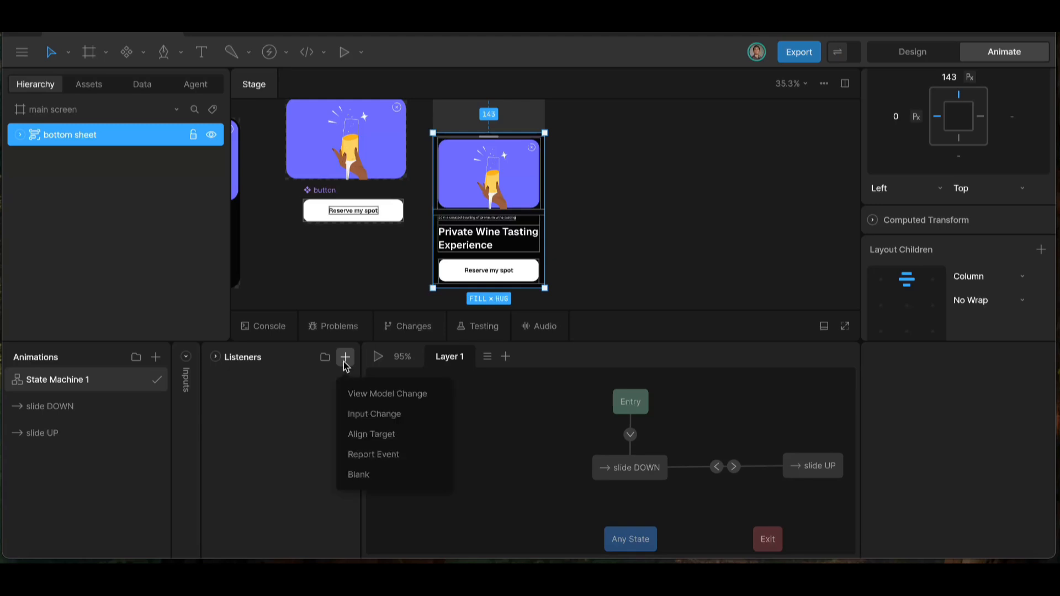
{"action": "left_click", "coordinate": [388, 479]}
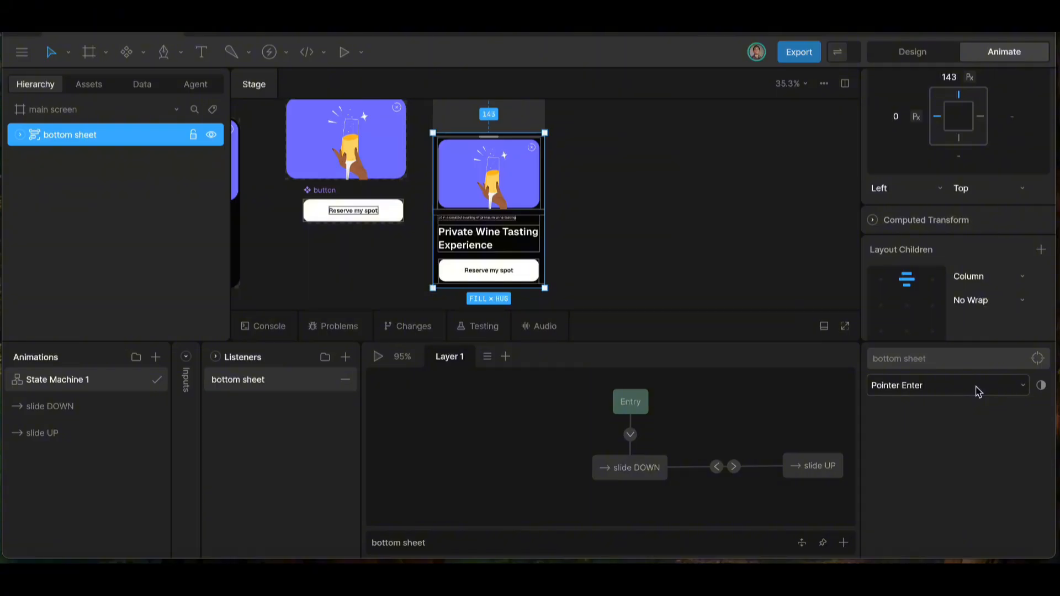
{"action": "left_click", "coordinate": [977, 388]}
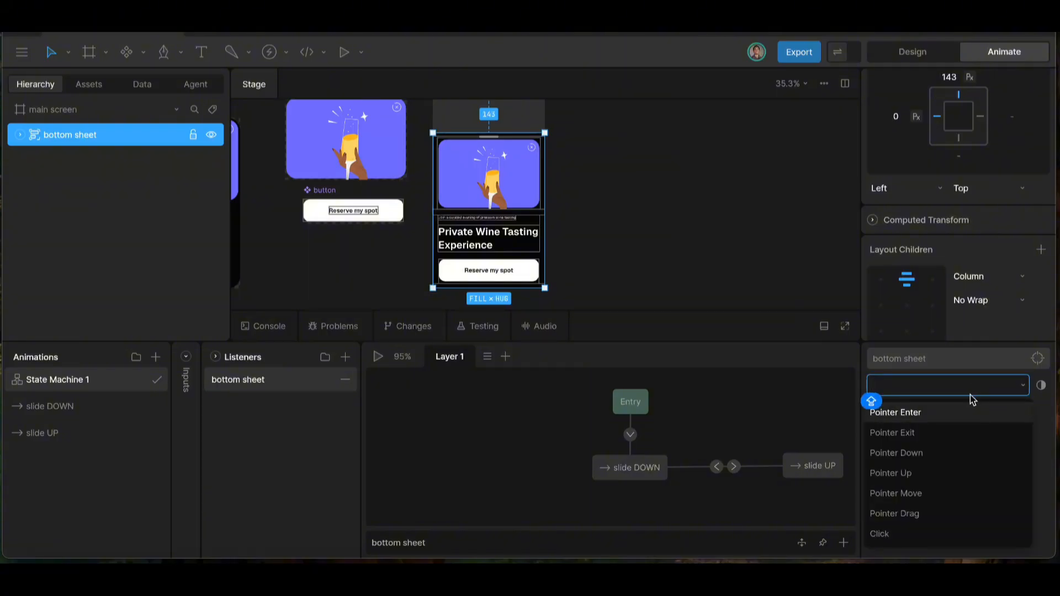
{"action": "left_click", "coordinate": [919, 515]}
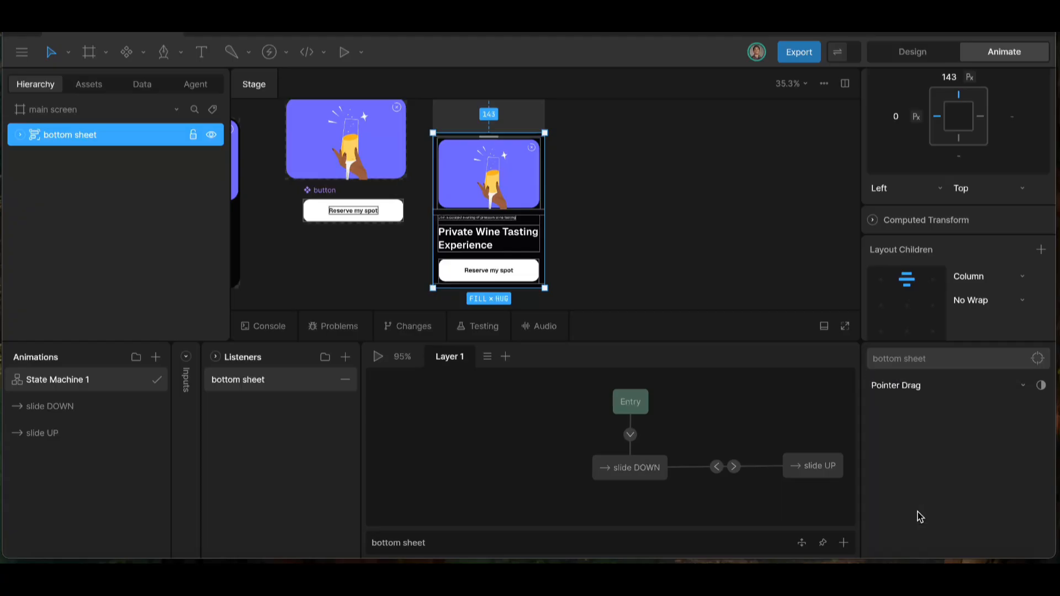
- Add a View Model Change action to the bottom sheet listener that sets the SLIDE trigger
{"action": "left_click", "coordinate": [841, 544]}
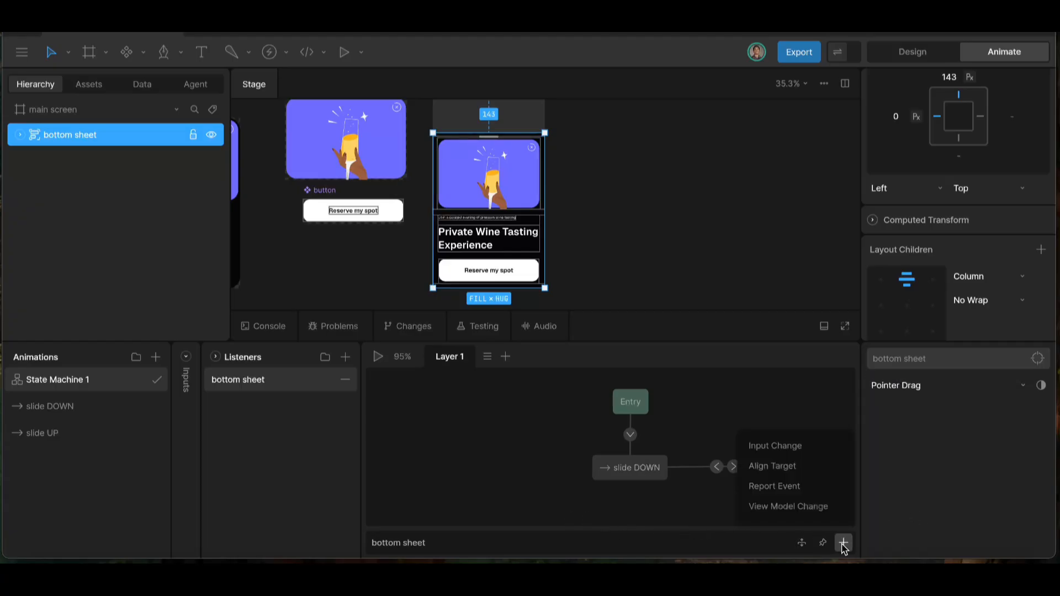
{"action": "left_click", "coordinate": [787, 506]}
{"action": "left_click", "coordinate": [415, 538]}
{"action": "left_click", "coordinate": [415, 508]}
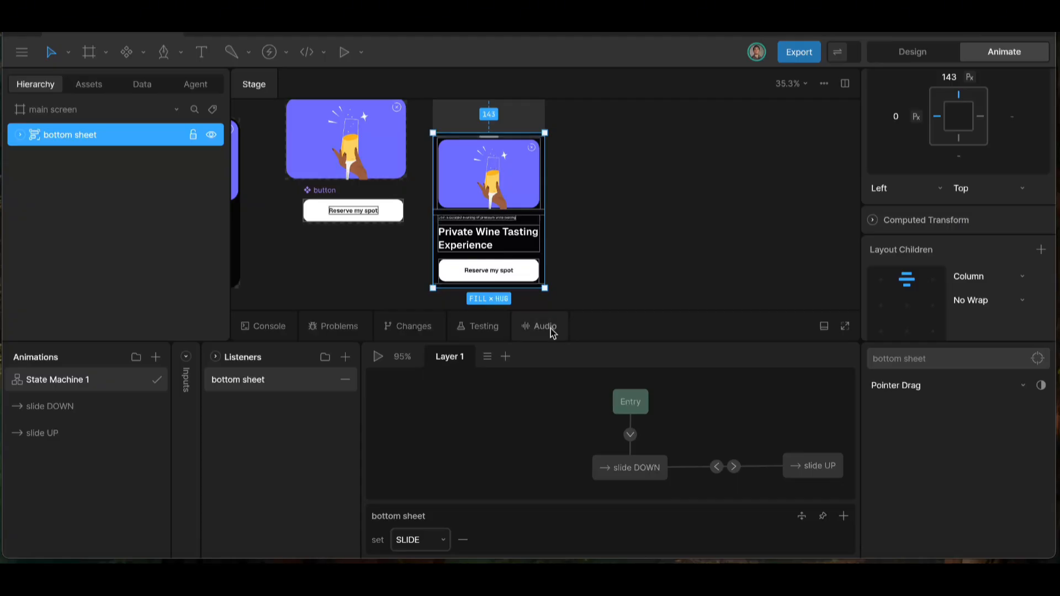
- Play the state machine and swipe the bottom sheet up and down by its handle to test the listener
{"action": "left_click", "coordinate": [378, 357]}
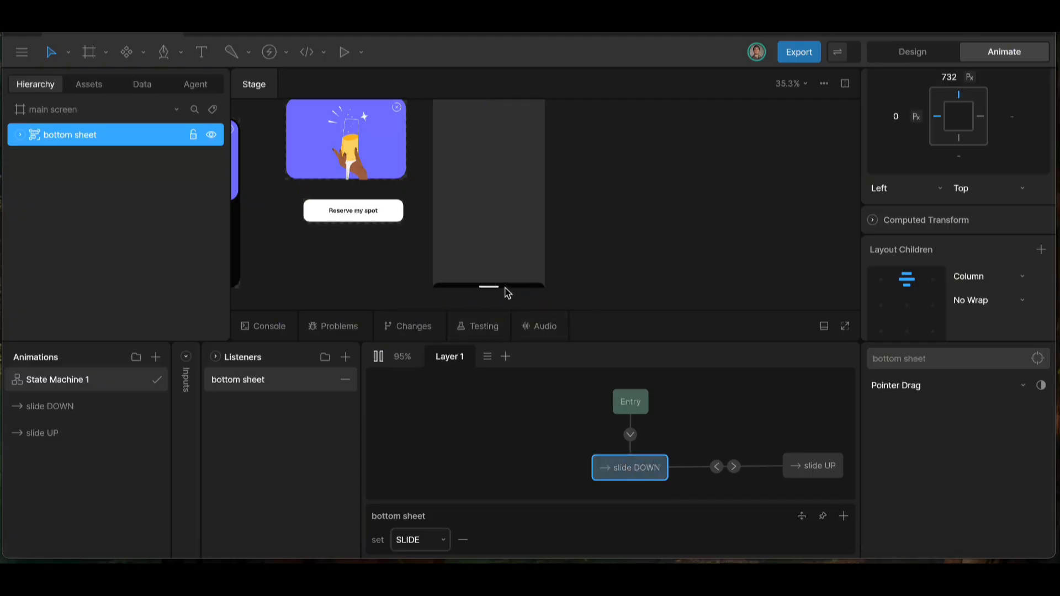
{"action": "left_click_drag", "start_coordinate": [501, 288], "coordinate": [499, 215]}
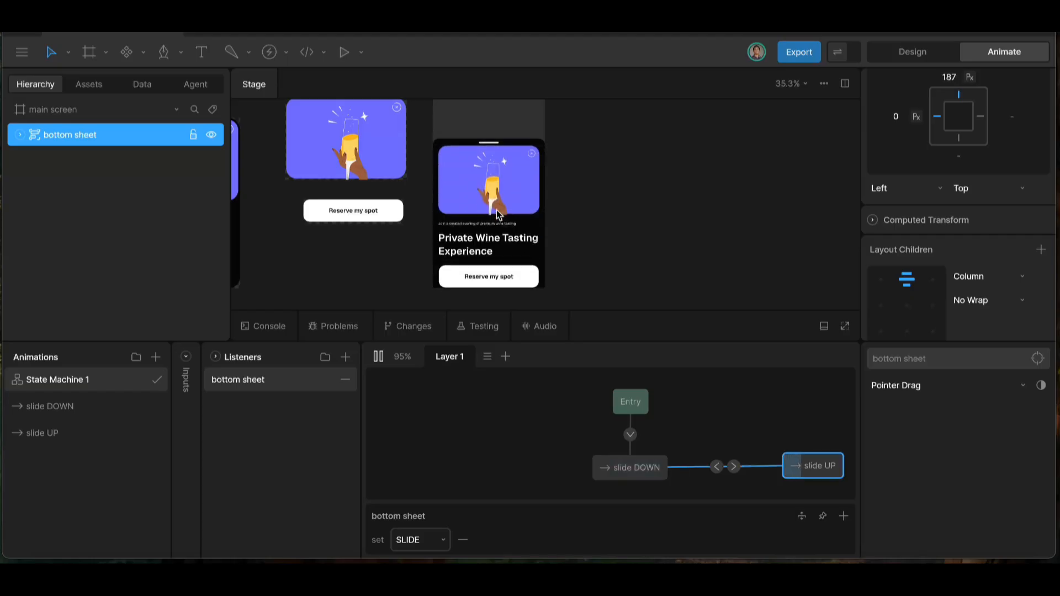
{"action": "left_click_drag", "start_coordinate": [497, 145], "coordinate": [495, 241]}
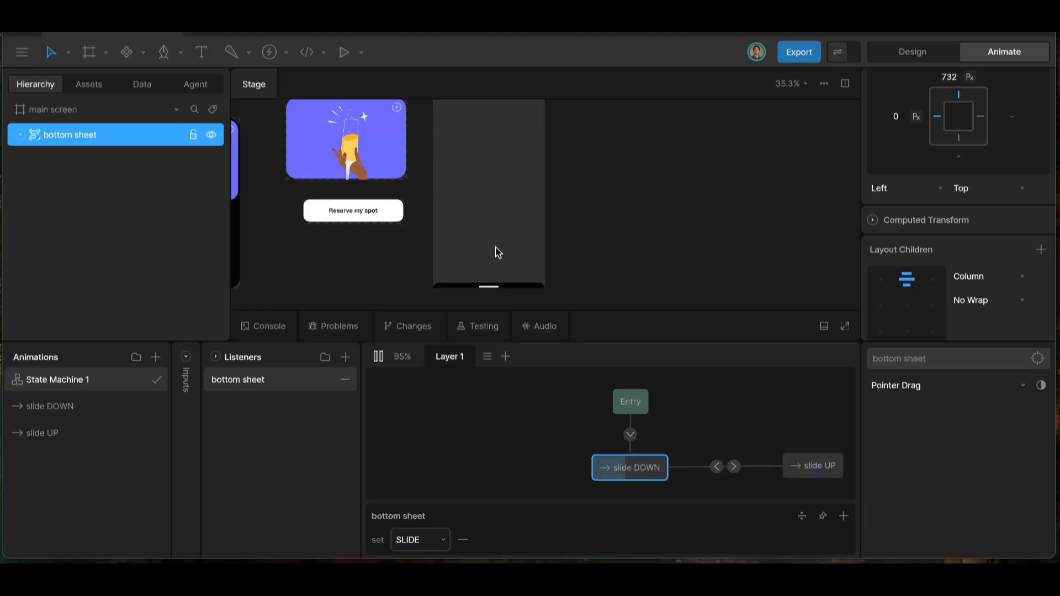
{"action": "left_click_drag", "start_coordinate": [497, 287], "coordinate": [494, 223]}
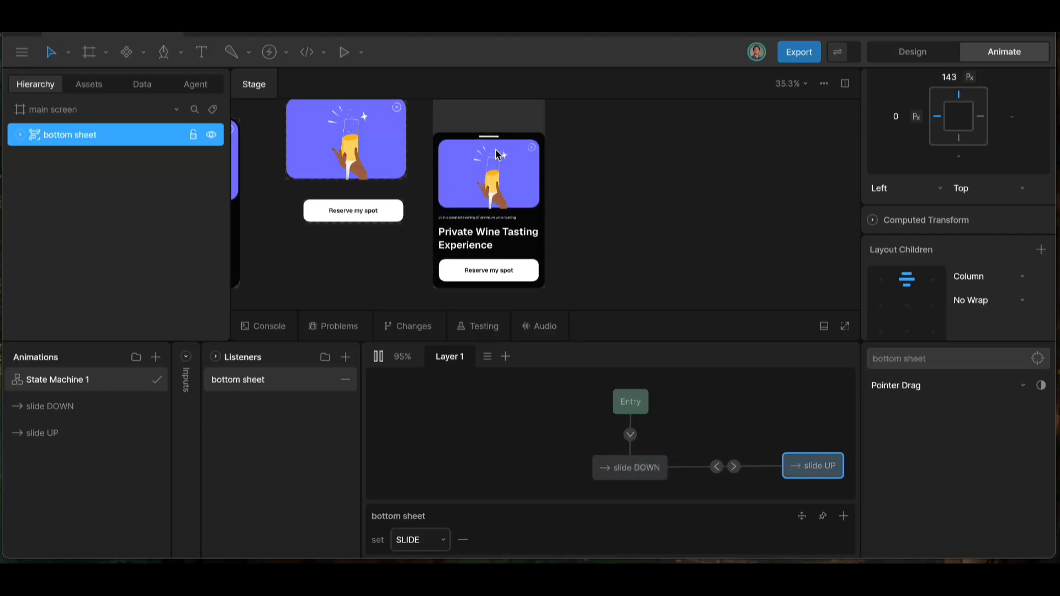
{"action": "left_click_drag", "start_coordinate": [499, 166], "coordinate": [494, 225]}
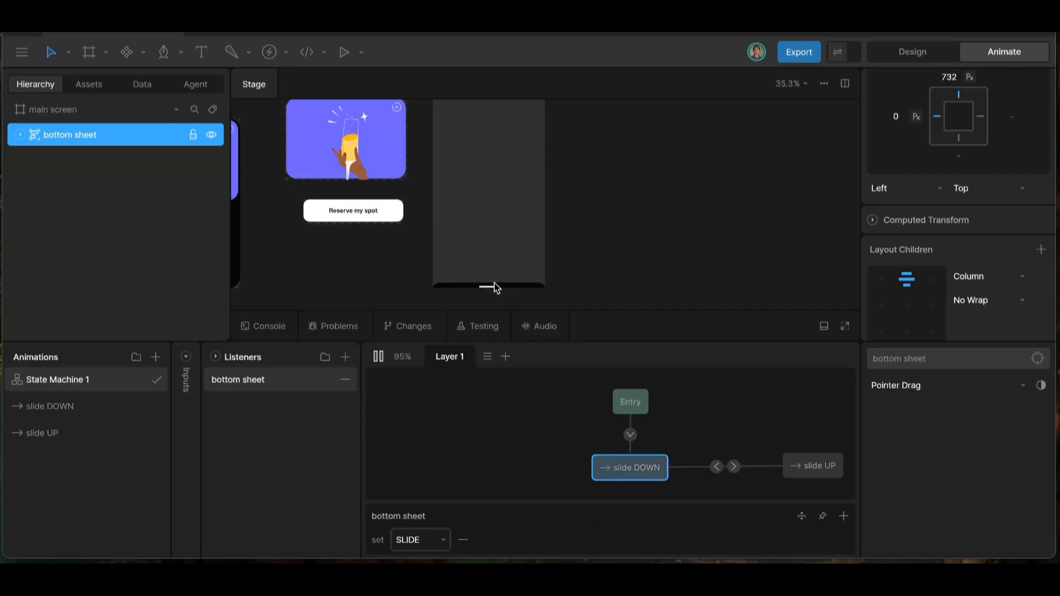
{"action": "left_click_drag", "start_coordinate": [495, 287], "coordinate": [496, 212]}
{"action": "left_click_drag", "start_coordinate": [499, 143], "coordinate": [494, 221]}
{"action": "left_click_drag", "start_coordinate": [489, 287], "coordinate": [485, 166]}
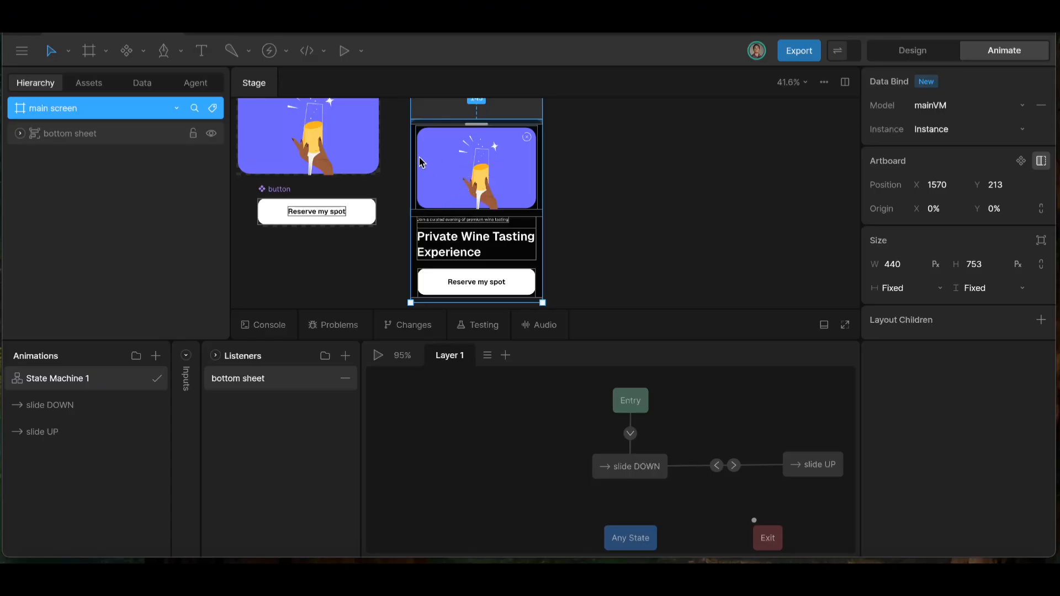
- Make the illustration component the active artboard and collapse its hand/glass group in the hierarchy
{"action": "scroll", "coordinate": [420, 160], "scroll_direction": "up", "scroll_amount": 2}
{"action": "scroll", "coordinate": [420, 159], "scroll_direction": "left", "scroll_amount": 2}
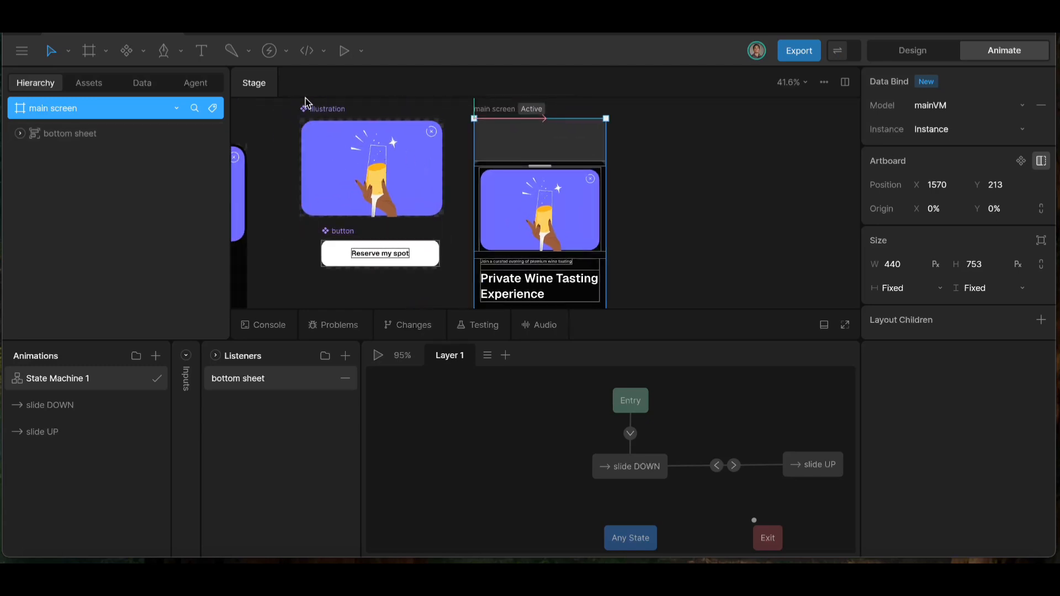
{"action": "scroll", "coordinate": [324, 116], "scroll_direction": "up", "scroll_amount": 3}
{"action": "left_click", "coordinate": [319, 113]}
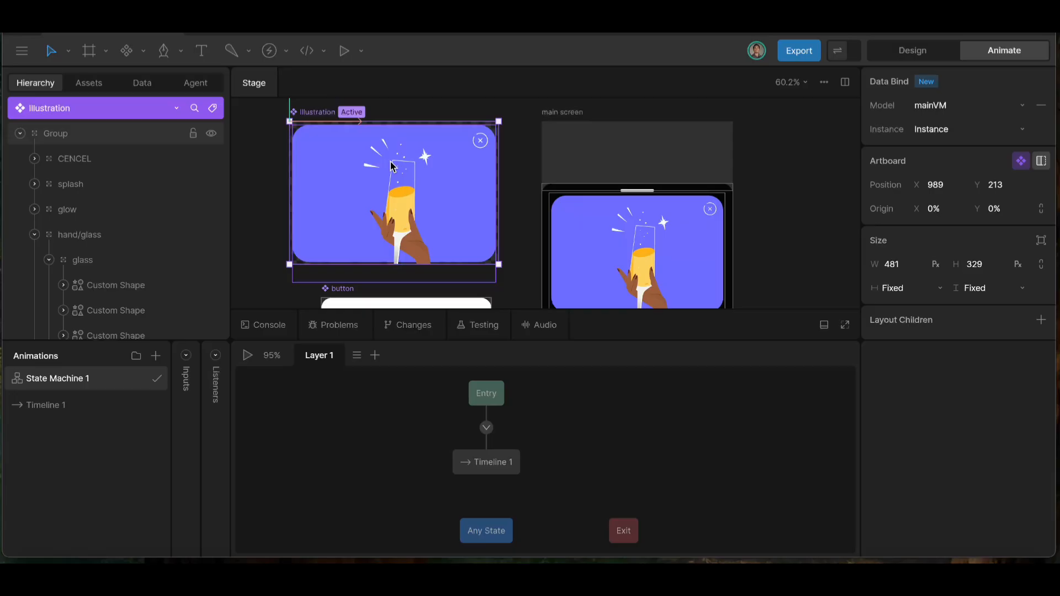
{"action": "scroll", "coordinate": [393, 166], "scroll_direction": "up", "scroll_amount": 2}
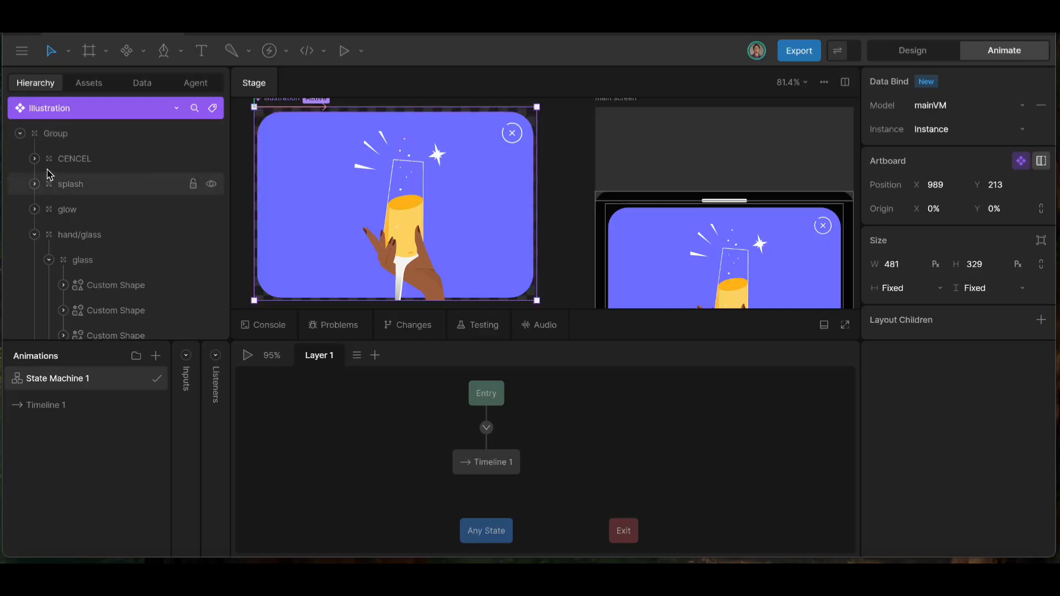
{"action": "left_click", "coordinate": [35, 237]}
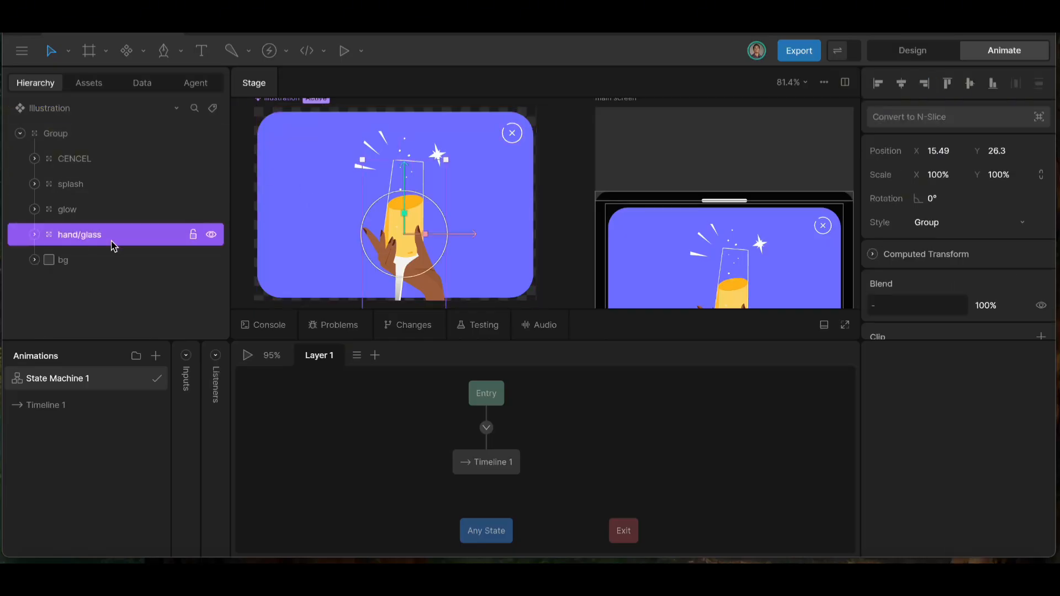
- Select the CENCEL, splash, glow and hand/glass groups in turn to examine which part of the illustration each covers
{"action": "left_click", "coordinate": [79, 161]}
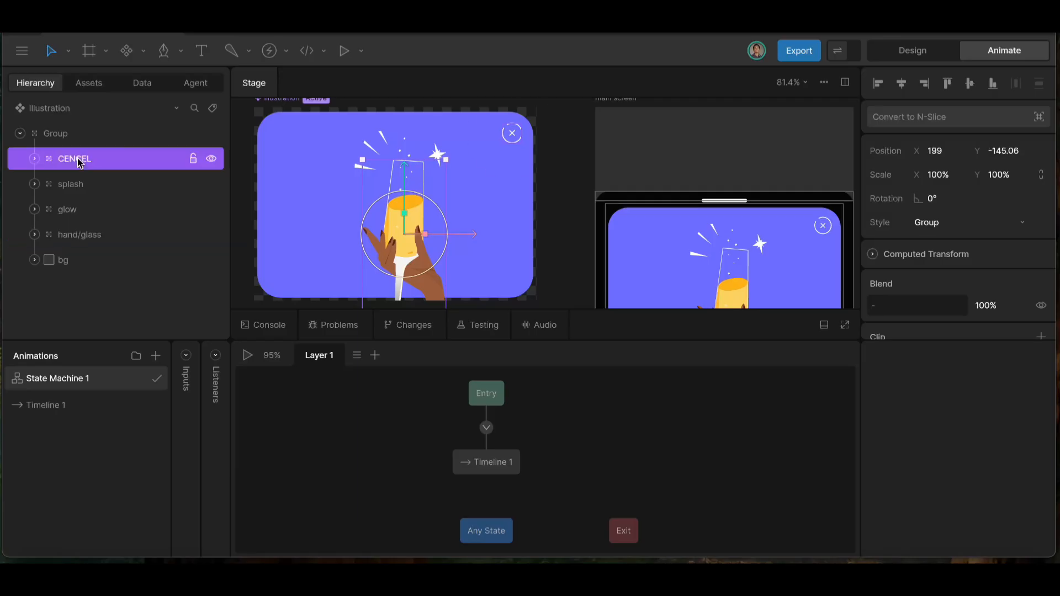
{"action": "left_click", "coordinate": [80, 188]}
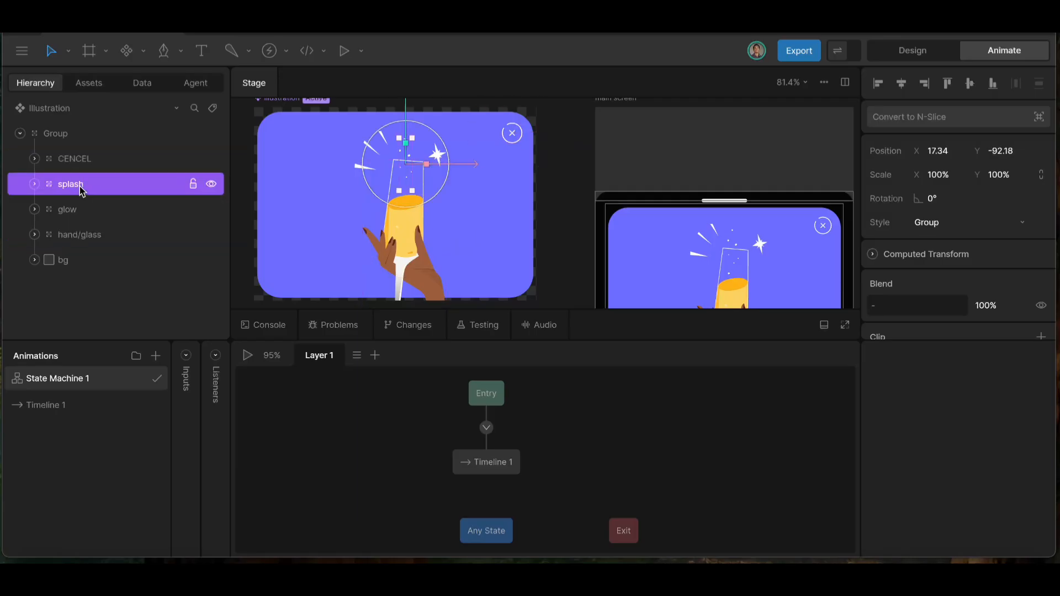
{"action": "left_click", "coordinate": [81, 211]}
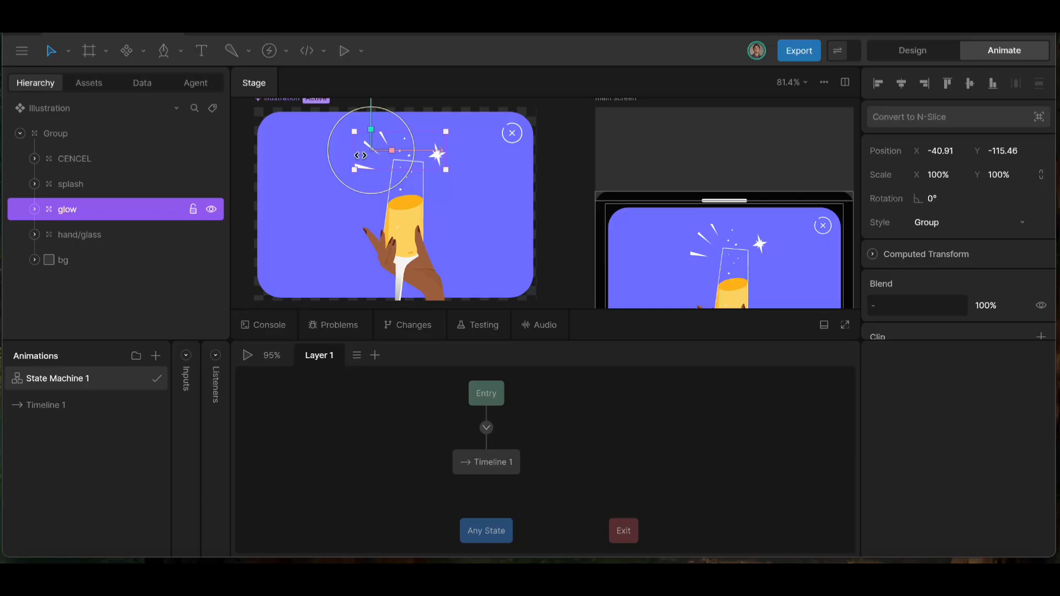
{"action": "left_click", "coordinate": [110, 238]}
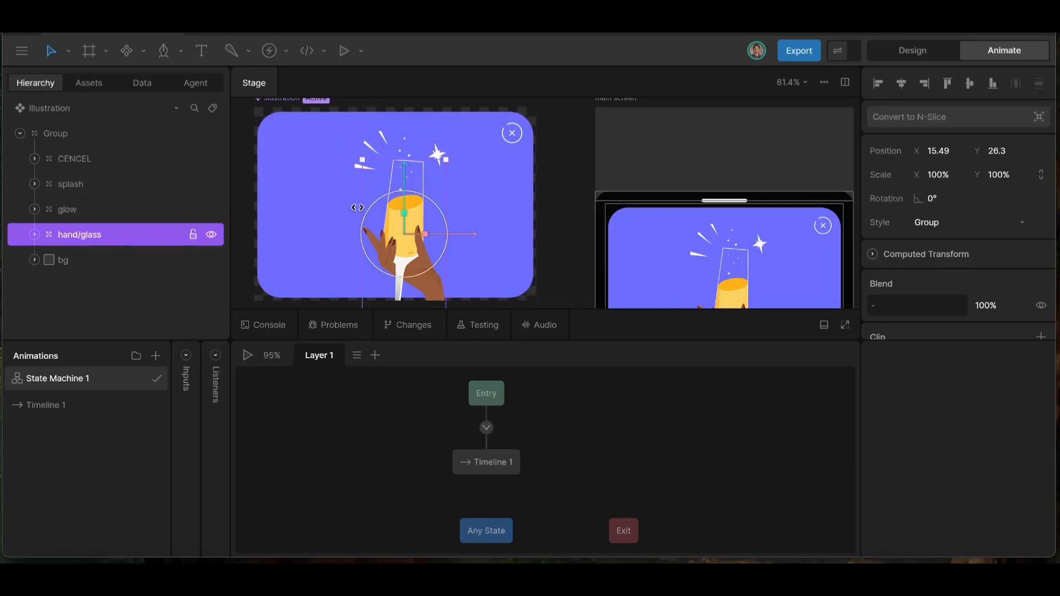
- Open the illustration's Timeline 1 for editing and set its duration to 3 seconds
{"action": "left_click", "coordinate": [87, 257]}
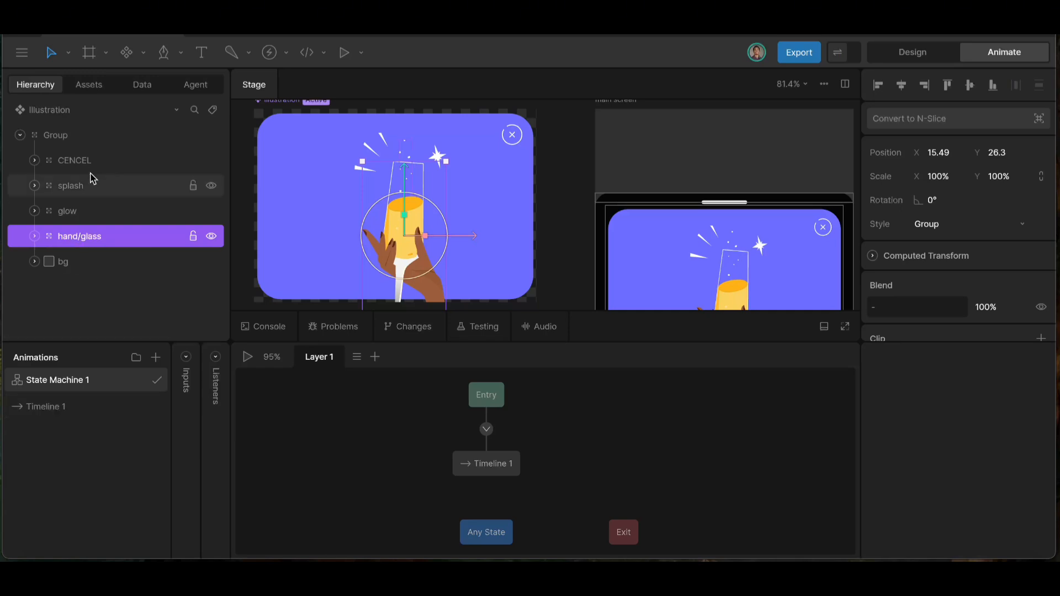
{"action": "left_click", "coordinate": [67, 406]}
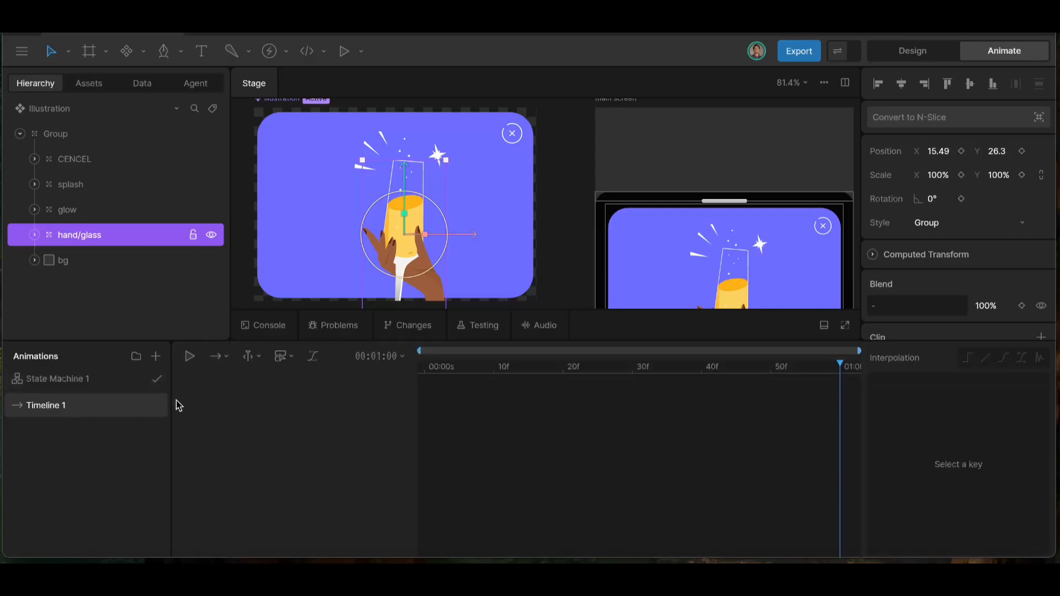
{"action": "left_click", "coordinate": [380, 355]}
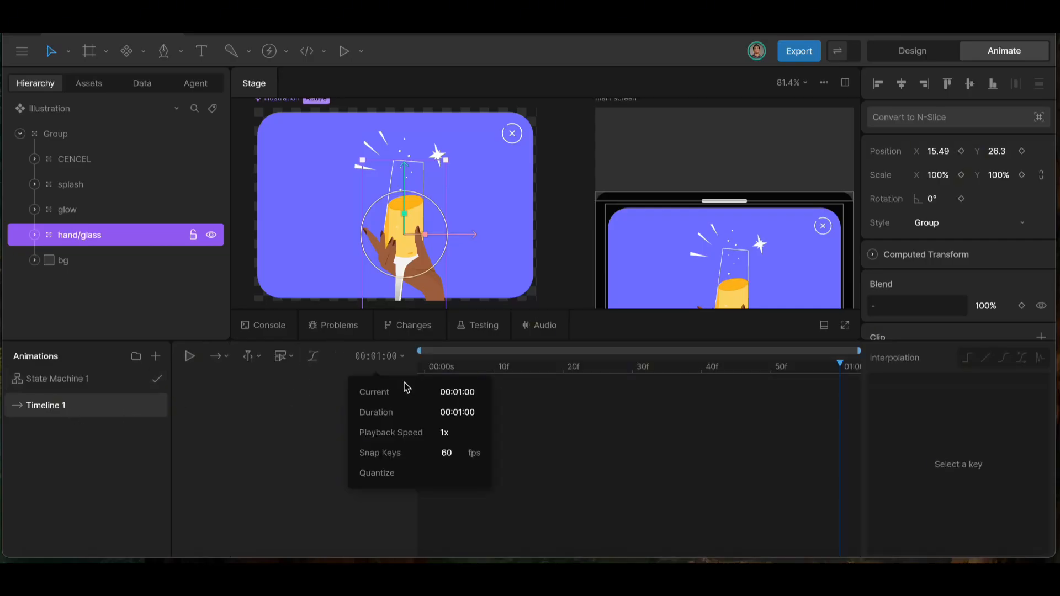
{"action": "left_click", "coordinate": [470, 411]}
{"action": "type", "text": "3"}
{"action": "key", "text": "Return"}
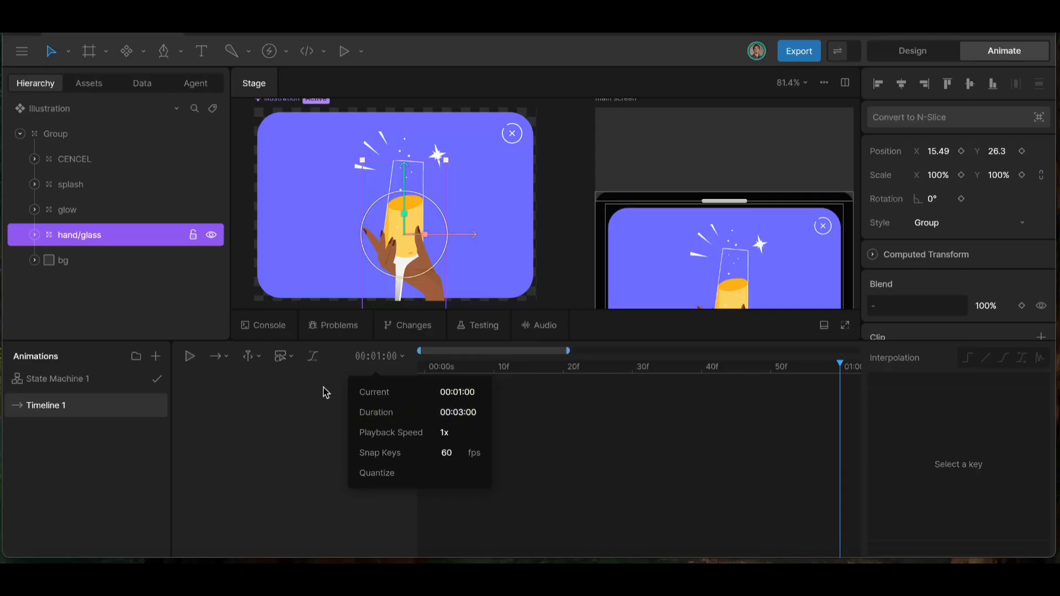
- Set Timeline 1 to loop its playback and enable its work area
{"action": "left_click", "coordinate": [228, 357]}
{"action": "left_click", "coordinate": [258, 467]}
{"action": "left_click", "coordinate": [238, 415]}
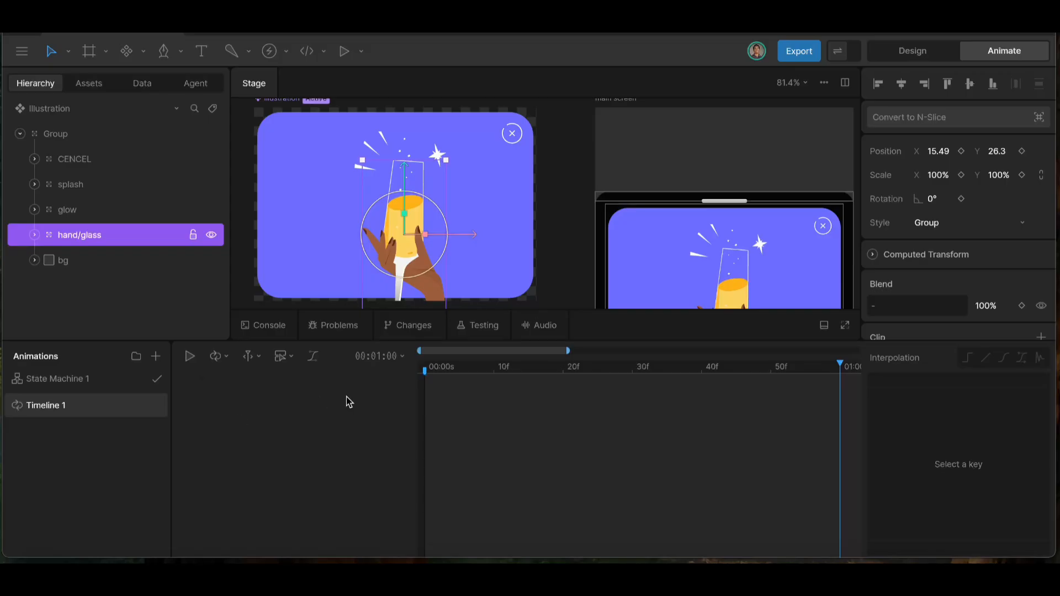
{"action": "scroll", "coordinate": [568, 393], "scroll_direction": "up", "scroll_amount": 3}
{"action": "scroll", "coordinate": [571, 396], "scroll_direction": "up", "scroll_amount": 5}
{"action": "scroll", "coordinate": [546, 405], "scroll_direction": "down", "scroll_amount": 10}
{"action": "scroll", "coordinate": [546, 405], "scroll_direction": "down", "scroll_amount": 1}
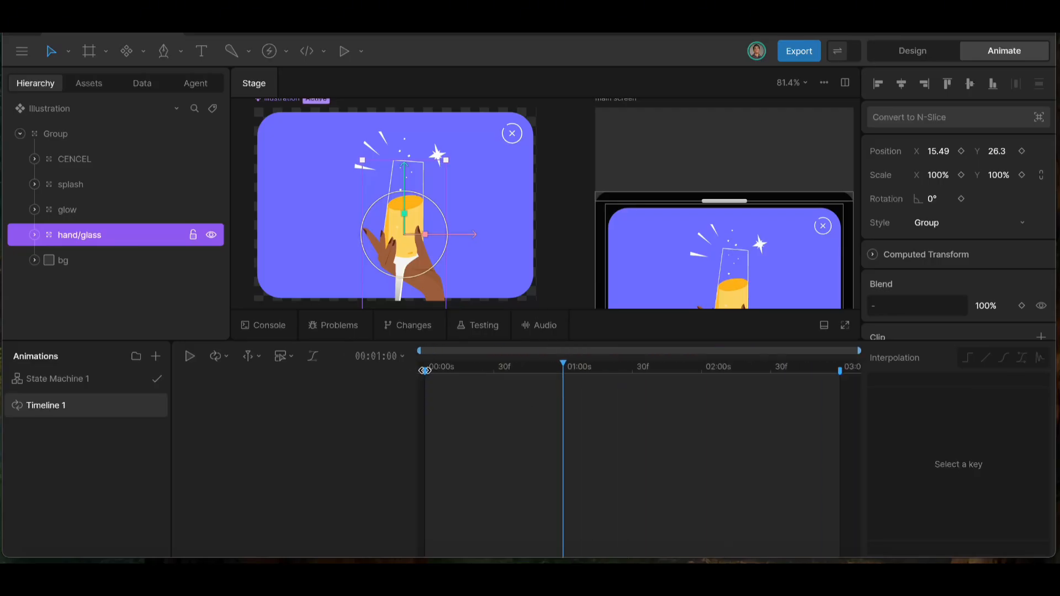
- Limit Timeline 1's work area to the range from 00:01:00 to 00:02:00
{"action": "left_click_drag", "start_coordinate": [426, 370], "coordinate": [543, 385]}
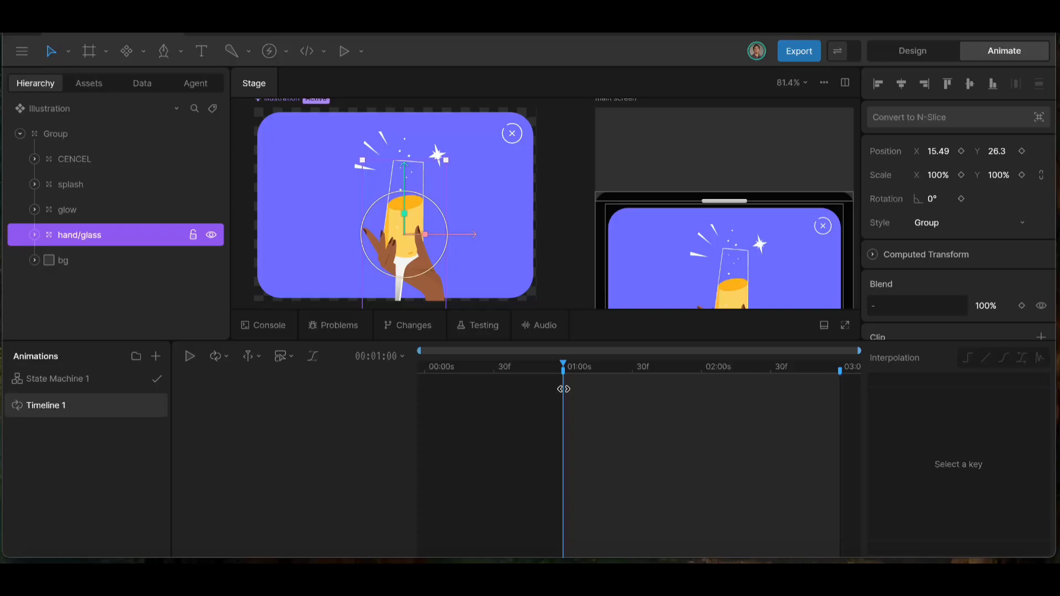
{"action": "mouse_move", "coordinate": [839, 368]}
{"action": "left_mouse_down"}
{"action": "mouse_move", "coordinate": [710, 368]}
{"action": "mouse_move", "coordinate": [702, 380]}
{"action": "left_mouse_up"}
{"action": "scroll", "coordinate": [717, 391], "scroll_direction": "up", "scroll_amount": 3}
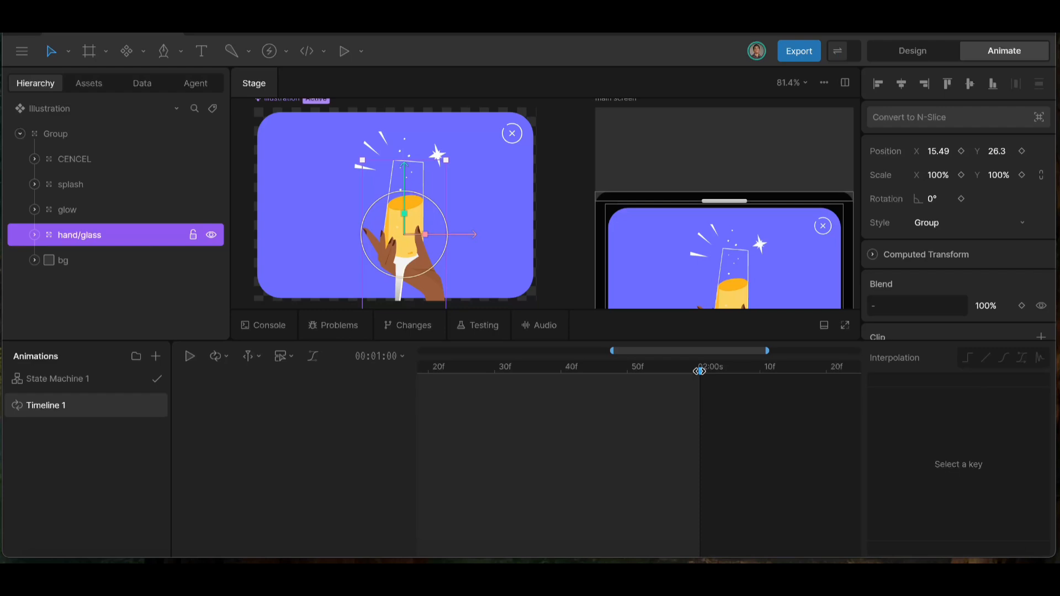
{"action": "scroll", "coordinate": [655, 400], "scroll_direction": "down", "scroll_amount": 3}
{"action": "scroll", "coordinate": [656, 402], "scroll_direction": "down", "scroll_amount": 1}
{"action": "scroll", "coordinate": [565, 403], "scroll_direction": "up", "scroll_amount": 3}
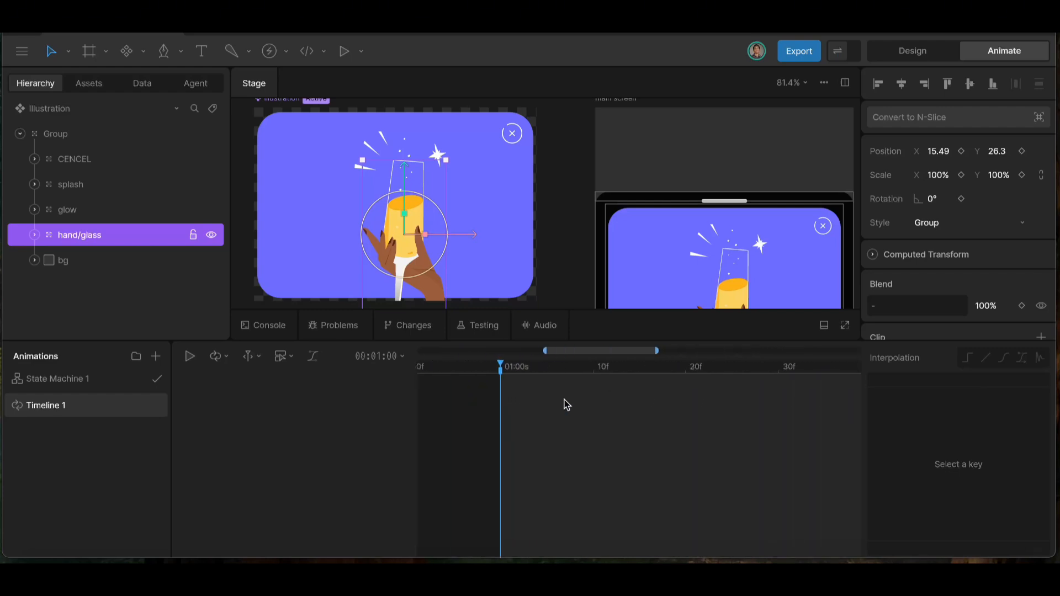
{"action": "scroll", "coordinate": [528, 405], "scroll_direction": "down", "scroll_amount": 4}
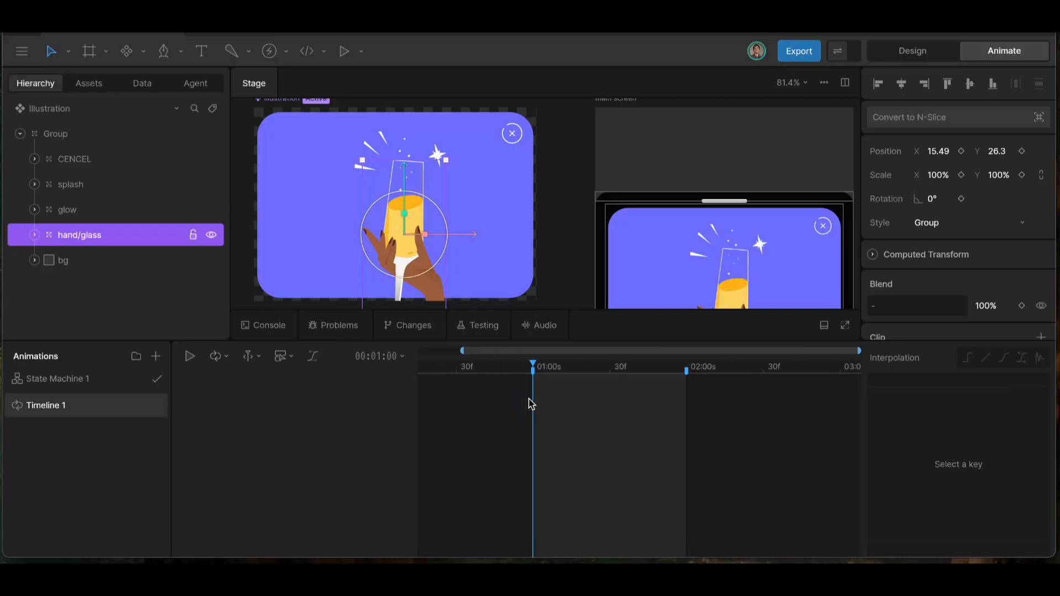
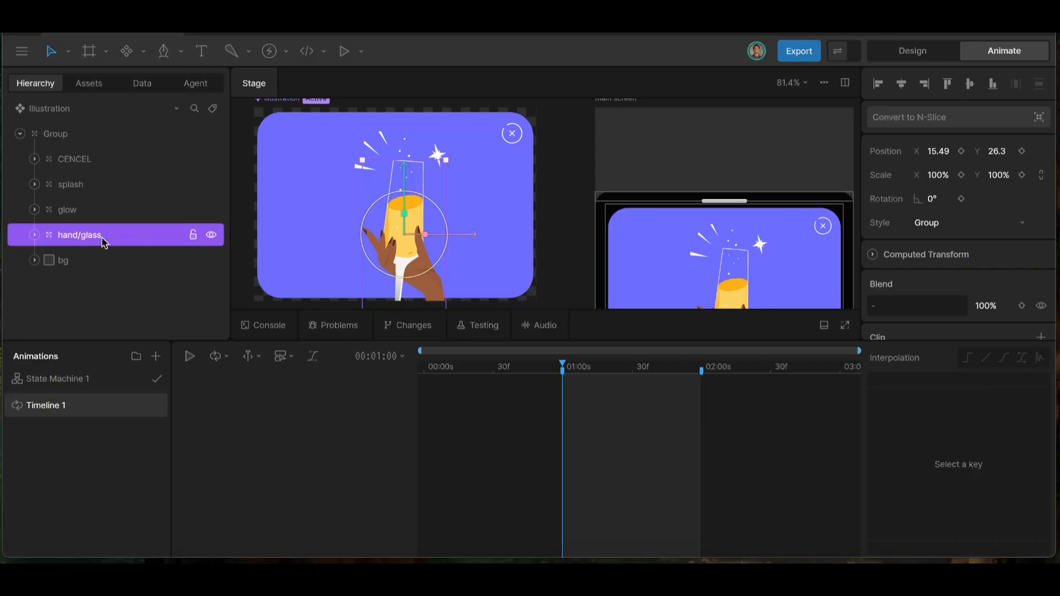
- In Design mode, use Freeze to move the hand/glass group's origin to the base of the forearm, at about X 71.5, Y 140
{"action": "left_click", "coordinate": [97, 213]}
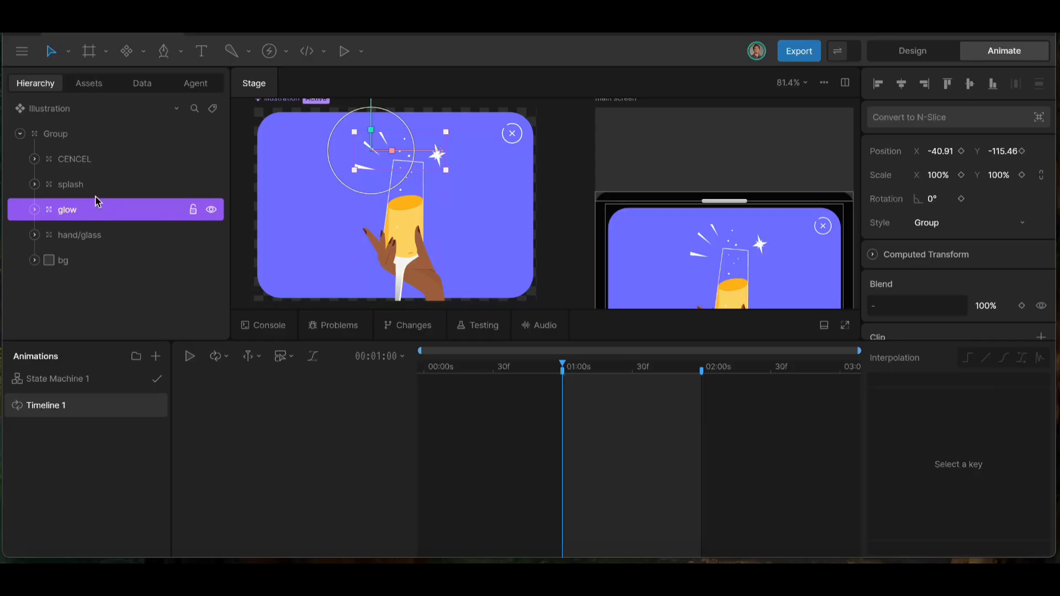
{"action": "left_click", "coordinate": [97, 185]}
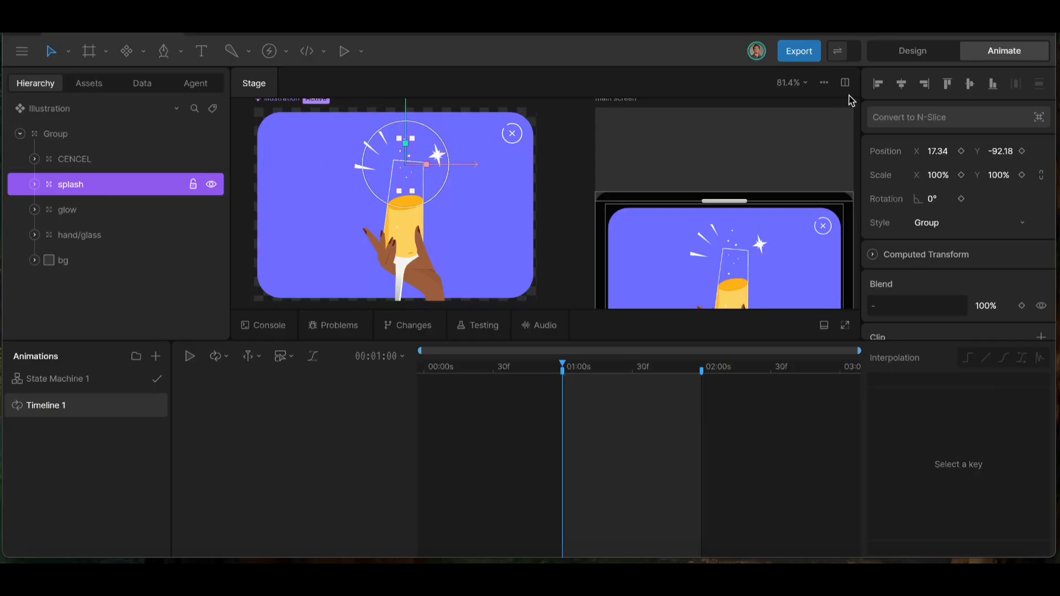
{"action": "left_click", "coordinate": [887, 55]}
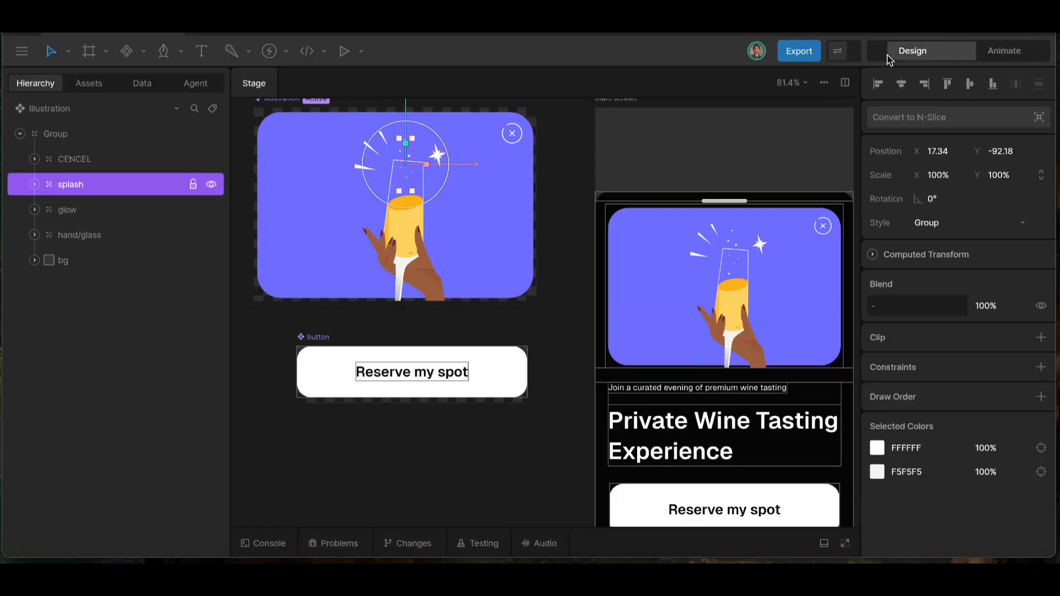
{"action": "left_click", "coordinate": [92, 233]}
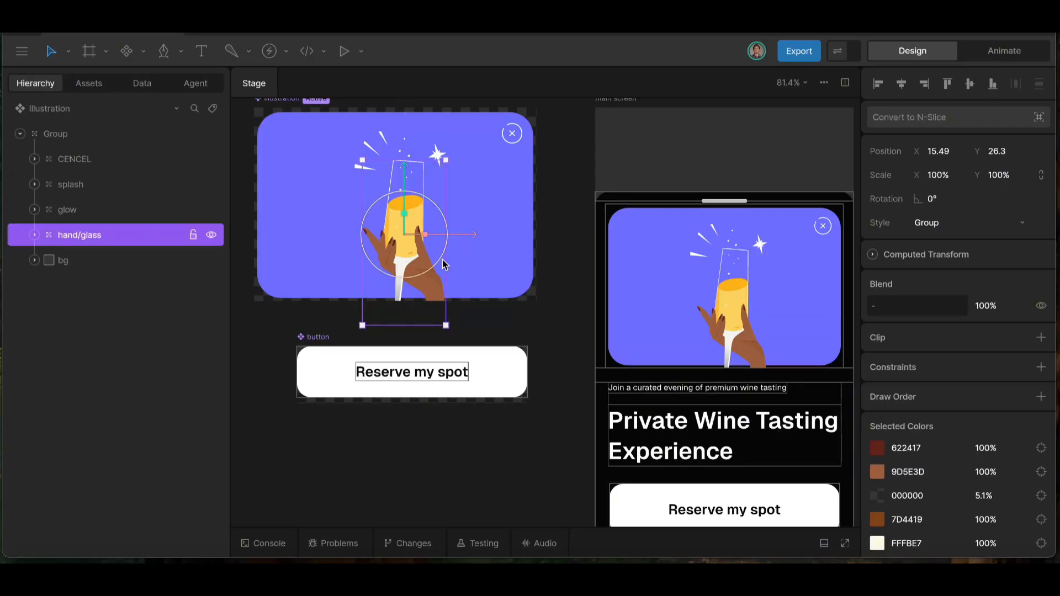
{"action": "key", "text": "y"}
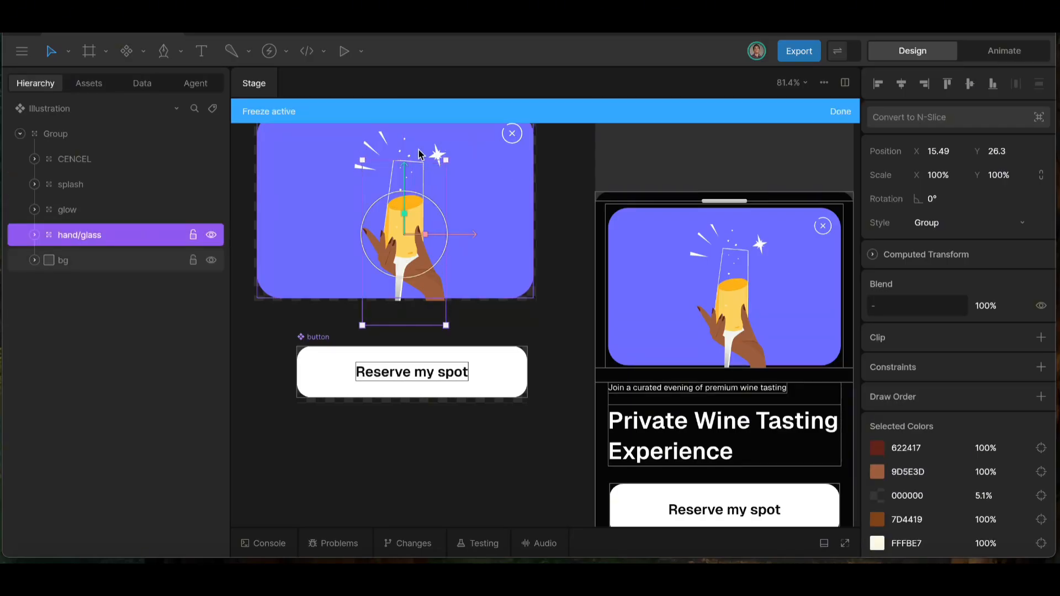
{"action": "left_click_drag", "start_coordinate": [407, 171], "coordinate": [402, 250]}
{"action": "left_click_drag", "start_coordinate": [474, 301], "coordinate": [509, 294]}
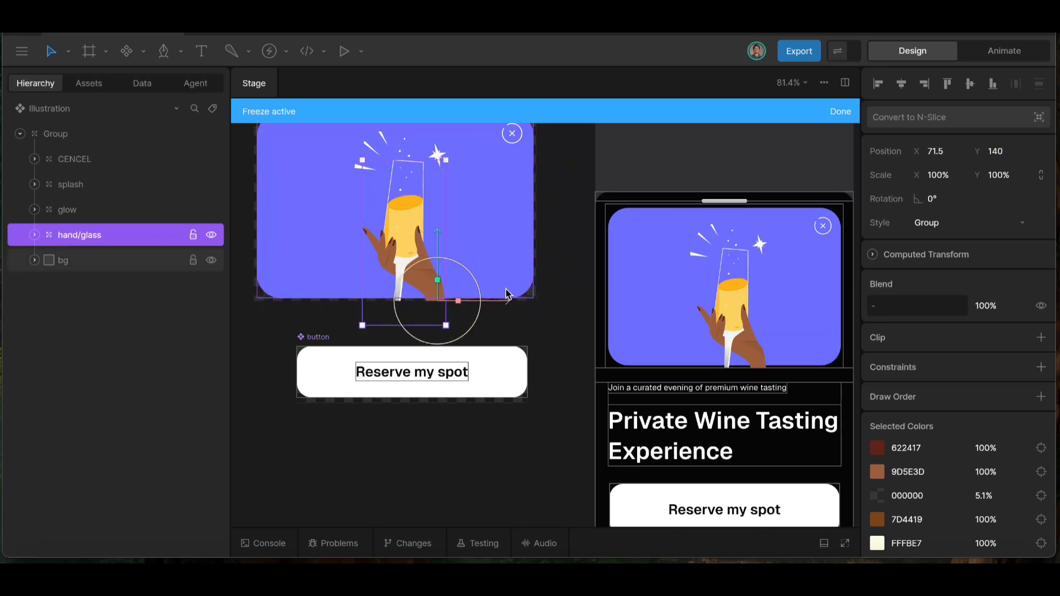
{"action": "left_click", "coordinate": [837, 113]}
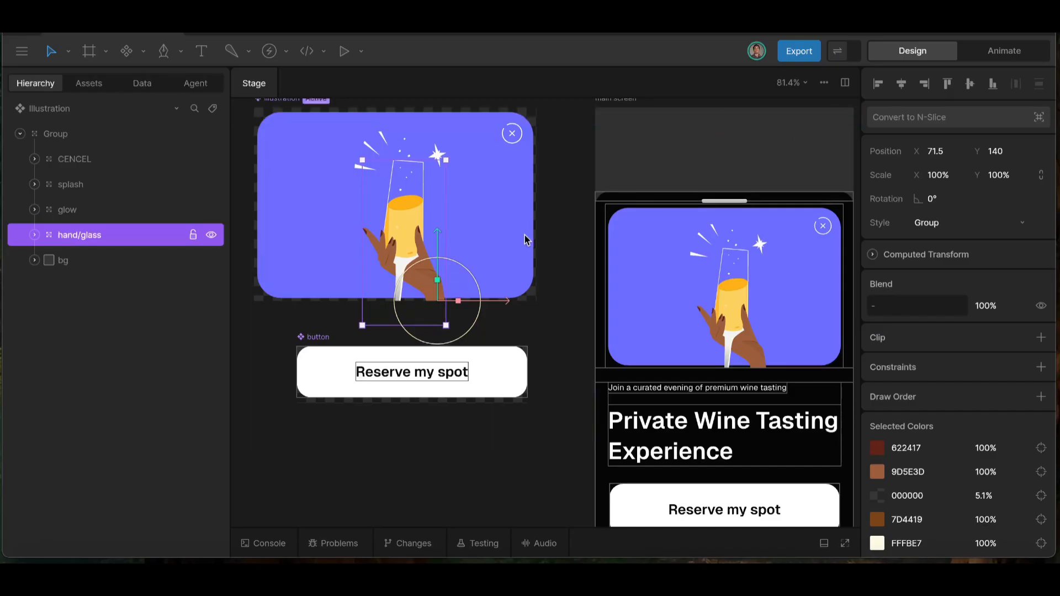
- Group the splash, glow and hand/glass groups together and rename the new group handglass
{"action": "left_click", "coordinate": [86, 187]}
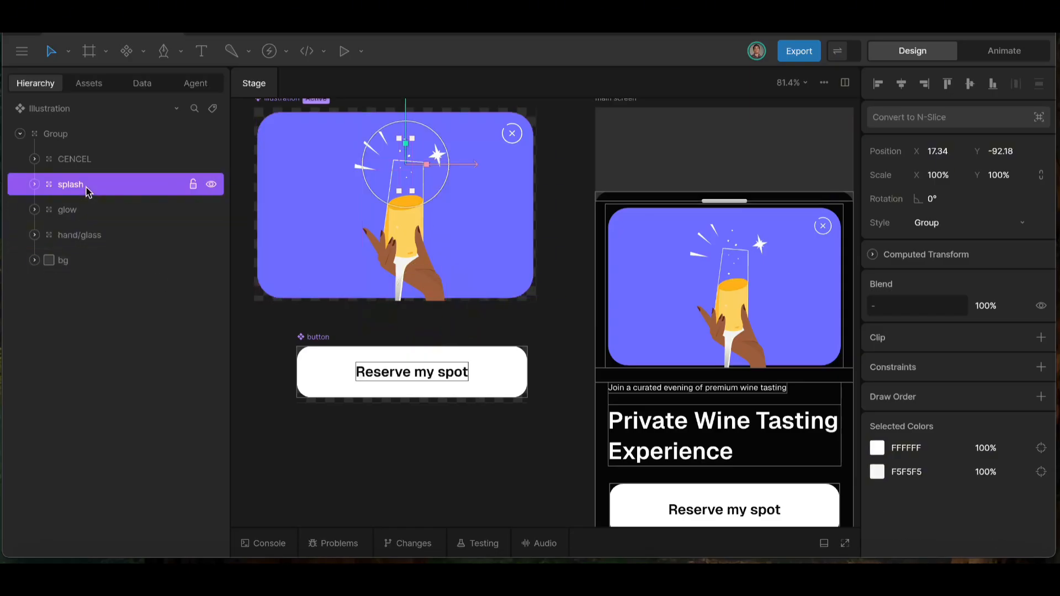
{"action": "left_click", "coordinate": [88, 232], "text": "shift"}
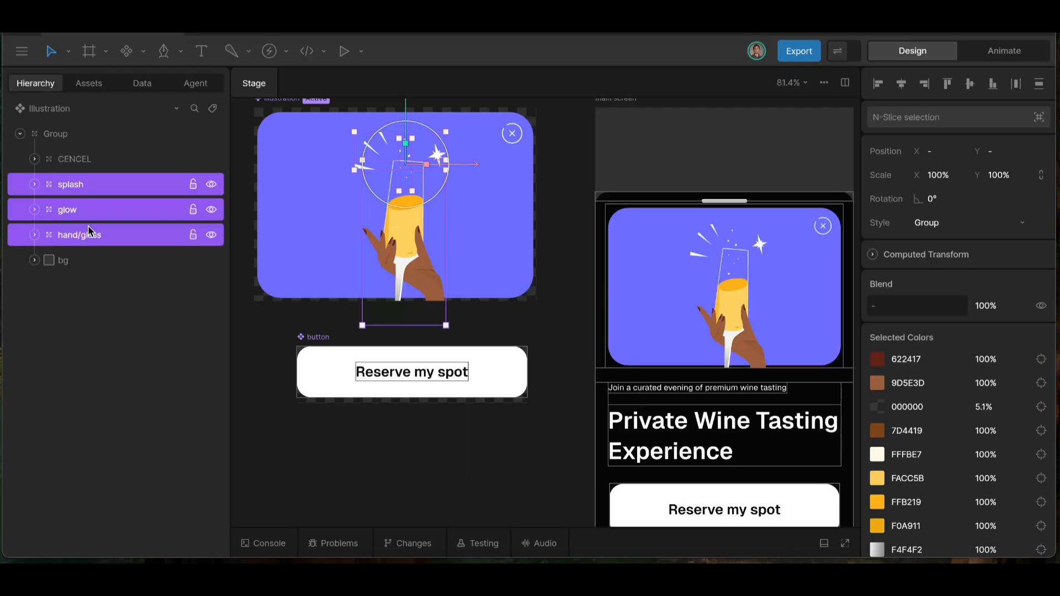
{"action": "key", "text": "ctrl+g"}
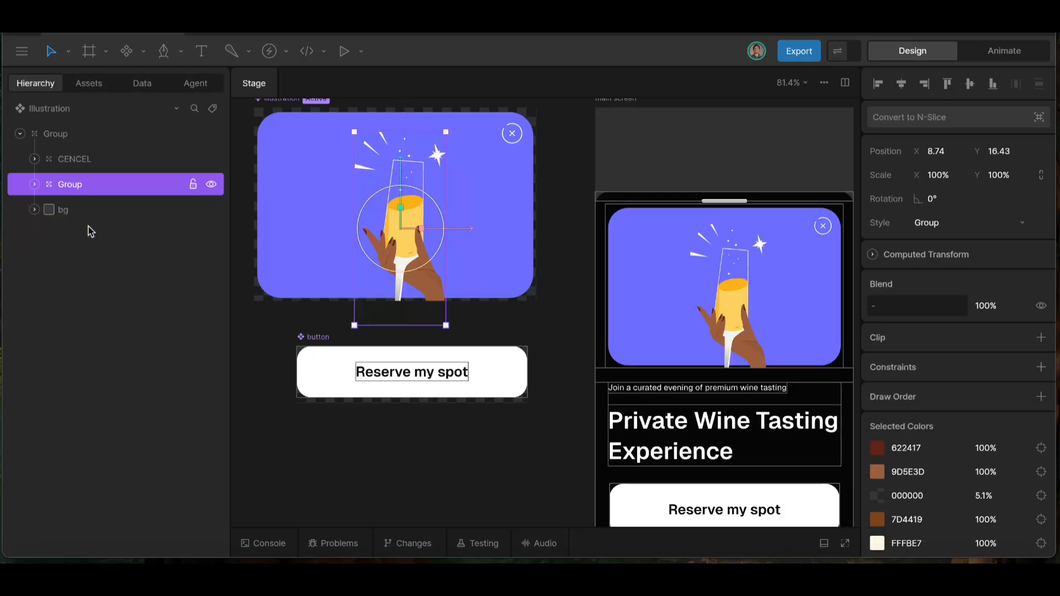
{"action": "double_click", "coordinate": [77, 185]}
{"action": "type", "text": "ha"}
- Use Freeze to move the handglass group's origin to the base of the forearm, at about X 68, Y 140
{"action": "type", "text": "y"}
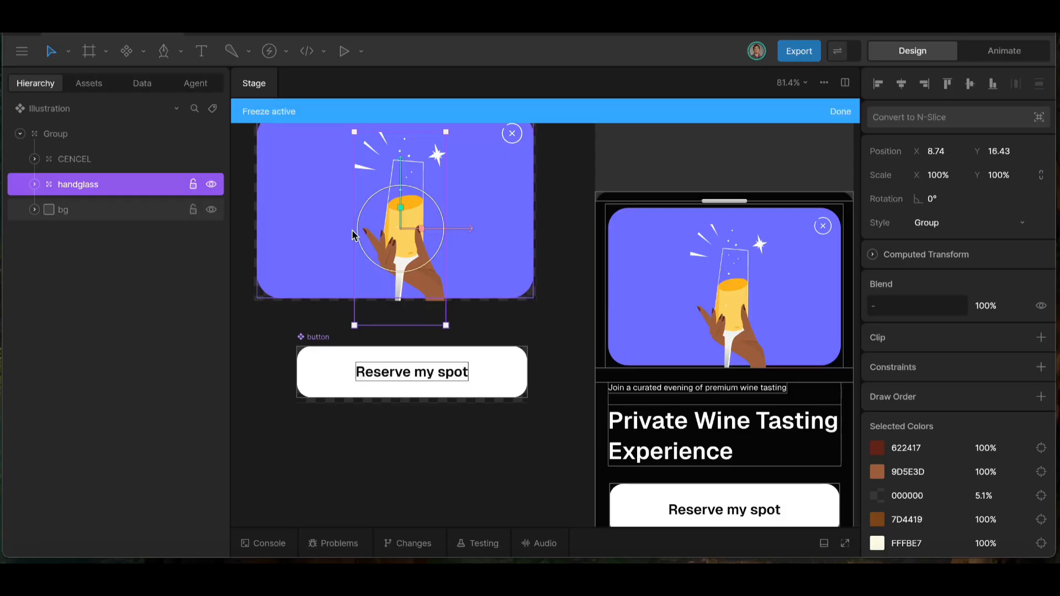
{"action": "left_click_drag", "start_coordinate": [398, 173], "coordinate": [397, 245]}
{"action": "left_click_drag", "start_coordinate": [471, 302], "coordinate": [497, 296]}
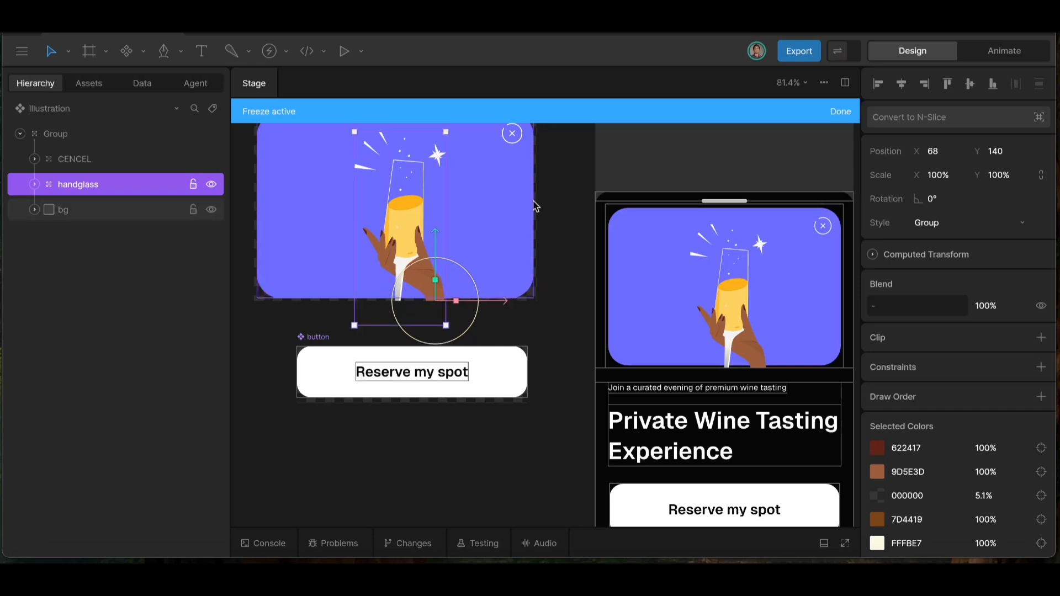
{"action": "left_click", "coordinate": [841, 114]}
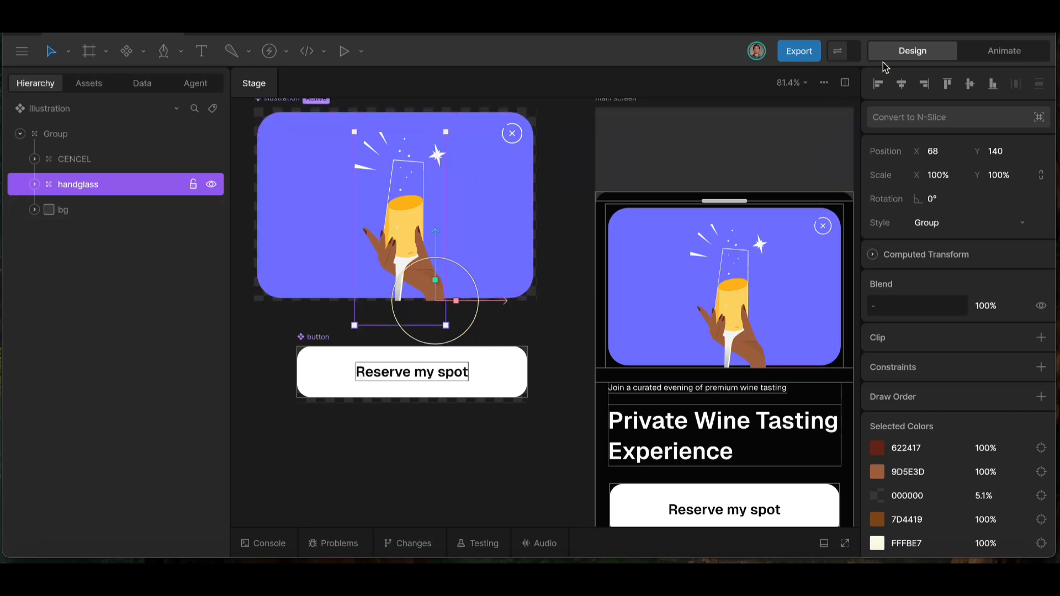
- Return to Animate mode and key the nested hand/glass group's rotation at 0° at 00:01:00
{"action": "left_click", "coordinate": [988, 55]}
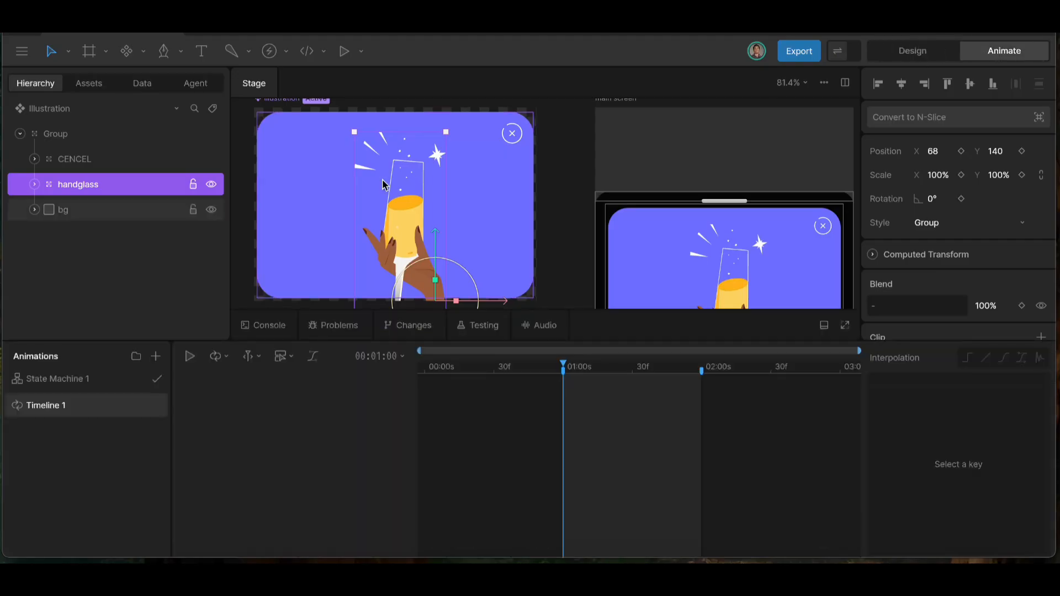
{"action": "left_click", "coordinate": [34, 185]}
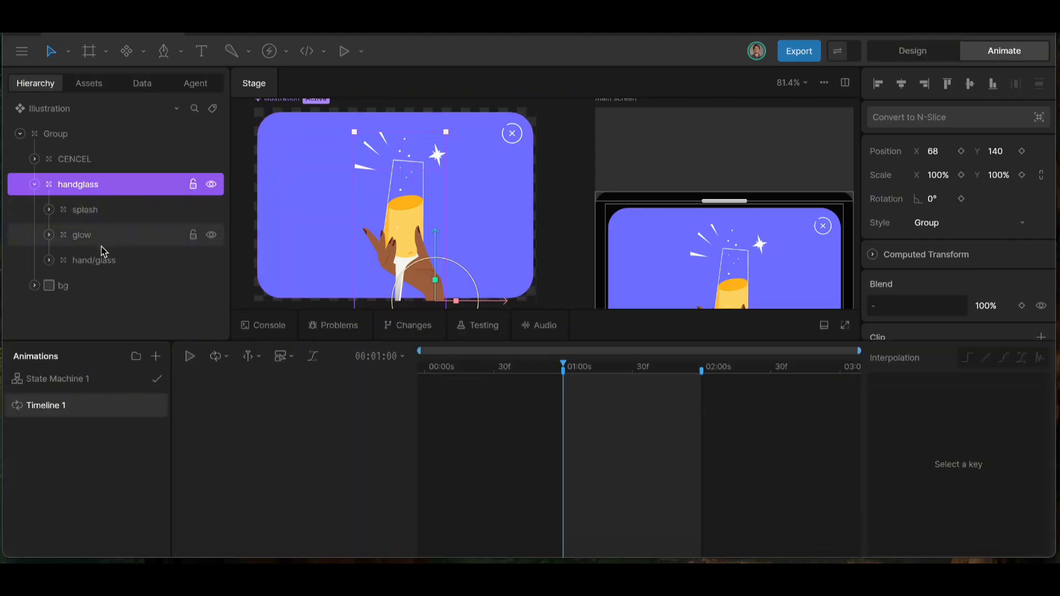
{"action": "left_click", "coordinate": [94, 261]}
{"action": "scroll", "coordinate": [439, 249], "scroll_direction": "down", "scroll_amount": 4}
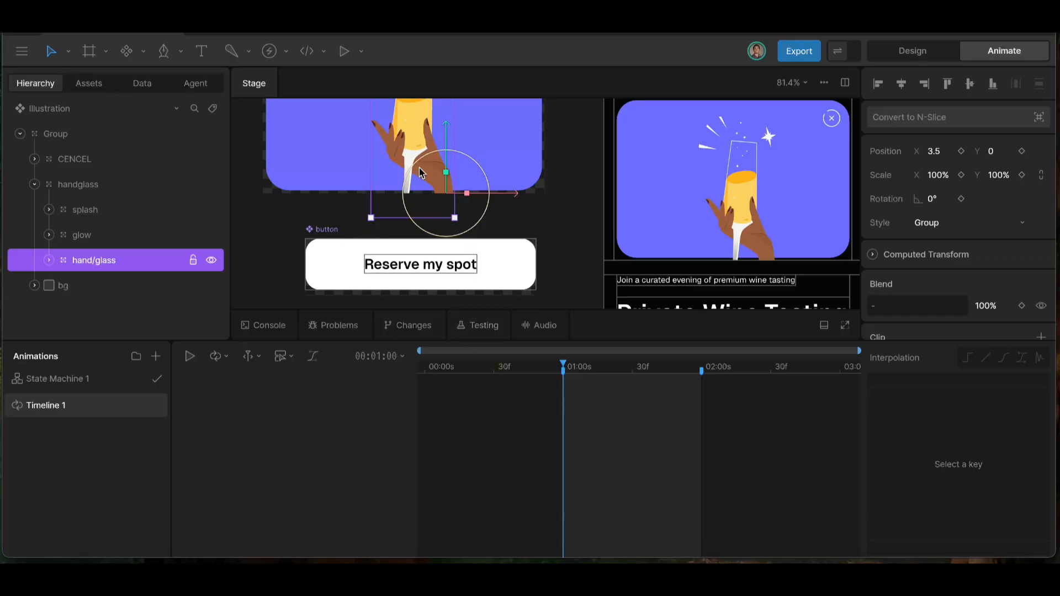
{"action": "scroll", "coordinate": [423, 172], "scroll_direction": "up", "scroll_amount": 2}
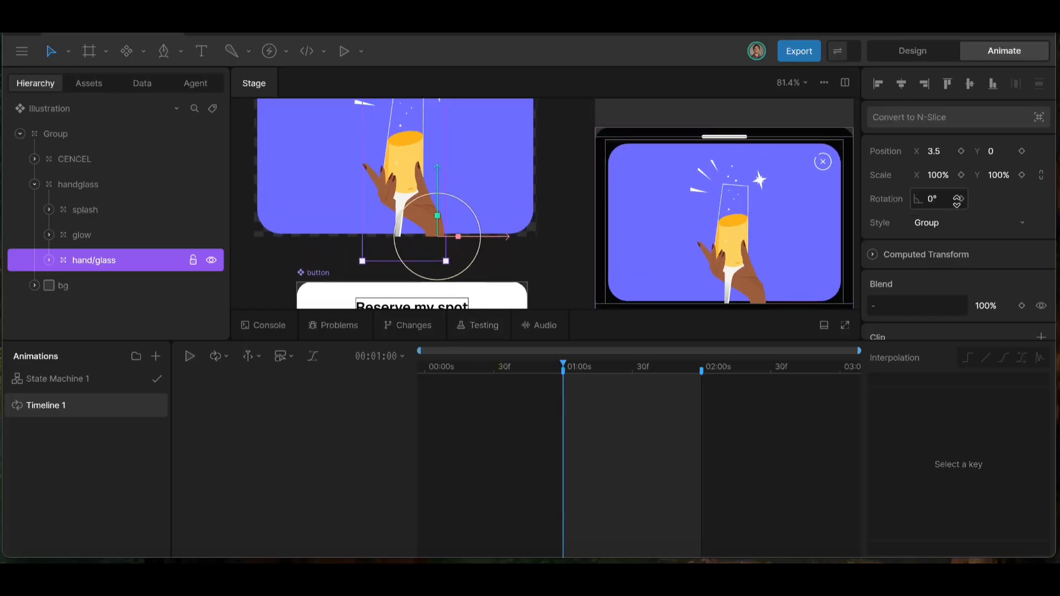
{"action": "left_click", "coordinate": [962, 200]}
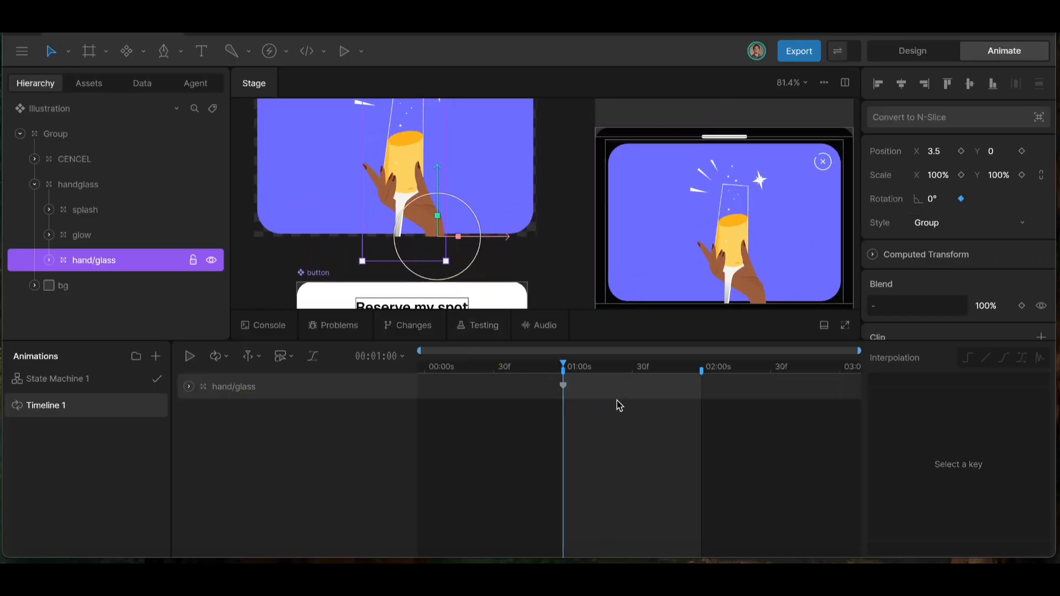
- Key the hand/glass group's rotation at -3° at 00:01:30 on the timeline
{"action": "left_click", "coordinate": [632, 372]}
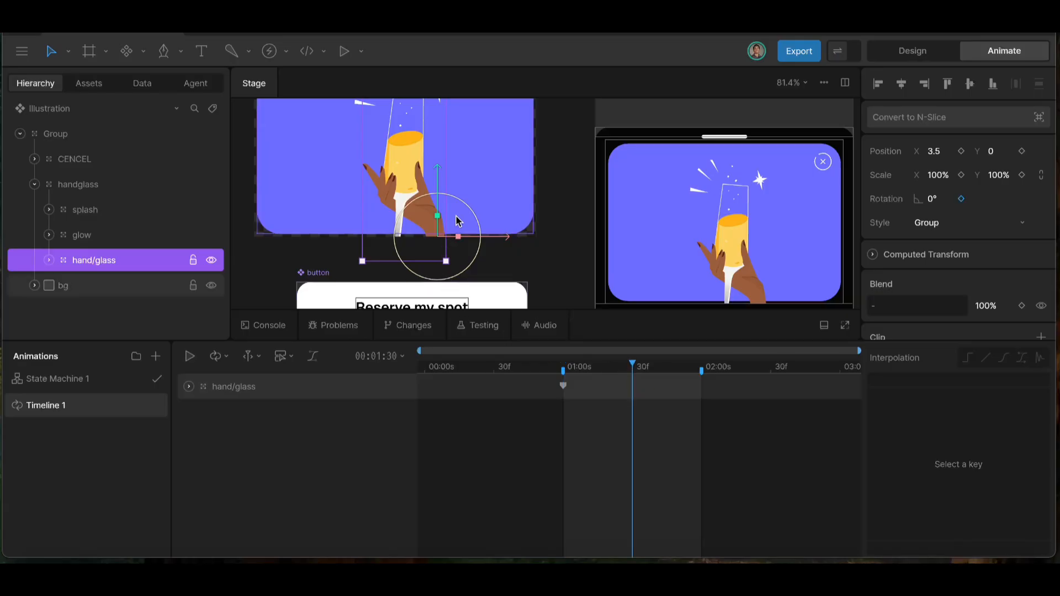
{"action": "scroll", "coordinate": [459, 210], "scroll_direction": "up", "scroll_amount": 2}
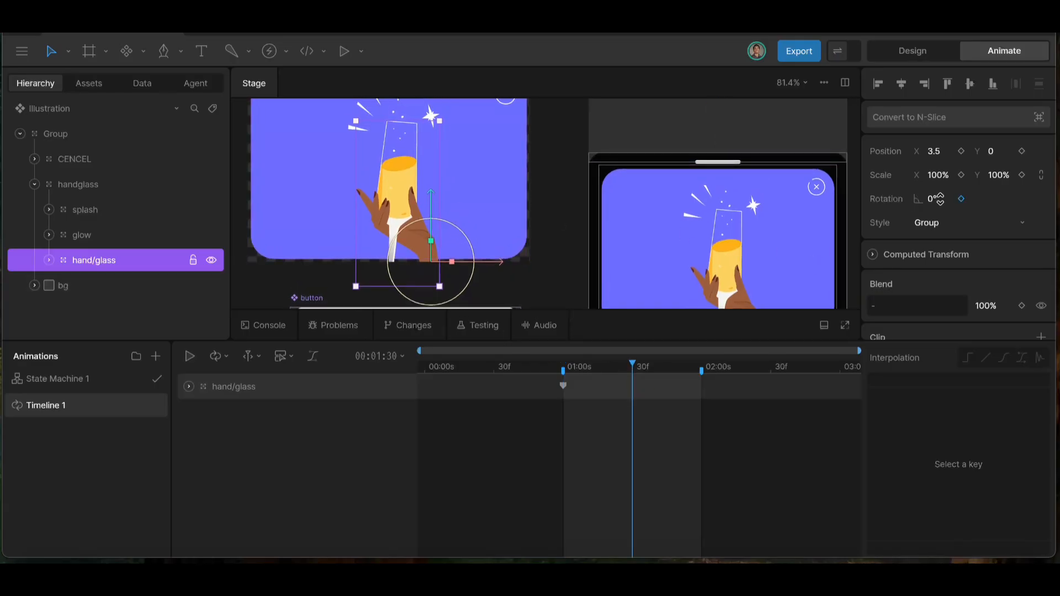
{"action": "left_click_drag", "start_coordinate": [940, 198], "coordinate": [941, 199]}
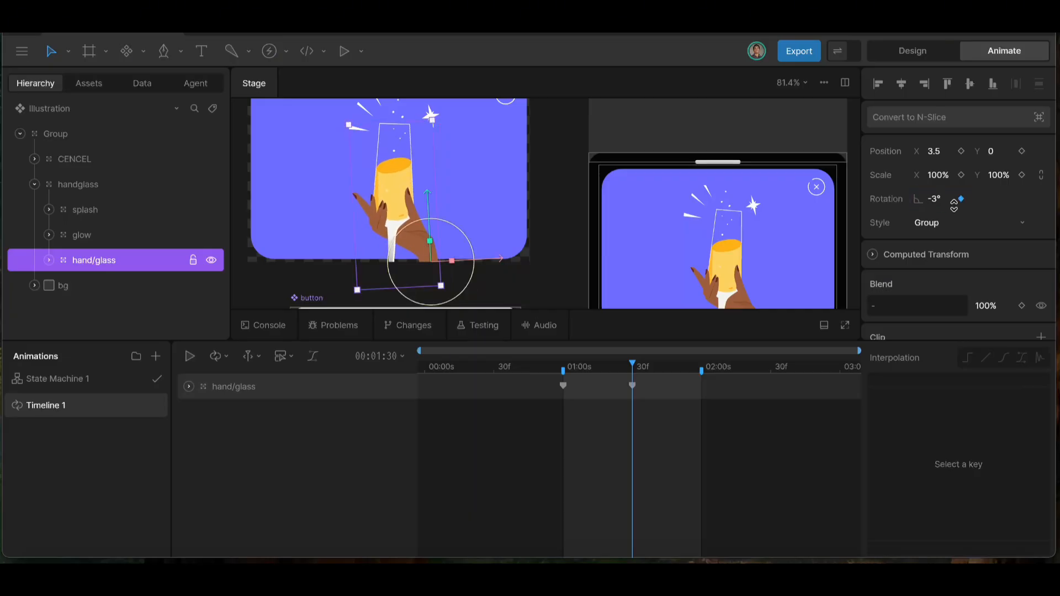
- Copy the hand/glass rotation key from 00:01:00 and paste it at 00:02:00
{"action": "left_click", "coordinate": [701, 367]}
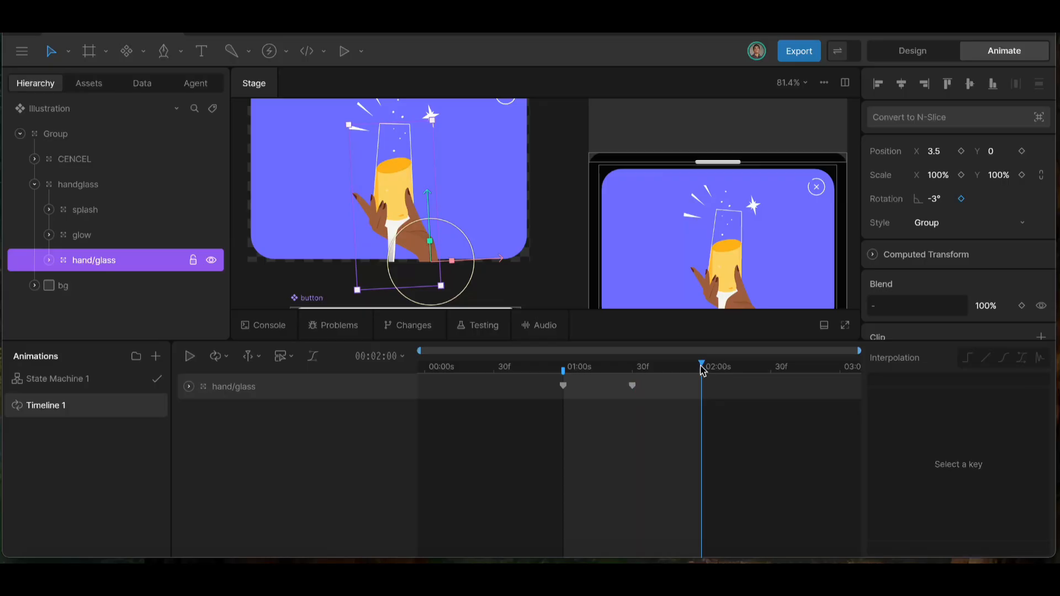
{"action": "left_click", "coordinate": [564, 386]}
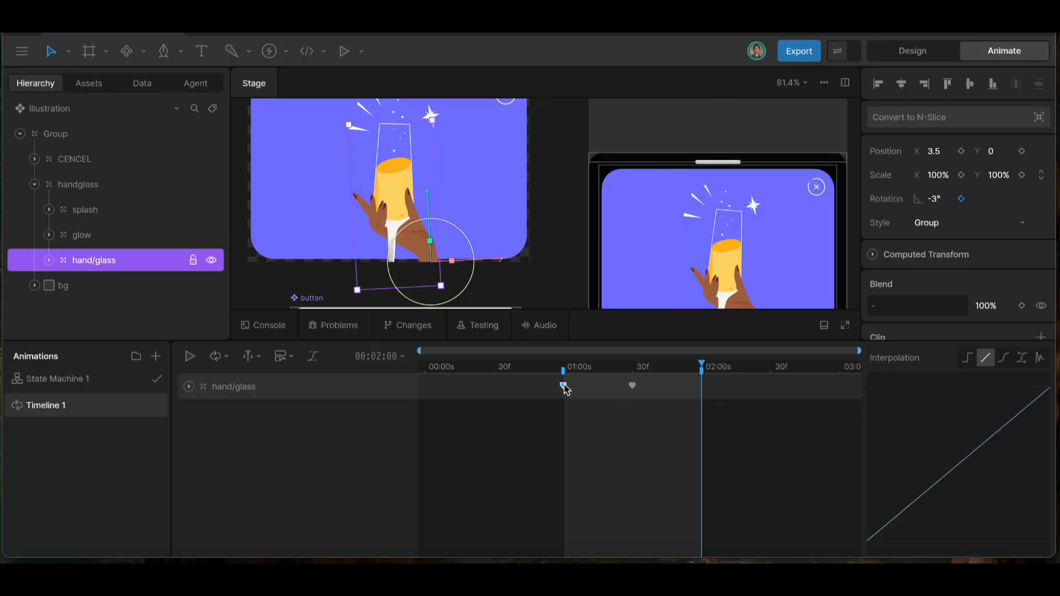
{"action": "key", "text": "ctrl+c"}
{"action": "key", "text": "ctrl+v"}
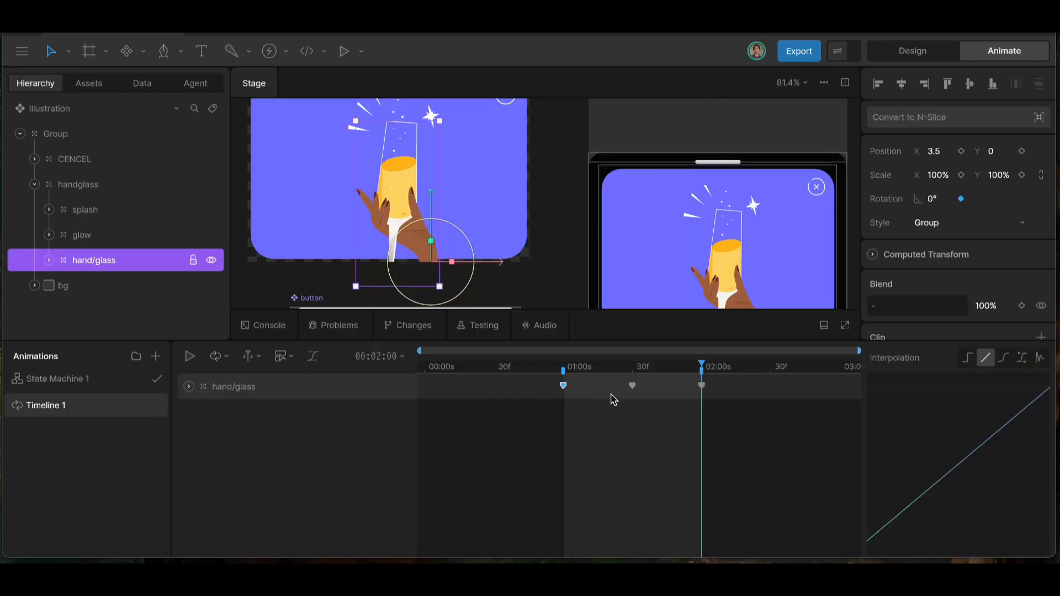
- Apply cubic interpolation to all three hand/glass rotation keys and preview the looped motion
{"action": "left_click", "coordinate": [708, 405]}
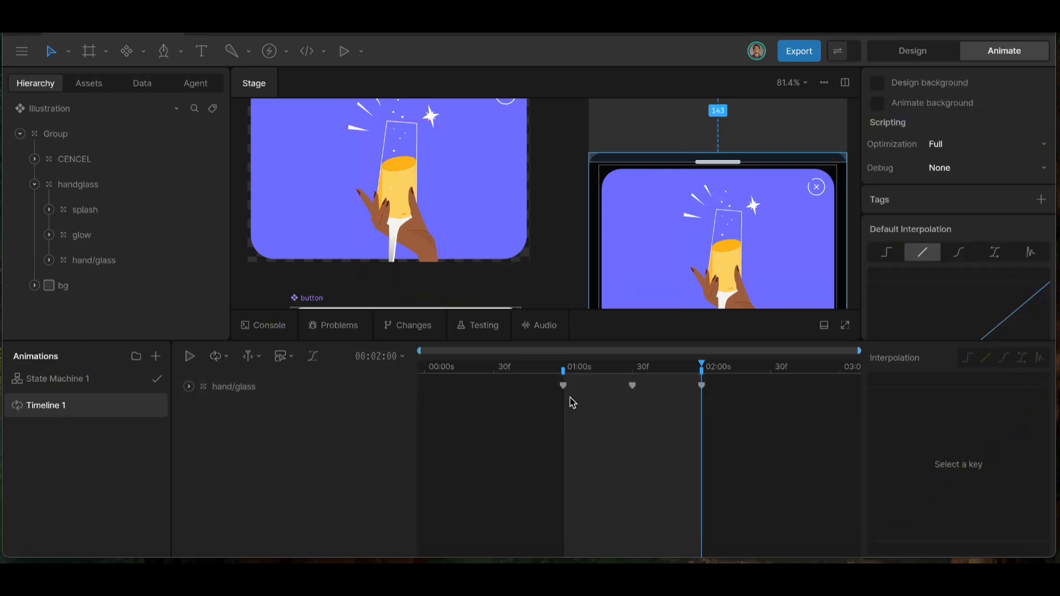
{"action": "left_click_drag", "start_coordinate": [723, 419], "coordinate": [525, 365]}
{"action": "left_click", "coordinate": [1003, 358]}
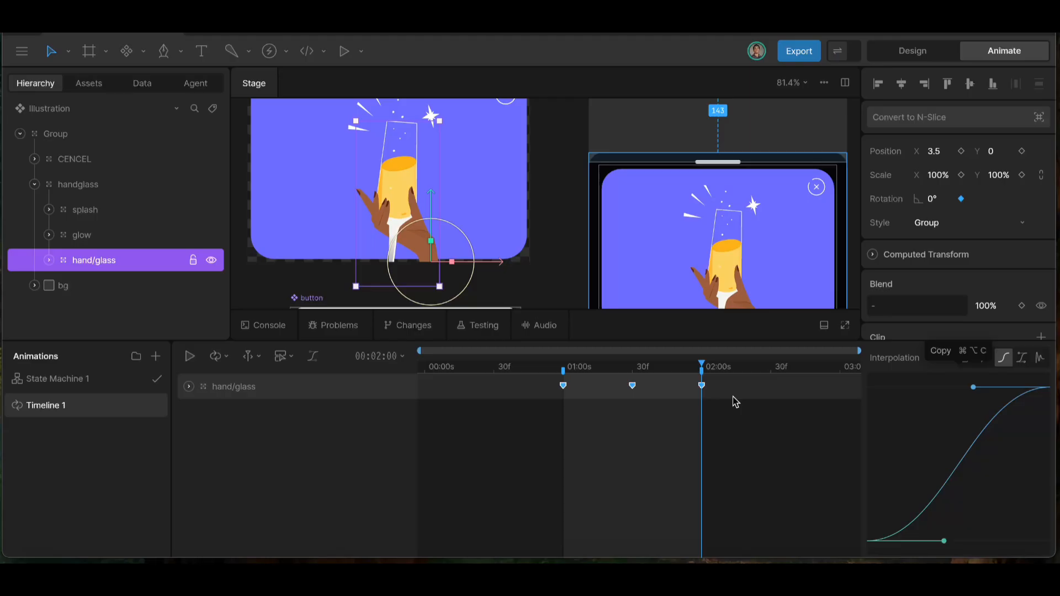
{"action": "key", "text": "space"}
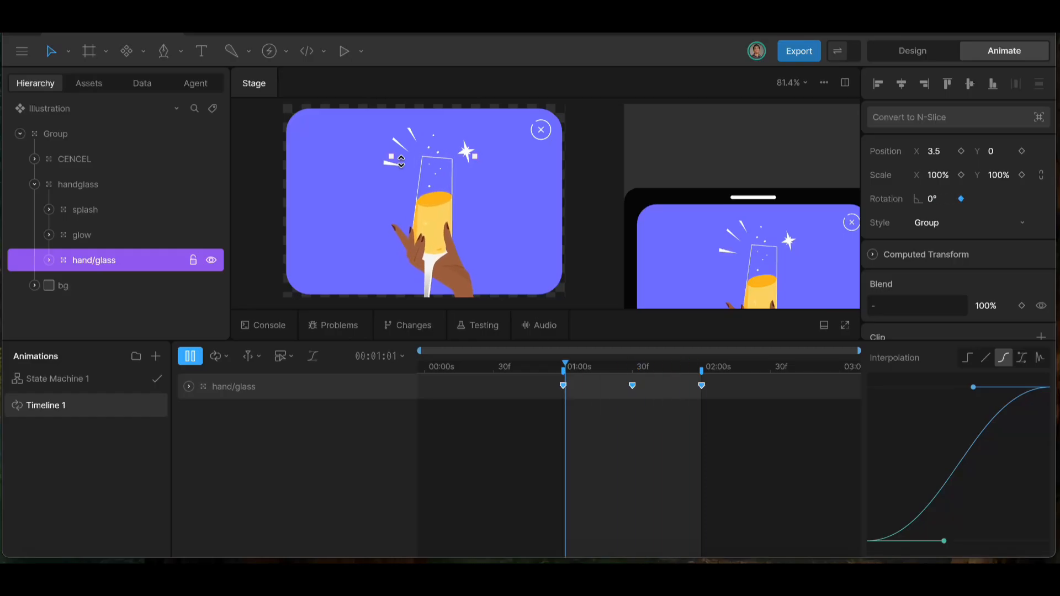
{"action": "key", "text": "space"}
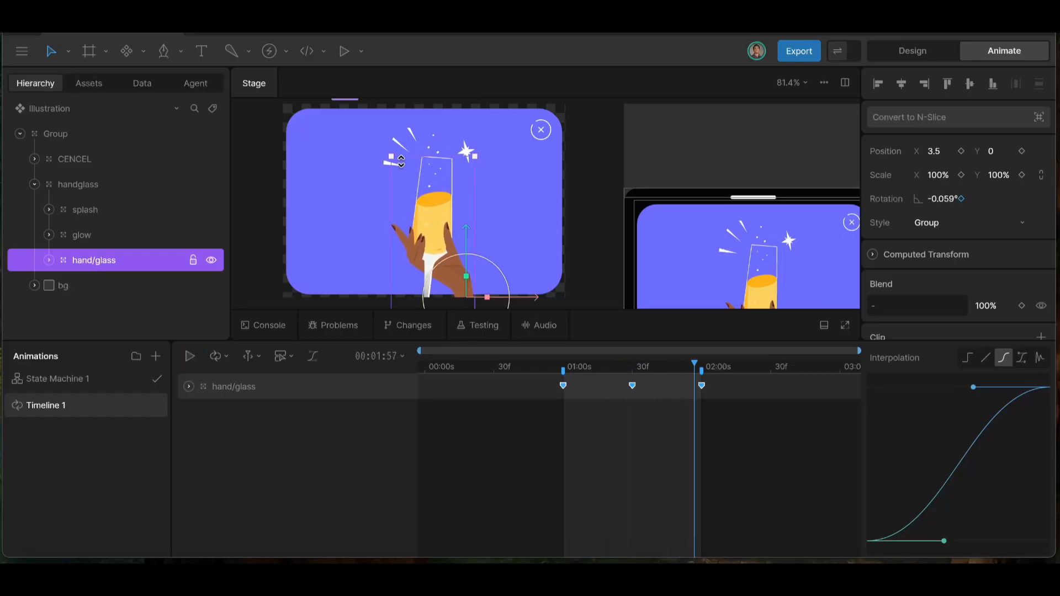
- Reshape the easing curve of the hand/glass key at 00:01:00 for a faster start, and preview the loop
{"action": "left_click", "coordinate": [563, 367]}
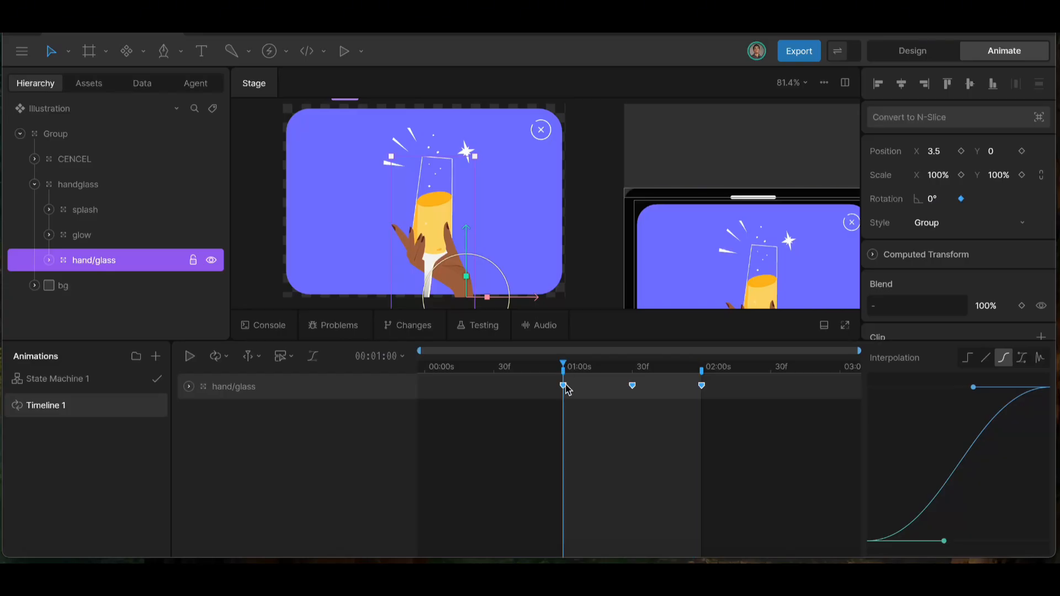
{"action": "left_click", "coordinate": [564, 386]}
{"action": "left_click_drag", "start_coordinate": [946, 544], "coordinate": [892, 454]}
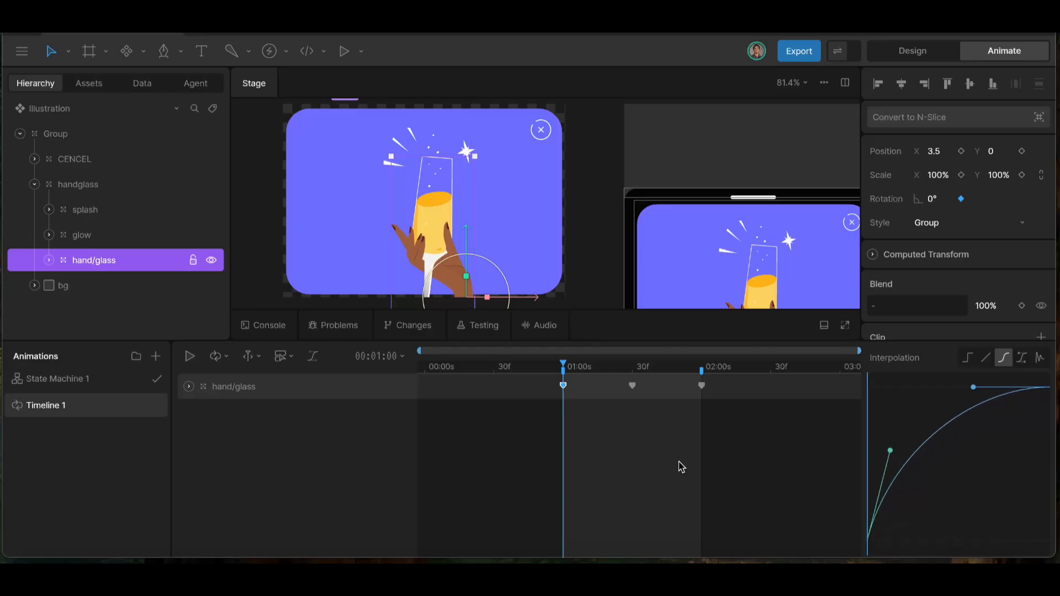
{"action": "key", "text": "space"}
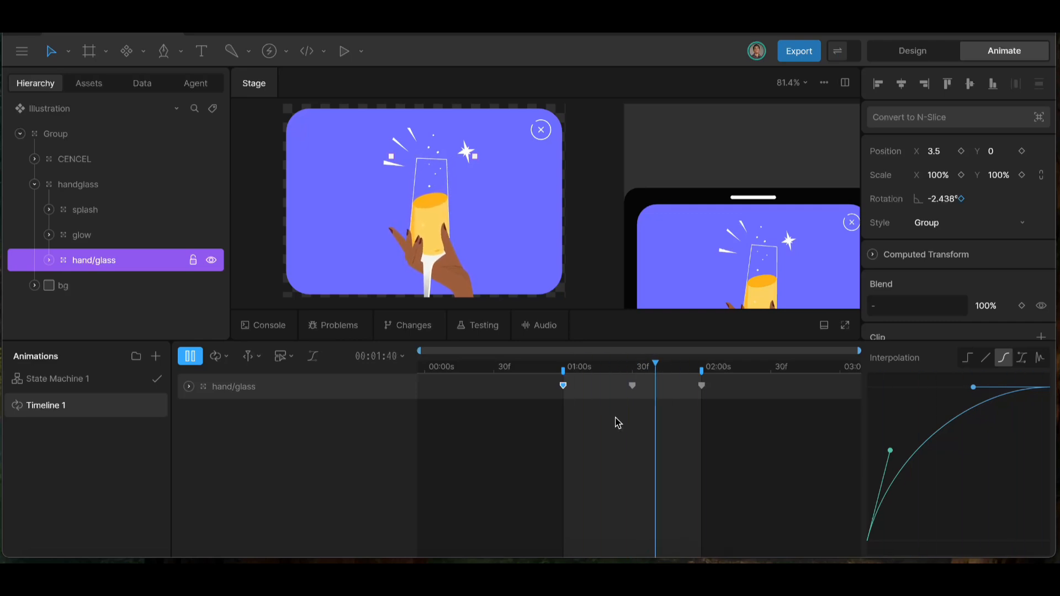
{"action": "key", "text": "space"}
{"action": "left_click", "coordinate": [566, 369]}
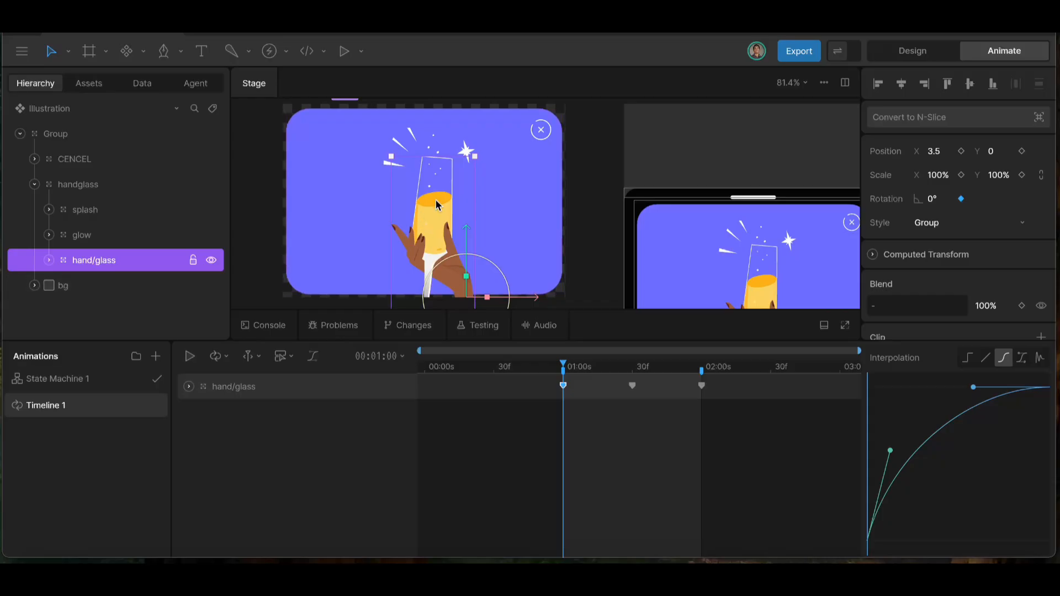
- In Design mode, expand the hand/glass group and examine which glass shapes make up the drink's orange surface
{"action": "scroll", "coordinate": [436, 204], "scroll_direction": "up", "scroll_amount": 3}
{"action": "scroll", "coordinate": [436, 204], "scroll_direction": "up", "scroll_amount": 3}
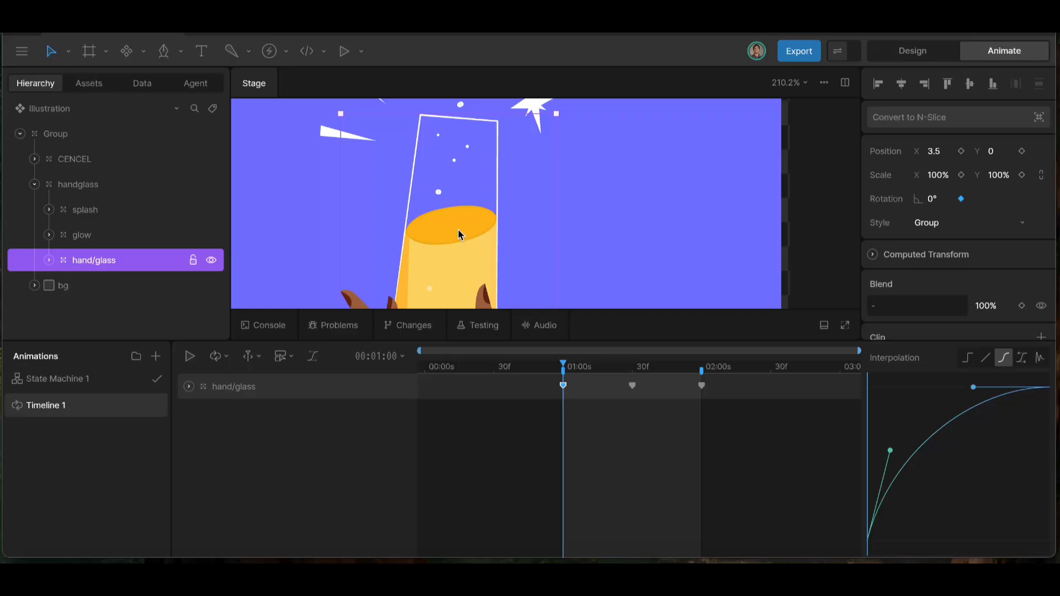
{"action": "scroll", "coordinate": [459, 235], "scroll_direction": "down", "scroll_amount": 2}
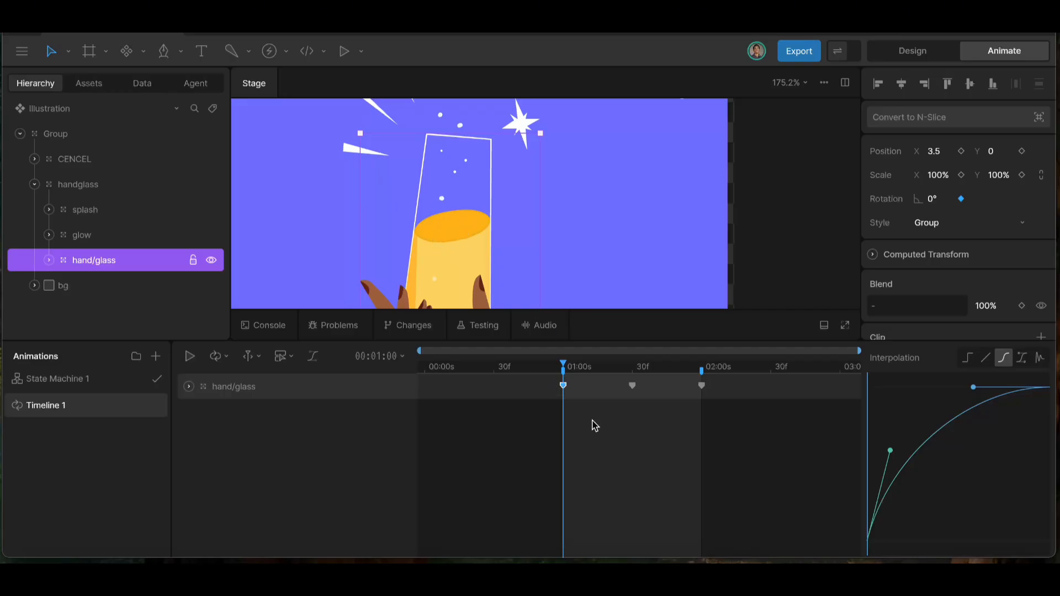
{"action": "left_click", "coordinate": [912, 50]}
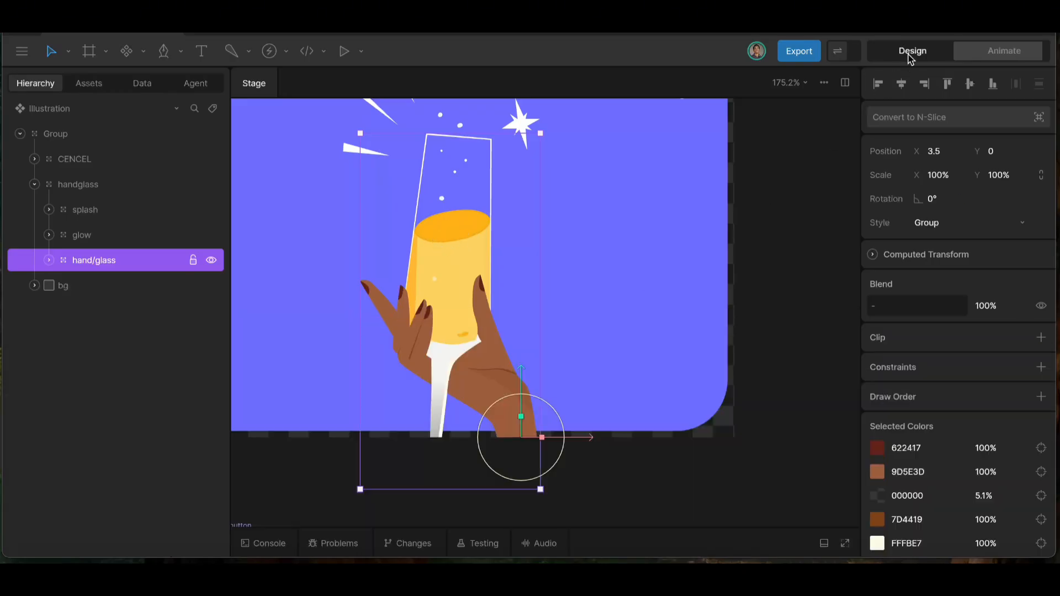
{"action": "left_click", "coordinate": [48, 260]}
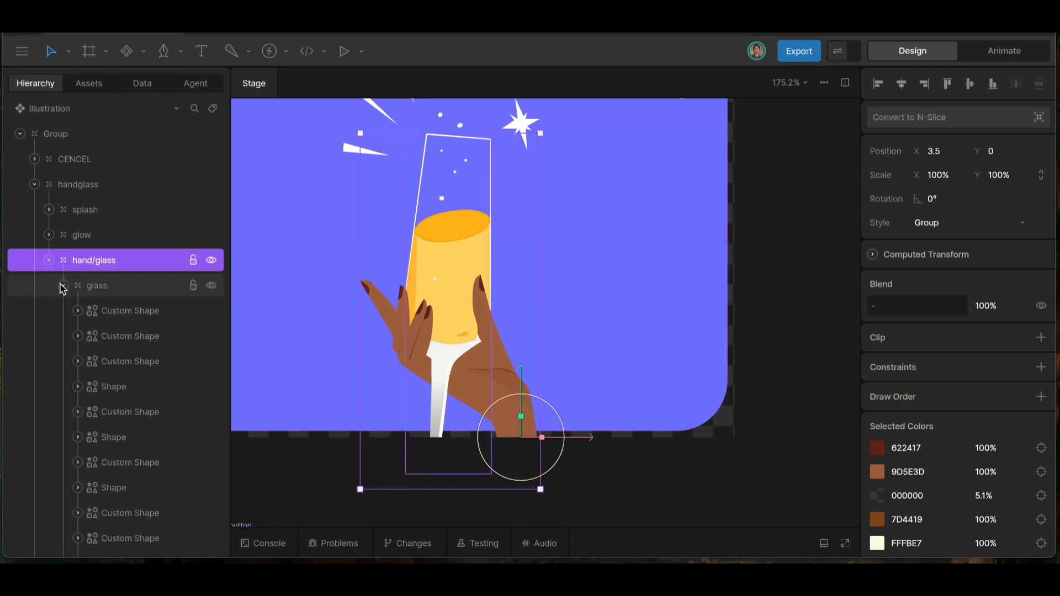
{"action": "scroll", "coordinate": [123, 408], "scroll_direction": "down", "scroll_amount": 1}
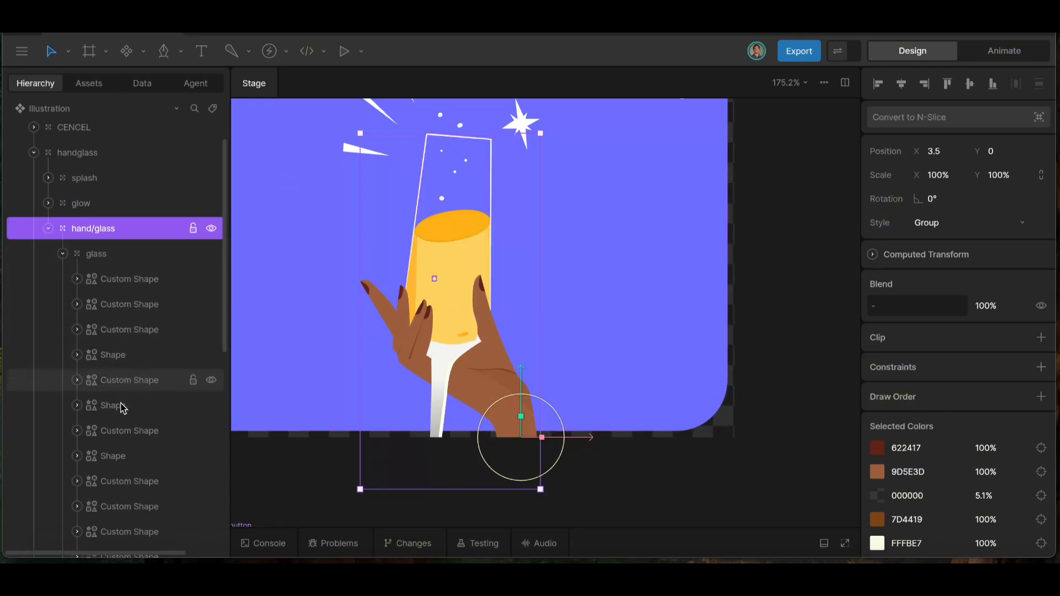
{"action": "scroll", "coordinate": [123, 448], "scroll_direction": "down", "scroll_amount": 1}
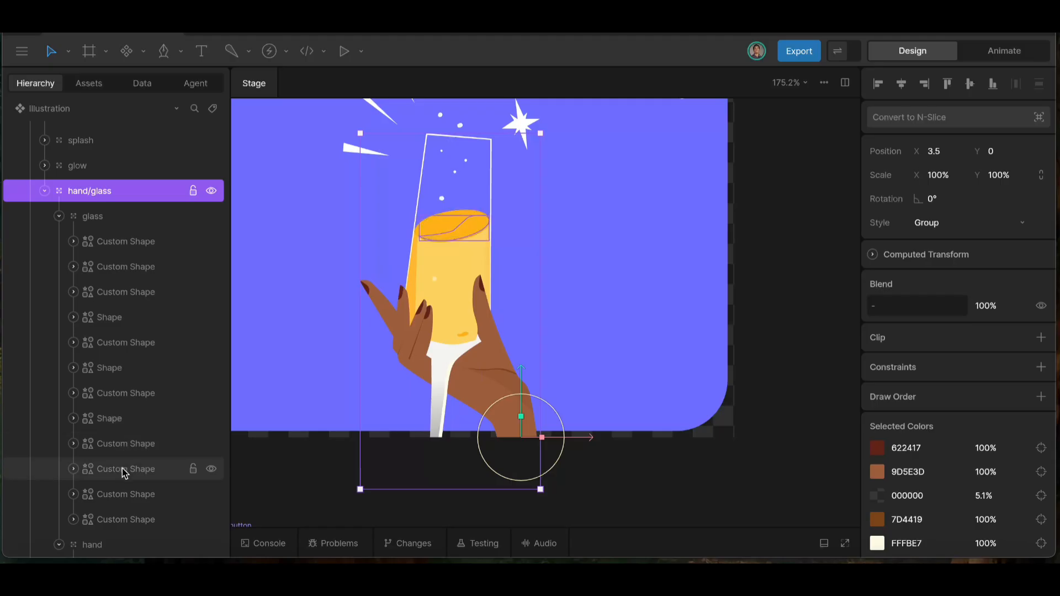
{"action": "left_click", "coordinate": [123, 469]}
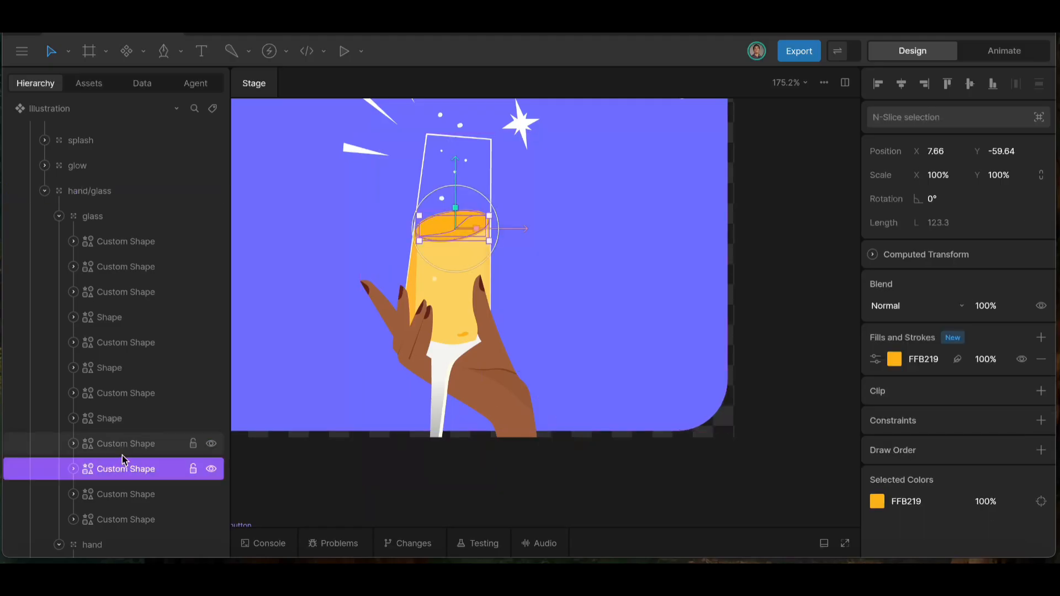
{"action": "scroll", "coordinate": [122, 482], "scroll_direction": "down", "scroll_amount": 1}
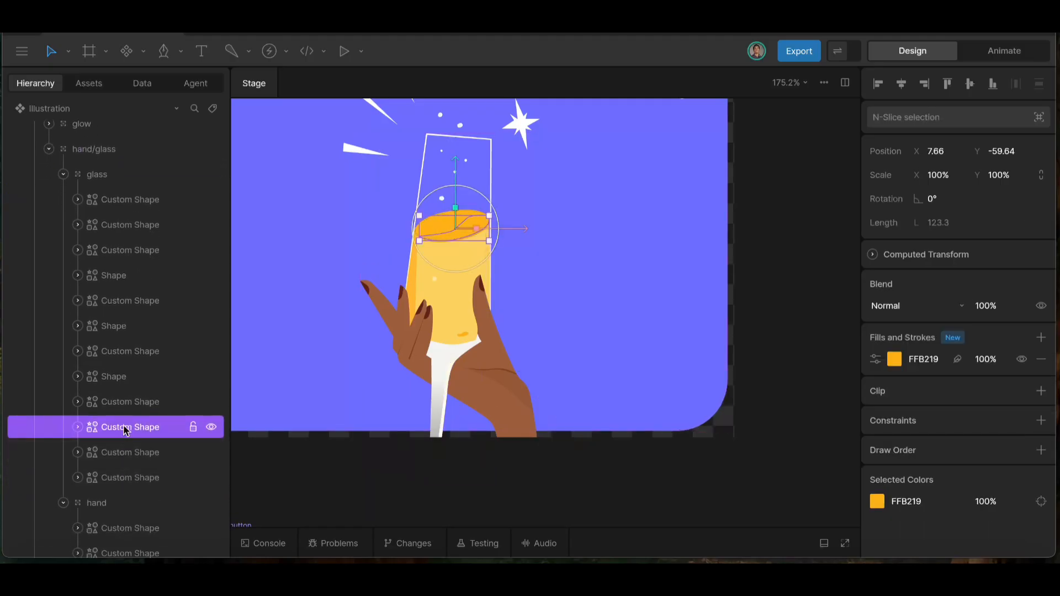
{"action": "left_click", "coordinate": [126, 404]}
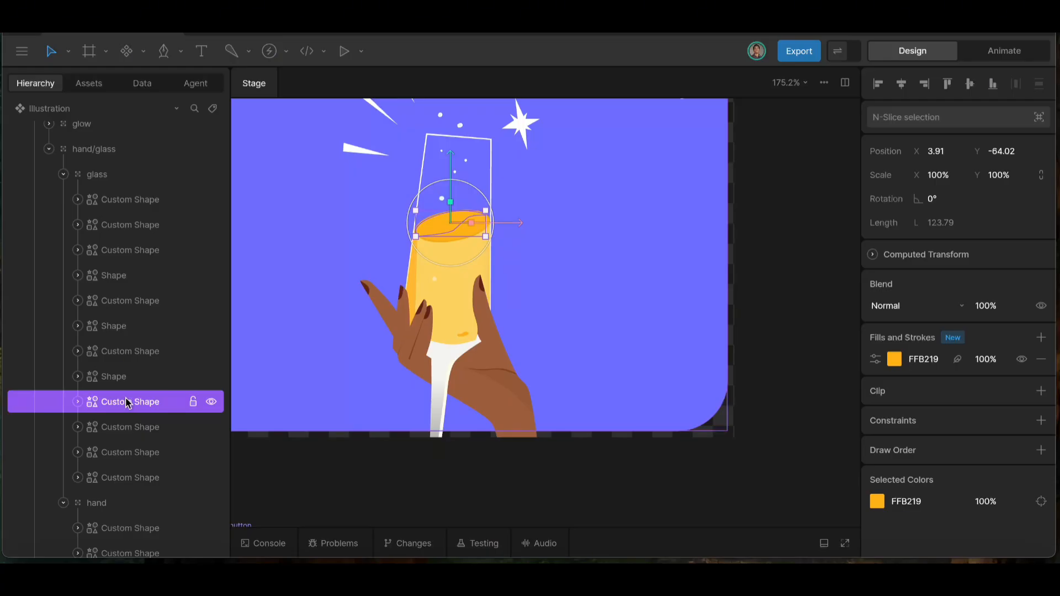
{"action": "left_click", "coordinate": [130, 430]}
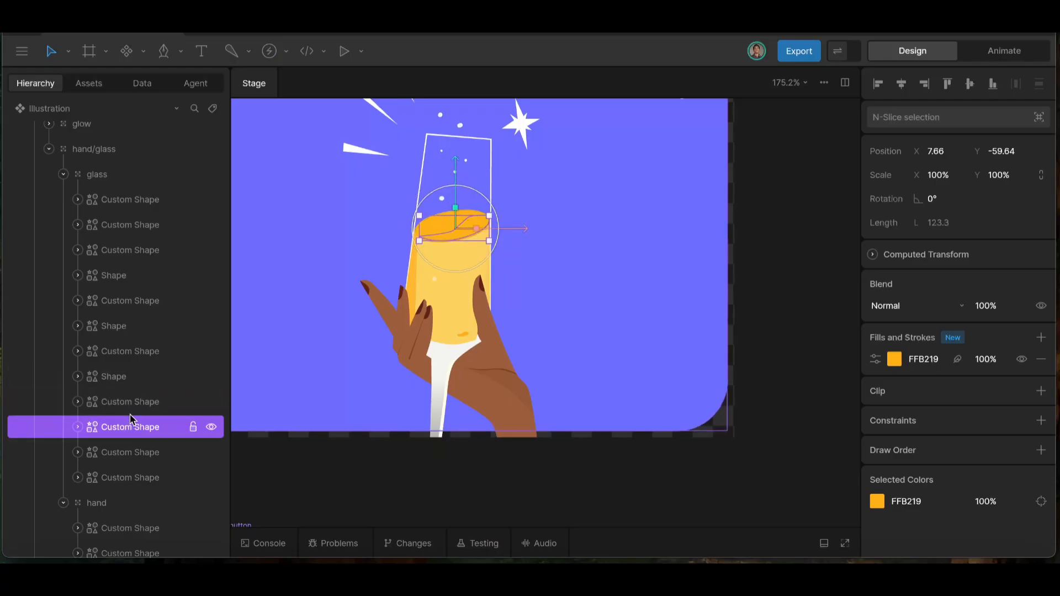
{"action": "left_click", "coordinate": [137, 451]}
{"action": "left_click", "coordinate": [138, 409]}
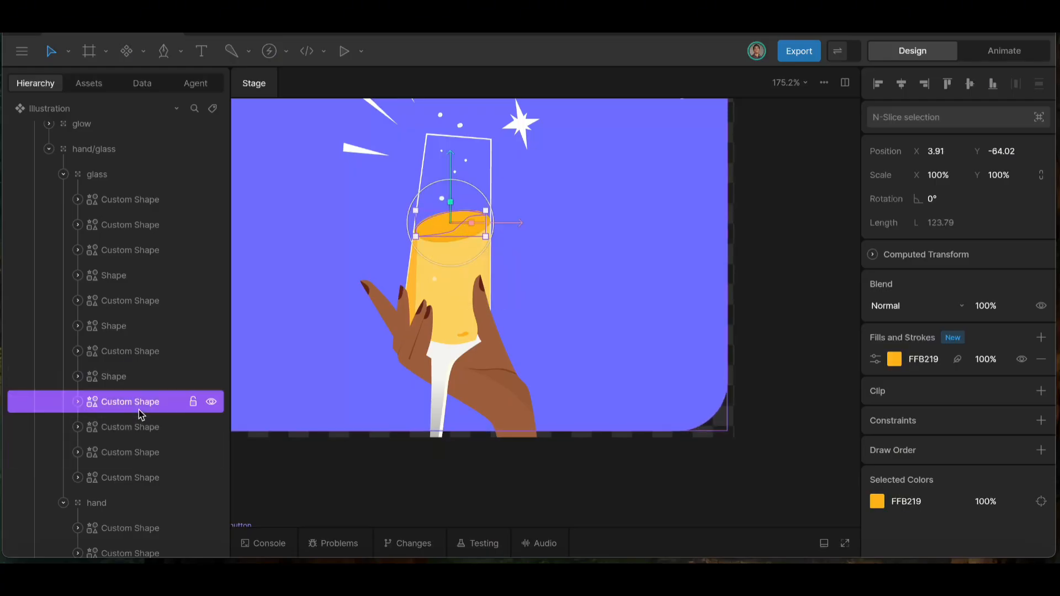
{"action": "left_click", "coordinate": [138, 431]}
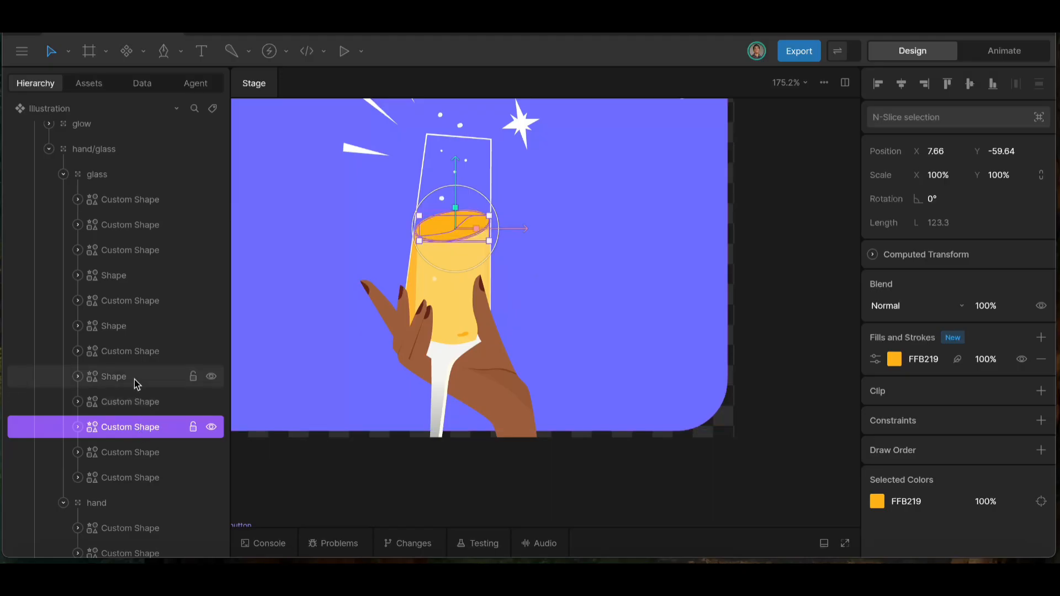
{"action": "left_click", "coordinate": [136, 384]}
{"action": "left_click", "coordinate": [135, 421]}
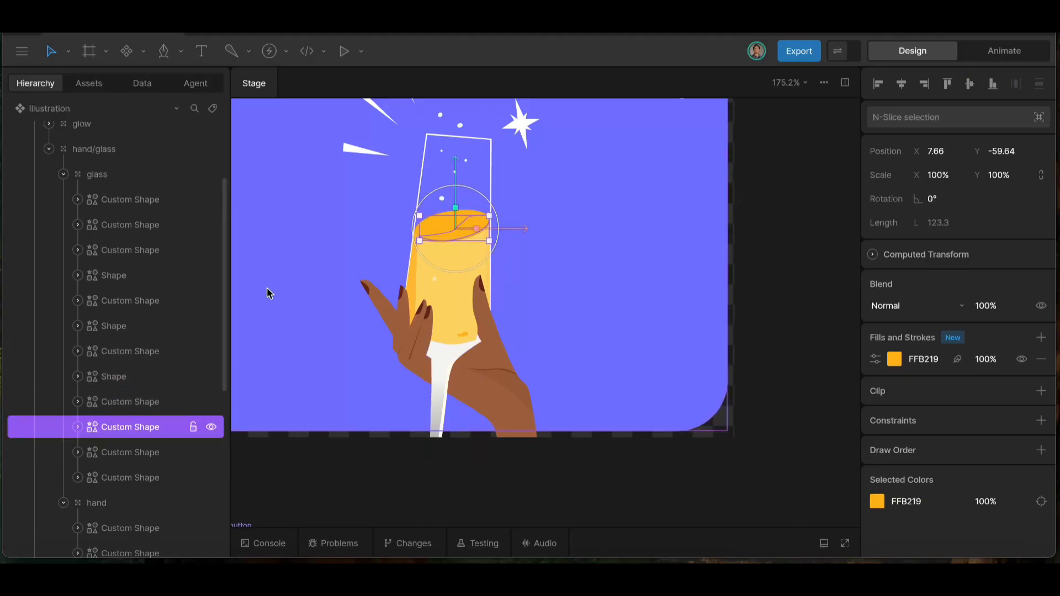
{"action": "left_click", "coordinate": [380, 270]}
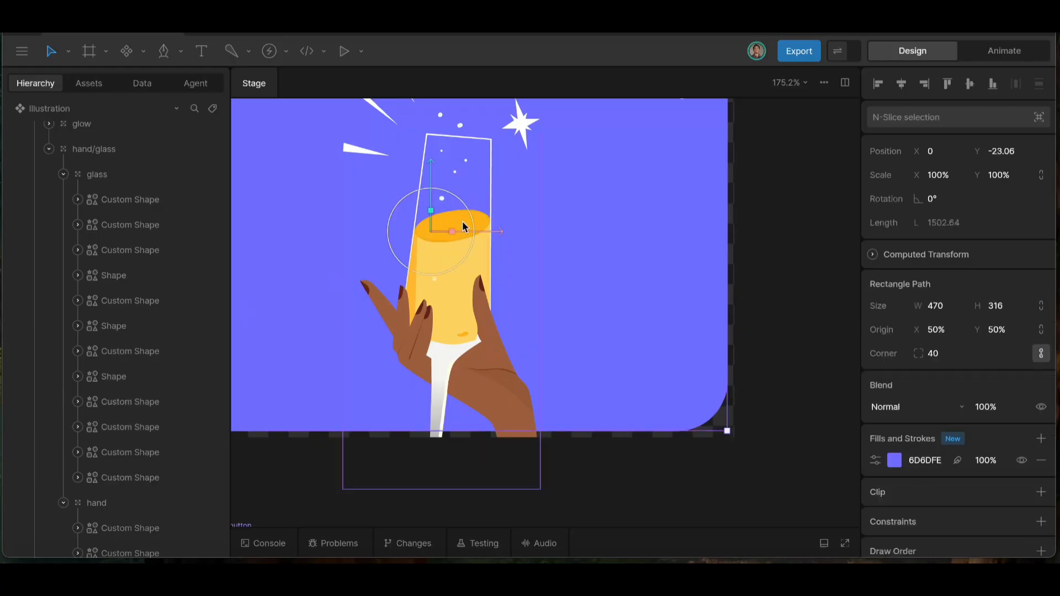
- Draw a closed four-point path with the Pen tool around the rim of the drink's orange surface
{"action": "scroll", "coordinate": [465, 216], "scroll_direction": "up", "scroll_amount": 5}
{"action": "scroll", "coordinate": [465, 216], "scroll_direction": "up", "scroll_amount": 4}
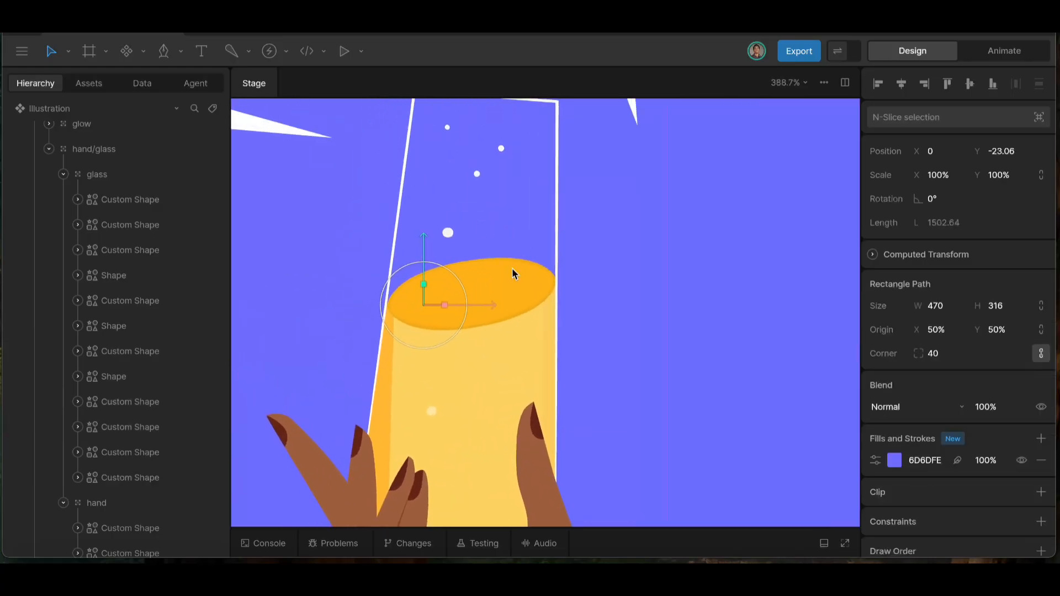
{"action": "key", "text": "p"}
{"action": "left_click", "coordinate": [591, 283]}
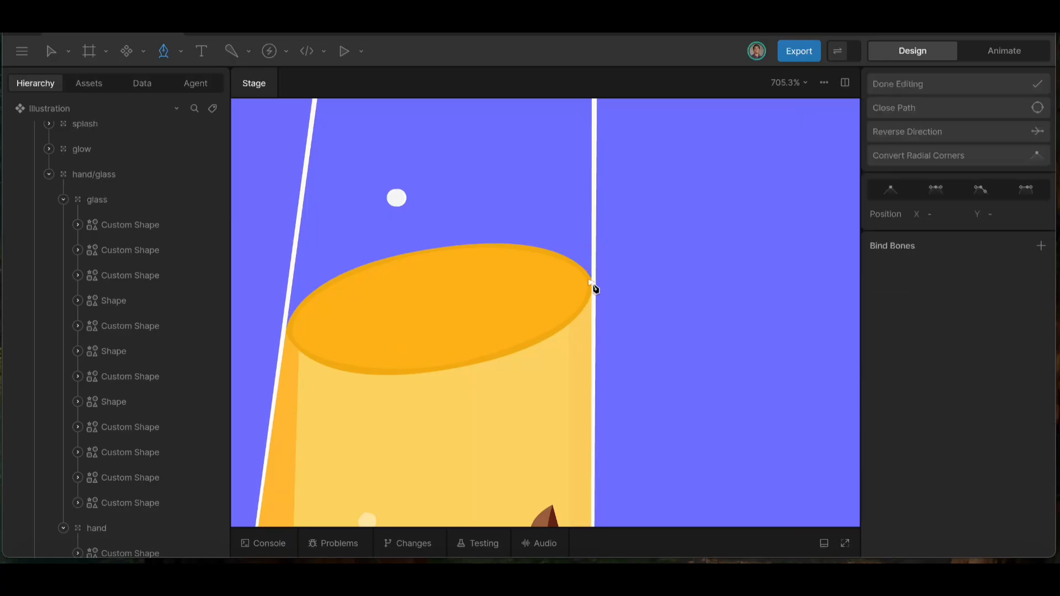
{"action": "left_click", "coordinate": [432, 248]}
{"action": "left_click", "coordinate": [286, 333]}
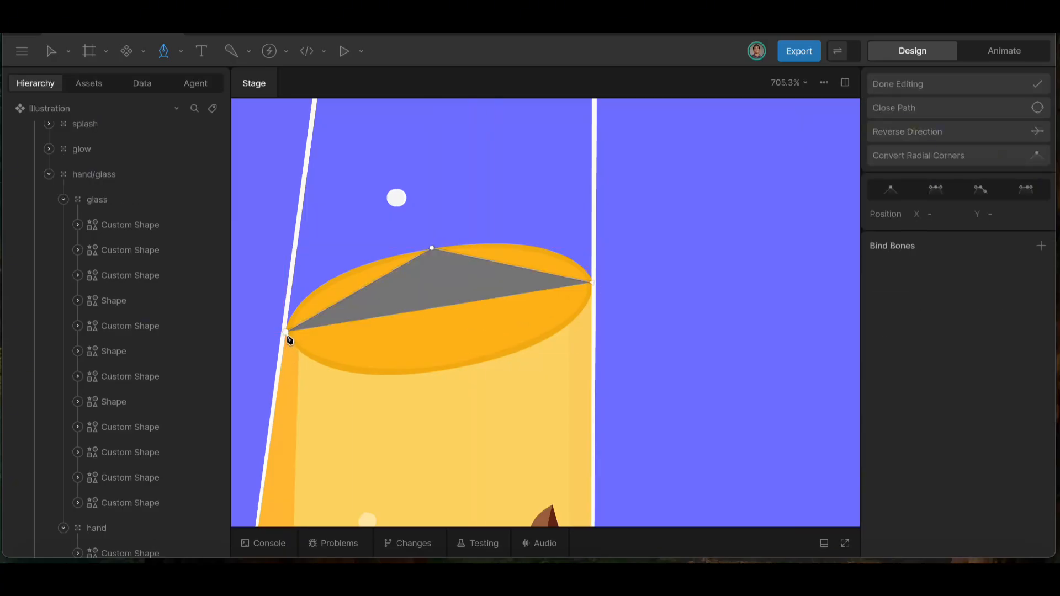
{"action": "left_click", "coordinate": [477, 362]}
{"action": "left_click", "coordinate": [591, 283]}
- Curve the path's four points so that it matches the tilted ellipse of the drink's surface, and finish editing
{"action": "left_click_drag", "start_coordinate": [592, 284], "coordinate": [580, 240]}
{"action": "left_click_drag", "start_coordinate": [432, 250], "coordinate": [375, 257]}
{"action": "left_click_drag", "start_coordinate": [286, 334], "coordinate": [306, 372]}
{"action": "left_click_drag", "start_coordinate": [477, 365], "coordinate": [499, 362]}
{"action": "left_click_drag", "start_coordinate": [306, 371], "coordinate": [314, 378]}
{"action": "left_click_drag", "start_coordinate": [286, 336], "coordinate": [291, 345]}
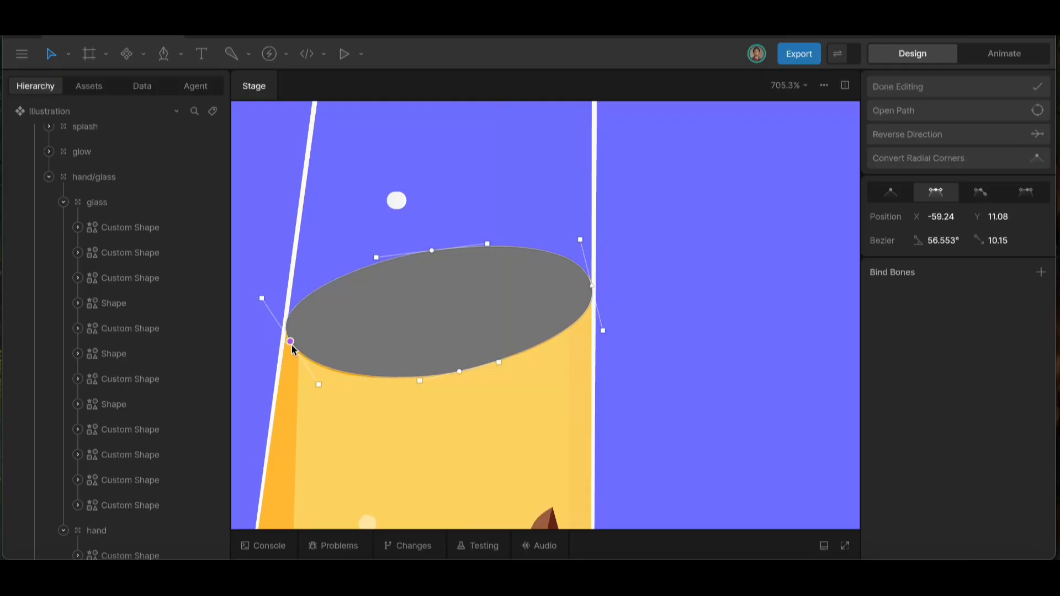
{"action": "left_click", "coordinate": [397, 410]}
{"action": "key", "text": "Escape"}
- Rename the new custom shape as lid and collapse it in the hierarchy
{"action": "scroll", "coordinate": [369, 386], "scroll_direction": "down", "scroll_amount": 5}
{"action": "scroll", "coordinate": [407, 280], "scroll_direction": "up", "scroll_amount": 3}
{"action": "scroll", "coordinate": [42, 147], "scroll_direction": "up", "scroll_amount": 3}
{"action": "double_click", "coordinate": [44, 140]}
{"action": "type", "text": "lid"}
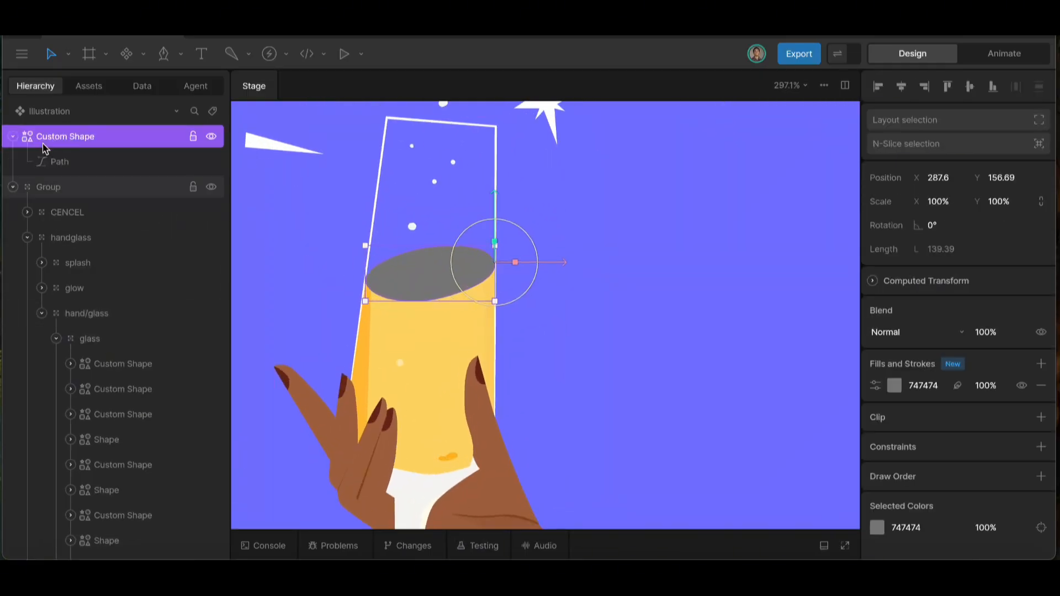
{"action": "left_click", "coordinate": [14, 137]}
- Add a stroke to the lid shape and move it into the glass group, below its third custom shape
{"action": "left_click", "coordinate": [1041, 364]}
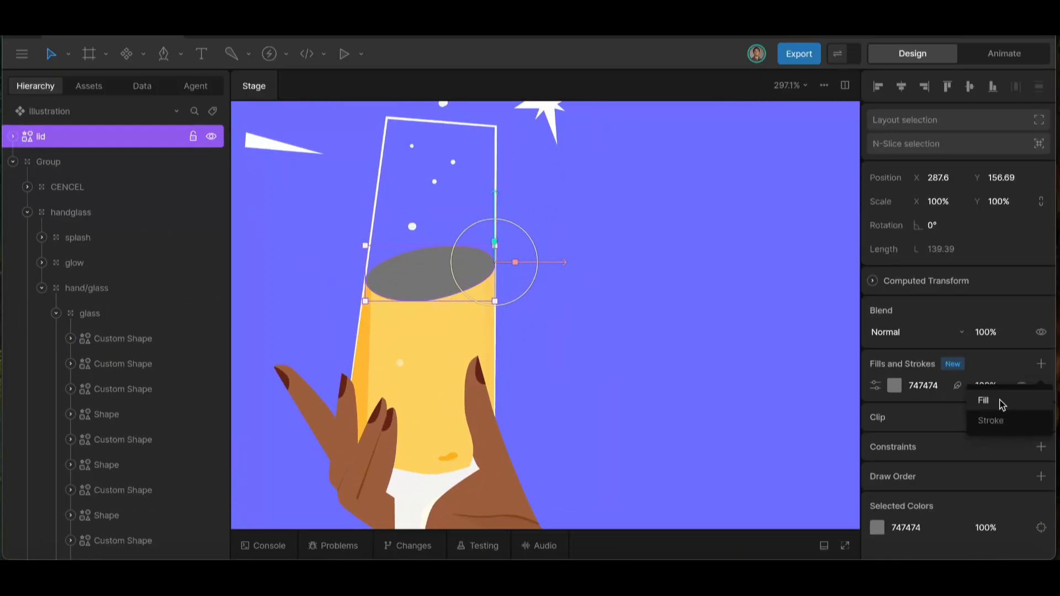
{"action": "left_click", "coordinate": [990, 420]}
{"action": "scroll", "coordinate": [427, 280], "scroll_direction": "up", "scroll_amount": 5}
{"action": "left_click_drag", "start_coordinate": [98, 137], "coordinate": [111, 373]}
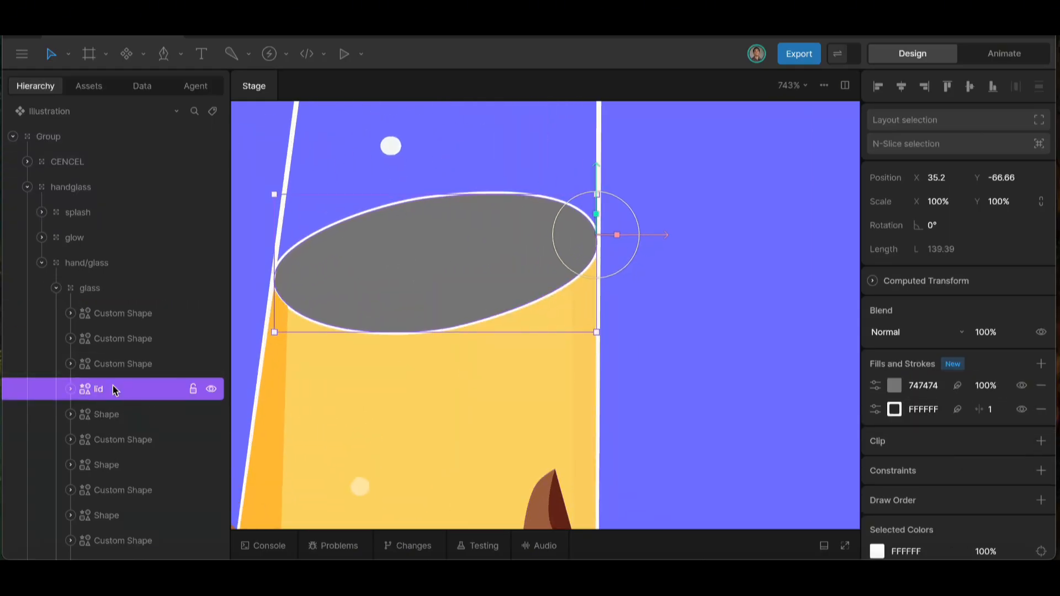
- Hide the lid and set its fill to FFB219, copied from the original orange surface shape
{"action": "left_click", "coordinate": [210, 390]}
{"action": "scroll", "coordinate": [90, 405], "scroll_direction": "down", "scroll_amount": 4}
{"action": "left_click", "coordinate": [111, 339]}
{"action": "left_click", "coordinate": [923, 363]}
{"action": "key", "text": "ctrl+c"}
{"action": "left_click", "coordinate": [134, 188]}
{"action": "left_click", "coordinate": [932, 363]}
{"action": "key", "text": "ctrl+v"}
{"action": "key", "text": "Return"}
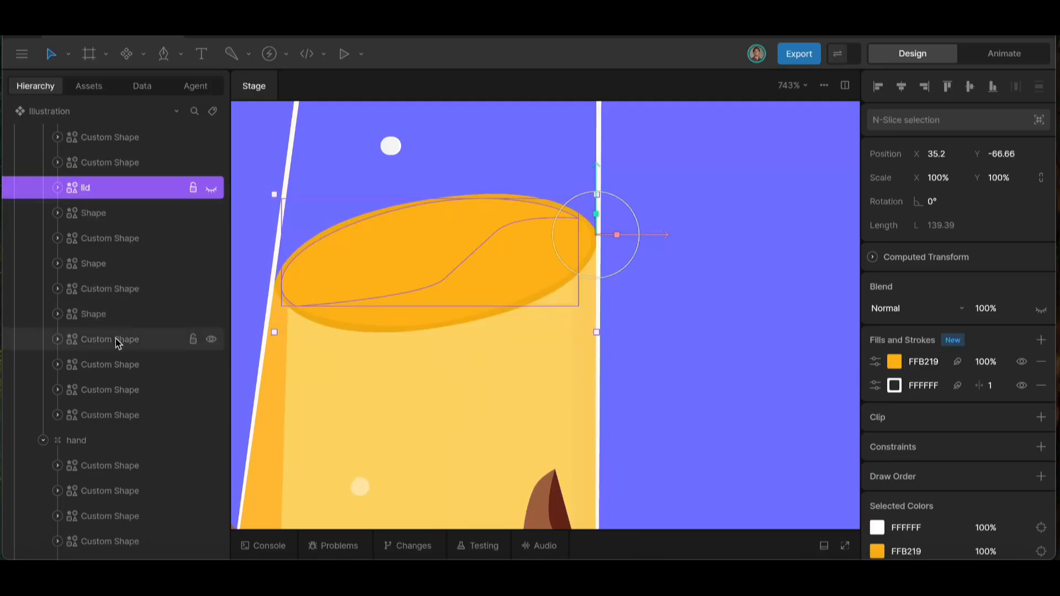
- Set the lid's stroke colour to F0A911, copied from the original darker surface ellipse
{"action": "left_click", "coordinate": [106, 314]}
{"action": "left_click", "coordinate": [923, 363]}
{"action": "key", "text": "ctrl+c"}
{"action": "left_click", "coordinate": [134, 188]}
{"action": "left_click", "coordinate": [923, 385]}
{"action": "key", "text": "ctrl+v"}
{"action": "key", "text": "Return"}
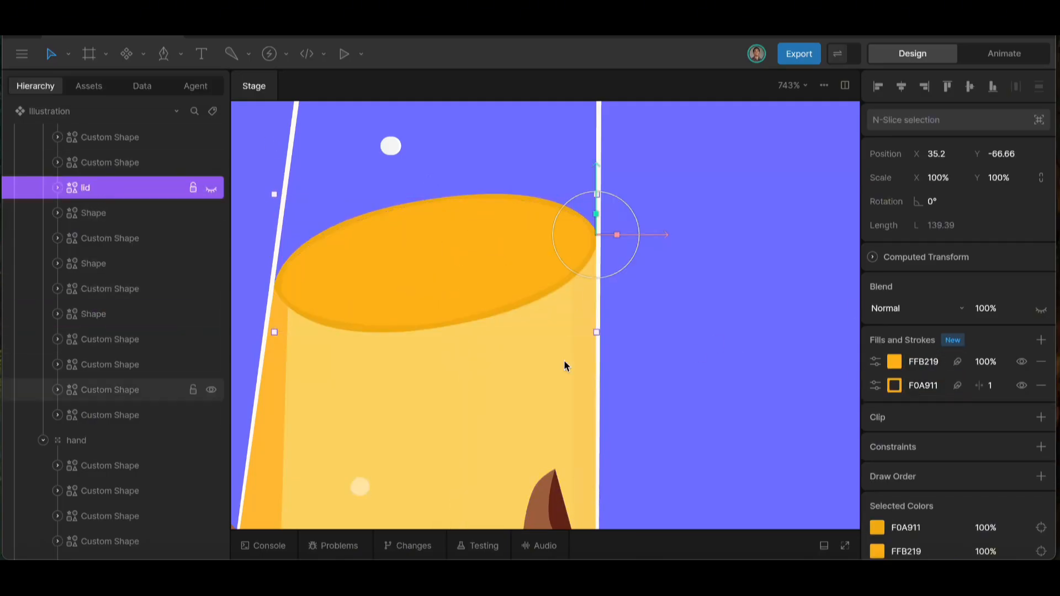
- Delete the three original shapes of the drink's surface from the glass group and make the lid visible again
{"action": "left_click", "coordinate": [104, 316]}
{"action": "key", "text": "BackSpace"}
{"action": "left_click", "coordinate": [103, 323]}
{"action": "key", "text": "BackSpace"}
{"action": "left_click", "coordinate": [105, 319]}
{"action": "key", "text": "BackSpace"}
{"action": "left_click", "coordinate": [211, 189]}
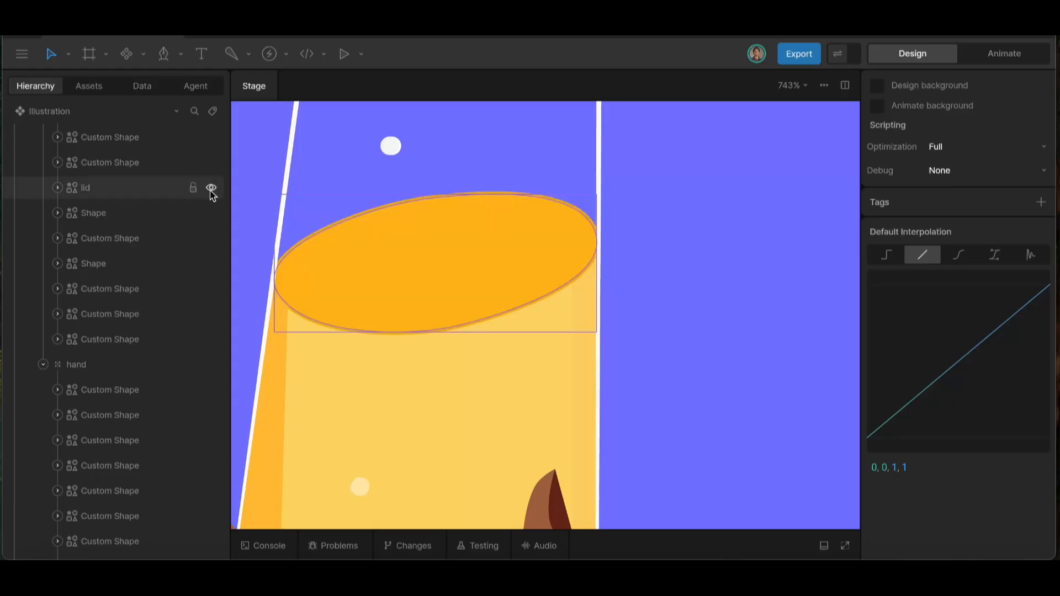
- Check the new lid on the glass up close and return to Animate mode
{"action": "left_click", "coordinate": [254, 297]}
{"action": "scroll", "coordinate": [253, 296], "scroll_direction": "down", "scroll_amount": 5}
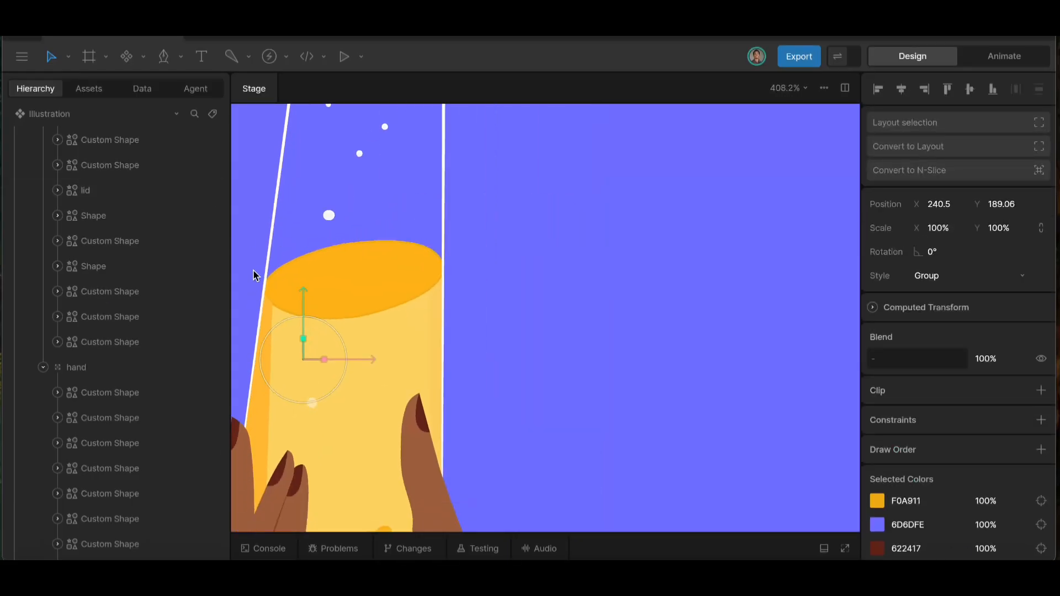
{"action": "scroll", "coordinate": [255, 276], "scroll_direction": "up", "scroll_amount": 5}
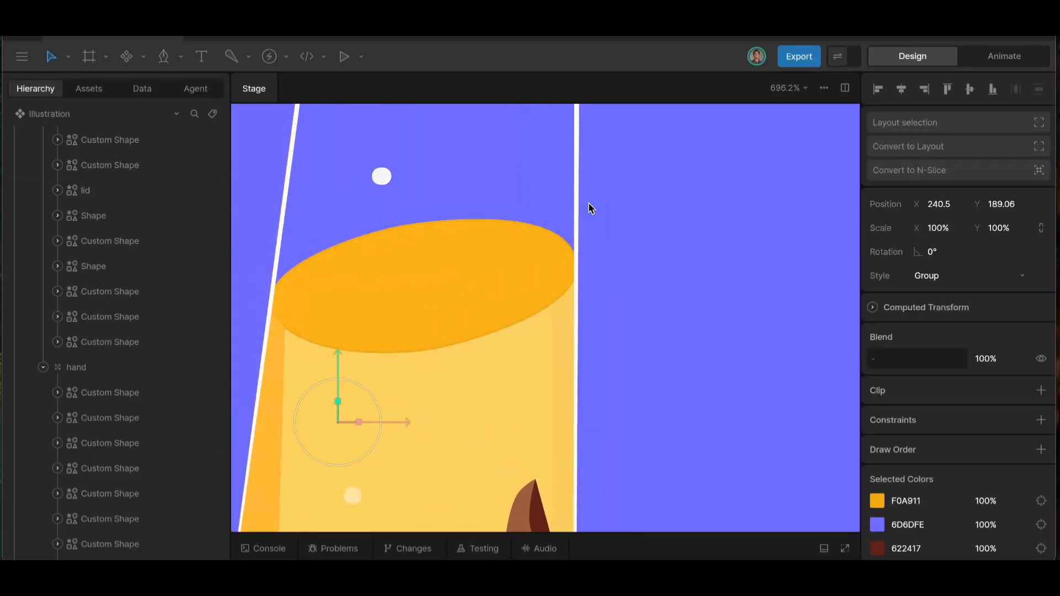
{"action": "left_click", "coordinate": [983, 57]}
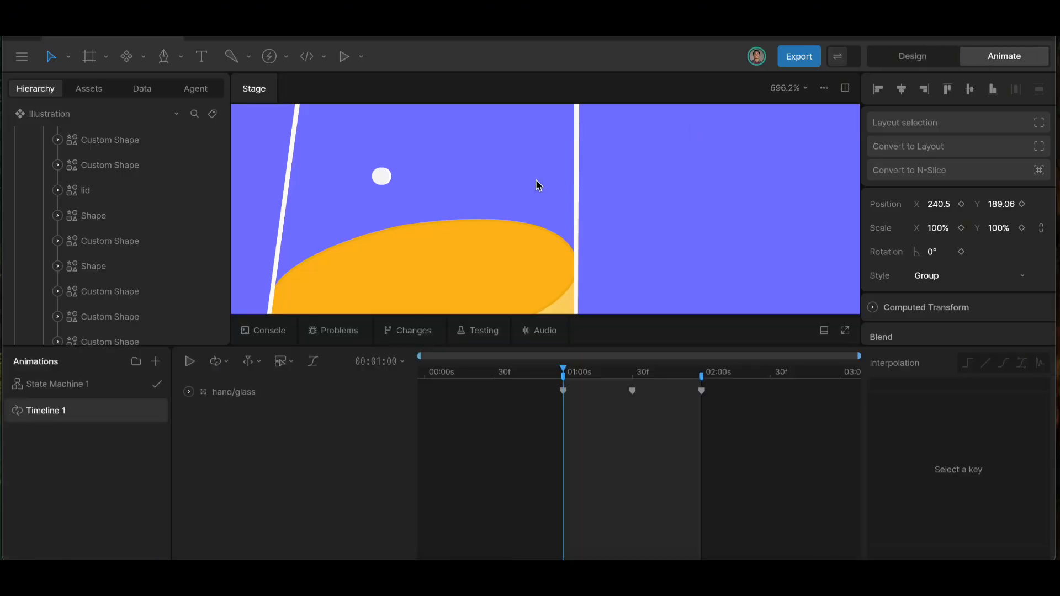
- Open the lid's path for vertex editing and key all its vertices at 1:00
{"action": "scroll", "coordinate": [597, 199], "scroll_direction": "down", "scroll_amount": 5}
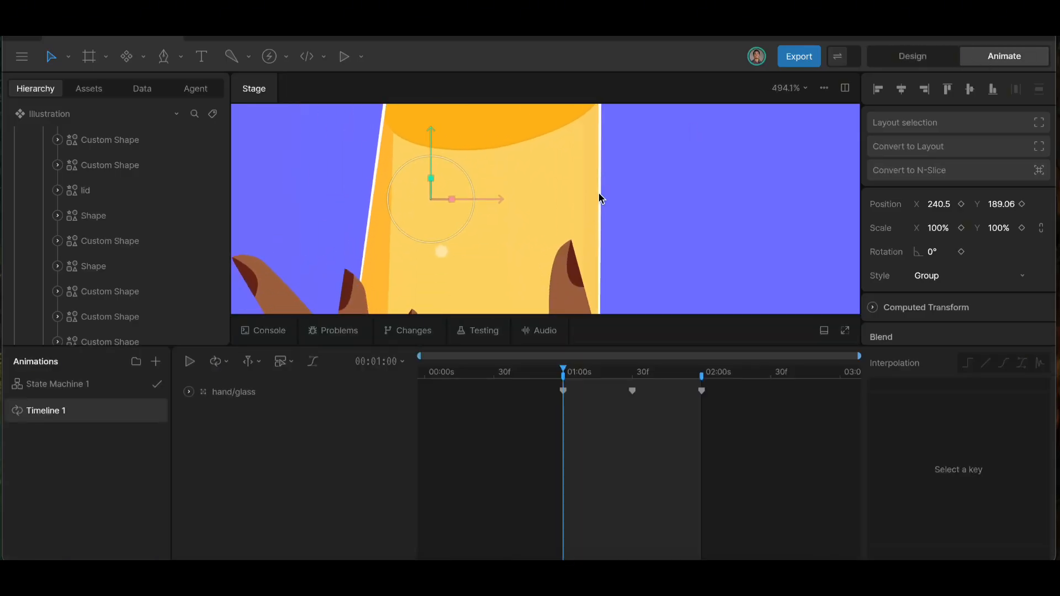
{"action": "scroll", "coordinate": [99, 254], "scroll_direction": "down", "scroll_amount": 1}
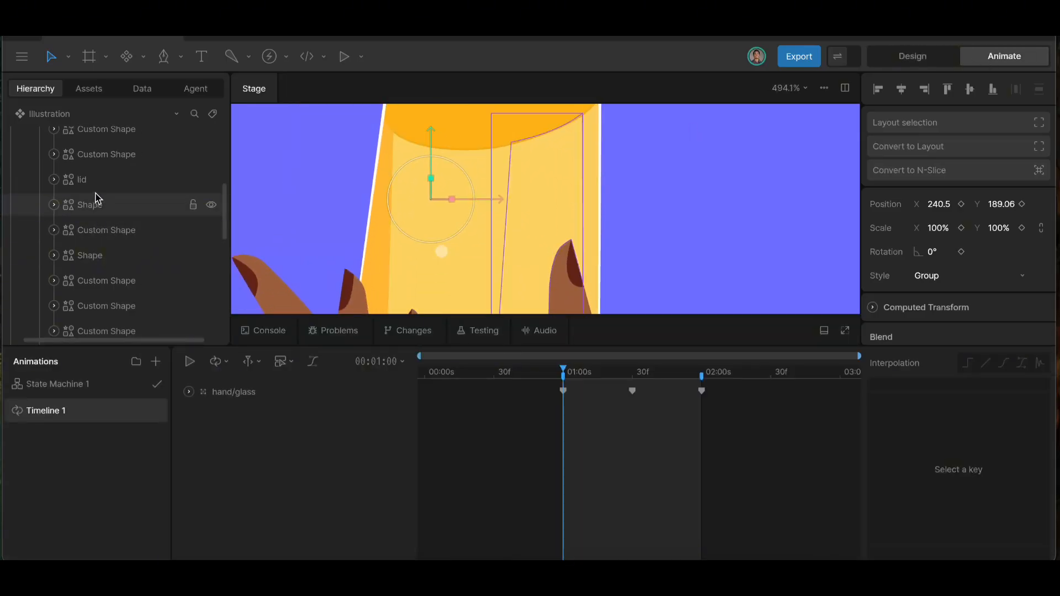
{"action": "left_click", "coordinate": [98, 183]}
{"action": "scroll", "coordinate": [417, 251], "scroll_direction": "up", "scroll_amount": 2}
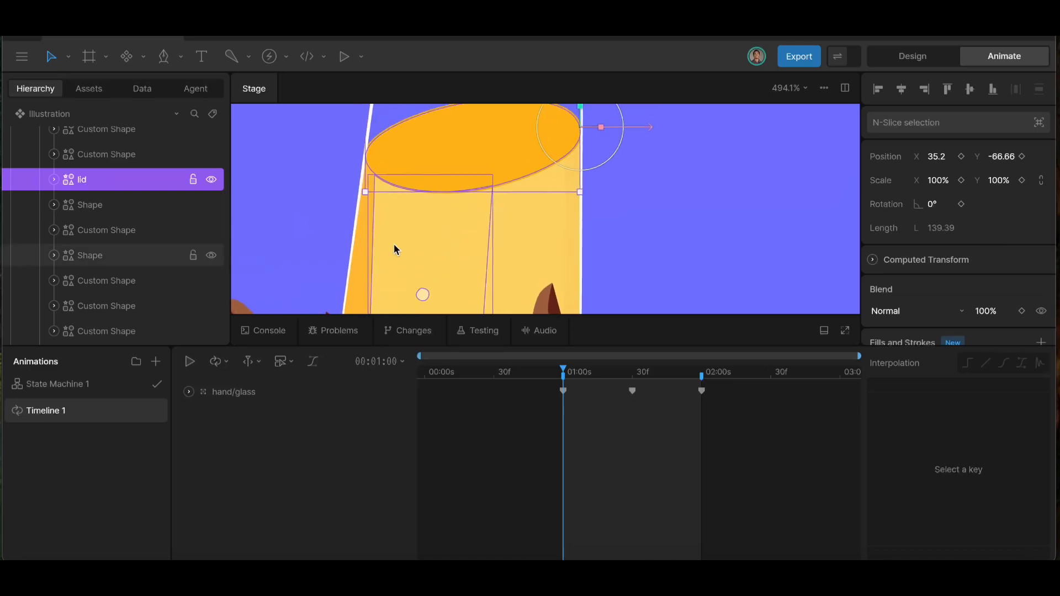
{"action": "left_click", "coordinate": [53, 180]}
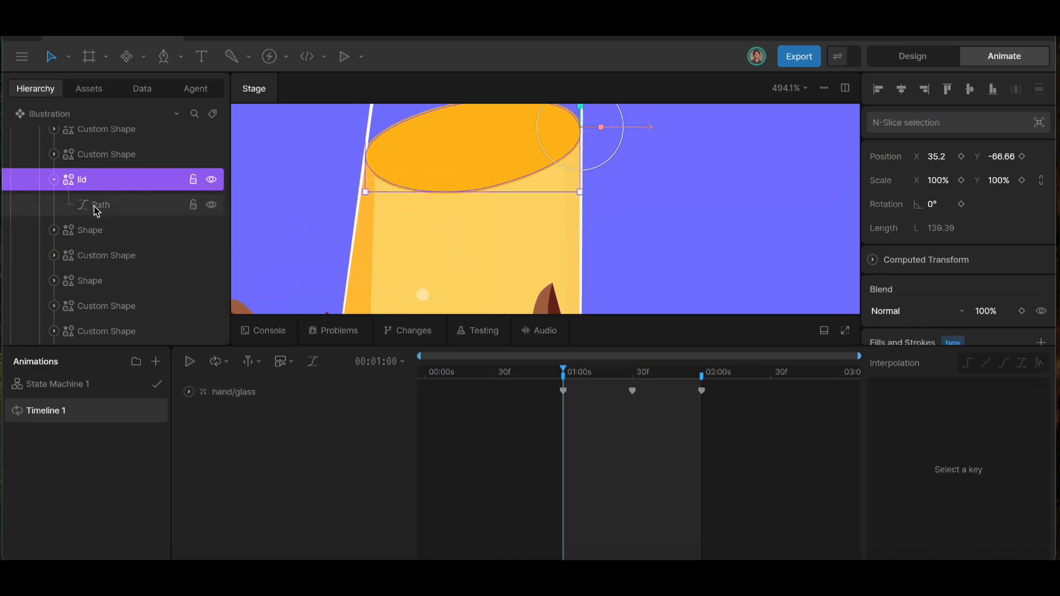
{"action": "left_click", "coordinate": [97, 205]}
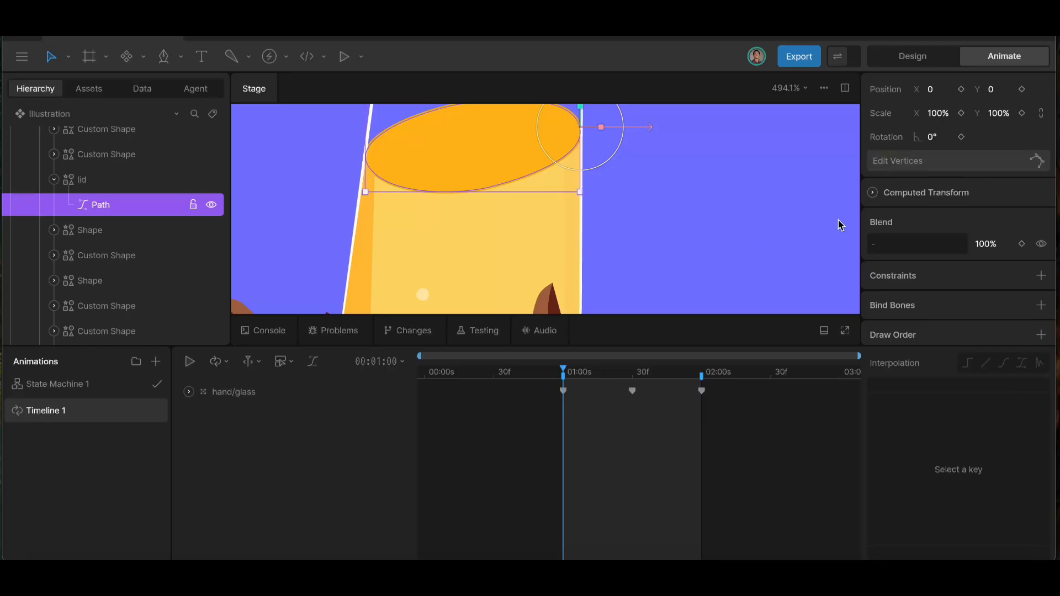
{"action": "left_click", "coordinate": [934, 163]}
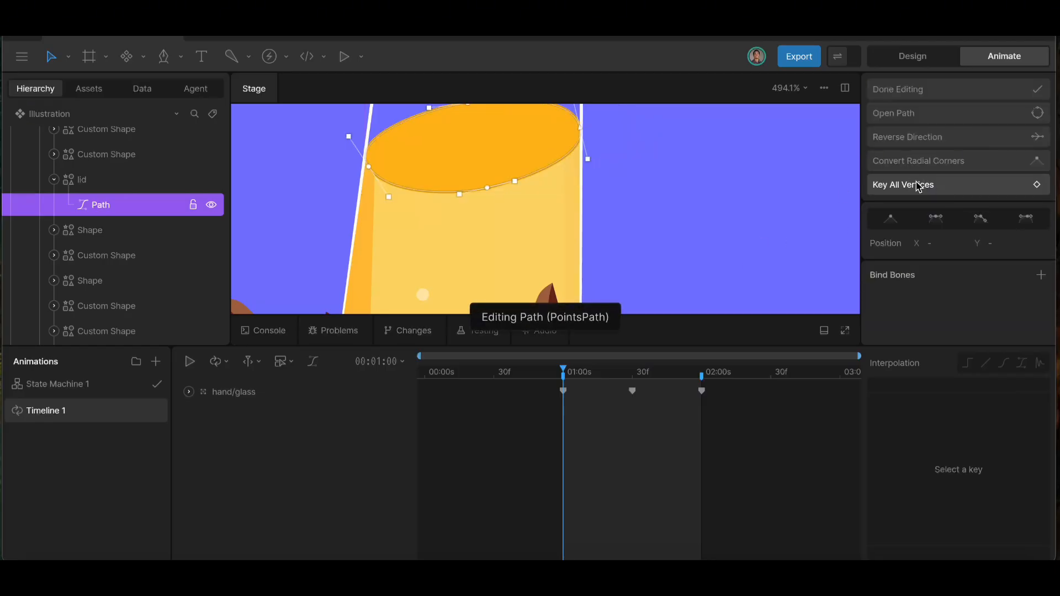
{"action": "left_click", "coordinate": [966, 185]}
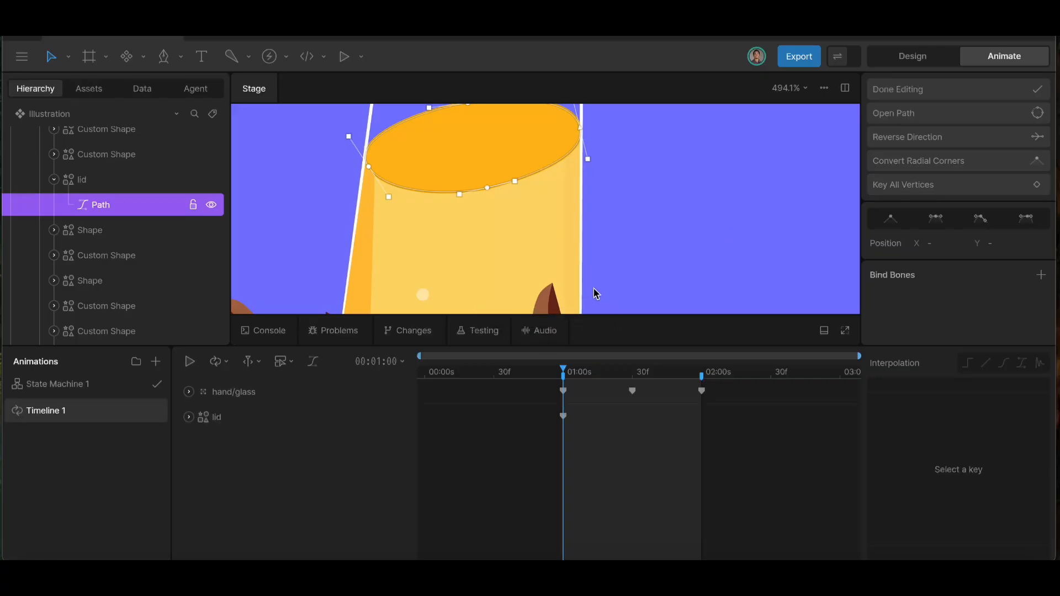
- At 1:30, reshape the lid's path into a wave by moving its vertices and bending their curve handles
{"action": "left_click", "coordinate": [632, 378]}
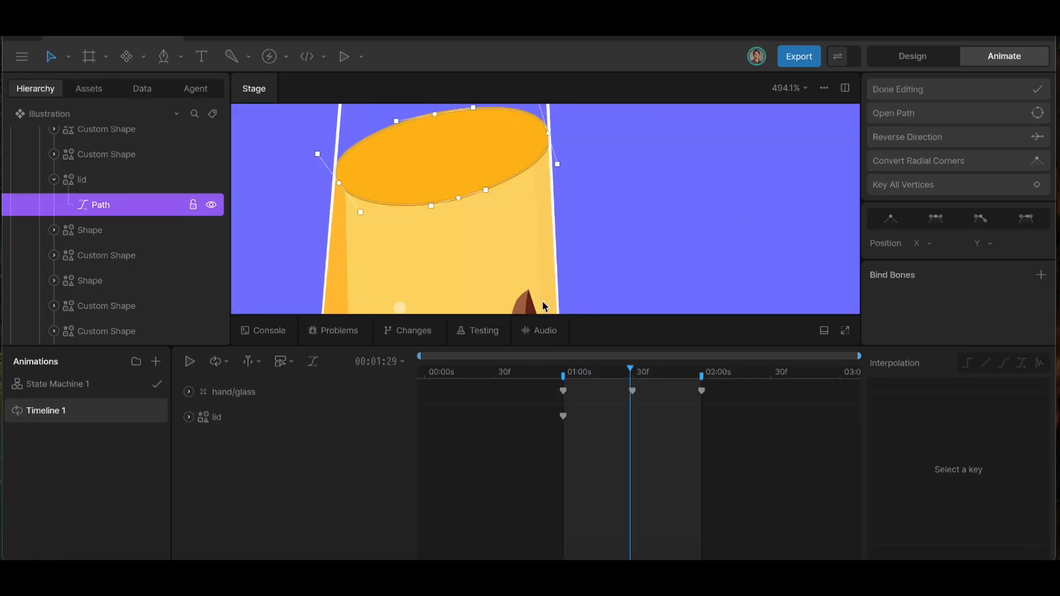
{"action": "scroll", "coordinate": [462, 237], "scroll_direction": "down", "scroll_amount": 4}
{"action": "scroll", "coordinate": [456, 236], "scroll_direction": "up", "scroll_amount": 1}
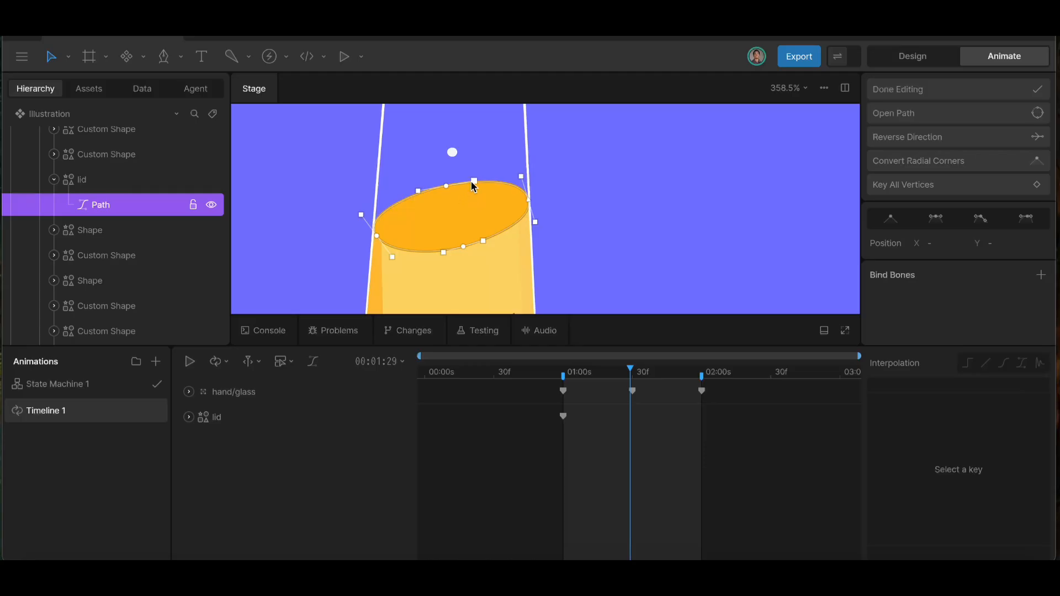
{"action": "left_click_drag", "start_coordinate": [630, 368], "coordinate": [632, 369]}
{"action": "left_click_drag", "start_coordinate": [472, 183], "coordinate": [462, 161]}
{"action": "left_click_drag", "start_coordinate": [483, 244], "coordinate": [478, 230]}
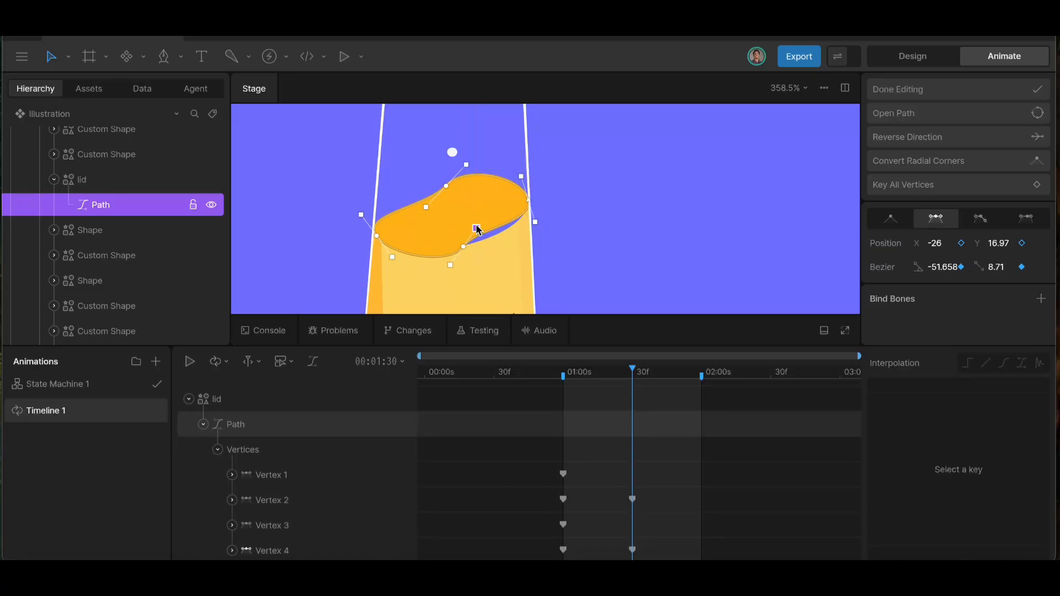
{"action": "left_click_drag", "start_coordinate": [528, 207], "coordinate": [528, 216]}
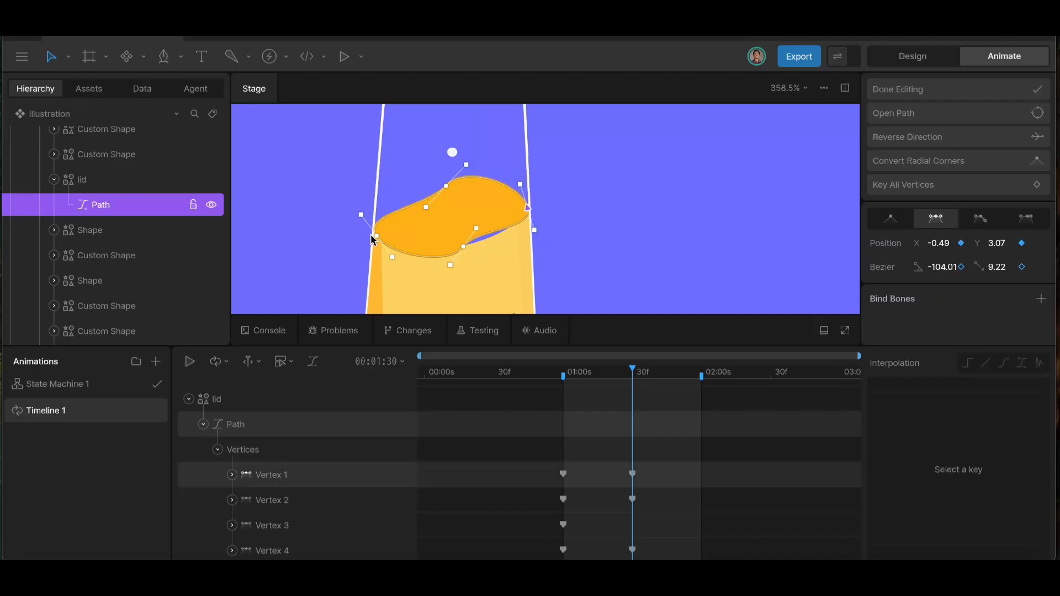
{"action": "left_click_drag", "start_coordinate": [375, 237], "coordinate": [374, 225]}
{"action": "mouse_move", "coordinate": [474, 230]}
{"action": "left_mouse_down"}
{"action": "mouse_move", "coordinate": [462, 251]}
{"action": "mouse_move", "coordinate": [447, 250]}
{"action": "mouse_move", "coordinate": [466, 230]}
{"action": "mouse_move", "coordinate": [460, 221]}
{"action": "mouse_move", "coordinate": [477, 222]}
{"action": "left_mouse_up"}
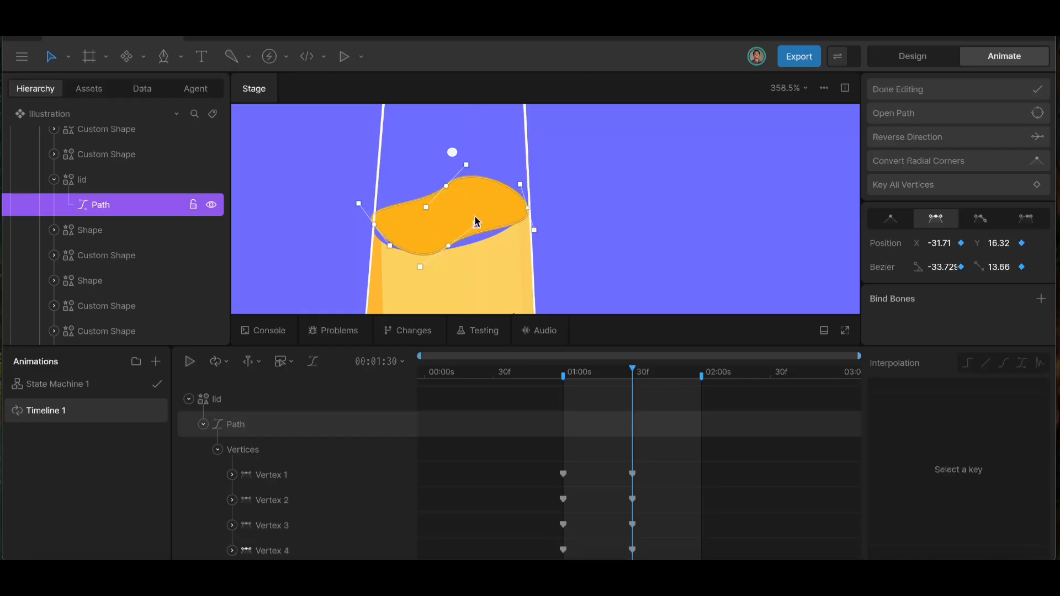
- Copy the 1:00 keys of the lid's four vertices to 2:00
{"action": "left_click", "coordinate": [703, 375]}
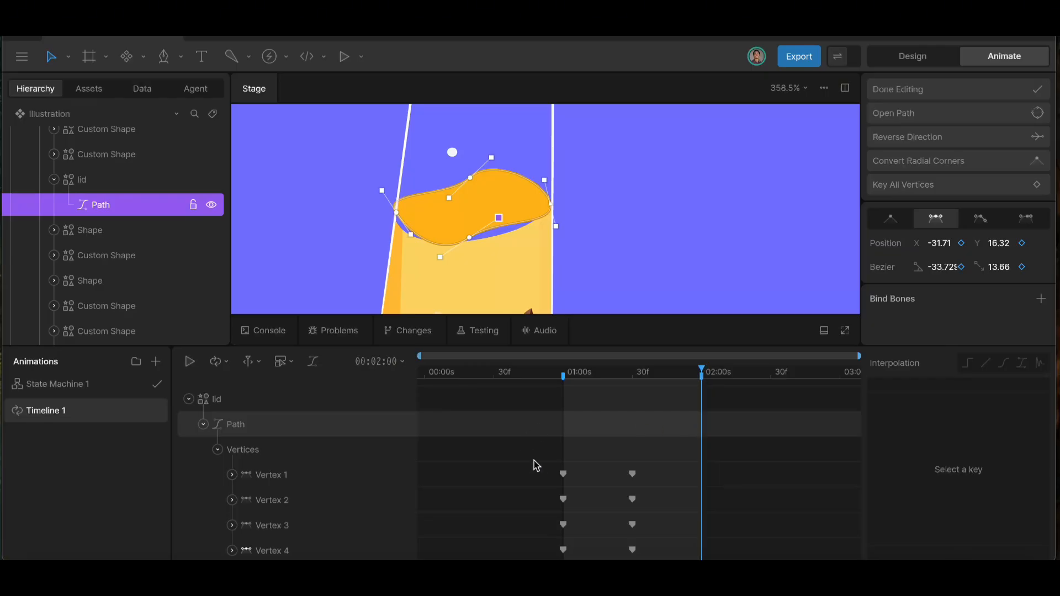
{"action": "left_click_drag", "start_coordinate": [547, 466], "coordinate": [577, 556]}
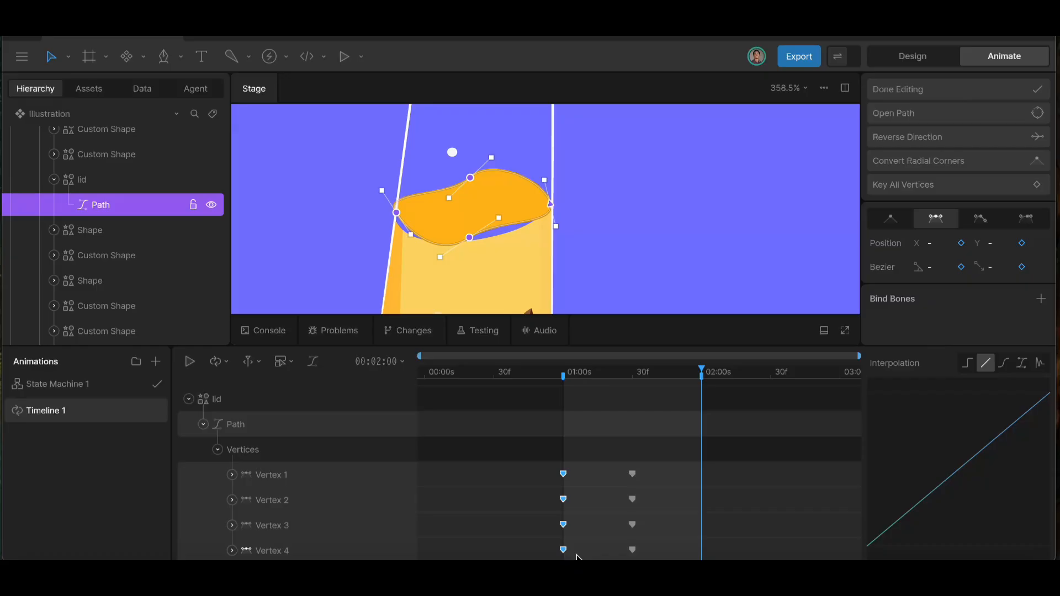
{"action": "key", "text": "ctrl+v"}
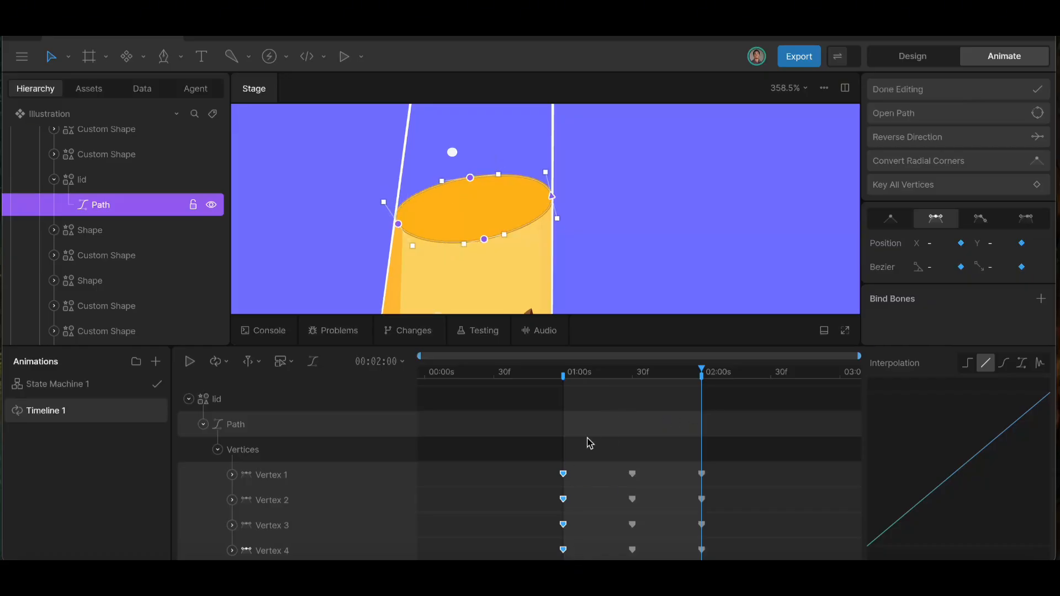
- Apply cubic interpolation to all of the lid's vertex keys and play the timeline
{"action": "left_click_drag", "start_coordinate": [538, 453], "coordinate": [739, 561]}
{"action": "left_click", "coordinate": [1008, 360]}
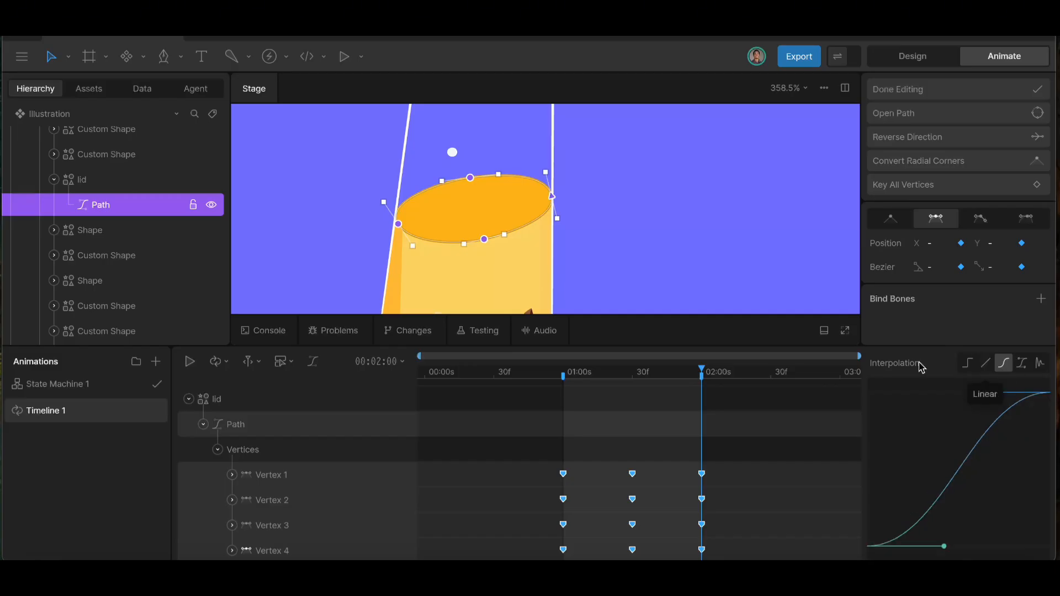
{"action": "left_click", "coordinate": [565, 407]}
{"action": "key", "text": "space"}
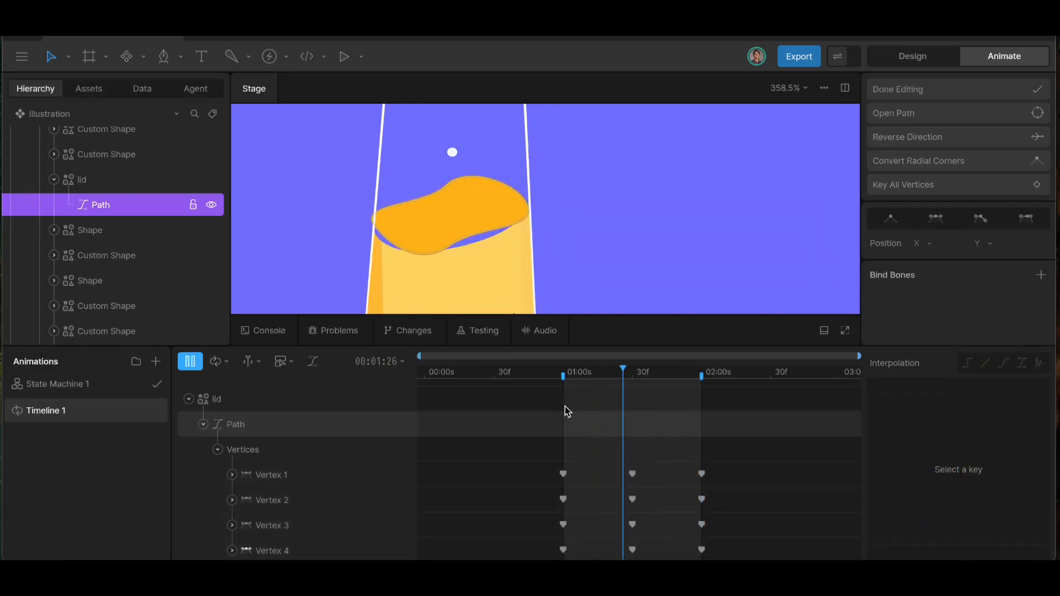
- At 1:30, adjust the curve at the lid's left end to fit the glass edge, and play the animation
{"action": "left_click", "coordinate": [632, 372]}
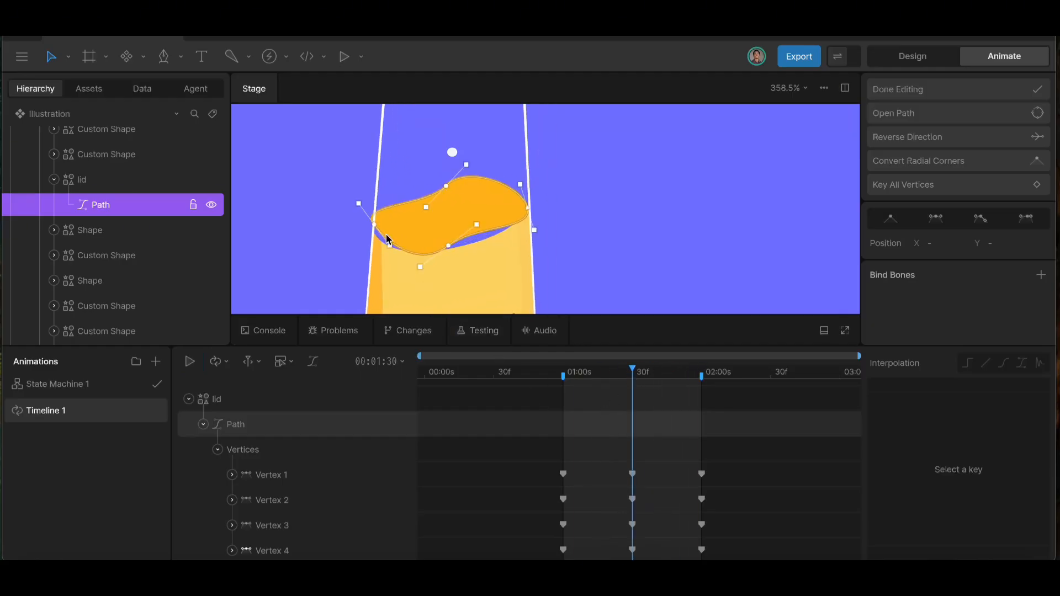
{"action": "scroll", "coordinate": [385, 234], "scroll_direction": "up", "scroll_amount": 5}
{"action": "left_click_drag", "start_coordinate": [313, 150], "coordinate": [334, 166]}
{"action": "left_click_drag", "start_coordinate": [353, 215], "coordinate": [358, 217]}
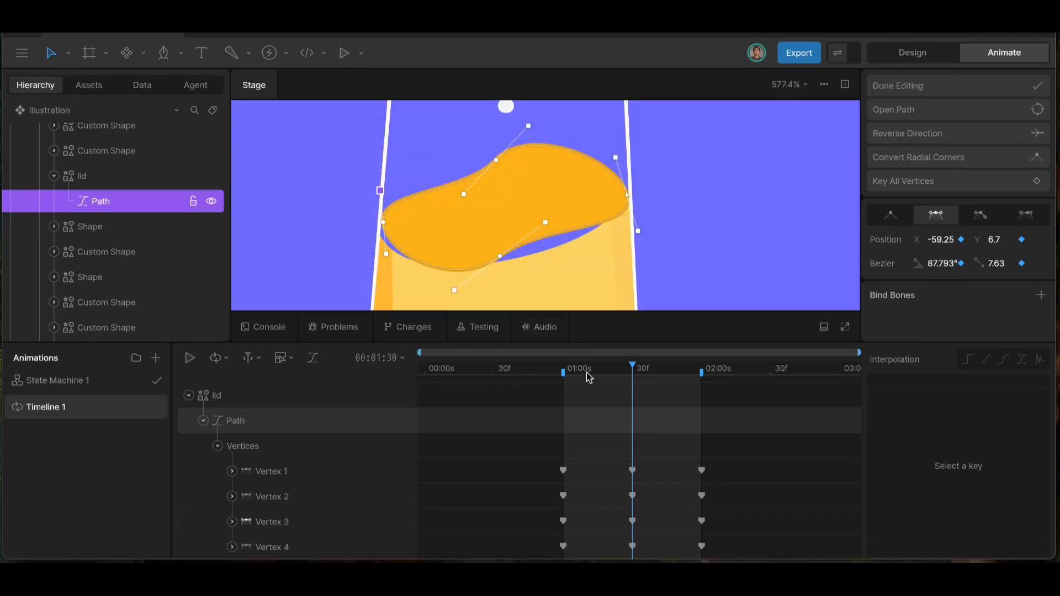
{"action": "left_click", "coordinate": [588, 377]}
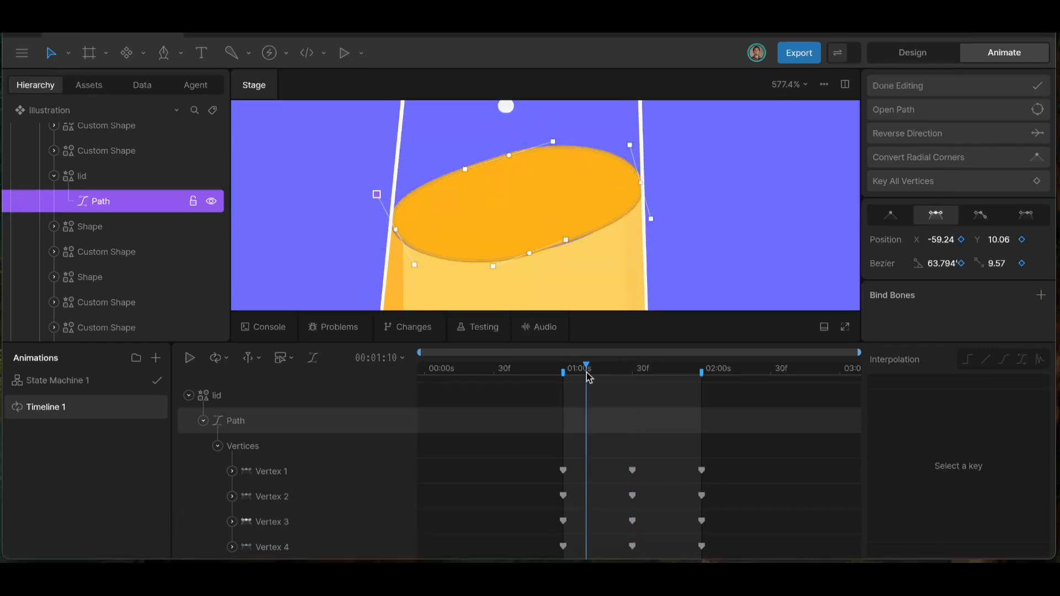
{"action": "key", "text": "space"}
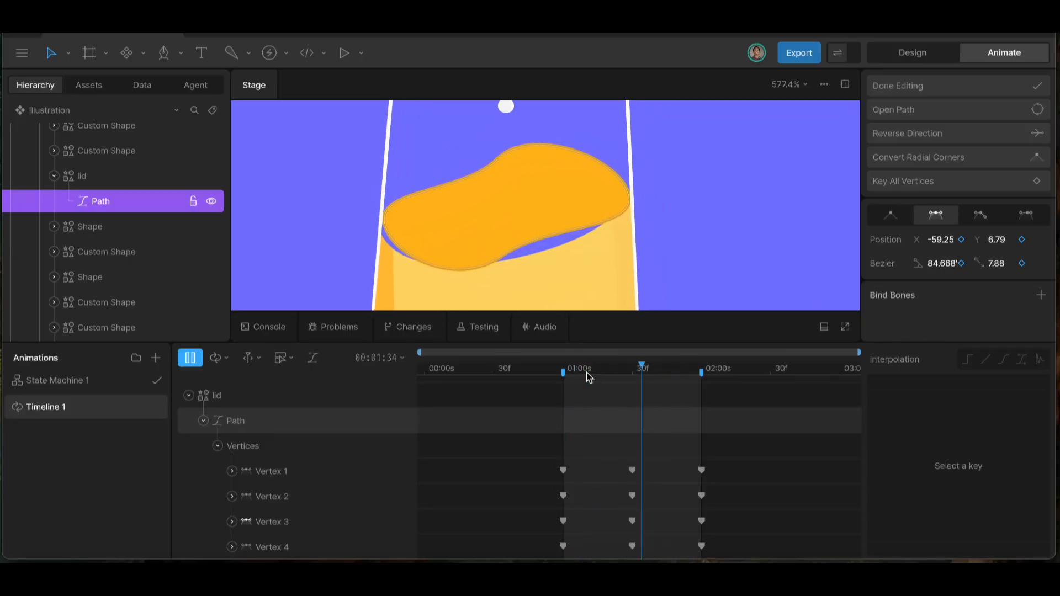
{"action": "scroll", "coordinate": [594, 259], "scroll_direction": "down", "scroll_amount": 5}
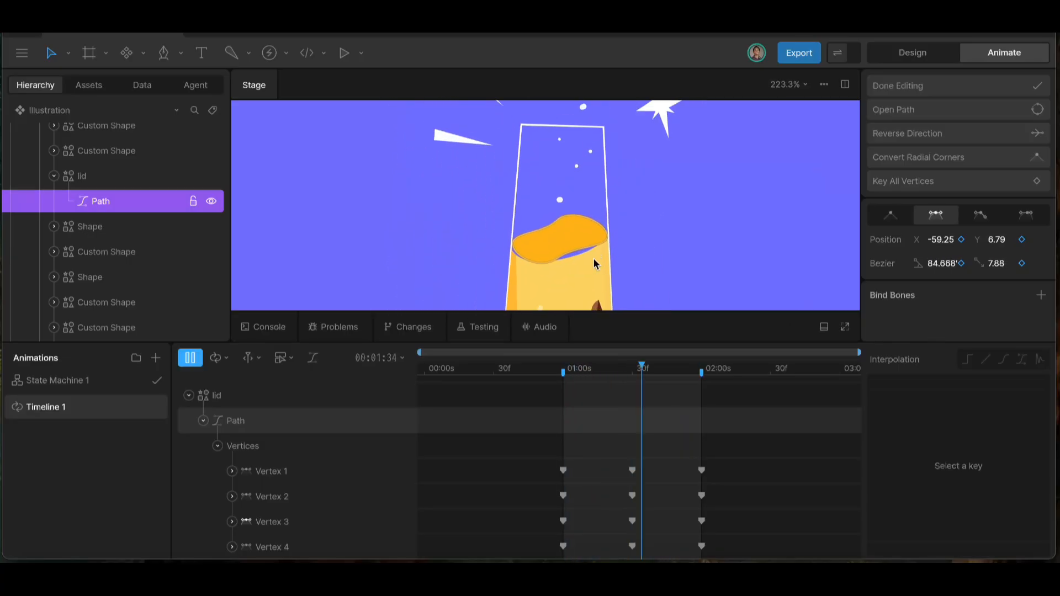
- Finish editing the lid and key all vertices at 1:00 on the first path of the shape listed below it
{"action": "left_click", "coordinate": [563, 369]}
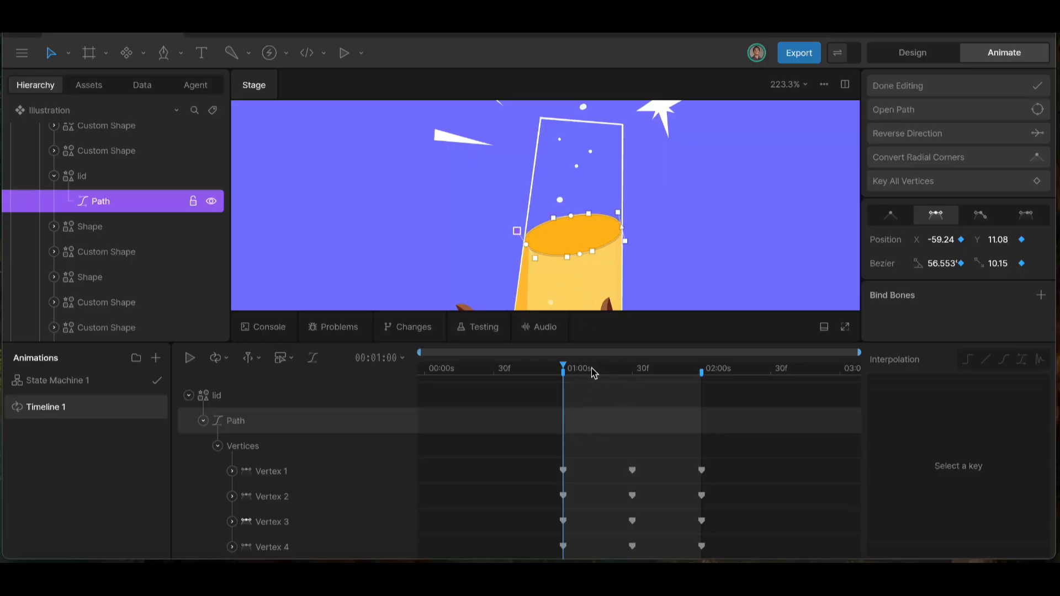
{"action": "left_click", "coordinate": [900, 90]}
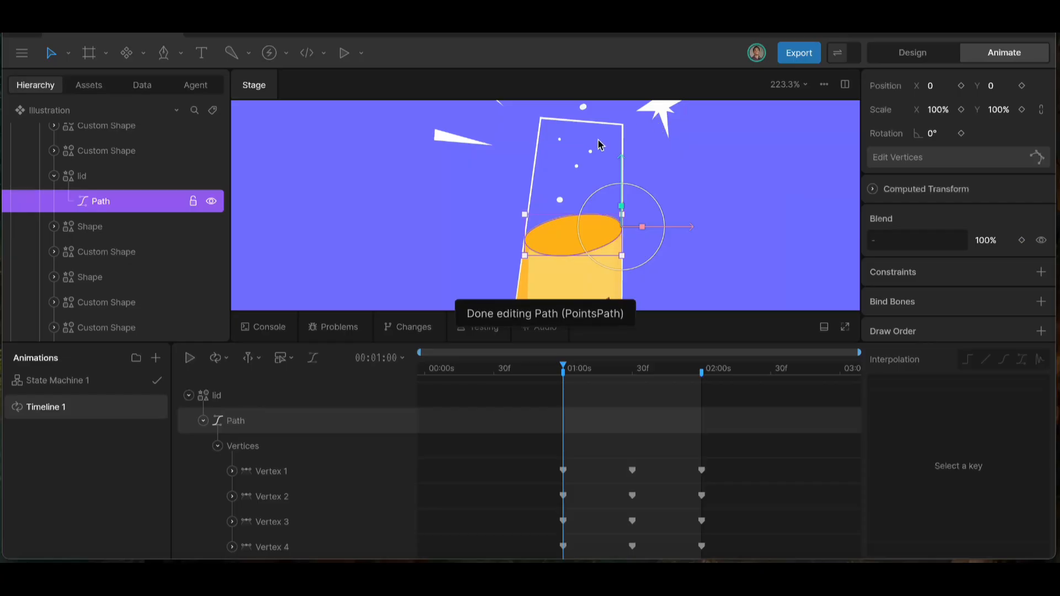
{"action": "left_click", "coordinate": [97, 229]}
{"action": "left_click", "coordinate": [55, 228]}
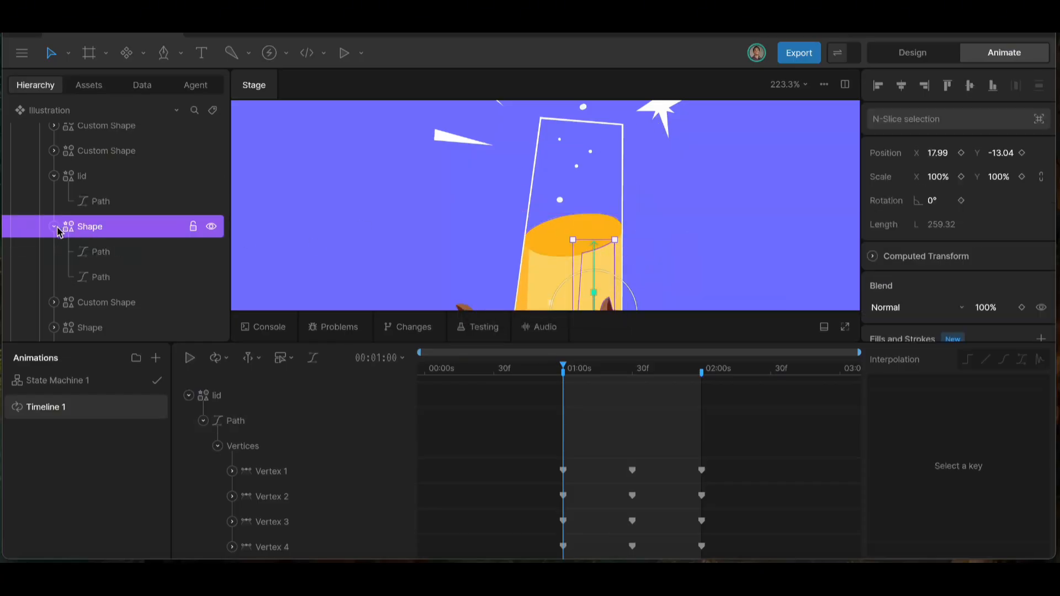
{"action": "left_click", "coordinate": [94, 252]}
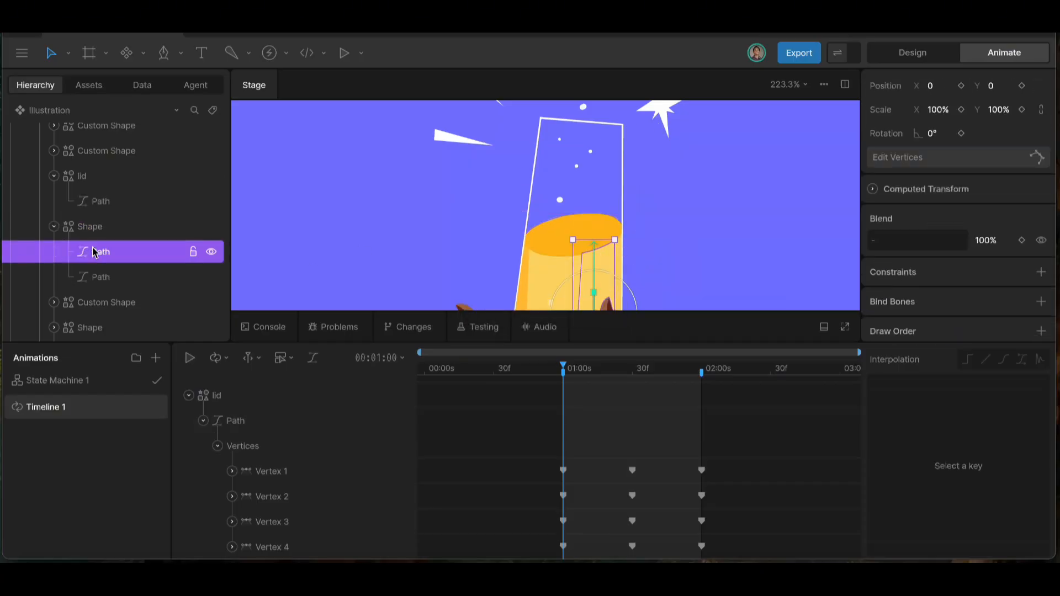
{"action": "left_click", "coordinate": [922, 157]}
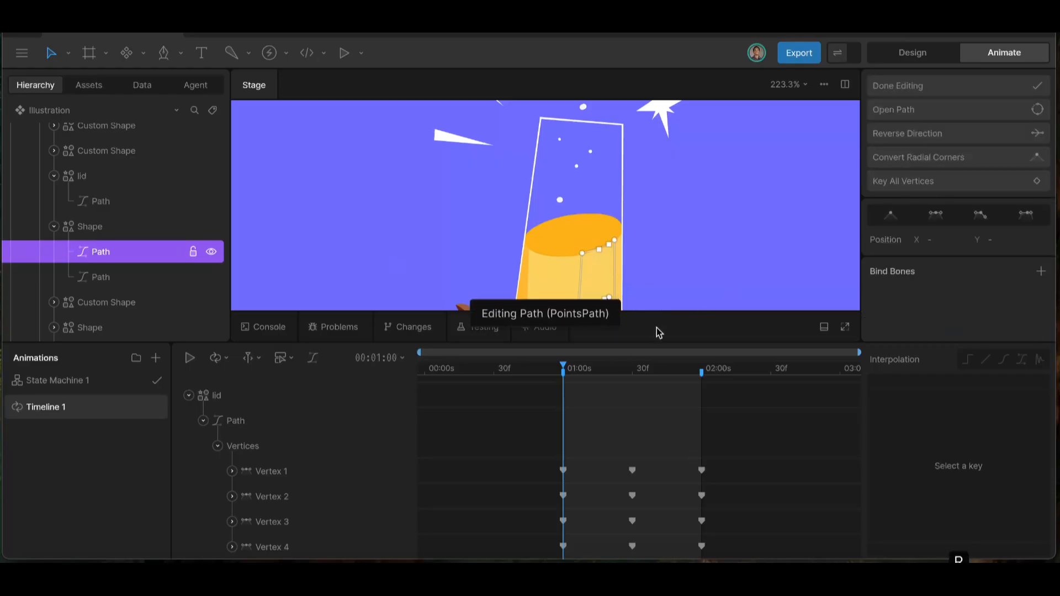
{"action": "scroll", "coordinate": [580, 440], "scroll_direction": "up", "scroll_amount": 1}
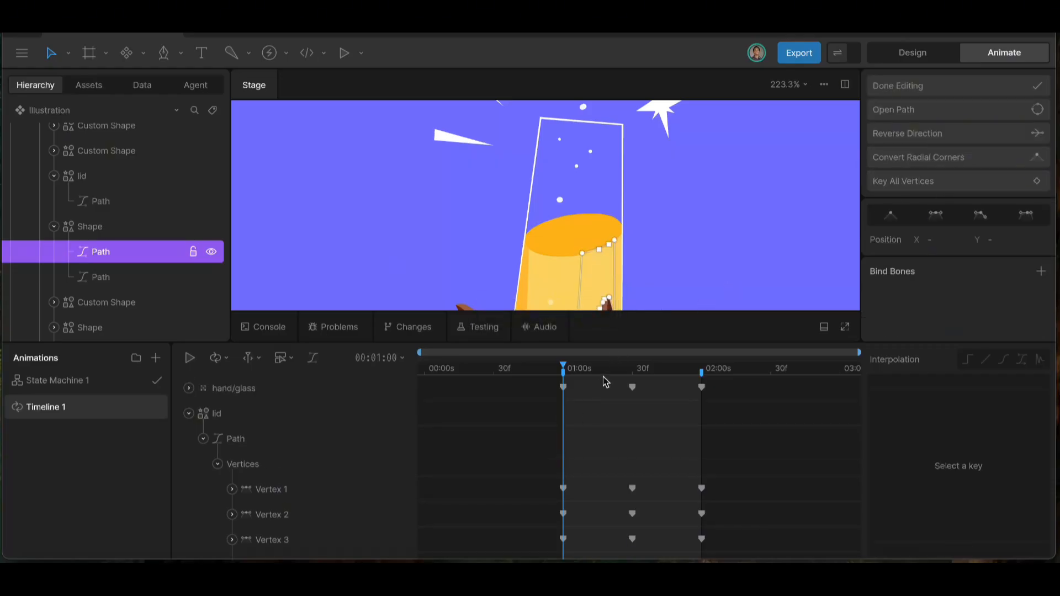
- At 1:30, raise and bend the upper edge of this path so it meets the underside of the wavy lid
{"action": "left_click", "coordinate": [631, 368]}
{"action": "scroll", "coordinate": [626, 453], "scroll_direction": "down", "scroll_amount": 1}
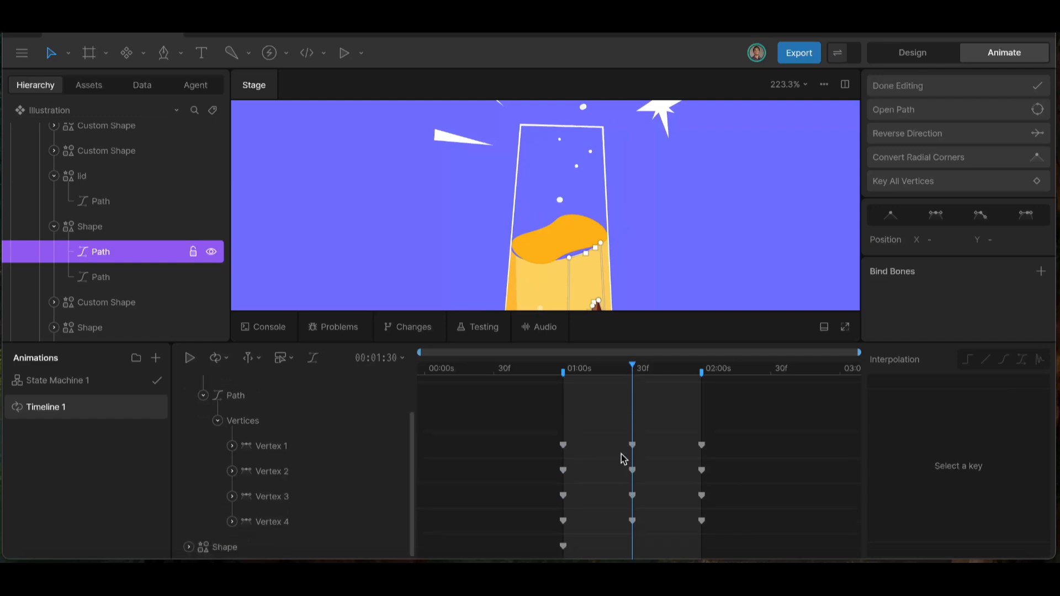
{"action": "scroll", "coordinate": [572, 243], "scroll_direction": "up", "scroll_amount": 5}
{"action": "left_click_drag", "start_coordinate": [639, 222], "coordinate": [601, 210]}
{"action": "left_click", "coordinate": [565, 248]}
{"action": "left_click_drag", "start_coordinate": [565, 246], "coordinate": [562, 232]}
{"action": "left_click_drag", "start_coordinate": [599, 197], "coordinate": [606, 213]}
{"action": "scroll", "coordinate": [675, 433], "scroll_direction": "up", "scroll_amount": 2}
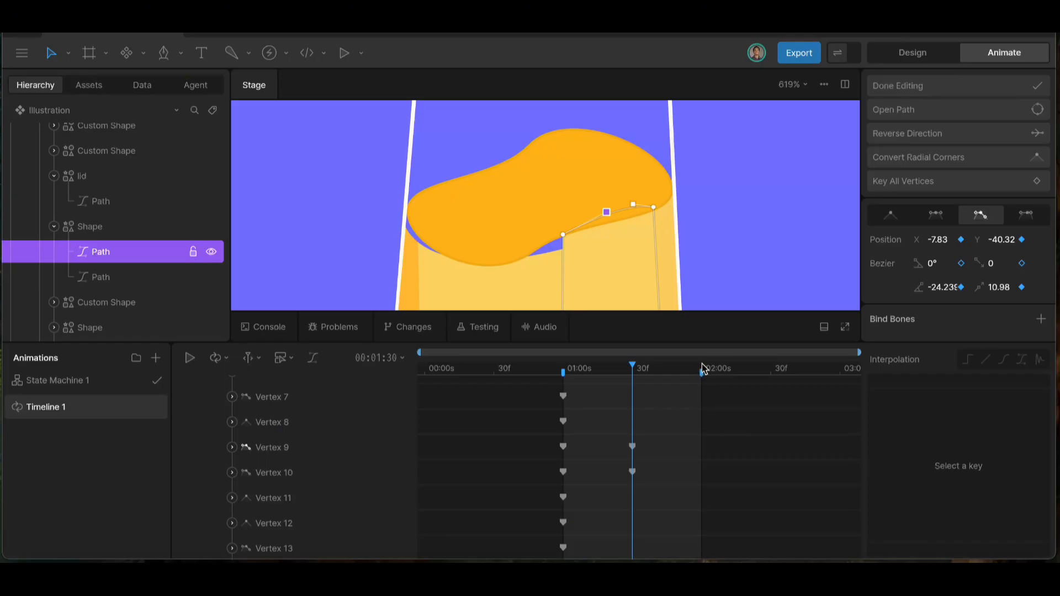
- End the work area at 1:59 and copy the 1:00 keys of vertices 9 and 10 there
{"action": "left_click_drag", "start_coordinate": [701, 370], "coordinate": [699, 372]}
{"action": "left_click", "coordinate": [701, 368]}
{"action": "left_click_drag", "start_coordinate": [701, 369], "coordinate": [699, 369]}
{"action": "left_click_drag", "start_coordinate": [551, 440], "coordinate": [576, 479]}
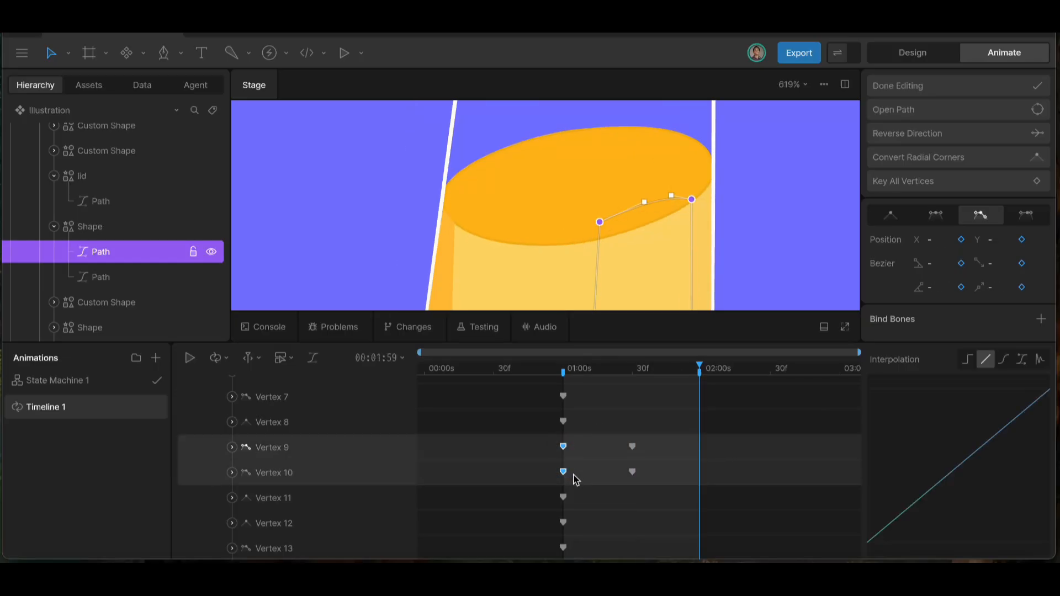
{"action": "key", "text": "ctrl+v"}
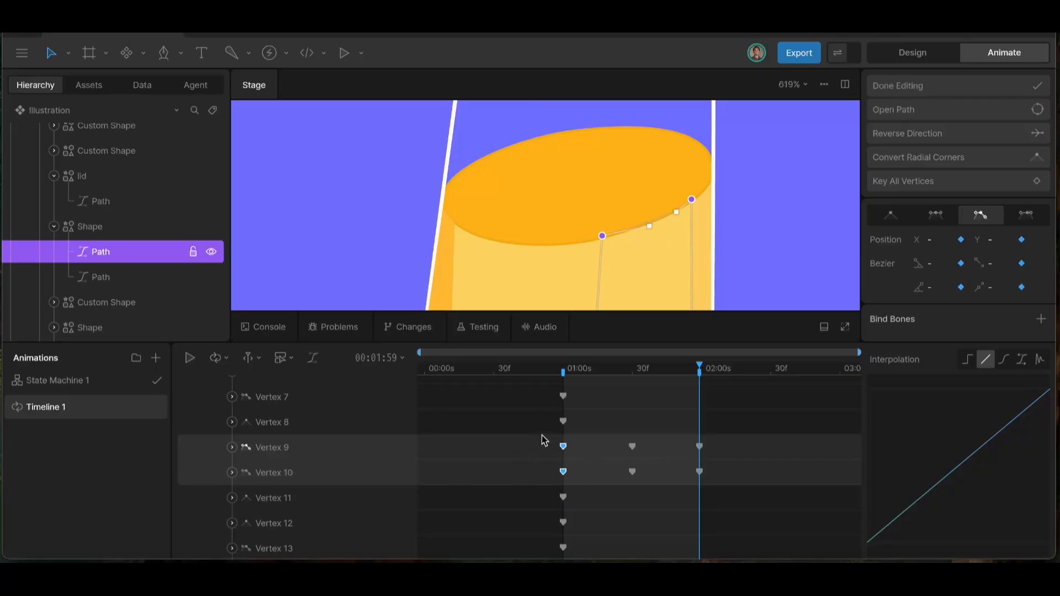
- Look through the path's remaining vertex keys and return the playhead to 1:00
{"action": "scroll", "coordinate": [545, 440], "scroll_direction": "up", "scroll_amount": 6}
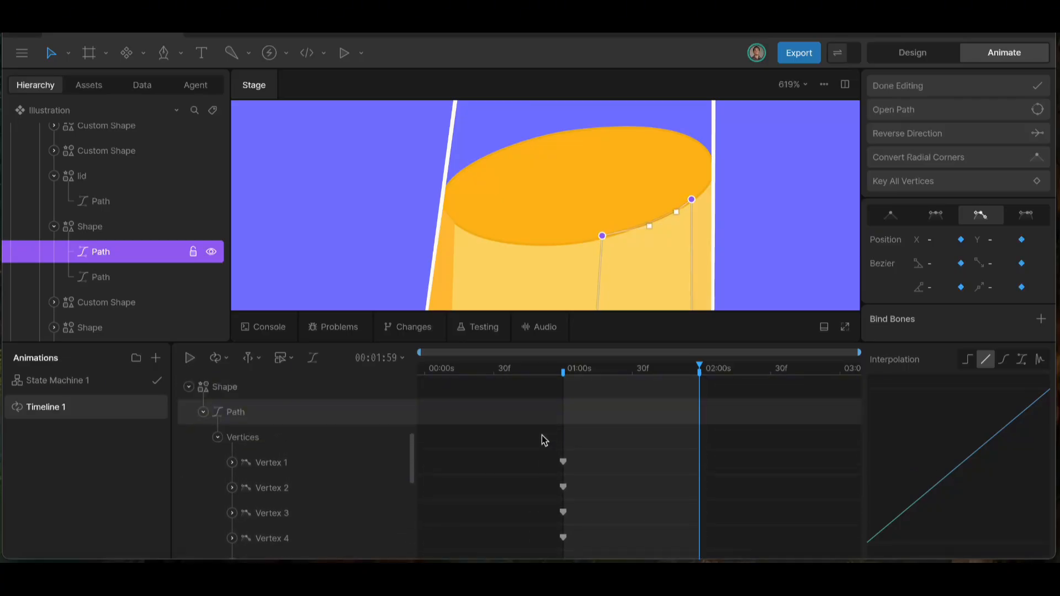
{"action": "left_click_drag", "start_coordinate": [544, 448], "coordinate": [574, 545]}
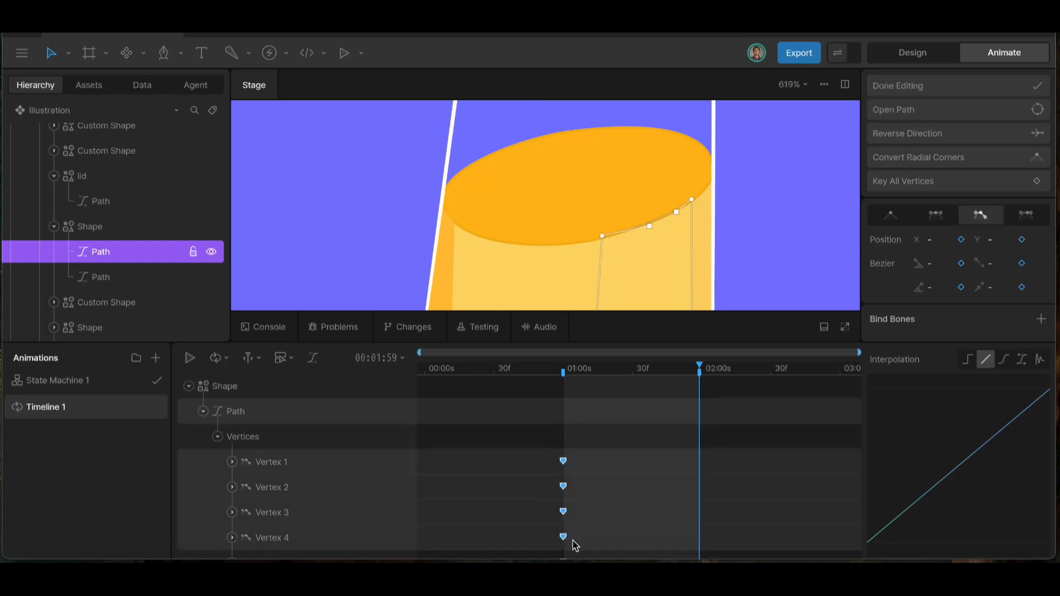
{"action": "scroll", "coordinate": [569, 543], "scroll_direction": "down", "scroll_amount": 5}
{"action": "left_click", "coordinate": [532, 478]}
{"action": "scroll", "coordinate": [563, 475], "scroll_direction": "up", "scroll_amount": 8}
{"action": "left_click", "coordinate": [563, 367]}
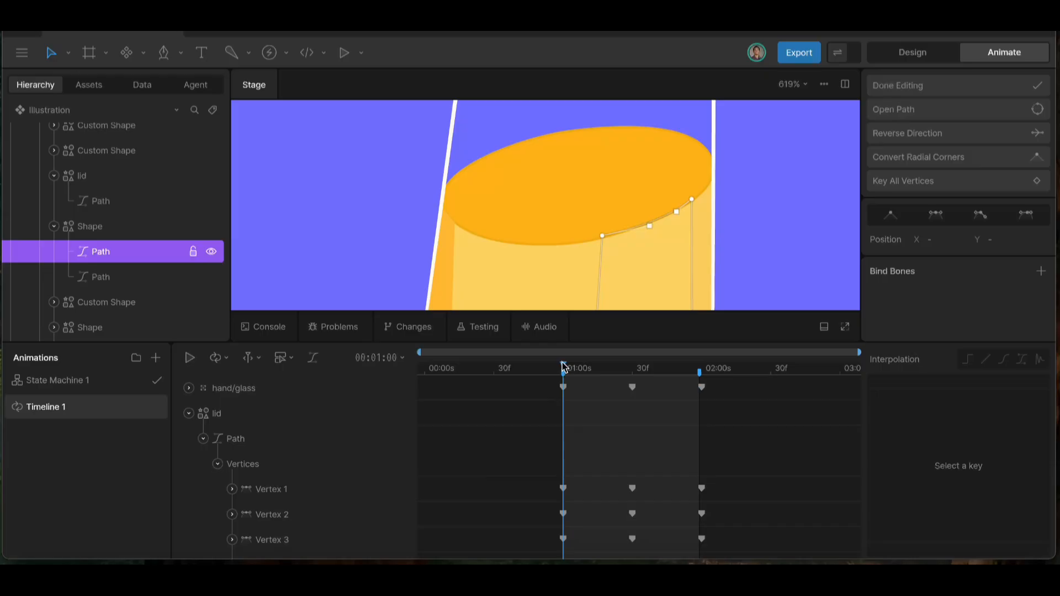
- Finish editing this path, and at 1:30 reshape the upper edge of the next shape's first path to follow the wavy lid
{"action": "left_click", "coordinate": [898, 86]}
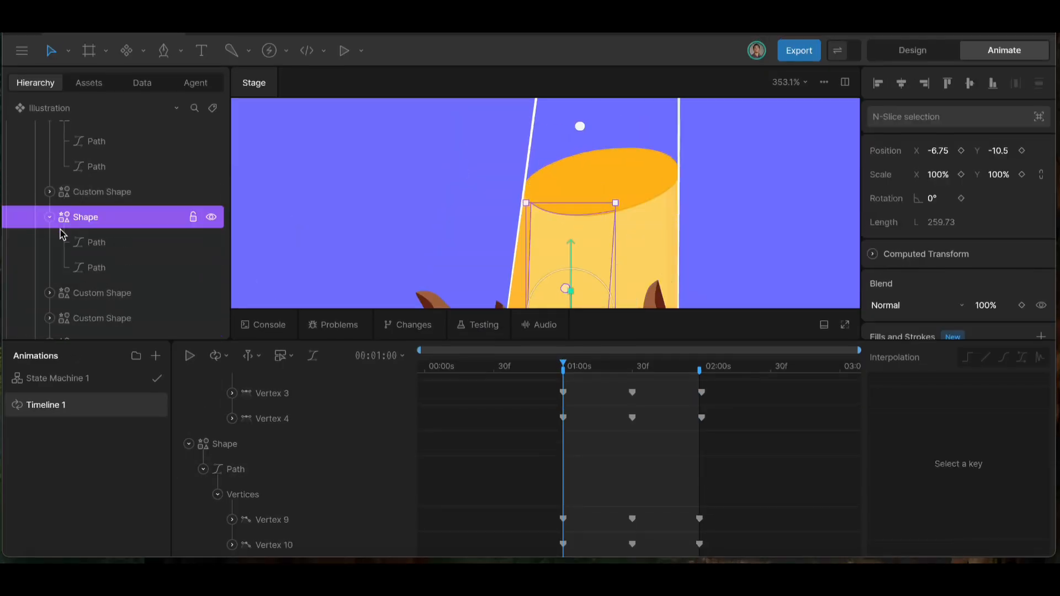
{"action": "left_click", "coordinate": [632, 366]}
{"action": "scroll", "coordinate": [632, 237], "scroll_direction": "up", "scroll_amount": 5}
{"action": "scroll", "coordinate": [519, 259], "scroll_direction": "up", "scroll_amount": 5}
{"action": "left_click_drag", "start_coordinate": [455, 187], "coordinate": [456, 187]}
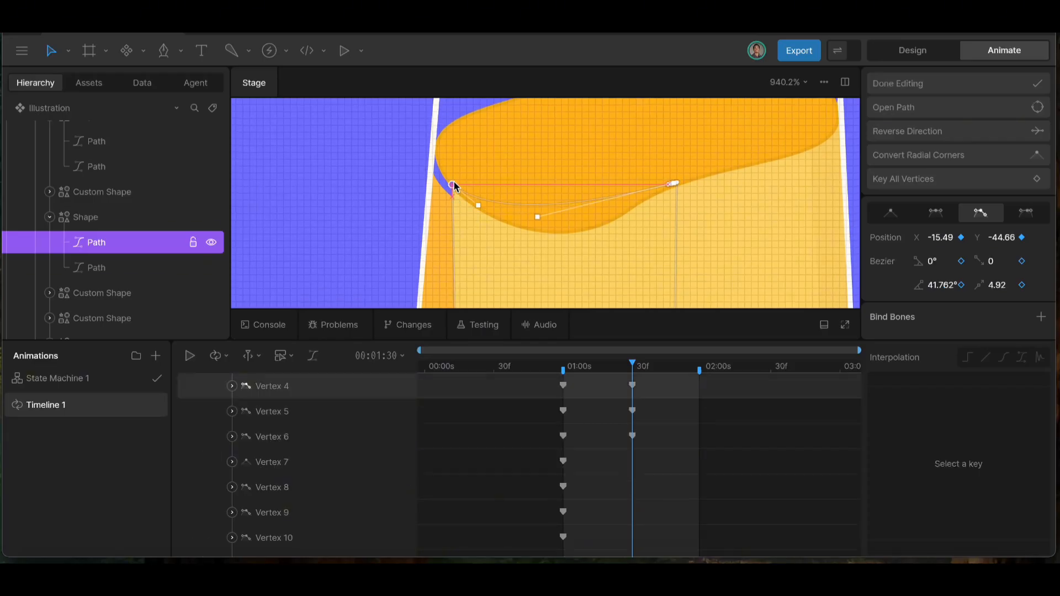
- Copy the path's vertex keys from 1:00 to 1:59
{"action": "left_click", "coordinate": [698, 368]}
{"action": "scroll", "coordinate": [624, 442], "scroll_direction": "up", "scroll_amount": 2}
{"action": "left_click_drag", "start_coordinate": [551, 434], "coordinate": [577, 549]}
{"action": "key", "text": "super+v"}
- Delete the unneeded vertex keys at 1:00, including the Vertex 6 key on the path of the glass's second Custom Shape
{"action": "scroll", "coordinate": [572, 504], "scroll_direction": "up", "scroll_amount": 3}
{"action": "key", "text": "Delete"}
{"action": "scroll", "coordinate": [579, 513], "scroll_direction": "down", "scroll_amount": 2}
{"action": "key", "text": "Delete"}
{"action": "left_click", "coordinate": [563, 452]}
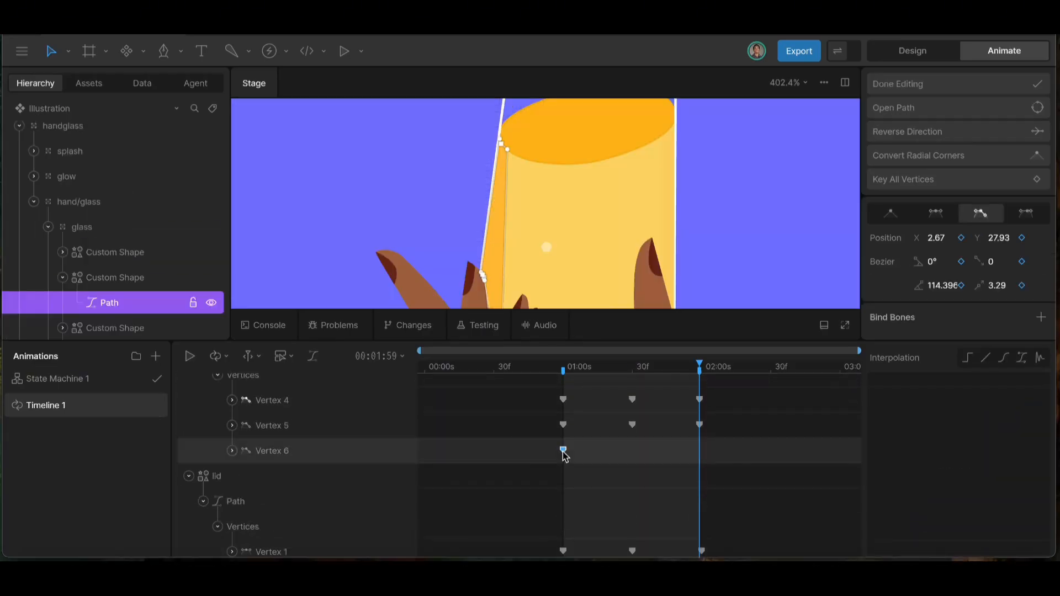
{"action": "key", "text": "Delete"}
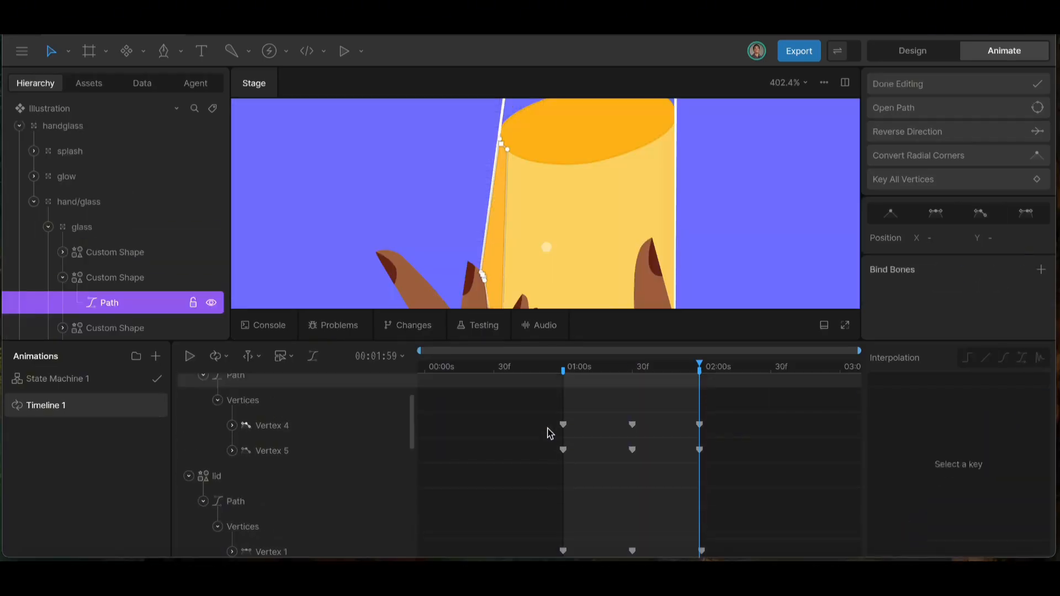
- Play the looping work area to check the liquid's motion with the tilting glass, and stop the playback
{"action": "scroll", "coordinate": [548, 431], "scroll_direction": "up", "scroll_amount": 3}
{"action": "scroll", "coordinate": [471, 263], "scroll_direction": "down", "scroll_amount": 3}
{"action": "scroll", "coordinate": [471, 263], "scroll_direction": "down", "scroll_amount": 3}
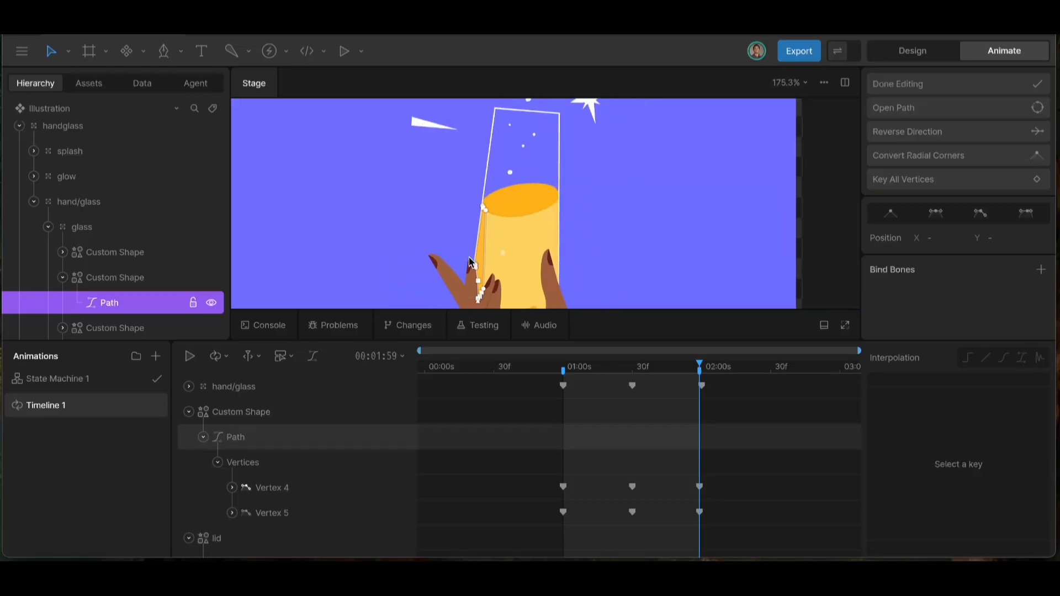
{"action": "key", "text": "space"}
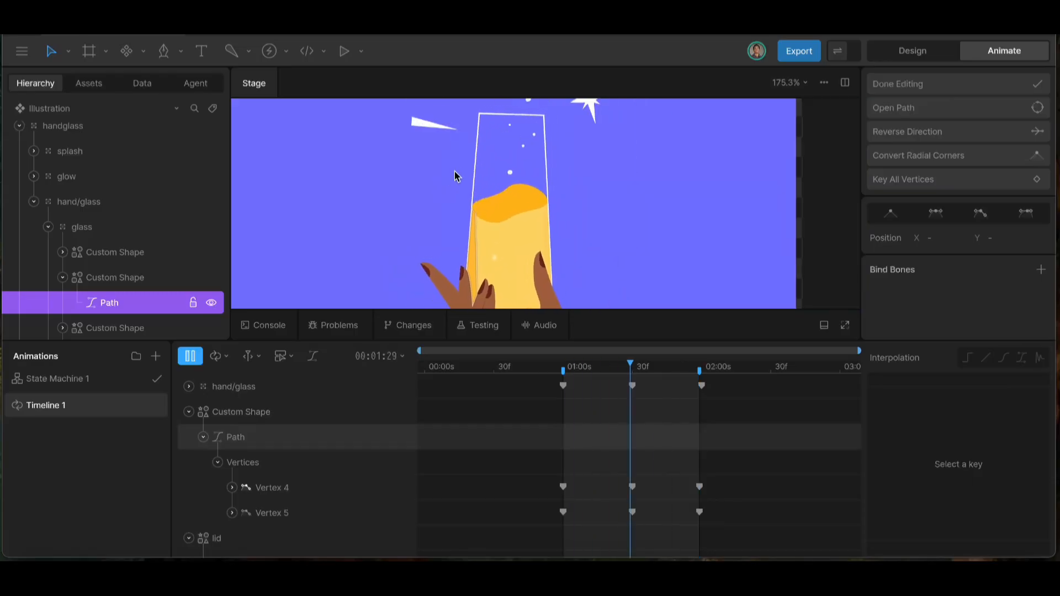
{"action": "scroll", "coordinate": [458, 172], "scroll_direction": "down", "scroll_amount": 2}
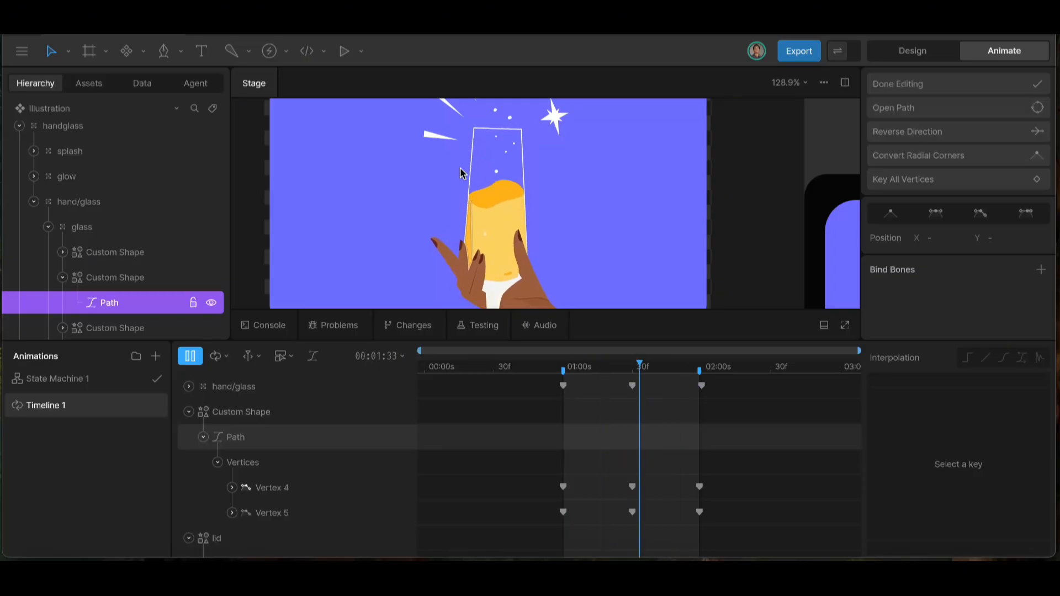
{"action": "key", "text": "space"}
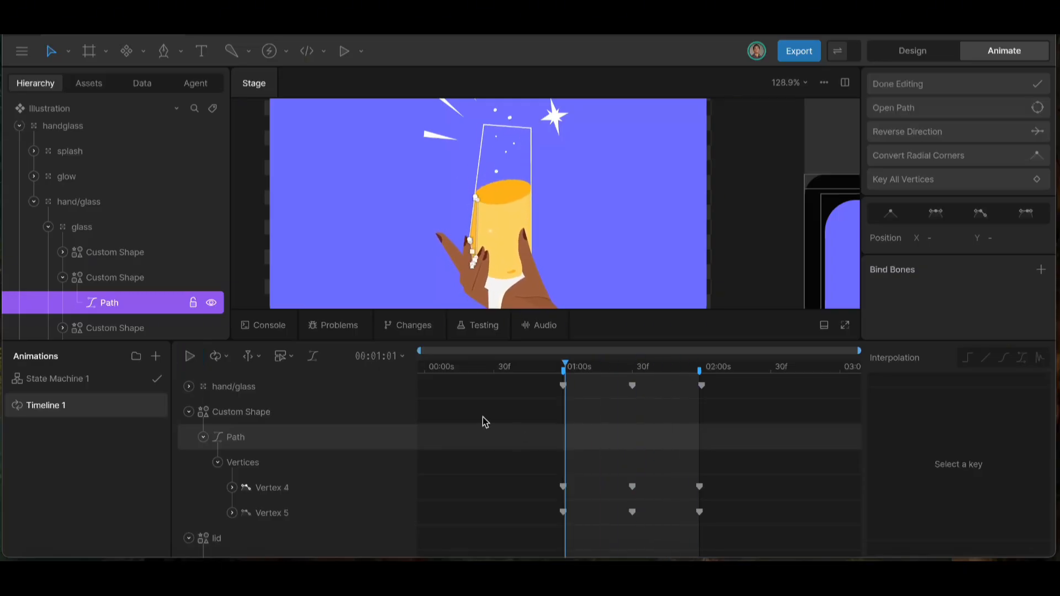
- Collapse the animated tracks, apply cubic interpolation to all keys of the Custom Shape, lid and both Shapes, and preview the loop
{"action": "left_click", "coordinate": [203, 438]}
{"action": "left_click", "coordinate": [189, 411]}
{"action": "left_click", "coordinate": [189, 437]}
{"action": "left_click", "coordinate": [189, 462]}
{"action": "left_click", "coordinate": [188, 488]}
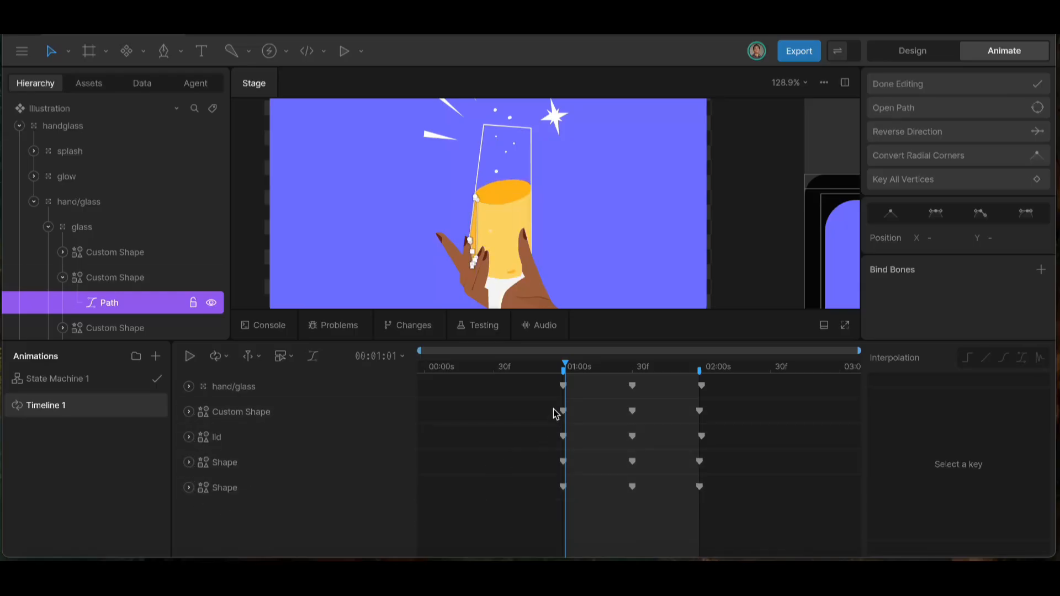
{"action": "left_click_drag", "start_coordinate": [554, 401], "coordinate": [728, 539]}
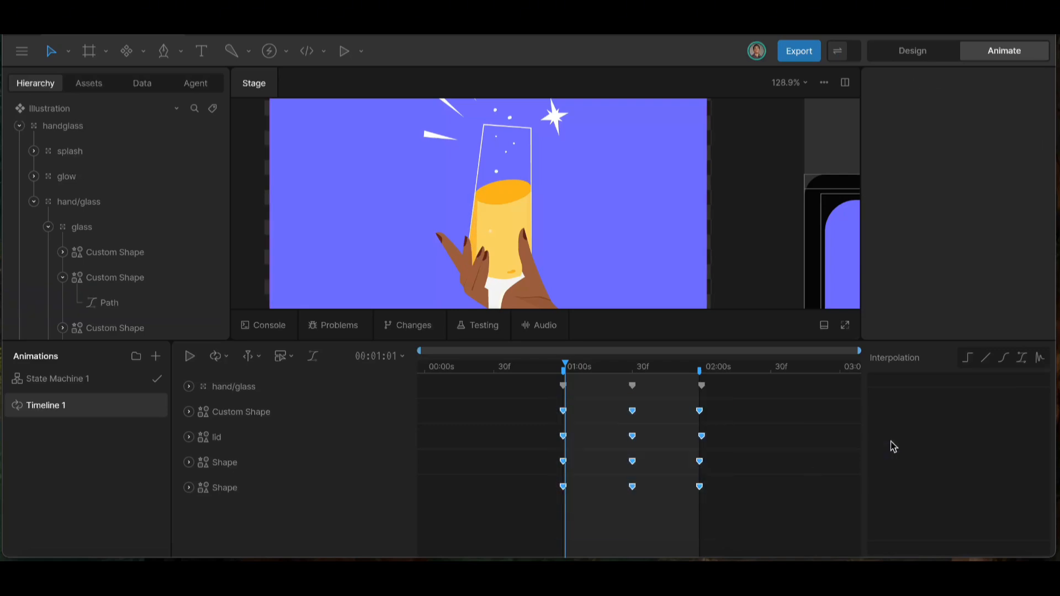
{"action": "left_click", "coordinate": [1003, 357]}
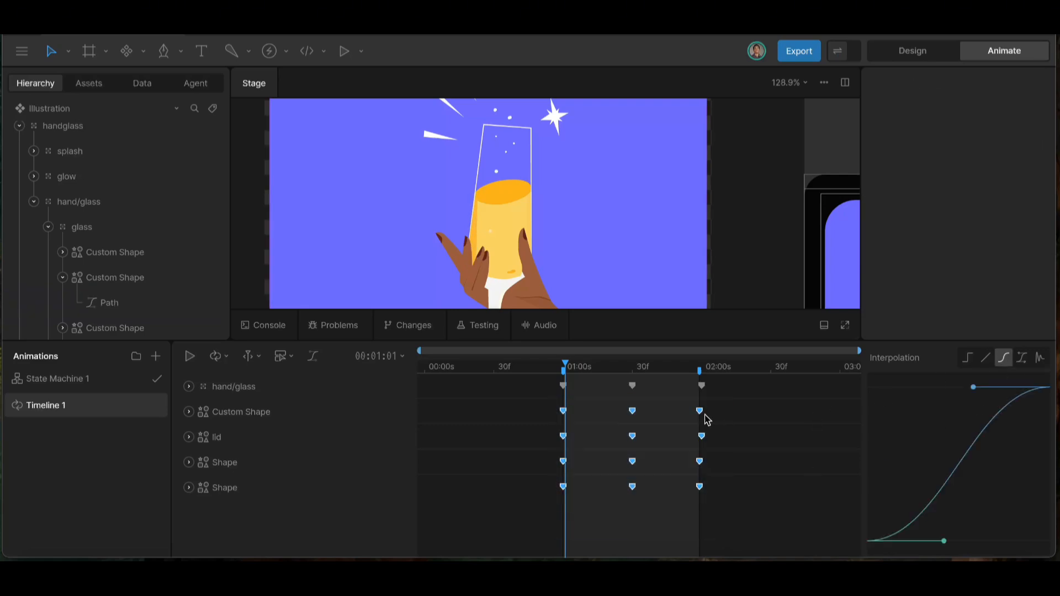
{"action": "key", "text": "space"}
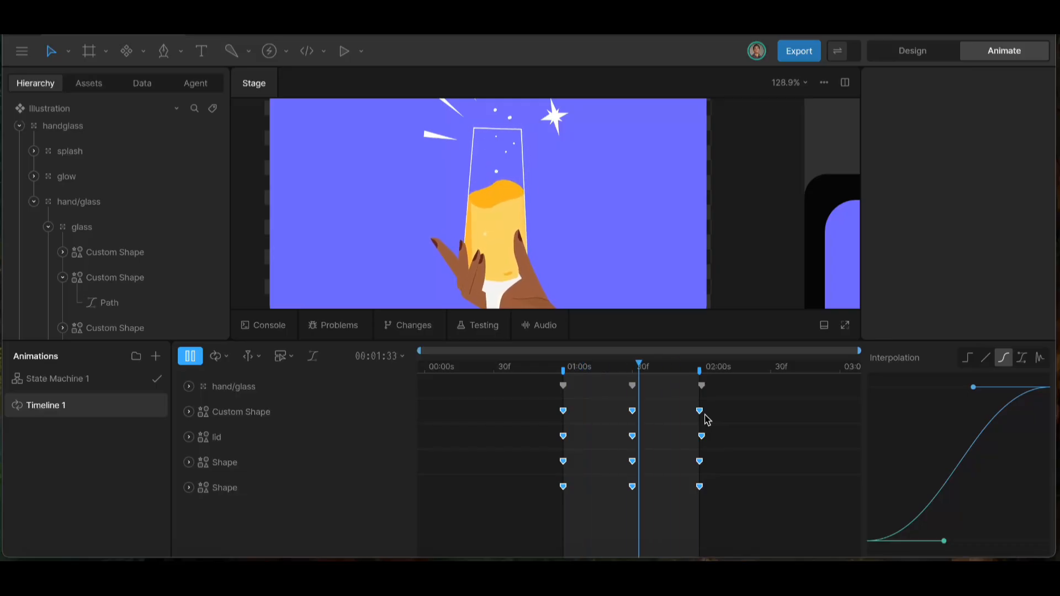
- Create a second timeline named splash and rename Timeline 1 to idle
{"action": "left_click", "coordinate": [156, 356]}
{"action": "left_click", "coordinate": [193, 397]}
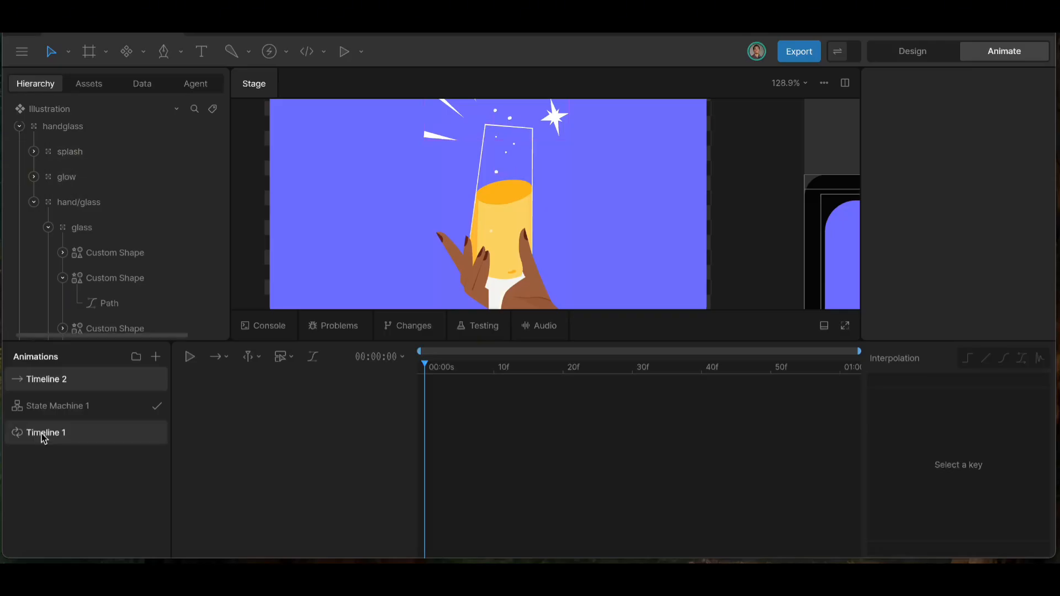
{"action": "double_click", "coordinate": [63, 379]}
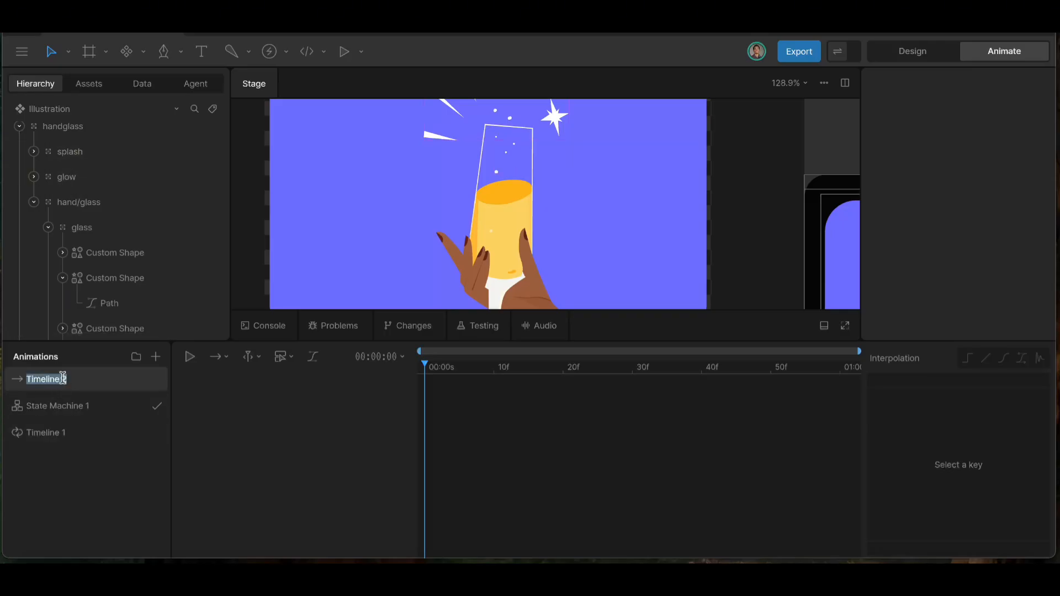
{"action": "type", "text": "splash"}
{"action": "key", "text": "Return"}
{"action": "double_click", "coordinate": [58, 433]}
{"action": "type", "text": "idle"}
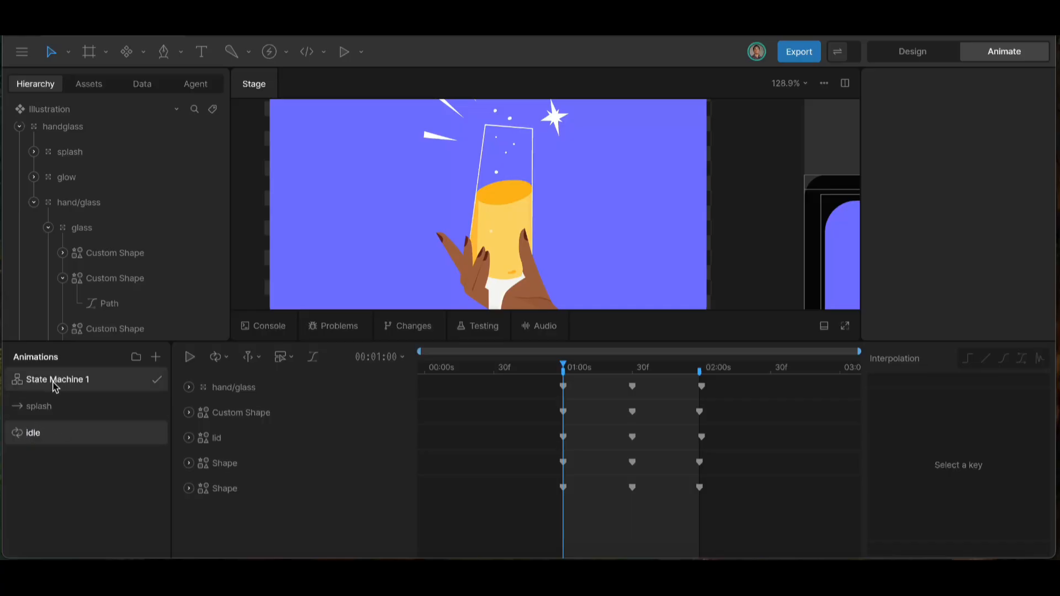
- Set the splash timeline's duration to 3 seconds (00:03:00)
{"action": "left_click", "coordinate": [59, 406]}
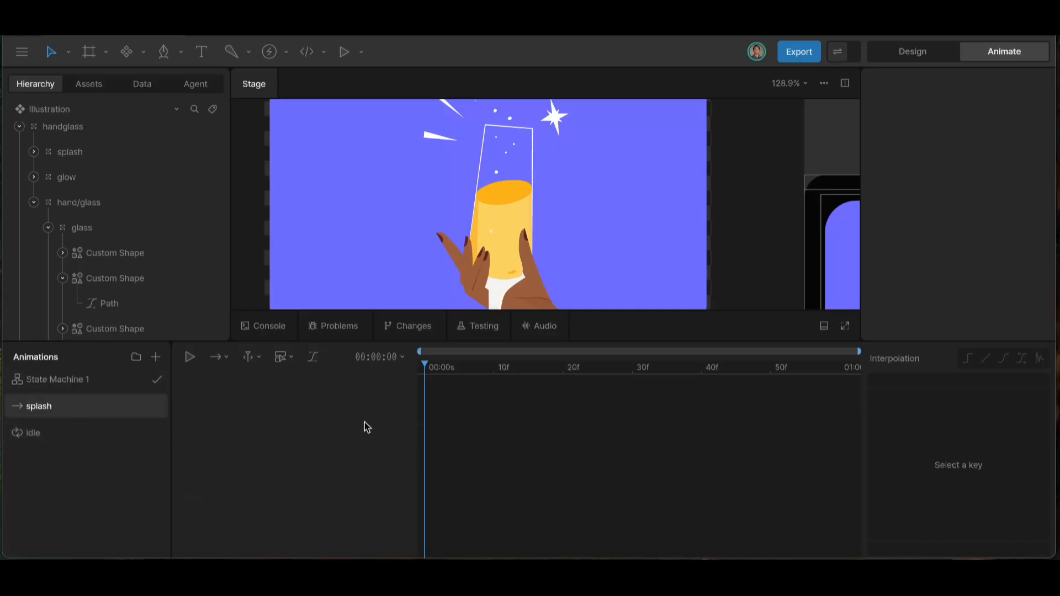
{"action": "left_click", "coordinate": [376, 357]}
{"action": "left_click", "coordinate": [464, 411]}
{"action": "key", "text": "BackSpace"}
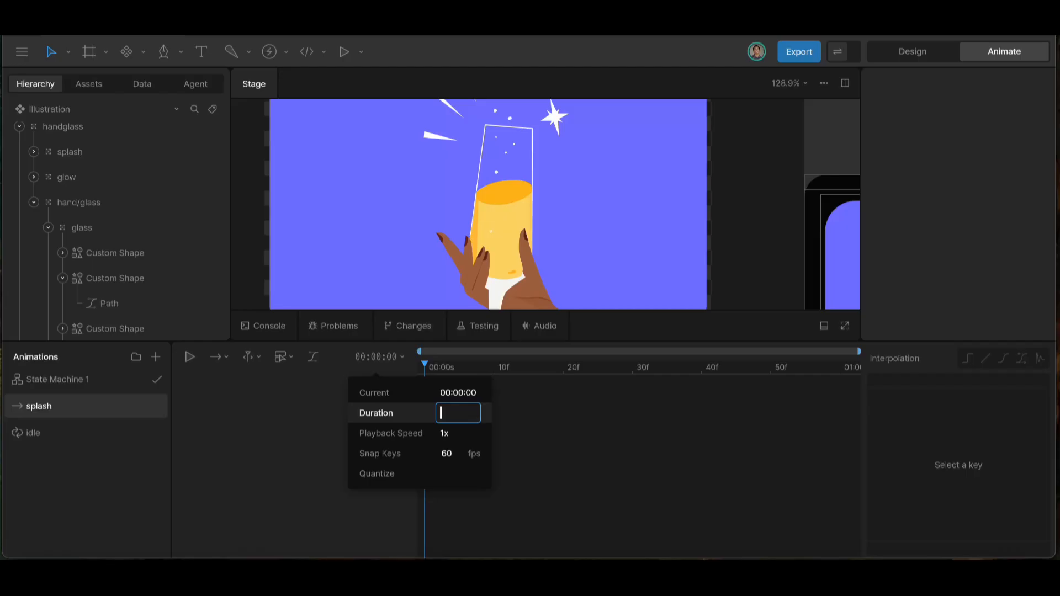
{"action": "type", "text": "300"}
{"action": "key", "text": "Return"}
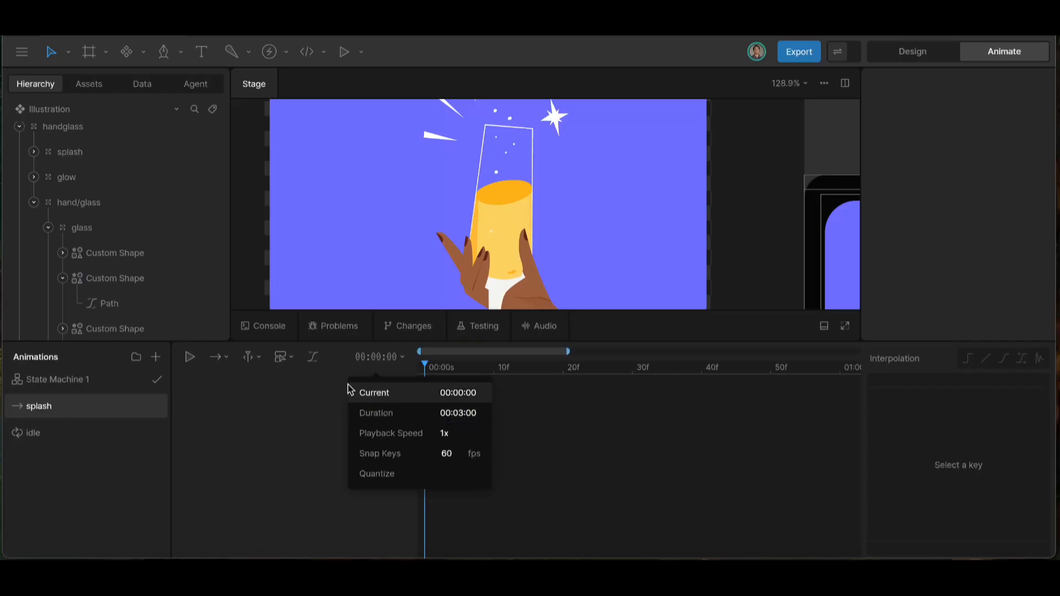
- Make the splash timeline loop and enable its work area
{"action": "left_click", "coordinate": [227, 359]}
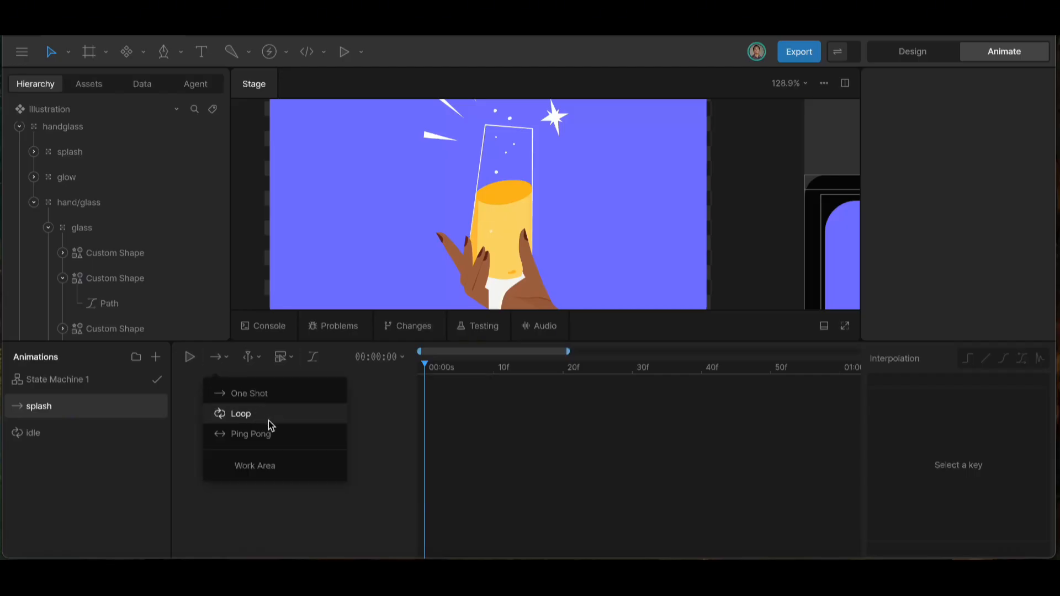
{"action": "left_click", "coordinate": [269, 418]}
{"action": "left_click", "coordinate": [228, 362]}
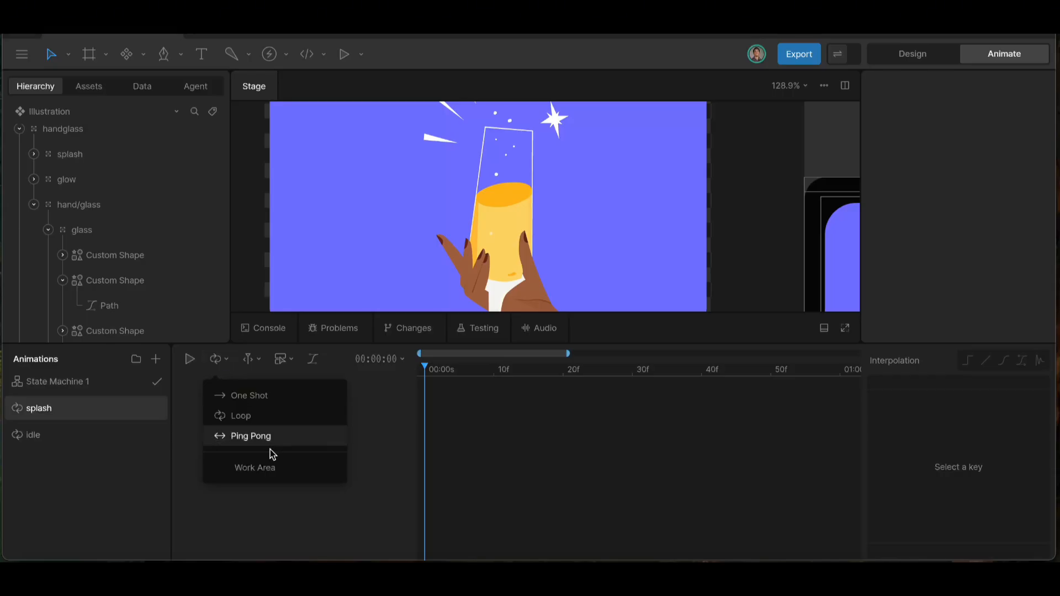
{"action": "left_click", "coordinate": [277, 464]}
{"action": "left_click", "coordinate": [399, 450]}
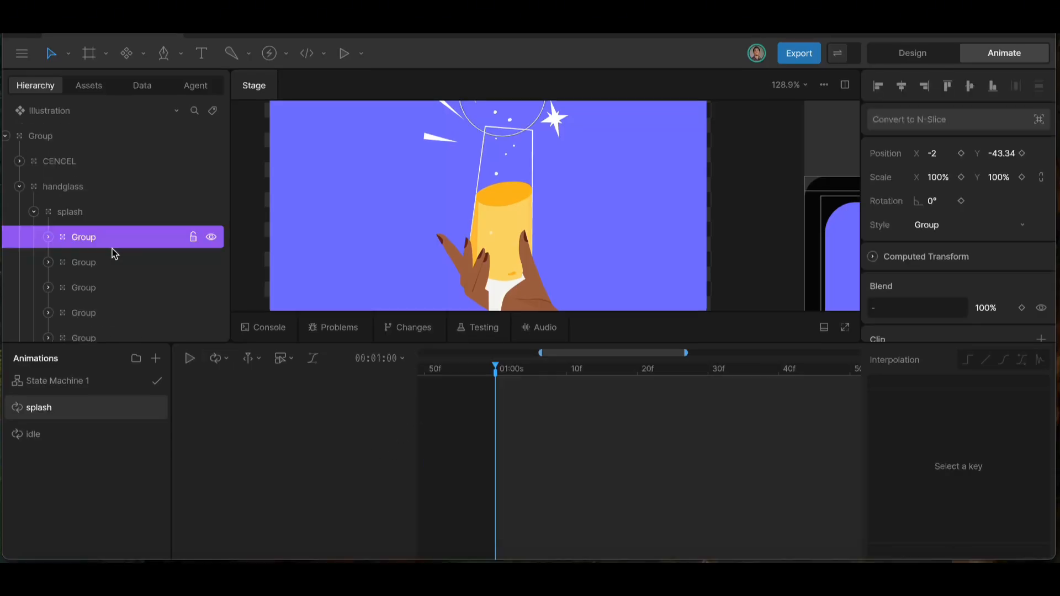
- Select all the bubble groups inside the splash group and key their Y position at 1:30
{"action": "scroll", "coordinate": [456, 223], "scroll_direction": "down", "scroll_amount": 3}
{"action": "scroll", "coordinate": [457, 223], "scroll_direction": "down", "scroll_amount": 2}
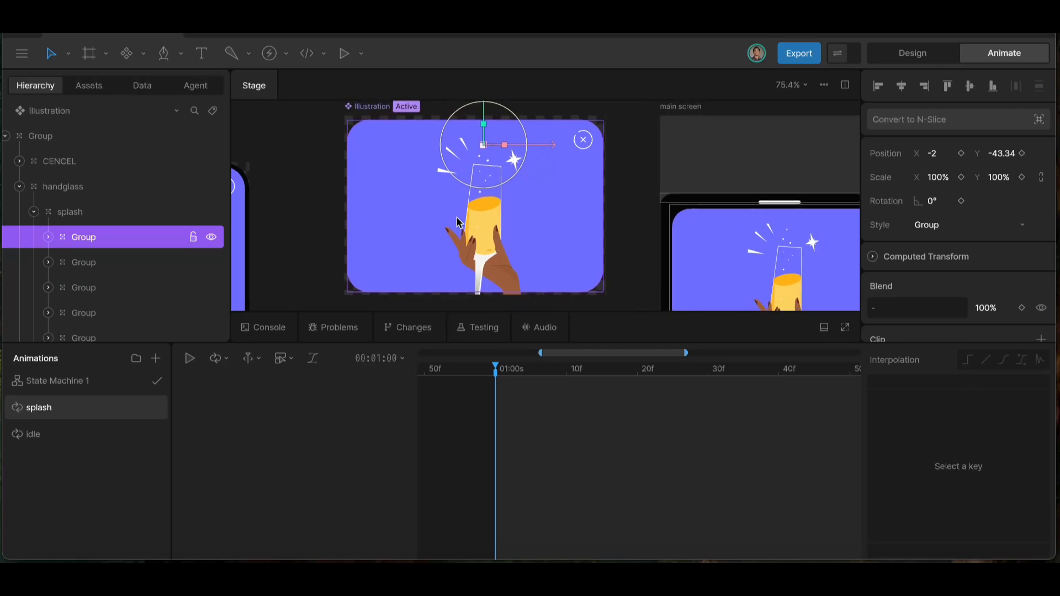
{"action": "scroll", "coordinate": [494, 171], "scroll_direction": "up", "scroll_amount": 3}
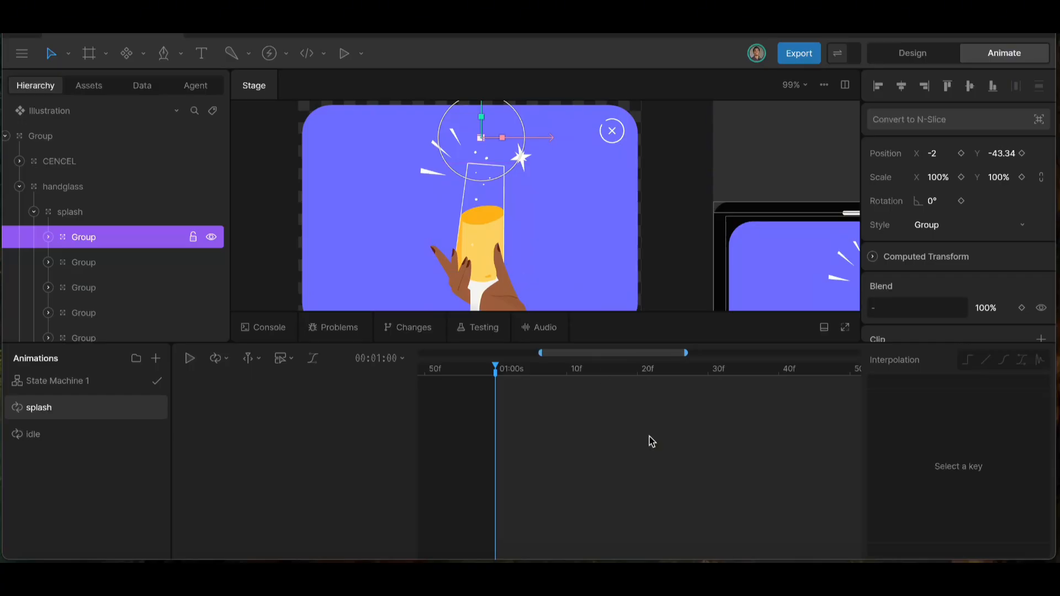
{"action": "scroll", "coordinate": [671, 426], "scroll_direction": "down", "scroll_amount": 2}
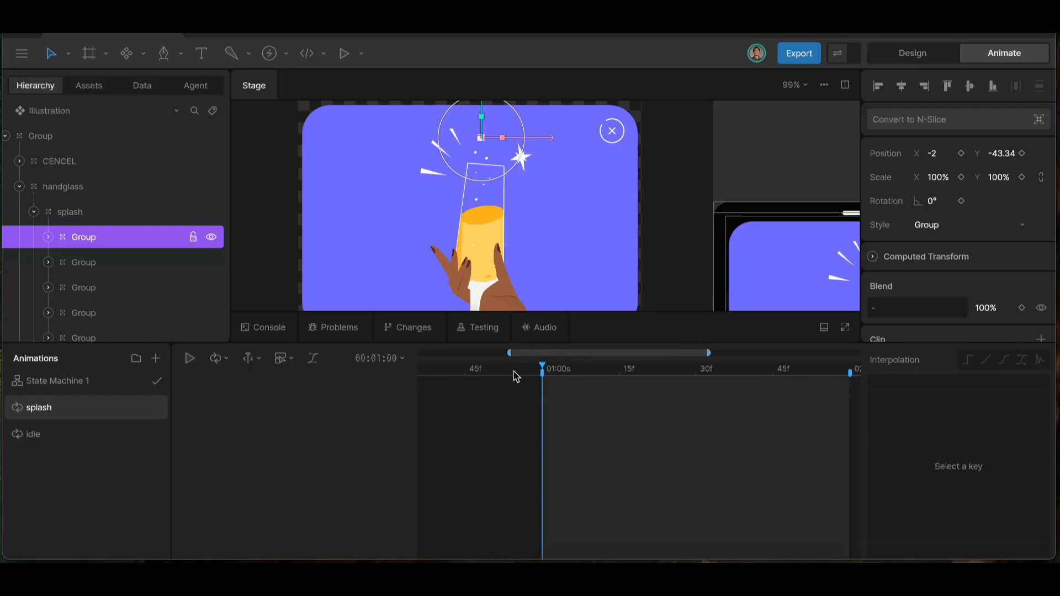
{"action": "scroll", "coordinate": [97, 283], "scroll_direction": "down", "scroll_amount": 5}
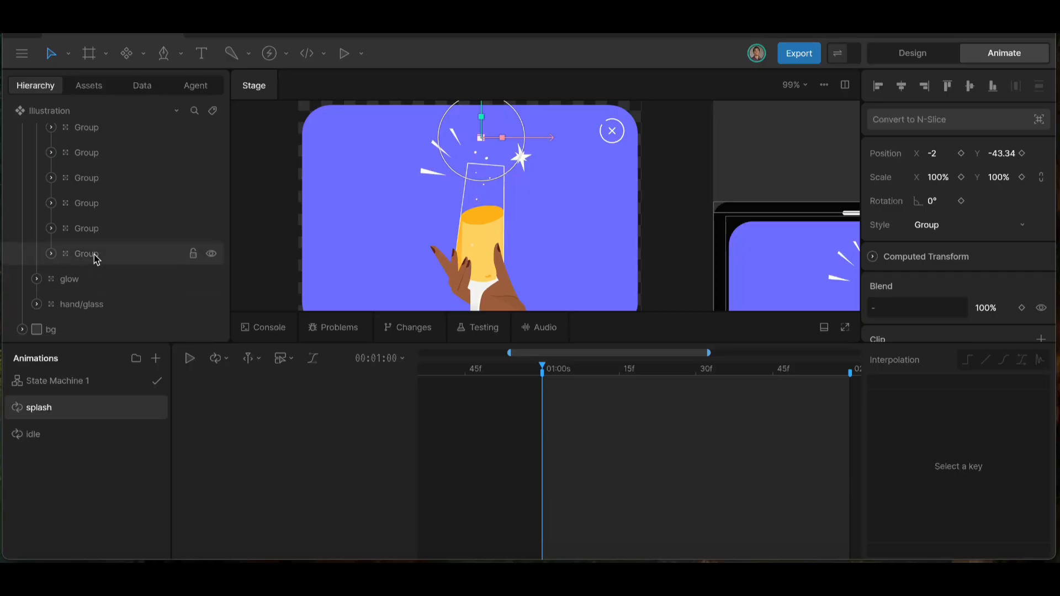
{"action": "left_click", "coordinate": [96, 255], "text": "shift"}
{"action": "left_click", "coordinate": [695, 371]}
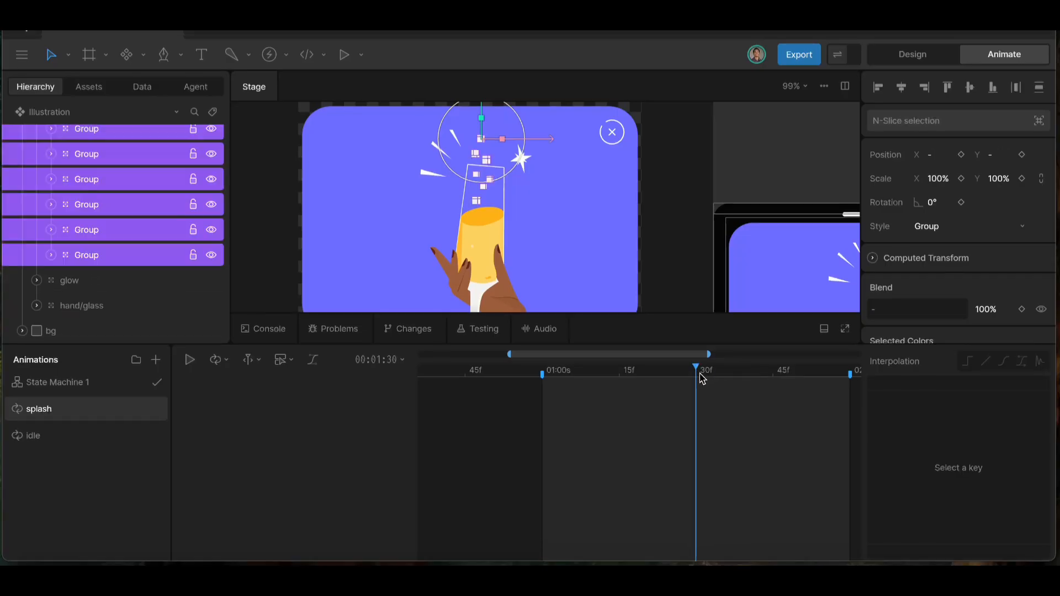
{"action": "left_click", "coordinate": [1022, 156]}
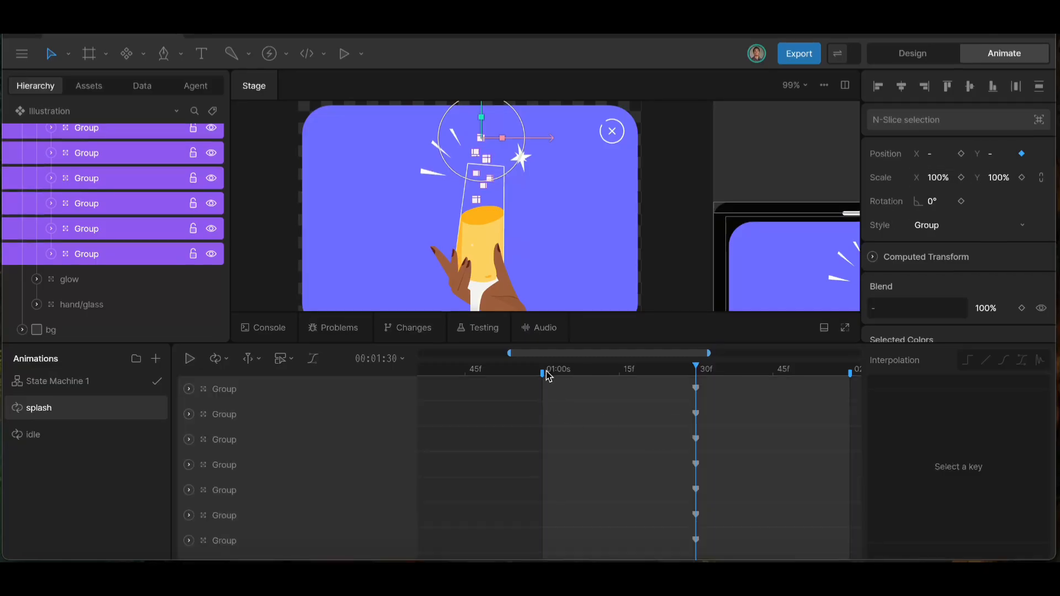
- At 1:00, move the selected bubble groups straight down into the liquid in the glass
{"action": "left_click", "coordinate": [545, 374]}
{"action": "scroll", "coordinate": [466, 143], "scroll_direction": "down", "scroll_amount": 3}
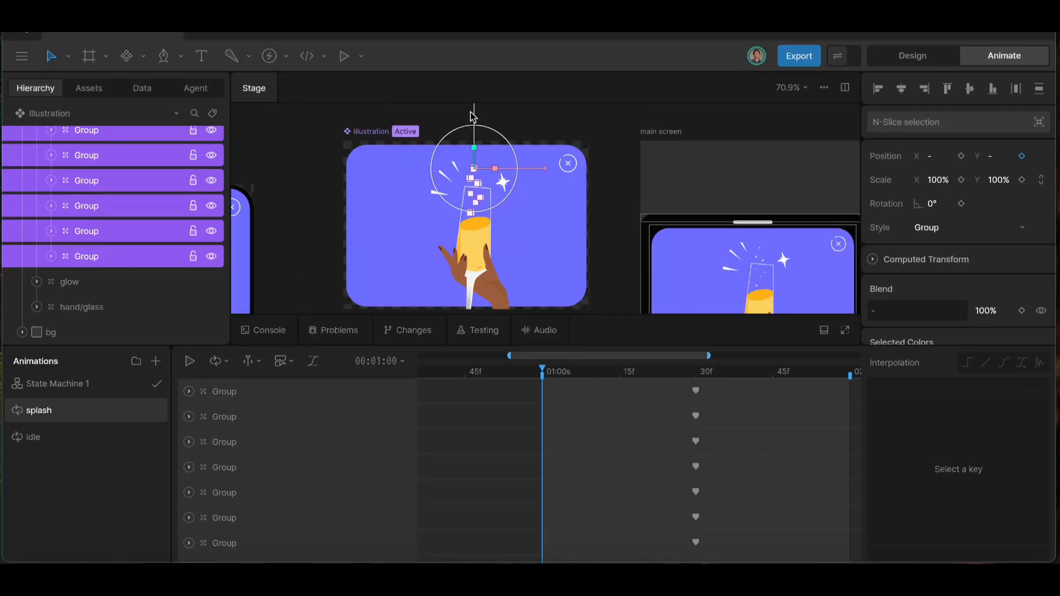
{"action": "left_click_drag", "start_coordinate": [473, 116], "coordinate": [465, 179]}
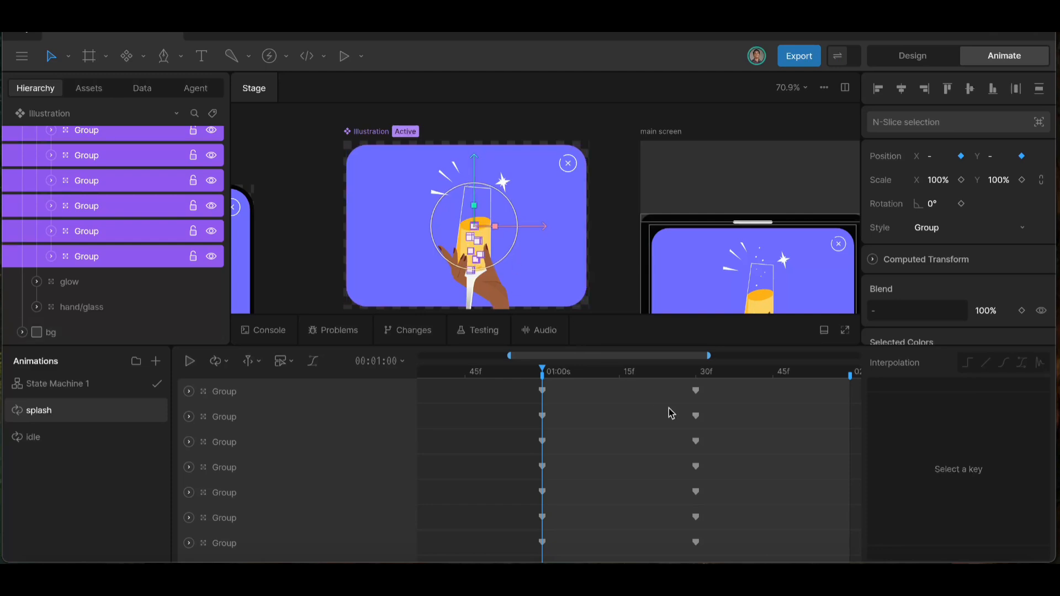
- Copy all the bubble groups' position keys from 1:00 and paste them at 2:00 in the splash timeline
{"action": "scroll", "coordinate": [665, 412], "scroll_direction": "right", "scroll_amount": 5}
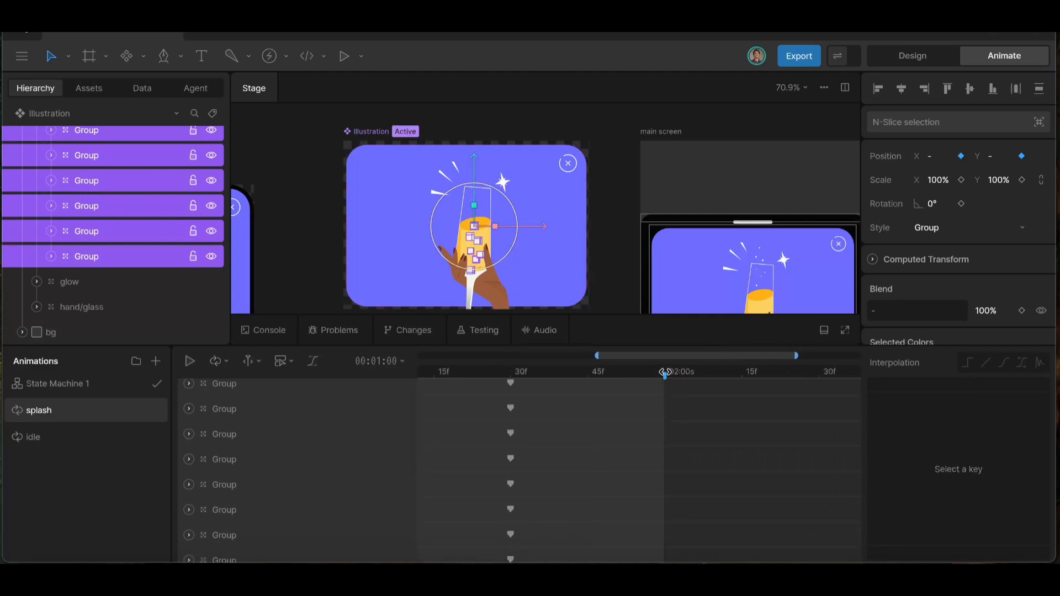
{"action": "left_click", "coordinate": [665, 375]}
{"action": "scroll", "coordinate": [640, 426], "scroll_direction": "left", "scroll_amount": 5}
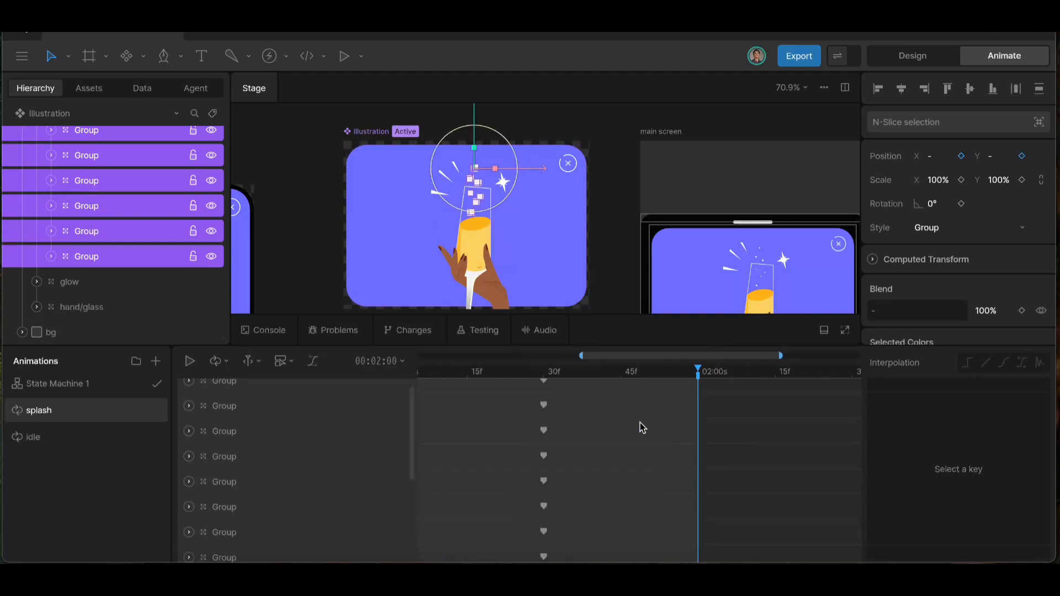
{"action": "left_click_drag", "start_coordinate": [593, 384], "coordinate": [629, 555]}
{"action": "scroll", "coordinate": [623, 525], "scroll_direction": "down", "scroll_amount": 3}
{"action": "scroll", "coordinate": [624, 521], "scroll_direction": "down", "scroll_amount": 1}
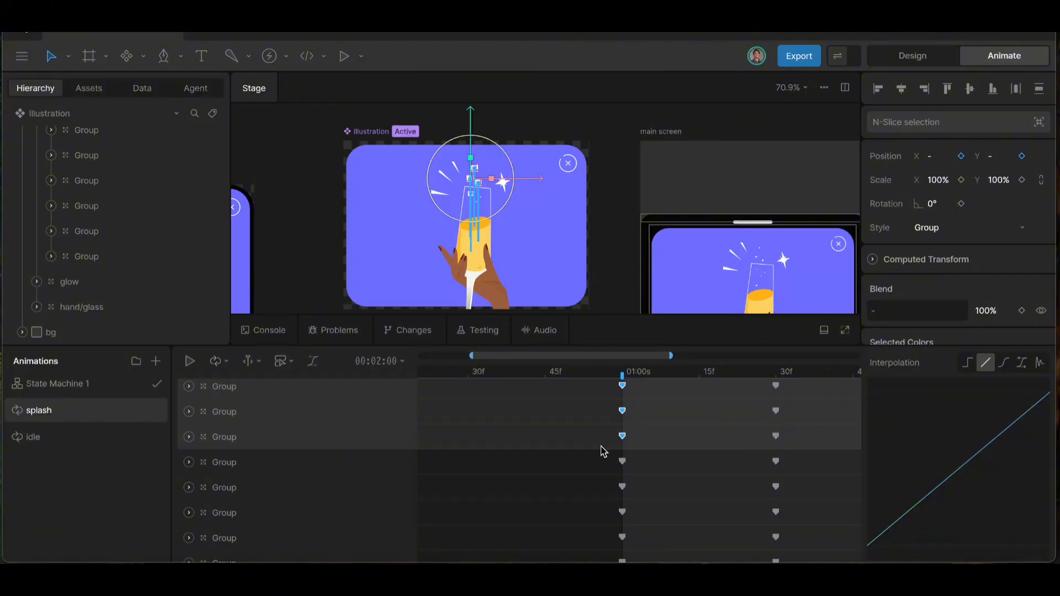
{"action": "left_click_drag", "start_coordinate": [605, 452], "coordinate": [619, 550]}
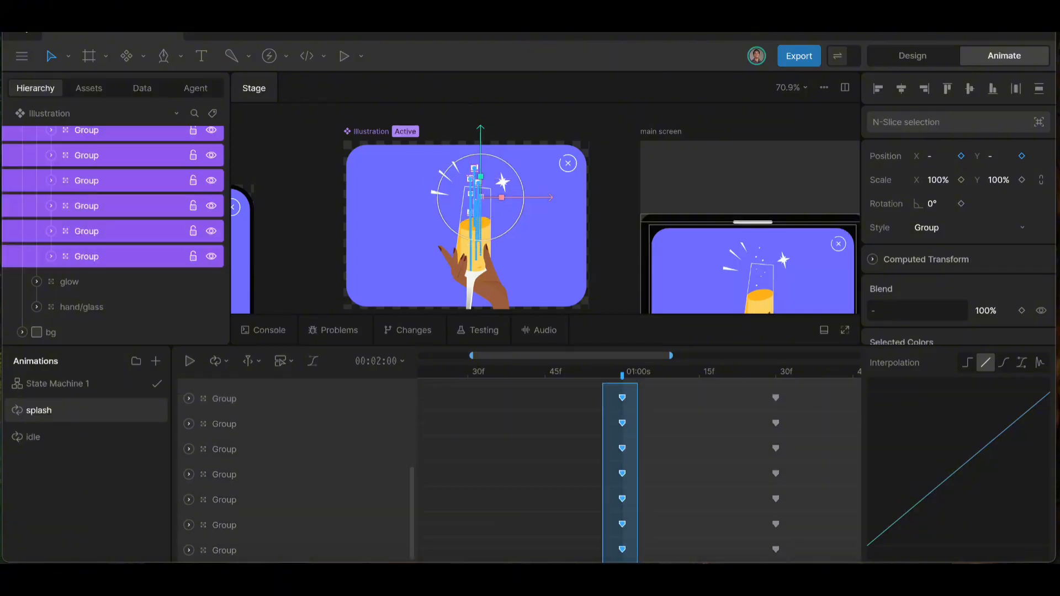
{"action": "scroll", "coordinate": [635, 429], "scroll_direction": "right", "scroll_amount": 1}
{"action": "scroll", "coordinate": [634, 429], "scroll_direction": "down", "scroll_amount": 1}
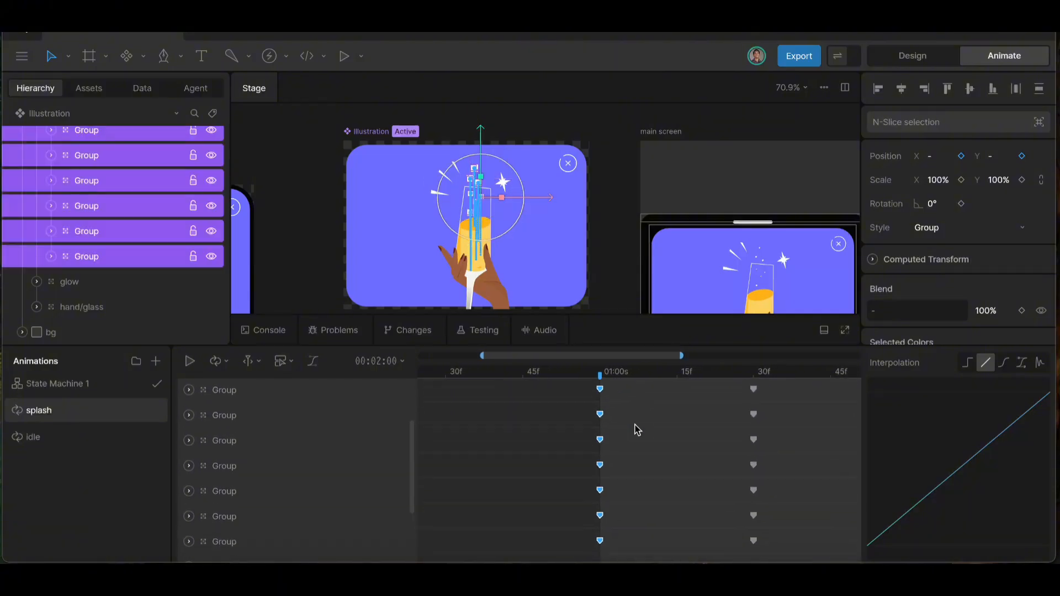
{"action": "scroll", "coordinate": [638, 430], "scroll_direction": "right", "scroll_amount": 4}
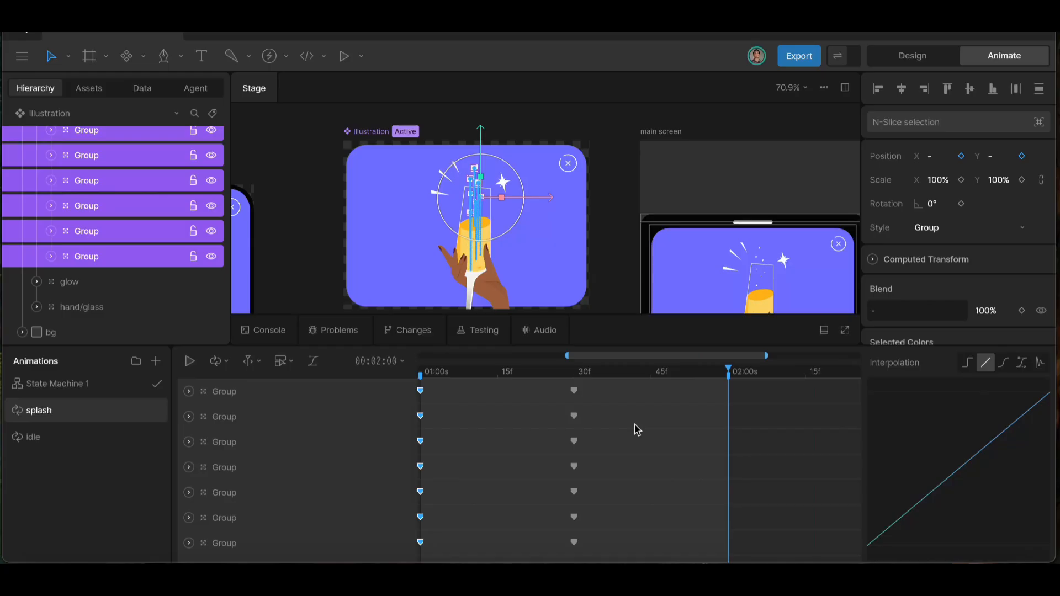
{"action": "key", "text": "ctrl+v"}
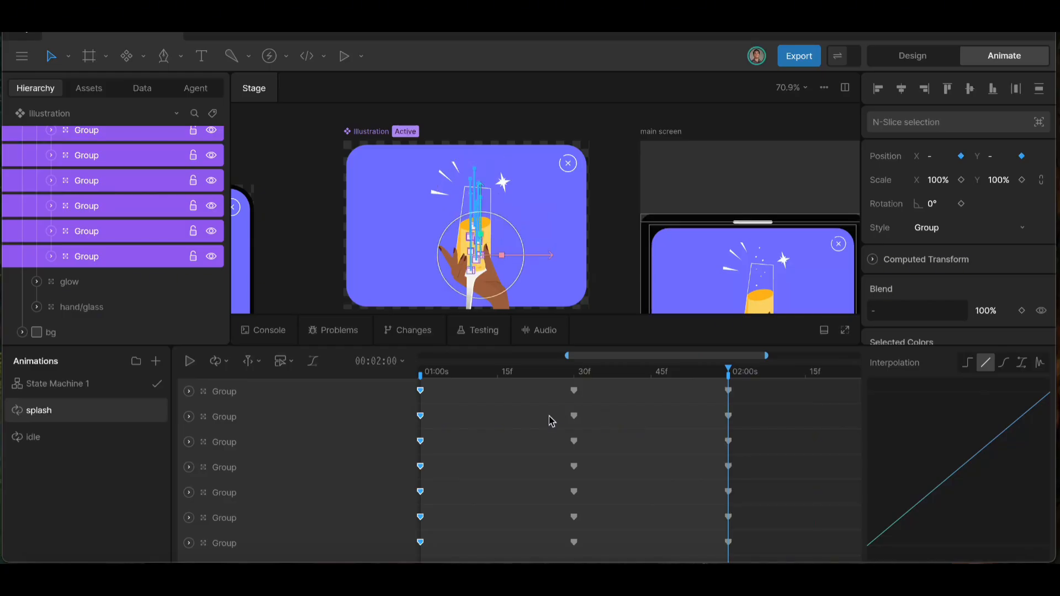
- Preview the splash loop and set cubic interpolation on all the bubble groups' position keys
{"action": "scroll", "coordinate": [499, 419], "scroll_direction": "left", "scroll_amount": 2}
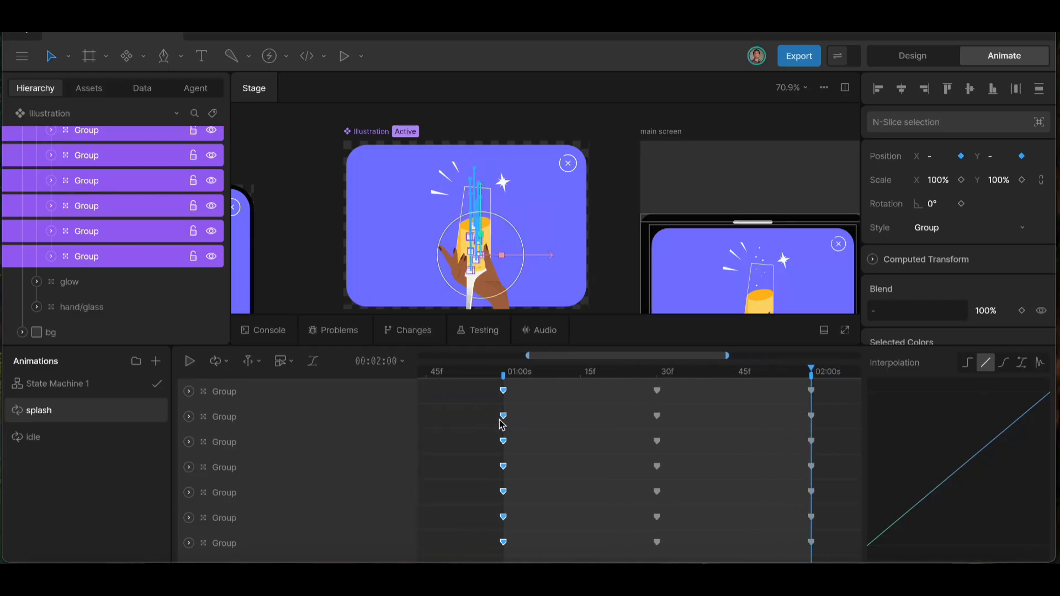
{"action": "key", "text": "space"}
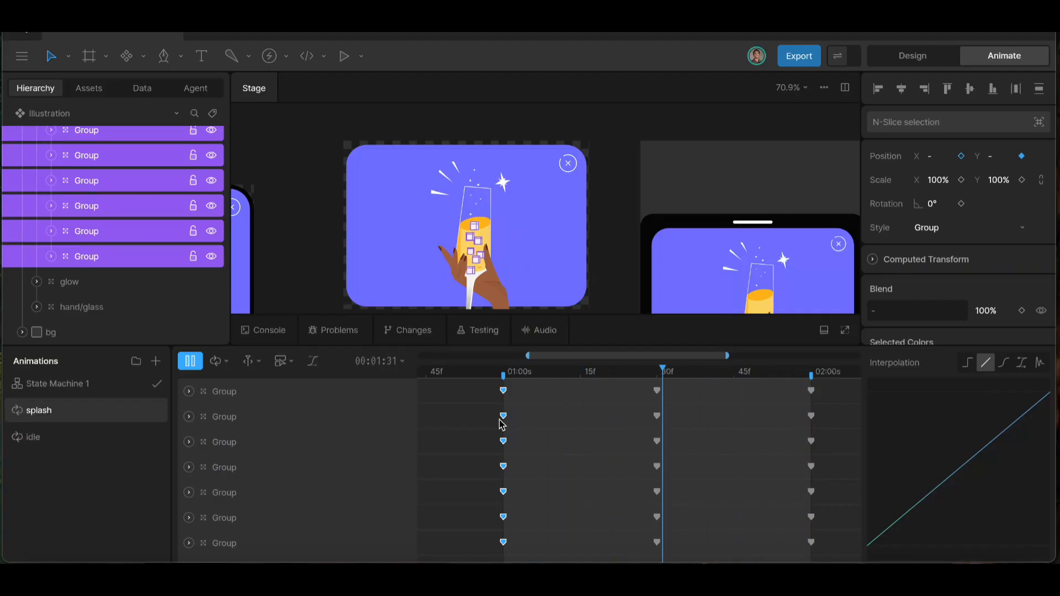
{"action": "scroll", "coordinate": [516, 416], "scroll_direction": "right", "scroll_amount": 1}
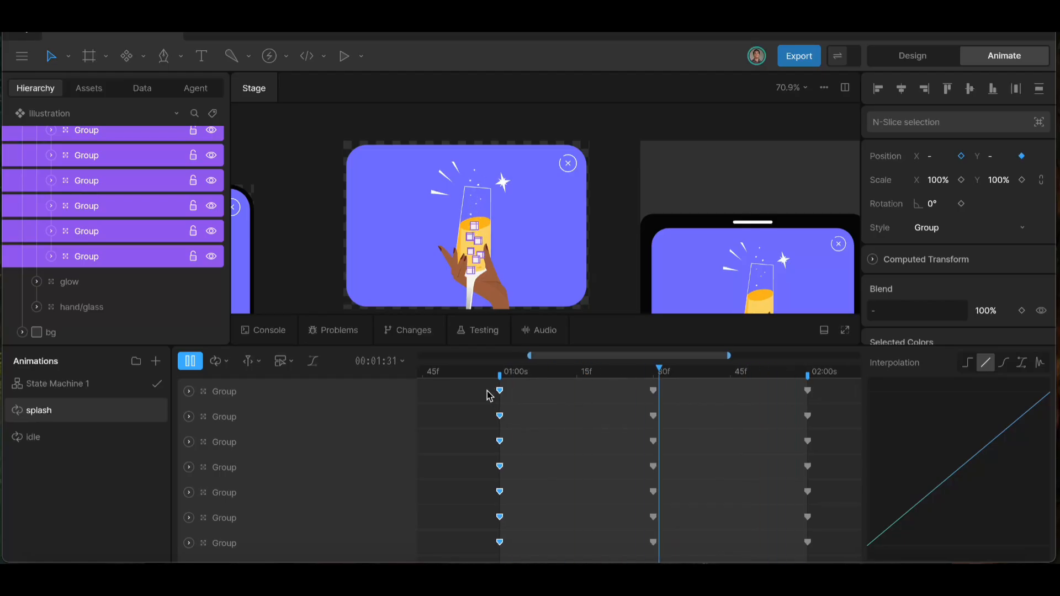
{"action": "left_click_drag", "start_coordinate": [492, 391], "coordinate": [795, 559]}
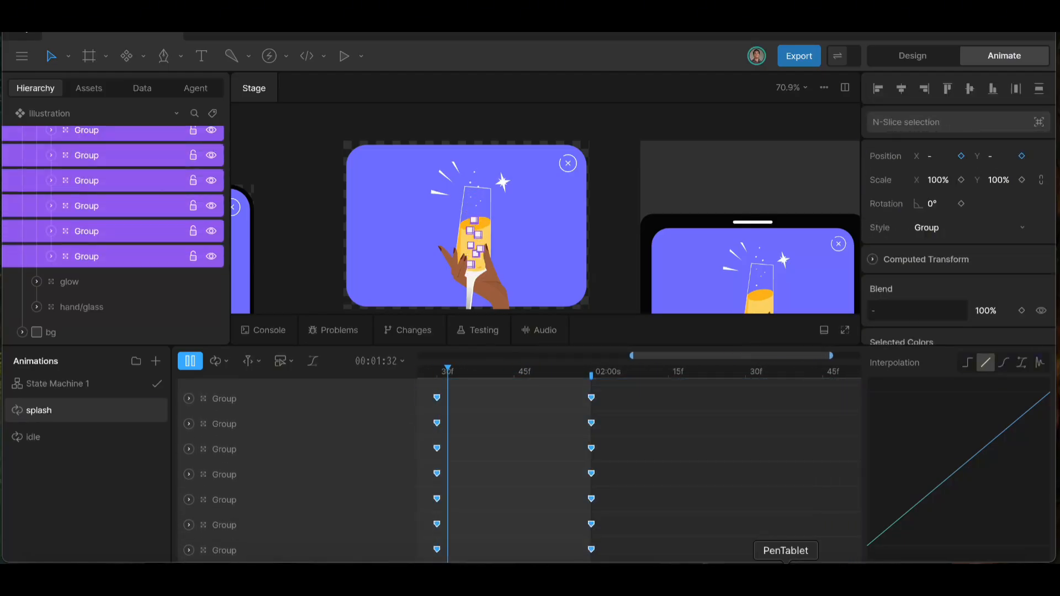
{"action": "scroll", "coordinate": [617, 504], "scroll_direction": "left", "scroll_amount": 6}
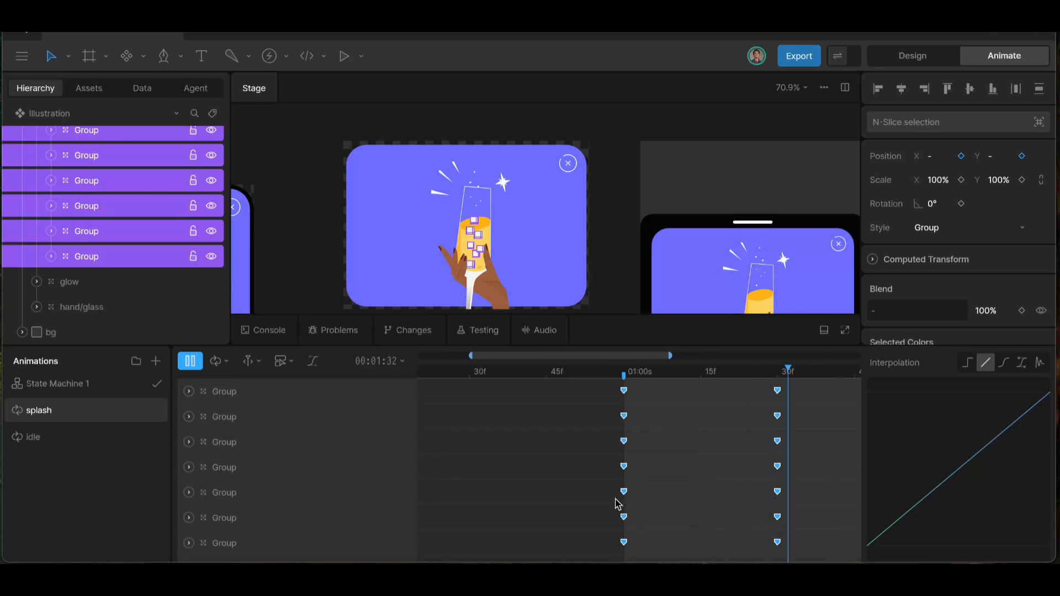
{"action": "left_click", "coordinate": [1004, 362]}
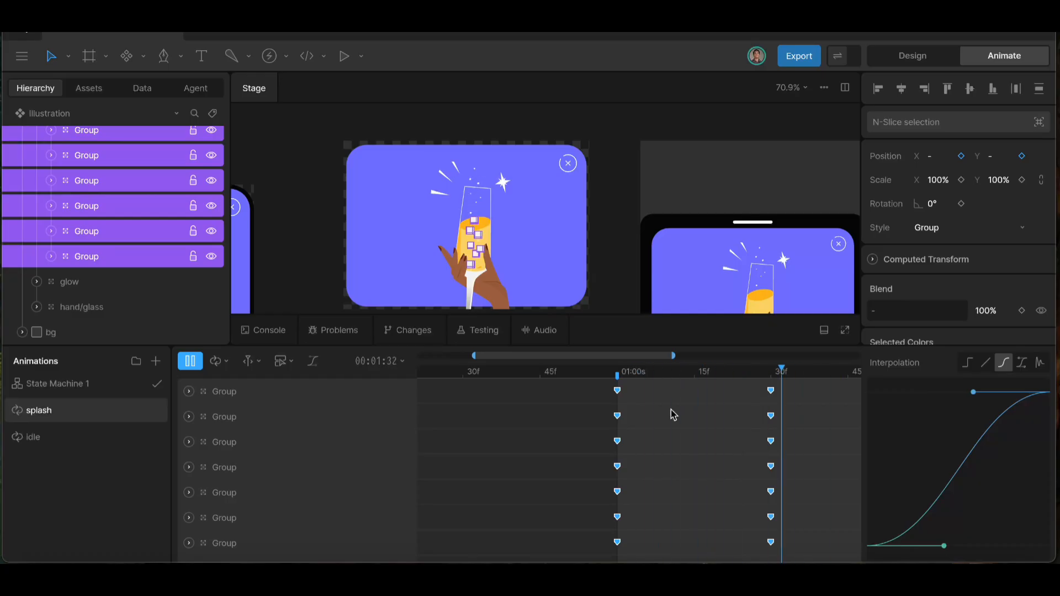
{"action": "left_click", "coordinate": [580, 419]}
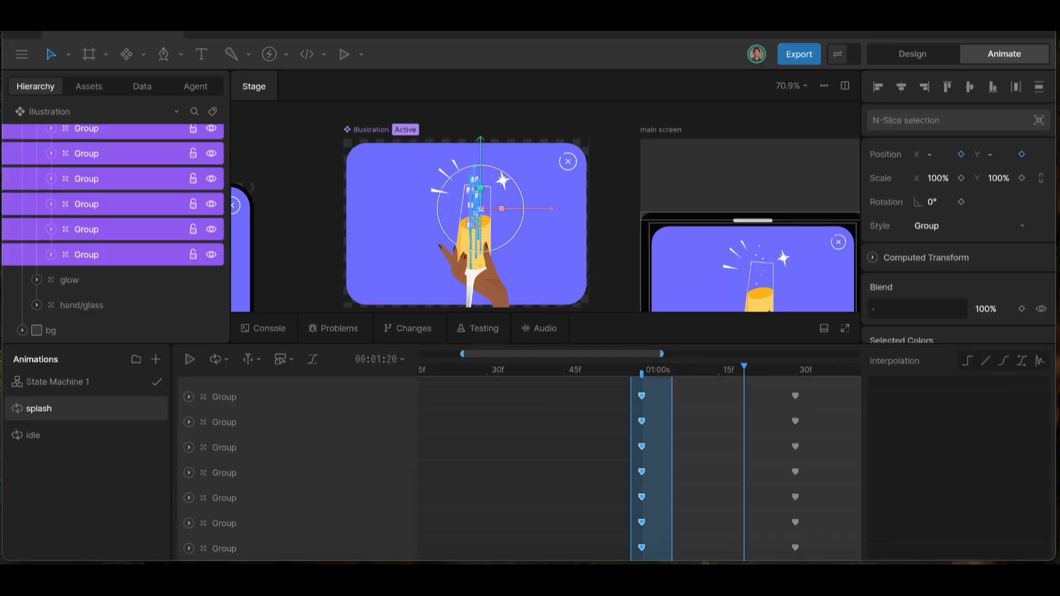
- Reselect the bubble groups through their keys at 1:00 and key their opacity at 100% at 1:20
{"action": "left_click_drag", "start_coordinate": [672, 560], "coordinate": [672, 561]}
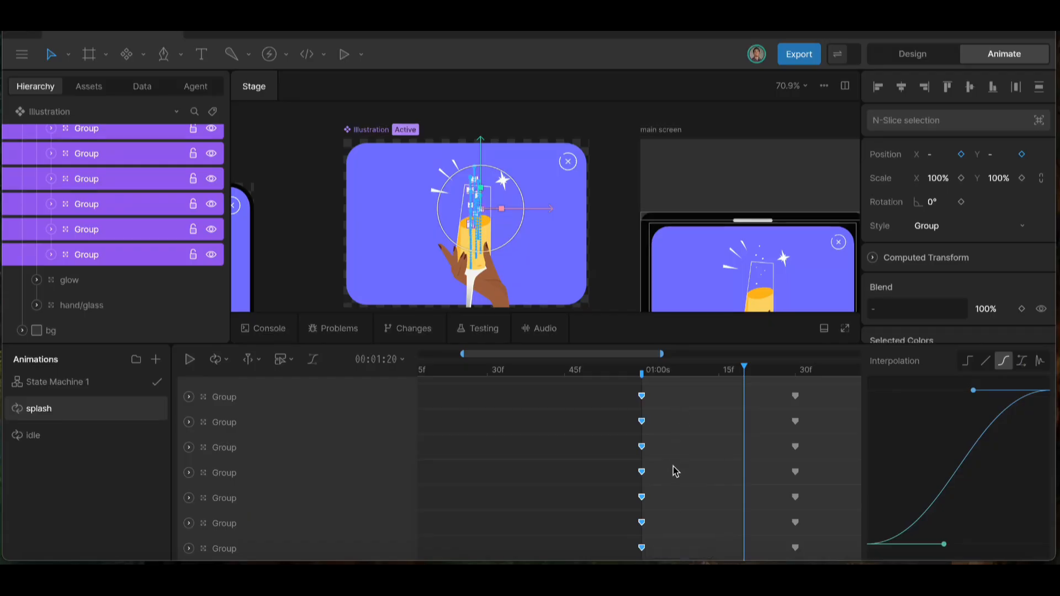
{"action": "scroll", "coordinate": [675, 471], "scroll_direction": "left", "scroll_amount": 2}
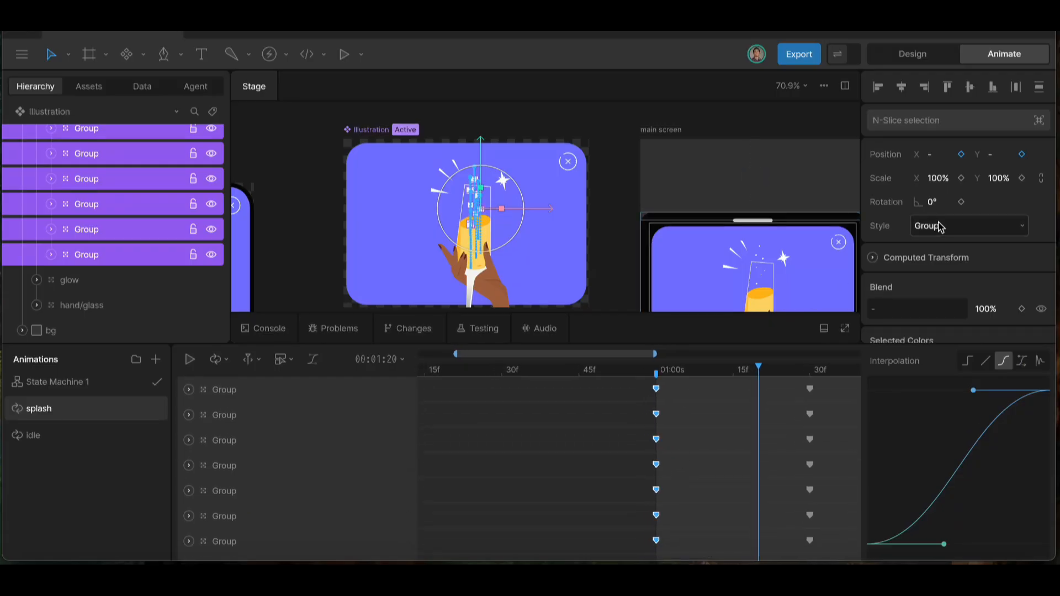
{"action": "scroll", "coordinate": [960, 264], "scroll_direction": "down", "scroll_amount": 1}
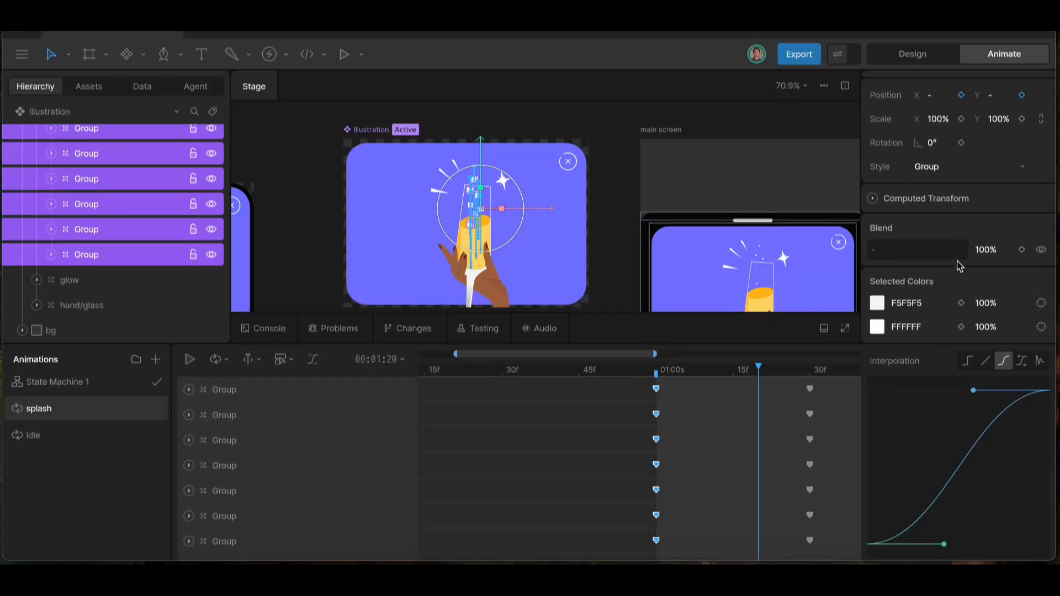
{"action": "left_click", "coordinate": [1022, 250]}
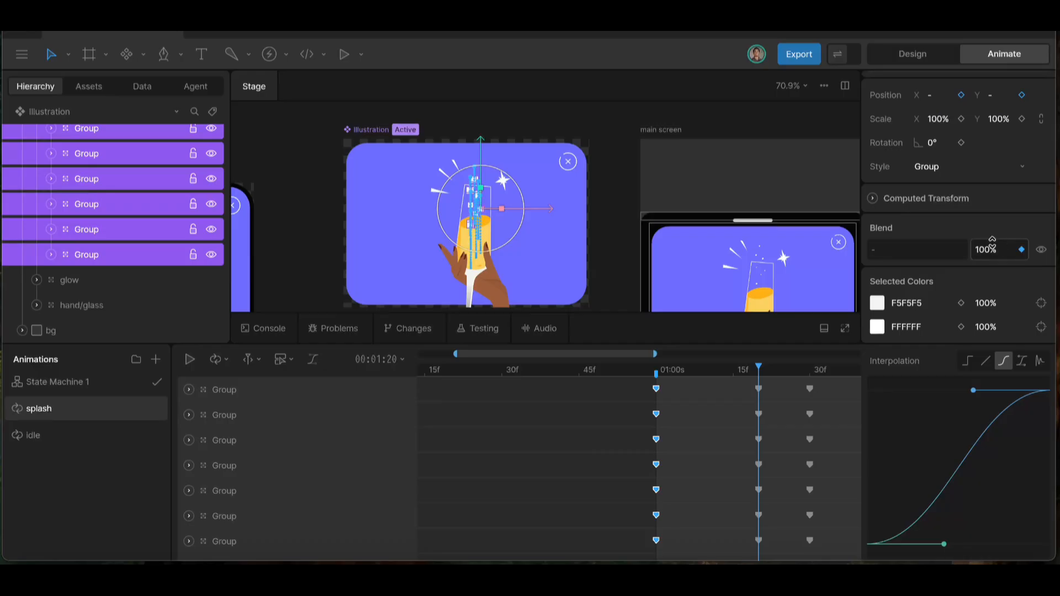
- Try to keyframe the selected bubble groups' opacity at 0% at 00:01:20 and undo it
{"action": "left_click", "coordinate": [998, 247]}
{"action": "key", "text": "BackSpace"}
{"action": "key", "text": "Return"}
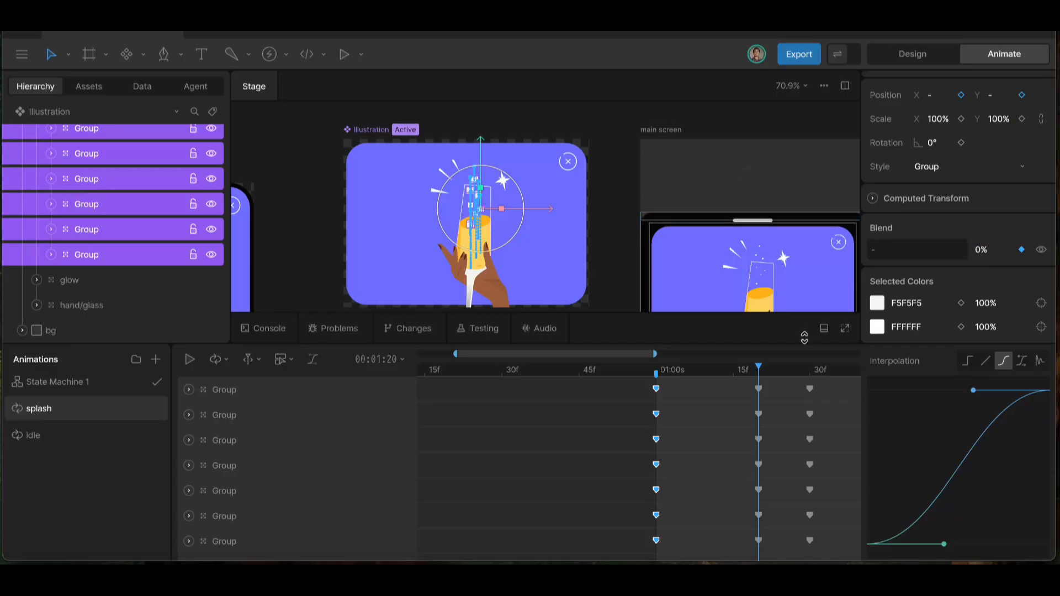
{"action": "scroll", "coordinate": [785, 416], "scroll_direction": "right", "scroll_amount": 2}
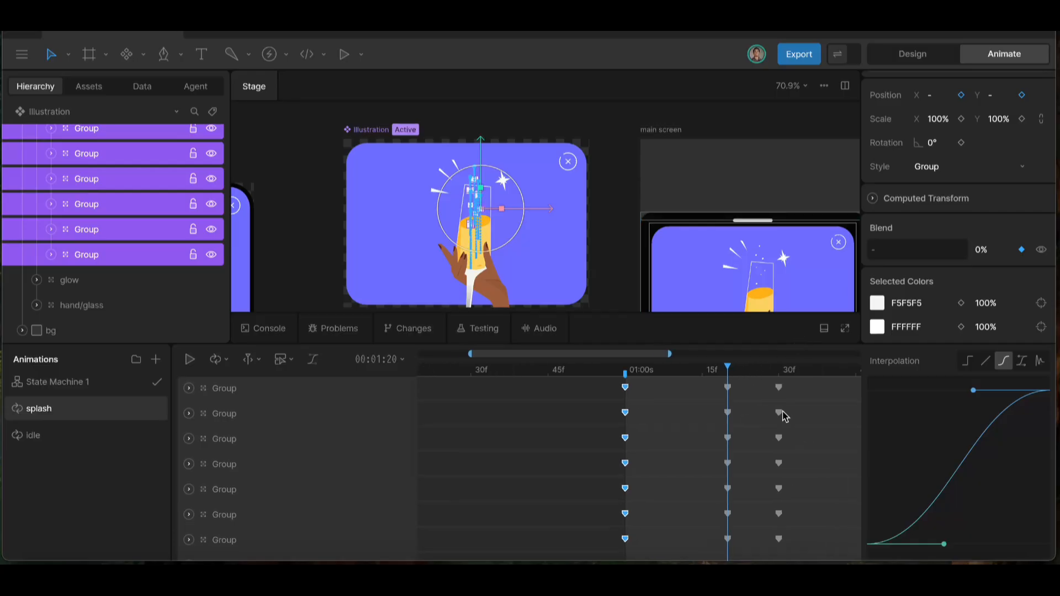
{"action": "scroll", "coordinate": [785, 416], "scroll_direction": "left", "scroll_amount": 2}
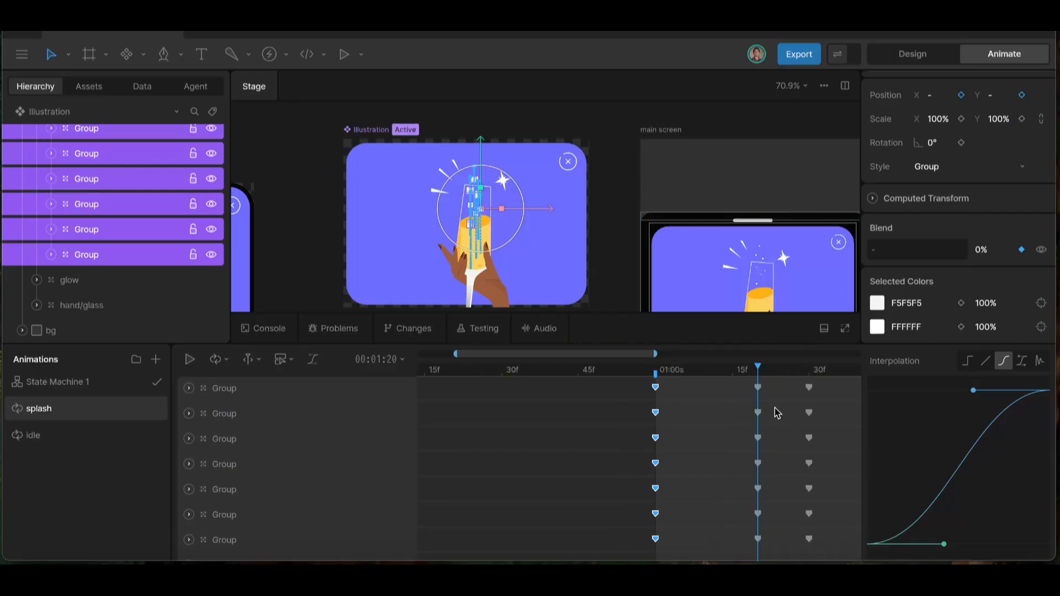
{"action": "scroll", "coordinate": [777, 412], "scroll_direction": "right", "scroll_amount": 12}
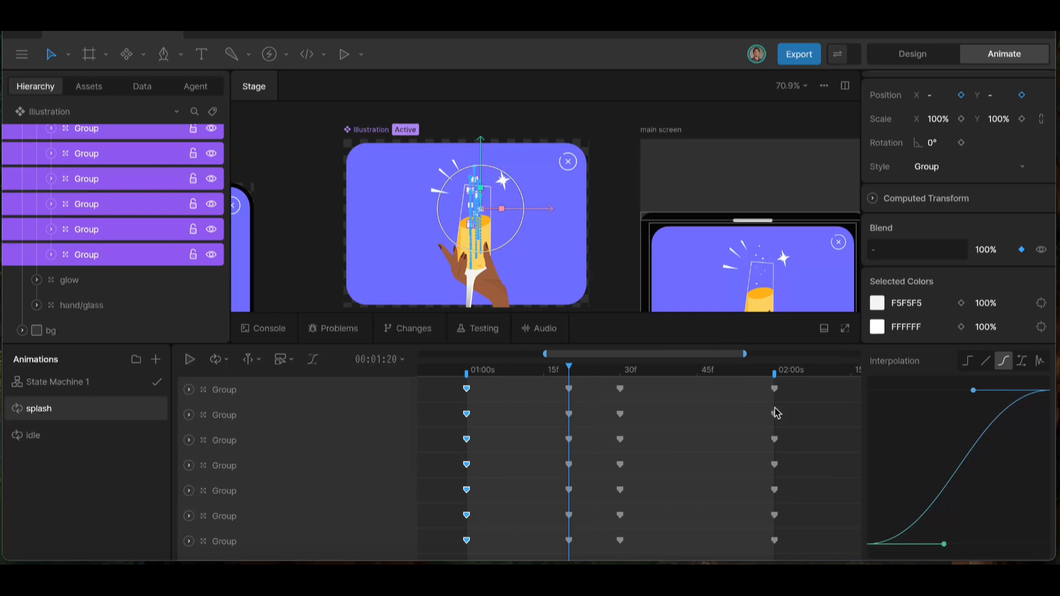
{"action": "scroll", "coordinate": [778, 413], "scroll_direction": "left", "scroll_amount": 2}
{"action": "scroll", "coordinate": [777, 413], "scroll_direction": "left", "scroll_amount": 10}
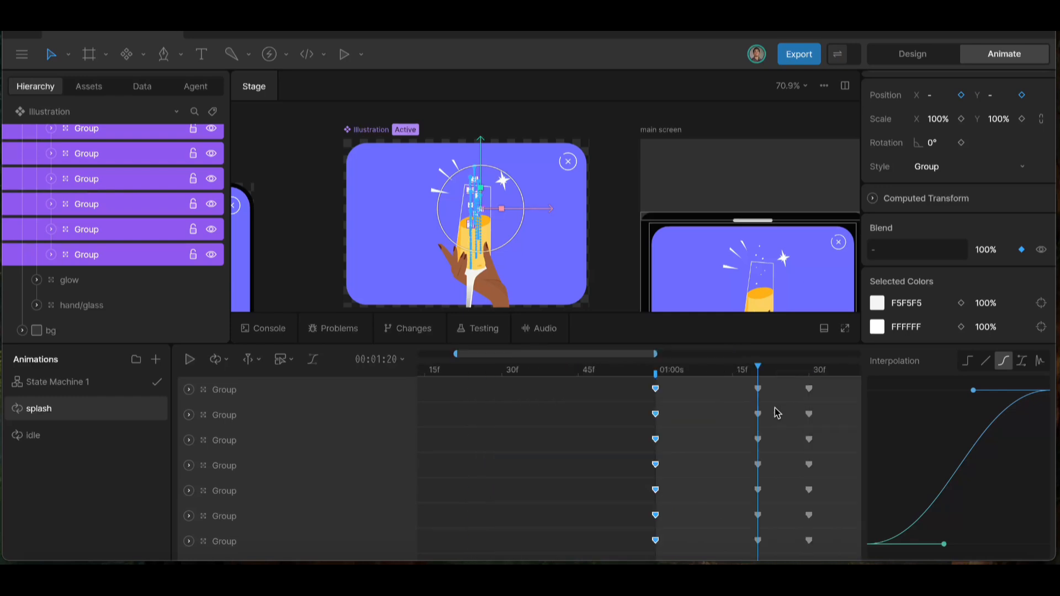
{"action": "key", "text": "super+z"}
- Keyframe the selected bubble groups' opacity at 0% at 00:01:00 in the splash animation
{"action": "scroll", "coordinate": [774, 408], "scroll_direction": "right", "scroll_amount": 2}
{"action": "left_click", "coordinate": [617, 369]}
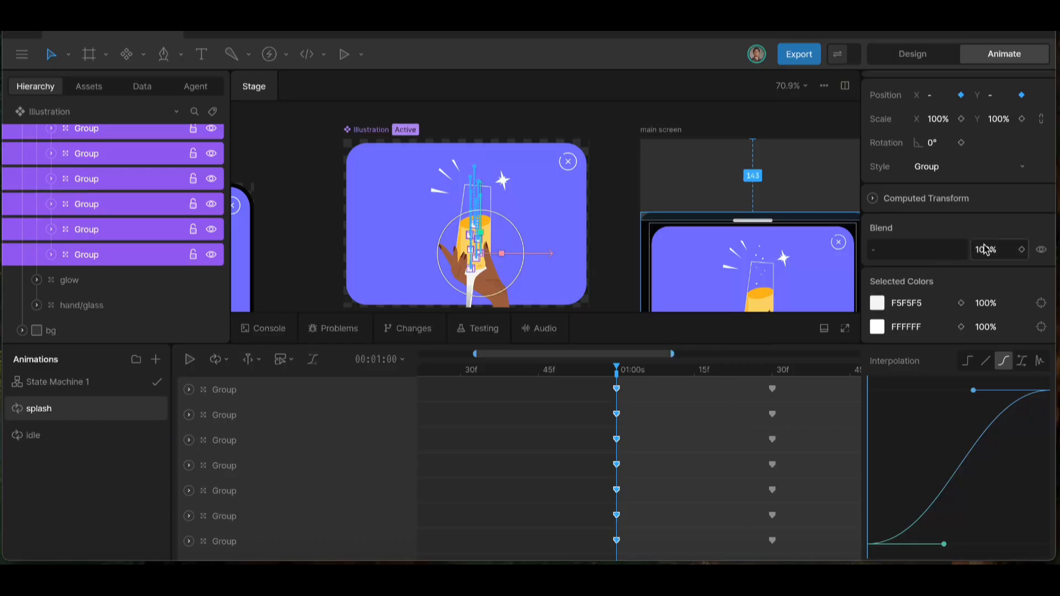
{"action": "left_click", "coordinate": [1002, 250]}
{"action": "key", "text": "BackSpace"}
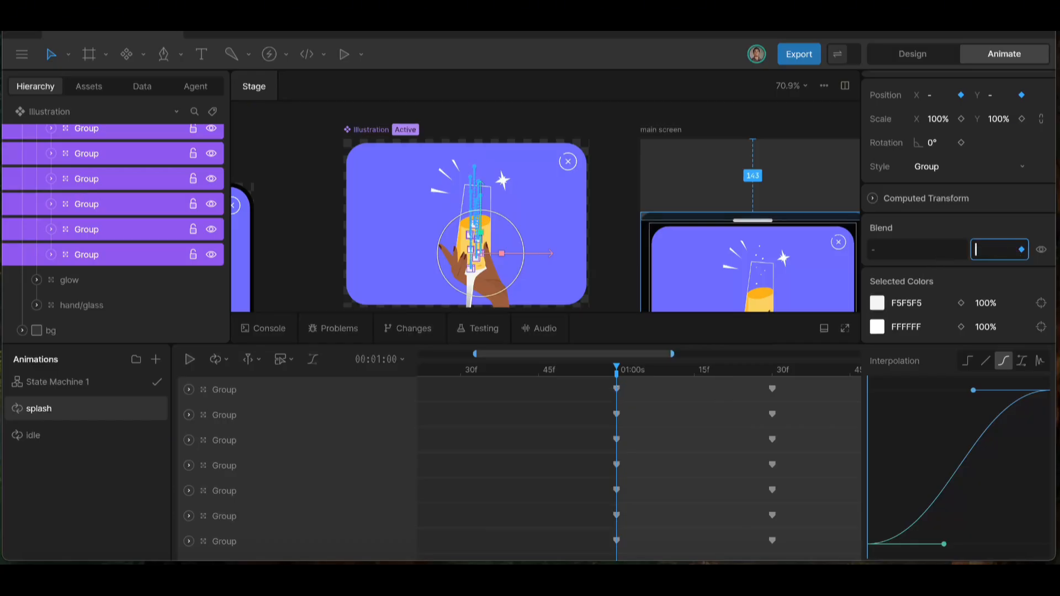
{"action": "type", "text": "0"}
{"action": "key", "text": "Return"}
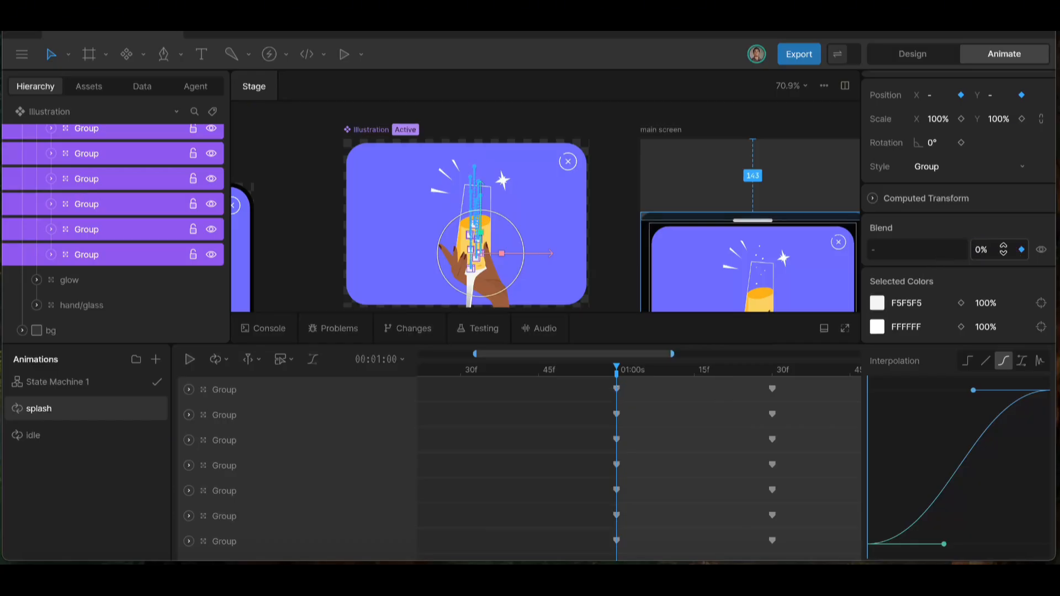
- Keyframe the bubble groups' opacity at 100% at 00:01:30
{"action": "left_click", "coordinate": [773, 371]}
{"action": "left_click", "coordinate": [988, 252]}
{"action": "key", "text": "BackSpace"}
{"action": "key", "text": "Return"}
- Keyframe the bubble groups' opacity at 0% at 00:02:00
{"action": "scroll", "coordinate": [750, 411], "scroll_direction": "right", "scroll_amount": 5}
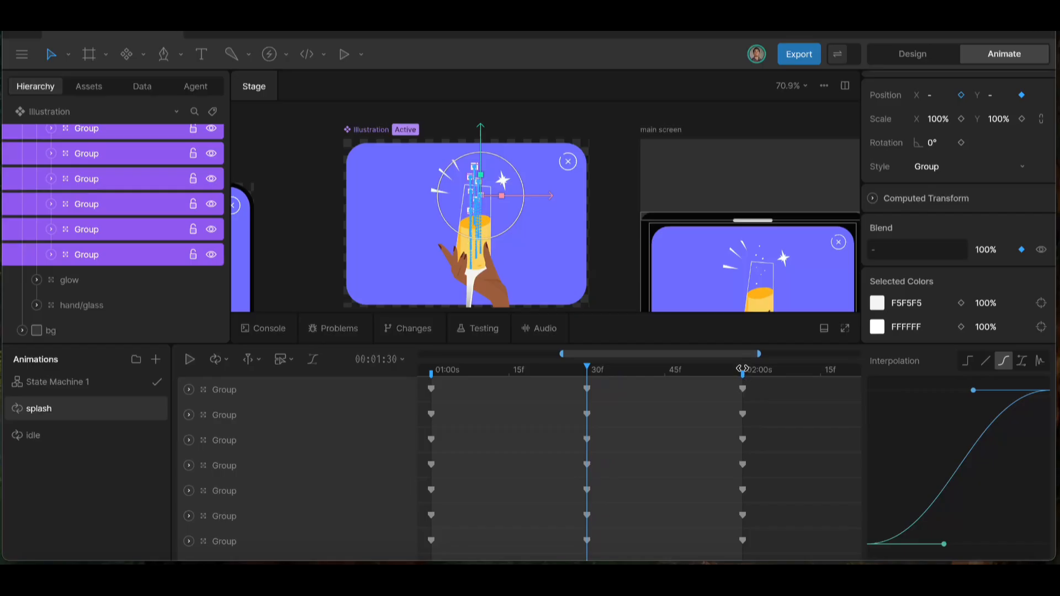
{"action": "left_click", "coordinate": [744, 370]}
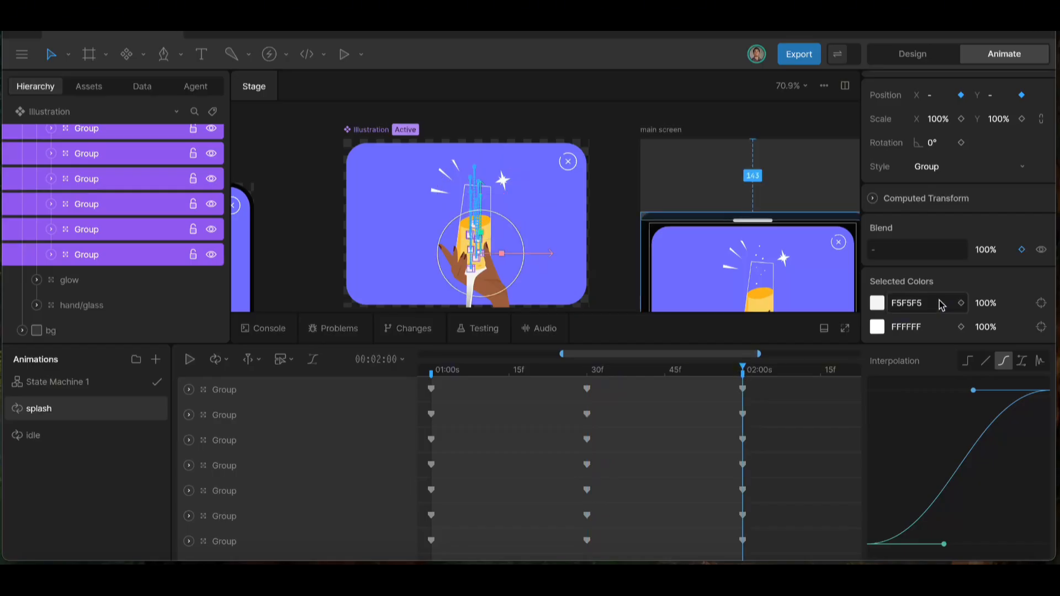
{"action": "left_click", "coordinate": [991, 249]}
{"action": "key", "text": "BackSpace"}
{"action": "type", "text": "0"}
{"action": "key", "text": "Return"}
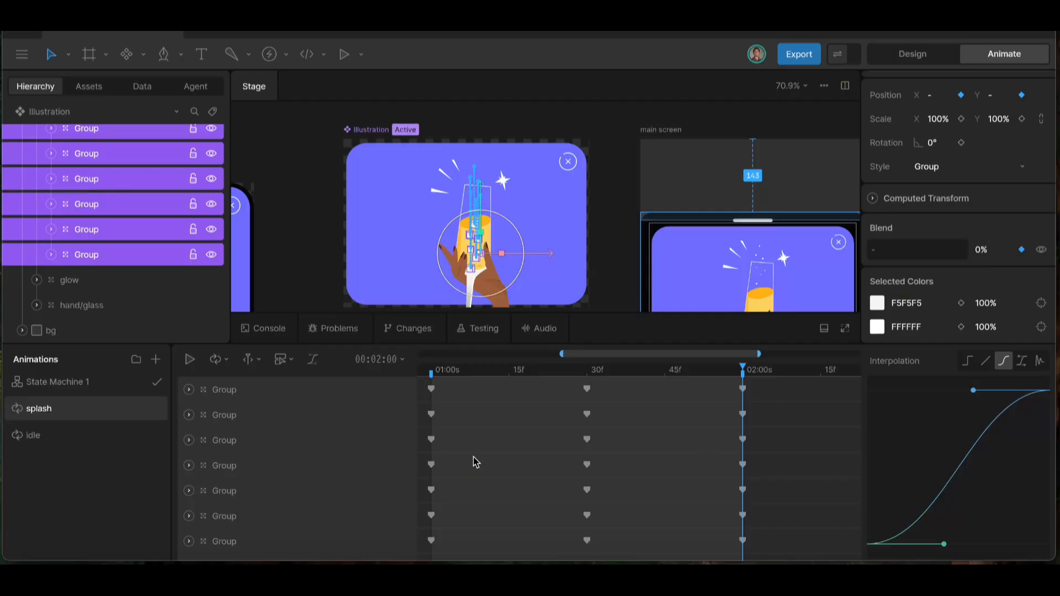
- Deselect the bubble groups and play the splash animation to preview the opacity fades
{"action": "scroll", "coordinate": [476, 462], "scroll_direction": "left", "scroll_amount": 4}
{"action": "left_click", "coordinate": [540, 426]}
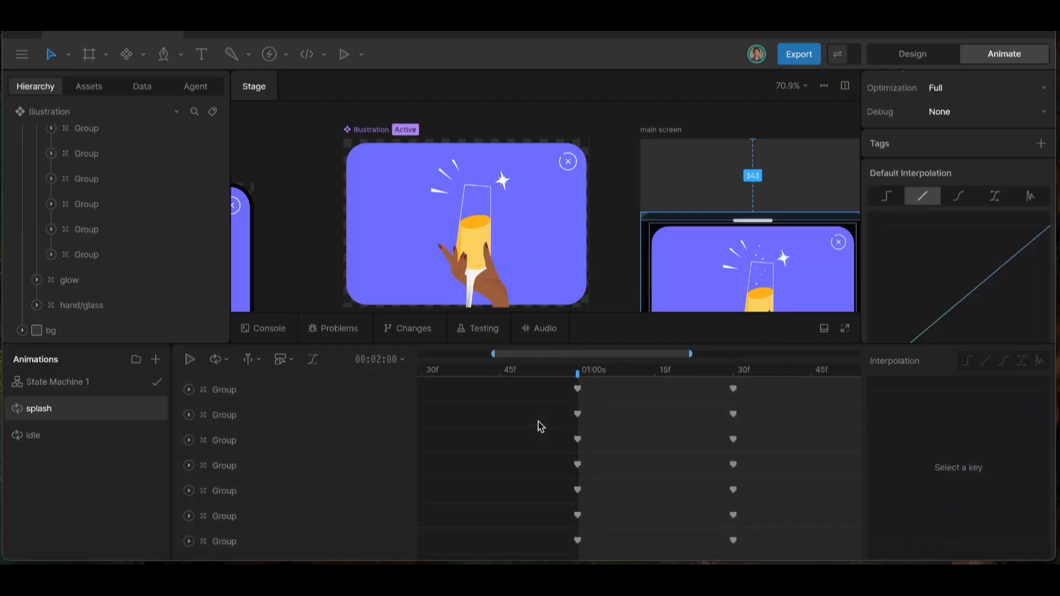
{"action": "key", "text": "space"}
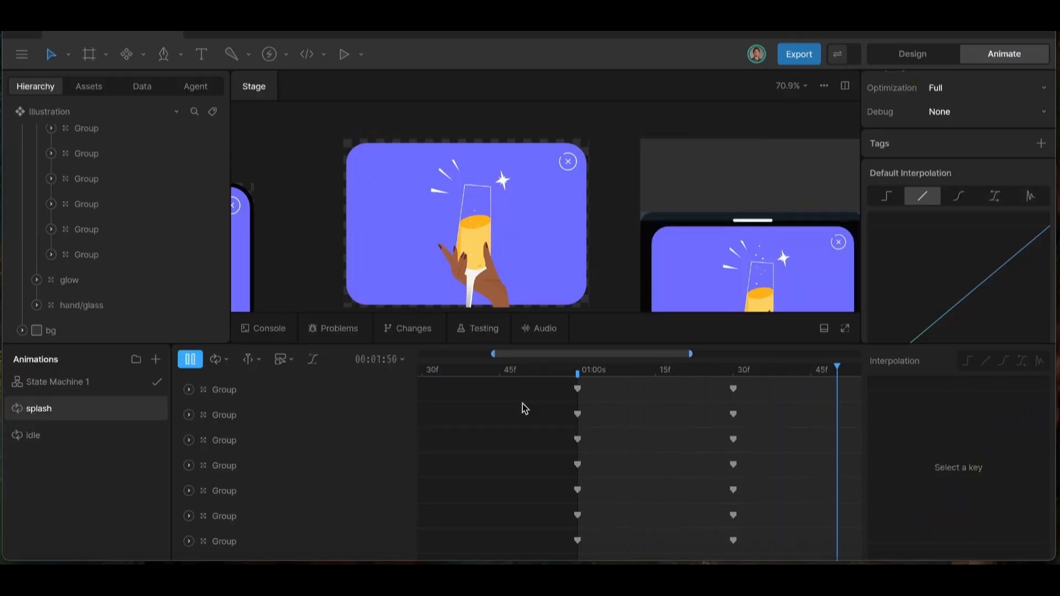
- Give the bubble groups' keyframes at 00:01:00 cubic interpolation and shape the curve into an ease-out
{"action": "scroll", "coordinate": [523, 407], "scroll_direction": "left", "scroll_amount": 1}
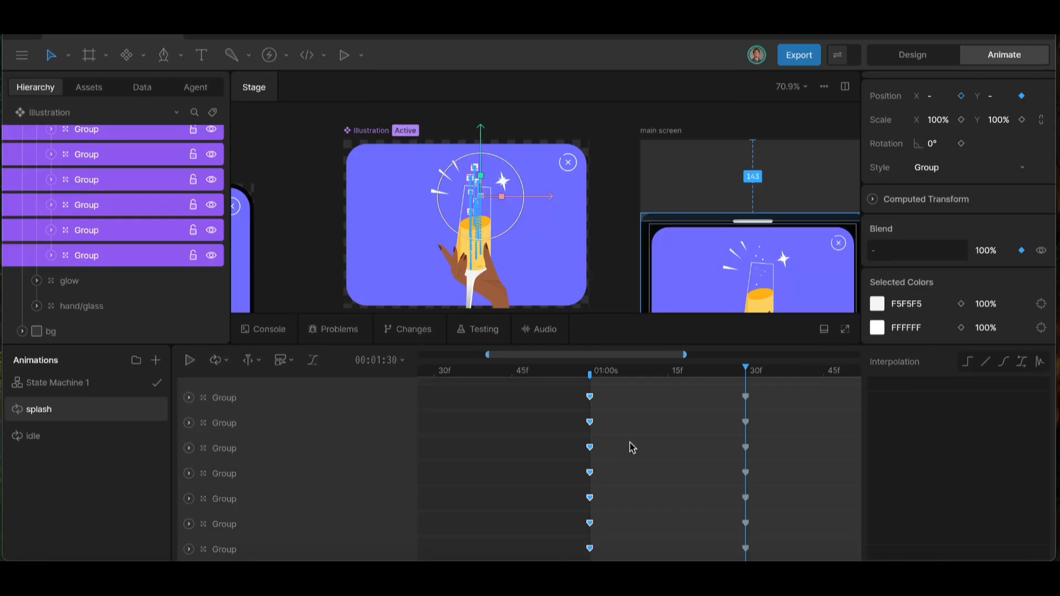
{"action": "scroll", "coordinate": [628, 455], "scroll_direction": "up", "scroll_amount": 1}
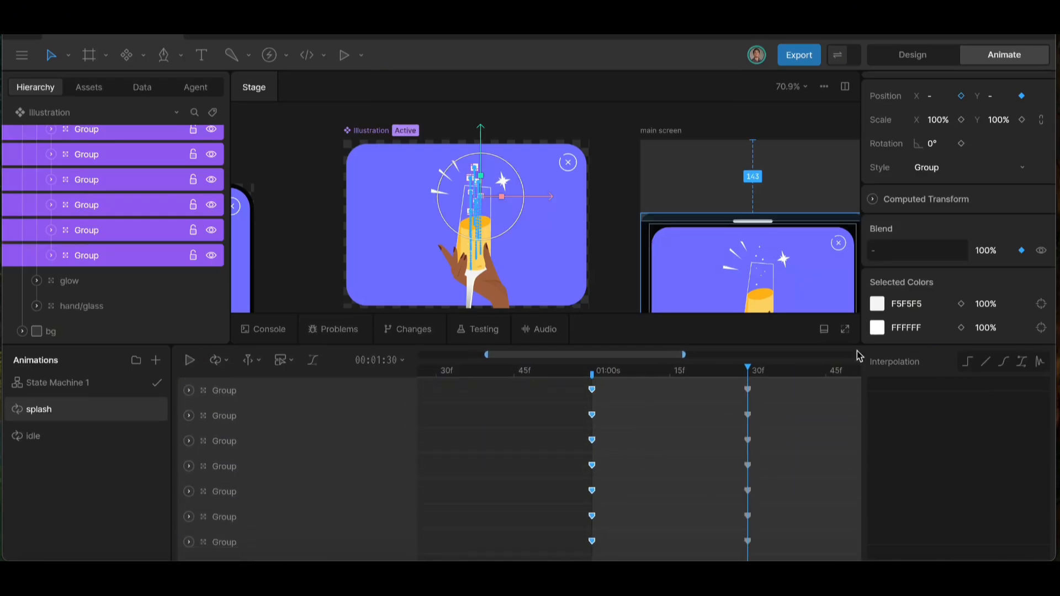
{"action": "left_click", "coordinate": [1002, 362]}
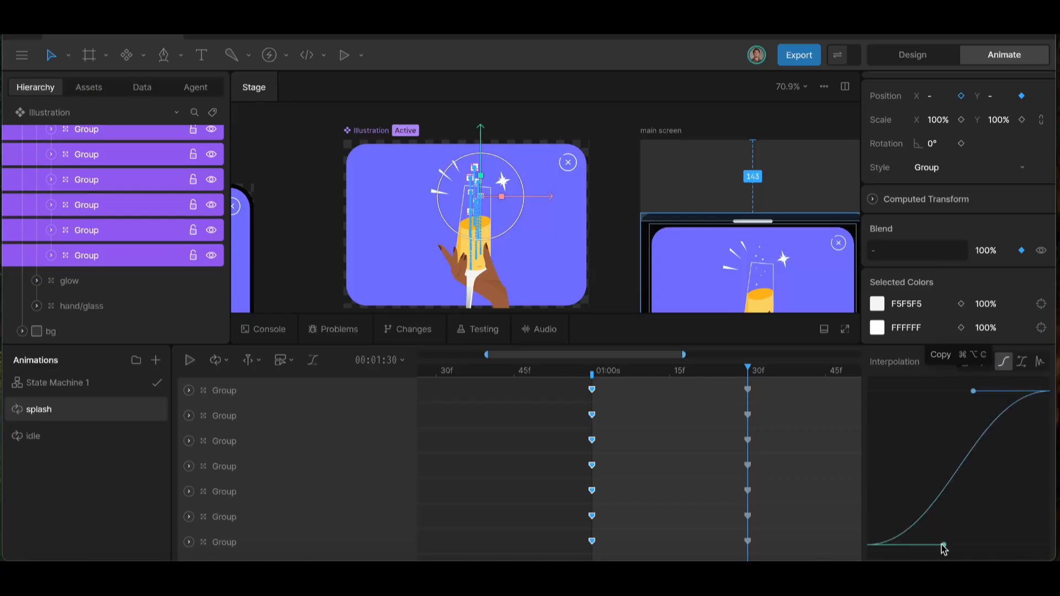
{"action": "left_click_drag", "start_coordinate": [943, 545], "coordinate": [885, 436]}
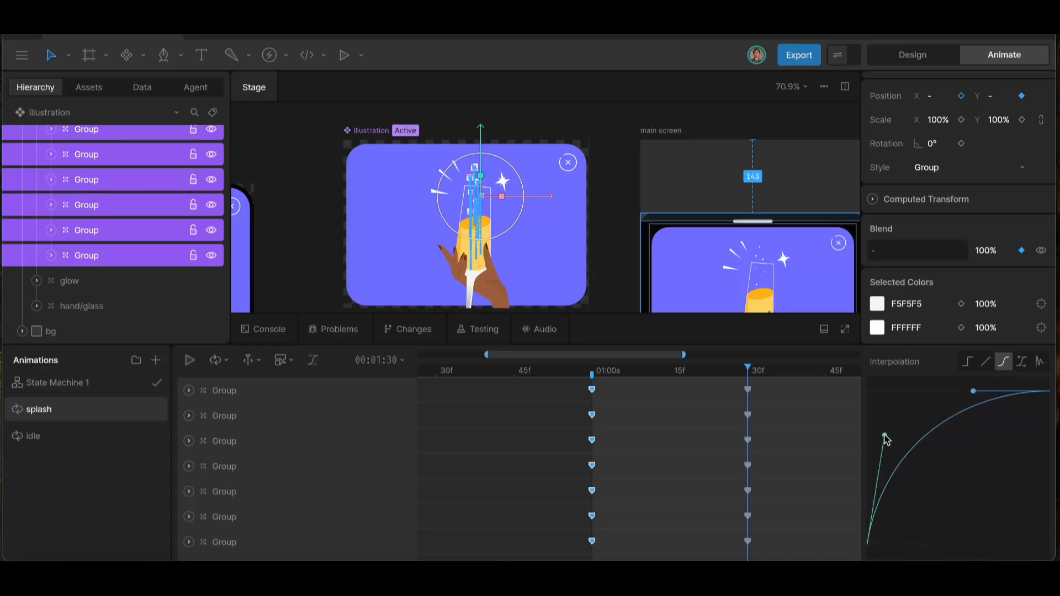
- Give the bubble groups' keyframes at 00:01:30 cubic interpolation and shape both curve handles into an ease-in
{"action": "scroll", "coordinate": [676, 414], "scroll_direction": "right", "scroll_amount": 3}
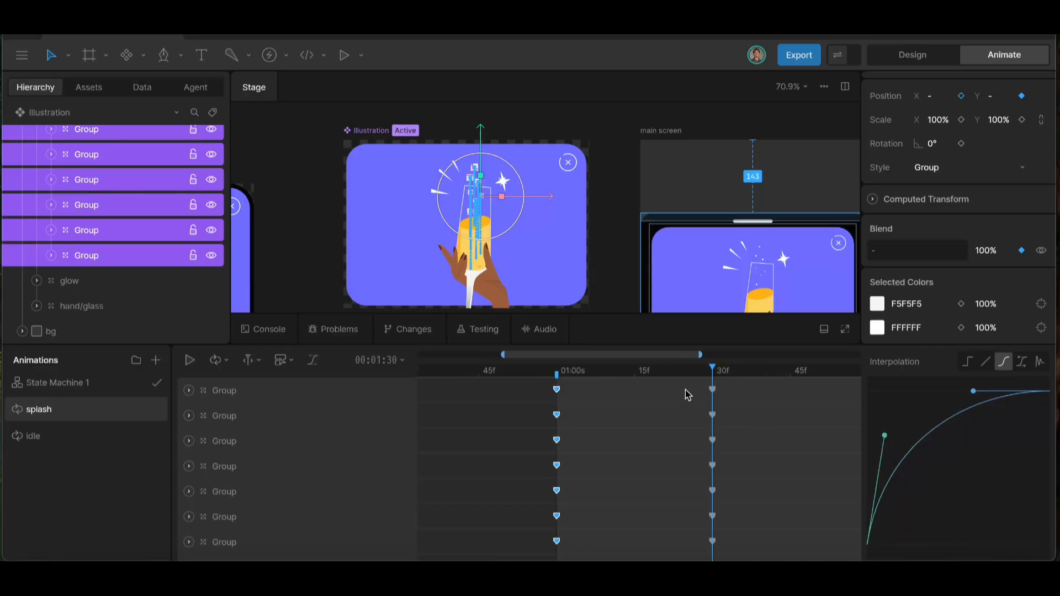
{"action": "left_click_drag", "start_coordinate": [700, 386], "coordinate": [733, 561]}
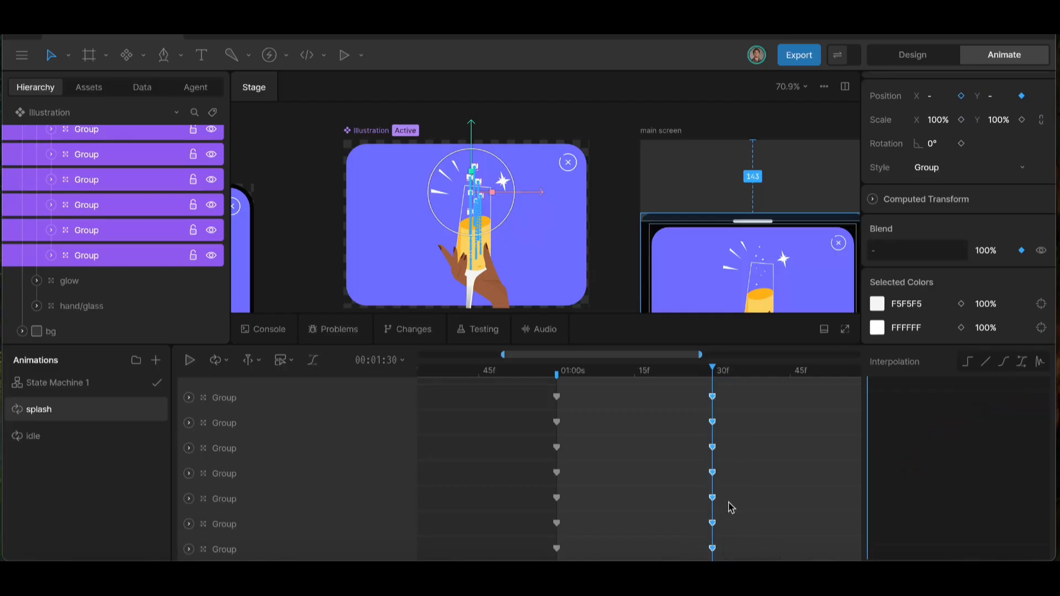
{"action": "scroll", "coordinate": [729, 502], "scroll_direction": "down", "scroll_amount": 1}
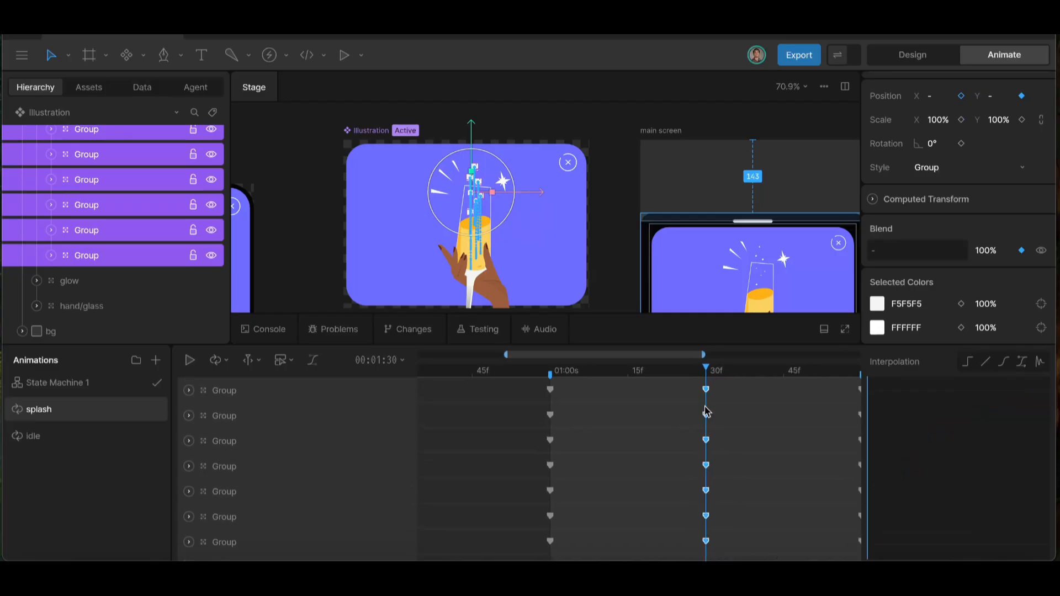
{"action": "left_click", "coordinate": [1003, 361]}
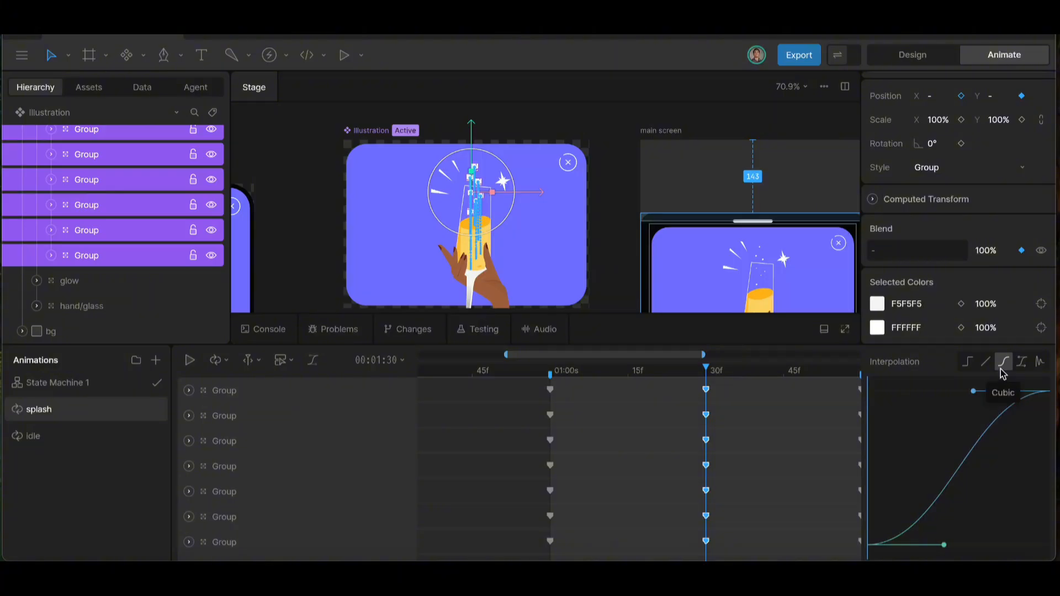
{"action": "left_click_drag", "start_coordinate": [944, 547], "coordinate": [994, 547]}
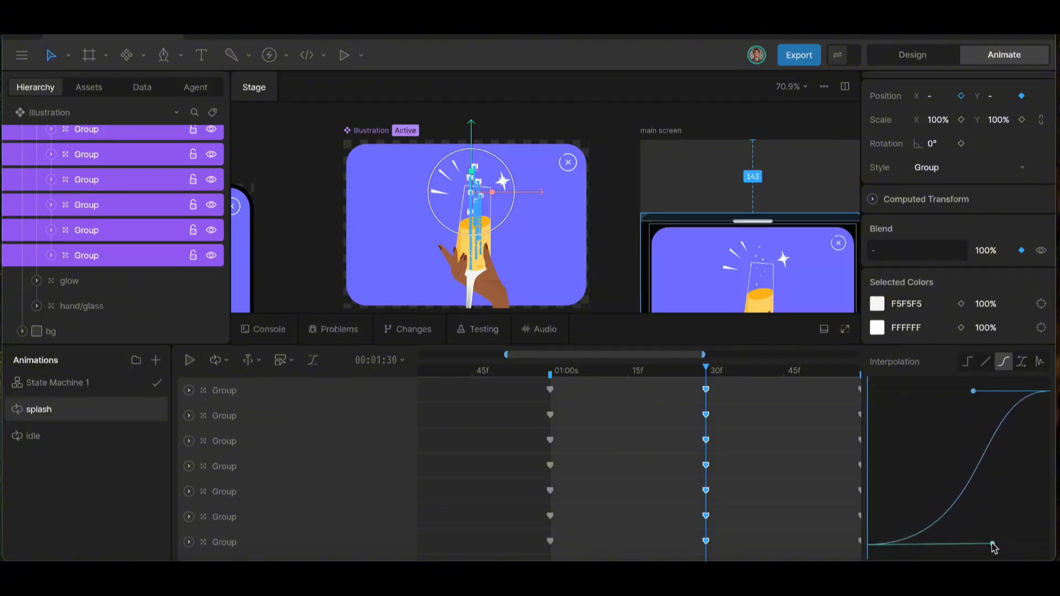
{"action": "left_click_drag", "start_coordinate": [974, 393], "coordinate": [1028, 459]}
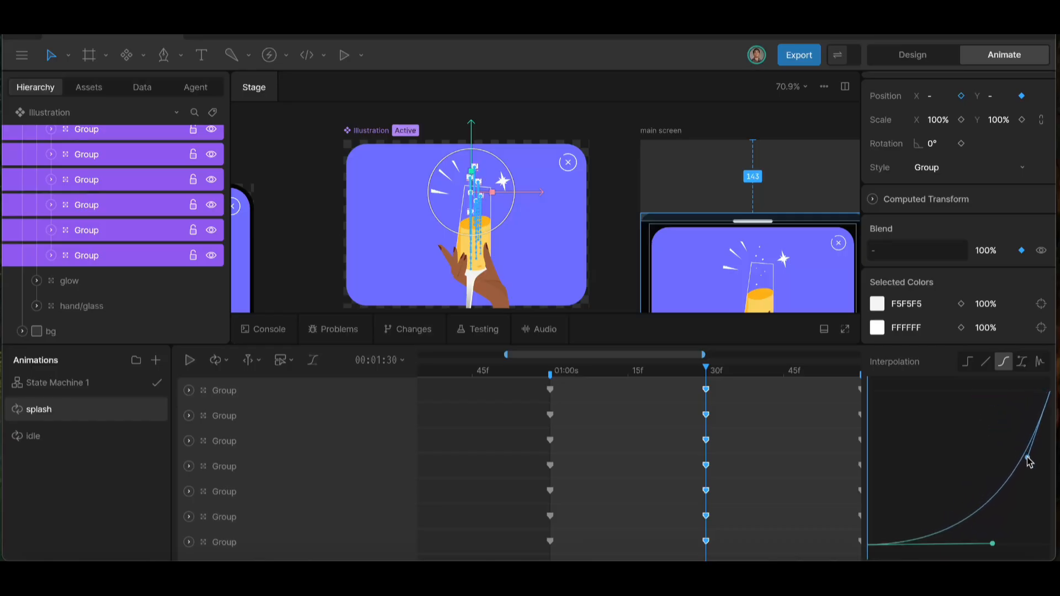
- Check the interpolation of the bubble keyframes at 00:01:30 and play the eased splash animation
{"action": "scroll", "coordinate": [640, 435], "scroll_direction": "right", "scroll_amount": 5}
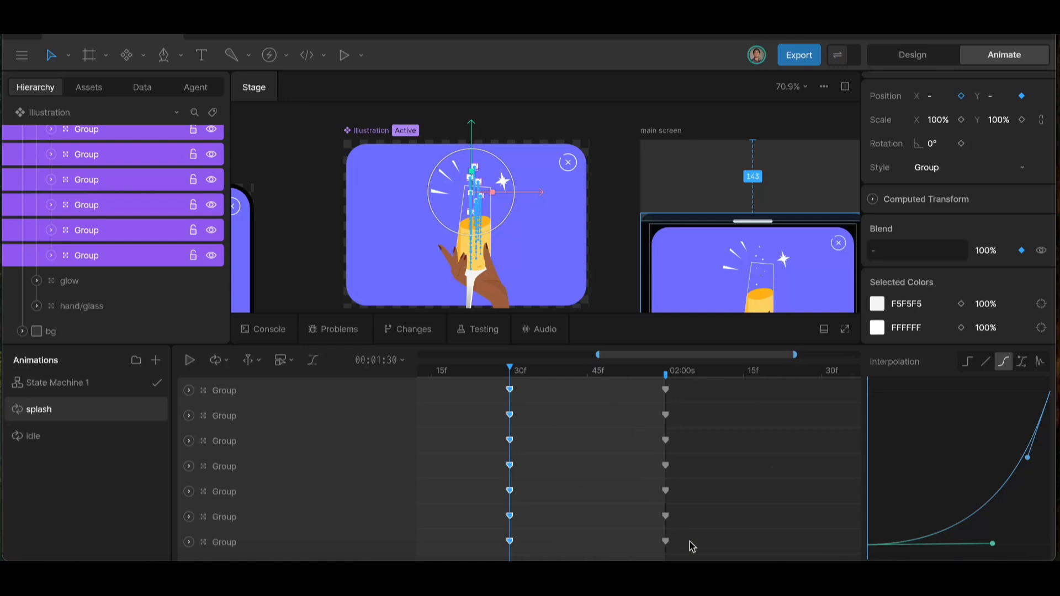
{"action": "left_click_drag", "start_coordinate": [690, 555], "coordinate": [621, 332]}
{"action": "scroll", "coordinate": [620, 448], "scroll_direction": "left", "scroll_amount": 5}
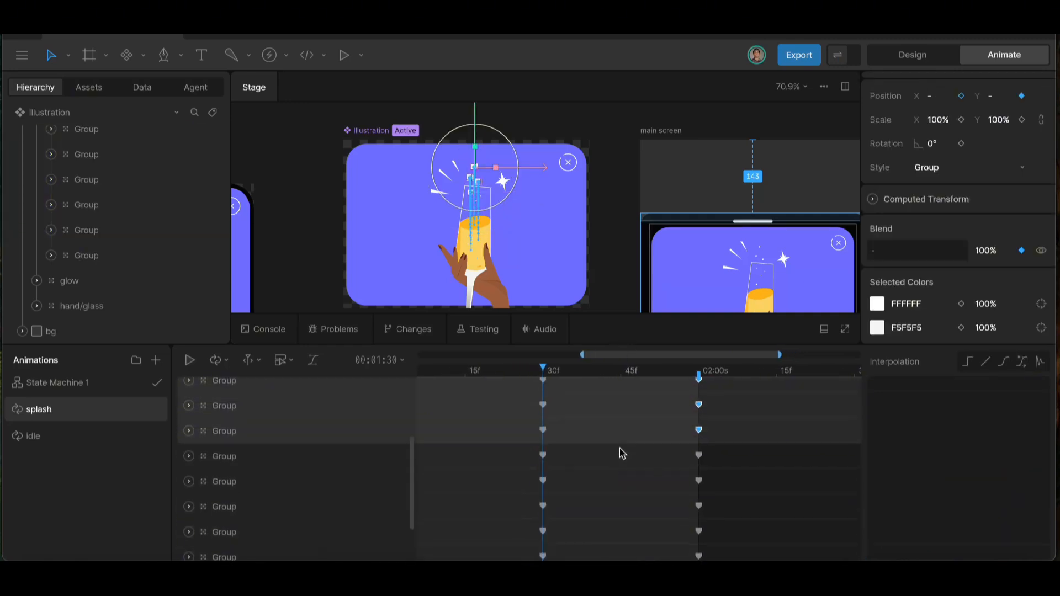
{"action": "scroll", "coordinate": [621, 450], "scroll_direction": "left", "scroll_amount": 3}
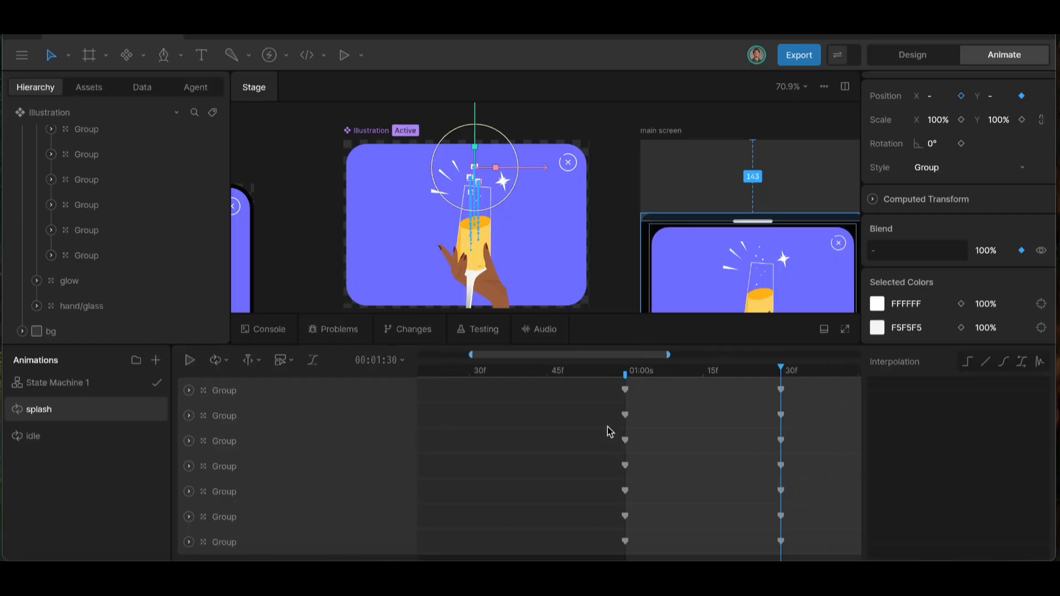
{"action": "scroll", "coordinate": [604, 397], "scroll_direction": "right", "scroll_amount": 2}
{"action": "left_click_drag", "start_coordinate": [659, 385], "coordinate": [688, 561]}
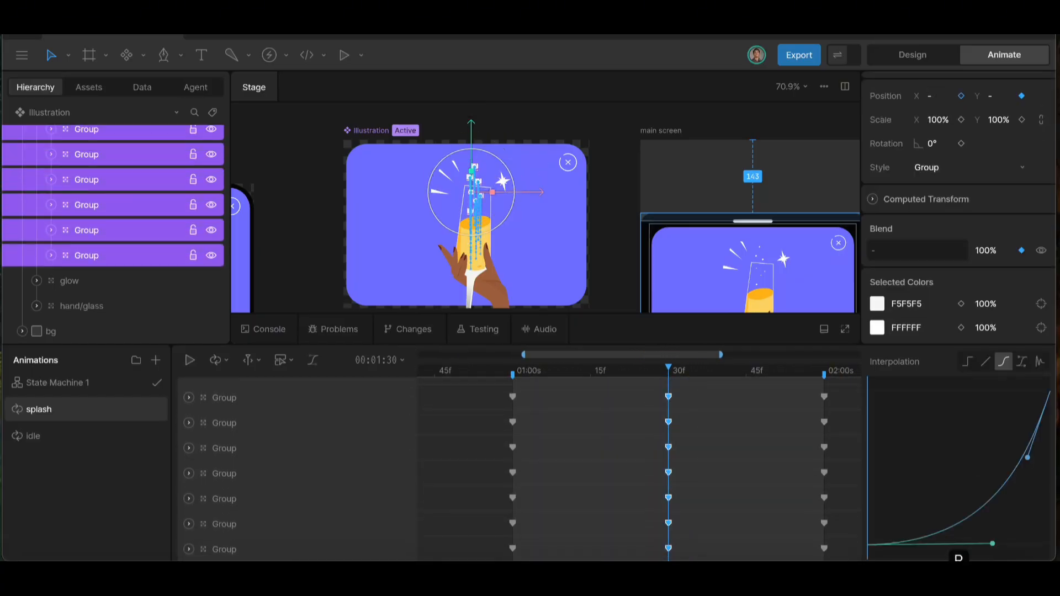
{"action": "scroll", "coordinate": [532, 464], "scroll_direction": "left", "scroll_amount": 3}
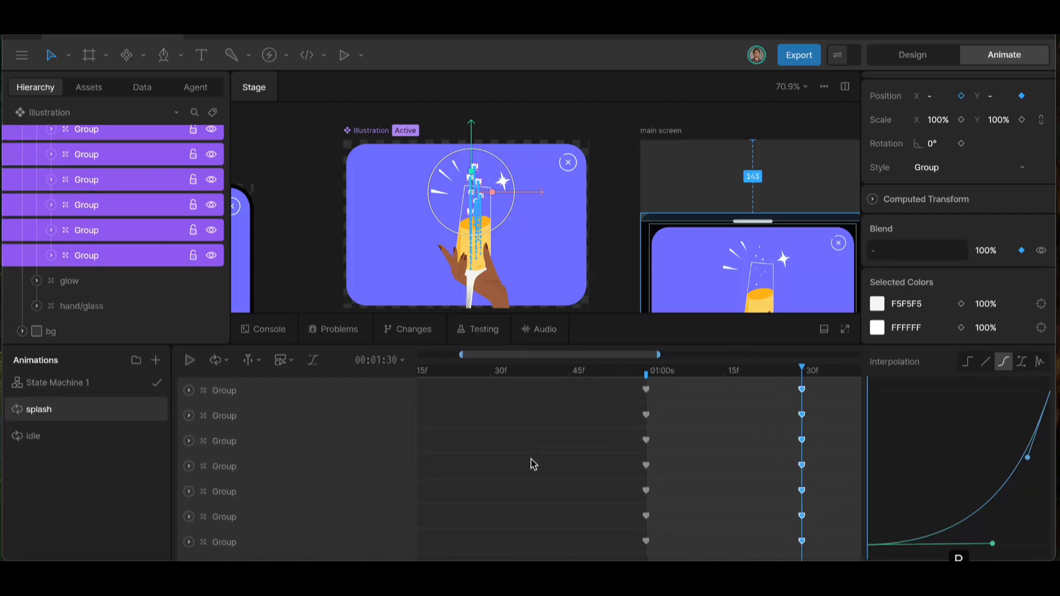
{"action": "left_click", "coordinate": [531, 464]}
{"action": "key", "text": "space"}
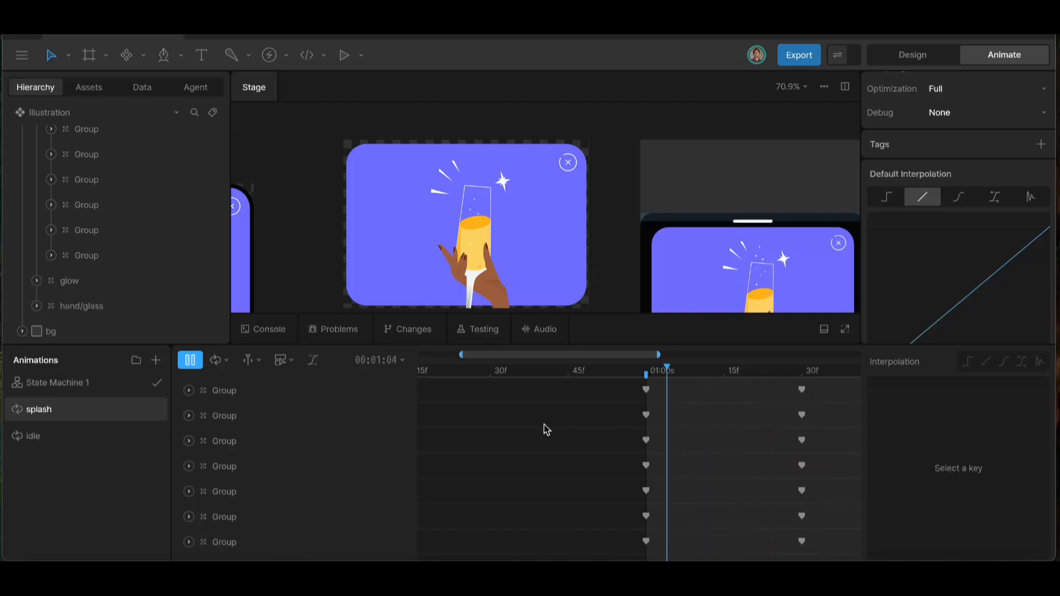
{"action": "scroll", "coordinate": [633, 419], "scroll_direction": "right", "scroll_amount": 2}
{"action": "scroll", "coordinate": [633, 419], "scroll_direction": "right", "scroll_amount": 8}
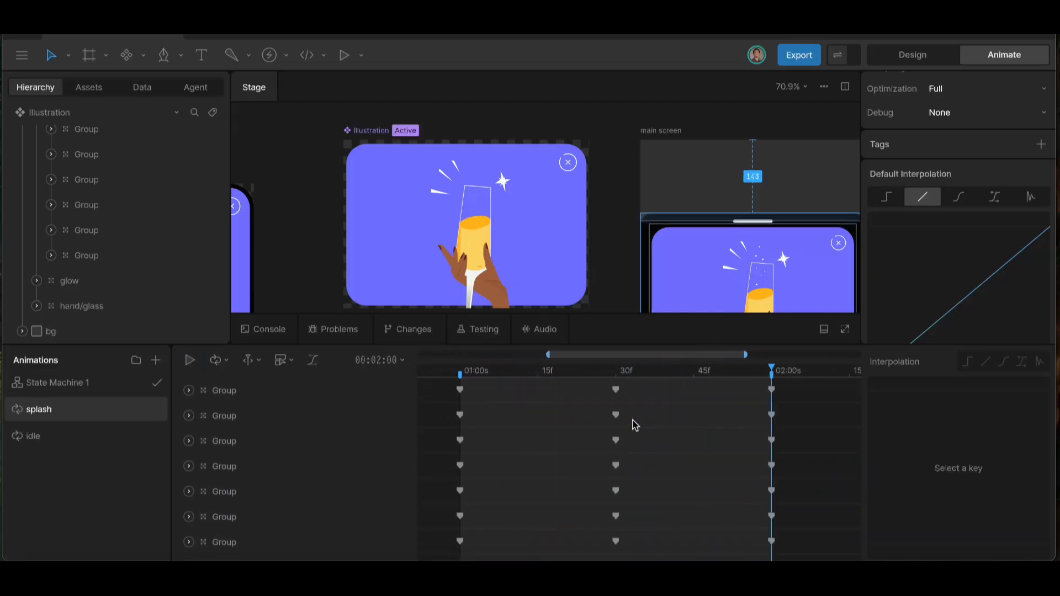
- Copy all the bubble groups' keyframes and paste them at 00:02:00 to add a second rise cycle
{"action": "scroll", "coordinate": [632, 422], "scroll_direction": "left", "scroll_amount": 3}
{"action": "left_click", "coordinate": [514, 369]}
{"action": "scroll", "coordinate": [594, 442], "scroll_direction": "down", "scroll_amount": 5}
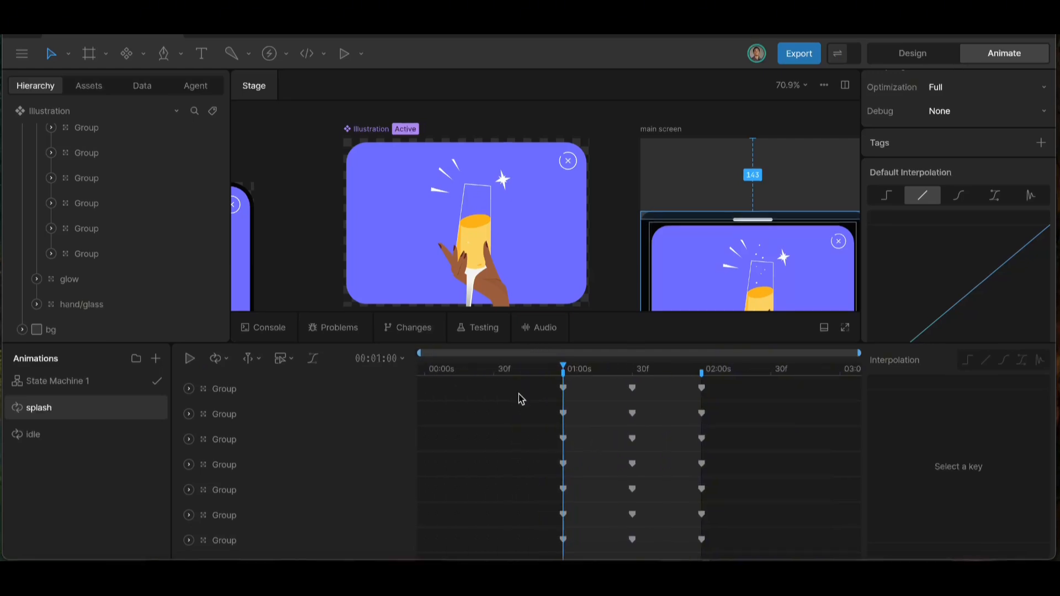
{"action": "key", "text": "ctrl+a"}
{"action": "left_click", "coordinate": [700, 381]}
{"action": "key", "text": "ctrl+v"}
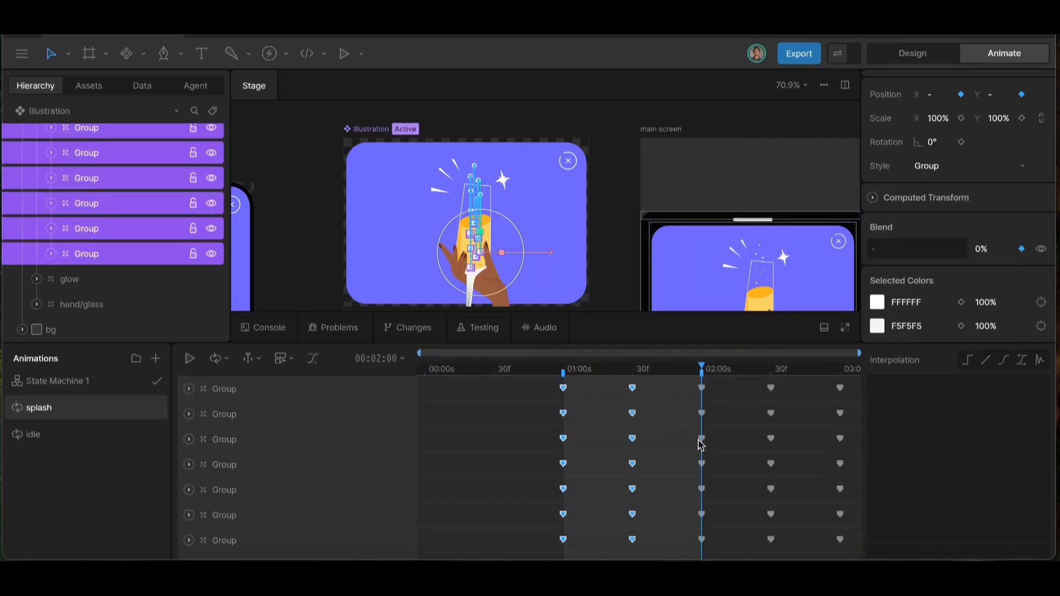
- Shift the bubble keyframes close to the animation's start and stagger the first five group rows progressively later in time
{"action": "left_click_drag", "start_coordinate": [547, 382], "coordinate": [859, 560]}
{"action": "left_click_drag", "start_coordinate": [563, 414], "coordinate": [446, 414]}
{"action": "left_click_drag", "start_coordinate": [429, 402], "coordinate": [783, 559]}
{"action": "left_click_drag", "start_coordinate": [722, 414], "coordinate": [763, 414]}
{"action": "left_click_drag", "start_coordinate": [463, 426], "coordinate": [784, 556]}
{"action": "left_click_drag", "start_coordinate": [764, 439], "coordinate": [793, 438]}
{"action": "left_click_drag", "start_coordinate": [497, 452], "coordinate": [859, 560]}
{"action": "left_click_drag", "start_coordinate": [793, 464], "coordinate": [819, 464]}
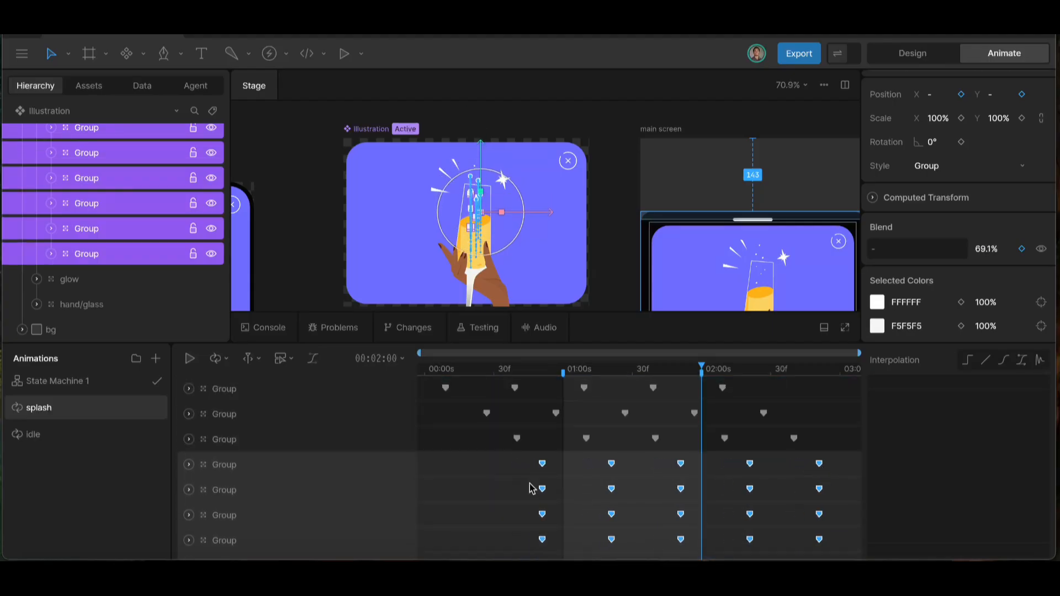
{"action": "left_click_drag", "start_coordinate": [531, 479], "coordinate": [845, 555]}
{"action": "left_click_drag", "start_coordinate": [820, 489], "coordinate": [840, 489]}
- Move the keyframes from the sixth bubble group downward back to an early start and stagger the next rows in a second cascade
{"action": "left_click_drag", "start_coordinate": [546, 502], "coordinate": [845, 559]}
{"action": "left_click_drag", "start_coordinate": [563, 488], "coordinate": [450, 485]}
{"action": "left_click_drag", "start_coordinate": [433, 497], "coordinate": [840, 560]}
{"action": "left_click_drag", "start_coordinate": [450, 442], "coordinate": [784, 559]}
{"action": "left_click_drag", "start_coordinate": [752, 491], "coordinate": [781, 491]}
{"action": "left_click_drag", "start_coordinate": [491, 502], "coordinate": [811, 559]}
{"action": "left_click_drag", "start_coordinate": [780, 465], "coordinate": [803, 466]}
{"action": "left_click_drag", "start_coordinate": [511, 478], "coordinate": [828, 560]}
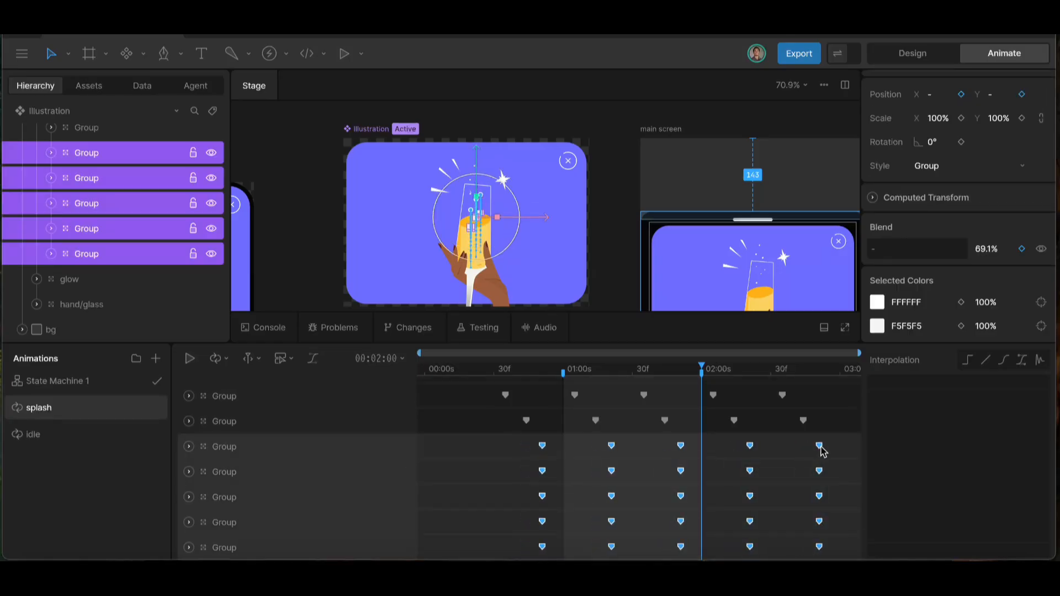
{"action": "left_click_drag", "start_coordinate": [803, 446], "coordinate": [830, 446]}
- Offset the keyframes of the last five bubble group rows in time so their rise cycles start at staggered moments
{"action": "left_click_drag", "start_coordinate": [539, 459], "coordinate": [850, 558]}
{"action": "left_click_drag", "start_coordinate": [834, 496], "coordinate": [785, 496]}
{"action": "left_click_drag", "start_coordinate": [492, 485], "coordinate": [859, 559]}
{"action": "left_click_drag", "start_coordinate": [782, 496], "coordinate": [812, 496]}
{"action": "left_click_drag", "start_coordinate": [521, 511], "coordinate": [845, 558]}
{"action": "left_click_drag", "start_coordinate": [812, 521], "coordinate": [831, 521]}
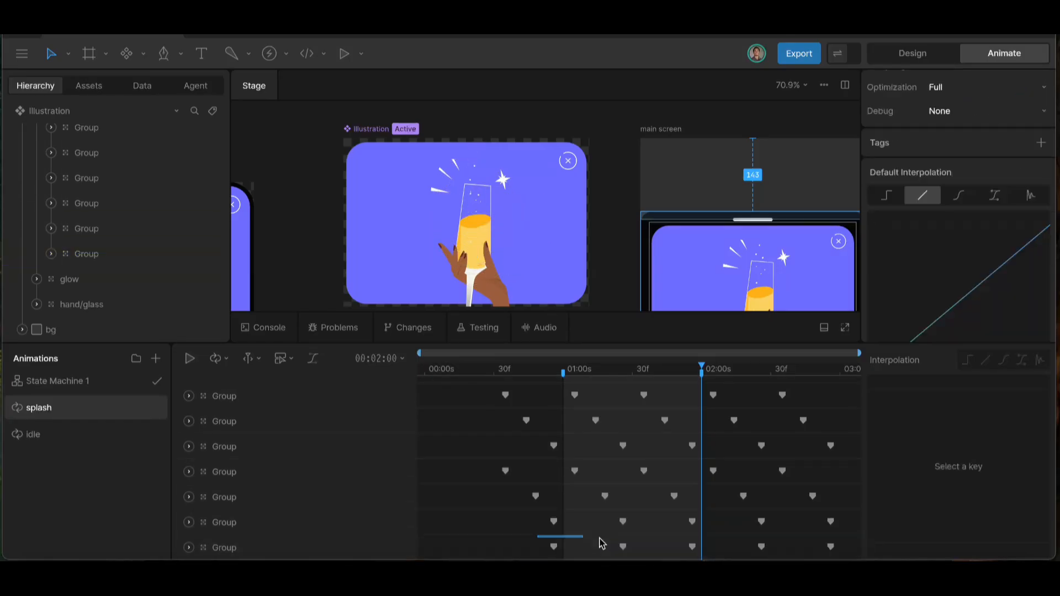
{"action": "left_click_drag", "start_coordinate": [539, 536], "coordinate": [845, 557]}
{"action": "left_click_drag", "start_coordinate": [830, 546], "coordinate": [803, 546]}
- Play the splash animation and examine the staggered bubbles rising in the glass
{"action": "key", "text": "space"}
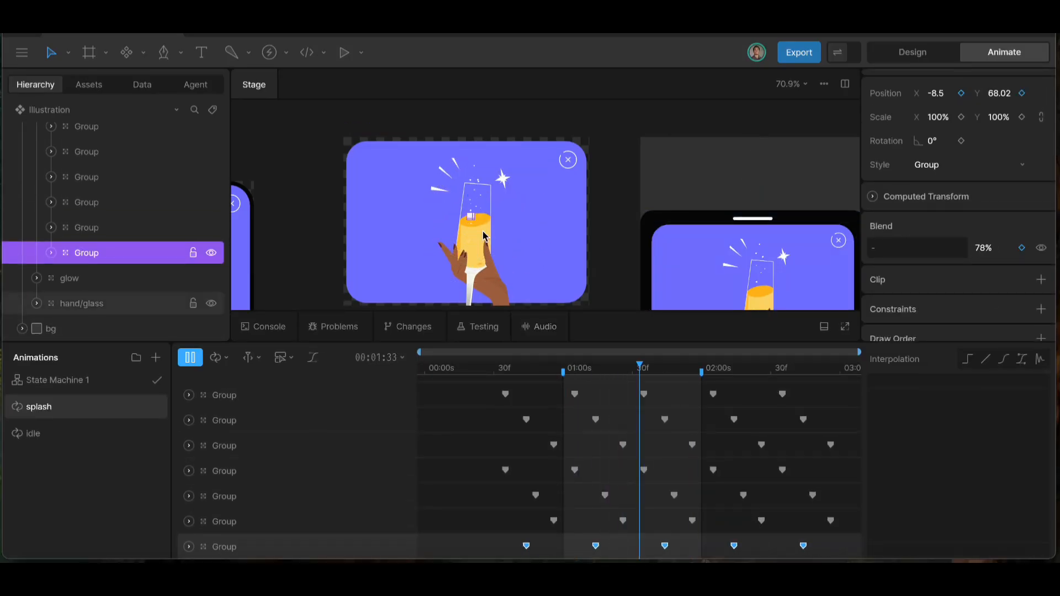
{"action": "scroll", "coordinate": [480, 207], "scroll_direction": "up", "scroll_amount": 5}
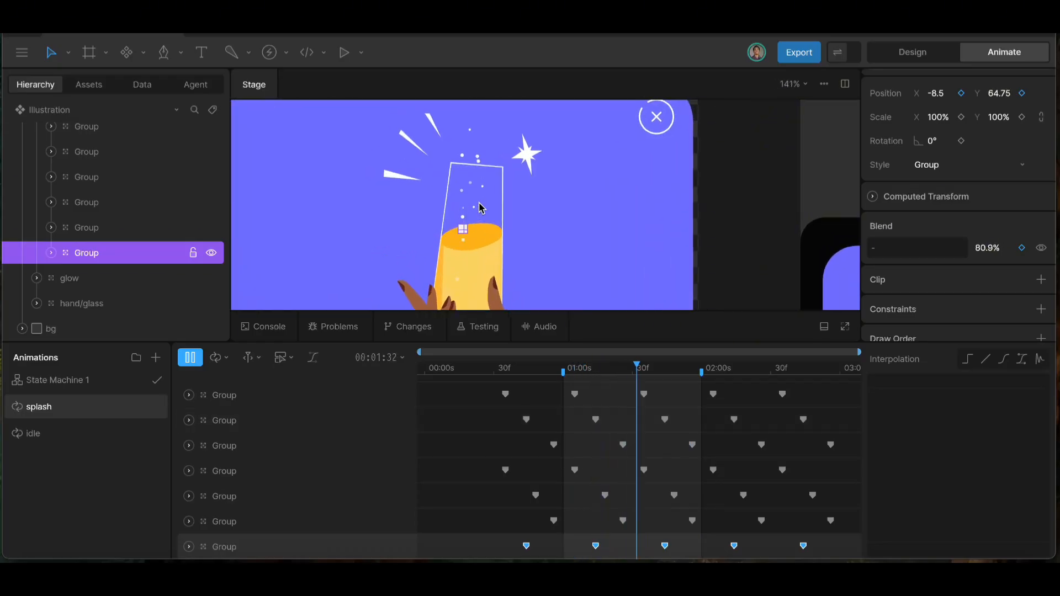
{"action": "scroll", "coordinate": [397, 215], "scroll_direction": "down", "scroll_amount": 2}
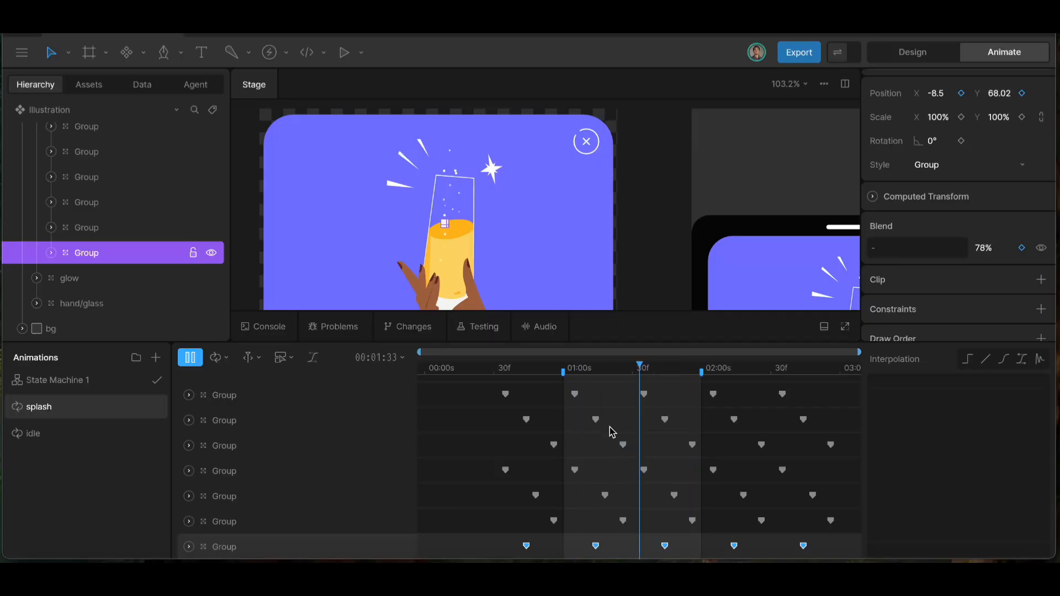
{"action": "key", "text": "space"}
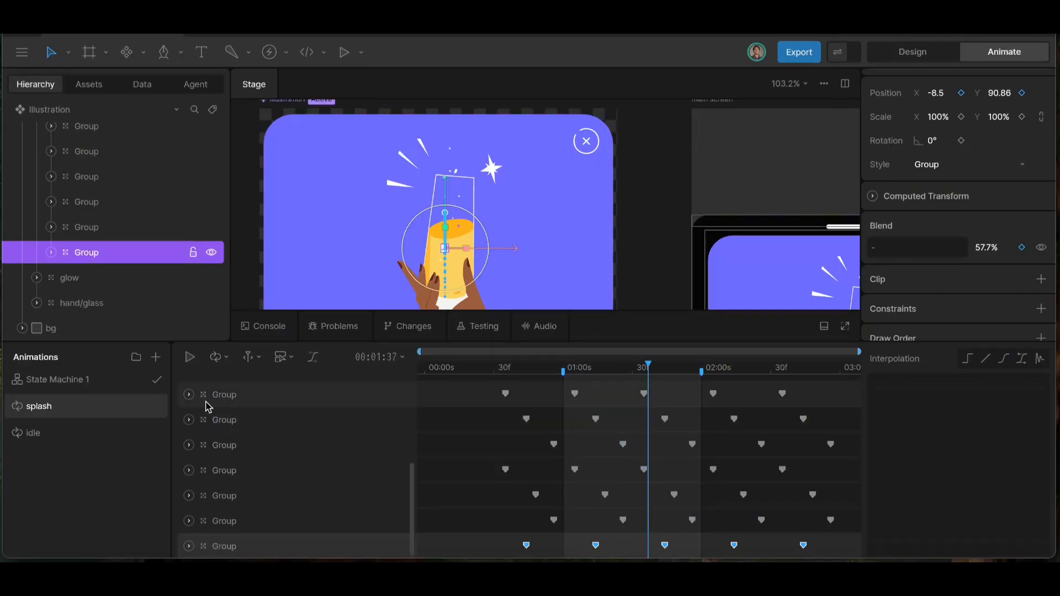
- Inspect the state machines of the Illustration and main screen artboards
{"action": "left_click", "coordinate": [70, 381]}
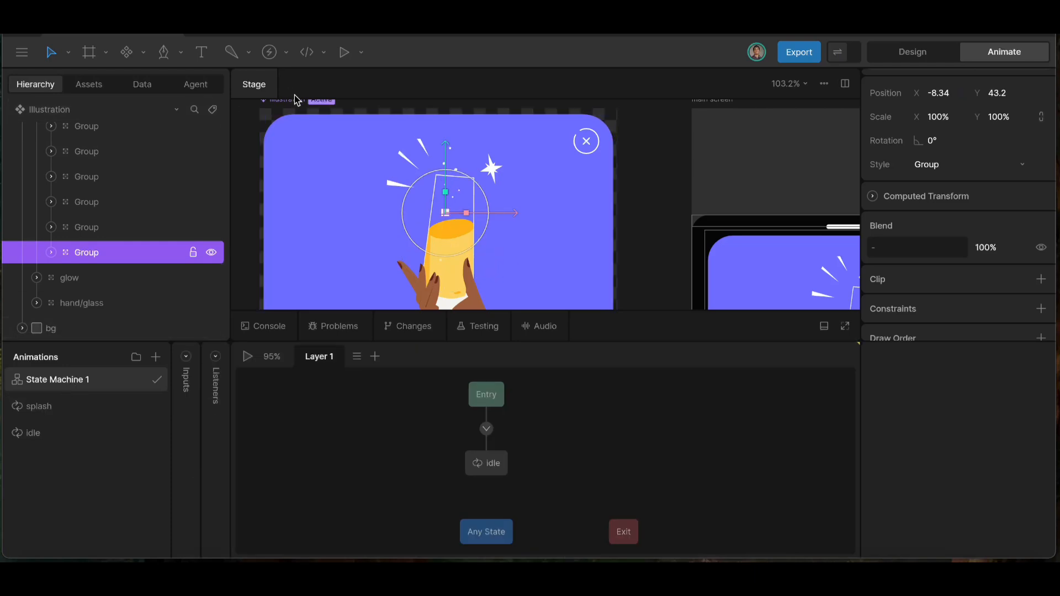
{"action": "scroll", "coordinate": [308, 107], "scroll_direction": "down", "scroll_amount": 3}
{"action": "left_click", "coordinate": [311, 134]}
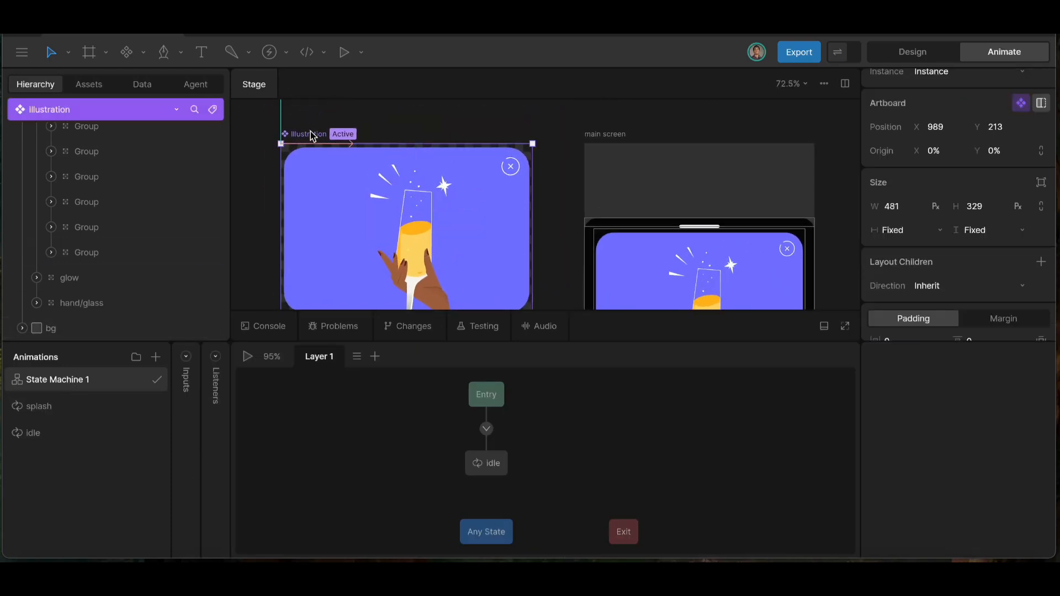
{"action": "left_click", "coordinate": [572, 156]}
{"action": "left_click", "coordinate": [605, 135]}
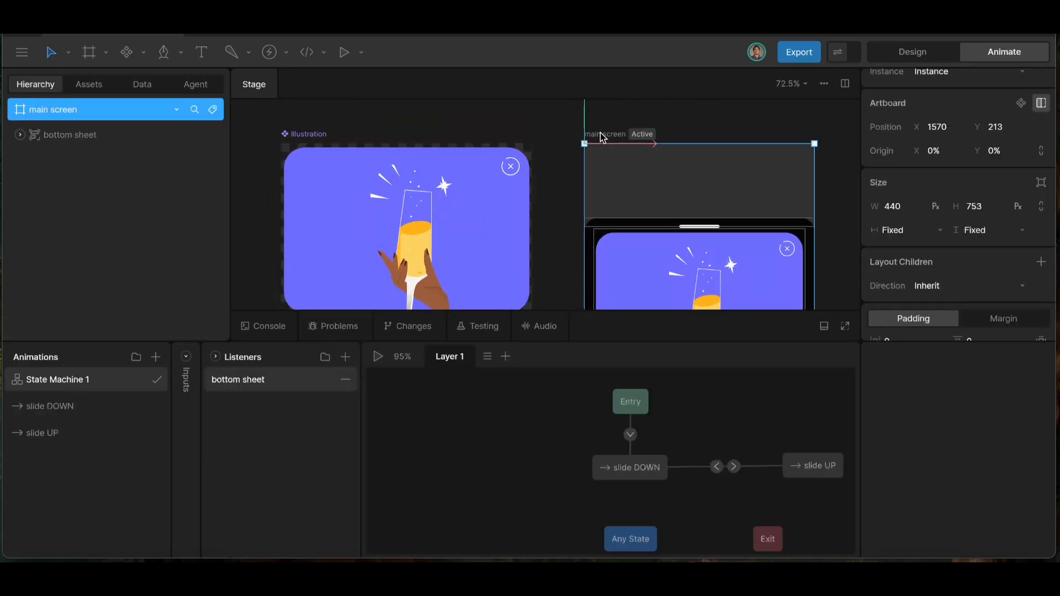
- Preview the main screen's state machine, raise the bottom sheet by its handle and compare its illustration with the source artboard
{"action": "scroll", "coordinate": [602, 138], "scroll_direction": "down", "scroll_amount": 3}
{"action": "scroll", "coordinate": [602, 138], "scroll_direction": "right", "scroll_amount": 2}
{"action": "scroll", "coordinate": [600, 132], "scroll_direction": "right", "scroll_amount": 3}
{"action": "scroll", "coordinate": [574, 158], "scroll_direction": "up", "scroll_amount": 1}
{"action": "scroll", "coordinate": [539, 187], "scroll_direction": "down", "scroll_amount": 4}
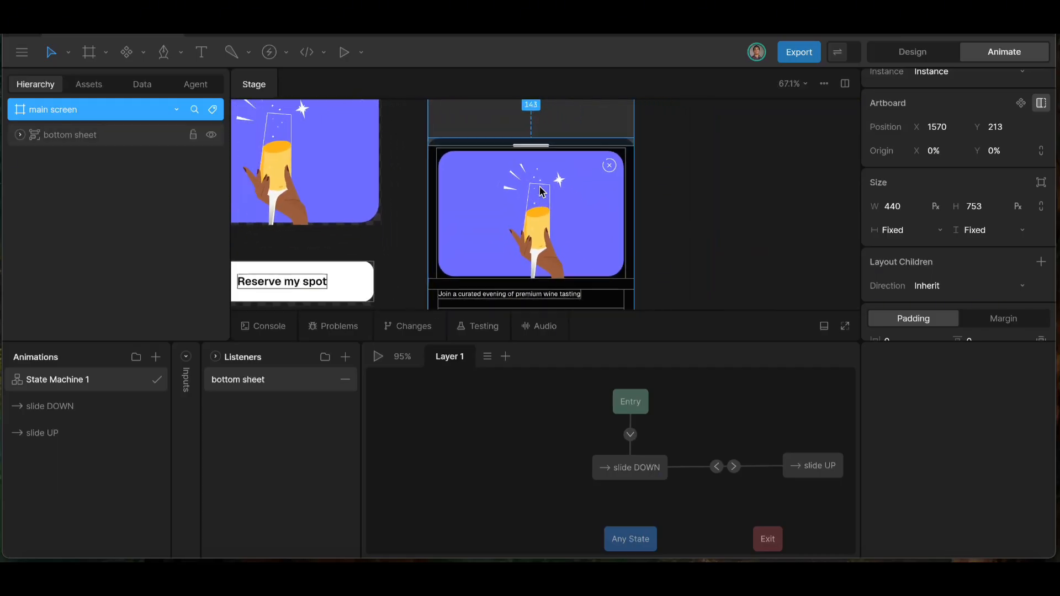
{"action": "key", "text": "space"}
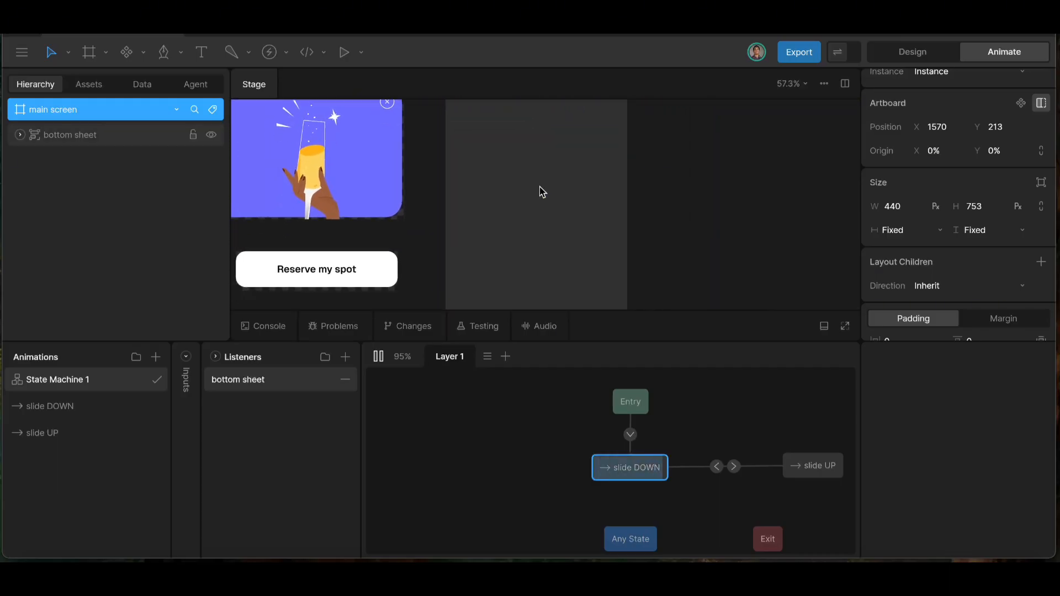
{"action": "scroll", "coordinate": [541, 192], "scroll_direction": "down", "scroll_amount": 5}
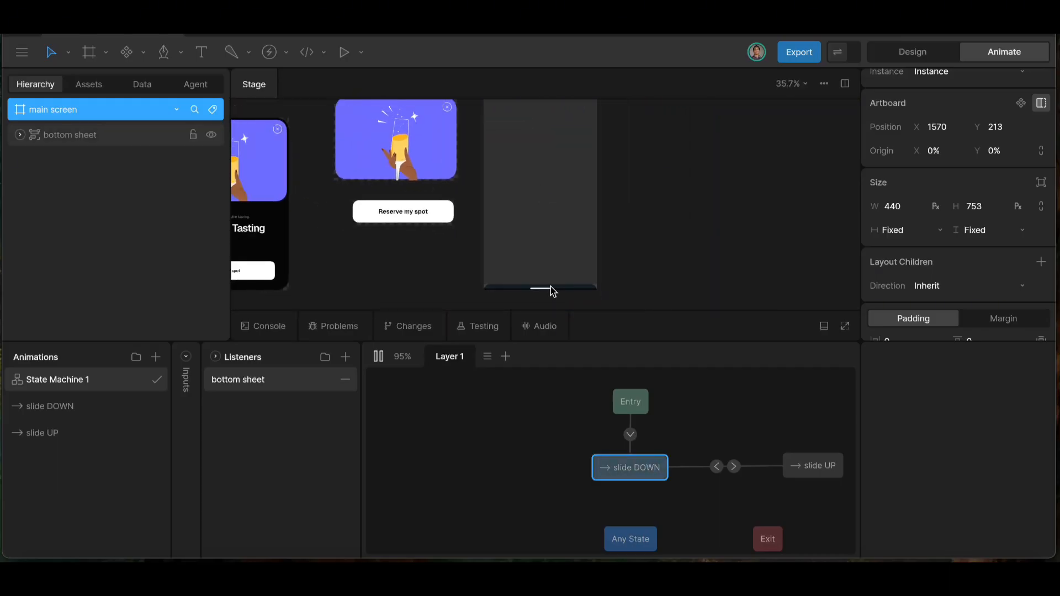
{"action": "left_click", "coordinate": [552, 290]}
{"action": "scroll", "coordinate": [543, 180], "scroll_direction": "up", "scroll_amount": 4}
{"action": "scroll", "coordinate": [543, 180], "scroll_direction": "up", "scroll_amount": 3}
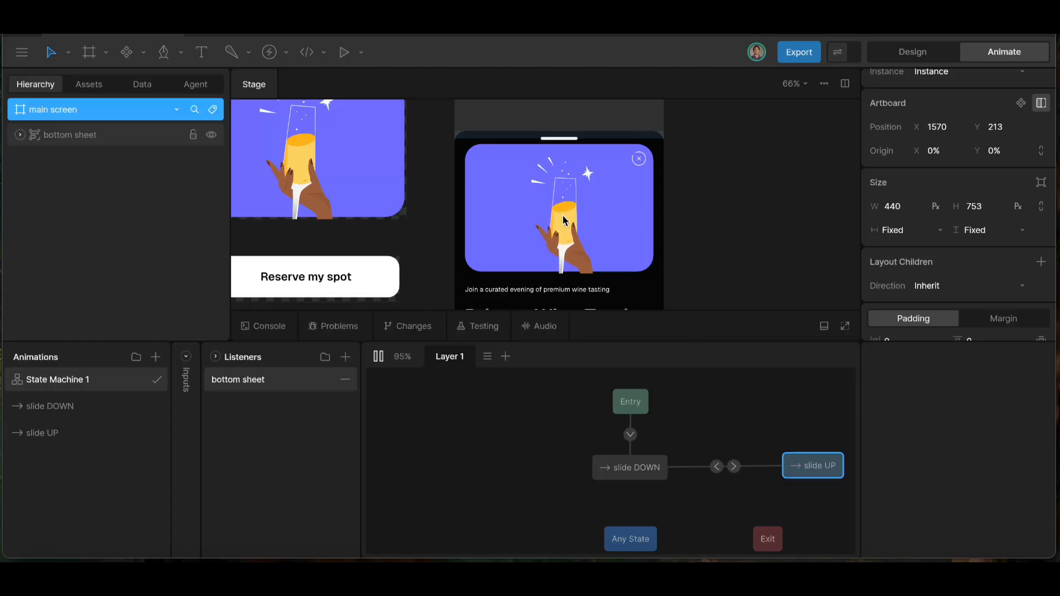
{"action": "scroll", "coordinate": [489, 201], "scroll_direction": "up", "scroll_amount": 3}
{"action": "scroll", "coordinate": [489, 201], "scroll_direction": "left", "scroll_amount": 3}
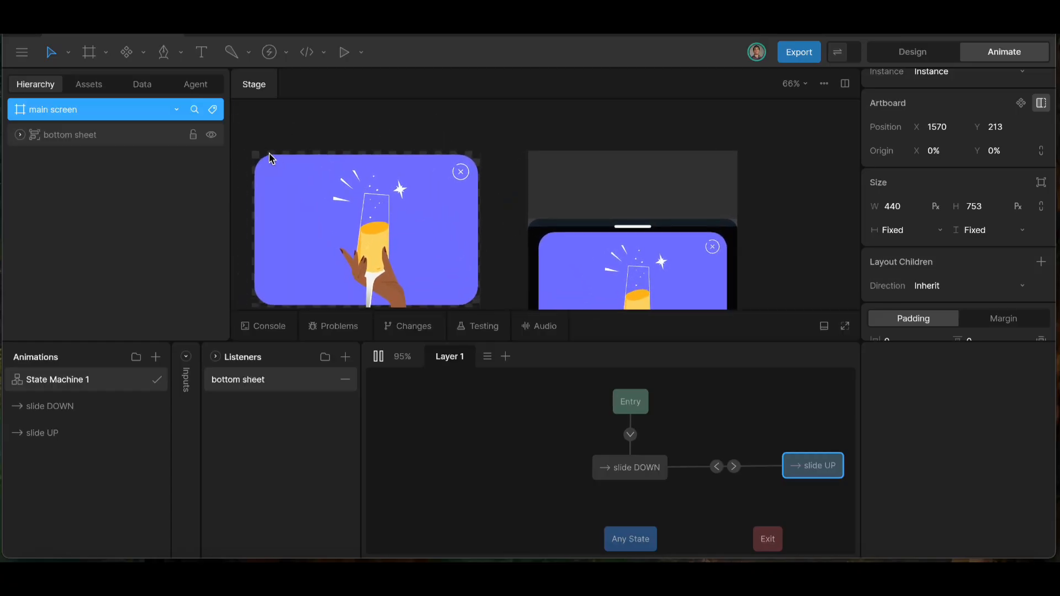
{"action": "scroll", "coordinate": [256, 157], "scroll_direction": "down", "scroll_amount": 3}
{"action": "scroll", "coordinate": [255, 156], "scroll_direction": "left", "scroll_amount": 2}
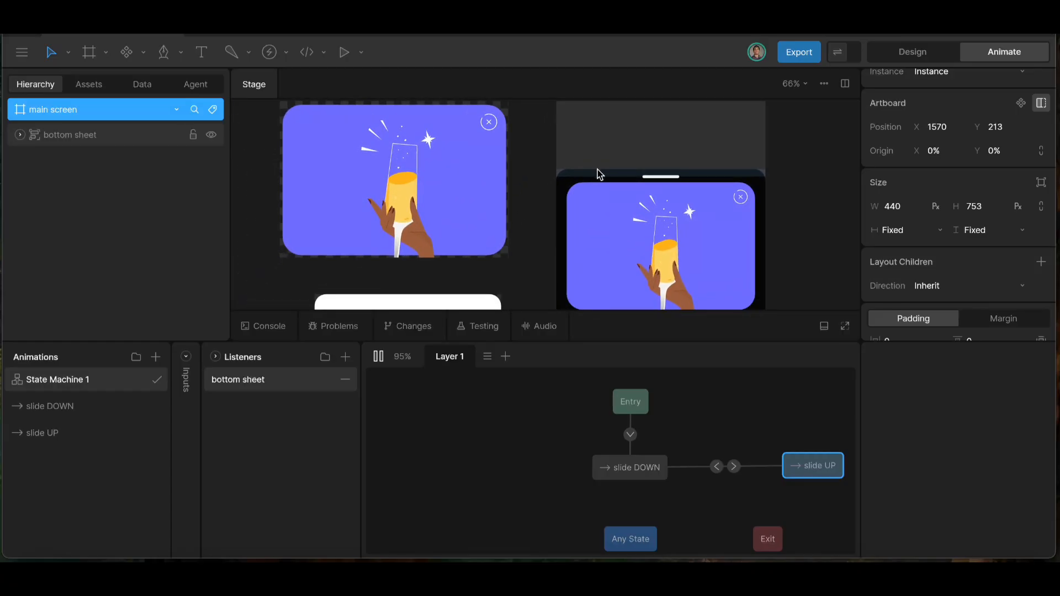
{"action": "scroll", "coordinate": [596, 173], "scroll_direction": "up", "scroll_amount": 2}
{"action": "scroll", "coordinate": [596, 173], "scroll_direction": "right", "scroll_amount": 3}
{"action": "scroll", "coordinate": [554, 138], "scroll_direction": "up", "scroll_amount": 2}
{"action": "scroll", "coordinate": [558, 156], "scroll_direction": "down", "scroll_amount": 3}
{"action": "scroll", "coordinate": [558, 156], "scroll_direction": "right", "scroll_amount": 2}
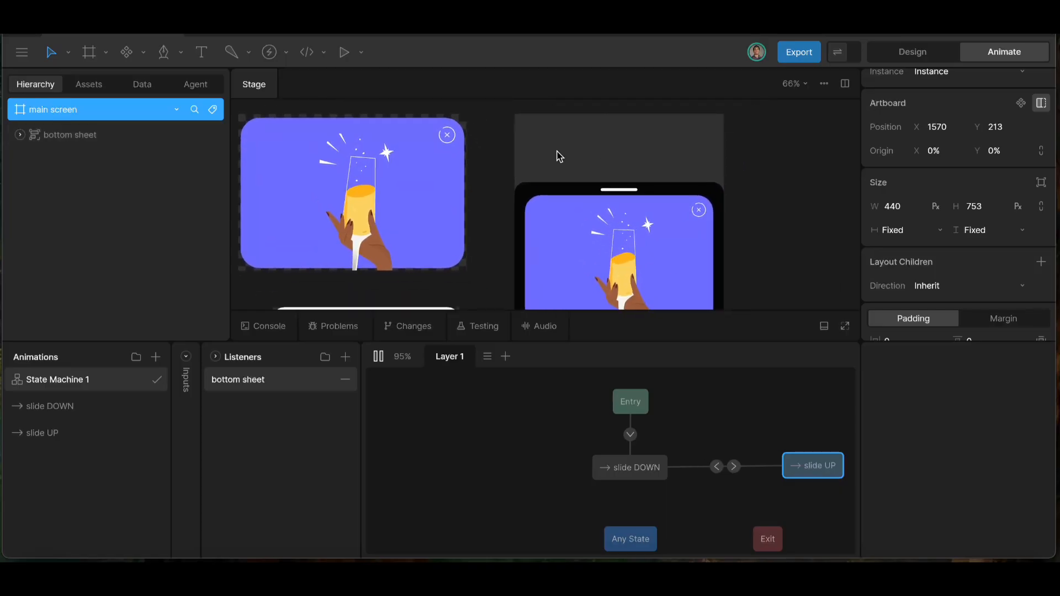
{"action": "key", "text": "space"}
- Add a second layer to the Illustration's State Machine 1 and place the splash animation there as its entry state
{"action": "scroll", "coordinate": [456, 198], "scroll_direction": "up", "scroll_amount": 1}
{"action": "scroll", "coordinate": [456, 197], "scroll_direction": "left", "scroll_amount": 2}
{"action": "left_click", "coordinate": [291, 118]}
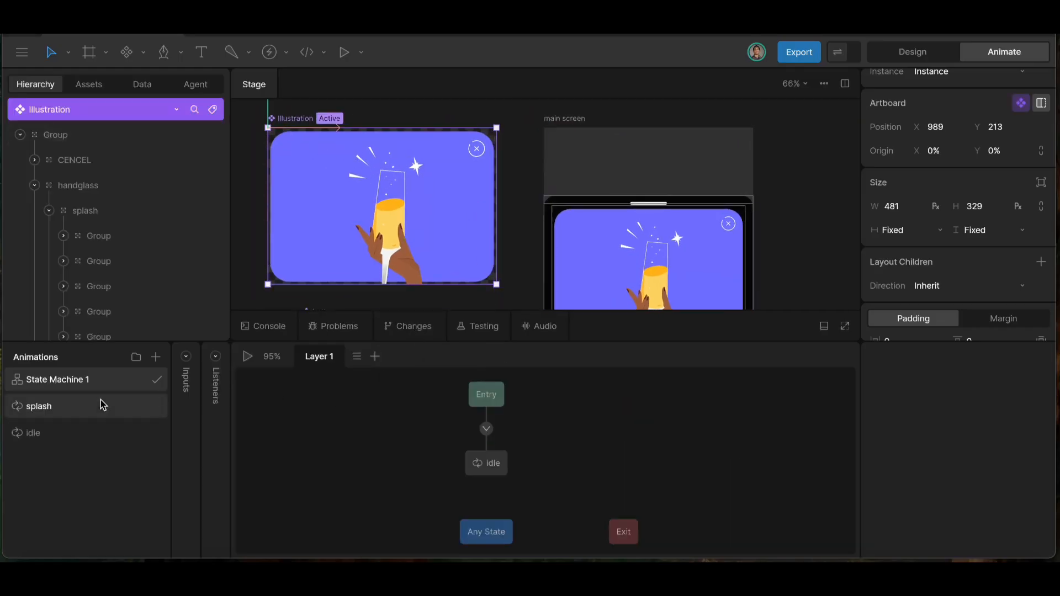
{"action": "left_click", "coordinate": [376, 357]}
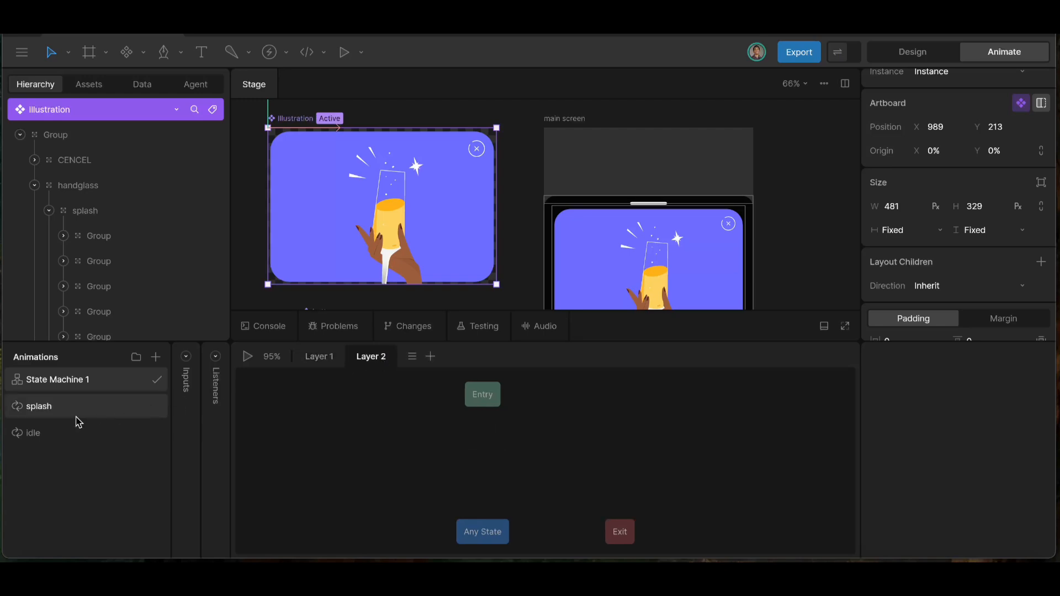
{"action": "left_click_drag", "start_coordinate": [62, 413], "coordinate": [501, 465]}
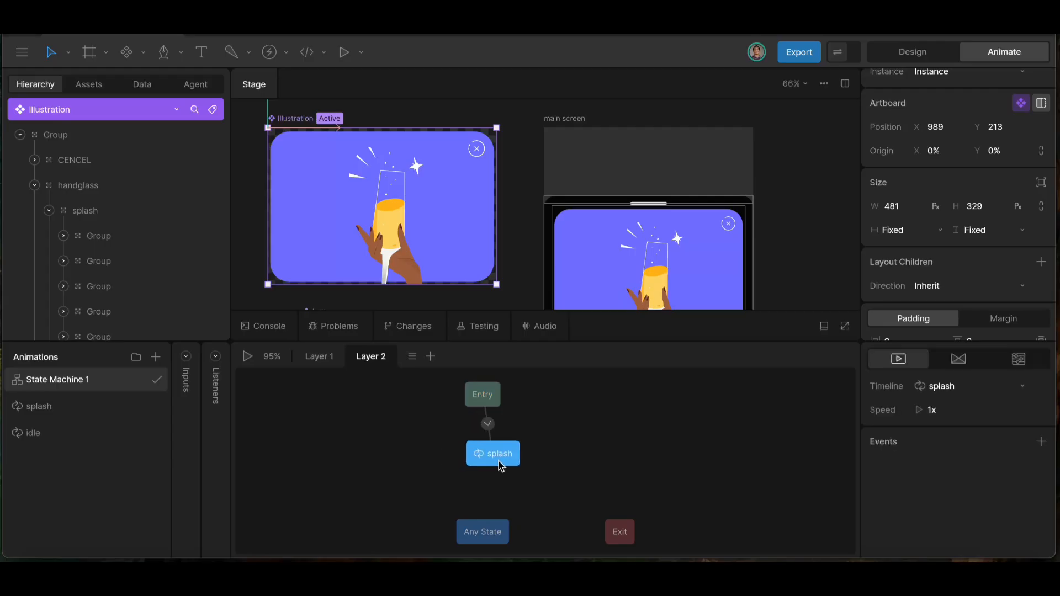
{"action": "left_click", "coordinate": [320, 356]}
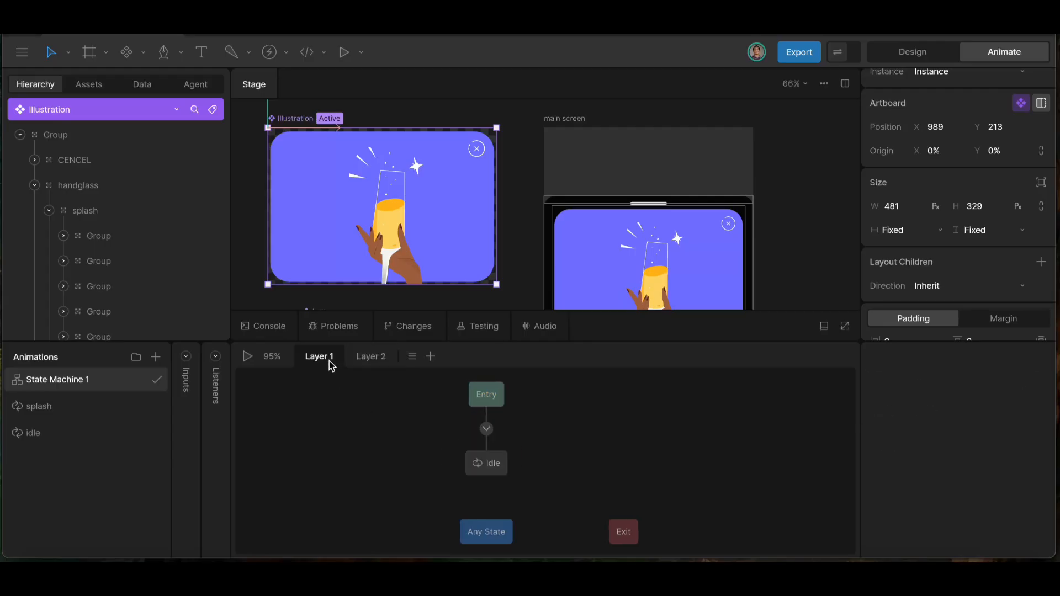
{"action": "left_click", "coordinate": [366, 357]}
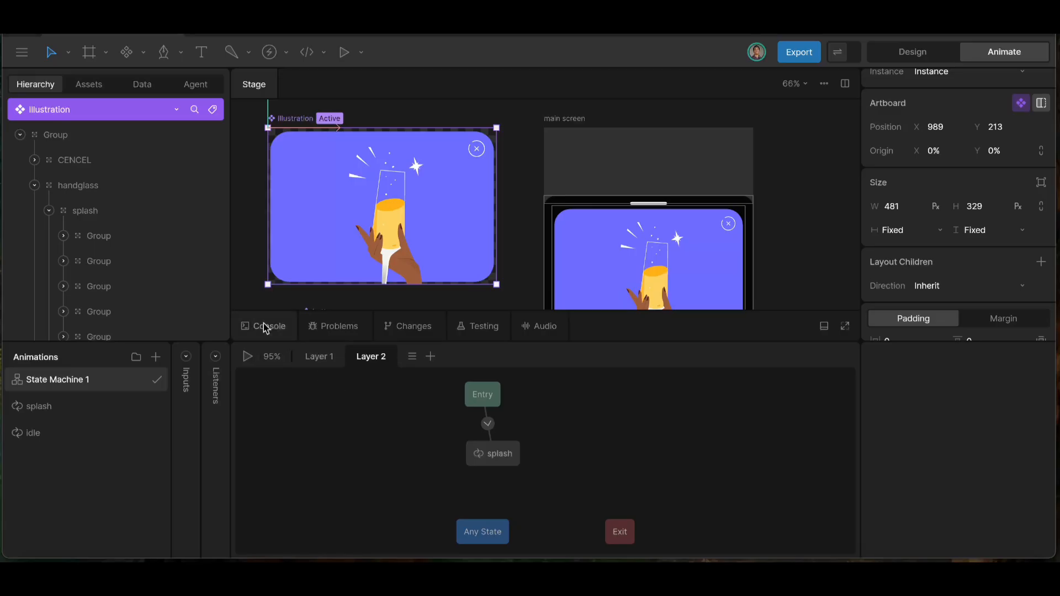
- Preview the main screen again, raise the bottom sheet and check the bubbles in the nested illustration
{"action": "left_click", "coordinate": [562, 120]}
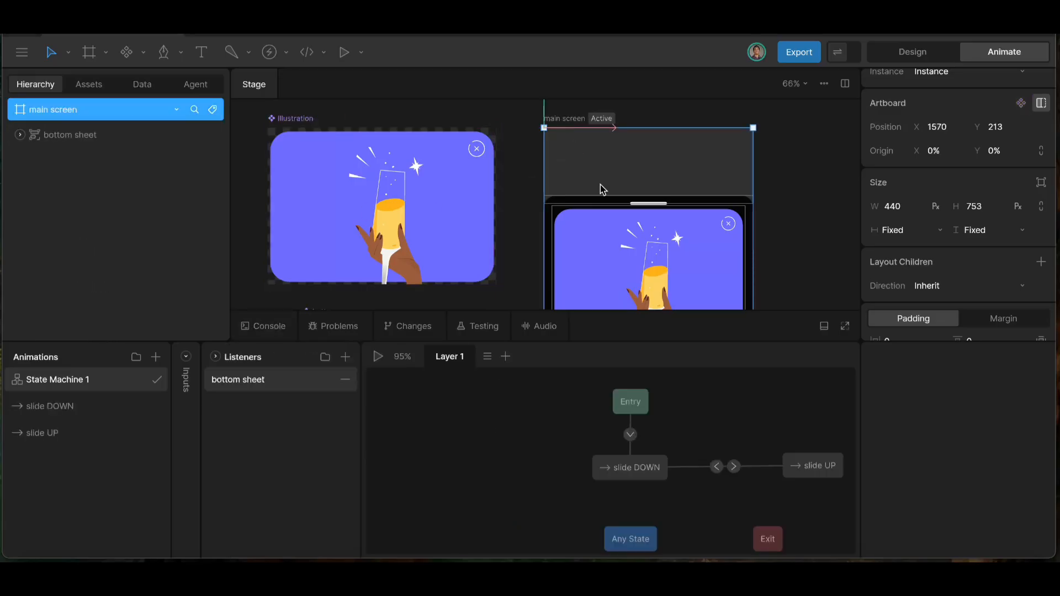
{"action": "scroll", "coordinate": [601, 188], "scroll_direction": "down", "scroll_amount": 3}
{"action": "scroll", "coordinate": [600, 188], "scroll_direction": "down", "scroll_amount": 3}
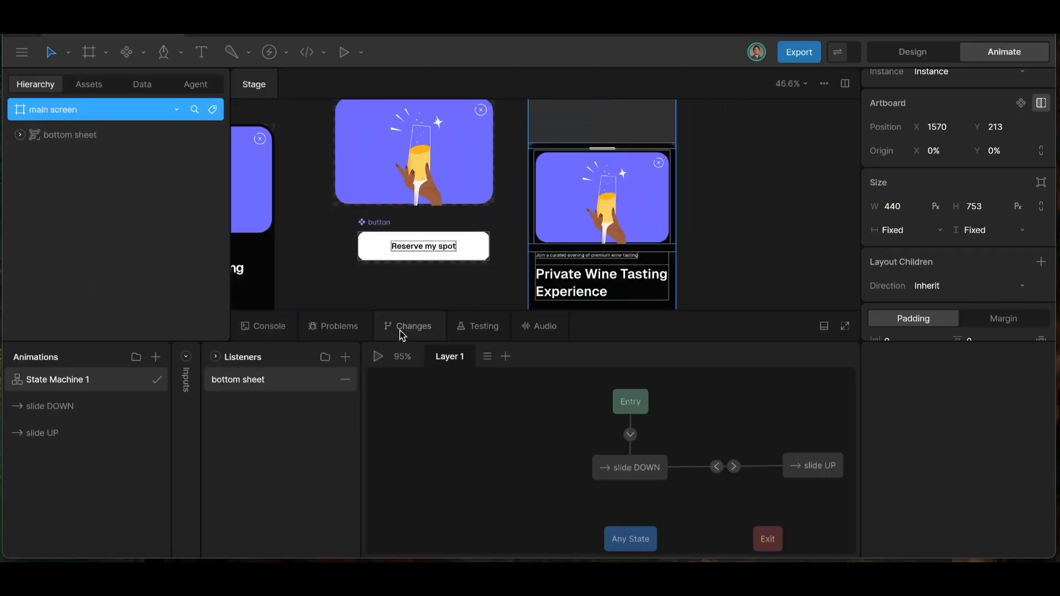
{"action": "left_click", "coordinate": [379, 358]}
{"action": "scroll", "coordinate": [561, 261], "scroll_direction": "down", "scroll_amount": 3}
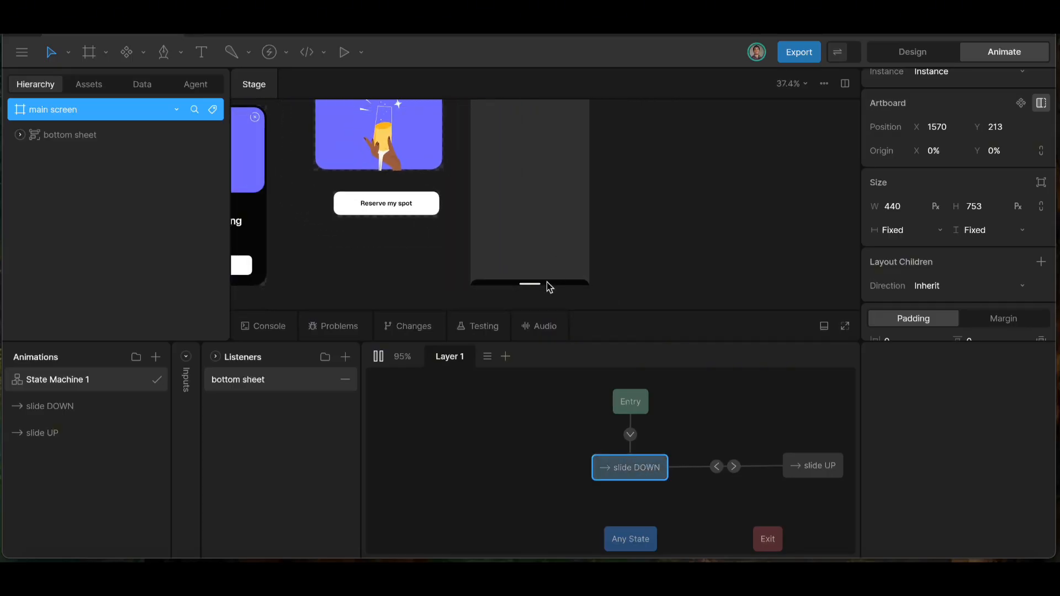
{"action": "left_click", "coordinate": [549, 287]}
{"action": "scroll", "coordinate": [528, 188], "scroll_direction": "up", "scroll_amount": 3}
{"action": "scroll", "coordinate": [529, 188], "scroll_direction": "up", "scroll_amount": 4}
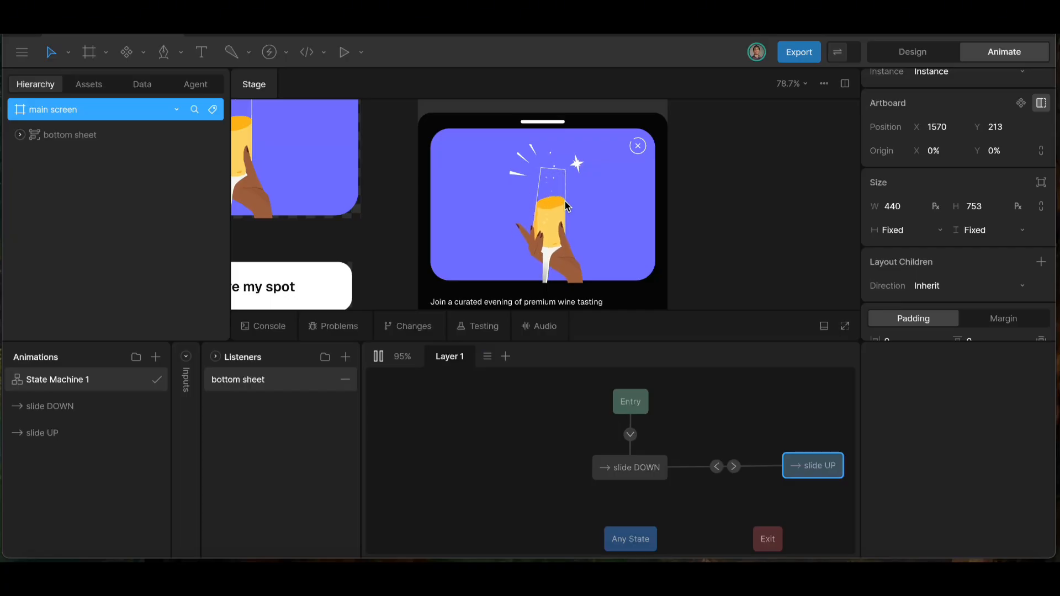
{"action": "scroll", "coordinate": [566, 206], "scroll_direction": "down", "scroll_amount": 2}
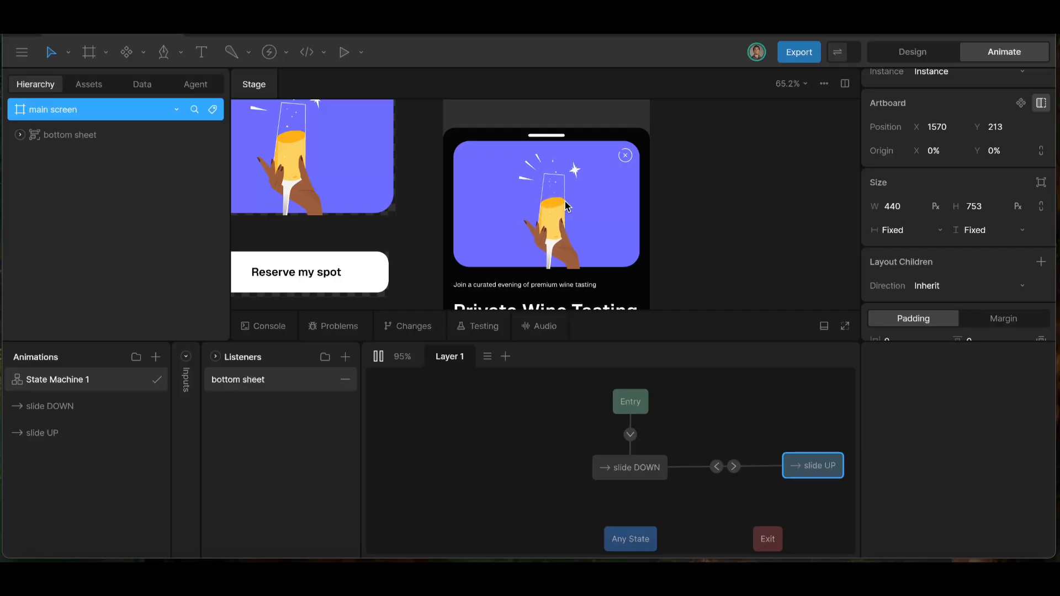
{"action": "scroll", "coordinate": [566, 206], "scroll_direction": "down", "scroll_amount": 3}
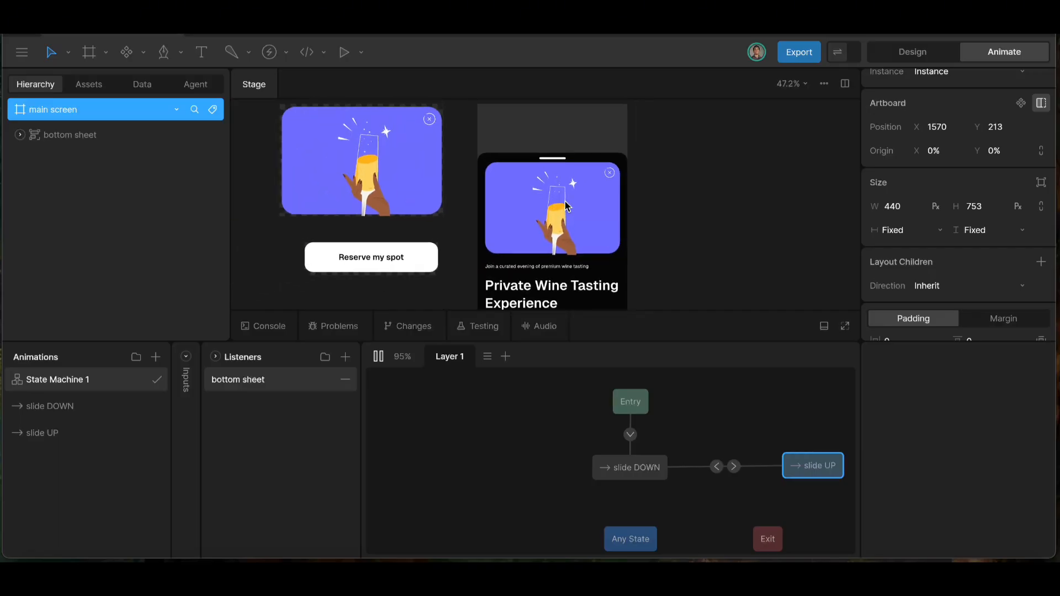
{"action": "scroll", "coordinate": [525, 206], "scroll_direction": "down", "scroll_amount": 1}
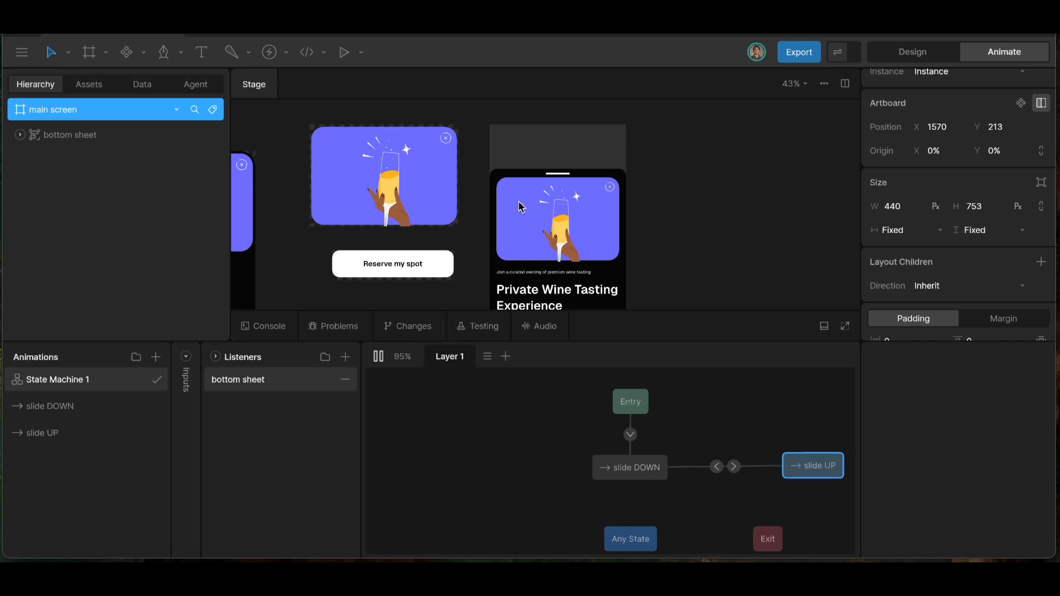
{"action": "scroll", "coordinate": [530, 205], "scroll_direction": "down", "scroll_amount": 2}
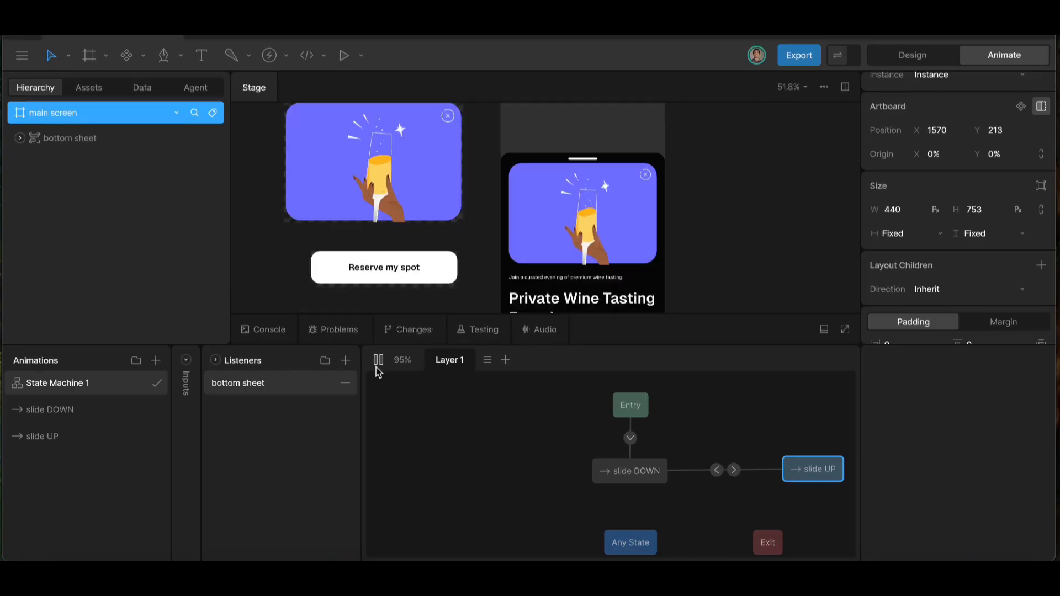
{"action": "left_click", "coordinate": [378, 356]}
- Select the button artboard with the "Reserve my spot" label and open its Timeline 1 for animating
{"action": "scroll", "coordinate": [618, 216], "scroll_direction": "down", "scroll_amount": 3}
{"action": "scroll", "coordinate": [618, 220], "scroll_direction": "down", "scroll_amount": 1}
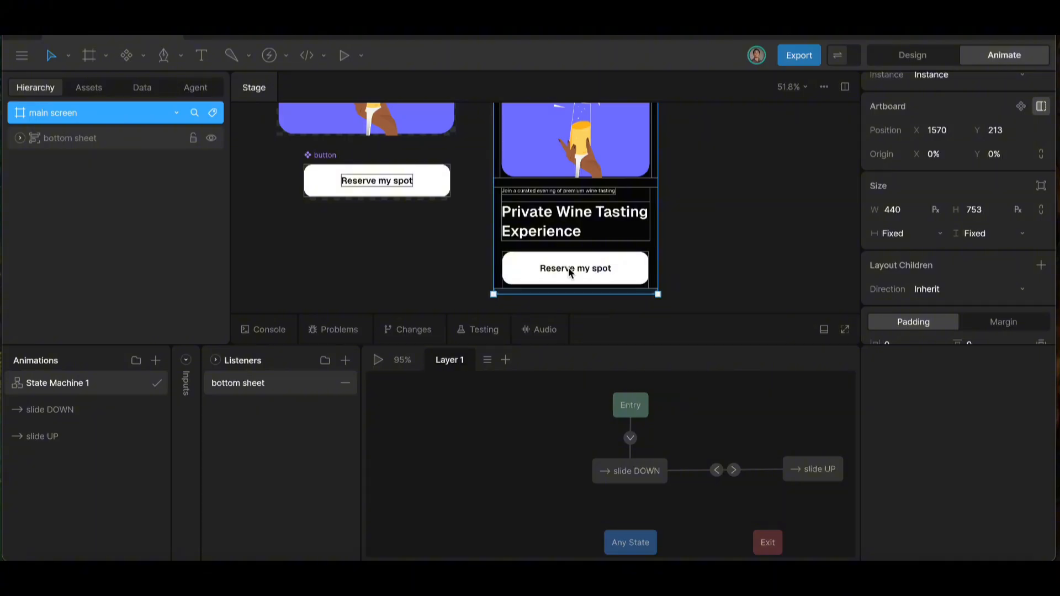
{"action": "scroll", "coordinate": [578, 271], "scroll_direction": "down", "scroll_amount": 2}
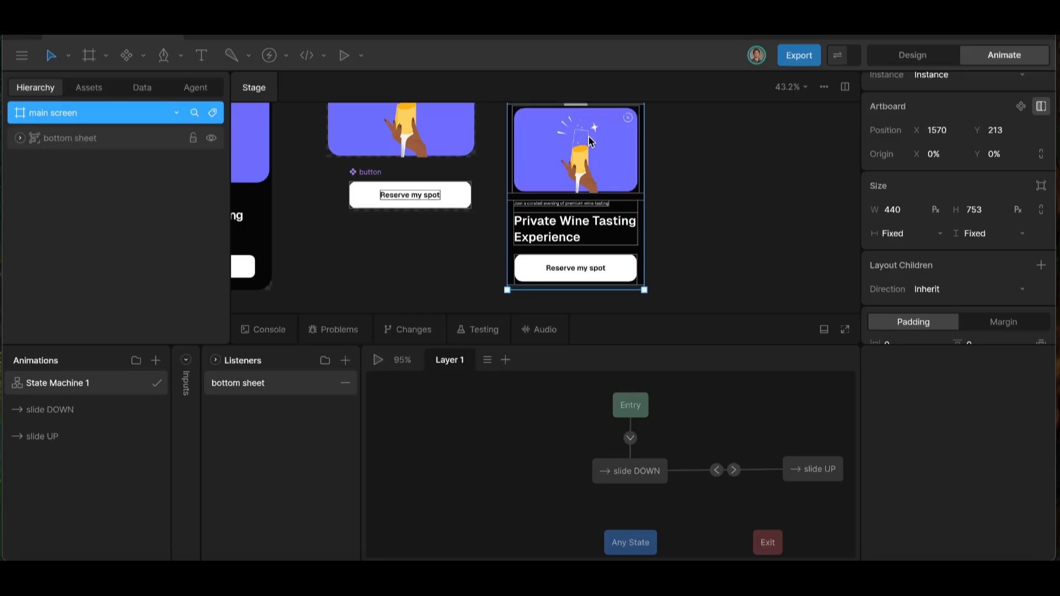
{"action": "scroll", "coordinate": [590, 141], "scroll_direction": "up", "scroll_amount": 2}
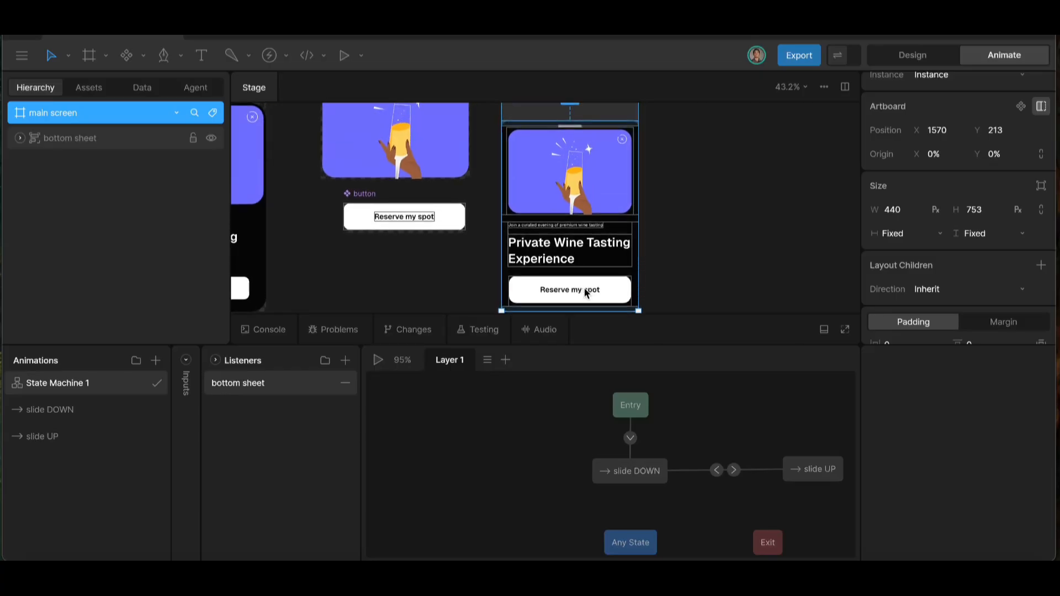
{"action": "scroll", "coordinate": [584, 287], "scroll_direction": "left", "scroll_amount": 6}
{"action": "scroll", "coordinate": [584, 287], "scroll_direction": "up", "scroll_amount": 1}
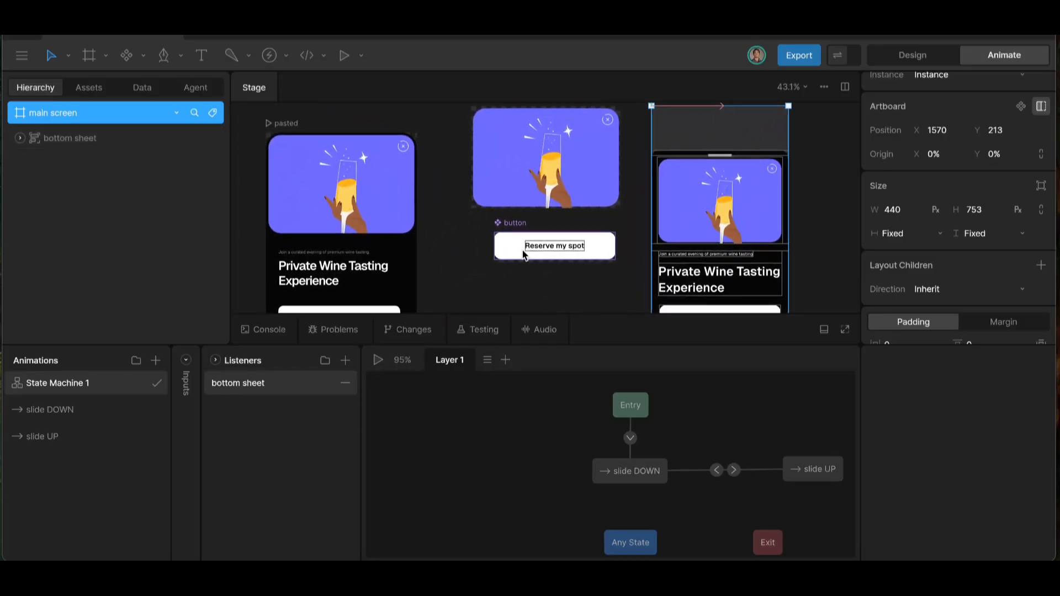
{"action": "left_click", "coordinate": [514, 223]}
{"action": "scroll", "coordinate": [571, 260], "scroll_direction": "up", "scroll_amount": 2}
{"action": "scroll", "coordinate": [571, 261], "scroll_direction": "up", "scroll_amount": 5}
{"action": "scroll", "coordinate": [571, 262], "scroll_direction": "down", "scroll_amount": 2}
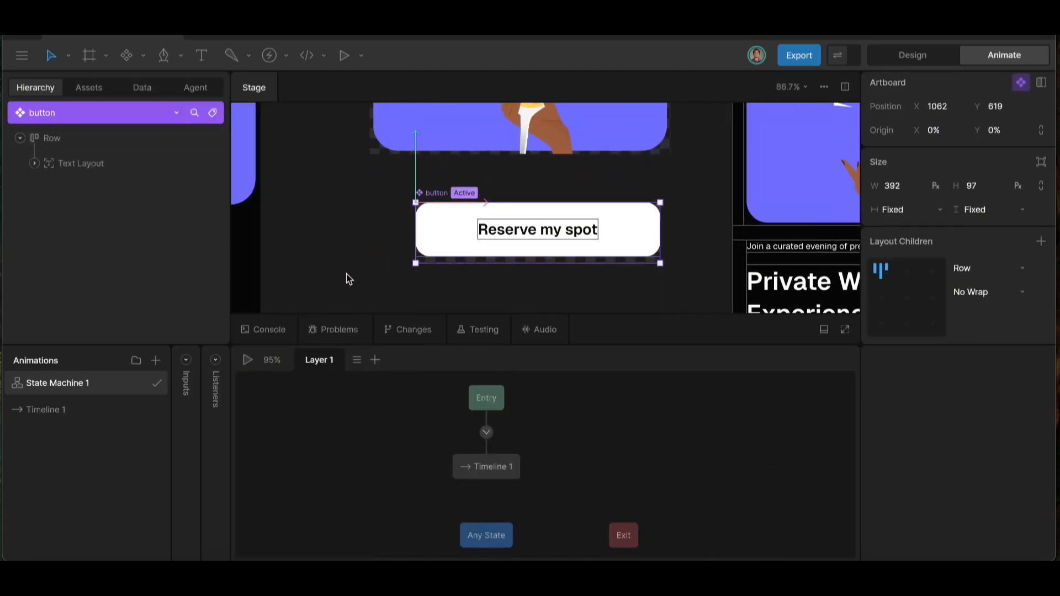
{"action": "left_click", "coordinate": [87, 402]}
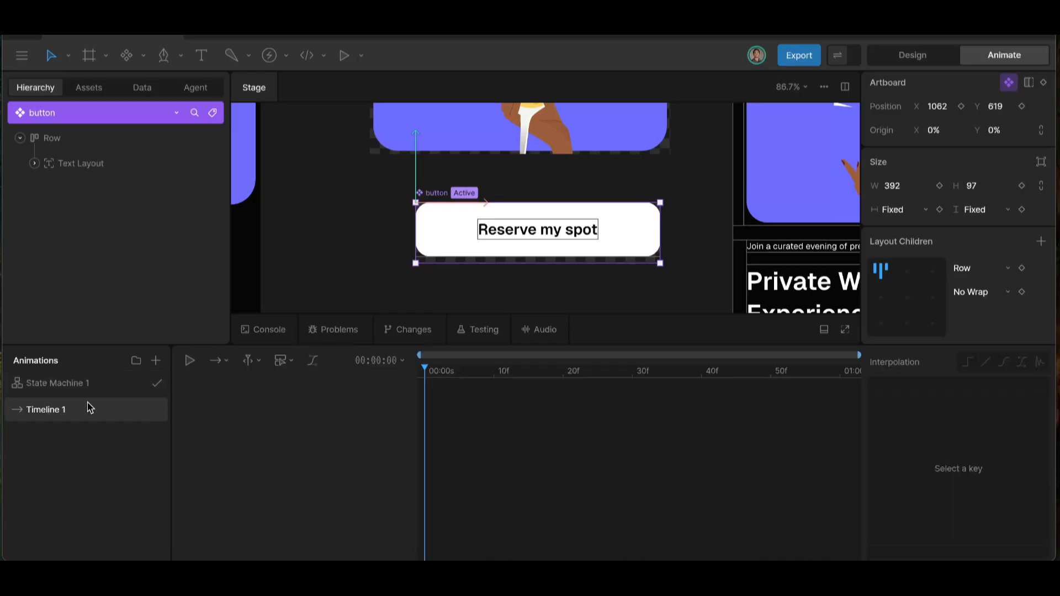
{"action": "scroll", "coordinate": [476, 207], "scroll_direction": "down", "scroll_amount": 2}
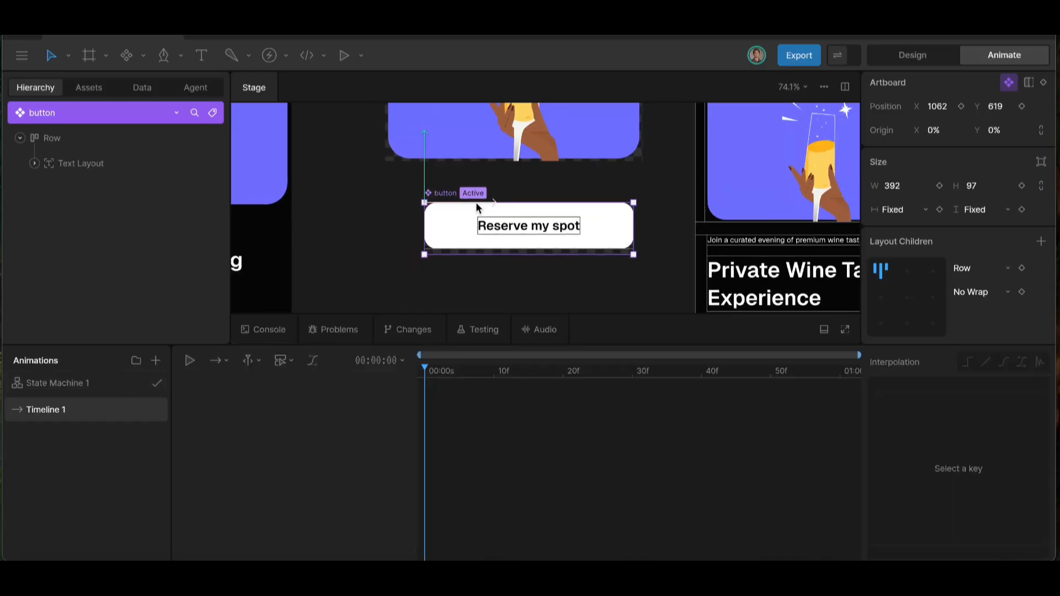
- Key the button's background colour FFFFFF and label colour 080808 at frame 0 of Timeline 1
{"action": "scroll", "coordinate": [955, 276], "scroll_direction": "down", "scroll_amount": 5}
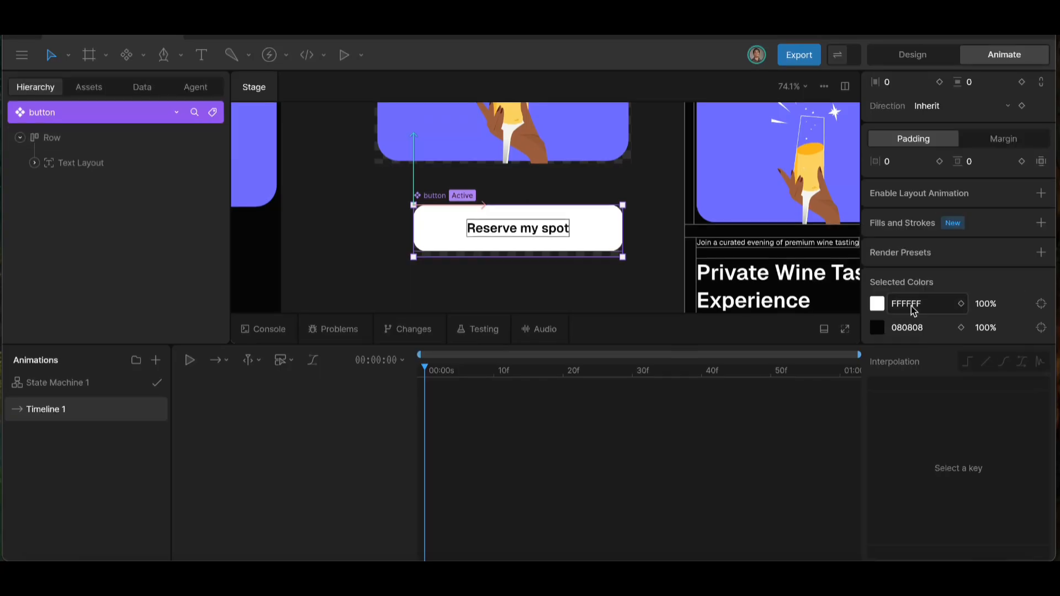
{"action": "left_click", "coordinate": [961, 304]}
{"action": "left_click", "coordinate": [961, 327]}
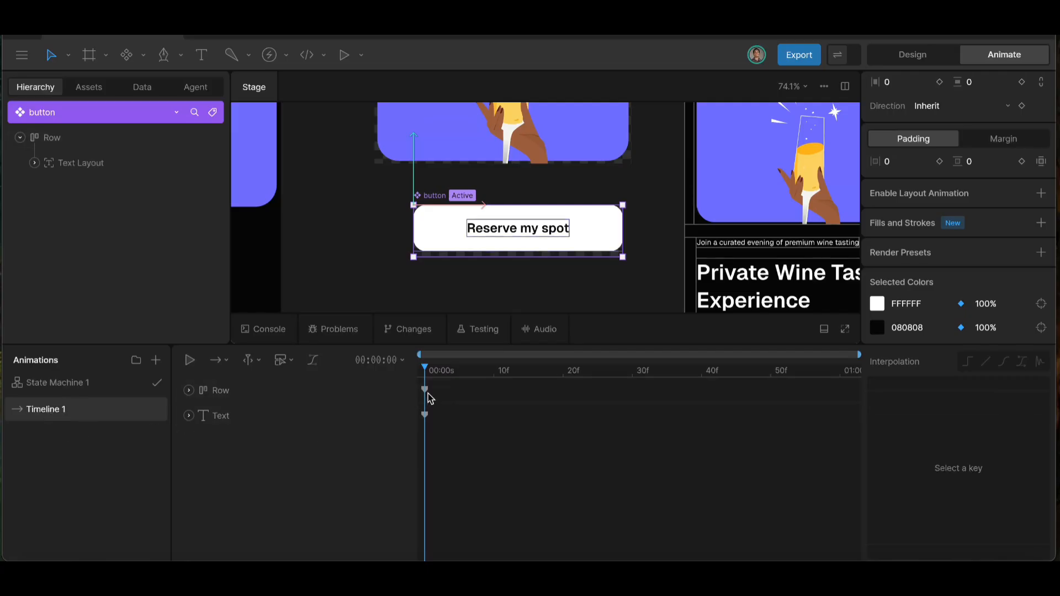
- At frame 10, key the inverted colours: button background 080808 and label FFFFFF
{"action": "left_click", "coordinate": [490, 376]}
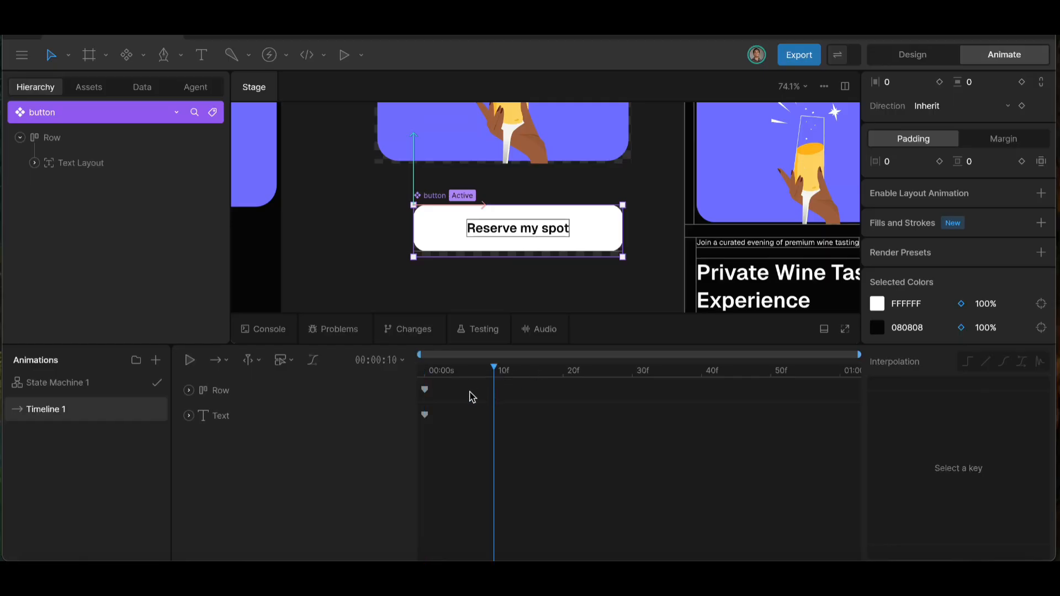
{"action": "left_click", "coordinate": [876, 304]}
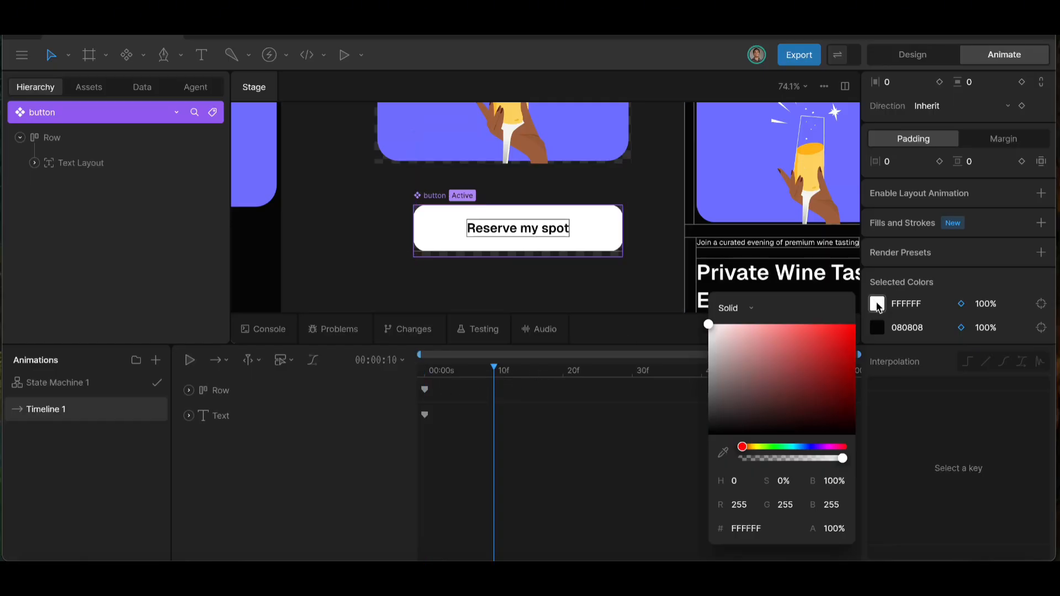
{"action": "left_click", "coordinate": [710, 327]}
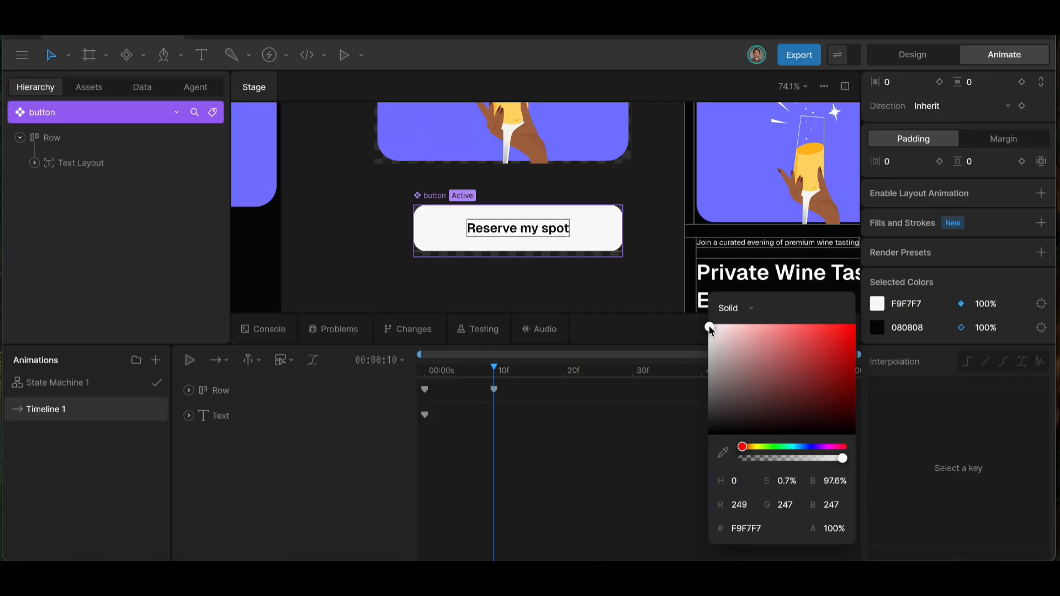
{"action": "left_click", "coordinate": [925, 329]}
{"action": "key", "text": "ctrl+c"}
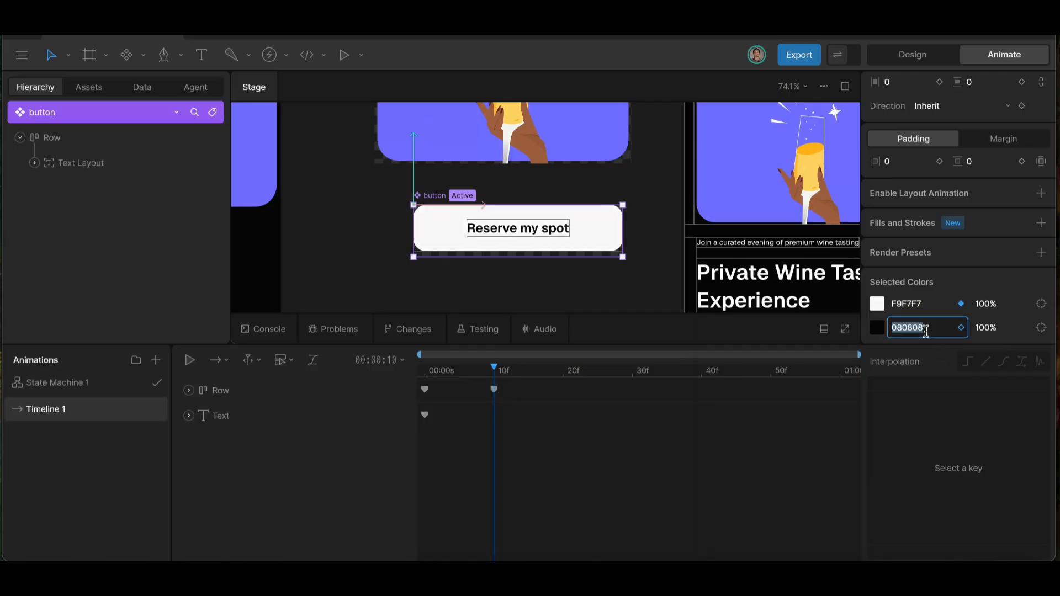
{"action": "left_click", "coordinate": [924, 304]}
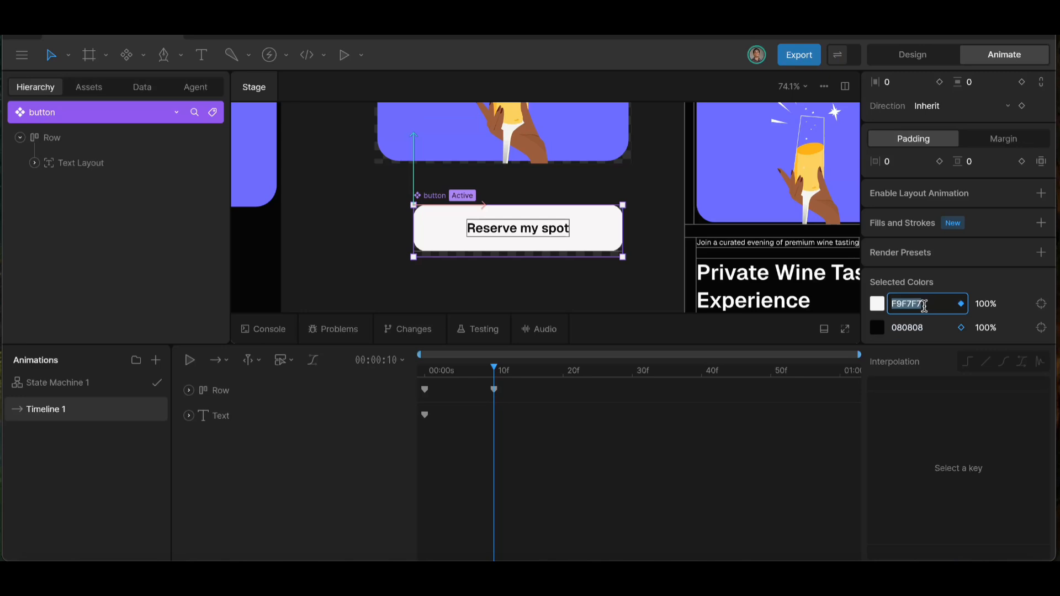
{"action": "key", "text": "ctrl+v"}
{"action": "key", "text": "Return"}
{"action": "left_click", "coordinate": [919, 328]}
{"action": "left_click", "coordinate": [880, 330]}
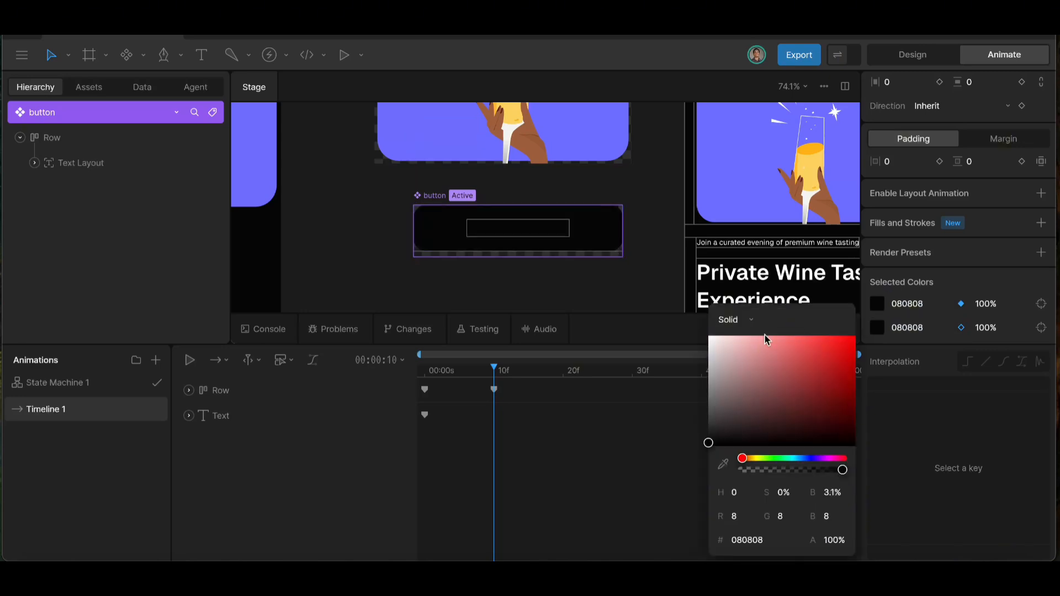
{"action": "left_click_drag", "start_coordinate": [708, 444], "coordinate": [709, 307]}
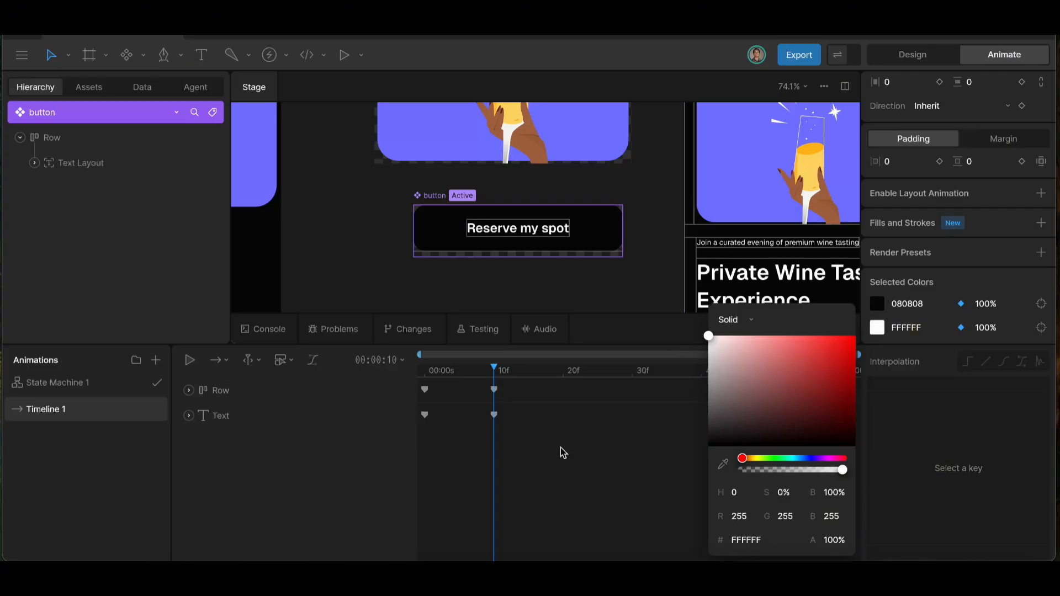
- Copy the Row and Text keys from frame 0 to frame 20 and play the colour flash
{"action": "left_click", "coordinate": [563, 375]}
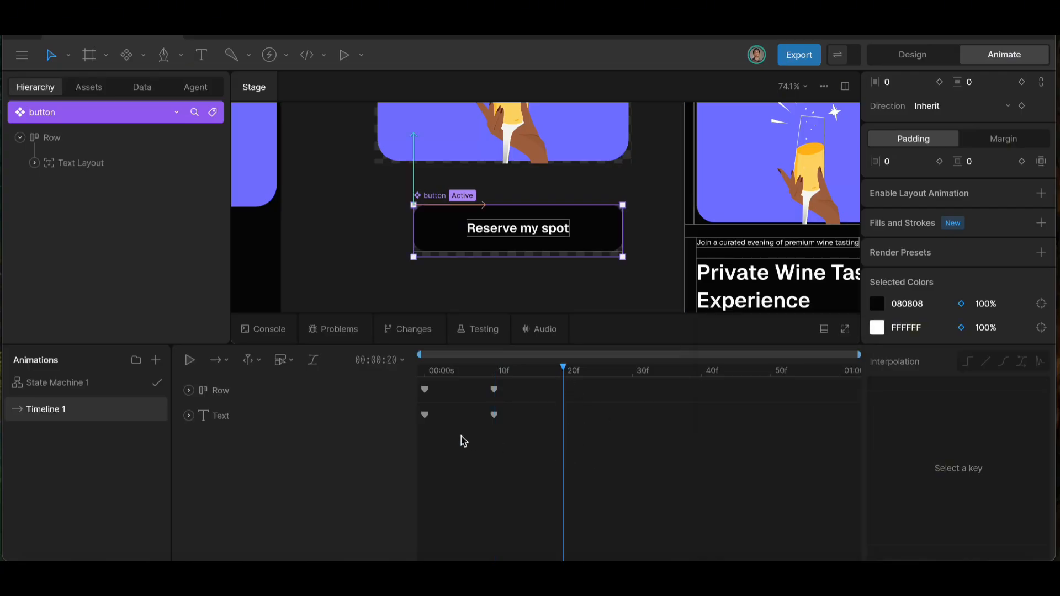
{"action": "left_click_drag", "start_coordinate": [439, 393], "coordinate": [415, 429]}
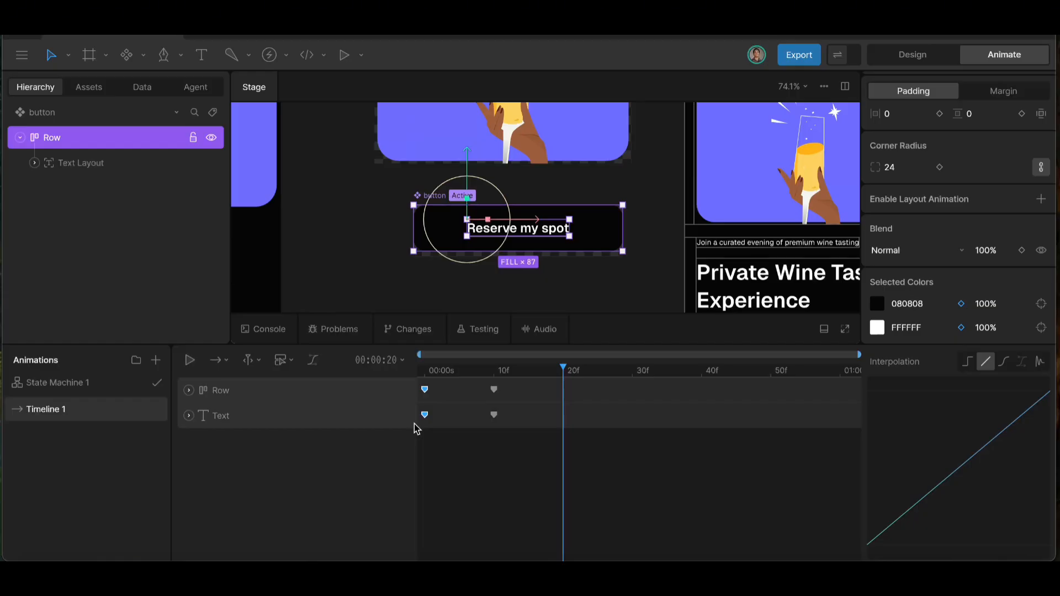
{"action": "key", "text": "super+v"}
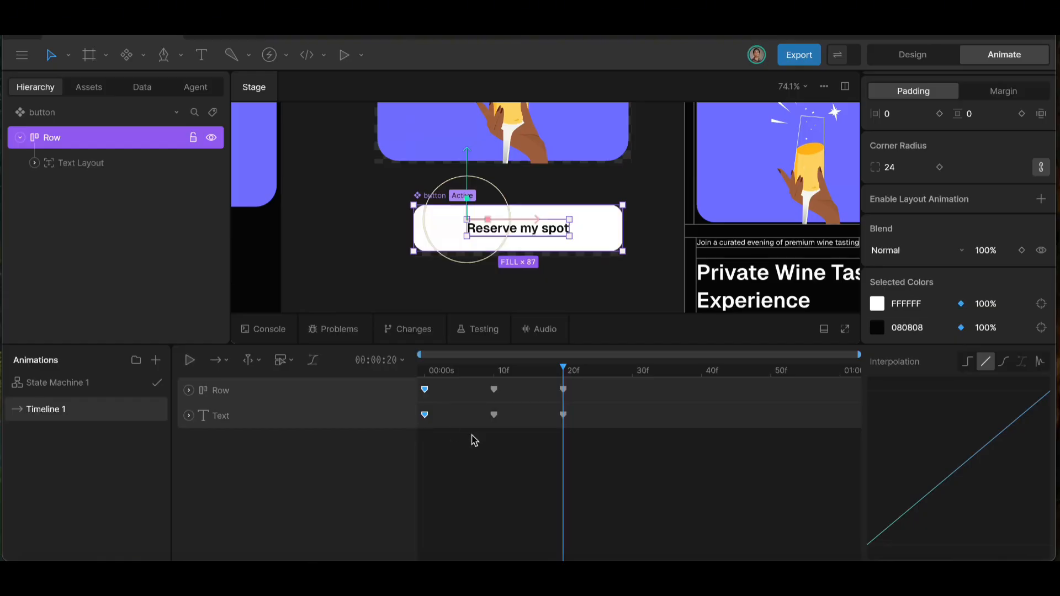
{"action": "key", "text": "space"}
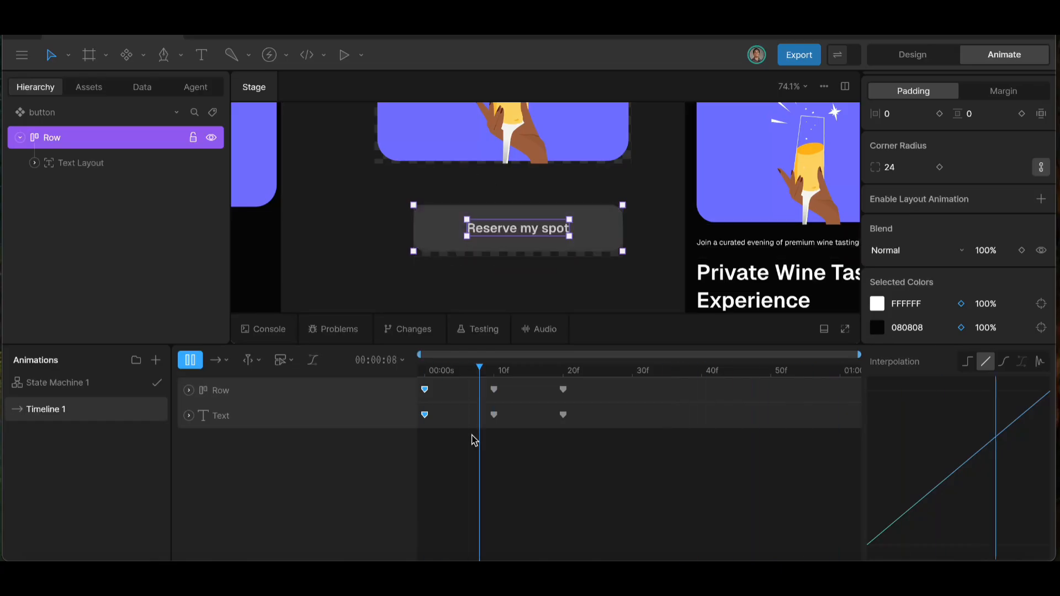
- Apply smooth S-curve (cubic) interpolation to all Row and Text keys and play the timeline again
{"action": "left_click", "coordinate": [563, 389]}
{"action": "left_click_drag", "start_coordinate": [577, 378], "coordinate": [409, 446]}
{"action": "left_click", "coordinate": [1003, 363]}
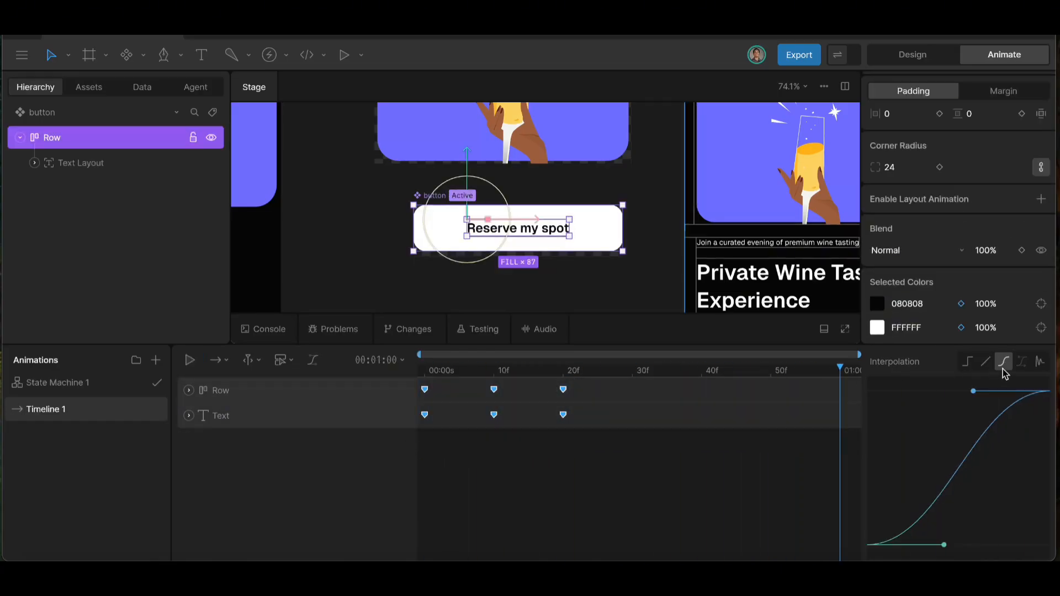
{"action": "key", "text": "space"}
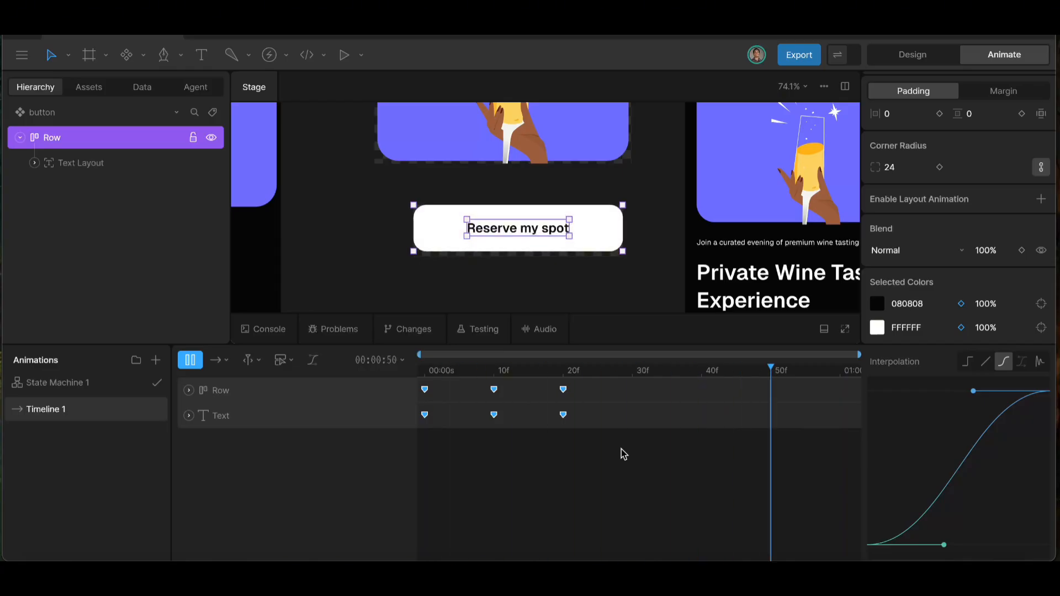
- Set the button timeline's duration to 00:00:20 and play the shortened animation
{"action": "left_click", "coordinate": [562, 375]}
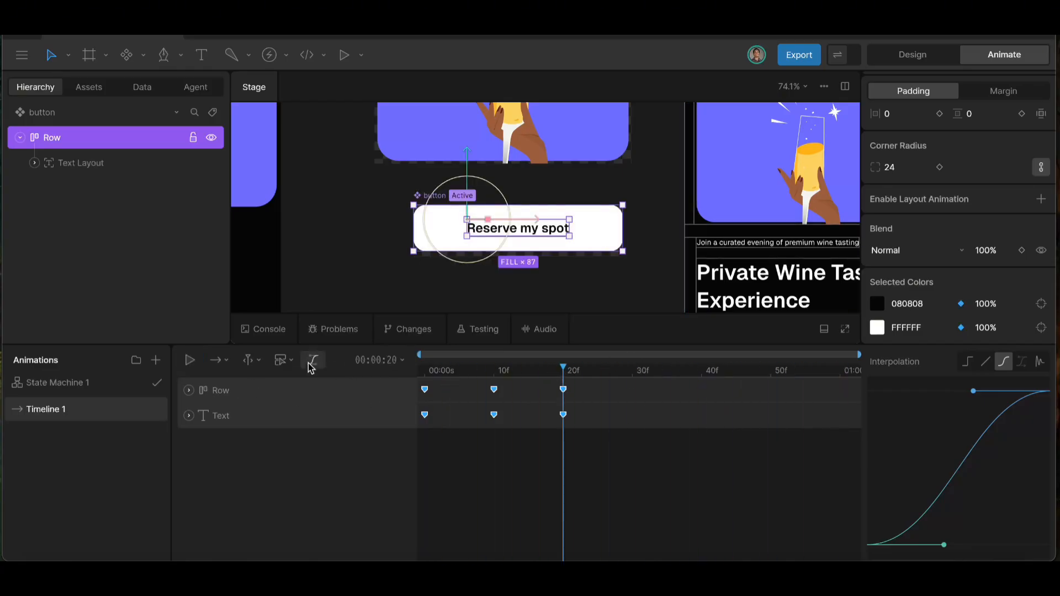
{"action": "left_click", "coordinate": [406, 360]}
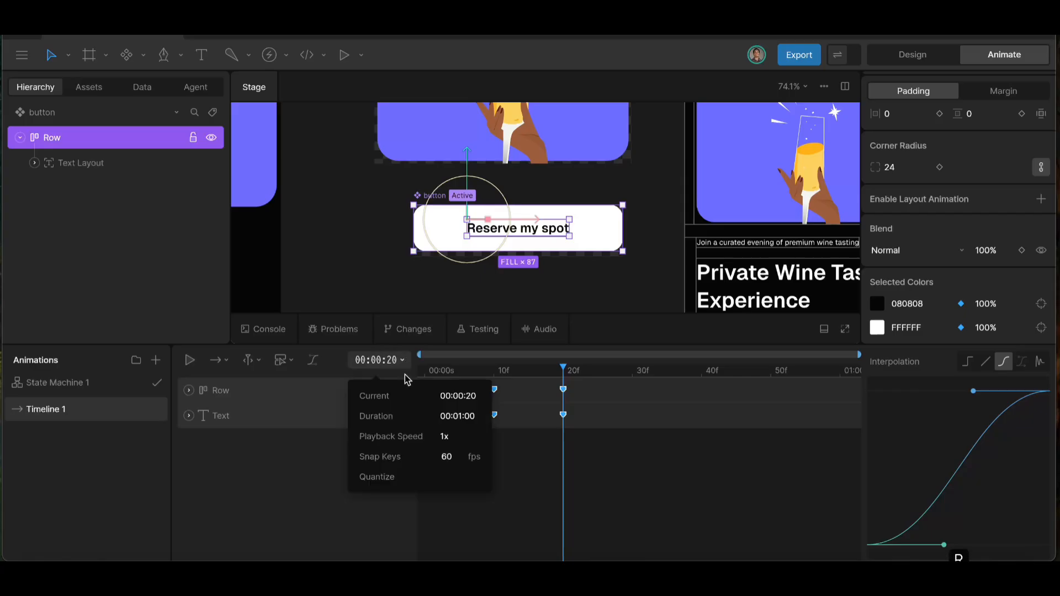
{"action": "left_click", "coordinate": [467, 414]}
{"action": "left_click", "coordinate": [461, 413]}
{"action": "key", "text": "BackSpace"}
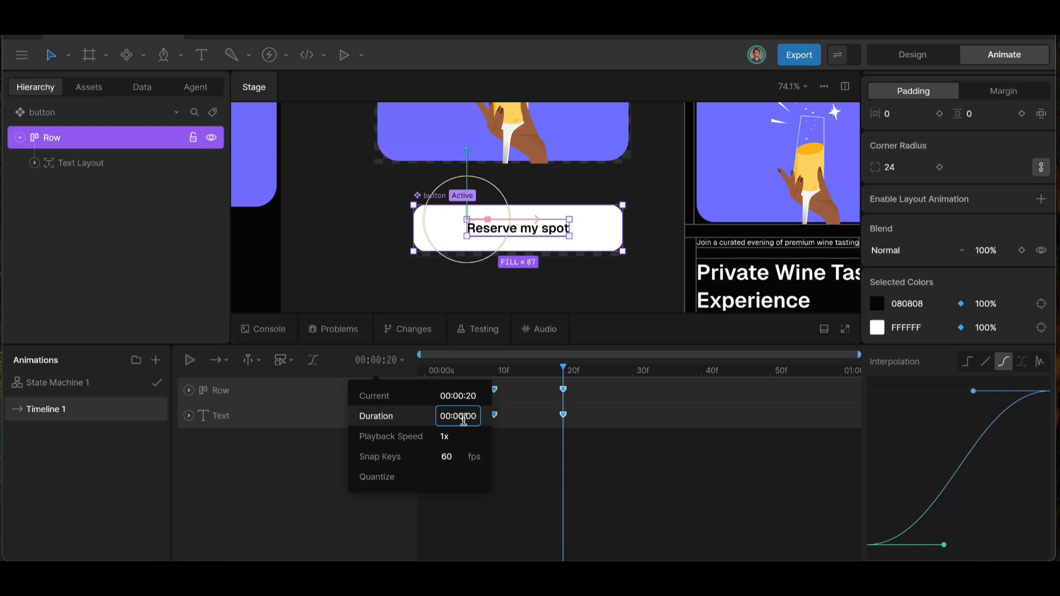
{"action": "type", "text": "2"}
{"action": "key", "text": "Return"}
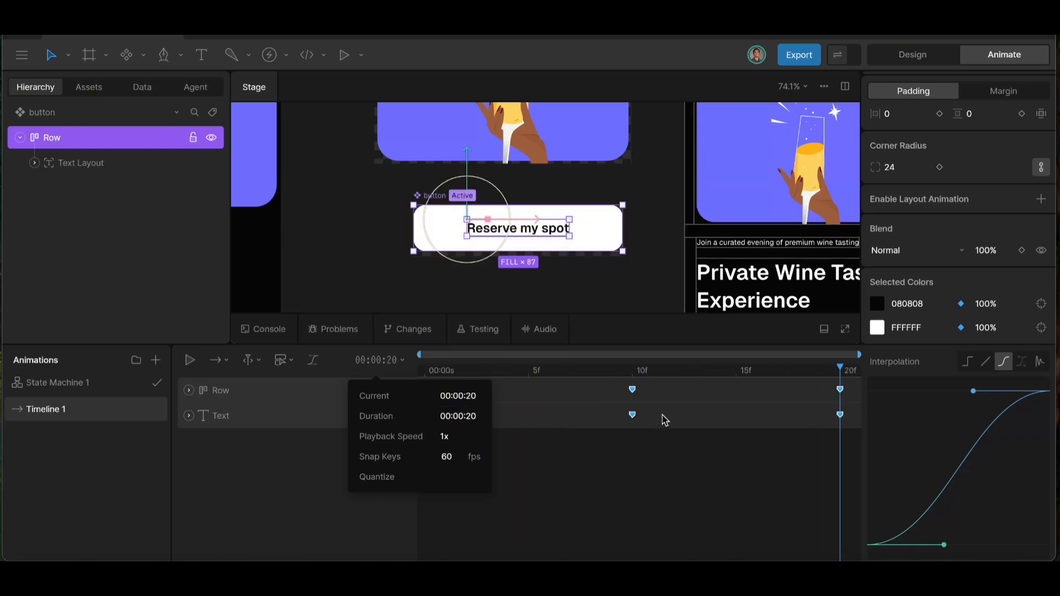
{"action": "key", "text": "space"}
{"action": "key", "text": "space"}
- Switch to design mode and create a new view model named buttonVM in the project's data
{"action": "scroll", "coordinate": [686, 229], "scroll_direction": "down", "scroll_amount": 5}
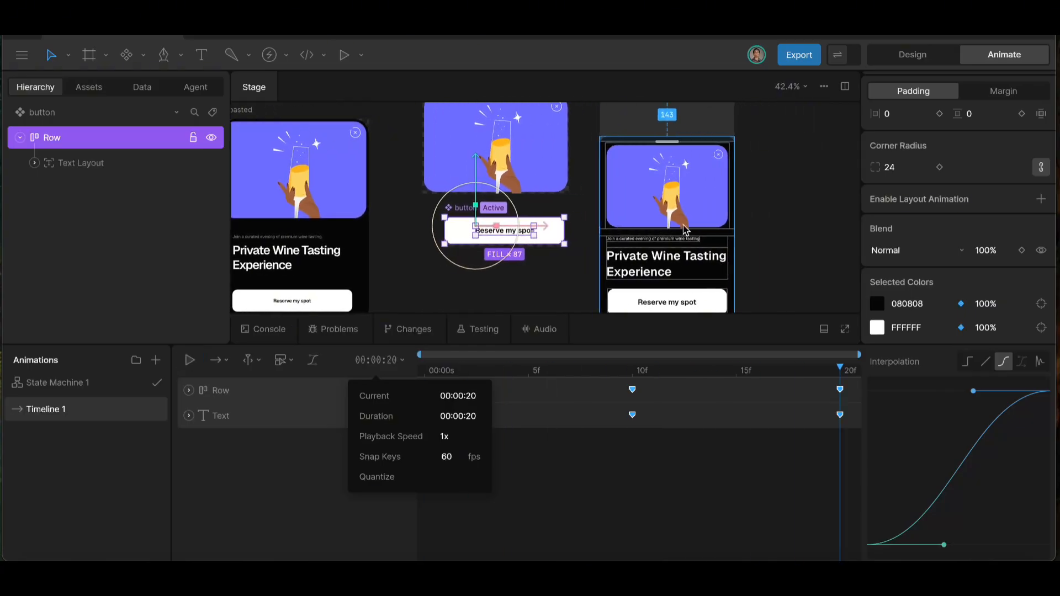
{"action": "scroll", "coordinate": [684, 225], "scroll_direction": "left", "scroll_amount": 1}
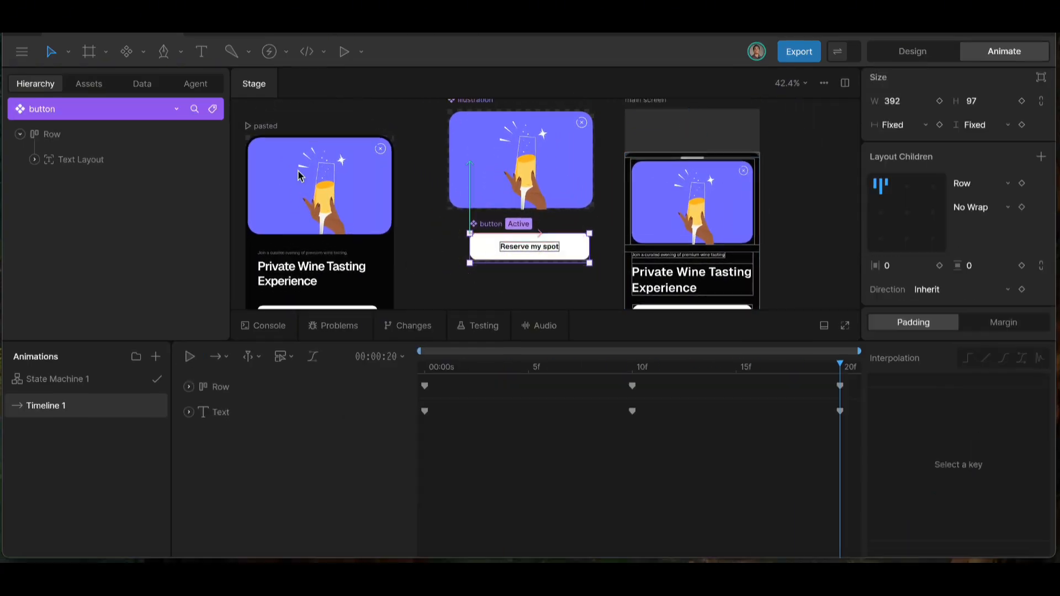
{"action": "left_click", "coordinate": [142, 88]}
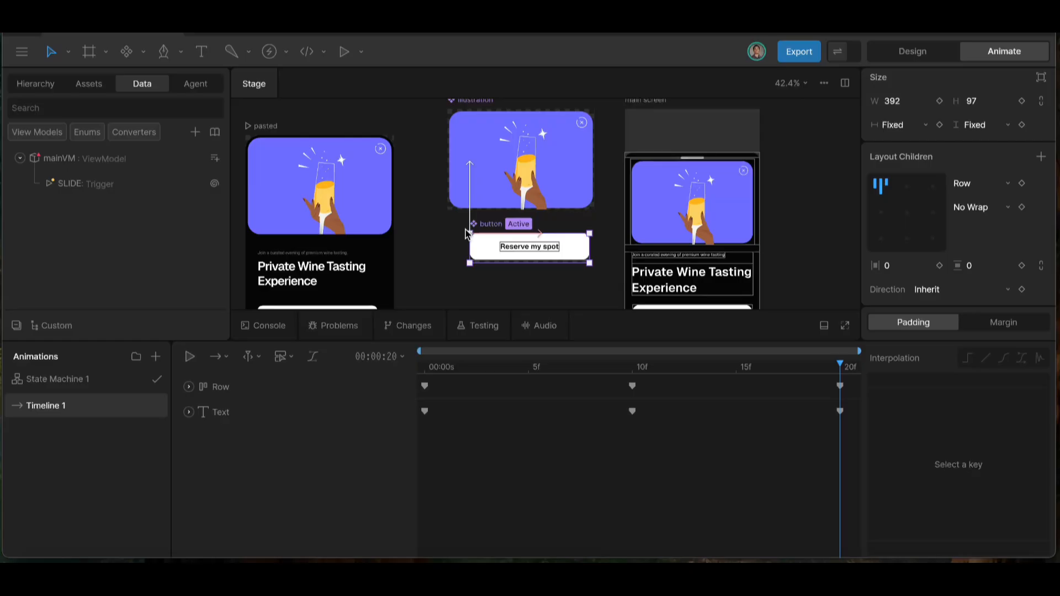
{"action": "scroll", "coordinate": [531, 232], "scroll_direction": "up", "scroll_amount": 5}
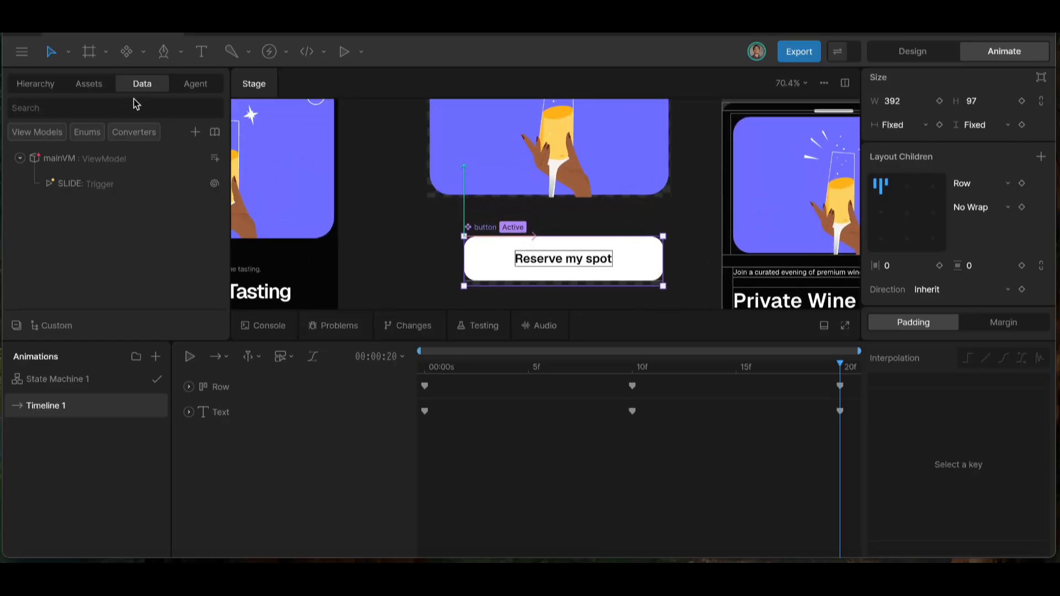
{"action": "left_click", "coordinate": [899, 55]}
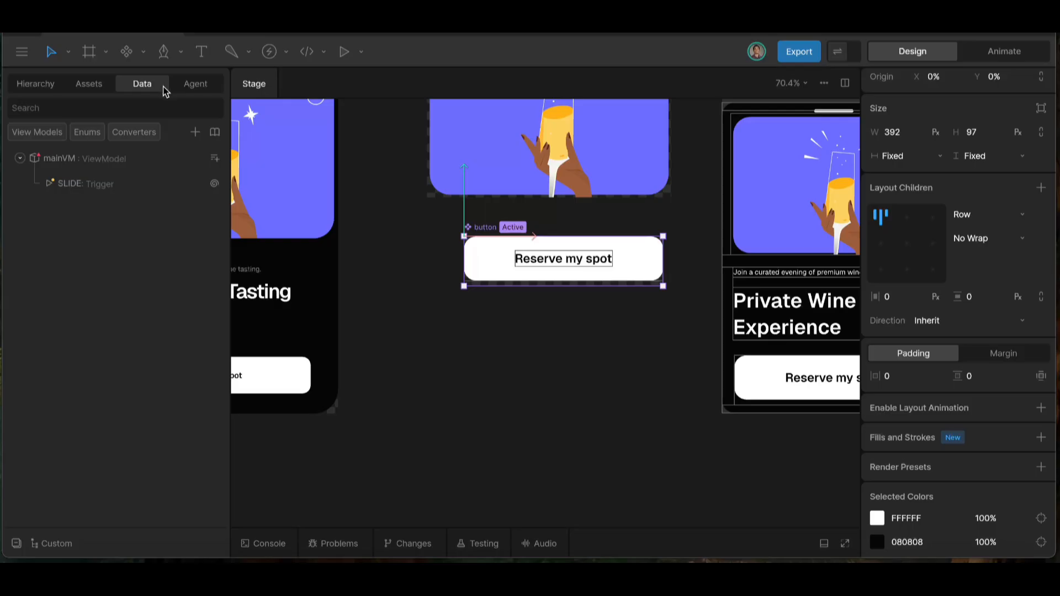
{"action": "left_click", "coordinate": [195, 132]}
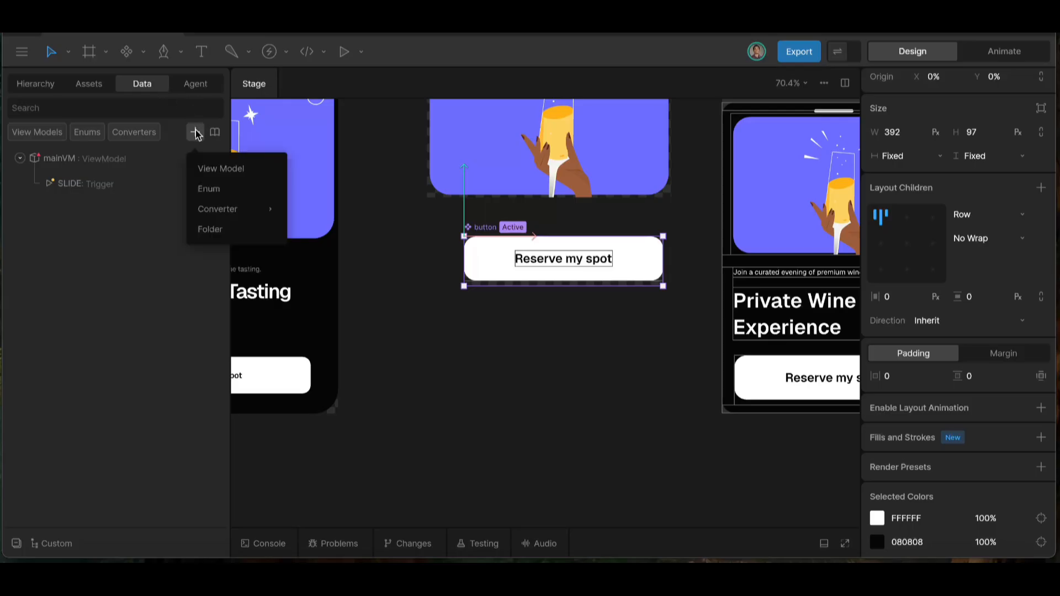
{"action": "left_click", "coordinate": [227, 170]}
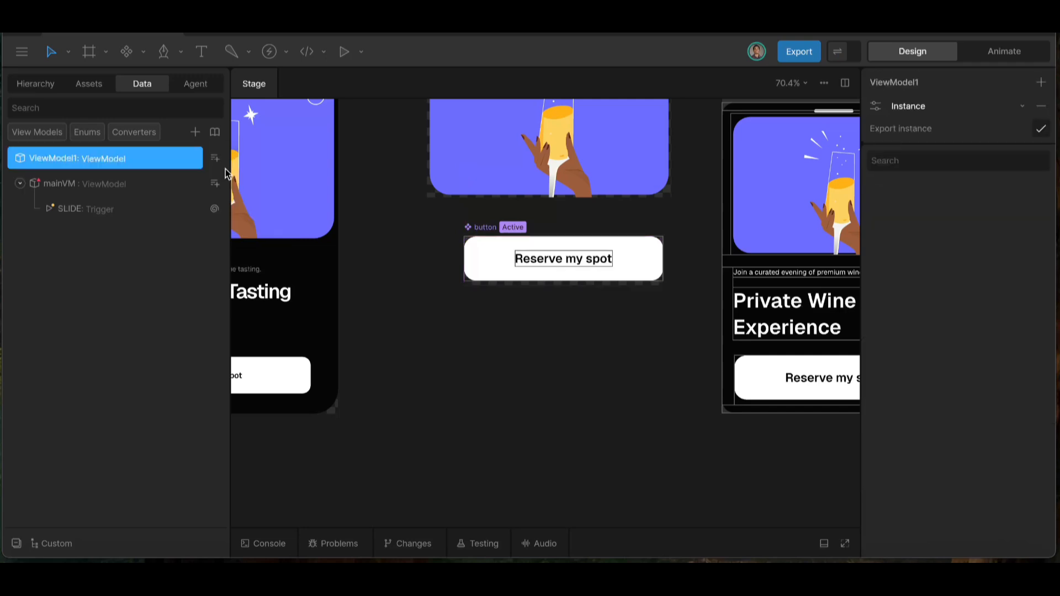
{"action": "double_click", "coordinate": [104, 160]}
{"action": "type", "text": "buttonVM"}
{"action": "key", "text": "Return"}
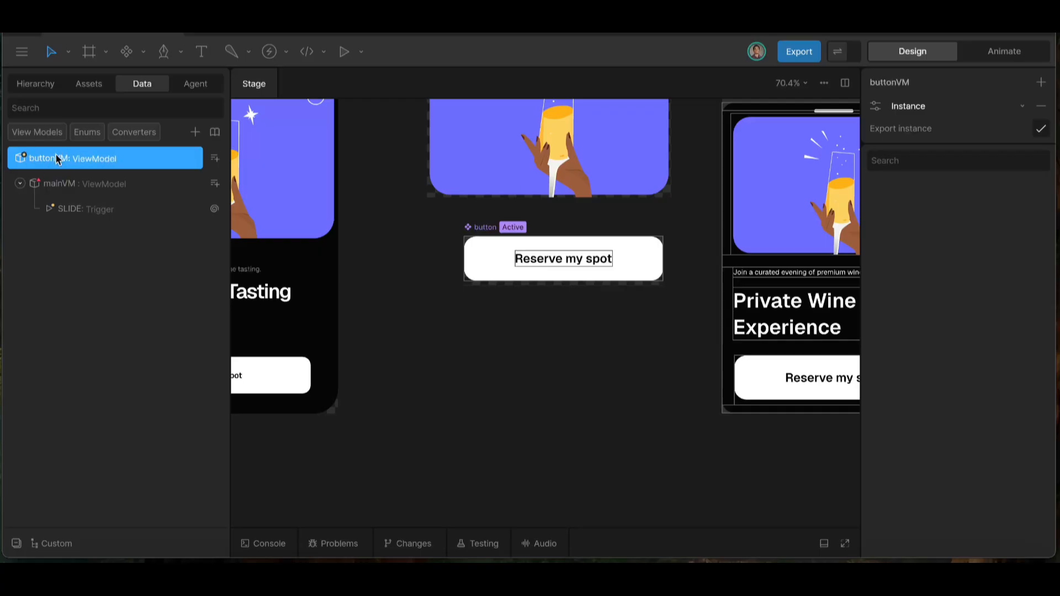
- Add a trigger property named BUTTON to the buttonVM view model
{"action": "left_click", "coordinate": [216, 160]}
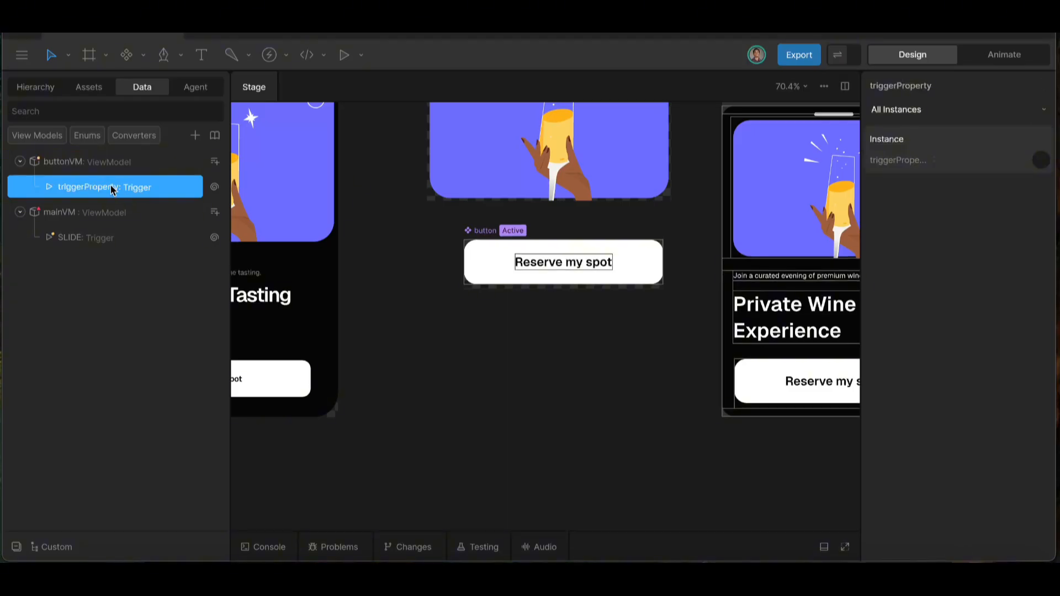
{"action": "double_click", "coordinate": [108, 180]}
{"action": "type", "text": "BUTTON"}
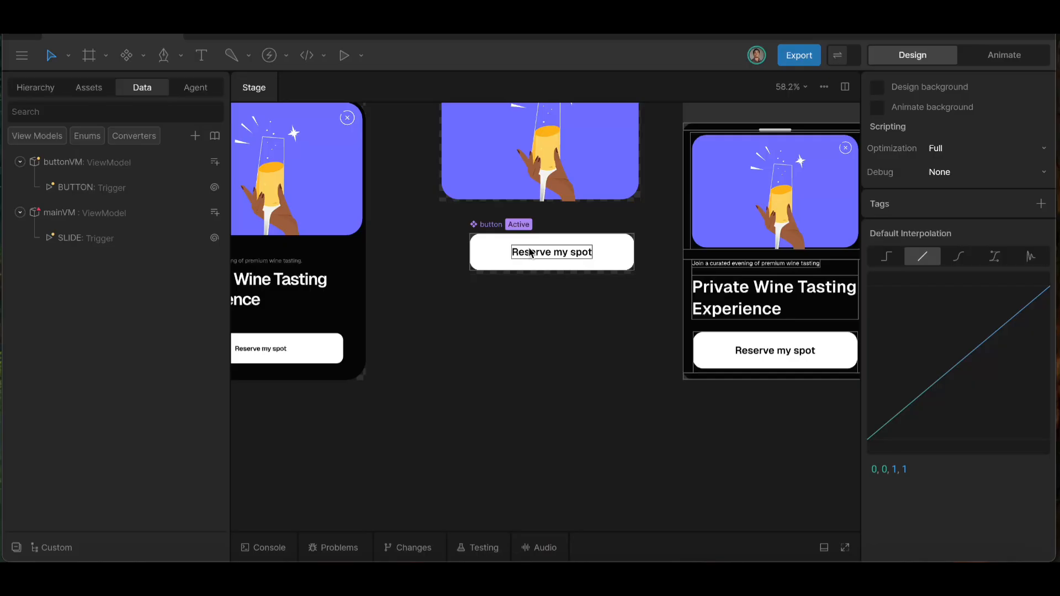
- Return to animating the button artboard and rename its Timeline 1 as button
{"action": "scroll", "coordinate": [512, 213], "scroll_direction": "up", "scroll_amount": 5}
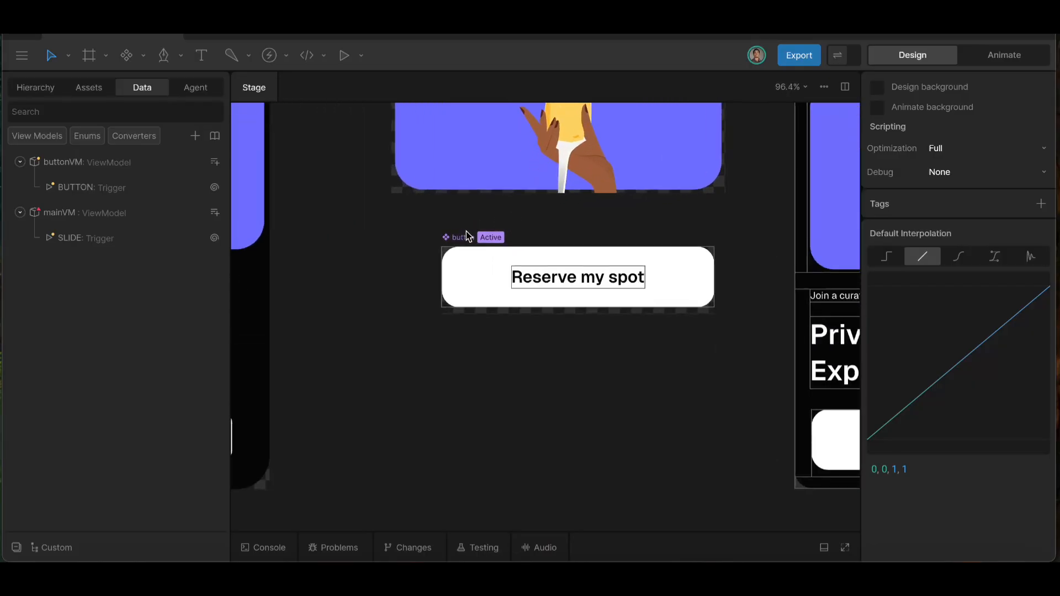
{"action": "left_click", "coordinate": [463, 242]}
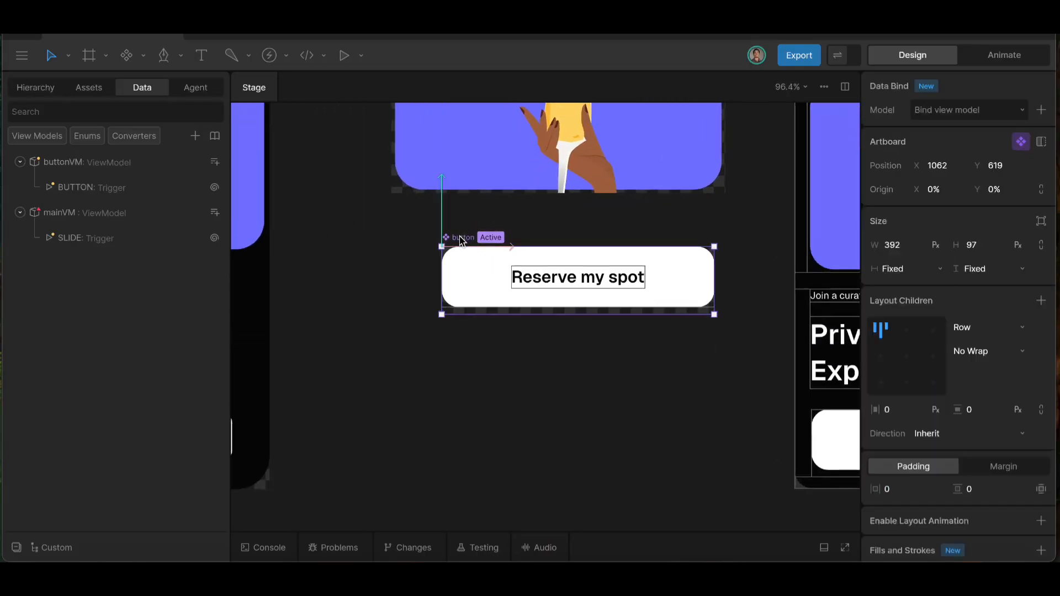
{"action": "left_click", "coordinate": [972, 62]}
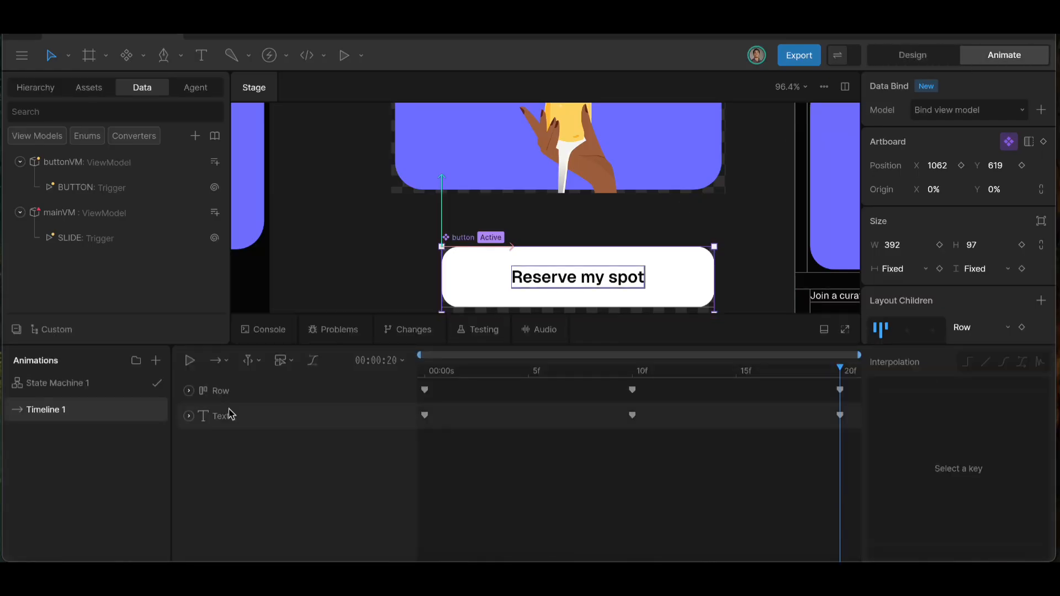
{"action": "left_click", "coordinate": [71, 393]}
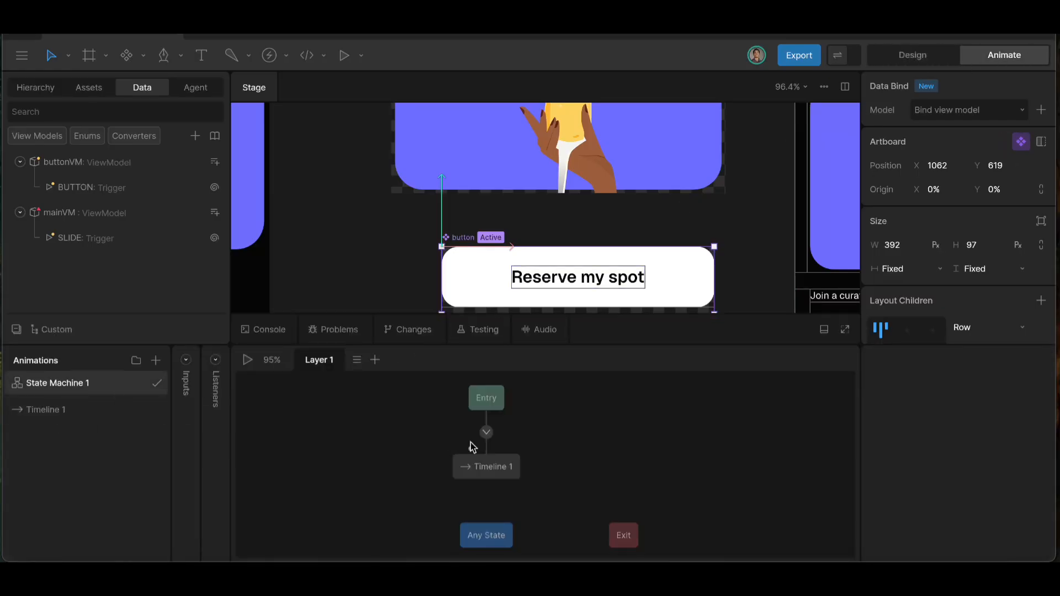
{"action": "double_click", "coordinate": [77, 410]}
{"action": "type", "text": "b"}
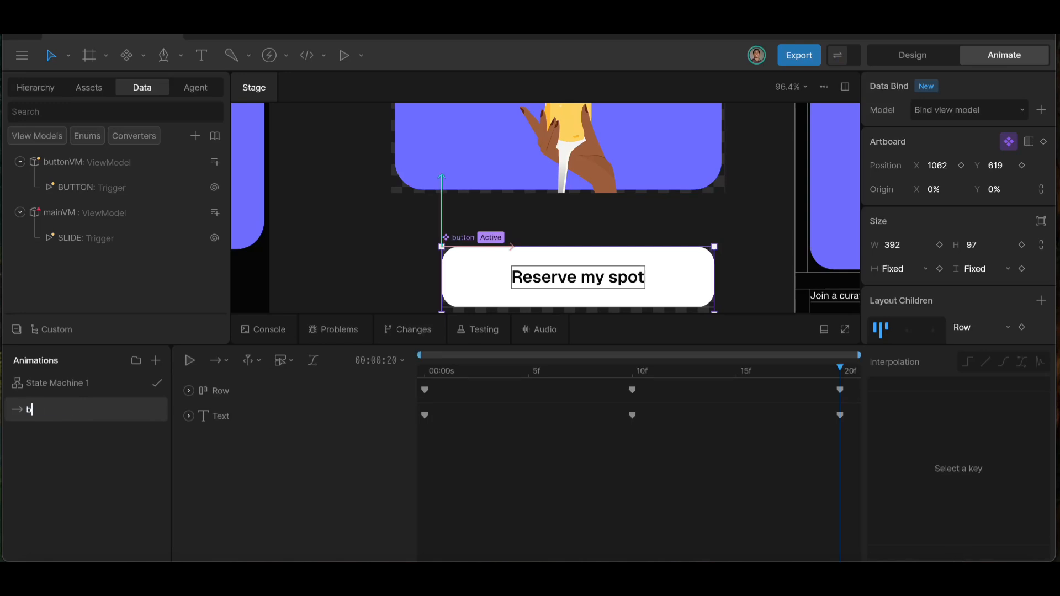
{"action": "type", "text": "utton"}
{"action": "key", "text": "Return"}
- Duplicate the button timeline and rename the copy as idle
{"action": "right_click", "coordinate": [76, 411]}
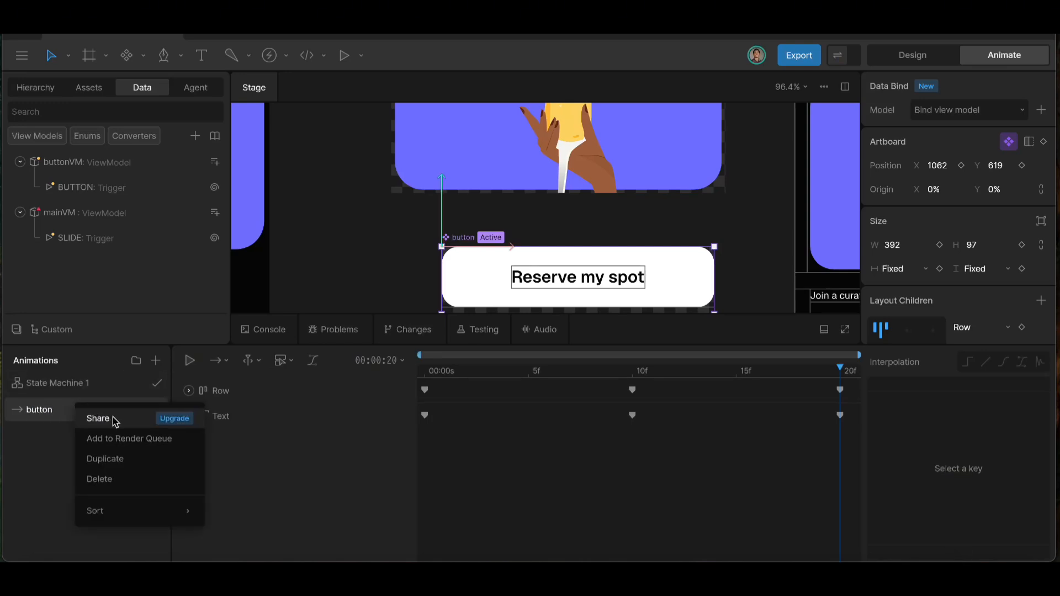
{"action": "left_click", "coordinate": [118, 457]}
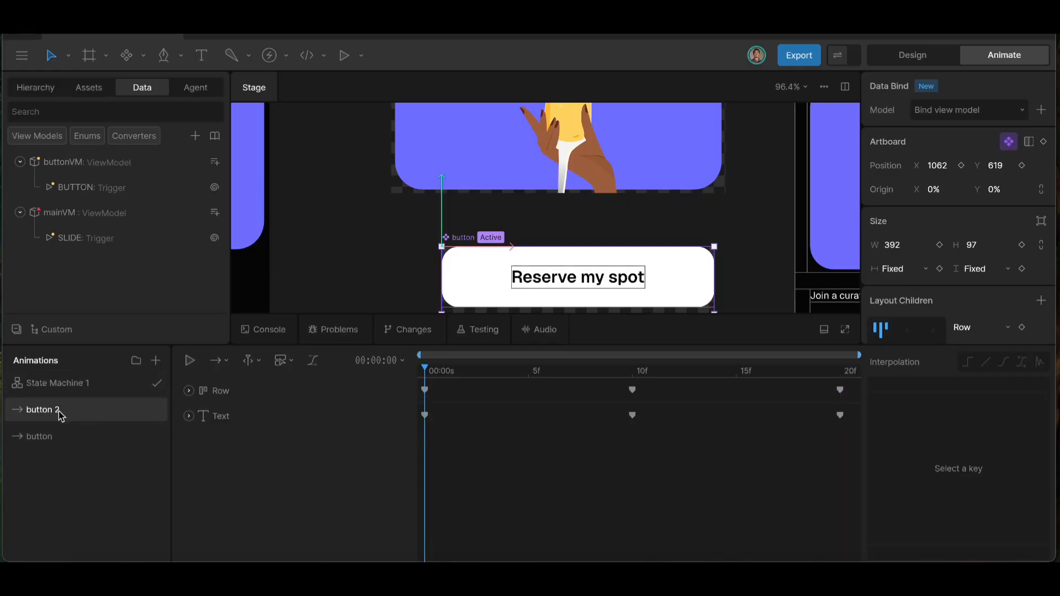
{"action": "left_click", "coordinate": [78, 410]}
{"action": "key", "text": "BackSpace"}
{"action": "key", "text": "BackSpace"}
{"action": "type", "text": "idle"}
{"action": "key", "text": "Return"}
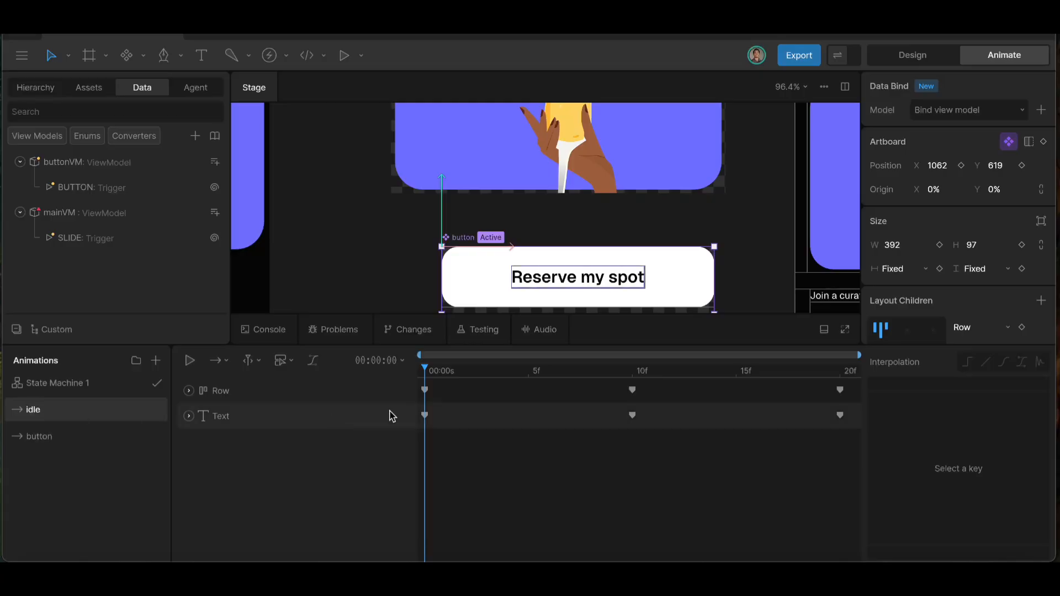
- Delete all Row and Text keyframes from the idle timeline and shorten its duration to one frame
{"action": "left_click_drag", "start_coordinate": [846, 392], "coordinate": [251, 442]}
{"action": "key", "text": "Delete"}
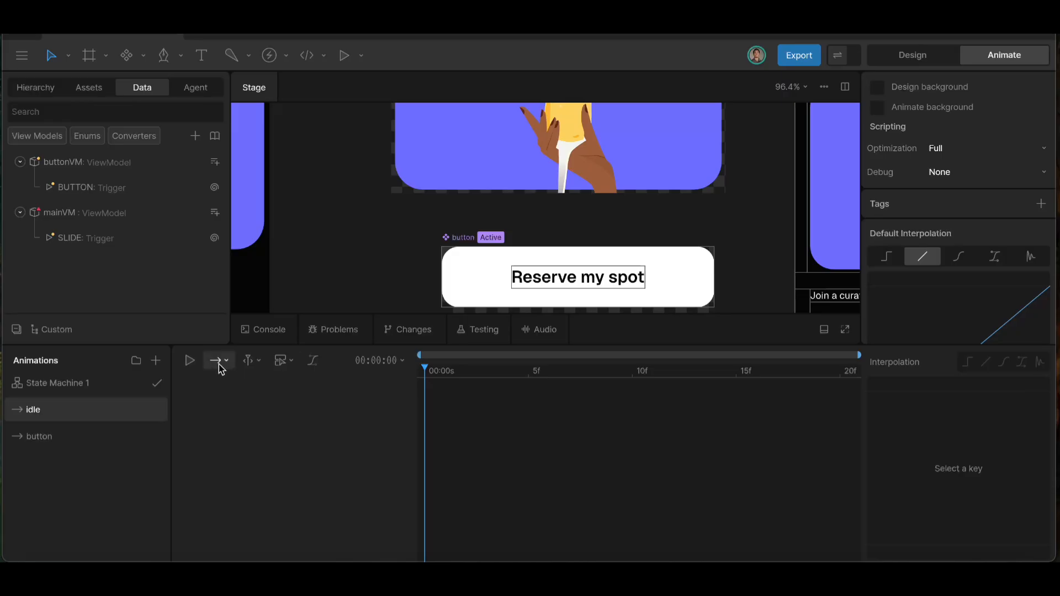
{"action": "left_click", "coordinate": [397, 363]}
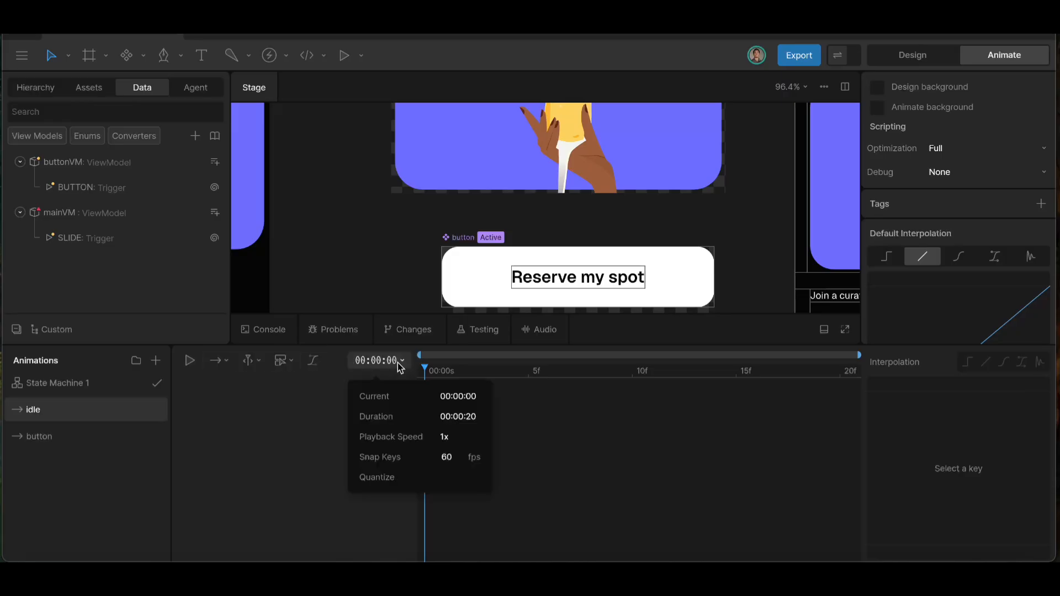
{"action": "left_click", "coordinate": [469, 416]}
{"action": "type", "text": "0"}
{"action": "key", "text": "Return"}
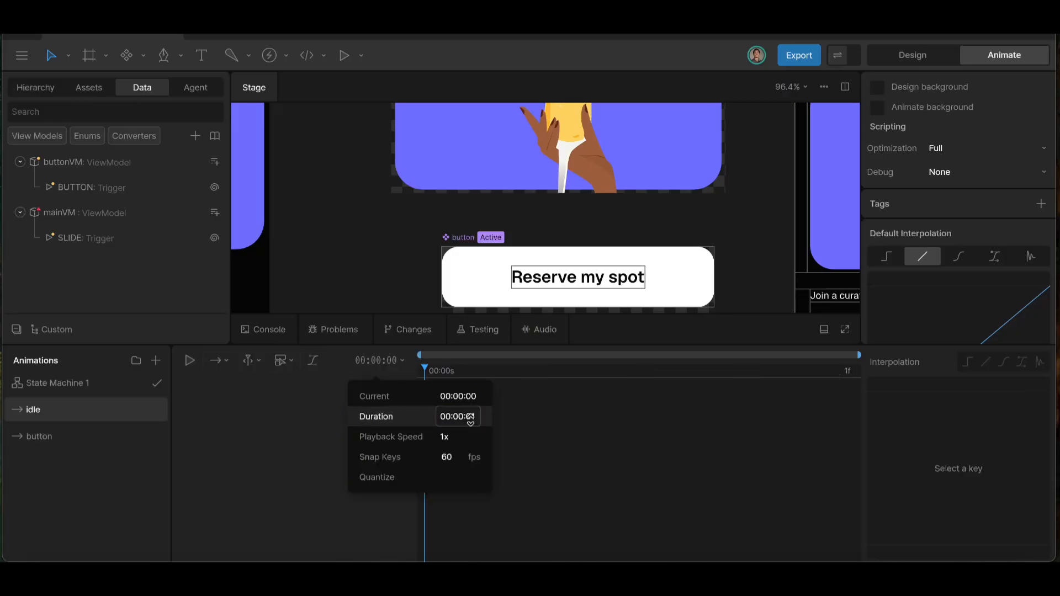
{"action": "left_click", "coordinate": [515, 409]}
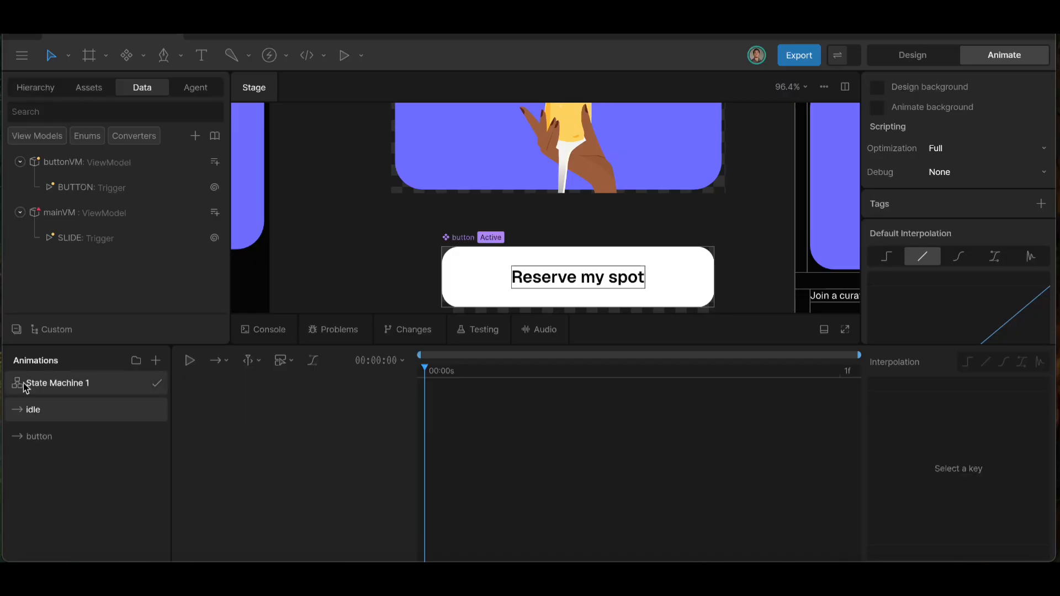
- In State Machine 1, assign the idle timeline to the entry-connected state and add two separate button states beside it
{"action": "left_click", "coordinate": [56, 383]}
{"action": "left_click", "coordinate": [495, 465]}
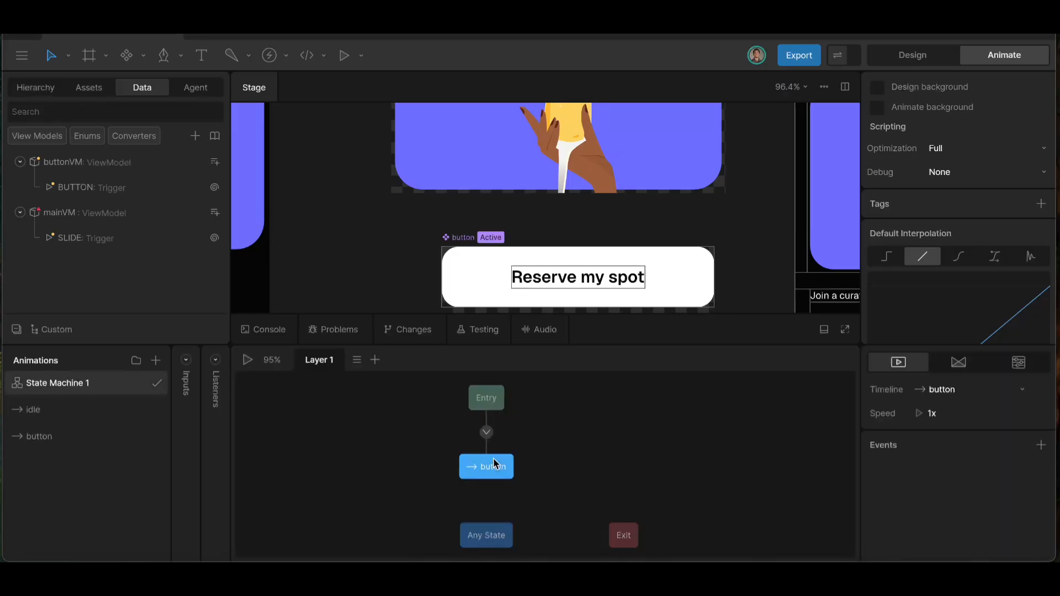
{"action": "left_click", "coordinate": [948, 390]}
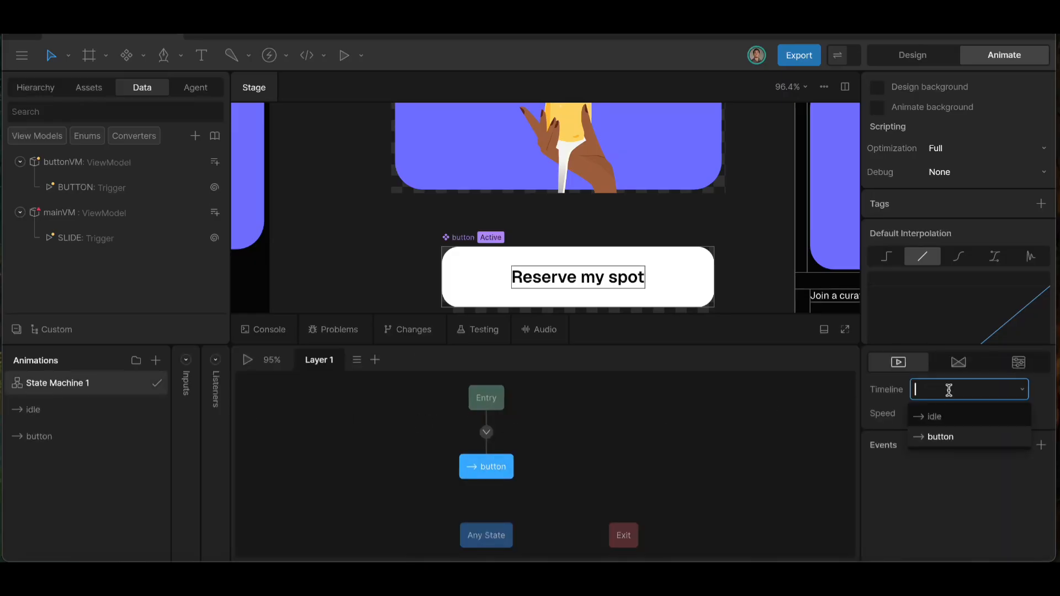
{"action": "left_click", "coordinate": [939, 417]}
{"action": "left_click_drag", "start_coordinate": [42, 444], "coordinate": [612, 466]}
{"action": "mouse_move", "coordinate": [512, 469]}
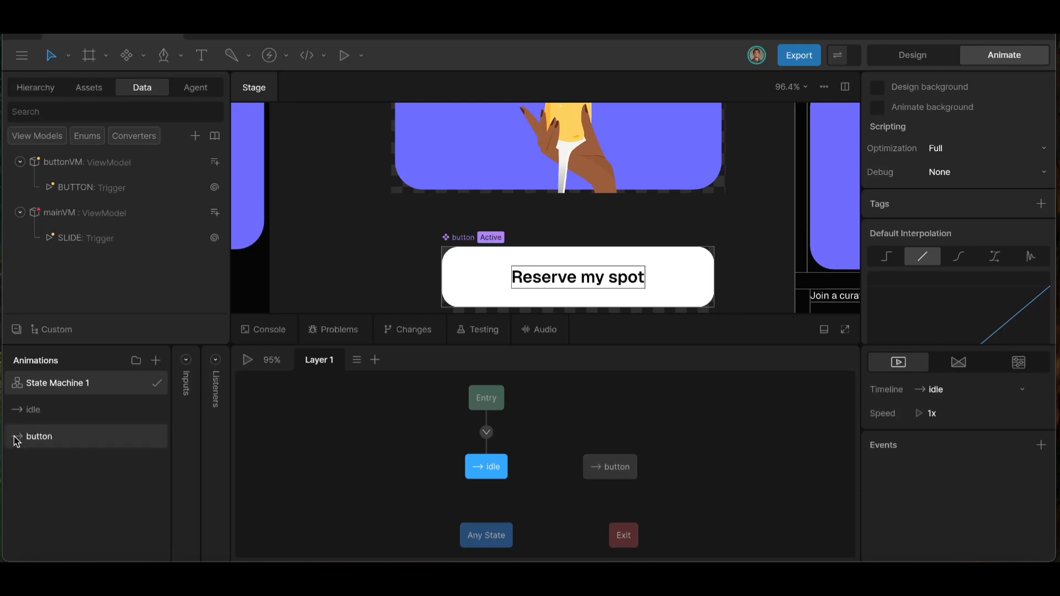
{"action": "left_click_drag", "start_coordinate": [33, 440], "coordinate": [607, 390]}
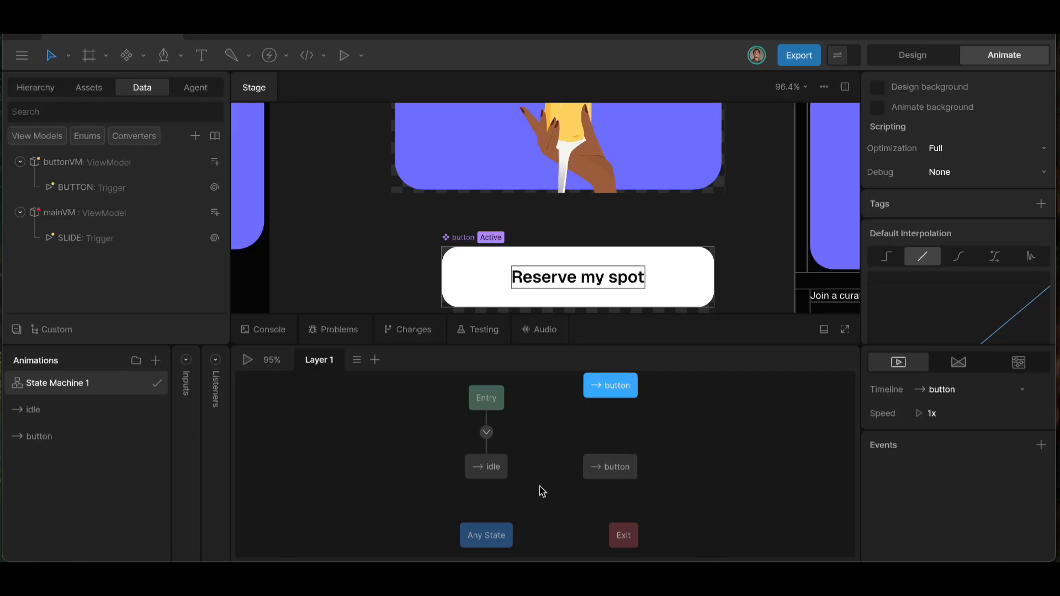
- Create a transition from idle to the lower button state with the BUTTON trigger as its condition
{"action": "mouse_move", "coordinate": [519, 476]}
{"action": "left_click_drag", "start_coordinate": [516, 471], "coordinate": [575, 474]}
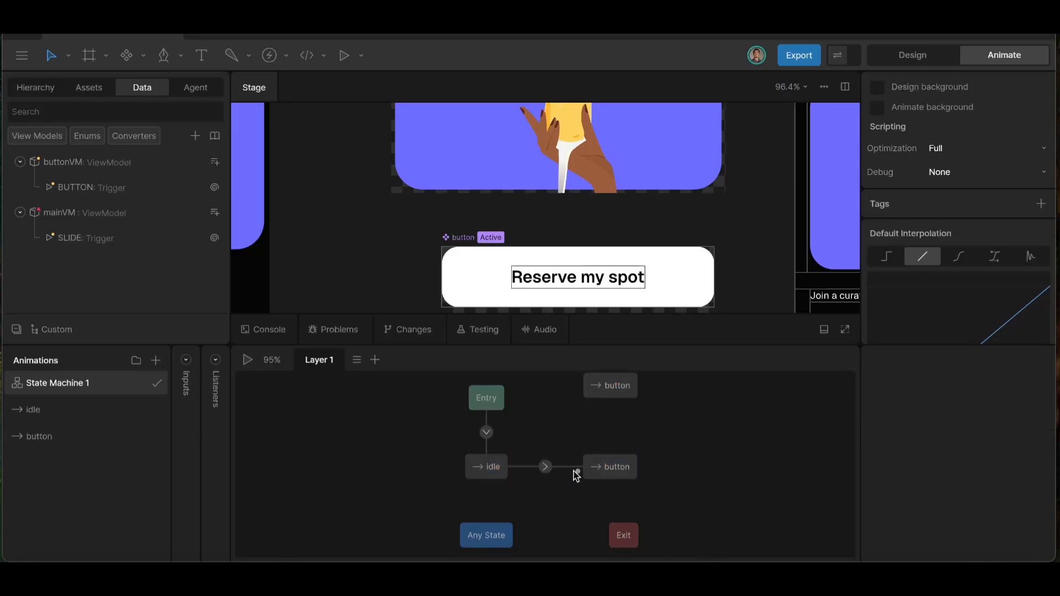
{"action": "left_click", "coordinate": [545, 467]}
{"action": "left_click", "coordinate": [843, 544]}
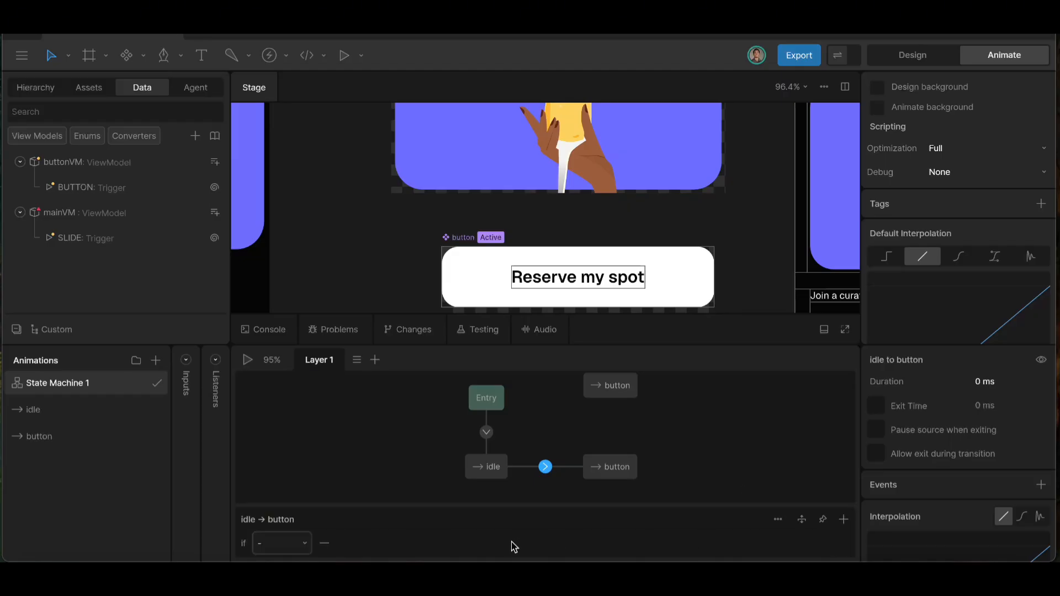
{"action": "left_click", "coordinate": [273, 545]}
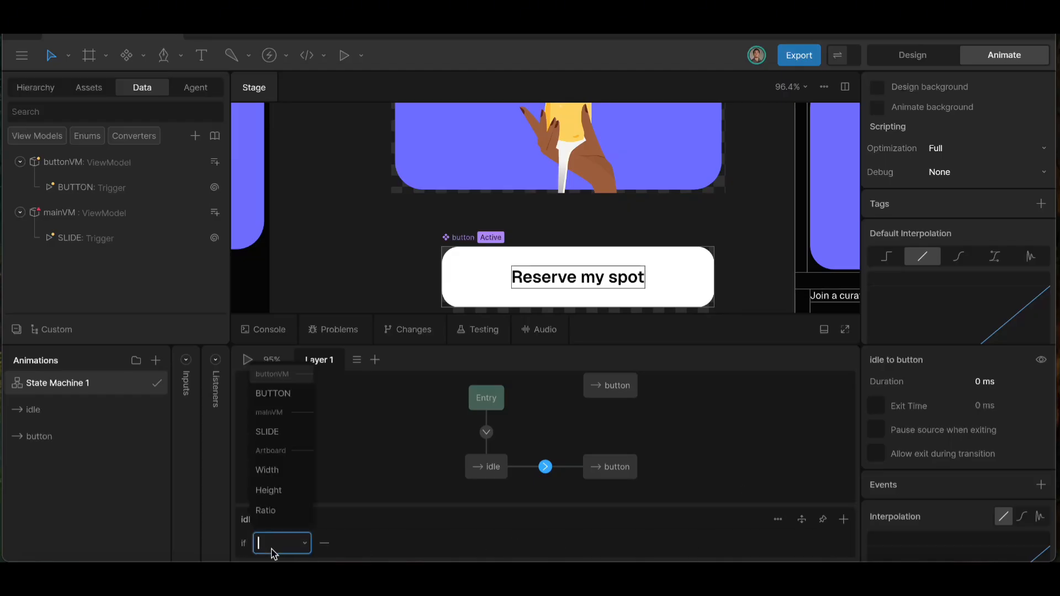
{"action": "left_click", "coordinate": [287, 395]}
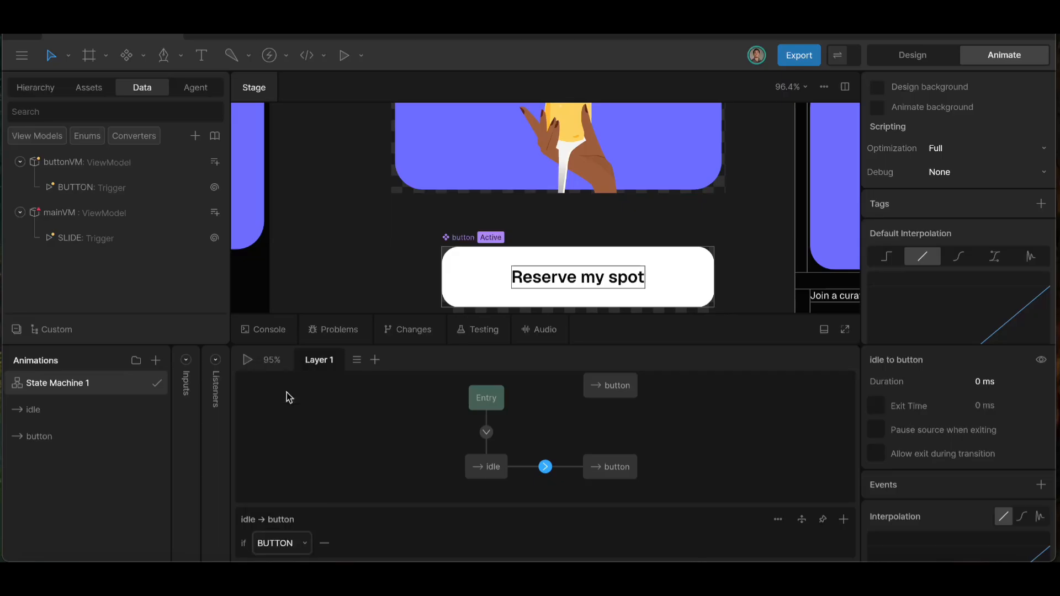
- Connect the lower button state to the upper one with a transition conditioned on the BUTTON trigger
{"action": "left_click", "coordinate": [617, 474]}
{"action": "left_click_drag", "start_coordinate": [617, 451], "coordinate": [611, 393]}
{"action": "left_click", "coordinate": [610, 426]}
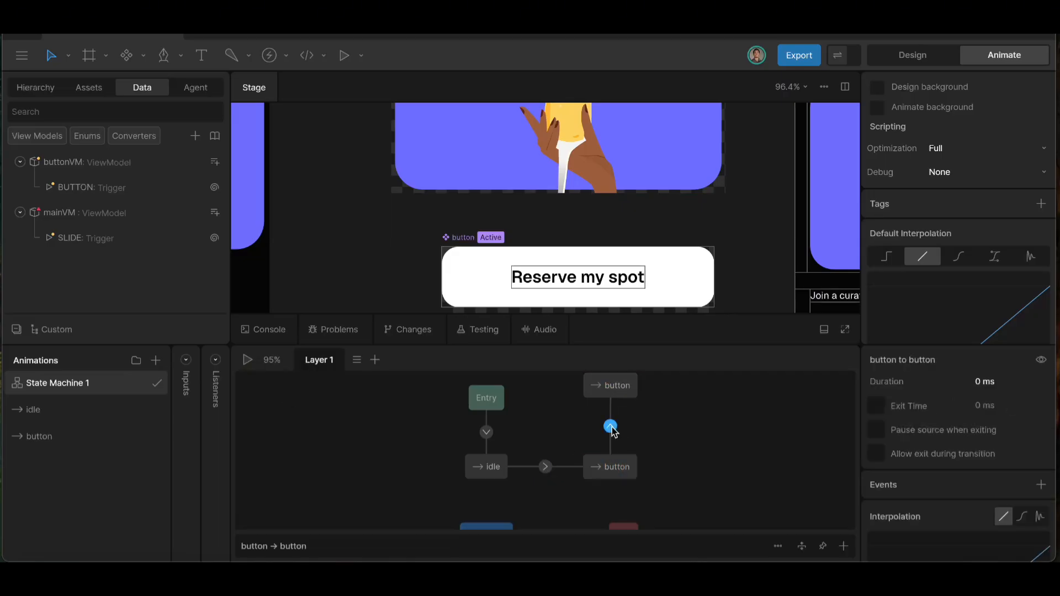
{"action": "left_click", "coordinate": [843, 546]}
{"action": "left_click", "coordinate": [280, 543]}
{"action": "left_click", "coordinate": [269, 394]}
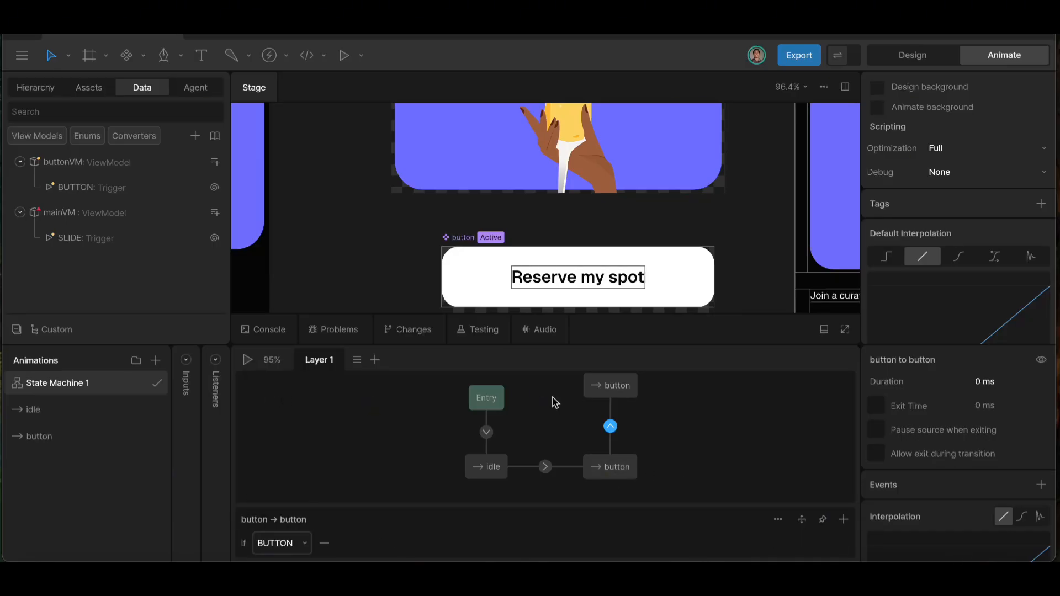
- Add a return transition from the upper button state to the lower one, conditioned on the BUTTON trigger
{"action": "left_click_drag", "start_coordinate": [612, 406], "coordinate": [613, 473]}
{"action": "left_click", "coordinate": [609, 467]}
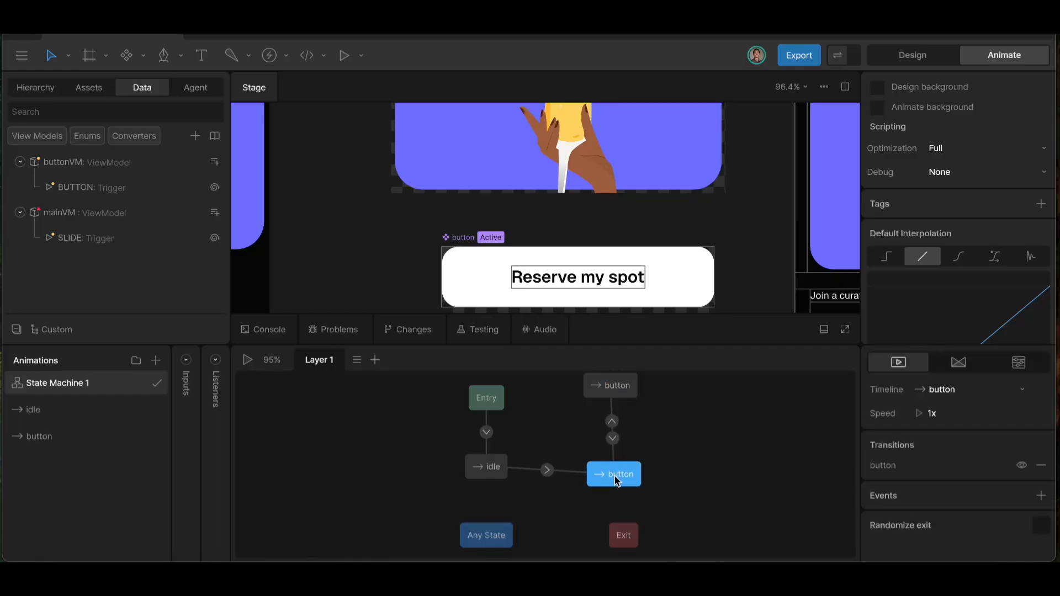
{"action": "left_click", "coordinate": [614, 439]}
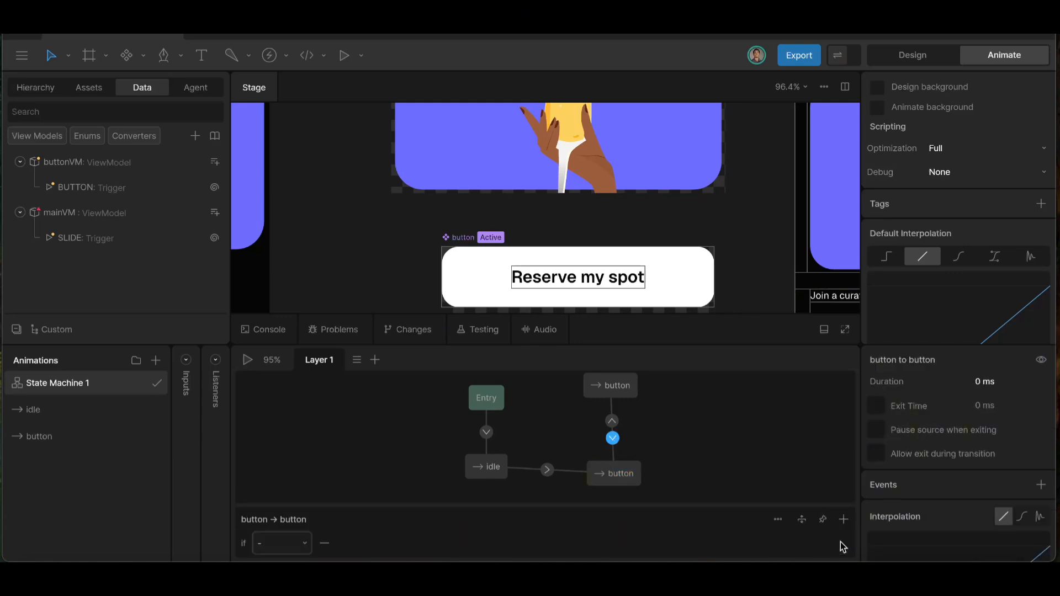
{"action": "left_click", "coordinate": [279, 540]}
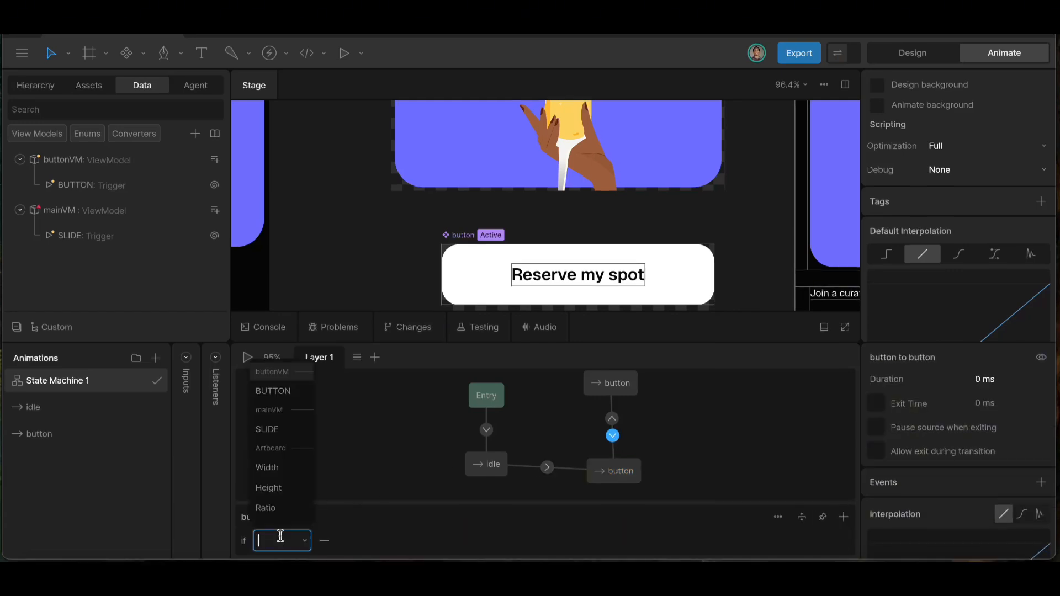
{"action": "left_click", "coordinate": [270, 390]}
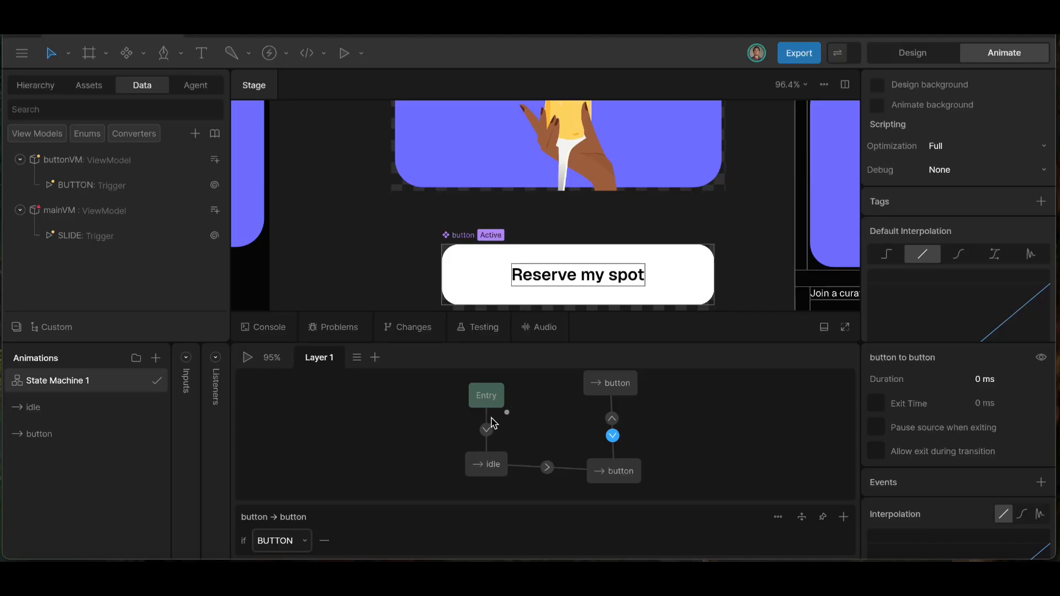
- Play the state machine and fire the BUTTON trigger repeatedly to test the transitions between the button states
{"action": "left_click", "coordinate": [248, 358]}
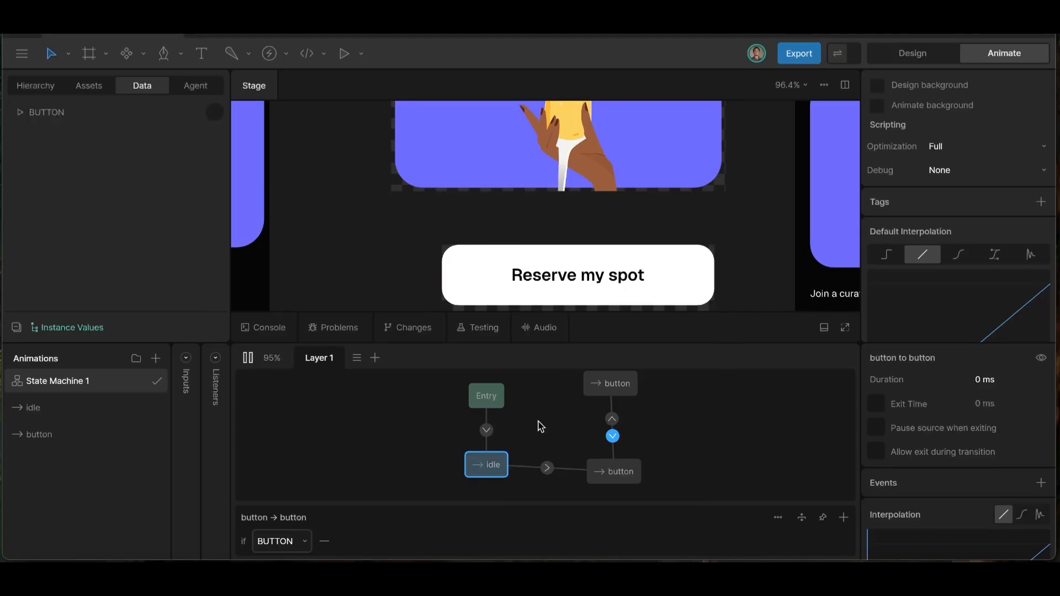
{"action": "left_click", "coordinate": [215, 113]}
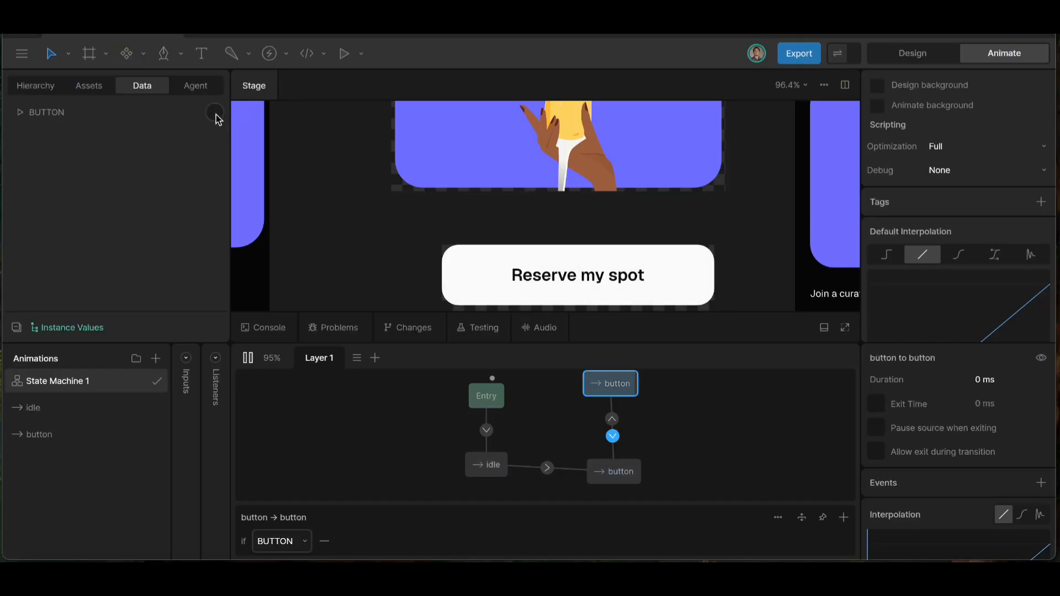
{"action": "left_click", "coordinate": [215, 113]}
{"action": "left_click", "coordinate": [215, 114]}
{"action": "left_click", "coordinate": [215, 114]}
{"action": "left_click", "coordinate": [215, 114]}
{"action": "left_click", "coordinate": [215, 114]}
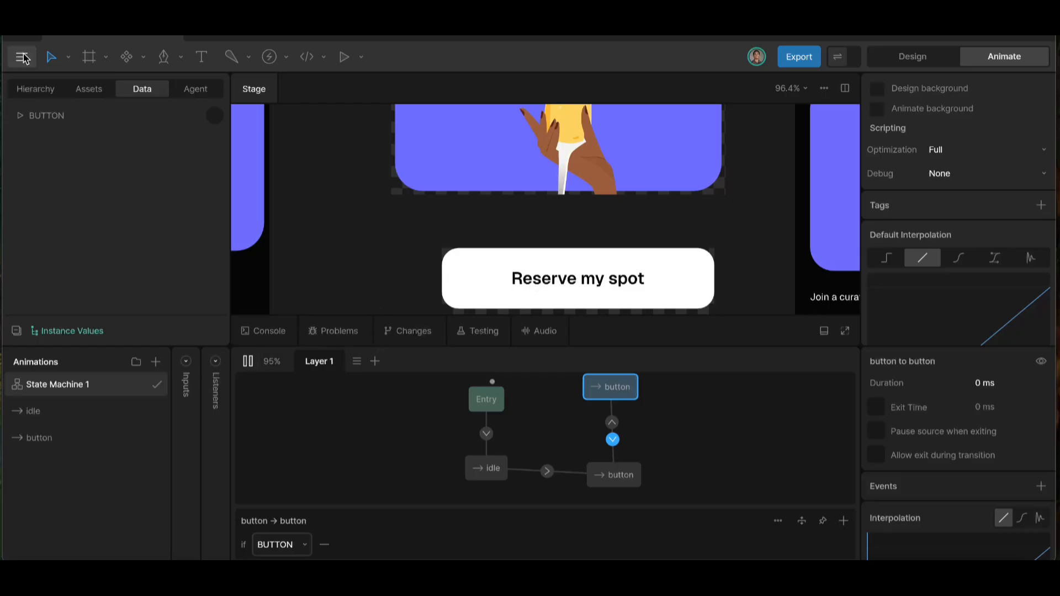
- Rename the Row layout in the button artboard's hierarchy as buutton
{"action": "left_click", "coordinate": [43, 88]}
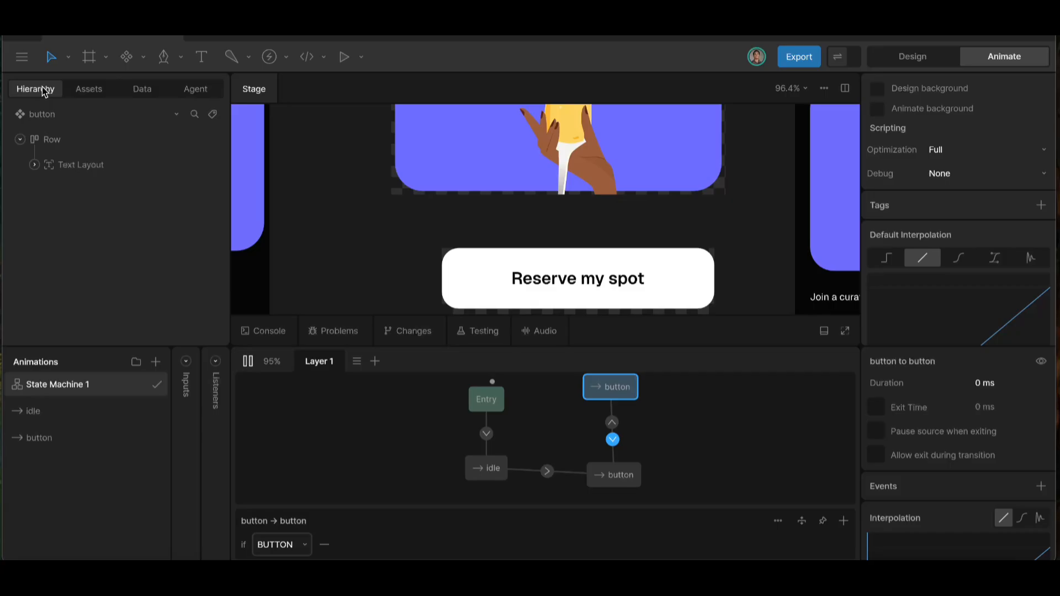
{"action": "left_click", "coordinate": [94, 147]}
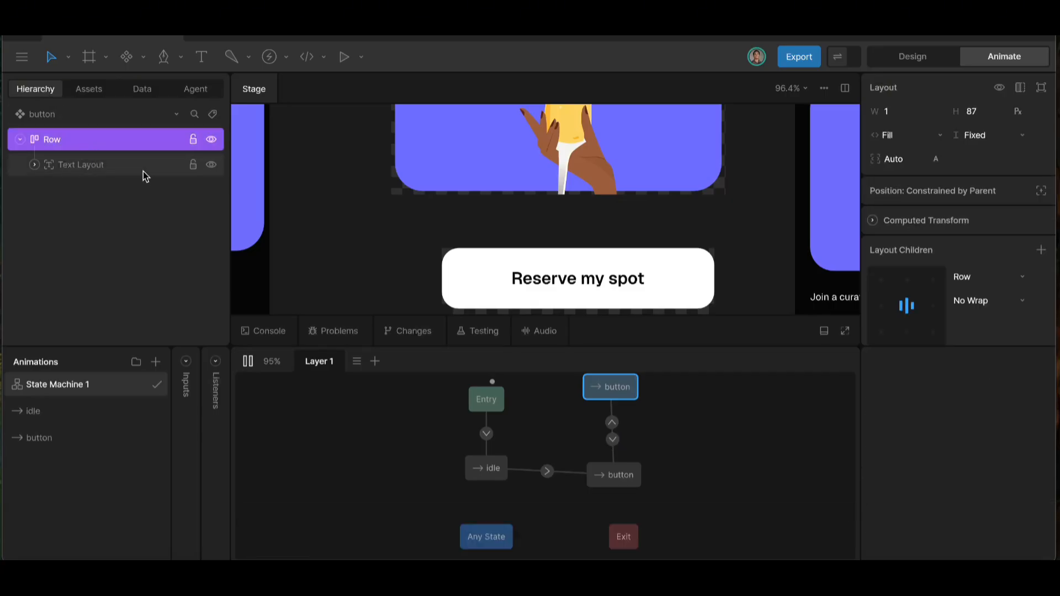
{"action": "double_click", "coordinate": [51, 141]}
{"action": "type", "text": "buutton"}
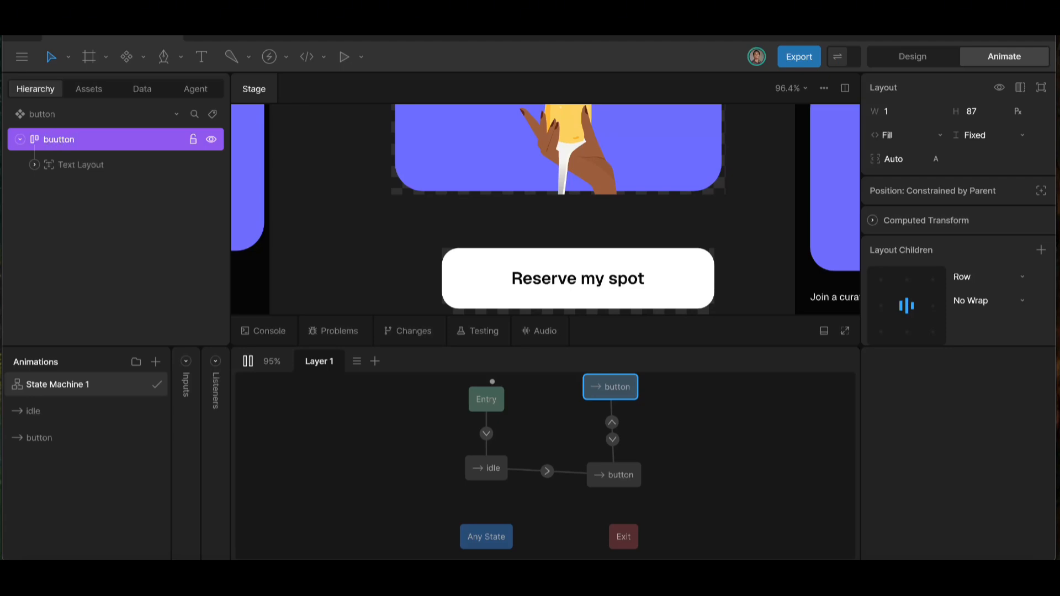
- Add a blank listener for the buutton layout and set its event type to Click
{"action": "left_click", "coordinate": [215, 362]}
{"action": "left_click", "coordinate": [345, 362]}
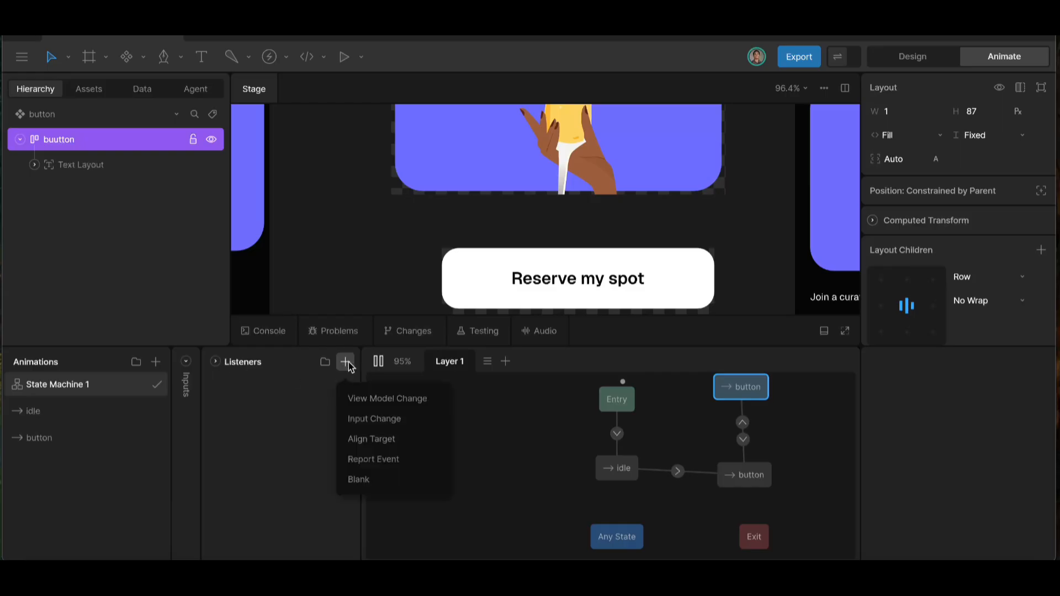
{"action": "left_click", "coordinate": [385, 479]}
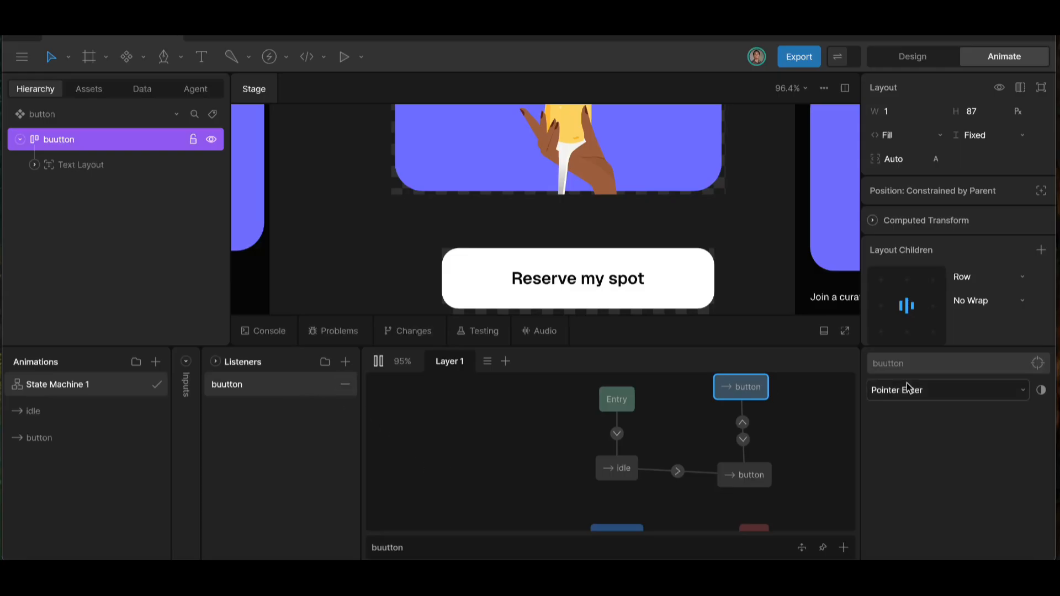
{"action": "left_click", "coordinate": [931, 391]}
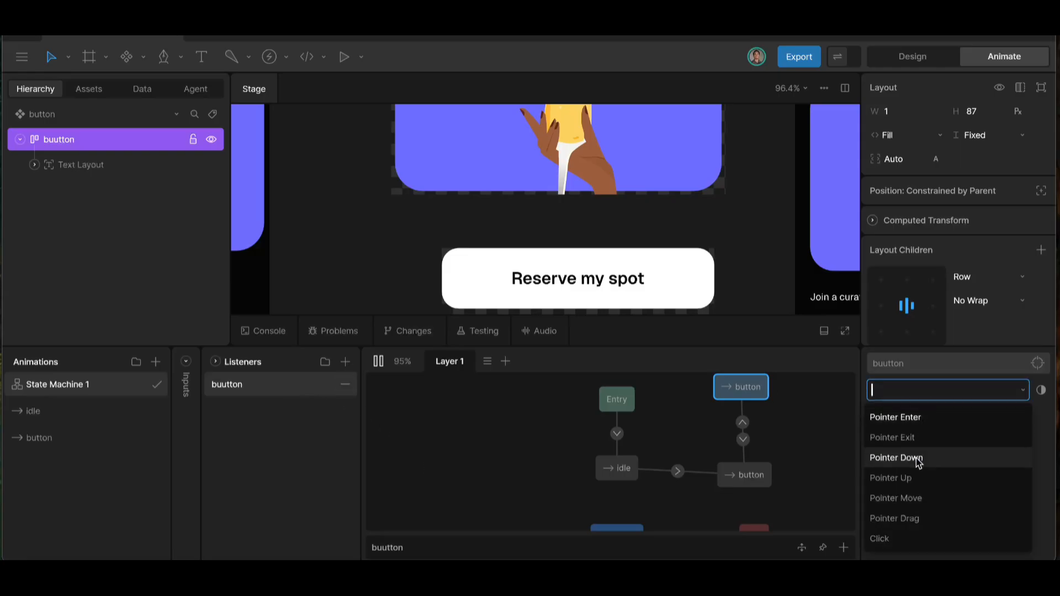
{"action": "left_click", "coordinate": [908, 542]}
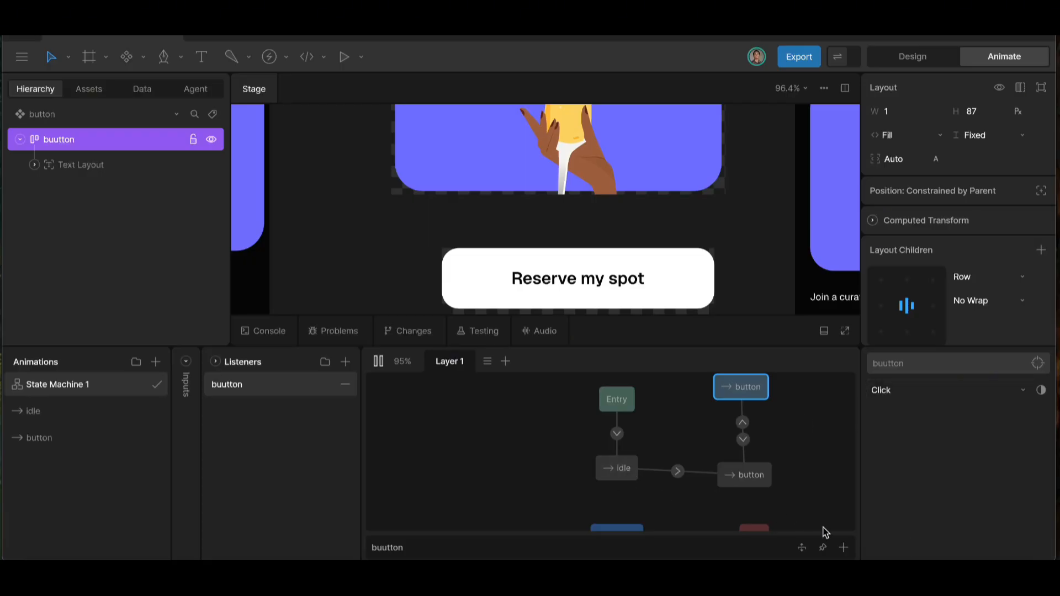
- Give the buutton listener a View Model Change action that sets the BUTTON trigger
{"action": "left_click", "coordinate": [843, 548]}
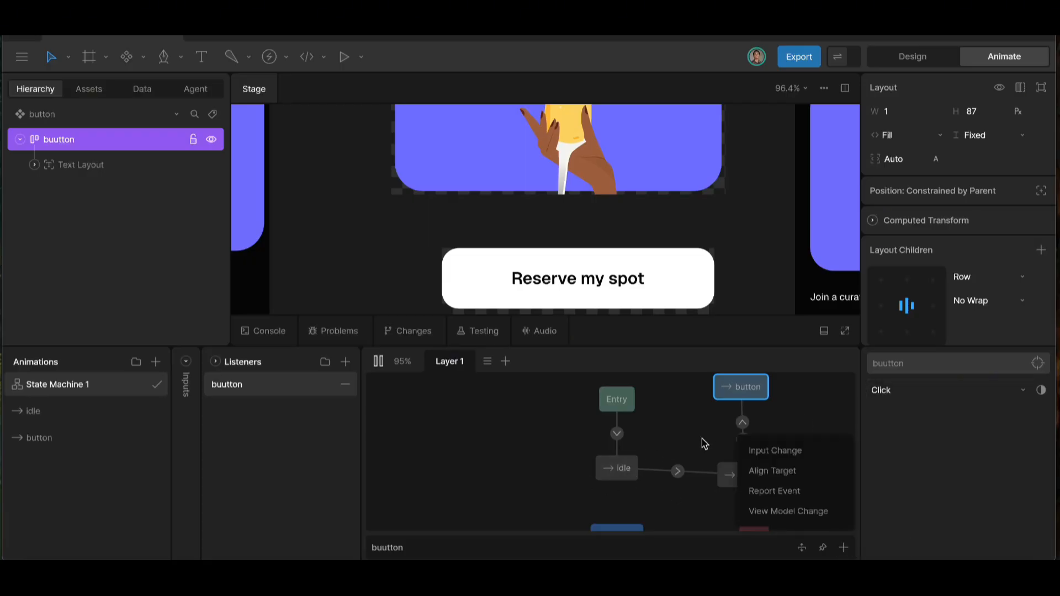
{"action": "left_click", "coordinate": [782, 512]}
{"action": "left_click", "coordinate": [419, 545]}
{"action": "left_click", "coordinate": [418, 474]}
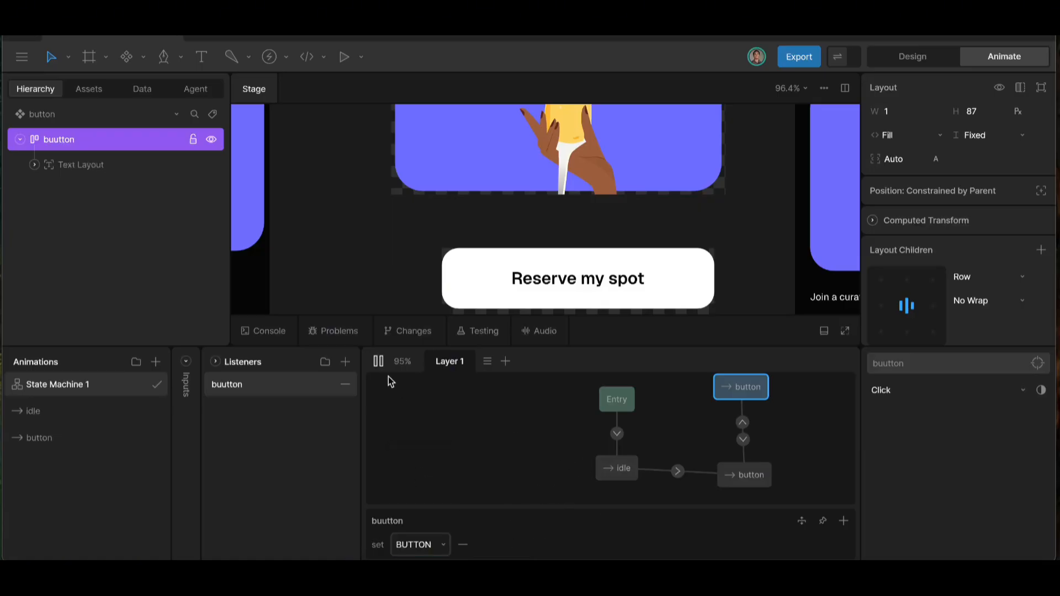
- Restart the state machine and test the listener on the Reserve my spot button on the stage
{"action": "left_click", "coordinate": [378, 362]}
{"action": "left_click", "coordinate": [378, 361]}
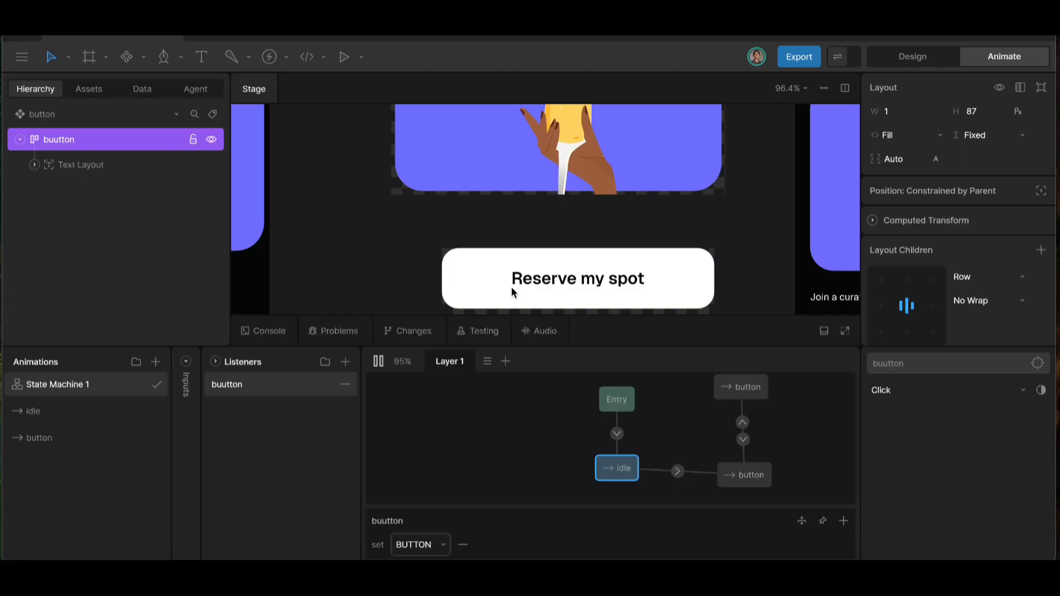
{"action": "left_click", "coordinate": [511, 287]}
{"action": "left_click", "coordinate": [512, 286]}
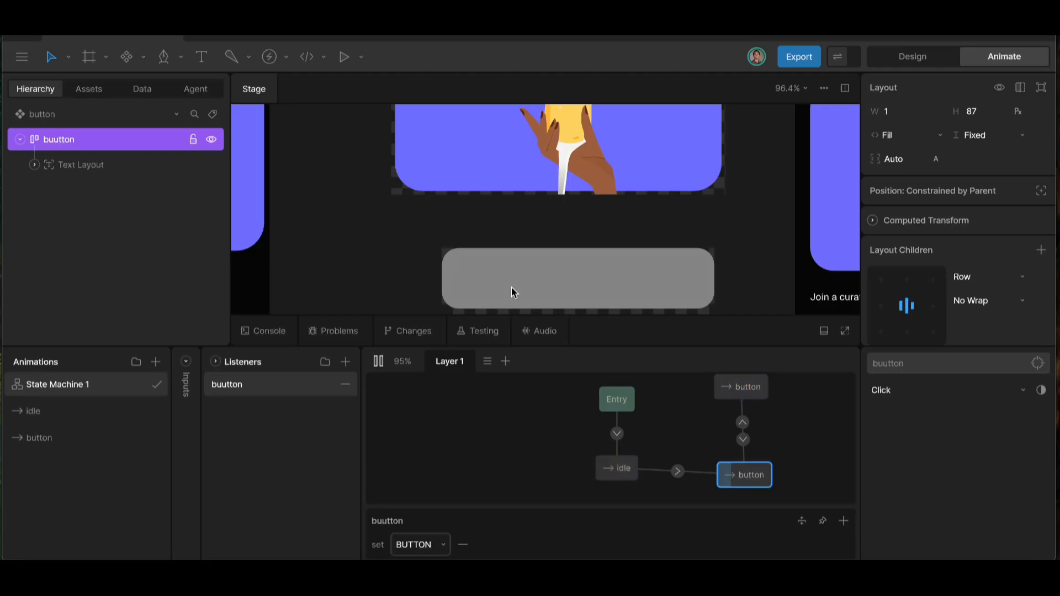
- Trigger the Reserve my spot button several times in a row to check that its colour flash replays
{"action": "left_click", "coordinate": [511, 286]}
{"action": "left_click", "coordinate": [512, 286]}
{"action": "left_click", "coordinate": [511, 286]}
{"action": "left_click", "coordinate": [511, 287]}
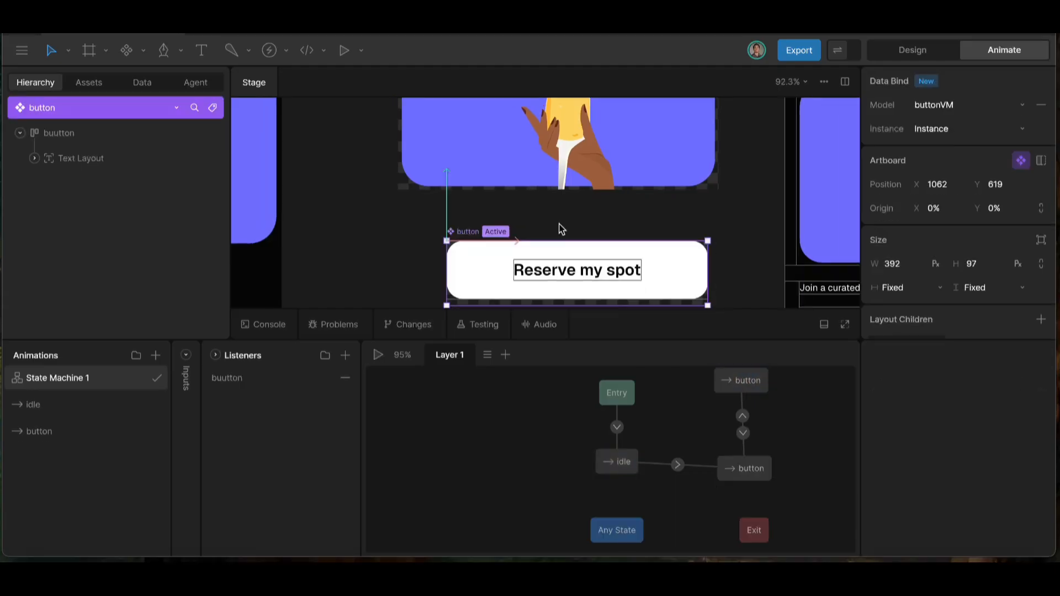
- Create a new timeline in the Illustration artboard and name it feedback
{"action": "scroll", "coordinate": [560, 226], "scroll_direction": "down", "scroll_amount": 5}
{"action": "scroll", "coordinate": [561, 226], "scroll_direction": "right", "scroll_amount": 3}
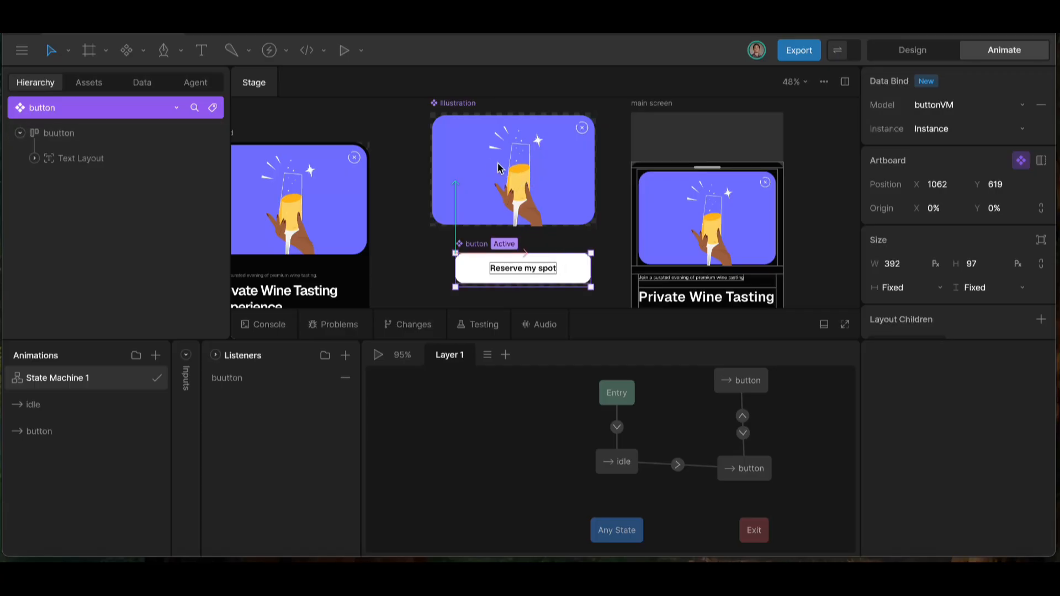
{"action": "scroll", "coordinate": [509, 168], "scroll_direction": "up", "scroll_amount": 5}
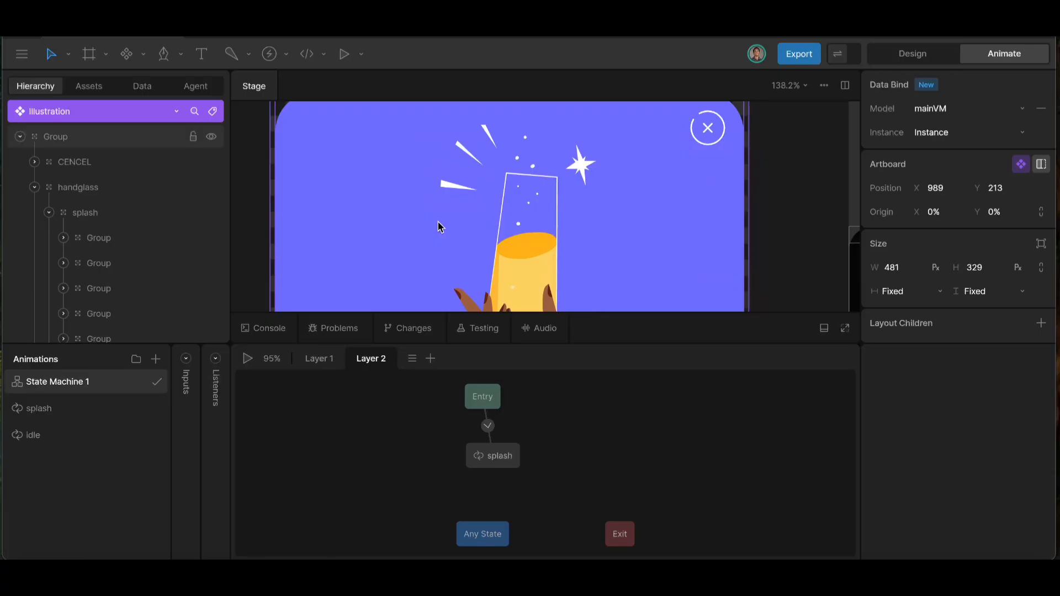
{"action": "scroll", "coordinate": [471, 181], "scroll_direction": "down", "scroll_amount": 1}
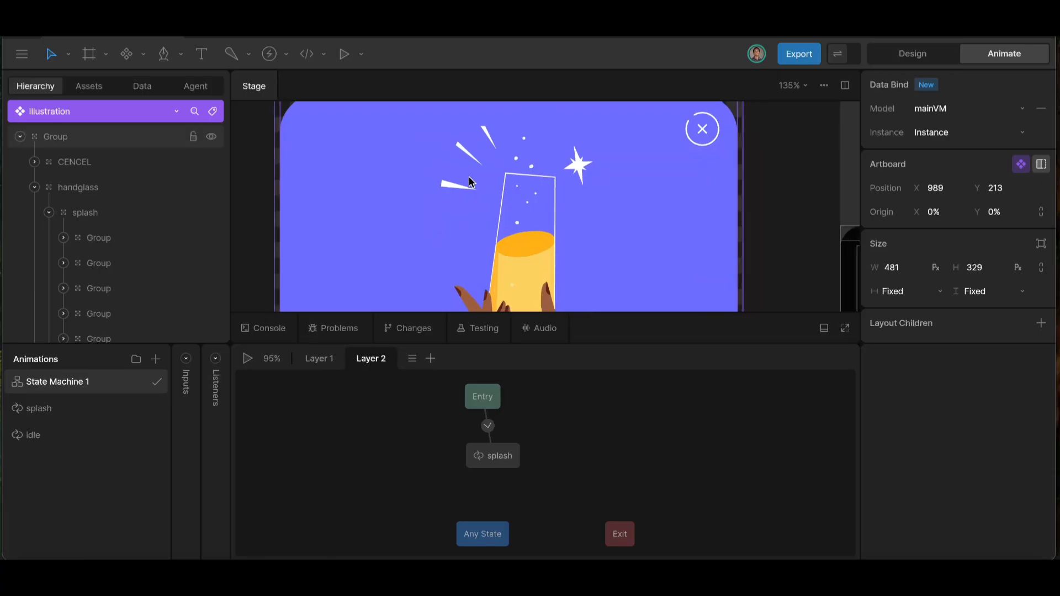
{"action": "left_click", "coordinate": [157, 365]}
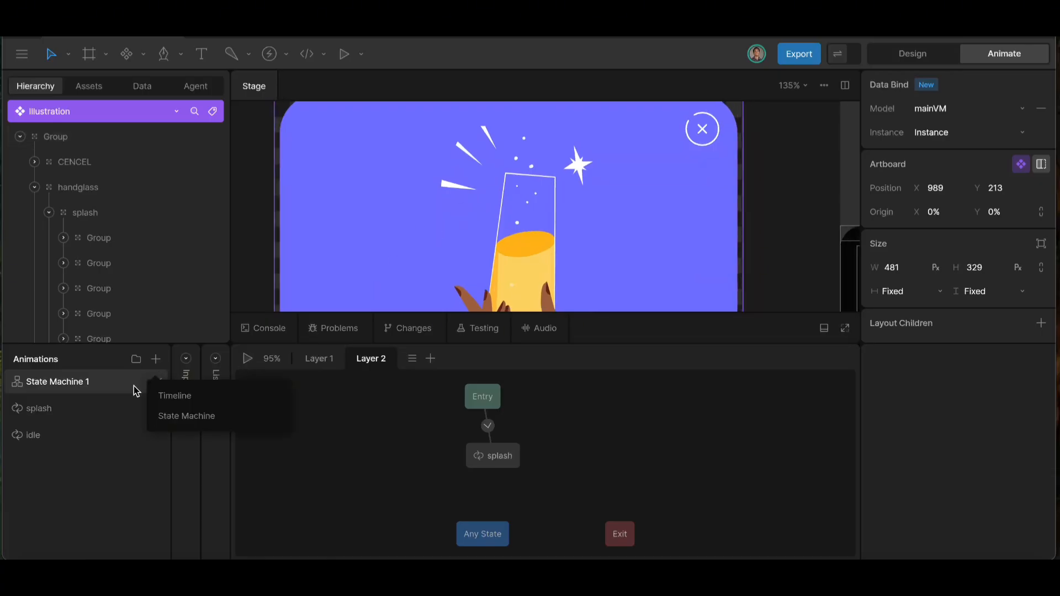
{"action": "left_click", "coordinate": [179, 397]}
{"action": "double_click", "coordinate": [62, 380]}
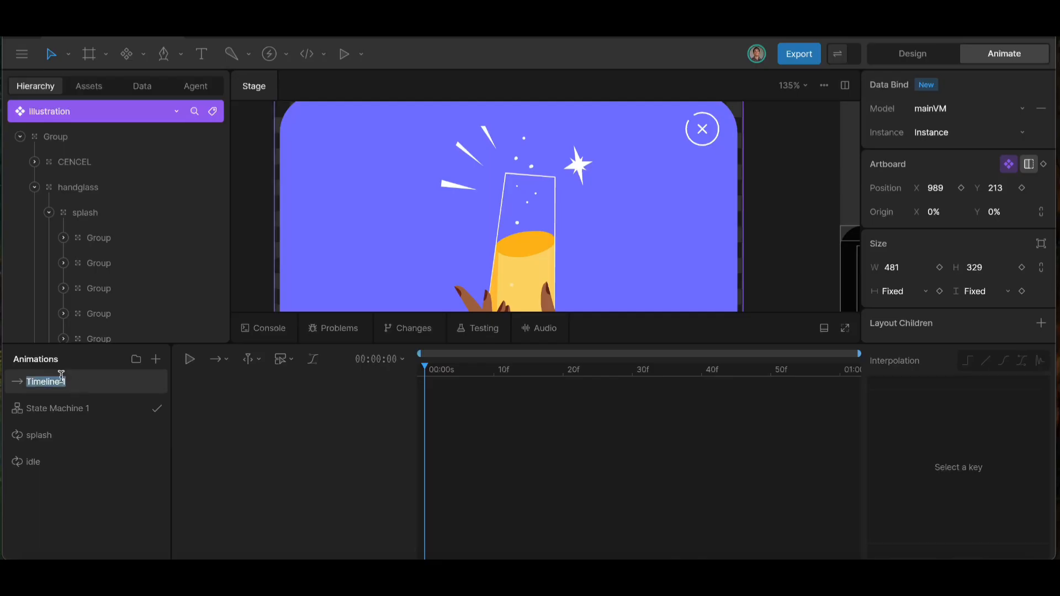
{"action": "type", "text": "feedback"}
{"action": "key", "text": "Return"}
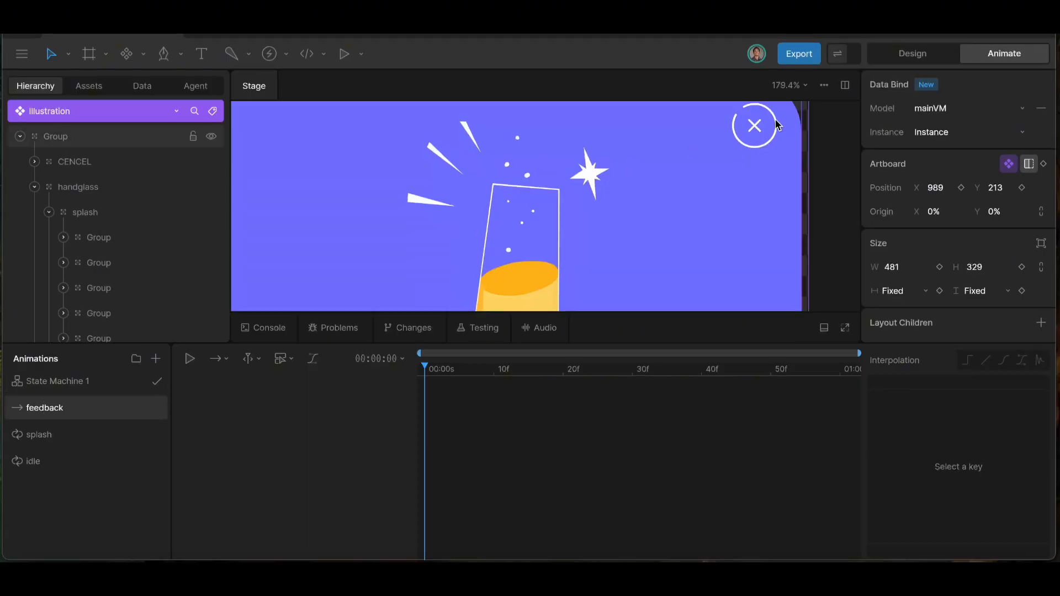
- Switch to Design mode and select the uppermost tapered ray inside the illustration's glow group
{"action": "left_click", "coordinate": [901, 57]}
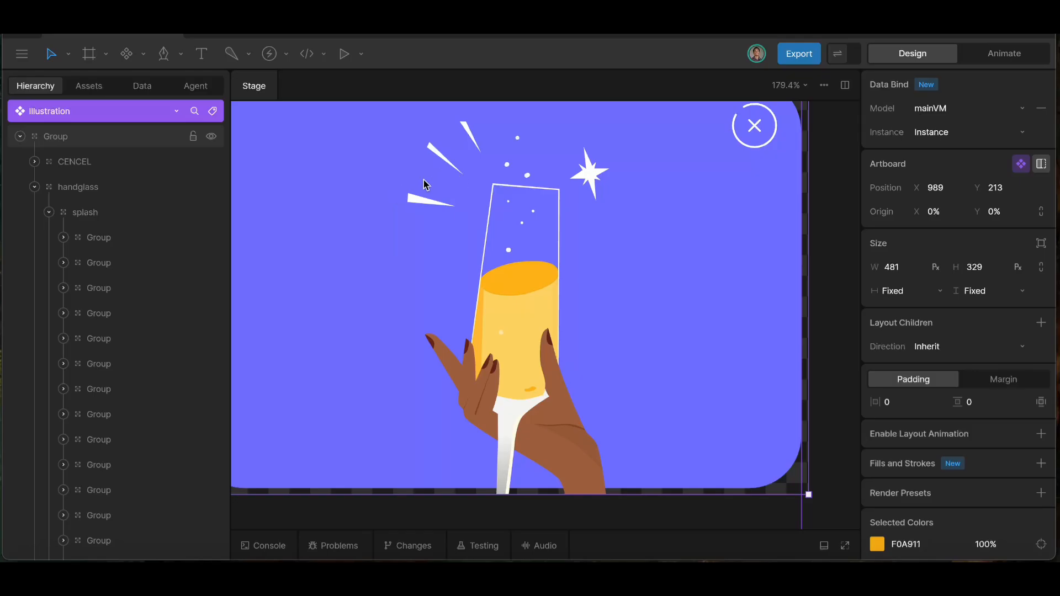
{"action": "scroll", "coordinate": [425, 184], "scroll_direction": "up", "scroll_amount": 2}
{"action": "scroll", "coordinate": [453, 234], "scroll_direction": "up", "scroll_amount": 2}
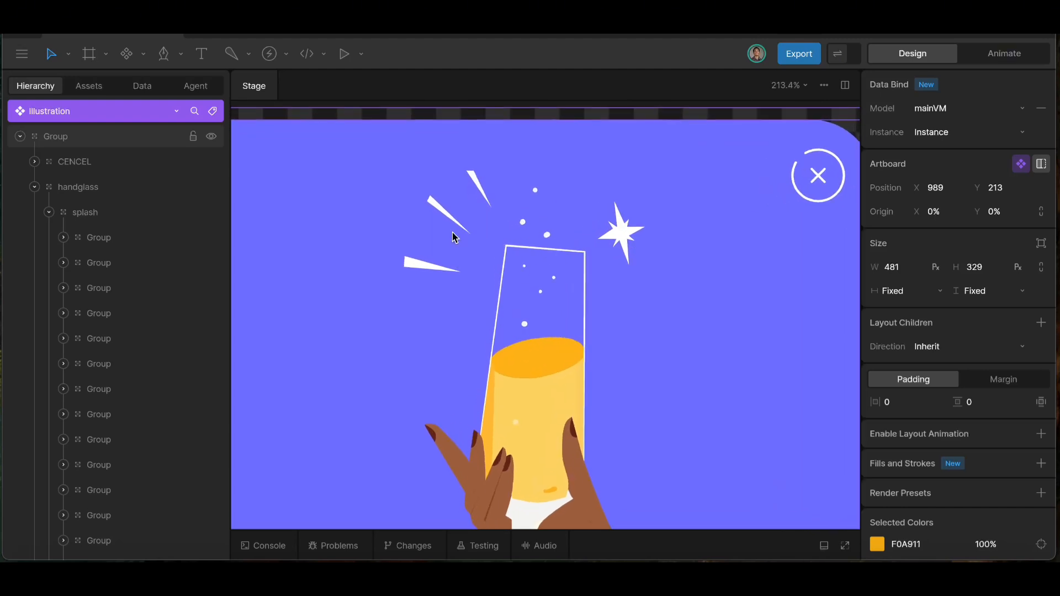
{"action": "double_click", "coordinate": [437, 219]}
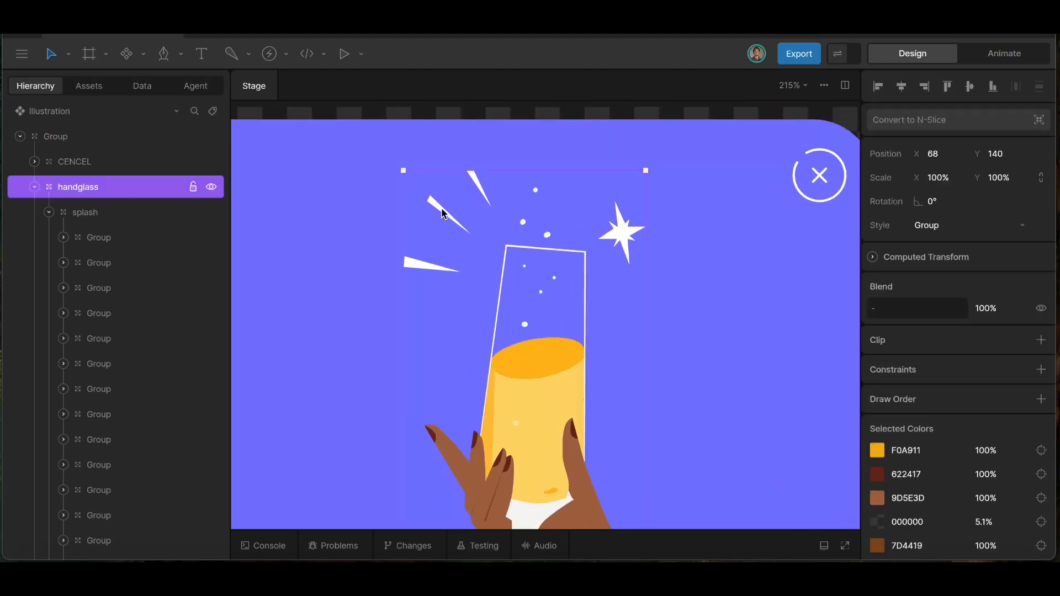
{"action": "left_click", "coordinate": [442, 212]}
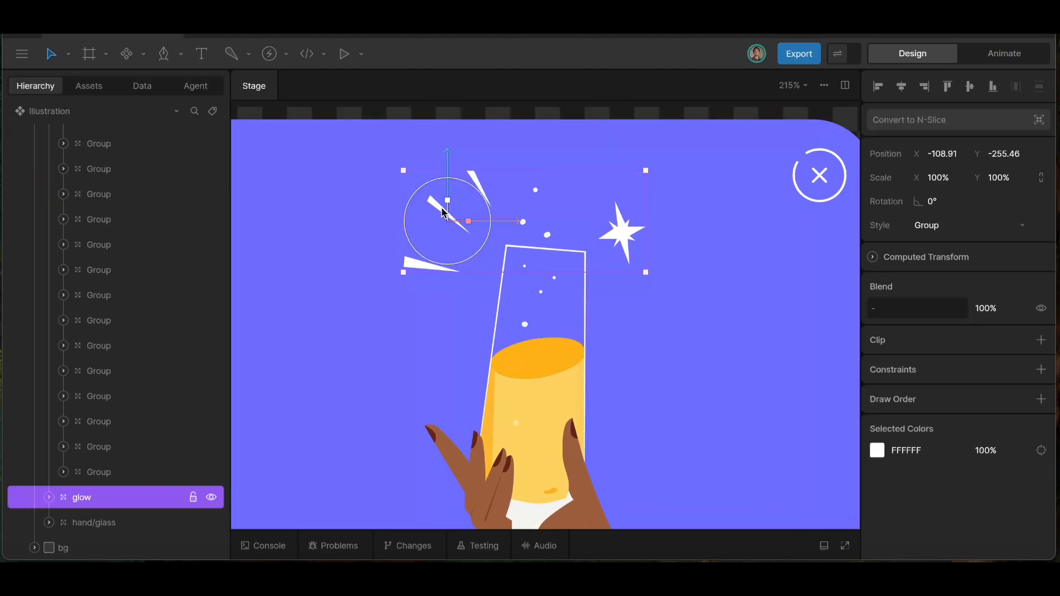
{"action": "double_click", "coordinate": [441, 213]}
{"action": "scroll", "coordinate": [437, 210], "scroll_direction": "up", "scroll_amount": 3}
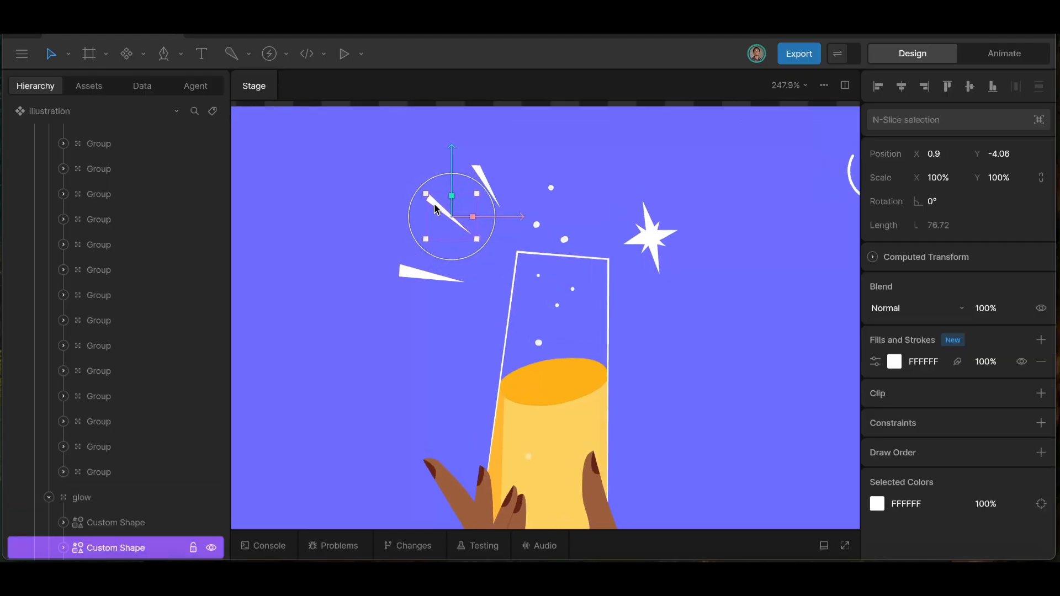
{"action": "scroll", "coordinate": [435, 208], "scroll_direction": "up", "scroll_amount": 2}
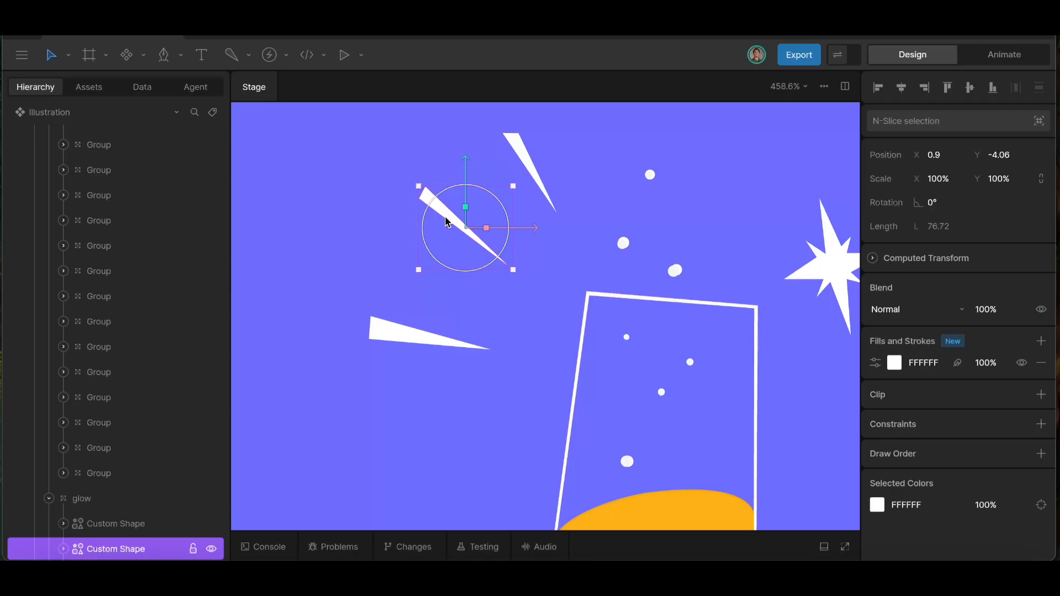
{"action": "left_click", "coordinate": [530, 159]}
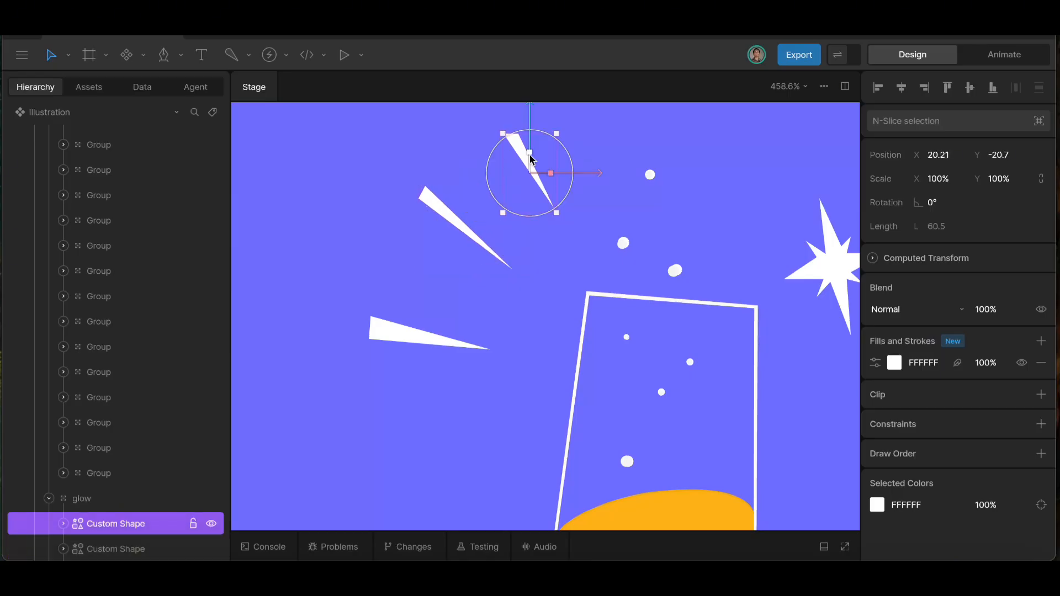
{"action": "scroll", "coordinate": [527, 175], "scroll_direction": "up", "scroll_amount": 4}
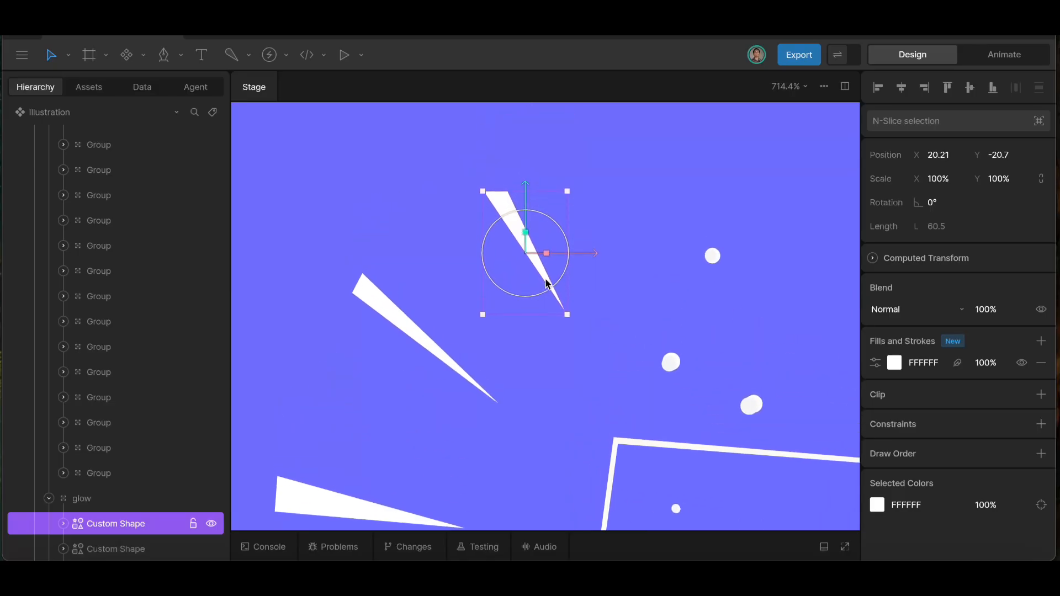
- Draw a straight open Pen path about 28 units long through the uppermost ray, from its pointed tip past its wide end
{"action": "key", "text": "p"}
{"action": "left_click", "coordinate": [564, 310]}
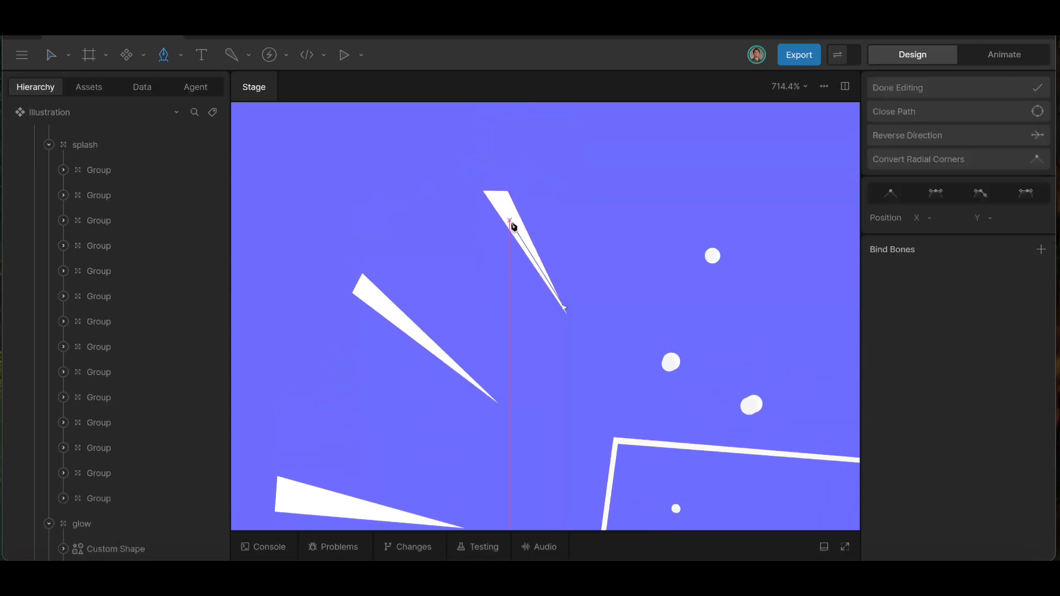
{"action": "left_click", "coordinate": [492, 183]}
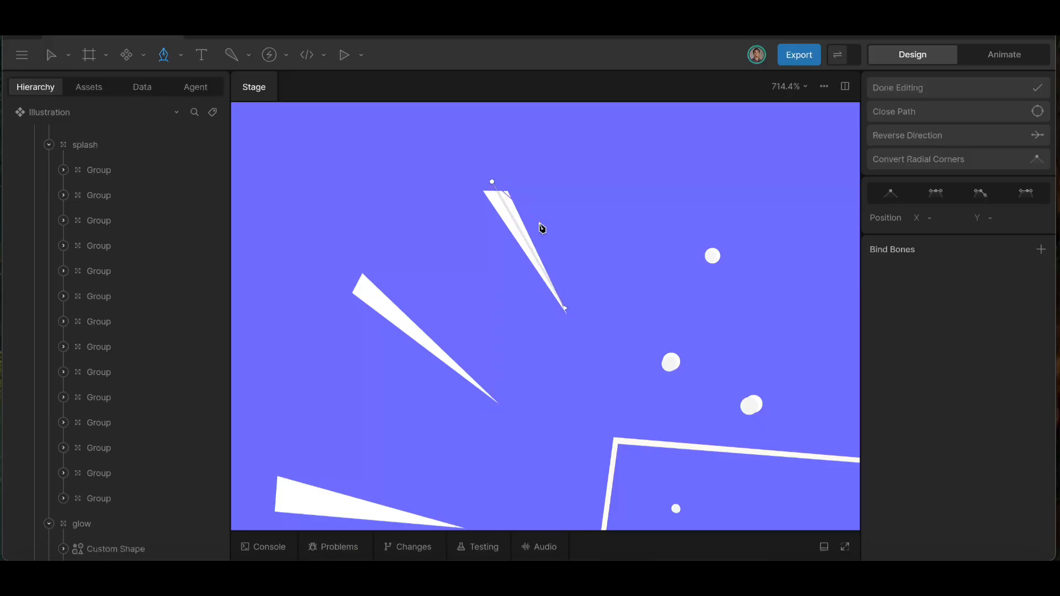
{"action": "left_click", "coordinate": [922, 88]}
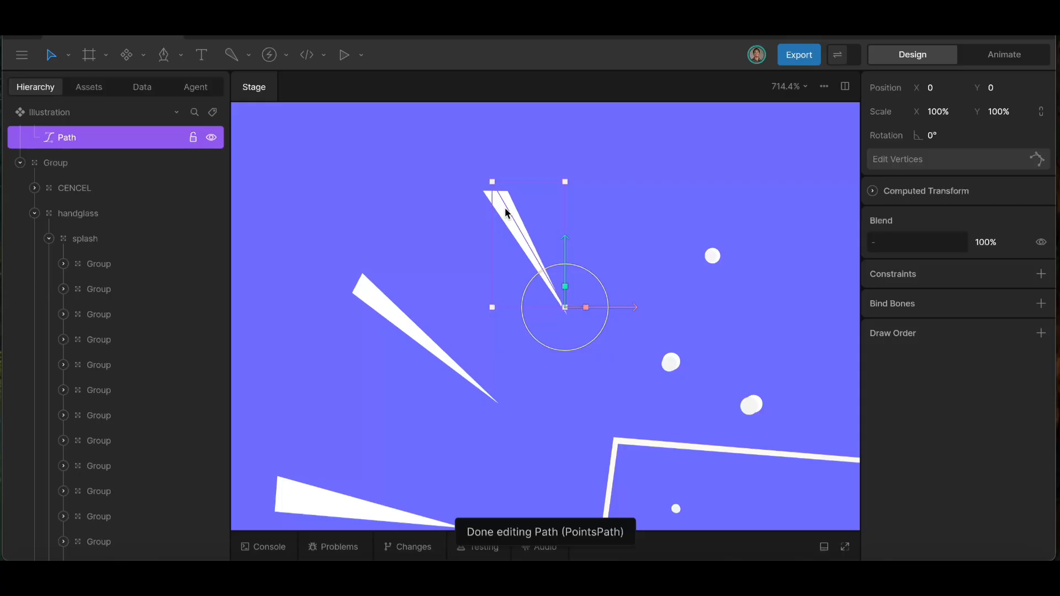
- Replace the new path shape's fill with a white FFFFFF stroke of thickness 8 and move the shape into the glow group below the uppermost ray
{"action": "left_click", "coordinate": [94, 137]}
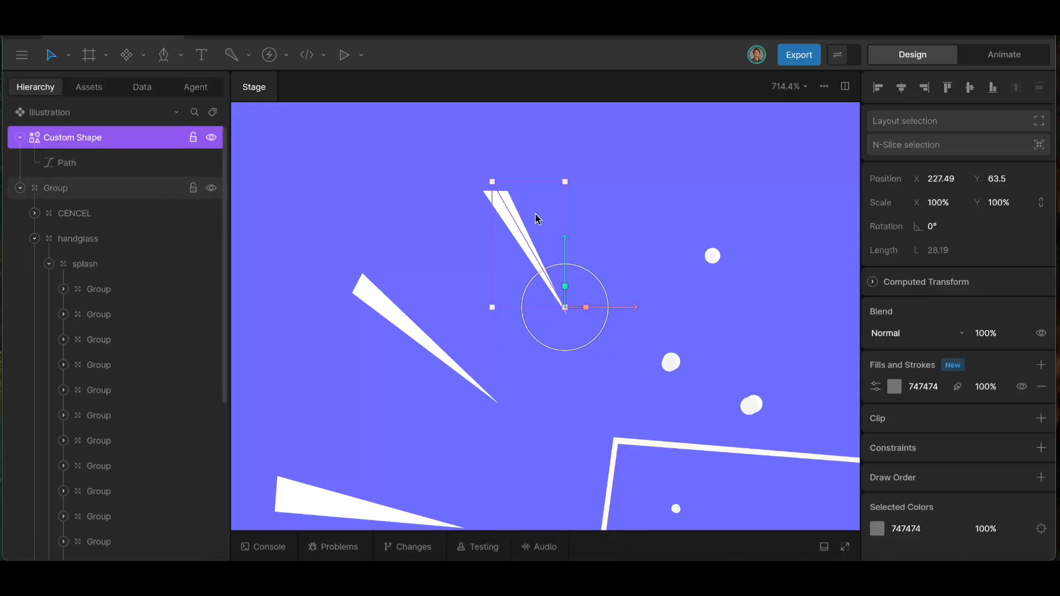
{"action": "left_click", "coordinate": [1041, 386]}
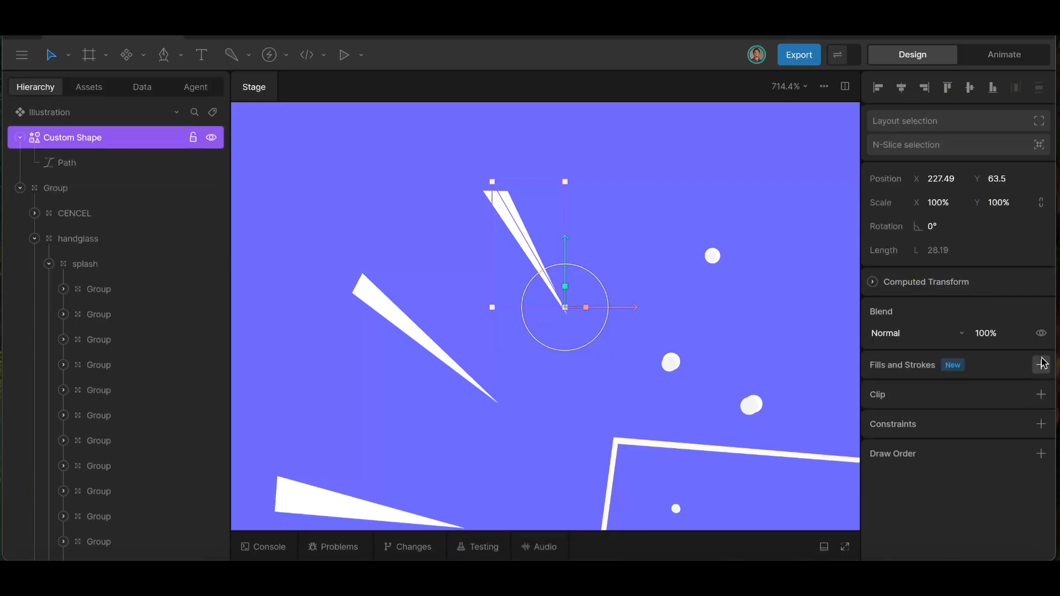
{"action": "left_click", "coordinate": [1041, 365]}
{"action": "left_click", "coordinate": [1014, 422]}
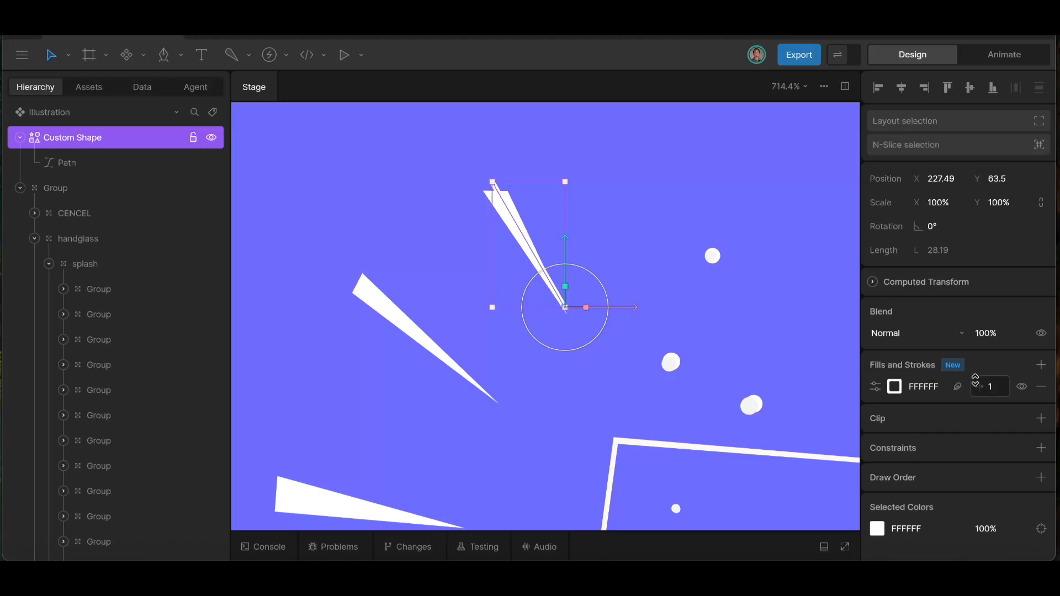
{"action": "left_click", "coordinate": [992, 386]}
{"action": "type", "text": "8"}
{"action": "key", "text": "Return"}
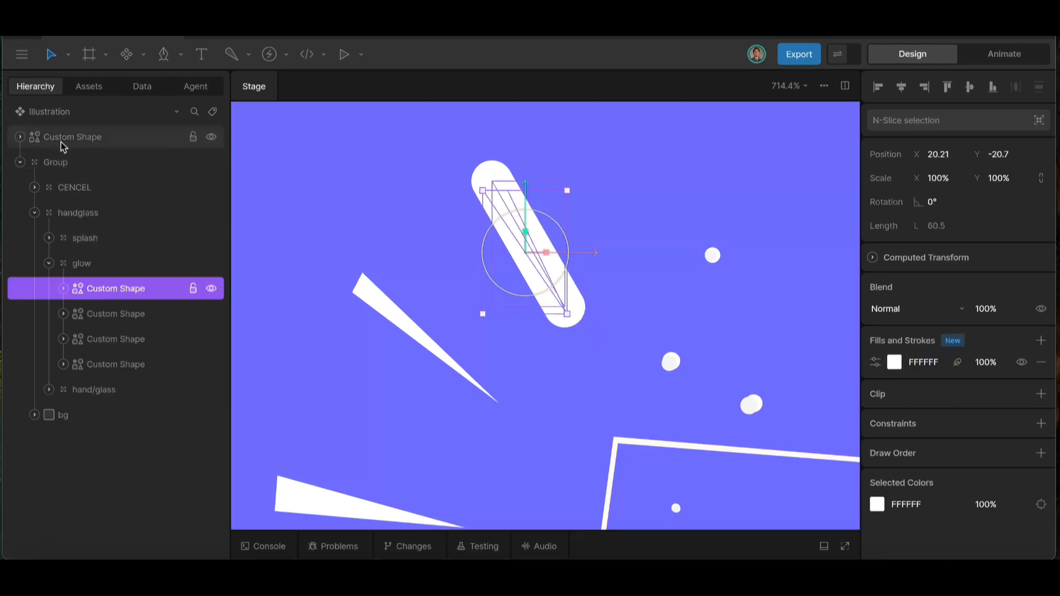
{"action": "left_click", "coordinate": [61, 146]}
{"action": "left_click_drag", "start_coordinate": [76, 144], "coordinate": [111, 299]}
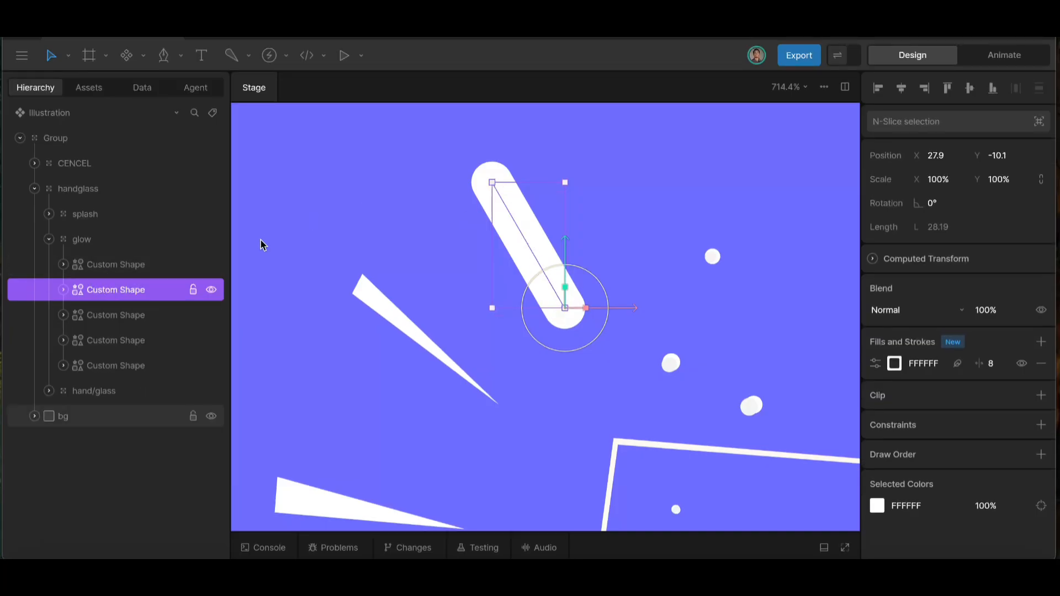
- Clip the stroked line with the uppermost ray's shape and remove the ray's own fill
{"action": "left_click", "coordinate": [130, 267]}
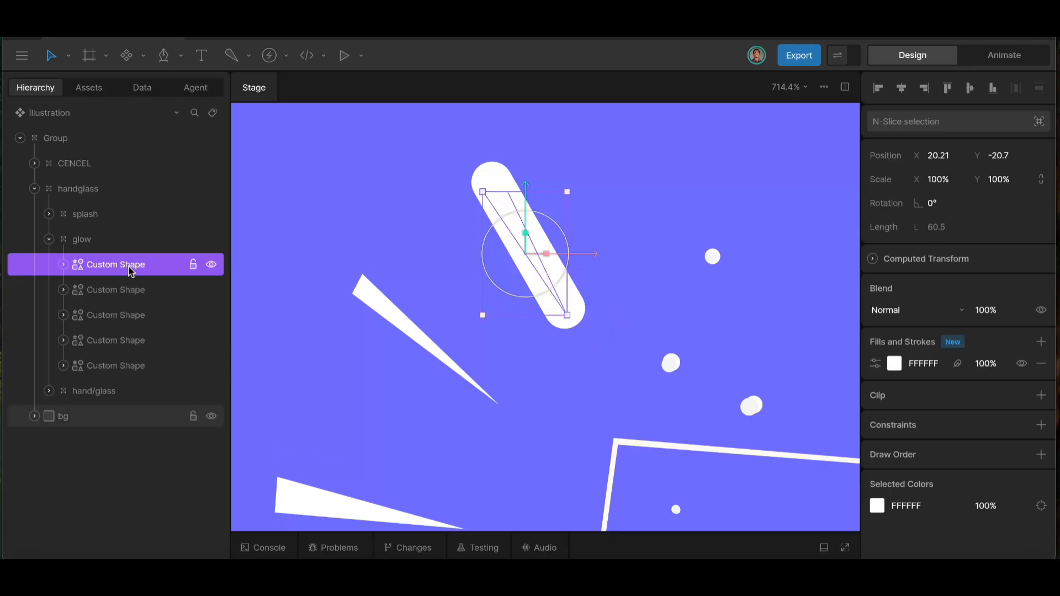
{"action": "left_click", "coordinate": [133, 290]}
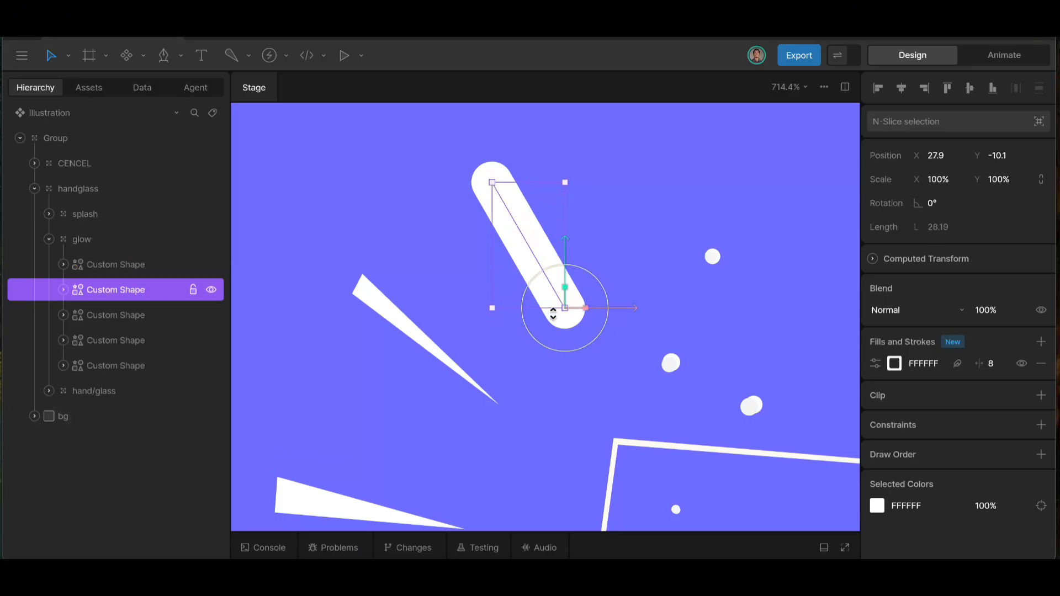
{"action": "left_click", "coordinate": [1041, 396]}
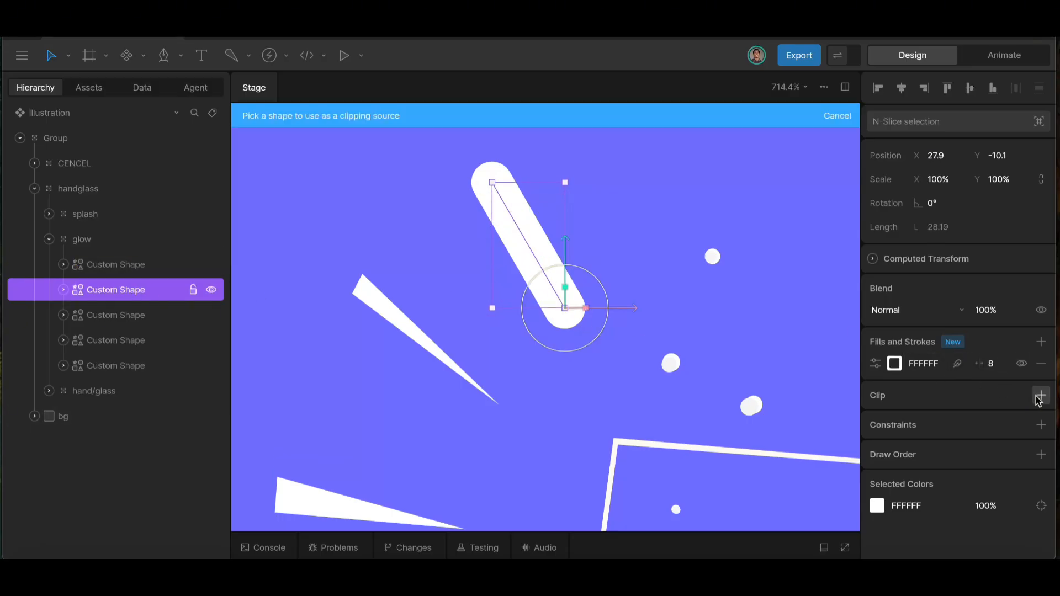
{"action": "left_click", "coordinate": [94, 267]}
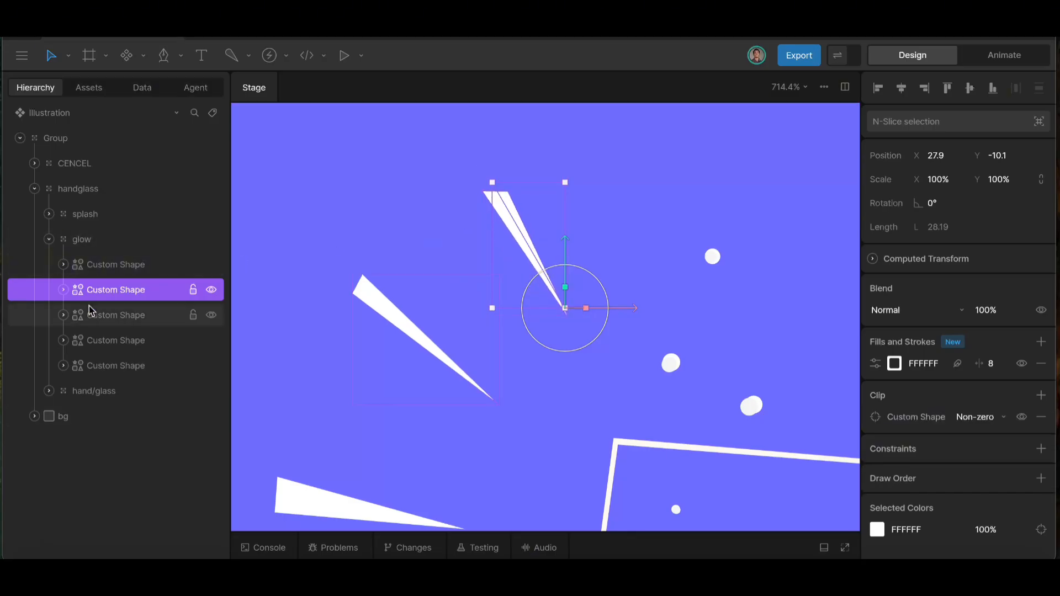
{"action": "left_click", "coordinate": [110, 266]}
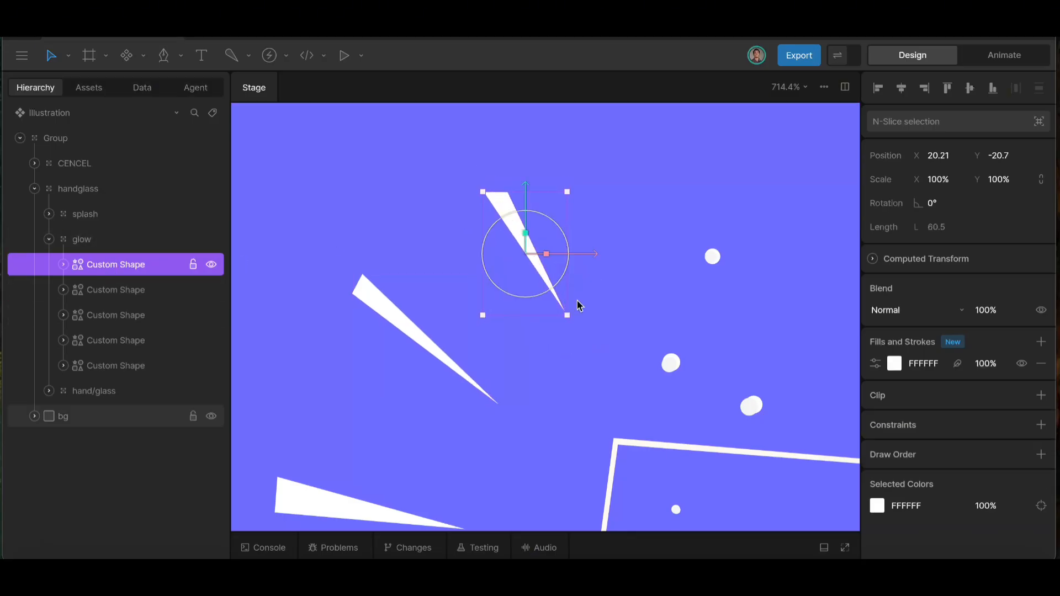
{"action": "left_click", "coordinate": [1041, 363]}
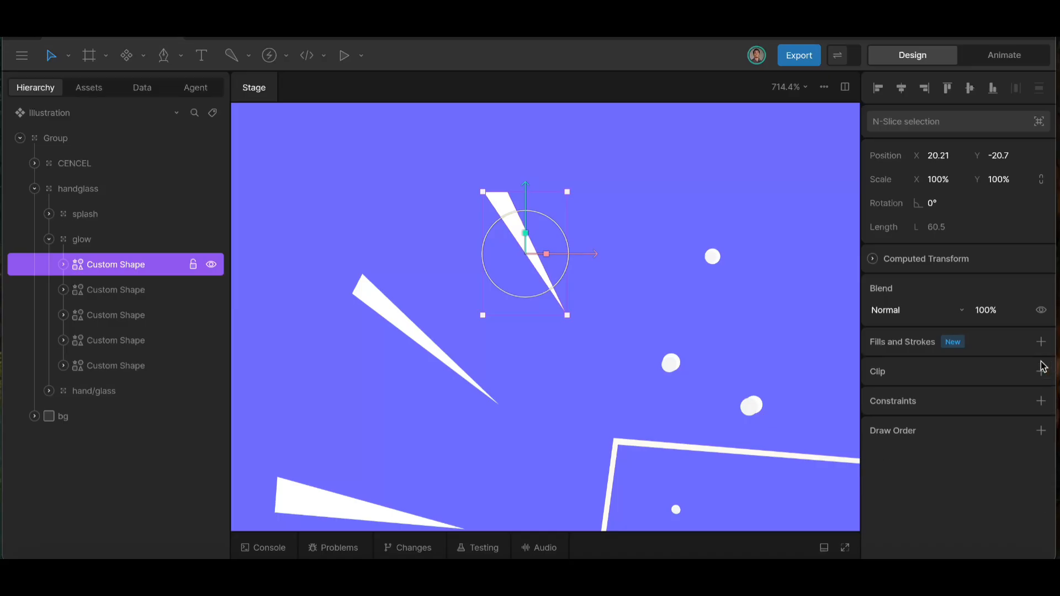
- Add a Trim Effect to the clipped line's stroke and set its start to 100%
{"action": "left_click", "coordinate": [109, 293]}
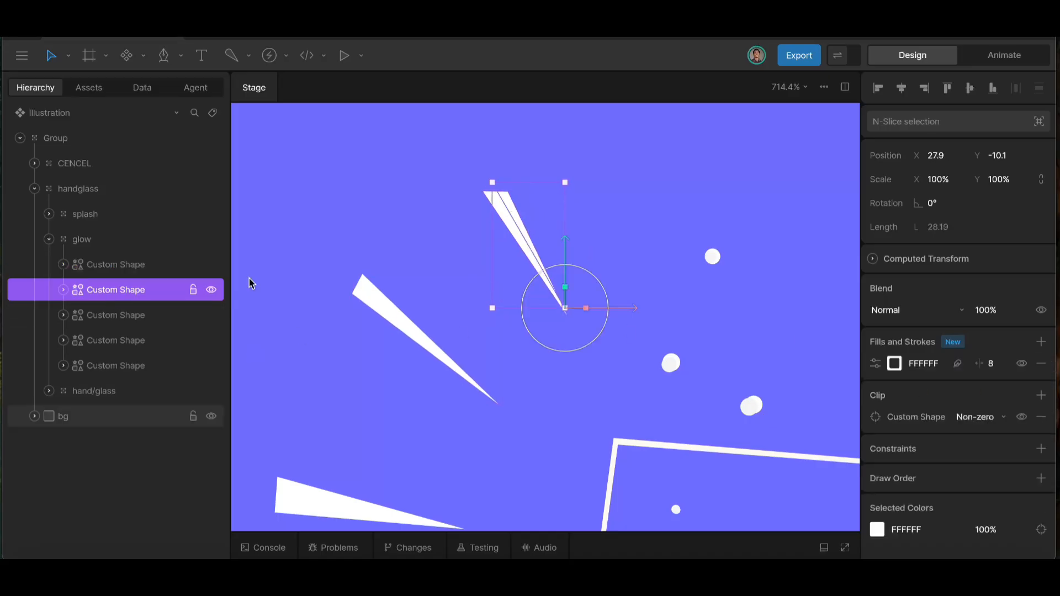
{"action": "left_click", "coordinate": [876, 364]}
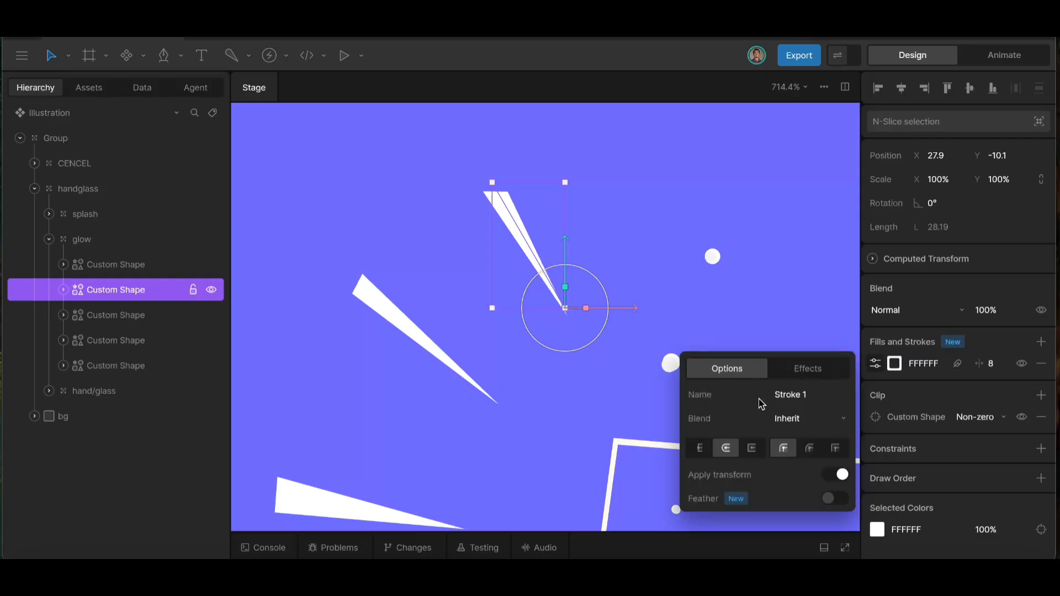
{"action": "left_click", "coordinate": [809, 375]}
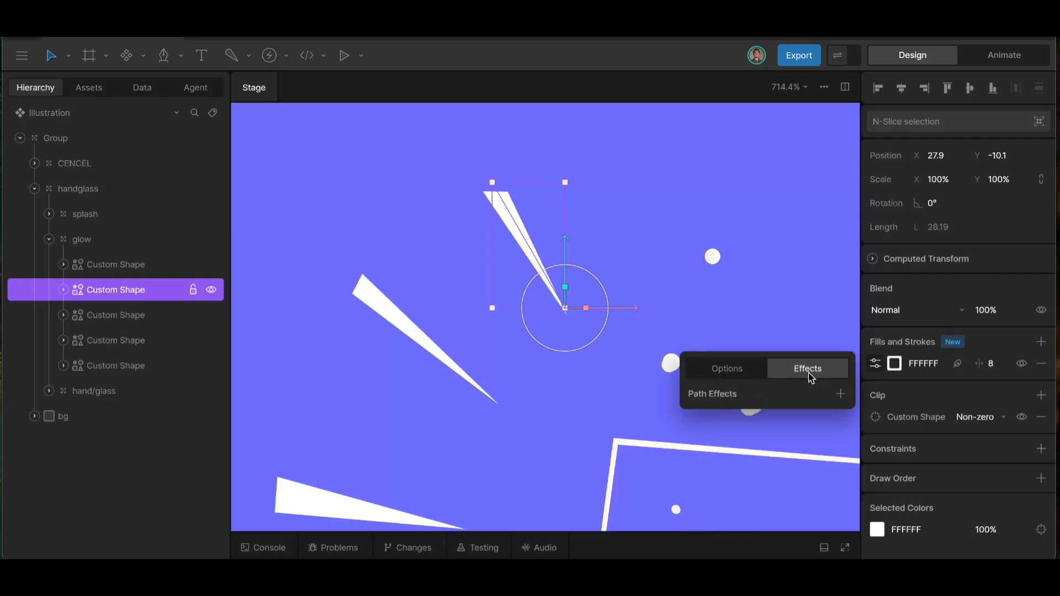
{"action": "left_click", "coordinate": [841, 394]}
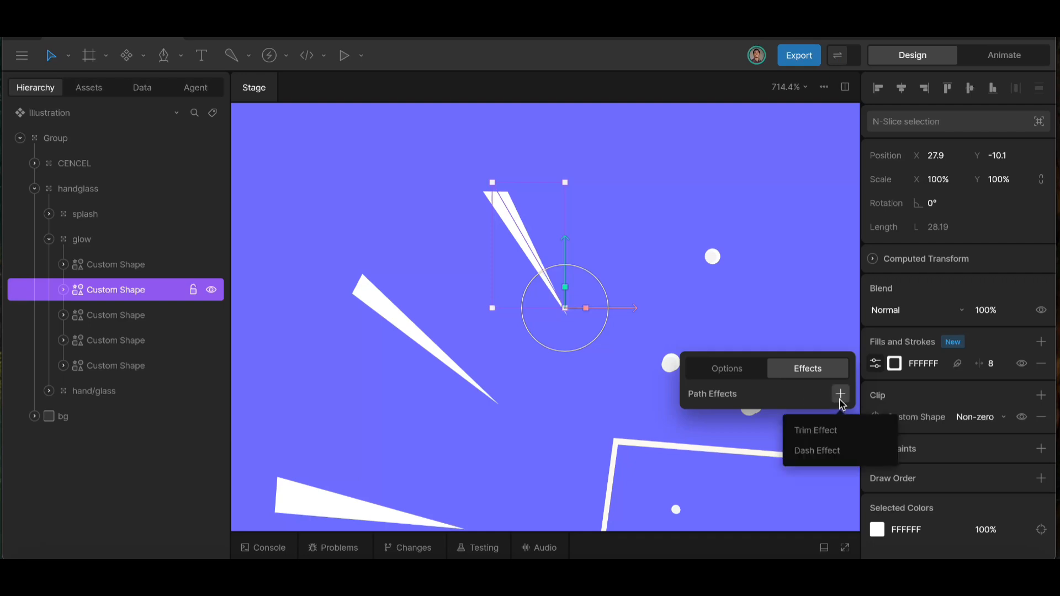
{"action": "left_click", "coordinate": [833, 435]}
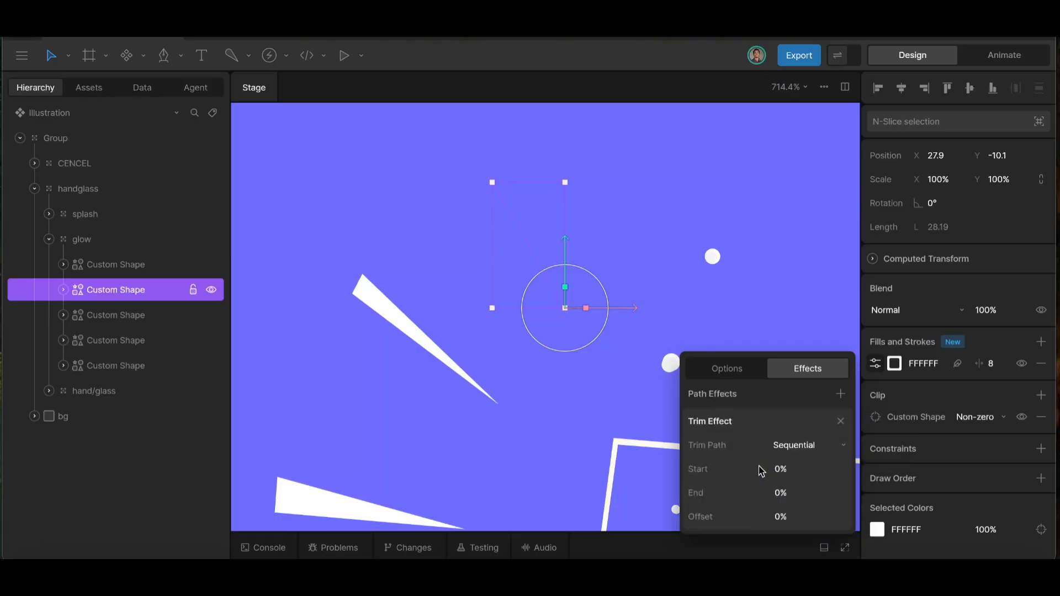
{"action": "mouse_move", "coordinate": [793, 474]}
{"action": "left_mouse_down"}
{"action": "mouse_move", "coordinate": [777, 356]}
{"action": "mouse_move", "coordinate": [786, 491]}
{"action": "mouse_move", "coordinate": [773, 349]}
{"action": "left_mouse_up"}
{"action": "mouse_move", "coordinate": [796, 496]}
{"action": "left_mouse_down"}
{"action": "mouse_move", "coordinate": [770, 336]}
{"action": "mouse_move", "coordinate": [792, 547]}
{"action": "left_mouse_up"}
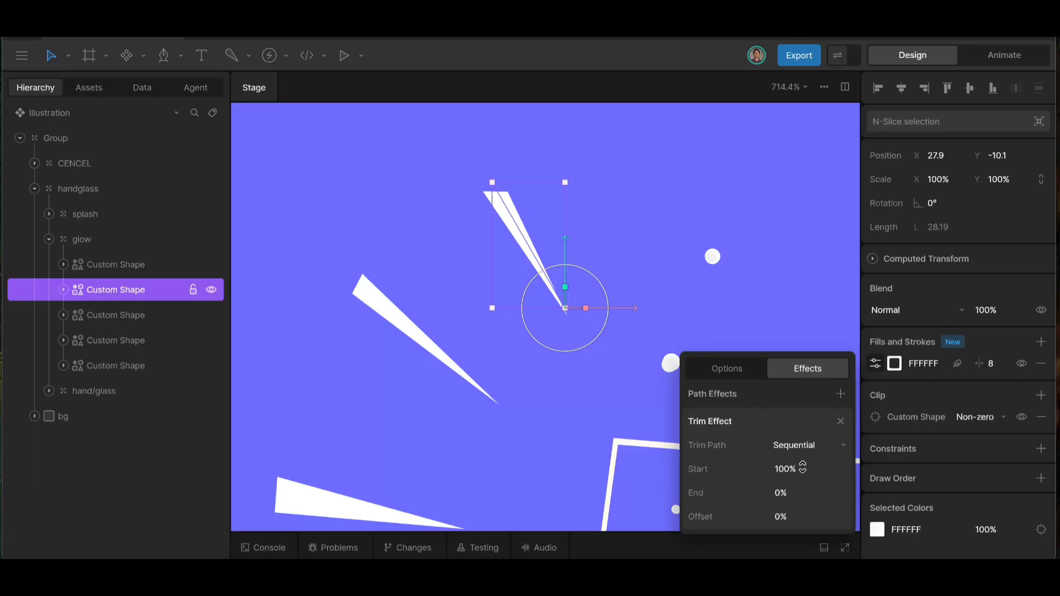
- Set the Trim Effect's start to 0% on the uppermost clipped line's stroke
{"action": "left_click_drag", "start_coordinate": [803, 468], "coordinate": [798, 543]}
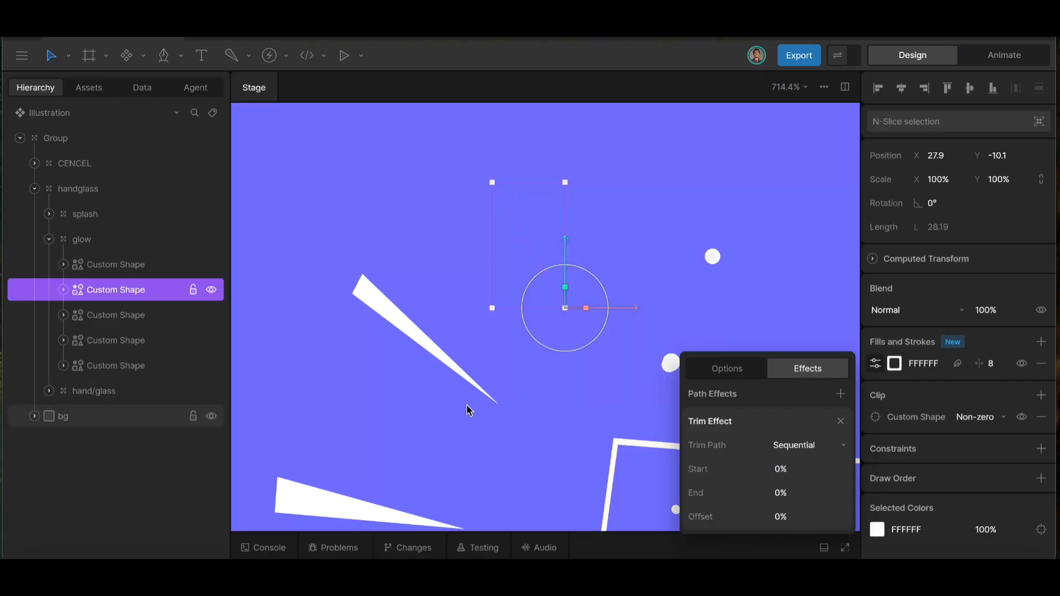
{"action": "left_click", "coordinate": [804, 331]}
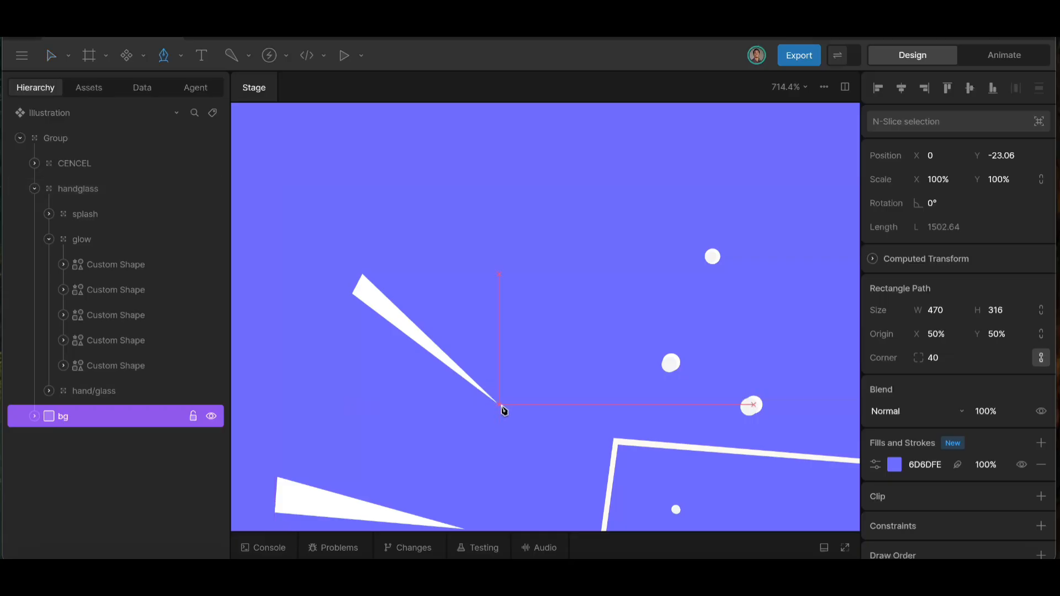
- Draw a straight open Pen path about 39 units long through the second ray, from its pointed tip past its wide end
{"action": "left_click", "coordinate": [501, 405]}
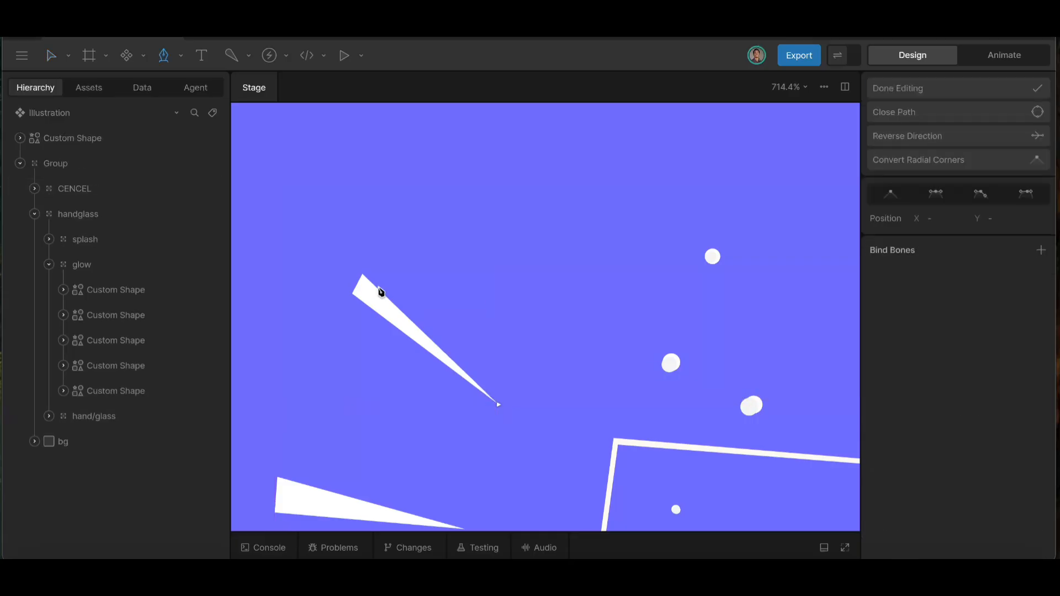
{"action": "left_click", "coordinate": [344, 273]}
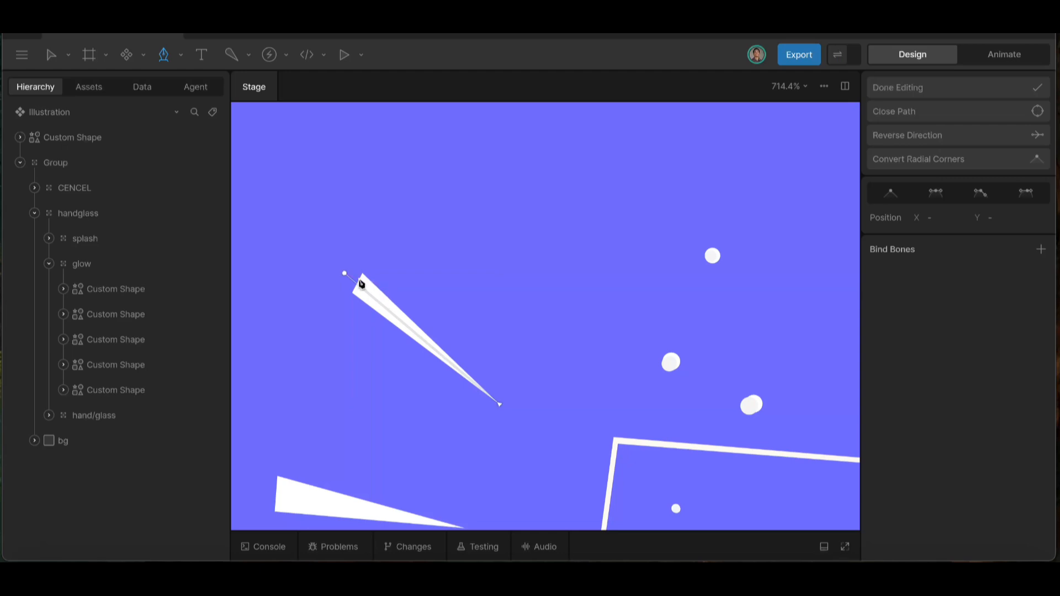
{"action": "key", "text": "Escape"}
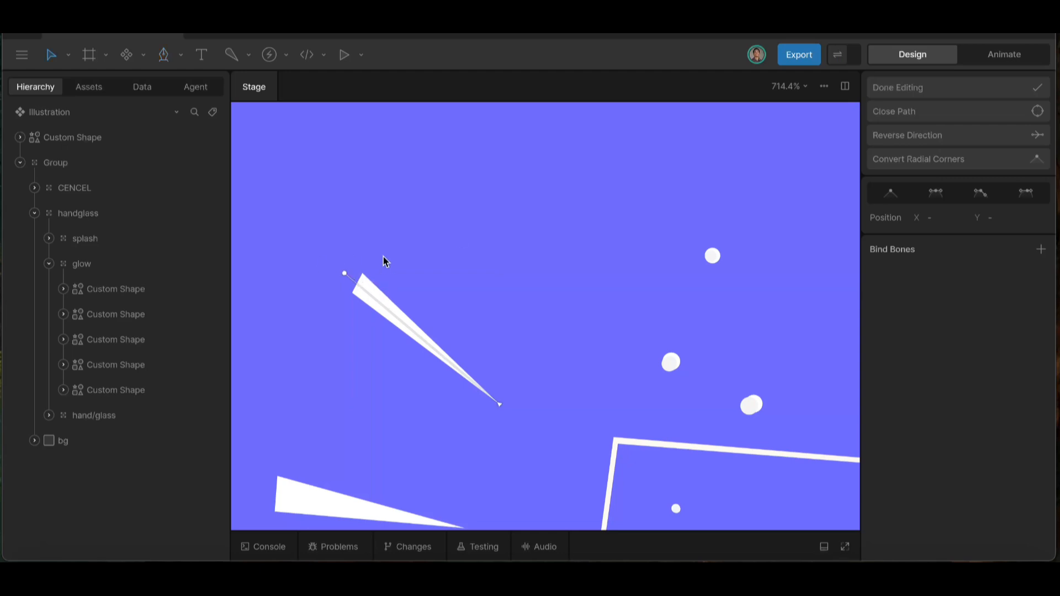
{"action": "left_click", "coordinate": [886, 92]}
- Replace the second path shape's fill with a white FFFFFF stroke of thickness 8 and move the shape into the glow group below its ray
{"action": "left_click", "coordinate": [58, 139]}
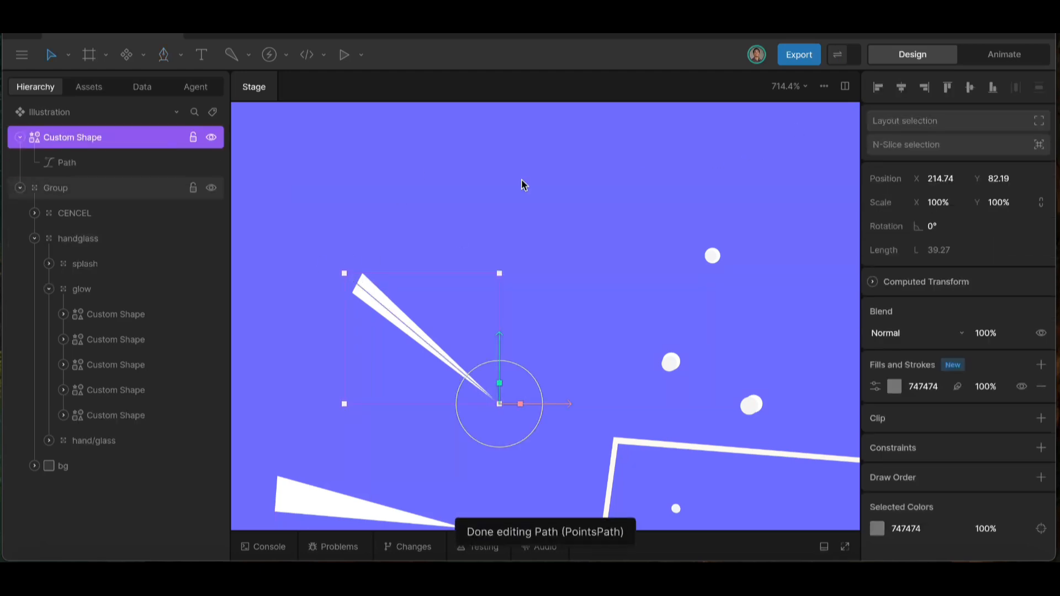
{"action": "left_click", "coordinate": [1042, 387]}
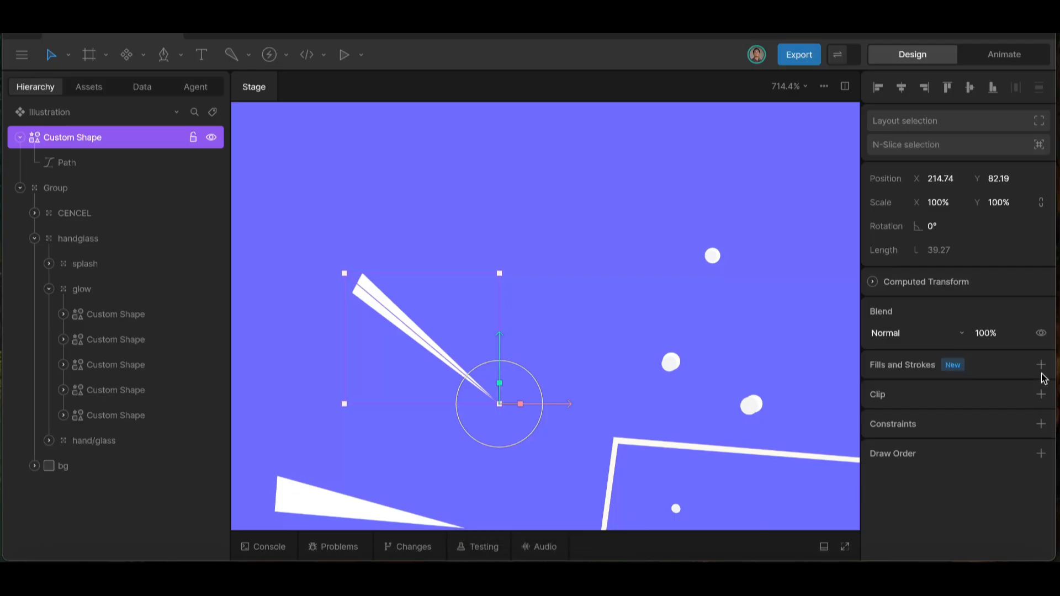
{"action": "left_click", "coordinate": [1040, 367]}
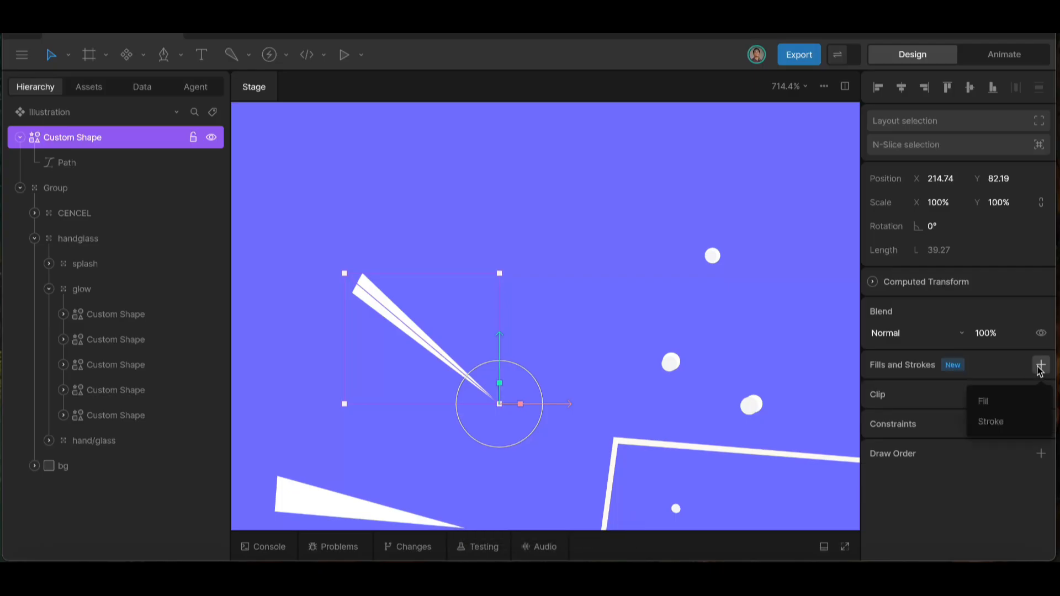
{"action": "left_click", "coordinate": [990, 418]}
{"action": "left_click", "coordinate": [998, 386]}
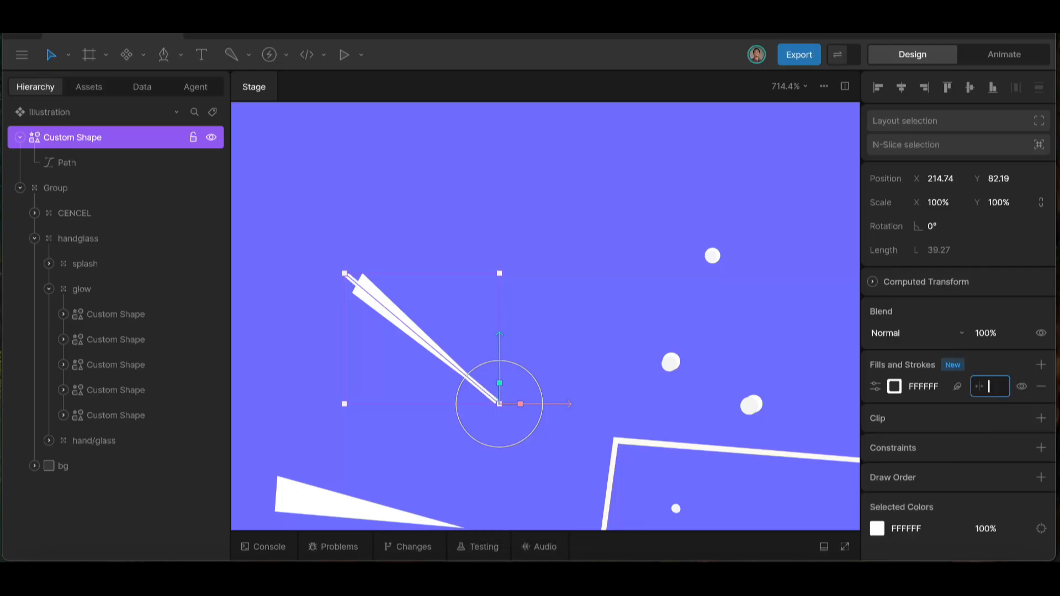
{"action": "key", "text": "Return"}
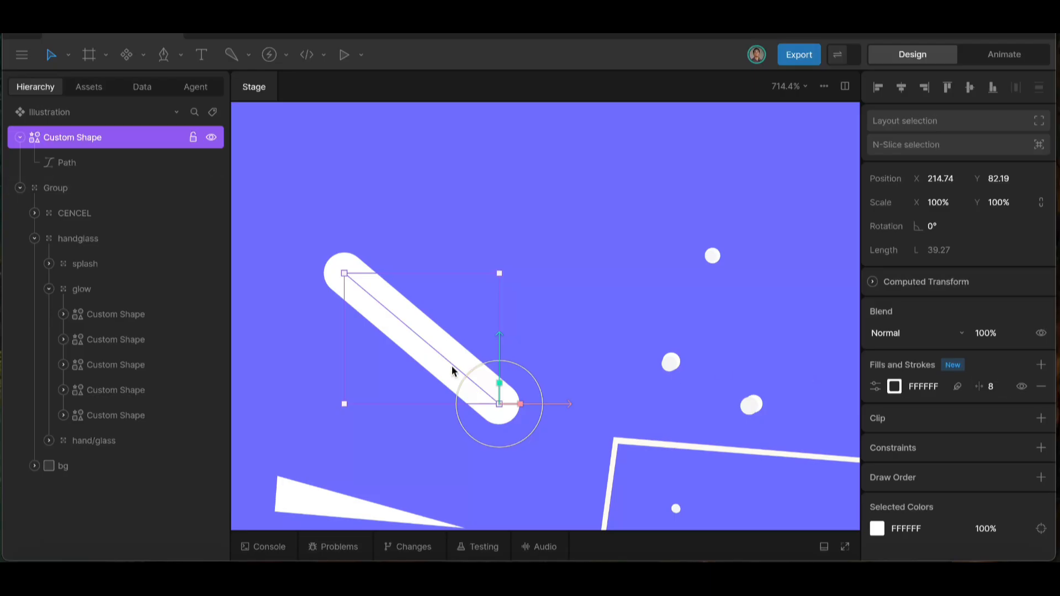
{"action": "left_click", "coordinate": [20, 138]}
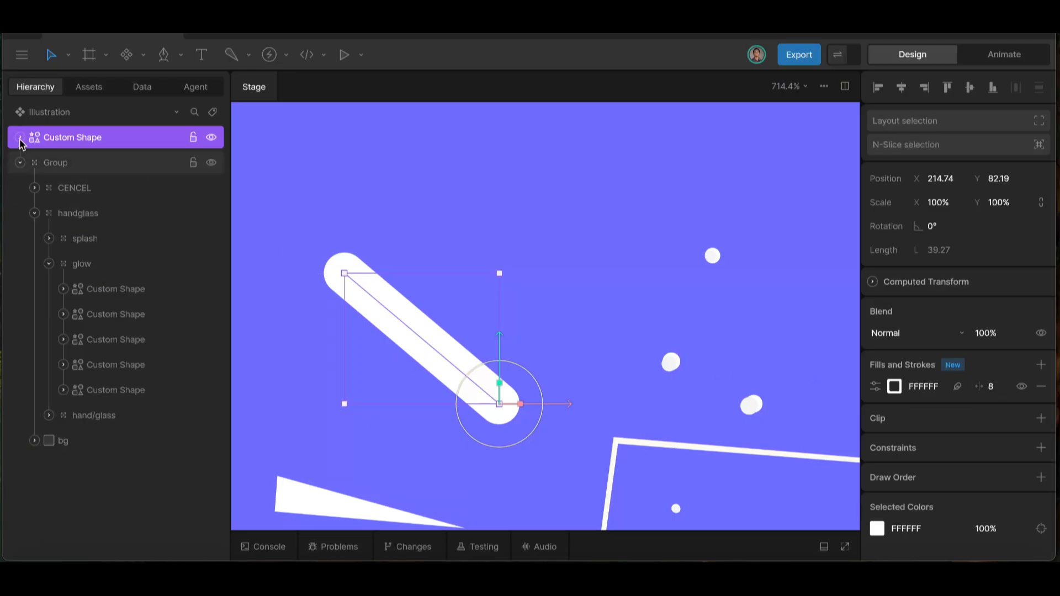
{"action": "left_click_drag", "start_coordinate": [80, 143], "coordinate": [84, 355]}
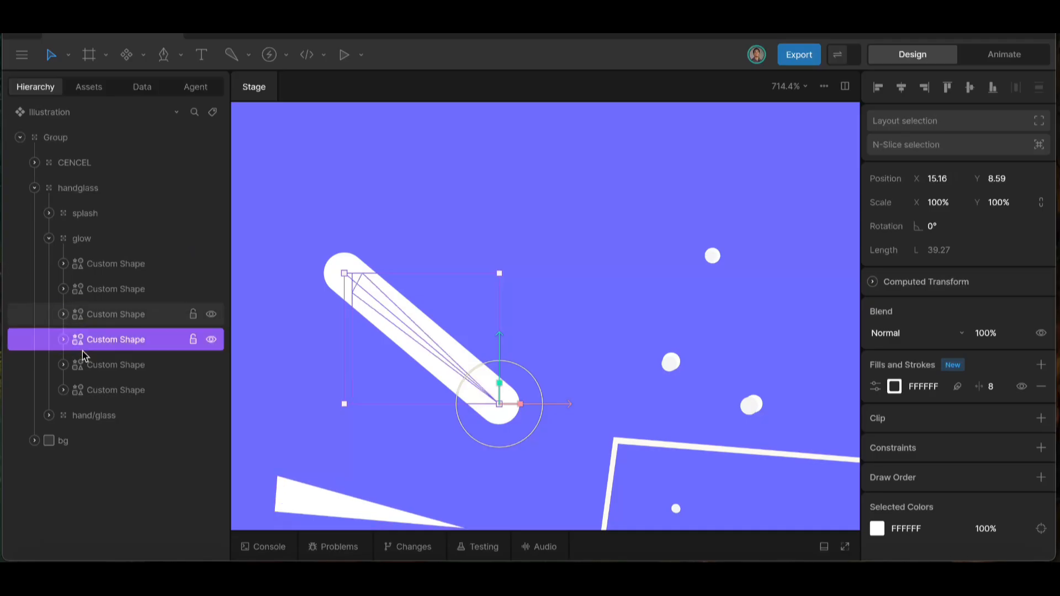
- Remove the second ray's own fill and clip the new stroked line with that ray's shape
{"action": "left_click", "coordinate": [94, 324]}
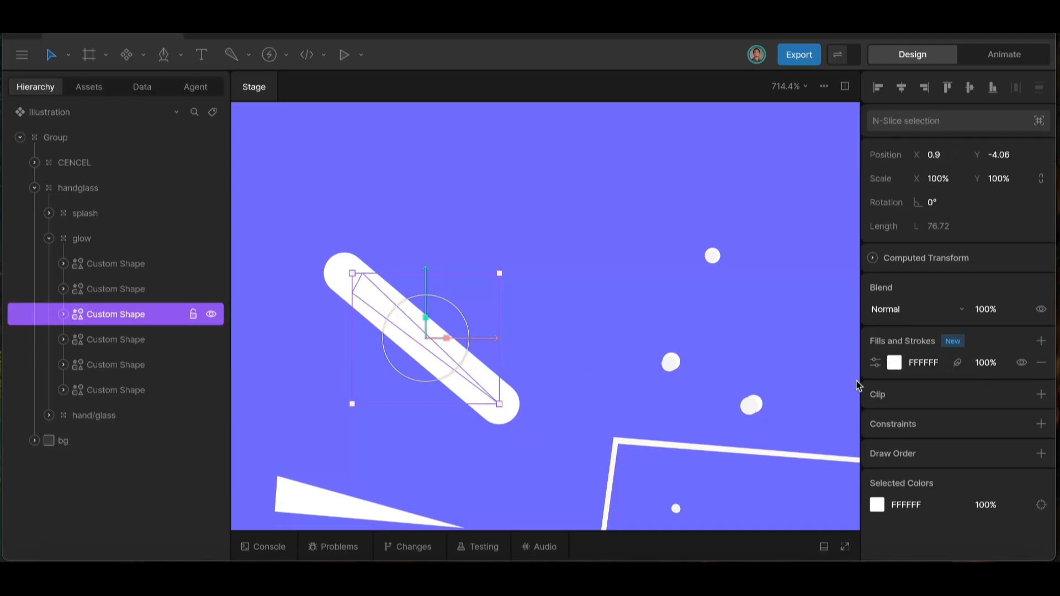
{"action": "left_click", "coordinate": [1041, 363]}
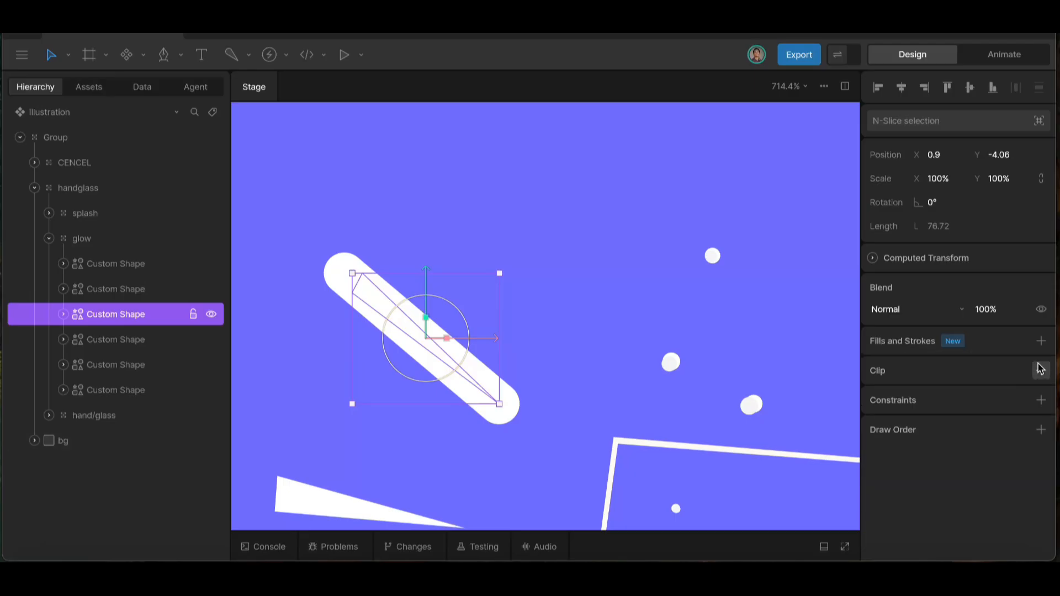
{"action": "left_click", "coordinate": [90, 340]}
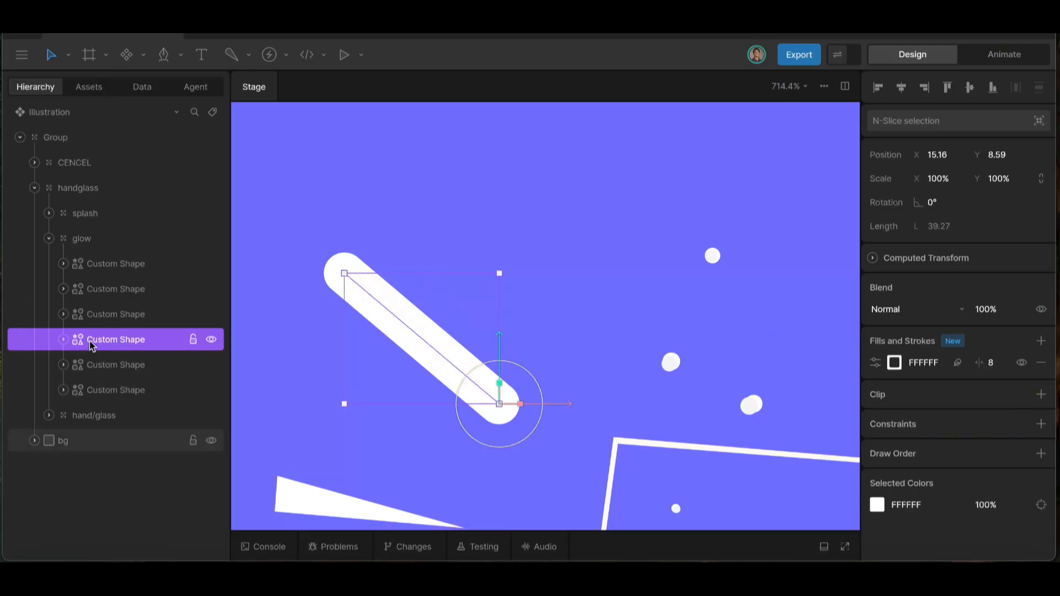
{"action": "left_click", "coordinate": [1040, 394]}
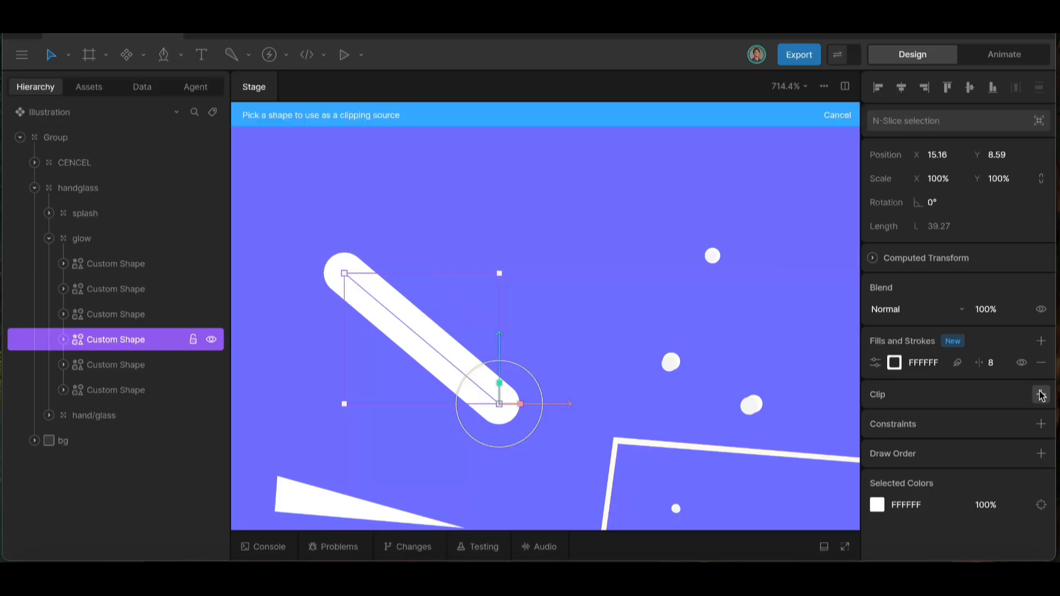
{"action": "left_click", "coordinate": [130, 315]}
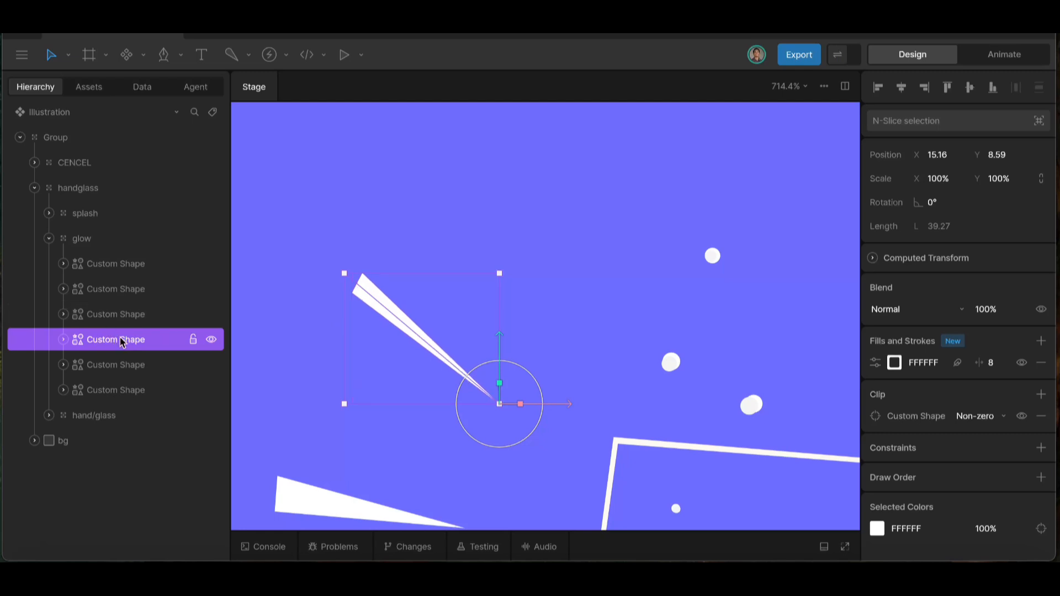
- Add a Sequential Trim Effect with start and end at 0% to the second clipped line's stroke
{"action": "left_click", "coordinate": [876, 363]}
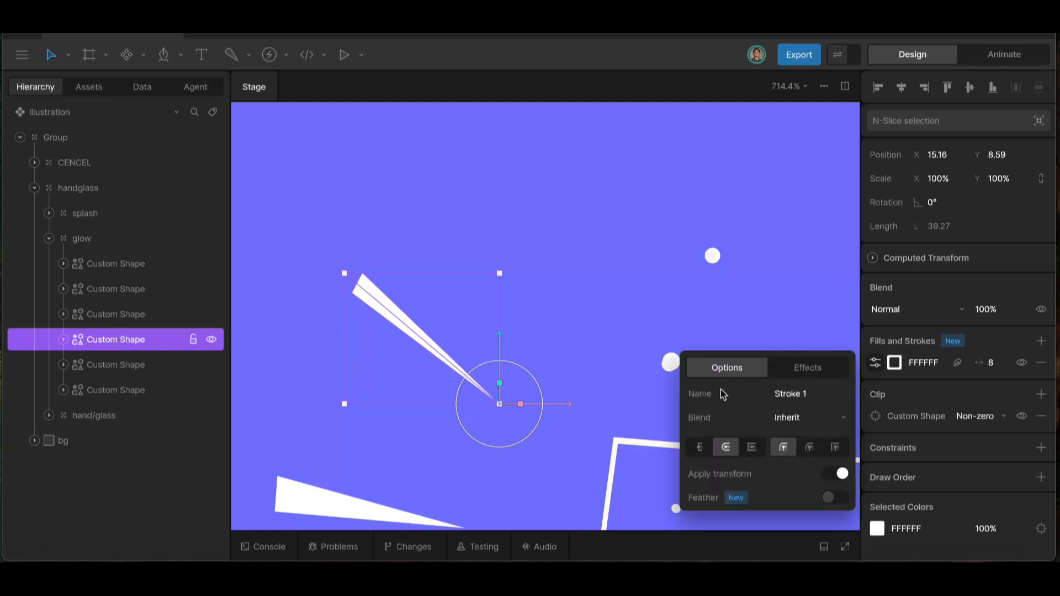
{"action": "left_click", "coordinate": [804, 372]}
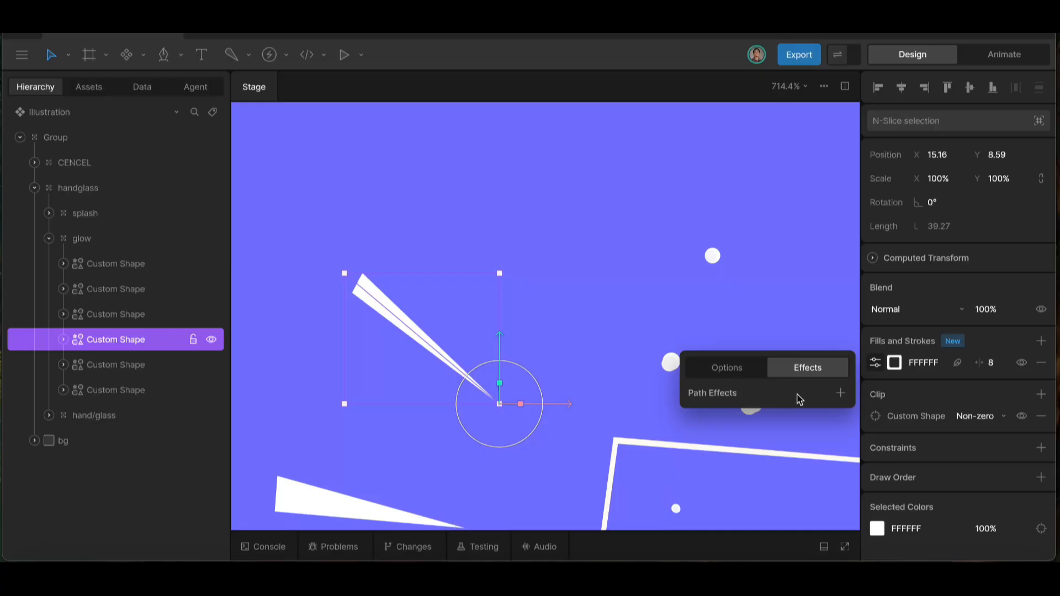
{"action": "left_click", "coordinate": [840, 393]}
{"action": "left_click", "coordinate": [829, 432]}
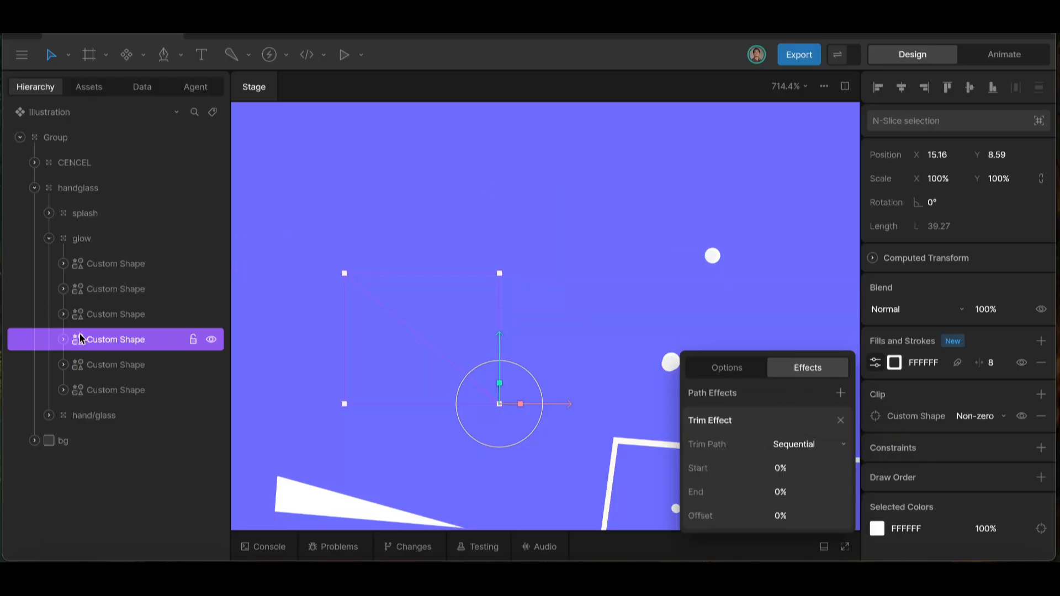
{"action": "scroll", "coordinate": [365, 450], "scroll_direction": "down", "scroll_amount": 4}
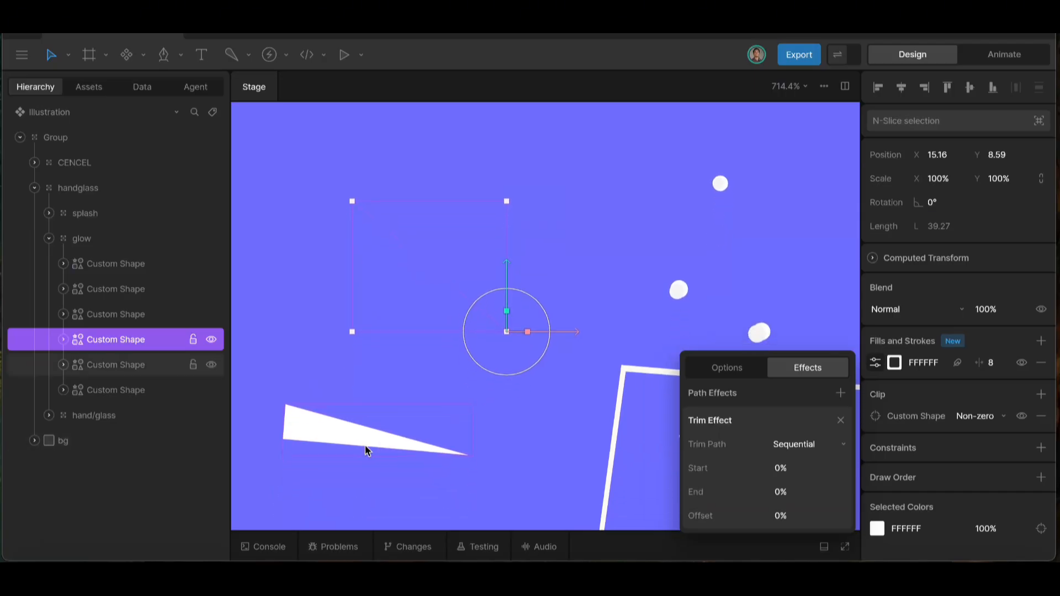
{"action": "left_click", "coordinate": [468, 430]}
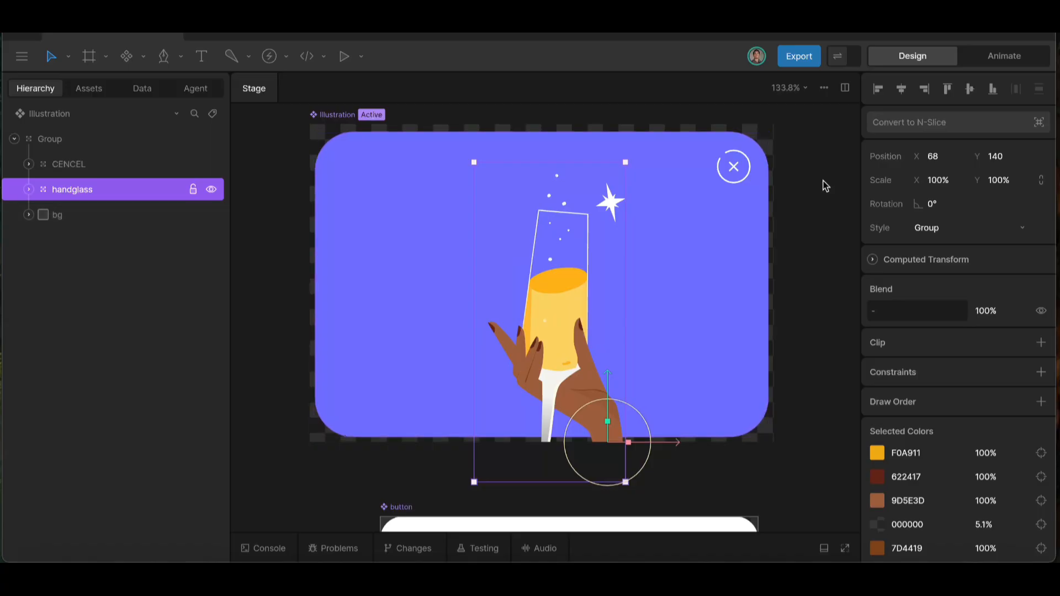
- Set the feedback animation's duration to 00:03:00 in Animate mode, enable its work area and return the playhead to 00:00:00
{"action": "left_click", "coordinate": [990, 57]}
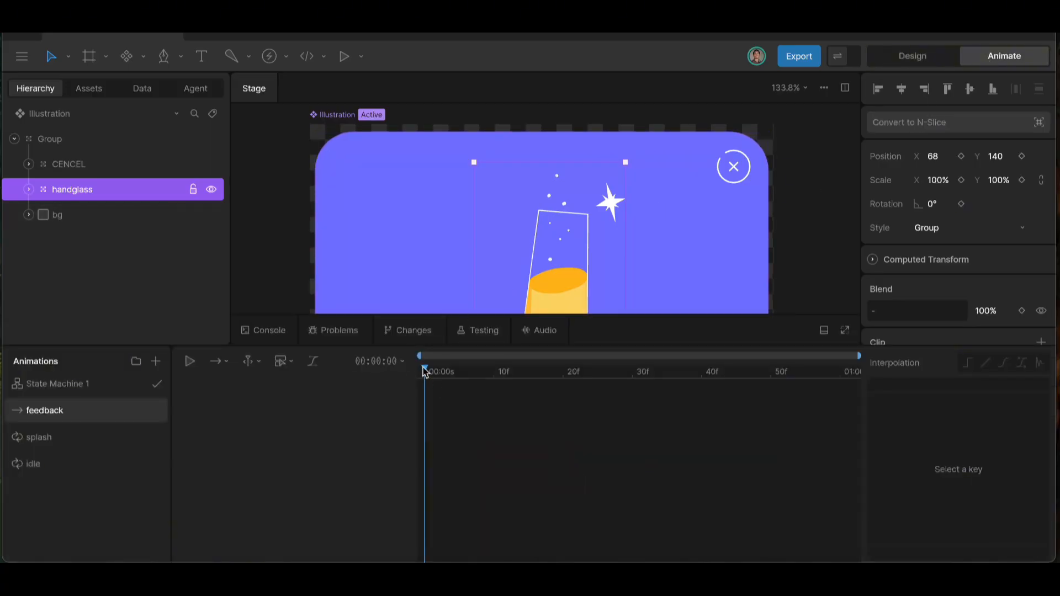
{"action": "scroll", "coordinate": [447, 243], "scroll_direction": "down", "scroll_amount": 5}
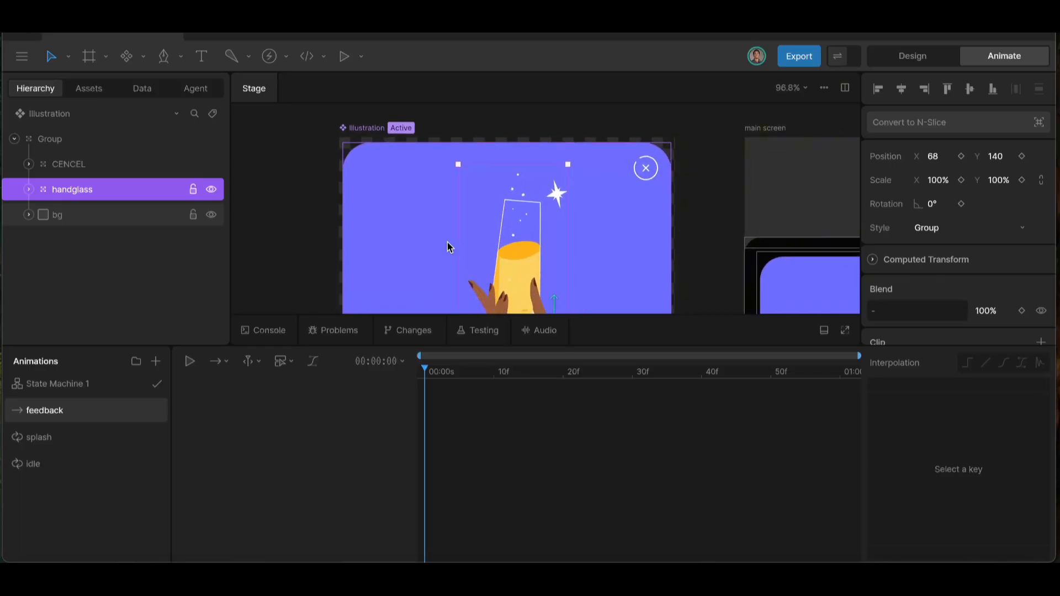
{"action": "scroll", "coordinate": [449, 245], "scroll_direction": "down", "scroll_amount": 2}
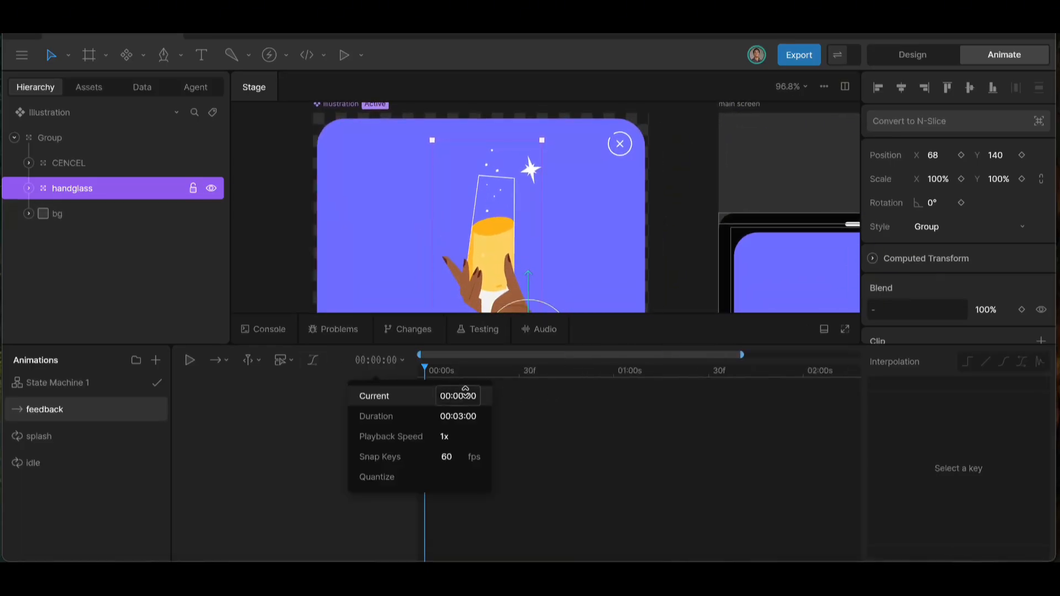
{"action": "left_click", "coordinate": [559, 373]}
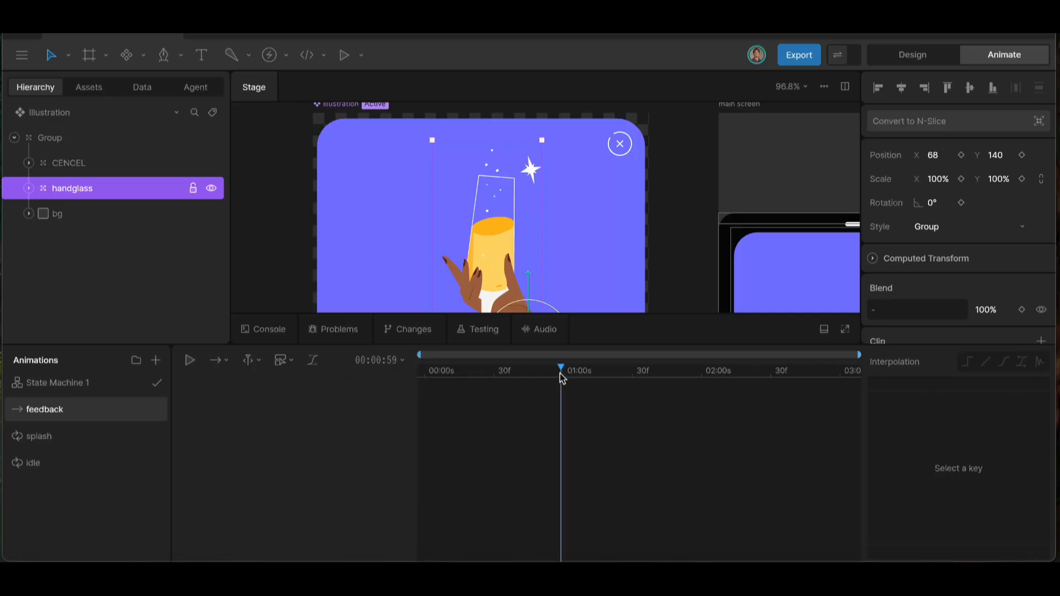
{"action": "left_click", "coordinate": [231, 361]}
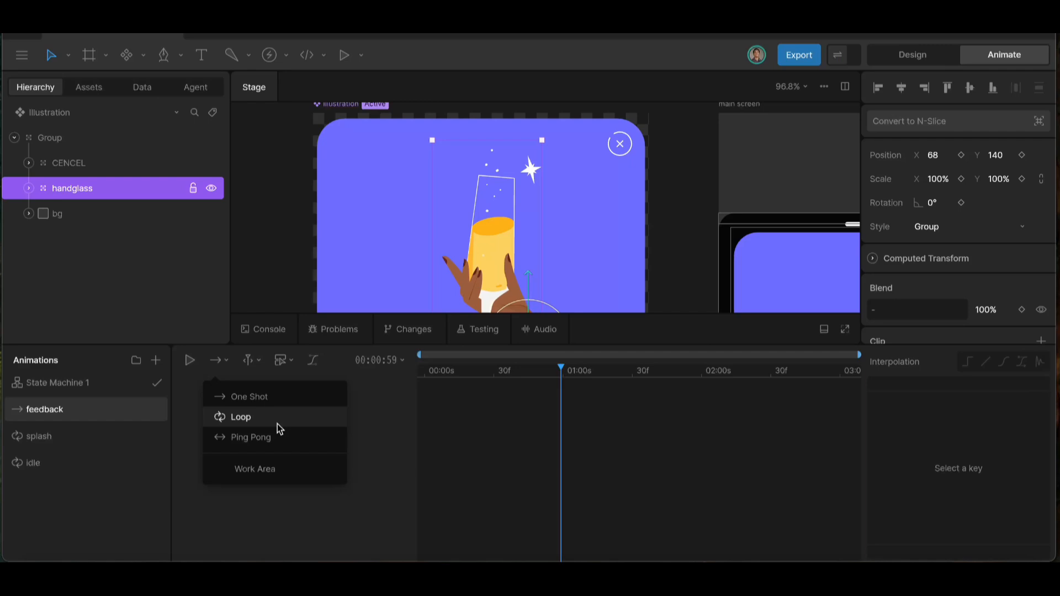
{"action": "left_click", "coordinate": [282, 469]}
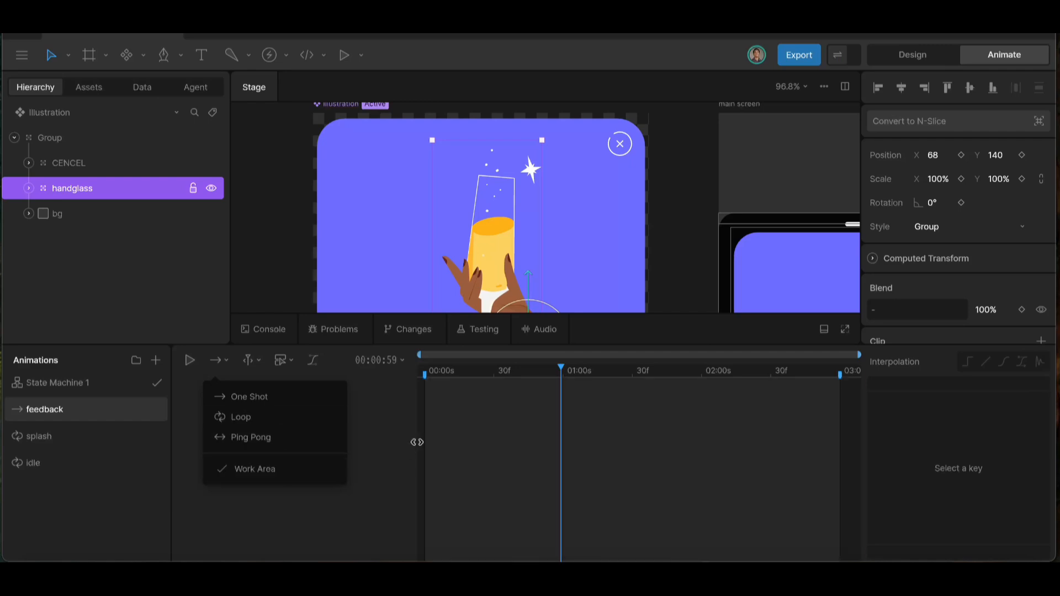
{"action": "left_click_drag", "start_coordinate": [566, 374], "coordinate": [410, 376]}
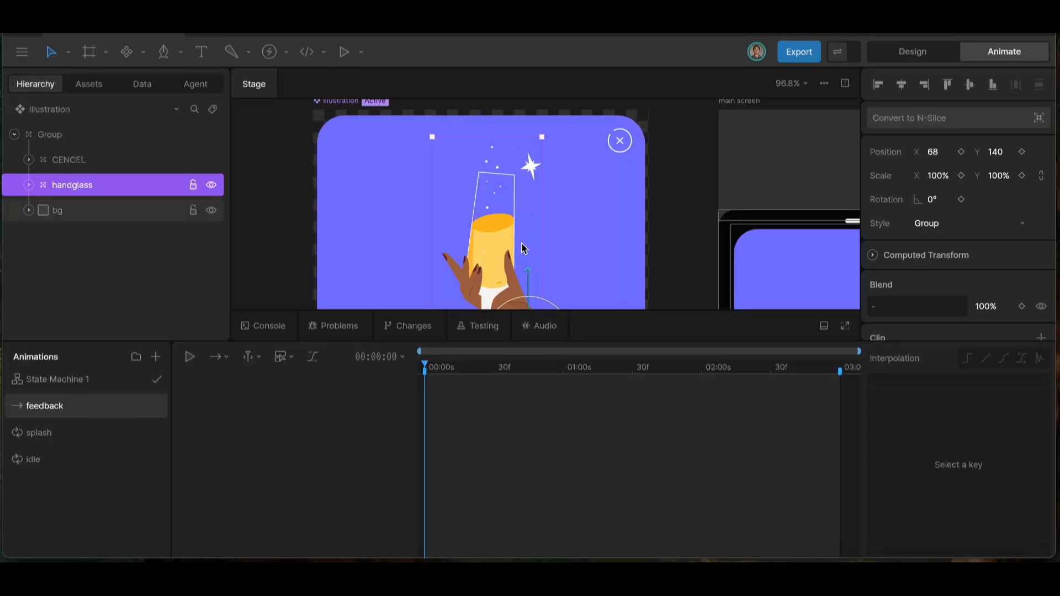
- Key the handglass group's rotation at 0° on 00:00:00, about -7.9° on 00:00:30 and 3° on 00:01:00
{"action": "scroll", "coordinate": [524, 242], "scroll_direction": "down", "scroll_amount": 4}
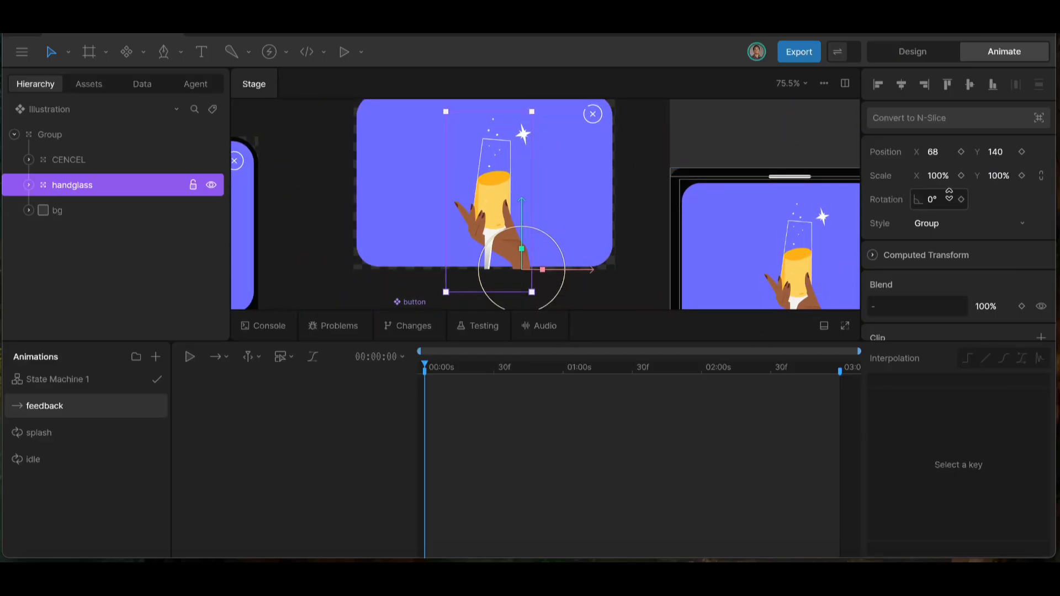
{"action": "left_click", "coordinate": [961, 199]}
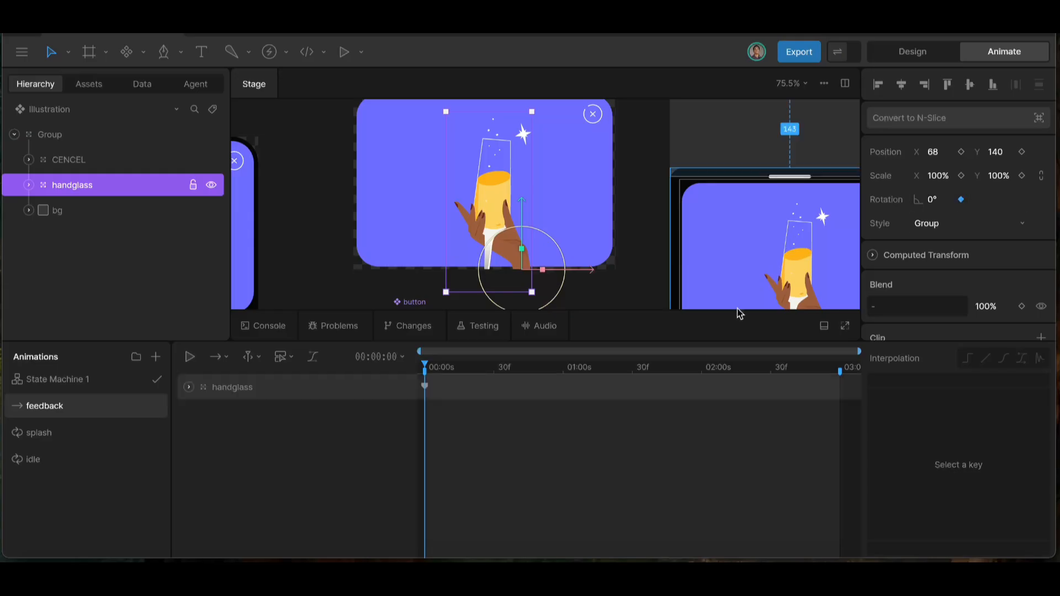
{"action": "left_click", "coordinate": [494, 368]}
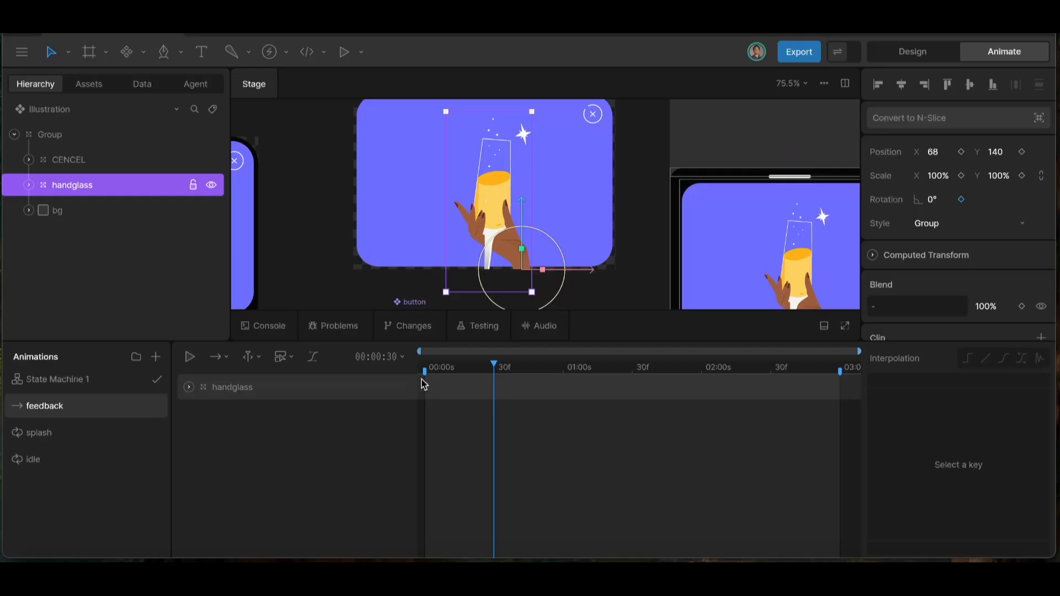
{"action": "left_click_drag", "start_coordinate": [556, 247], "coordinate": [544, 245]}
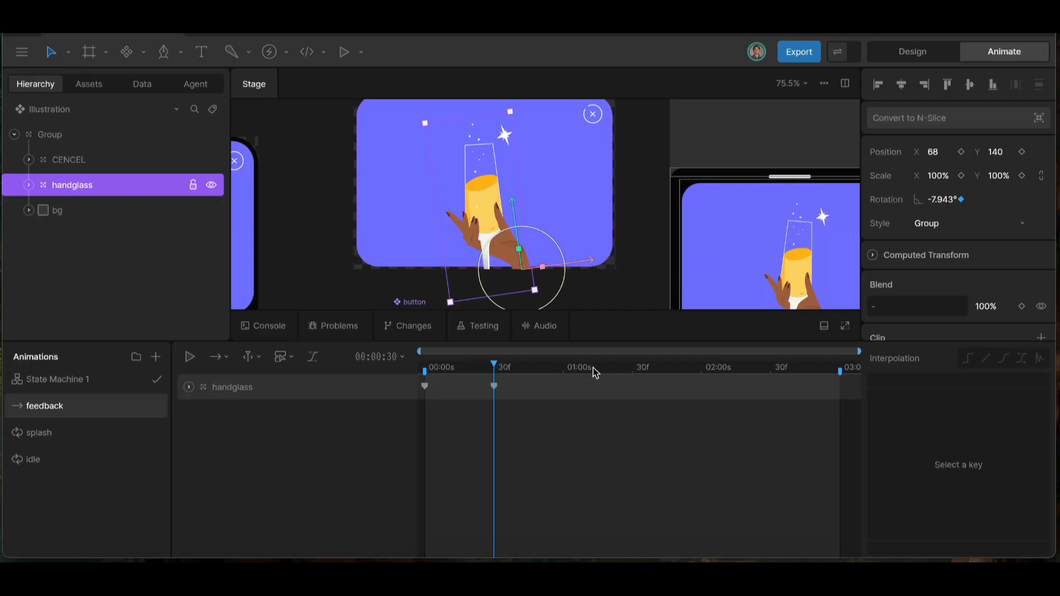
{"action": "left_click", "coordinate": [564, 370]}
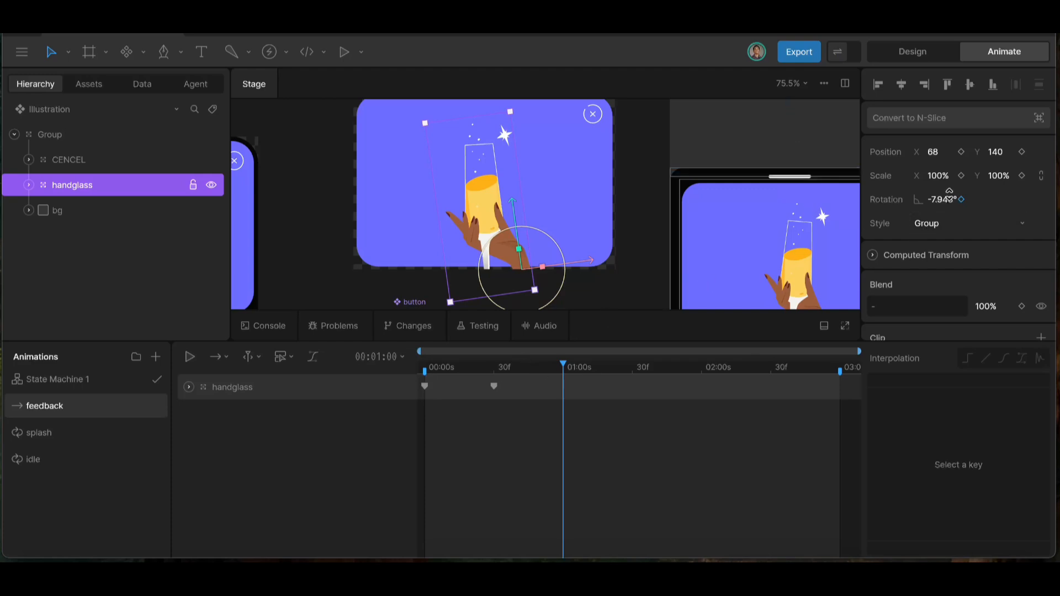
{"action": "left_click_drag", "start_coordinate": [949, 194], "coordinate": [955, 187]}
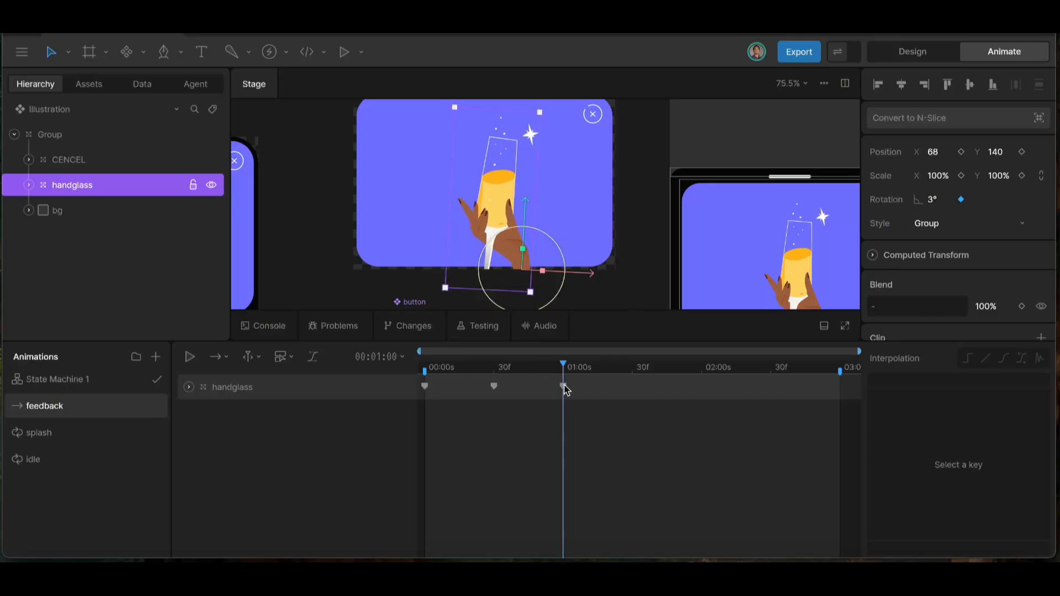
- End the feedback work area at 00:01:00, apply the ease-in-out curve to all three handglass rotation keys and preview the swing
{"action": "left_click", "coordinate": [563, 386]}
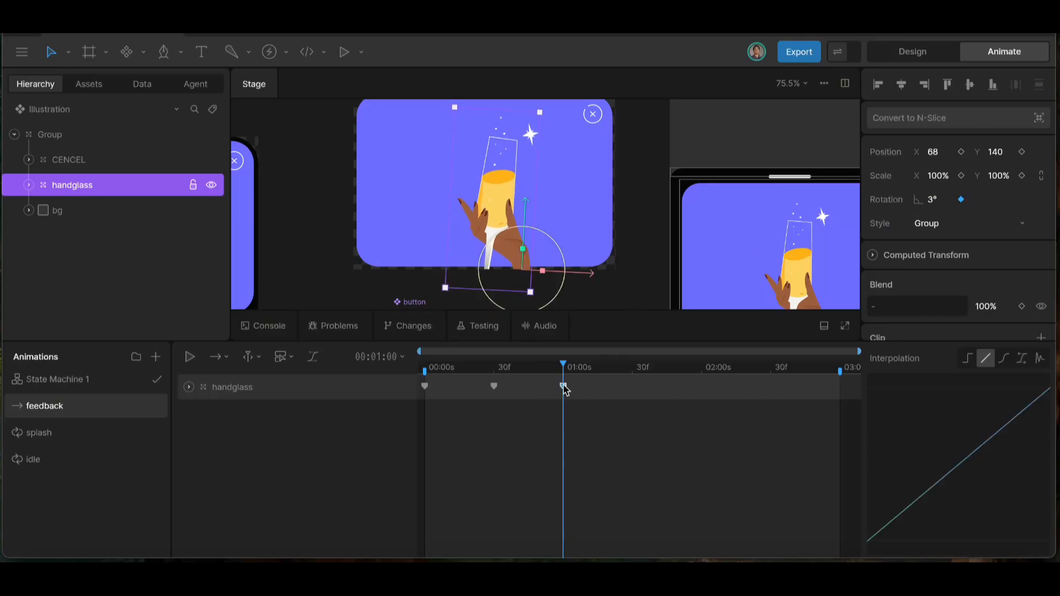
{"action": "left_click", "coordinate": [426, 365]}
{"action": "left_click_drag", "start_coordinate": [429, 368], "coordinate": [424, 367]}
{"action": "left_click", "coordinate": [425, 386]}
{"action": "key", "text": "r"}
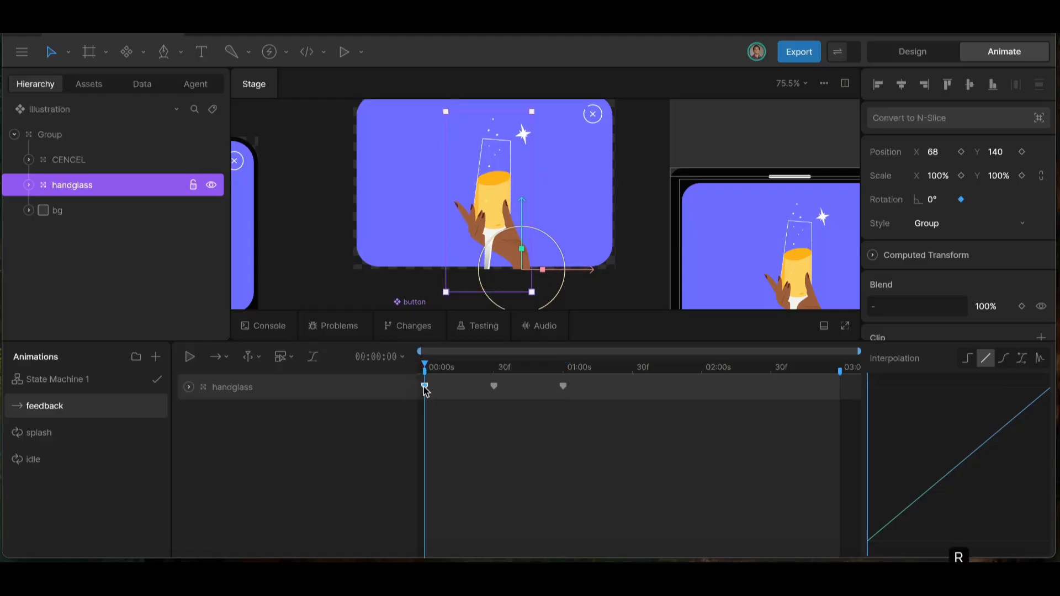
{"action": "key", "text": "Escape"}
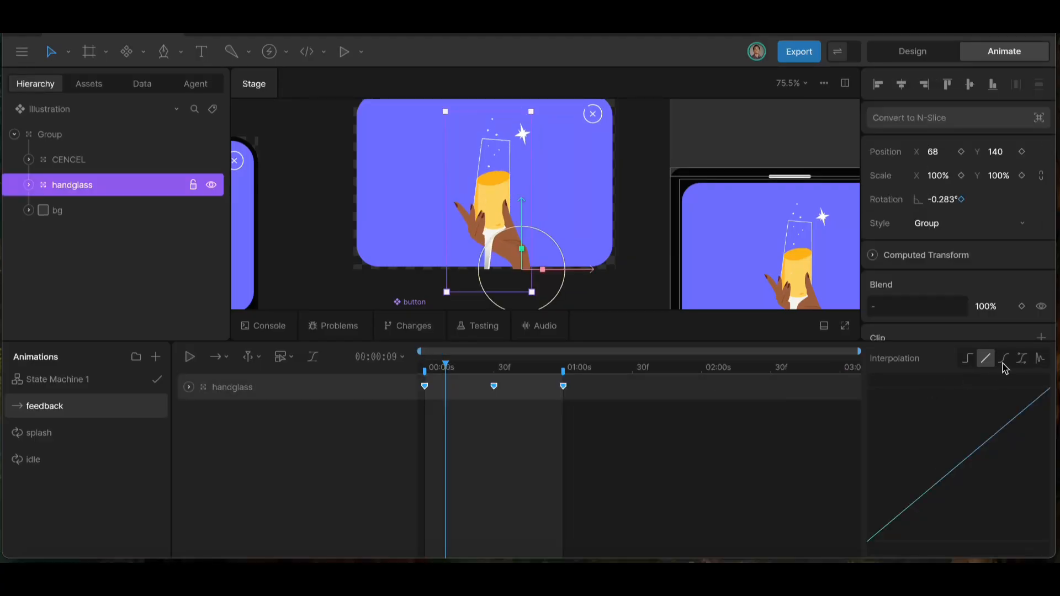
{"action": "left_click", "coordinate": [1003, 362]}
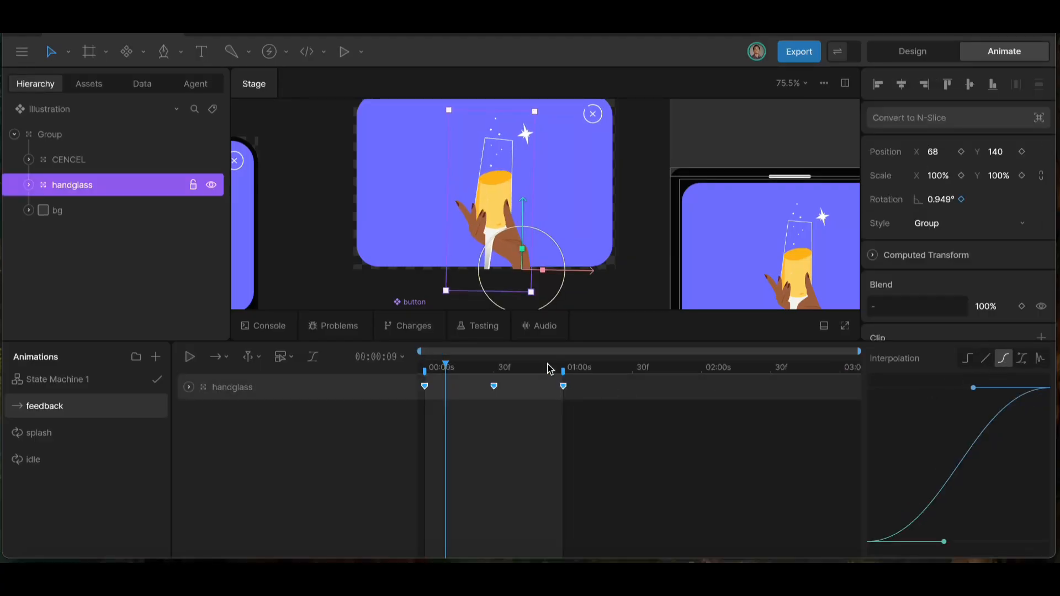
{"action": "key", "text": "space"}
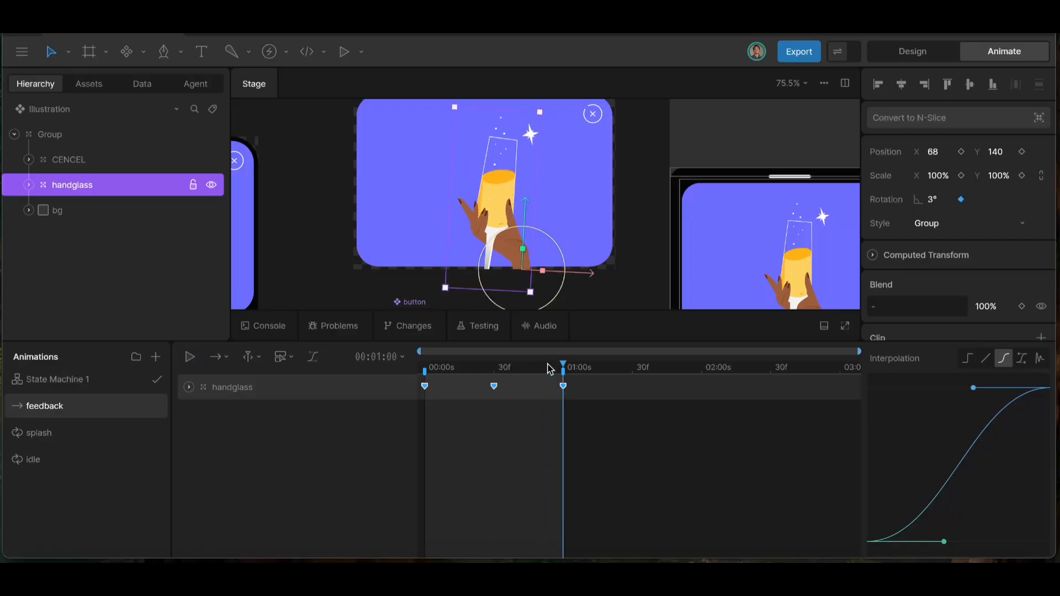
{"action": "left_click", "coordinate": [426, 364]}
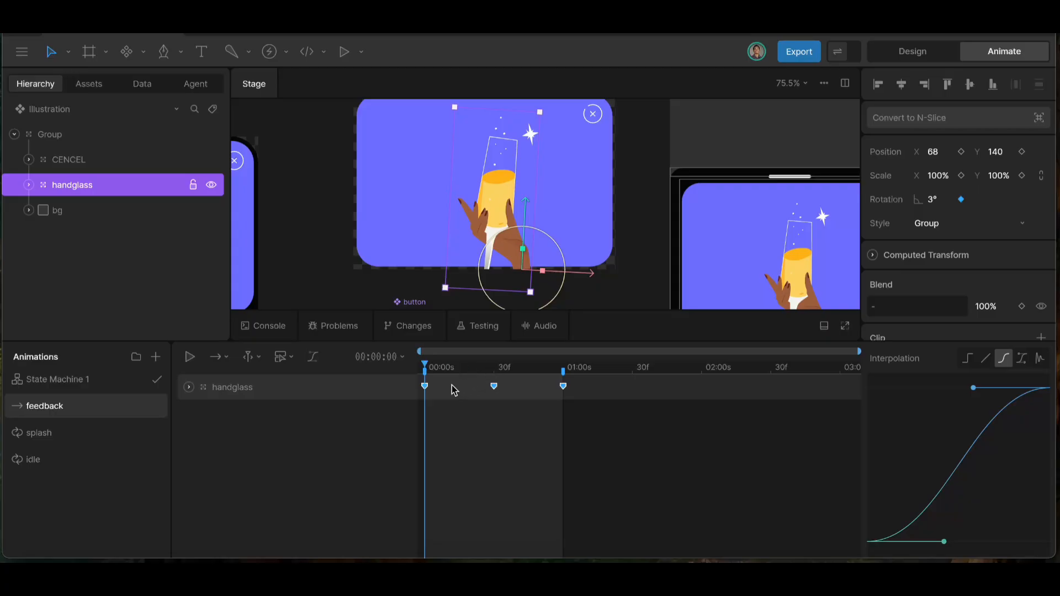
- Key the Trim Effect Start of the topmost clipped glow ray at 0% on 00:00:00 and 100% on 00:00:30
{"action": "scroll", "coordinate": [489, 168], "scroll_direction": "up", "scroll_amount": 3}
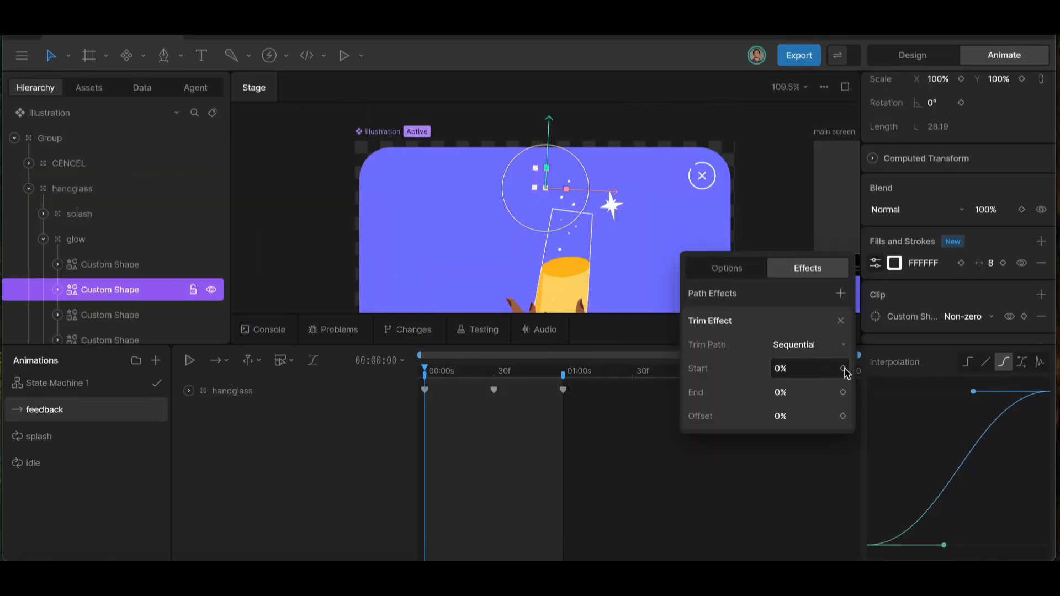
{"action": "left_click", "coordinate": [843, 369]}
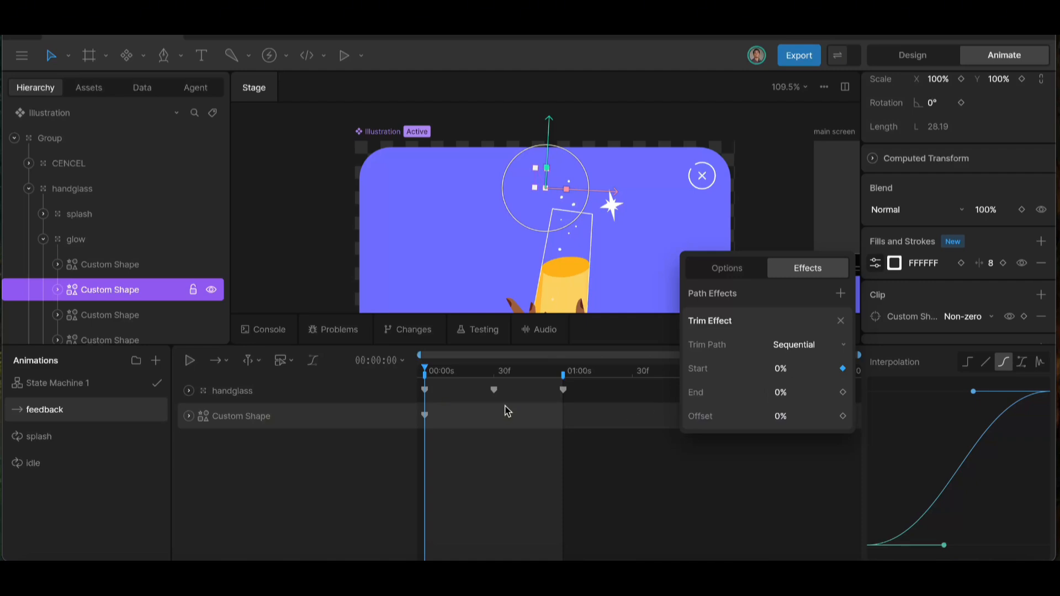
{"action": "left_click", "coordinate": [494, 372]}
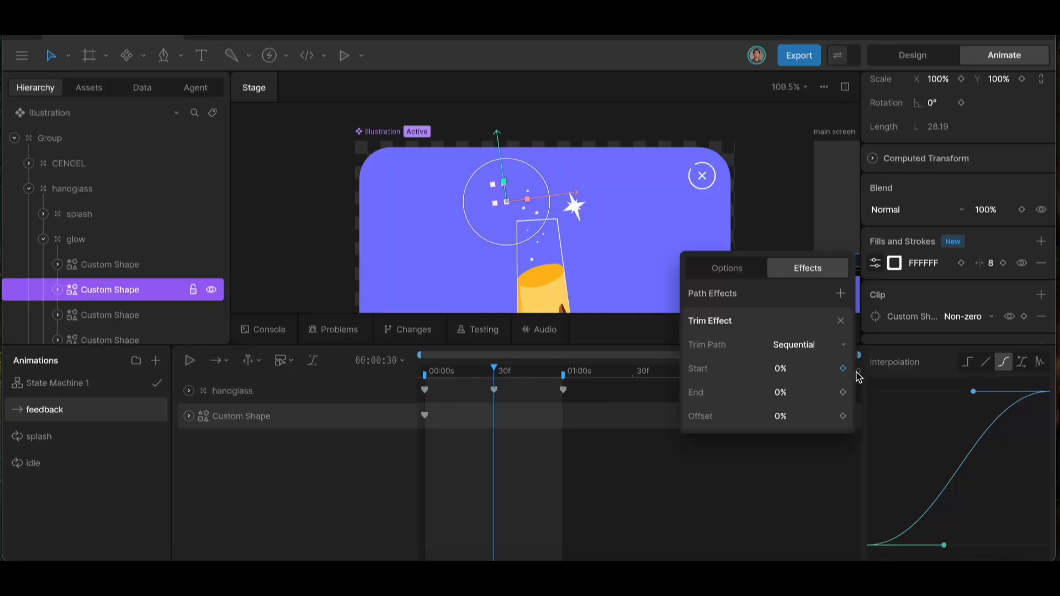
{"action": "left_click", "coordinate": [790, 368]}
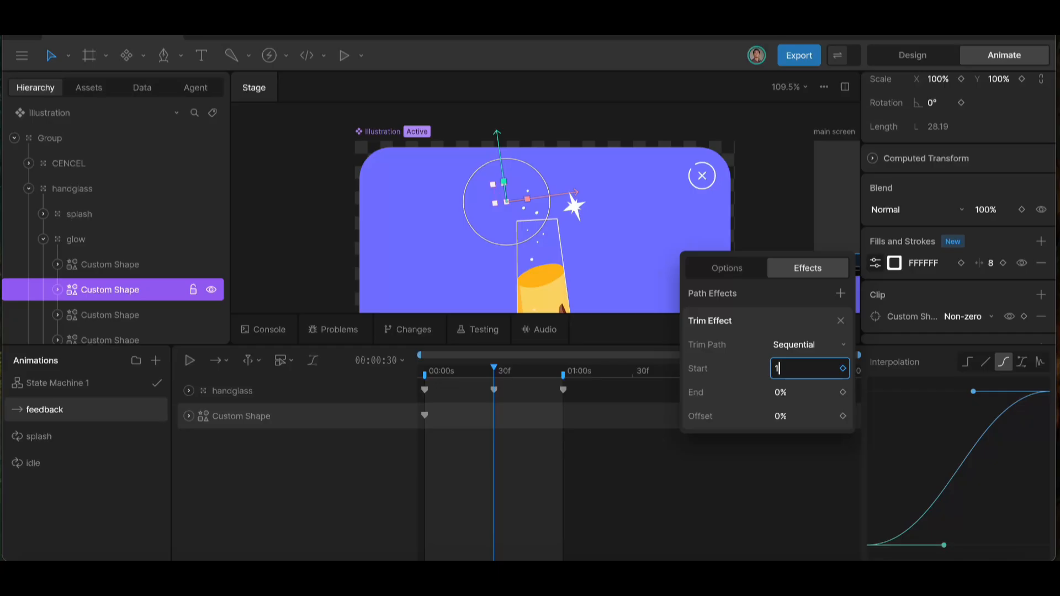
{"action": "key", "text": "Return"}
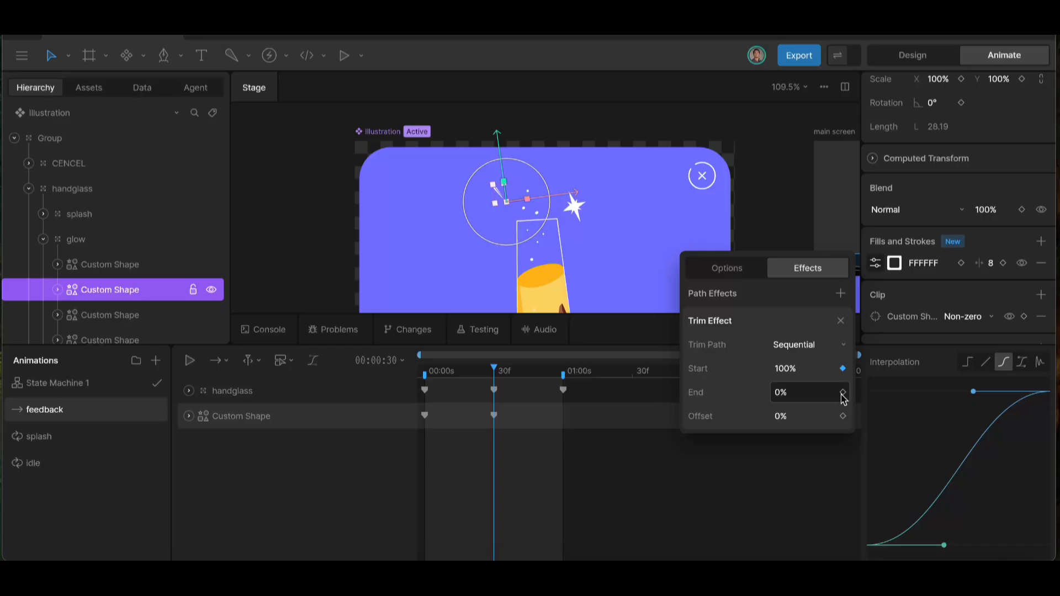
- Key the same ray's Trim Effect End at 0% on 00:00:30 and 100% on 00:01:00
{"action": "left_click", "coordinate": [562, 370]}
{"action": "left_click_drag", "start_coordinate": [562, 367], "coordinate": [563, 367]}
{"action": "left_click", "coordinate": [814, 391]}
{"action": "key", "text": "BackSpace"}
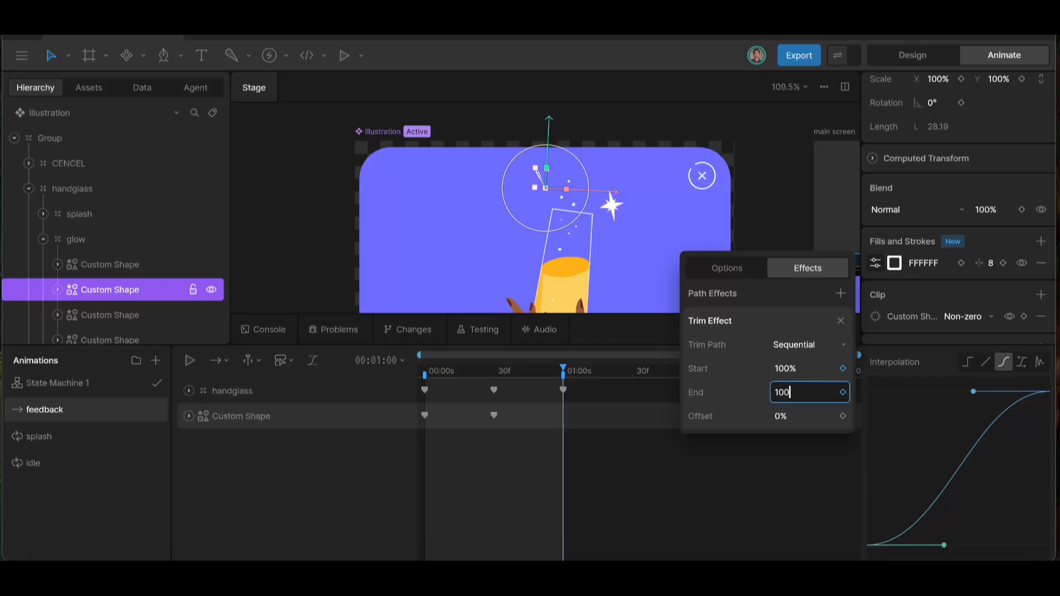
{"action": "type", "text": "100"}
{"action": "key", "text": "Return"}
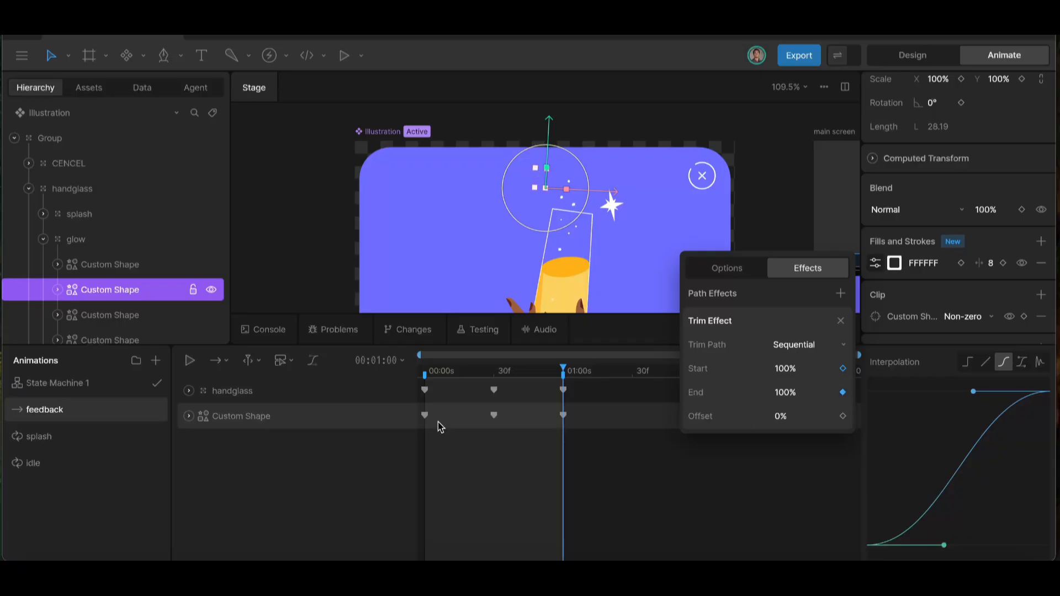
- Preview the trim animation and apply the ease-in-out curve to all of the ray's trim keys
{"action": "key", "text": "space"}
{"action": "left_click", "coordinate": [424, 415]}
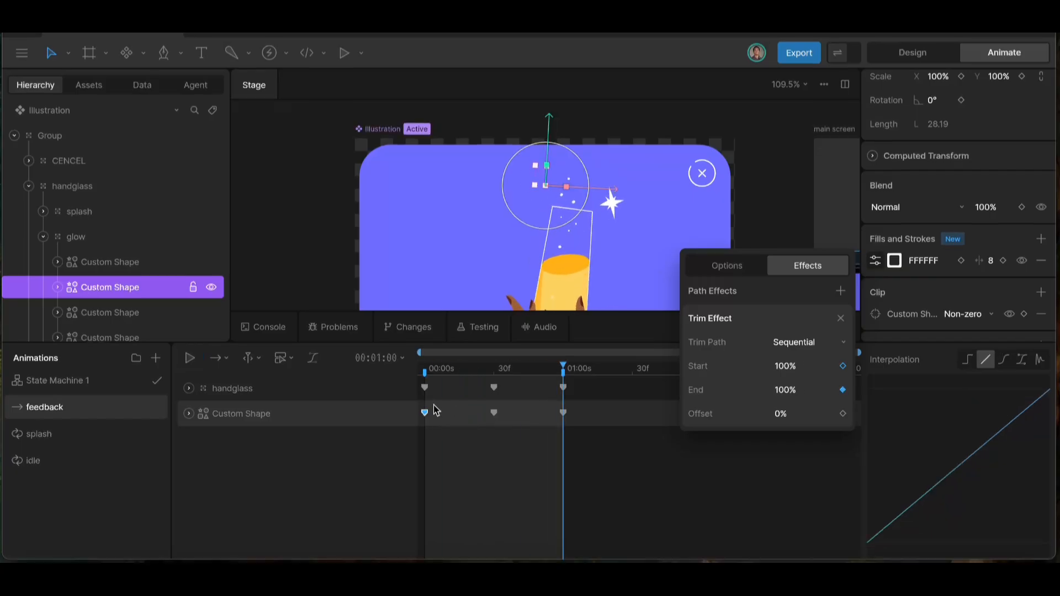
{"action": "left_click", "coordinate": [426, 369]}
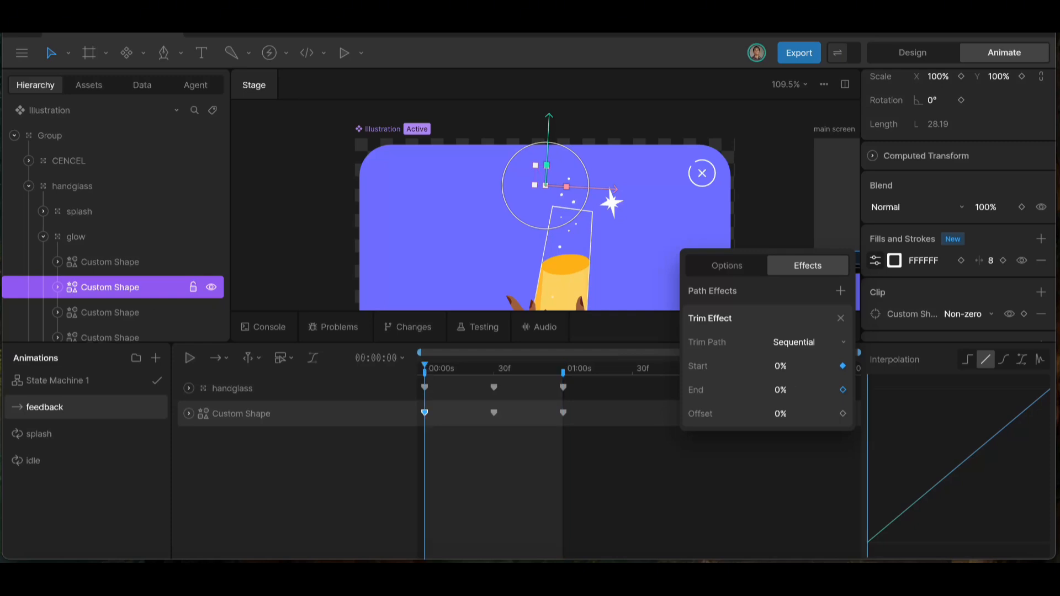
{"action": "scroll", "coordinate": [113, 290], "scroll_direction": "down", "scroll_amount": 1}
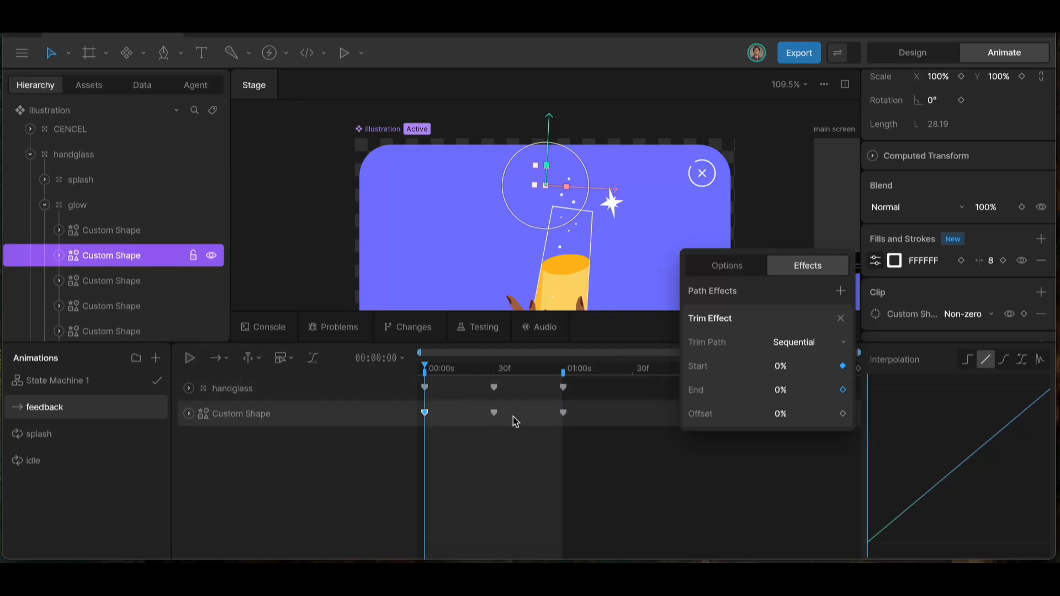
{"action": "left_click_drag", "start_coordinate": [576, 430], "coordinate": [418, 403]}
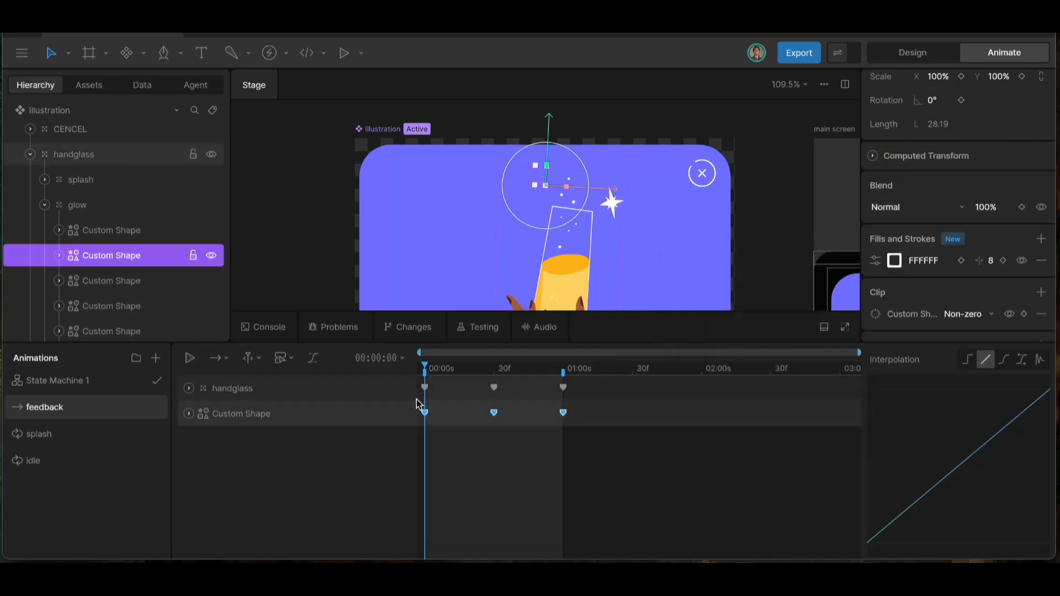
{"action": "left_click", "coordinate": [1003, 359]}
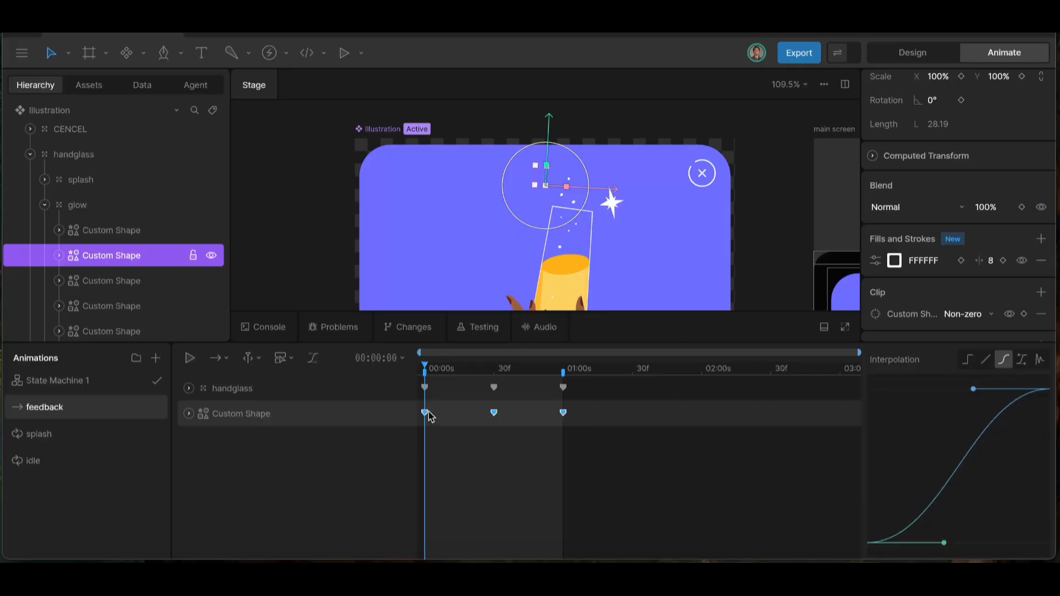
- Copy the ray's trim keys onto the other two clipped glow lines, starting at 00:00:00, and preview the result
{"action": "left_click", "coordinate": [106, 303]}
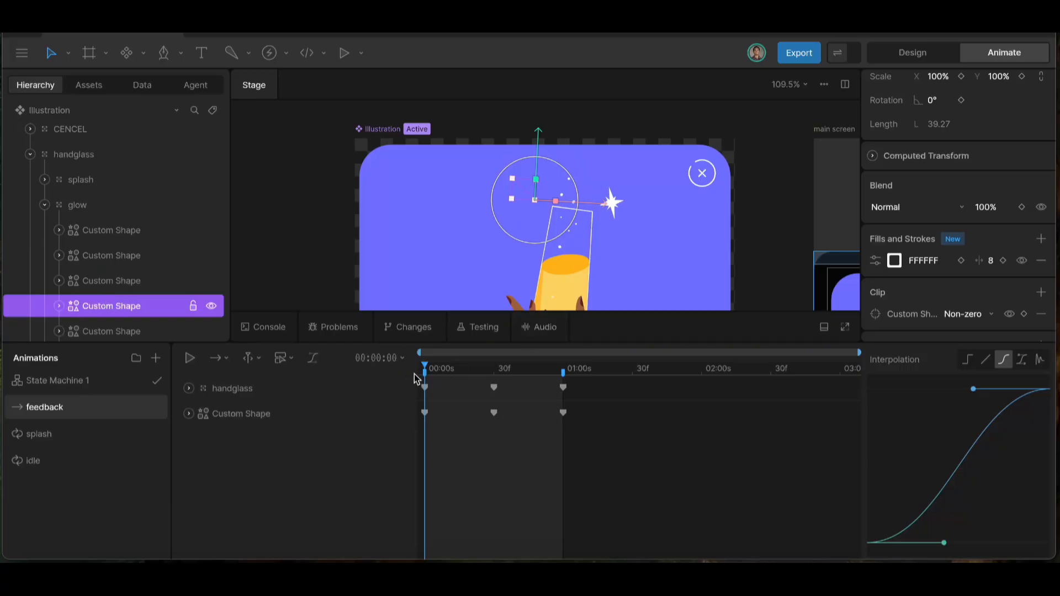
{"action": "key", "text": "ctrl+v"}
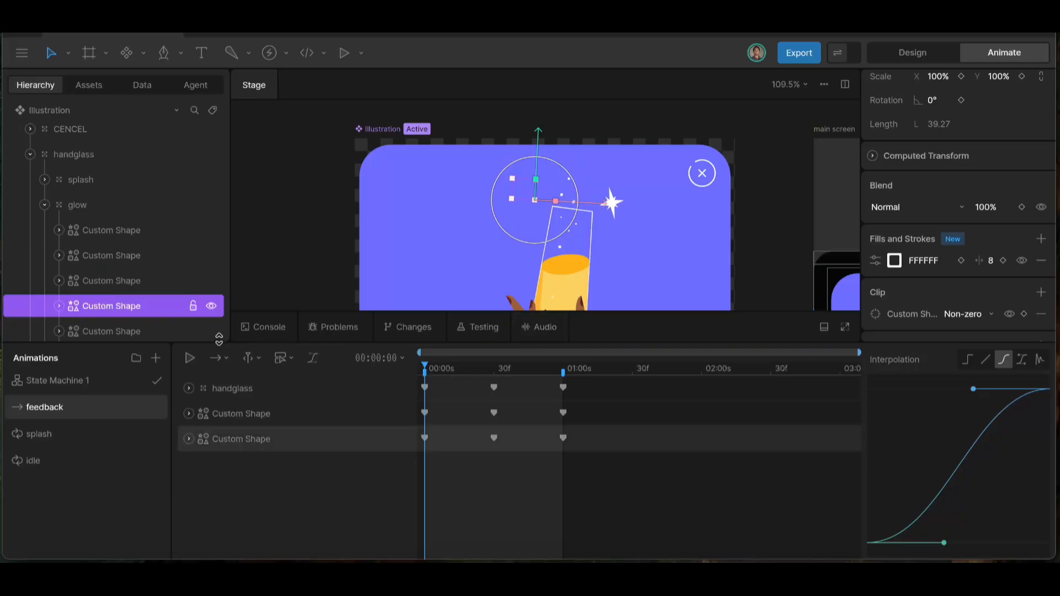
{"action": "scroll", "coordinate": [97, 280], "scroll_direction": "down", "scroll_amount": 2}
{"action": "scroll", "coordinate": [97, 276], "scroll_direction": "down", "scroll_amount": 1}
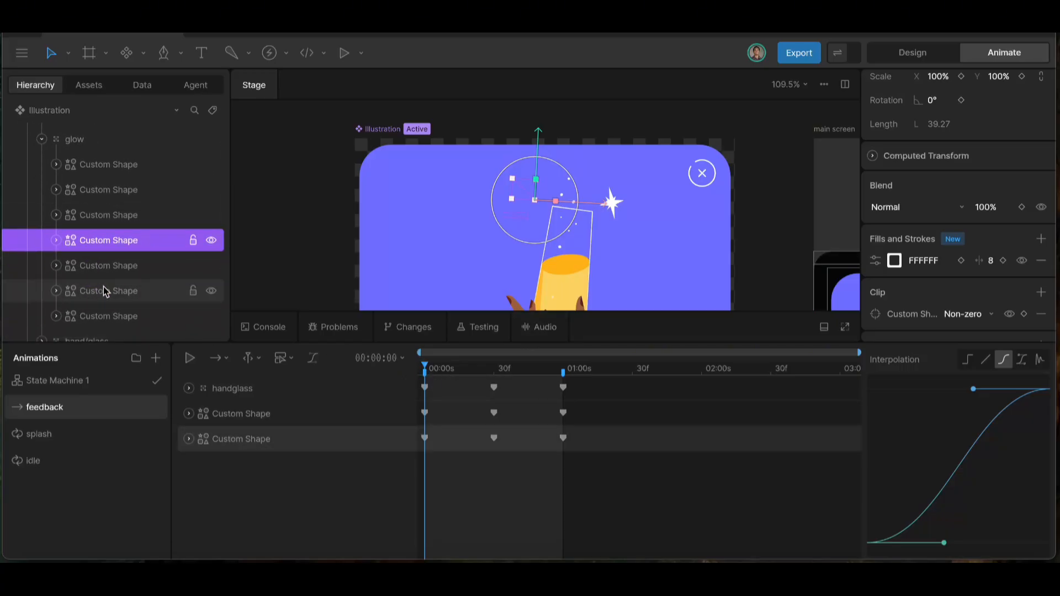
{"action": "left_click", "coordinate": [104, 287]}
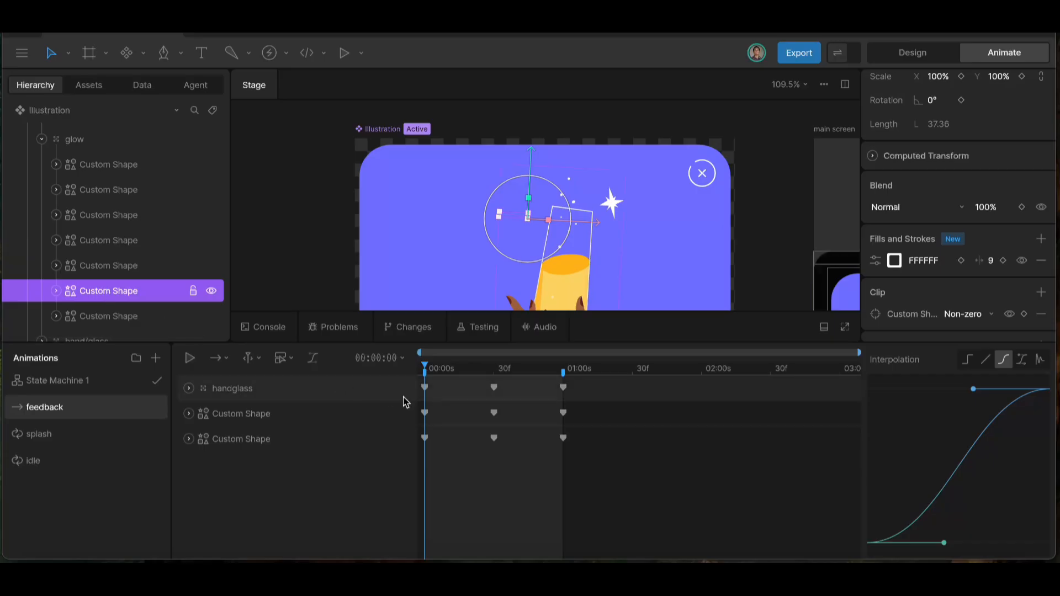
{"action": "key", "text": "ctrl+v"}
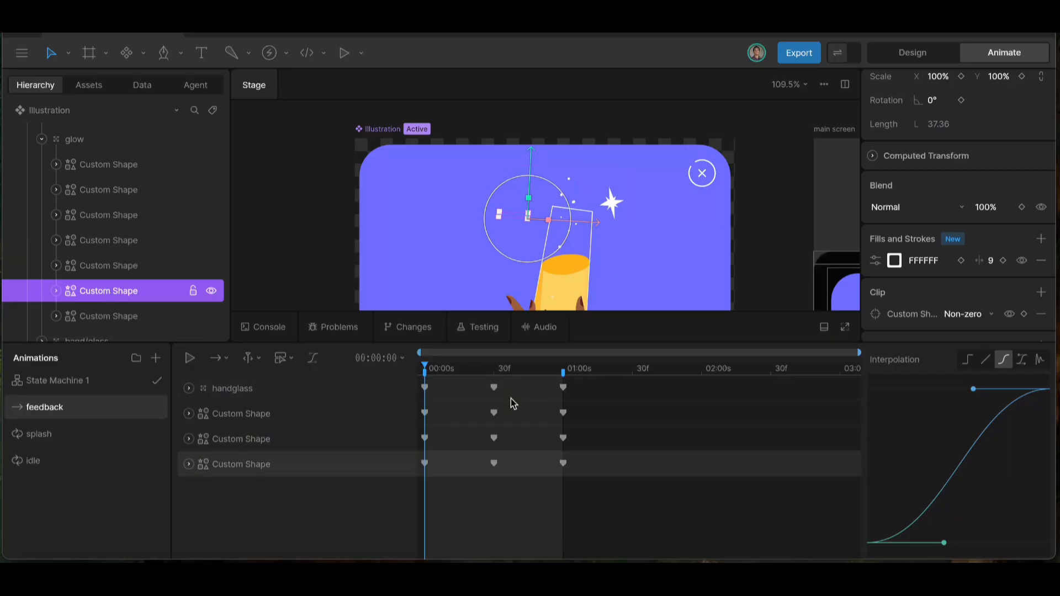
{"action": "key", "text": "space"}
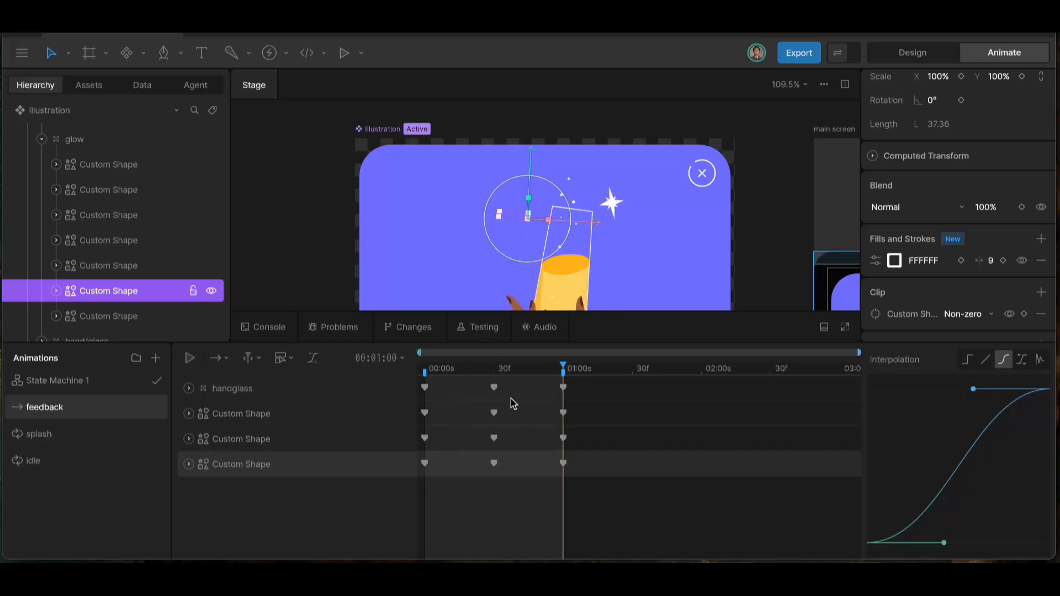
{"action": "key", "text": "space"}
{"action": "key", "text": "space"}
{"action": "left_click", "coordinate": [425, 368]}
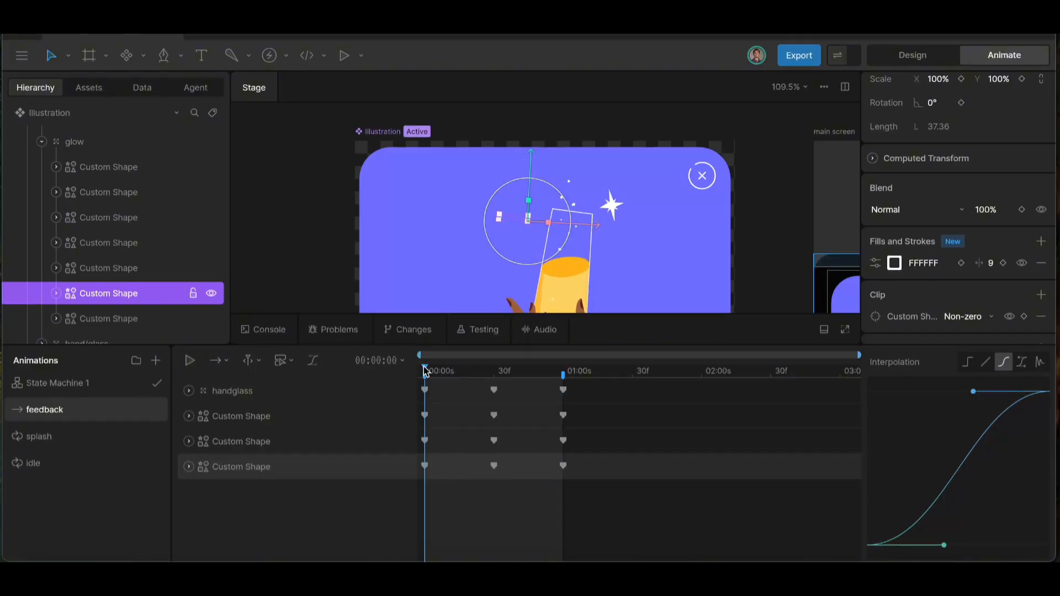
- Select the star in the glow group and key its X and Y scale at 0% on 00:00:00
{"action": "left_click", "coordinate": [611, 205]}
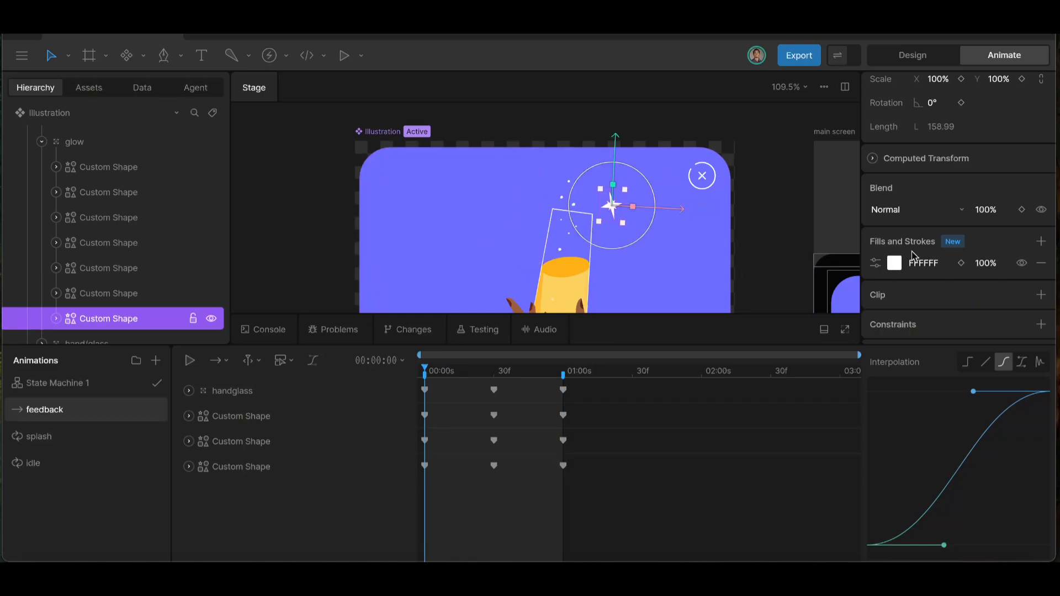
{"action": "scroll", "coordinate": [928, 204], "scroll_direction": "up", "scroll_amount": 3}
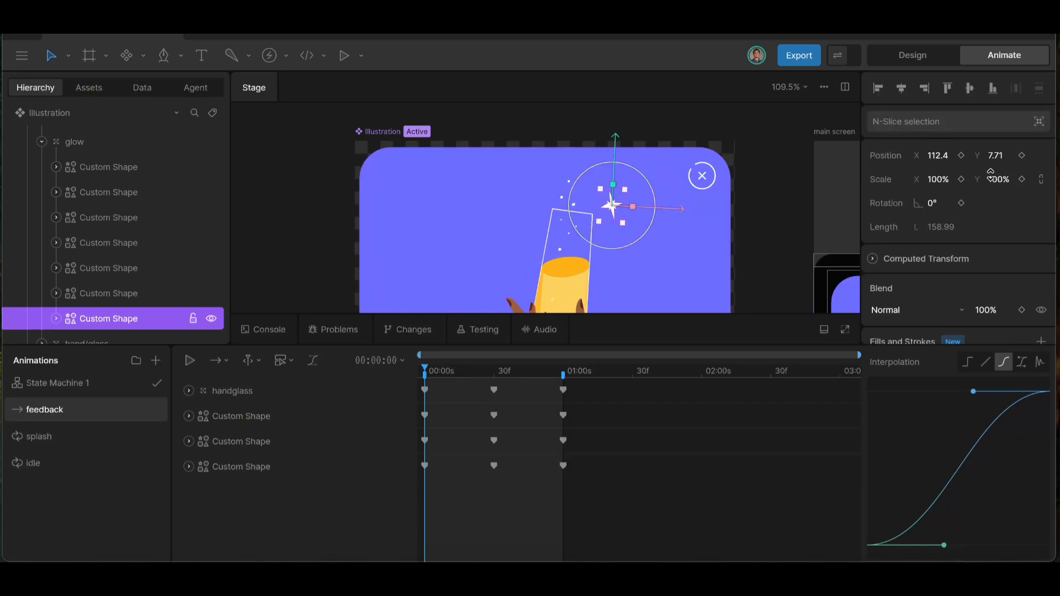
{"action": "left_click", "coordinate": [961, 180]}
{"action": "left_click", "coordinate": [1022, 179]}
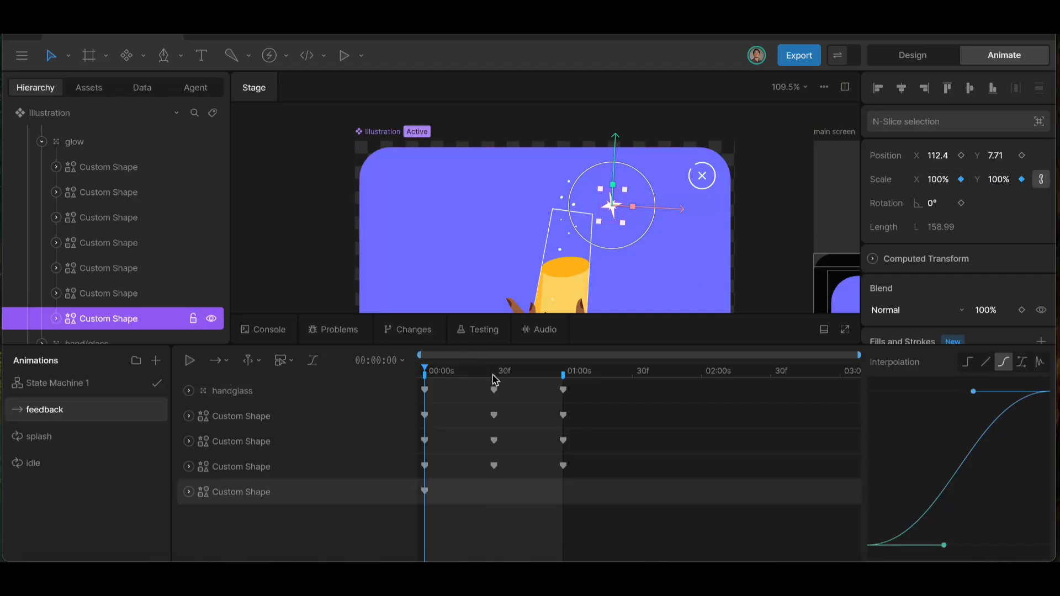
{"action": "left_click", "coordinate": [937, 178]}
{"action": "key", "text": "BackSpace"}
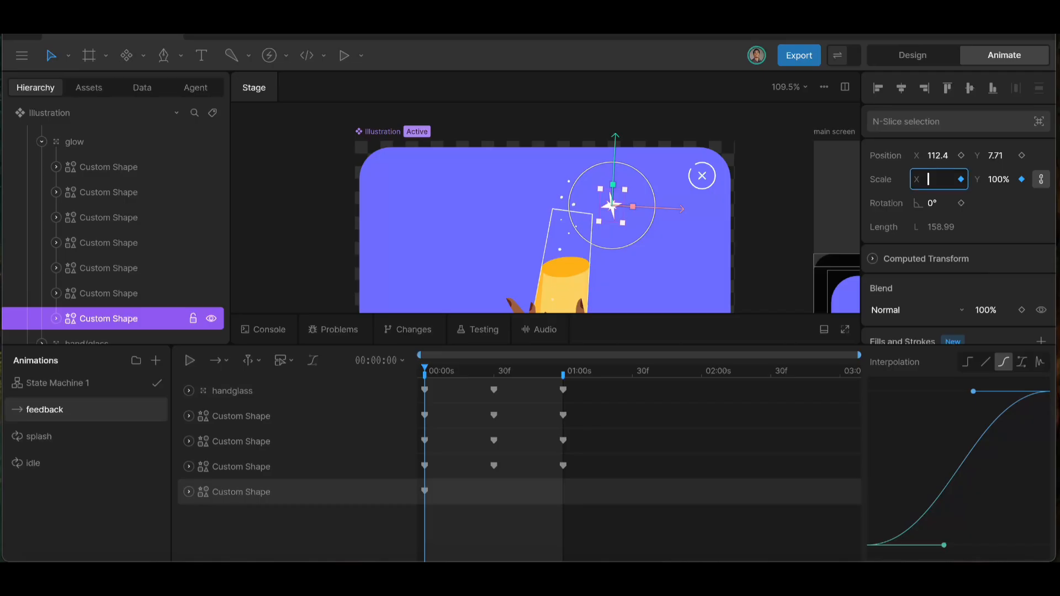
{"action": "type", "text": "0"}
{"action": "key", "text": "Return"}
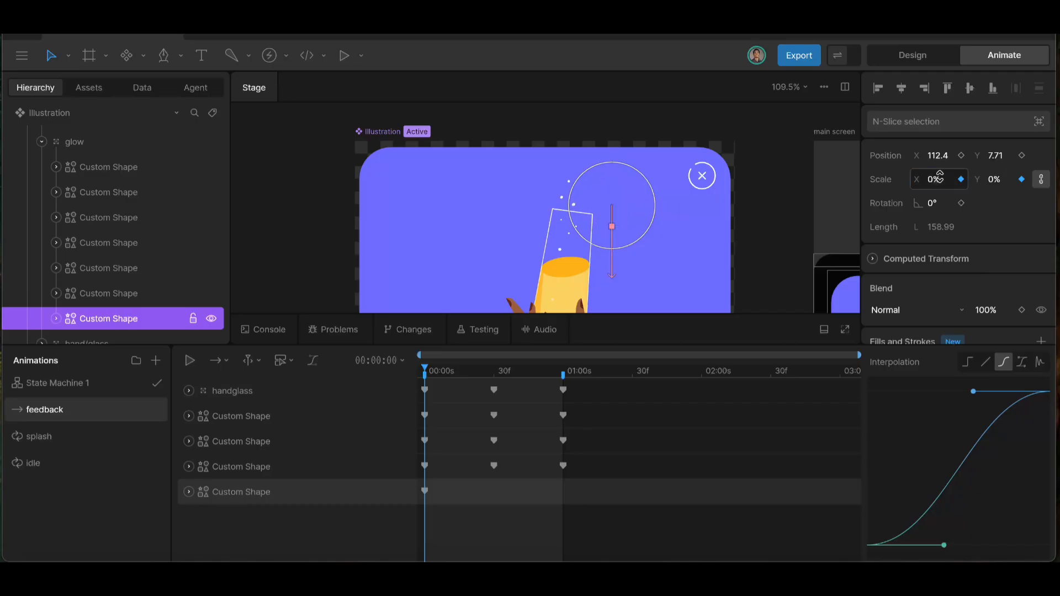
- Key the star's linked scale on 00:00:30, first trying 120% and settling on 150%
{"action": "left_click", "coordinate": [495, 377]}
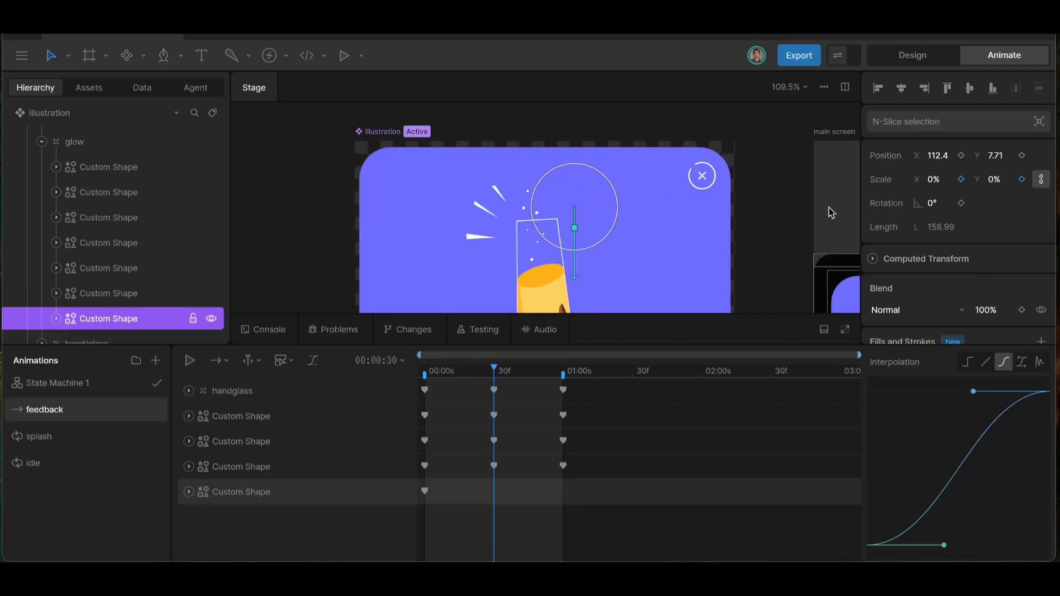
{"action": "left_click", "coordinate": [949, 178]}
{"action": "key", "text": "BackSpace"}
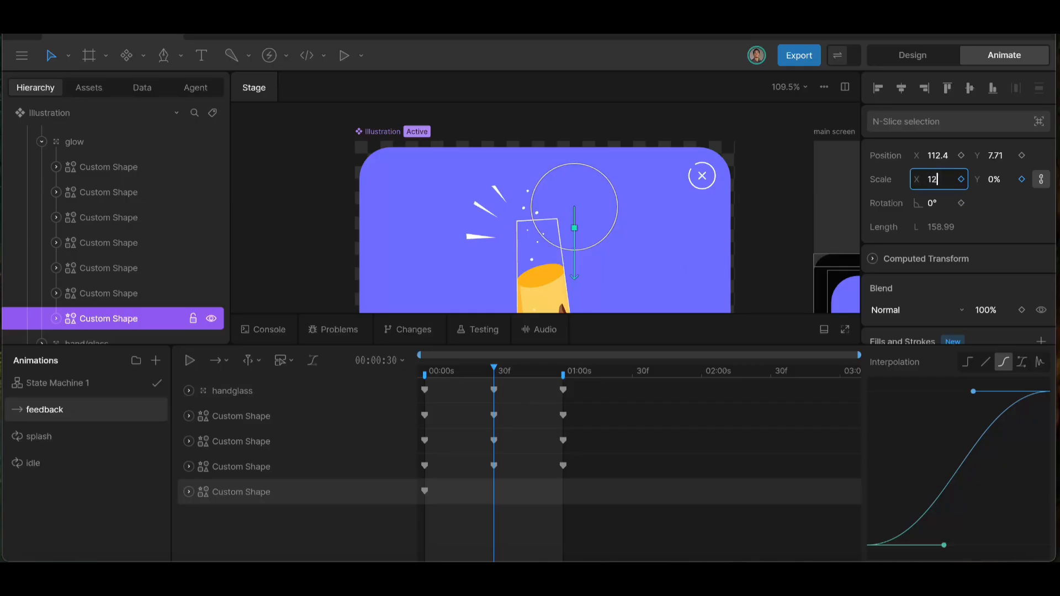
{"action": "key", "text": "Return"}
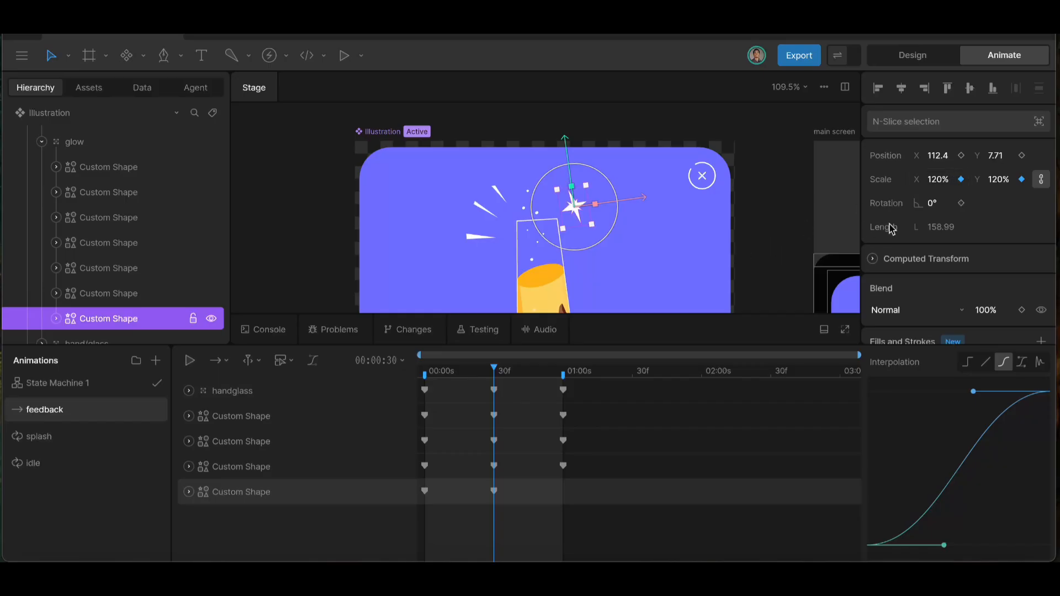
{"action": "left_click", "coordinate": [933, 180]}
{"action": "left_click", "coordinate": [933, 180]}
{"action": "key", "text": "BackSpace"}
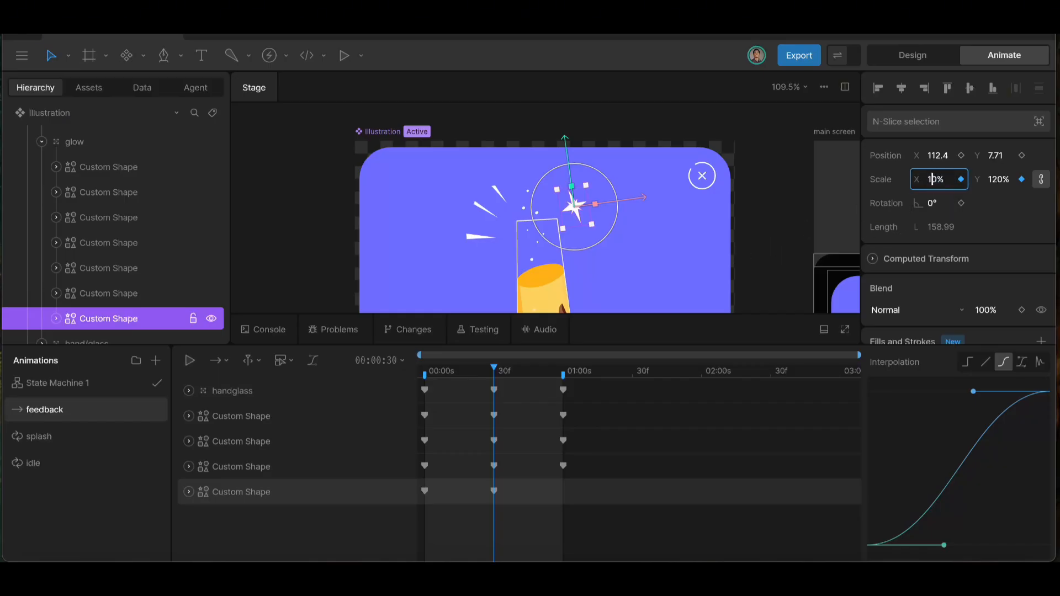
{"action": "type", "text": "5"}
{"action": "key", "text": "Return"}
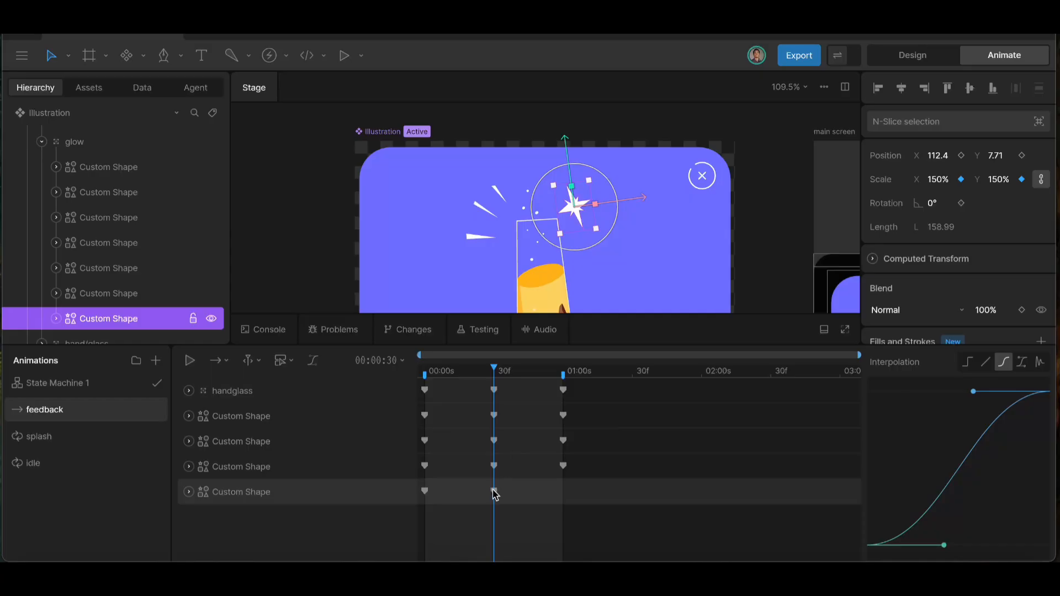
- Key the star's linked scale at 95% on 00:00:45
{"action": "mouse_move", "coordinate": [494, 491]}
{"action": "left_mouse_down"}
{"action": "mouse_move", "coordinate": [475, 491]}
{"action": "mouse_move", "coordinate": [492, 492]}
{"action": "left_mouse_up"}
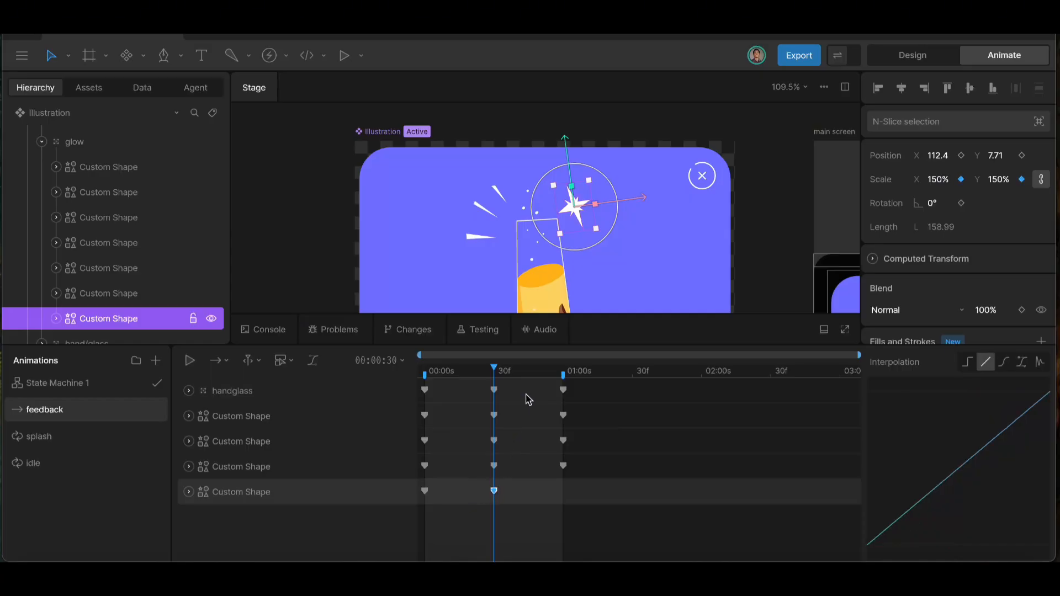
{"action": "left_click", "coordinate": [528, 373]}
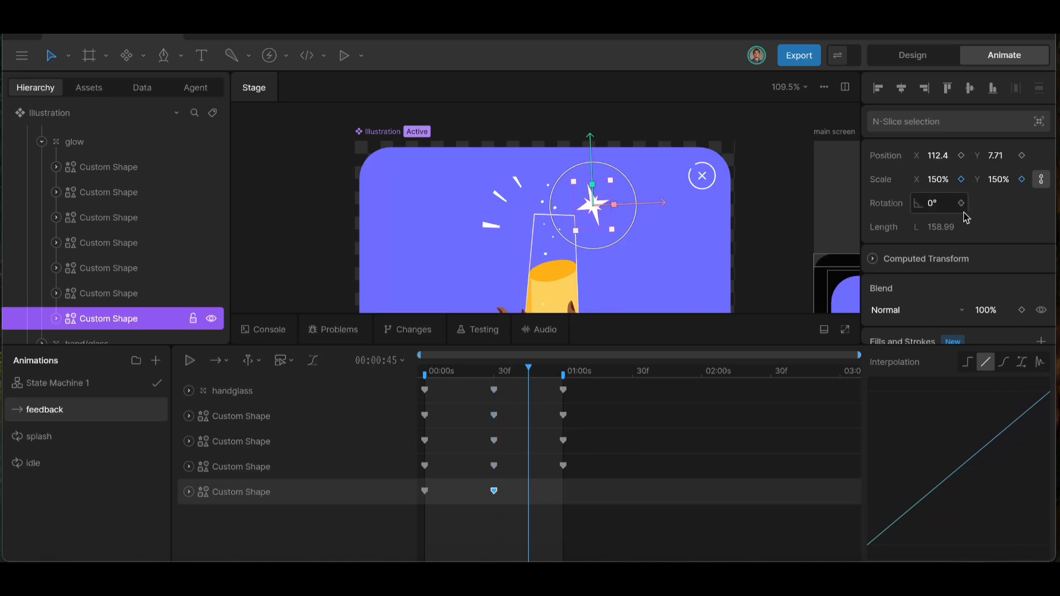
{"action": "left_click", "coordinate": [943, 178]}
{"action": "key", "text": "BackSpace"}
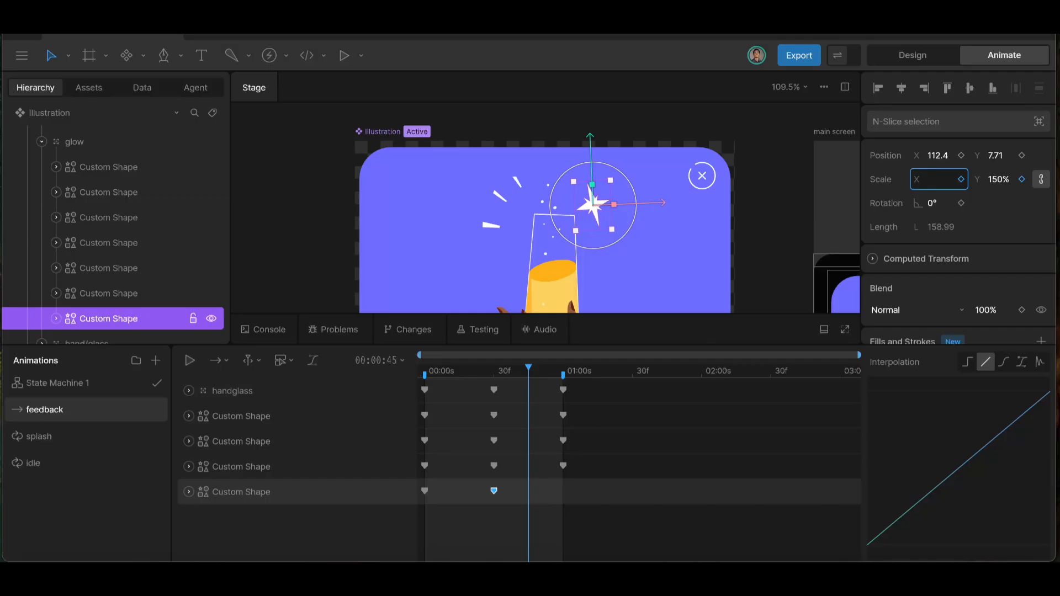
{"action": "type", "text": "95"}
{"action": "key", "text": "Return"}
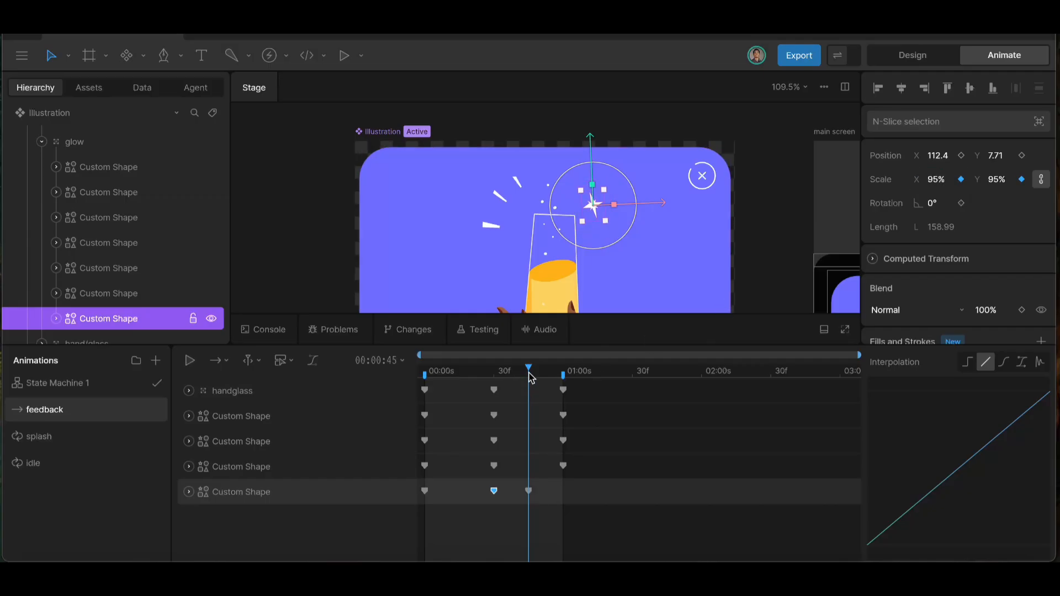
- Key the star's linked scale at 0% on 00:01:00 and preview the animation
{"action": "left_click_drag", "start_coordinate": [530, 377], "coordinate": [564, 373]}
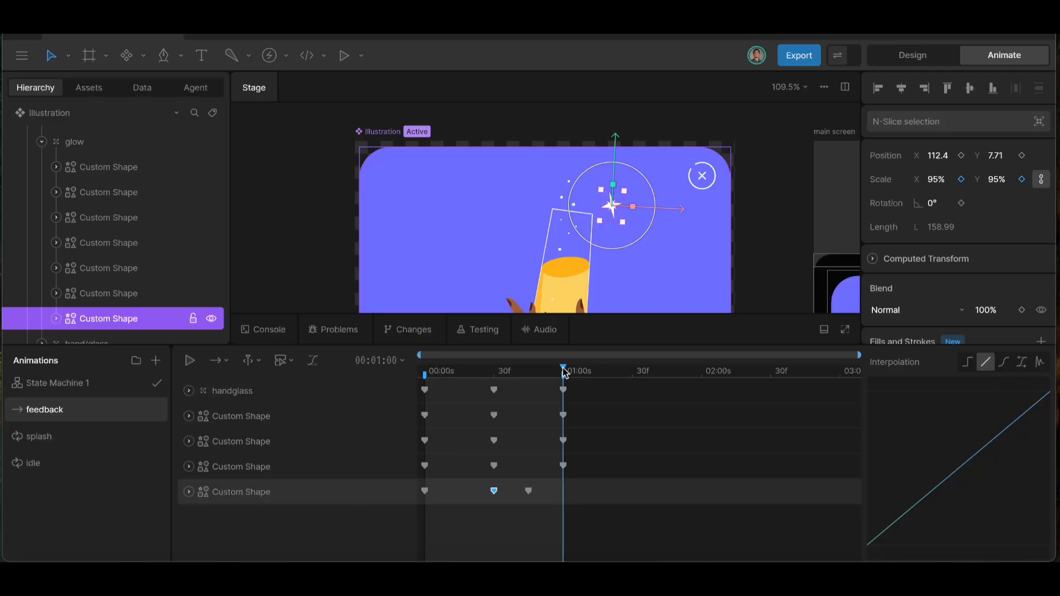
{"action": "left_click", "coordinate": [940, 179]}
{"action": "key", "text": "BackSpace"}
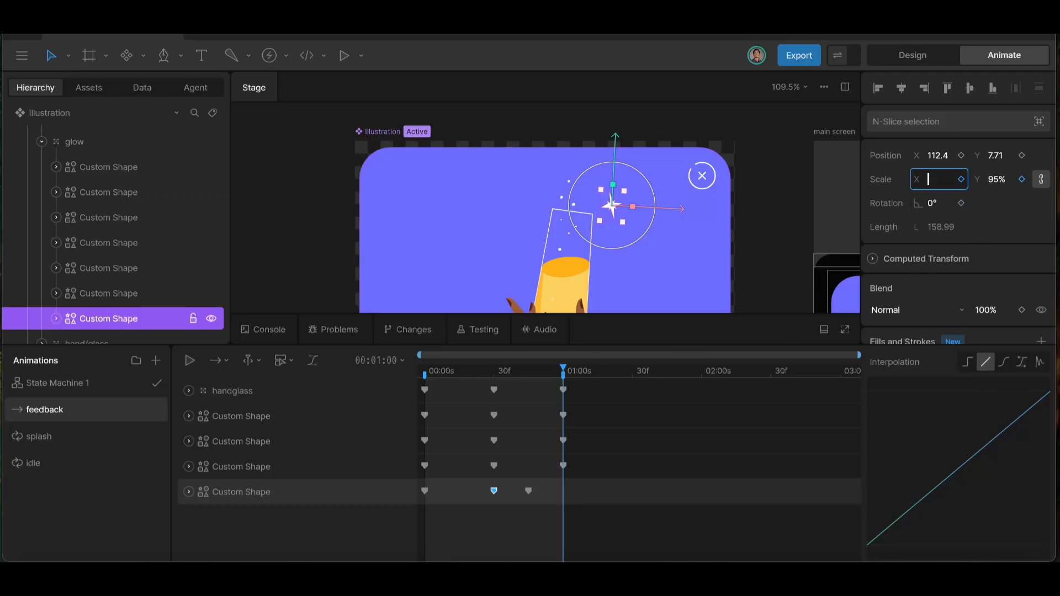
{"action": "key", "text": "Return"}
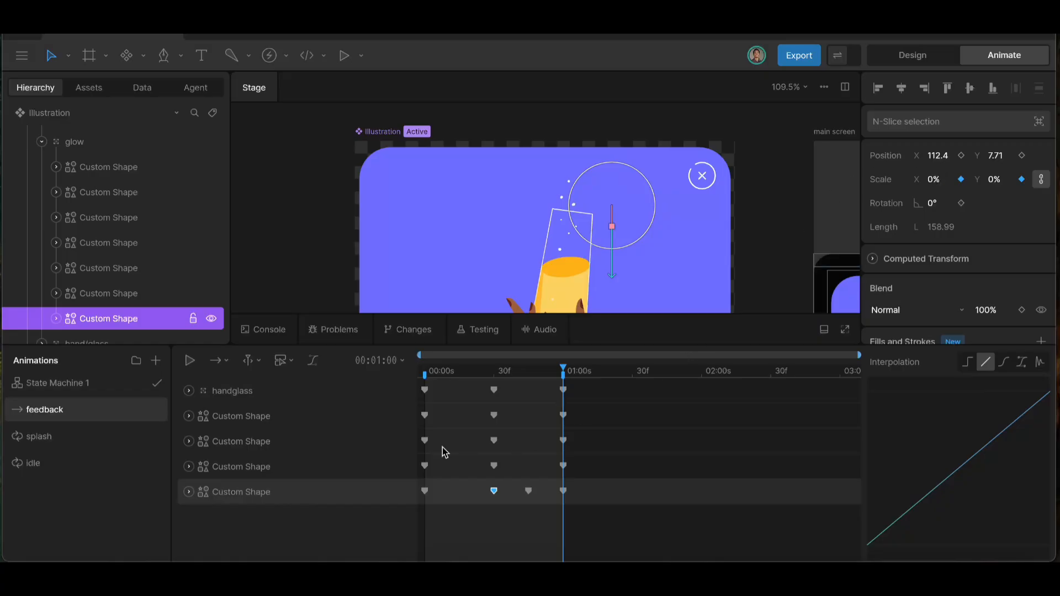
{"action": "key", "text": "space"}
{"action": "key", "text": "space"}
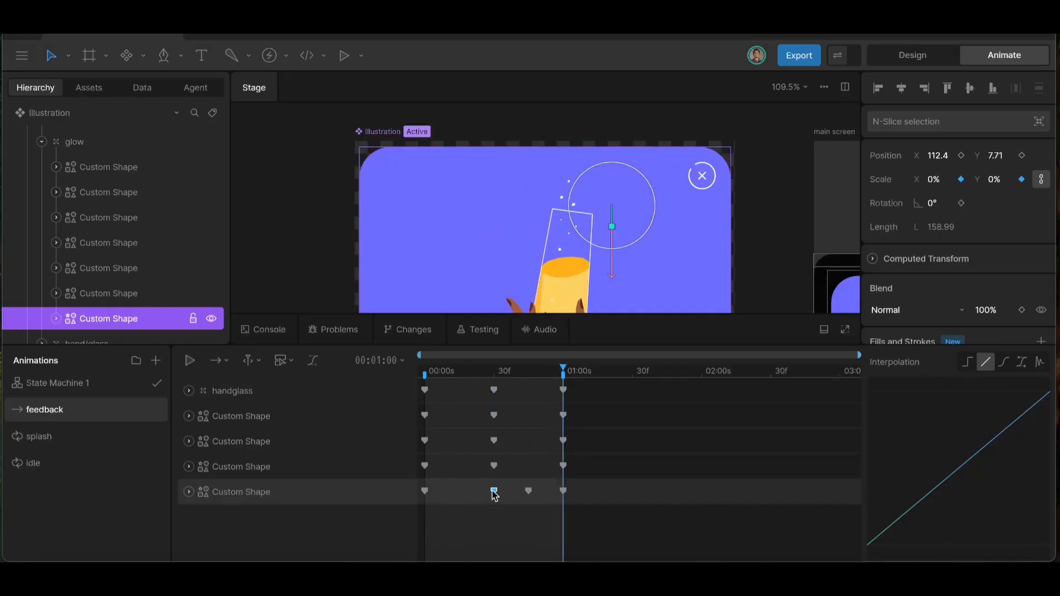
- Move the star's 150% scale key earlier to about 00:00:18 and key its linked scale at 89% on 00:00:30
{"action": "left_click_drag", "start_coordinate": [493, 493], "coordinate": [467, 492]}
{"action": "key", "text": "space"}
{"action": "left_click", "coordinate": [494, 374]}
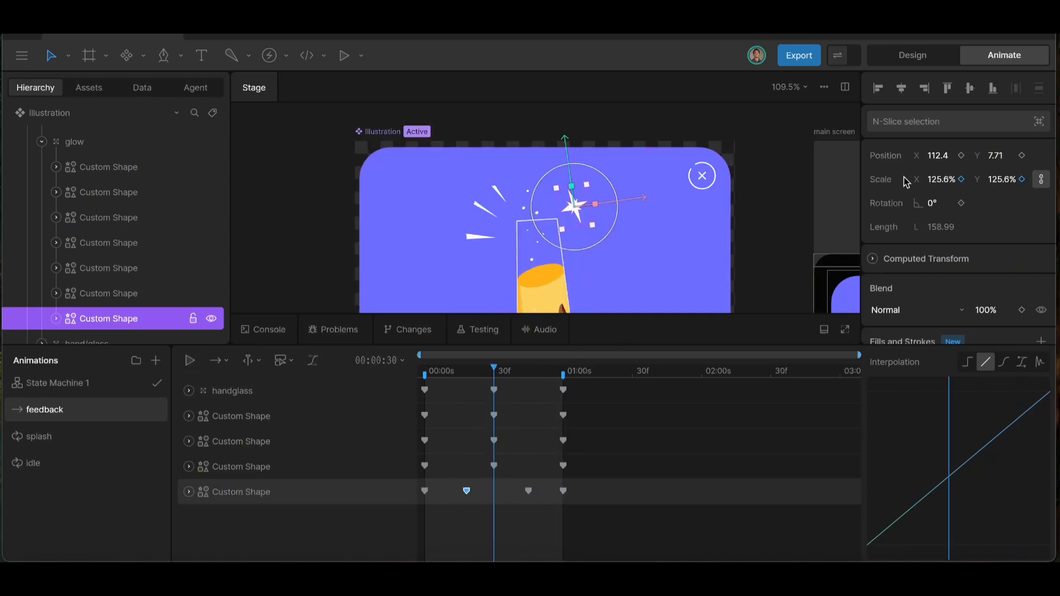
{"action": "left_click", "coordinate": [945, 178]}
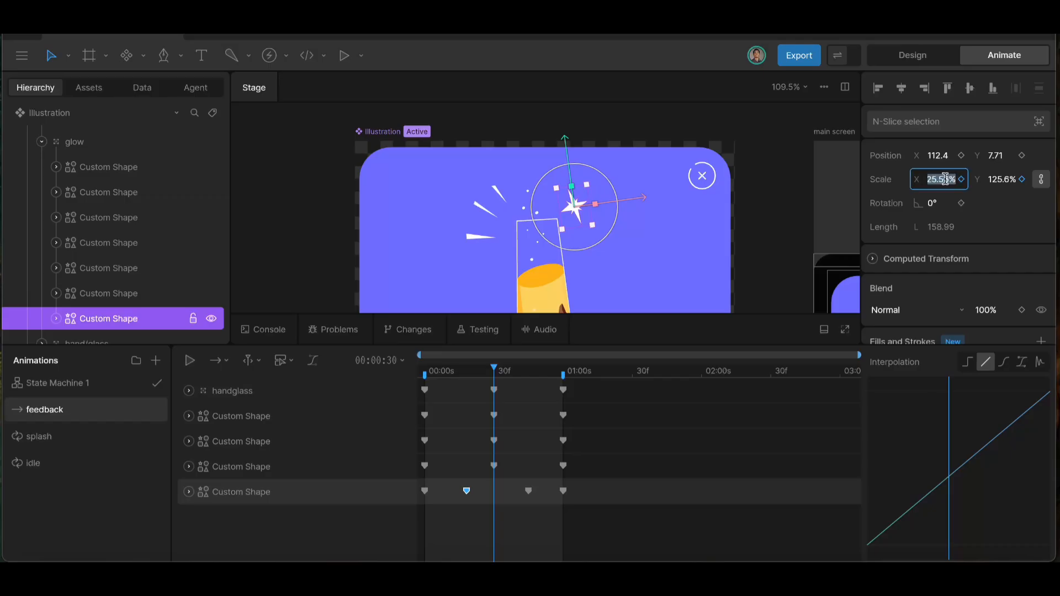
{"action": "key", "text": "BackSpace"}
{"action": "key", "text": "Return"}
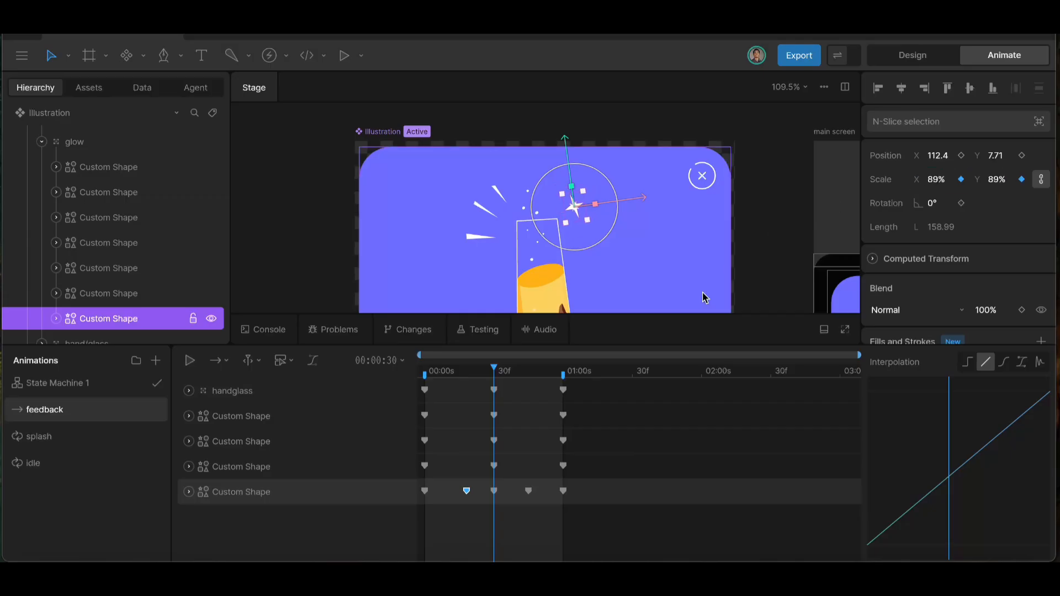
- Set the star's linked scale key on 00:00:45 to 120% and preview the animation
{"action": "left_click", "coordinate": [530, 371]}
{"action": "left_click_drag", "start_coordinate": [530, 372], "coordinate": [528, 372]}
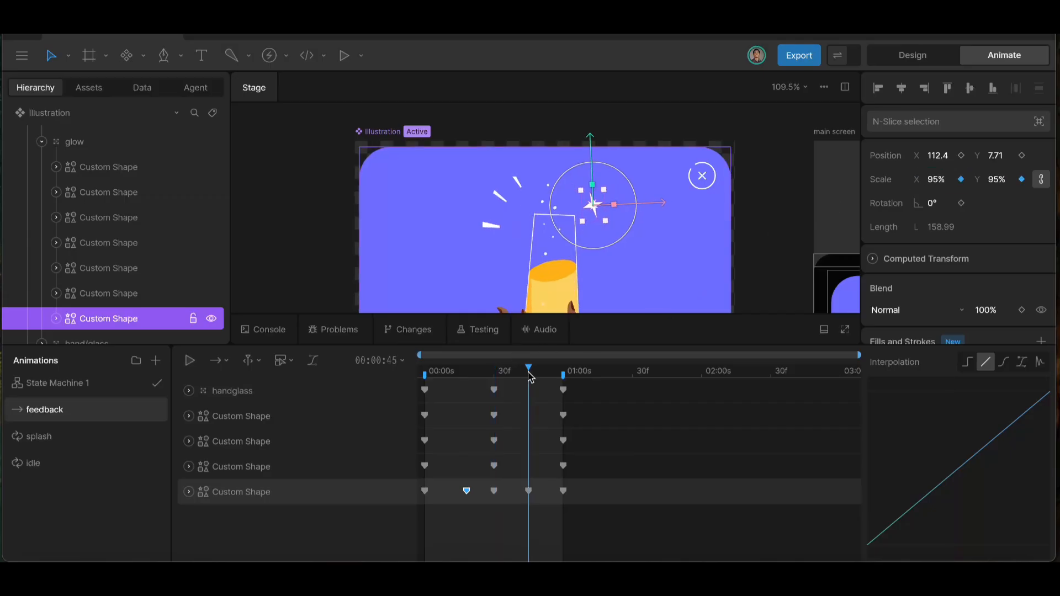
{"action": "left_click", "coordinate": [936, 180]}
{"action": "key", "text": "BackSpace"}
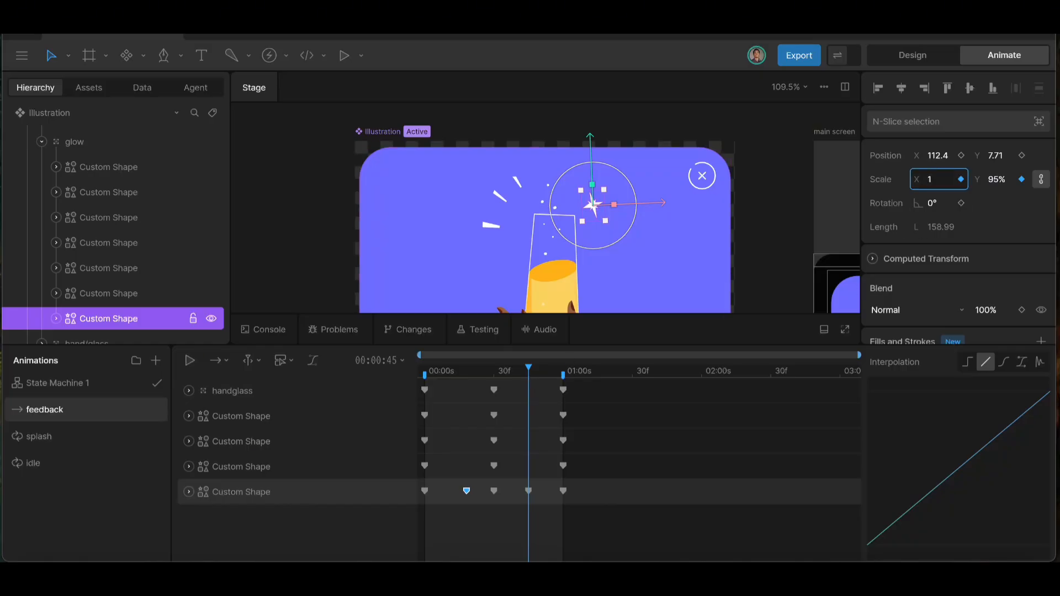
{"action": "type", "text": "120"}
{"action": "key", "text": "Return"}
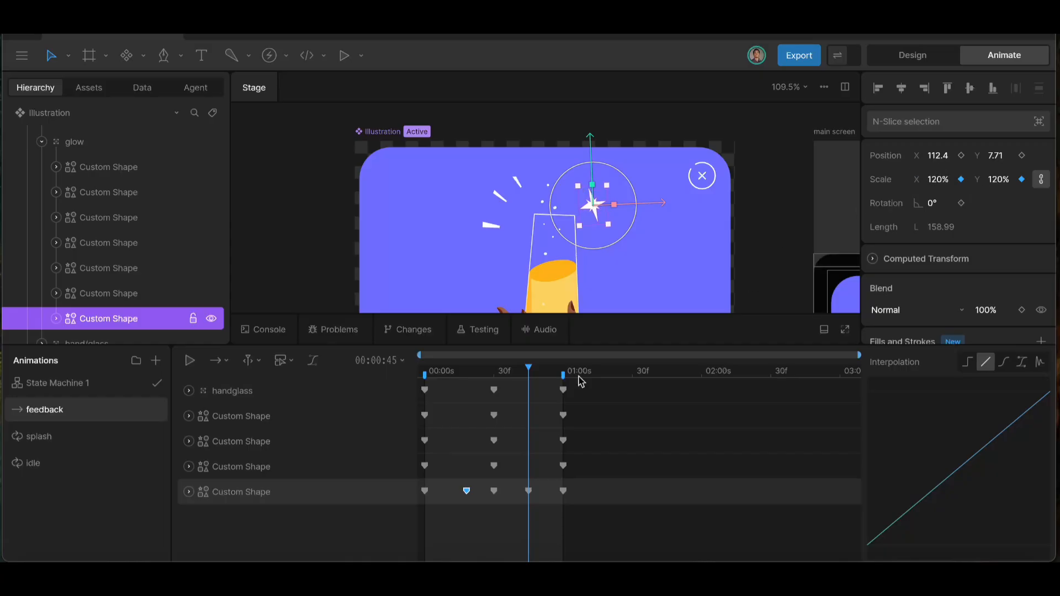
{"action": "key", "text": "space"}
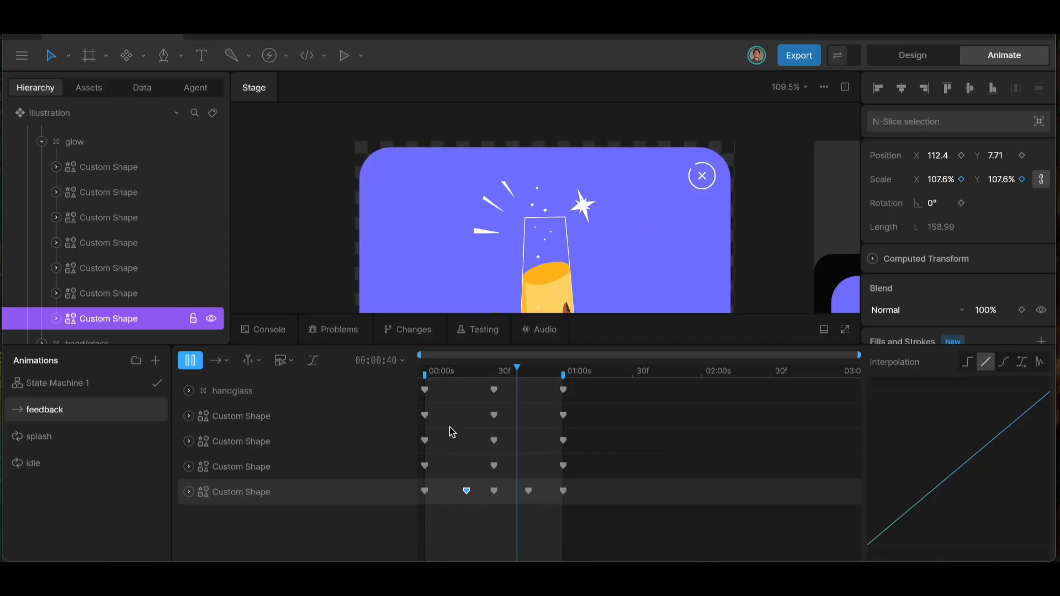
{"action": "key", "text": "space"}
{"action": "key", "text": "space"}
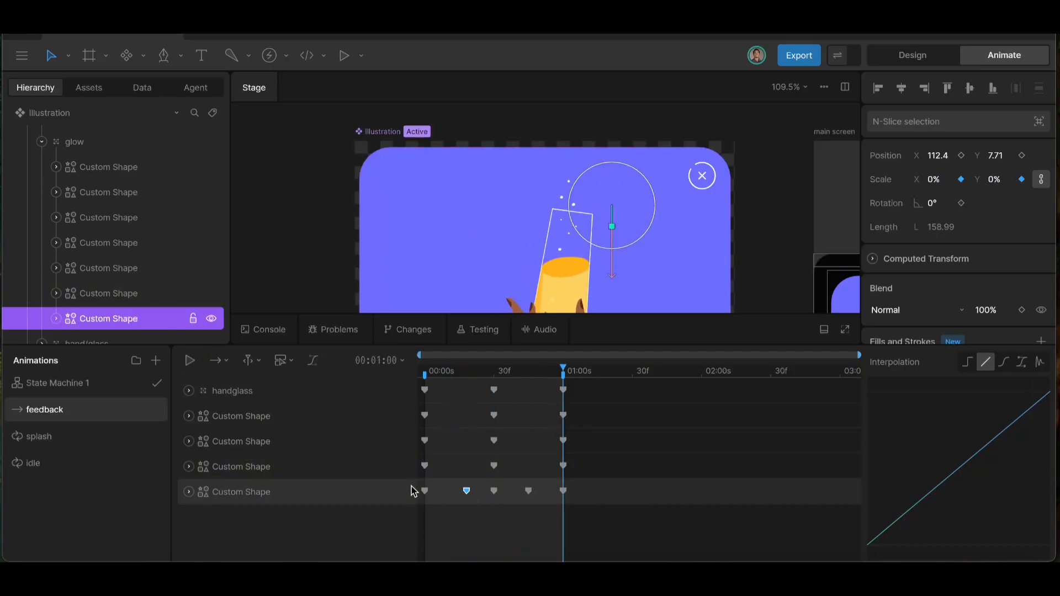
- Apply the ease-in-out curve to all of the star's scale keys and preview the feedback animation from 00:00:00
{"action": "left_click_drag", "start_coordinate": [580, 505], "coordinate": [399, 485]}
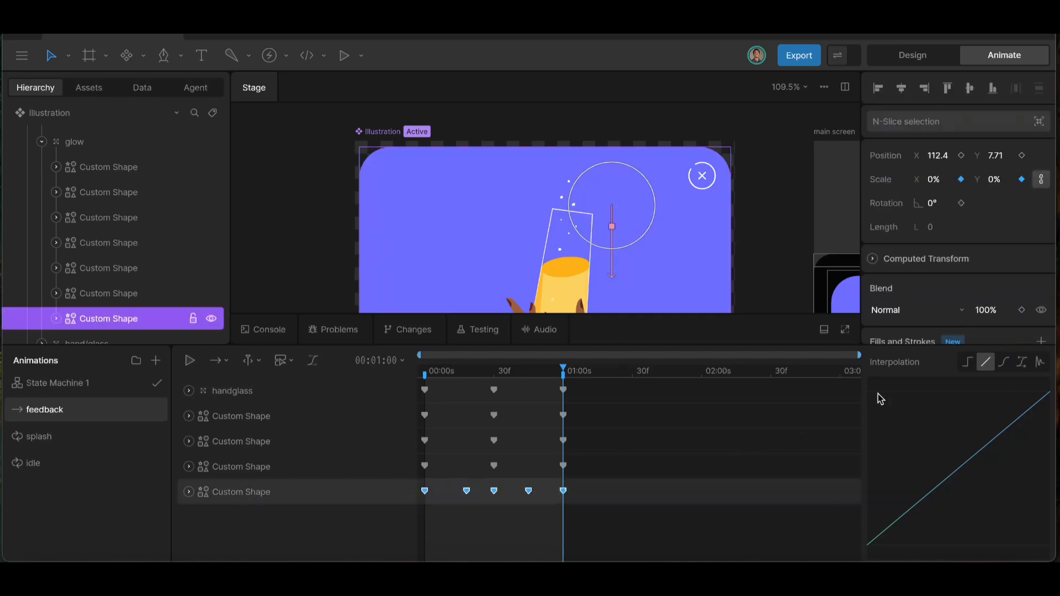
{"action": "left_click", "coordinate": [1004, 363]}
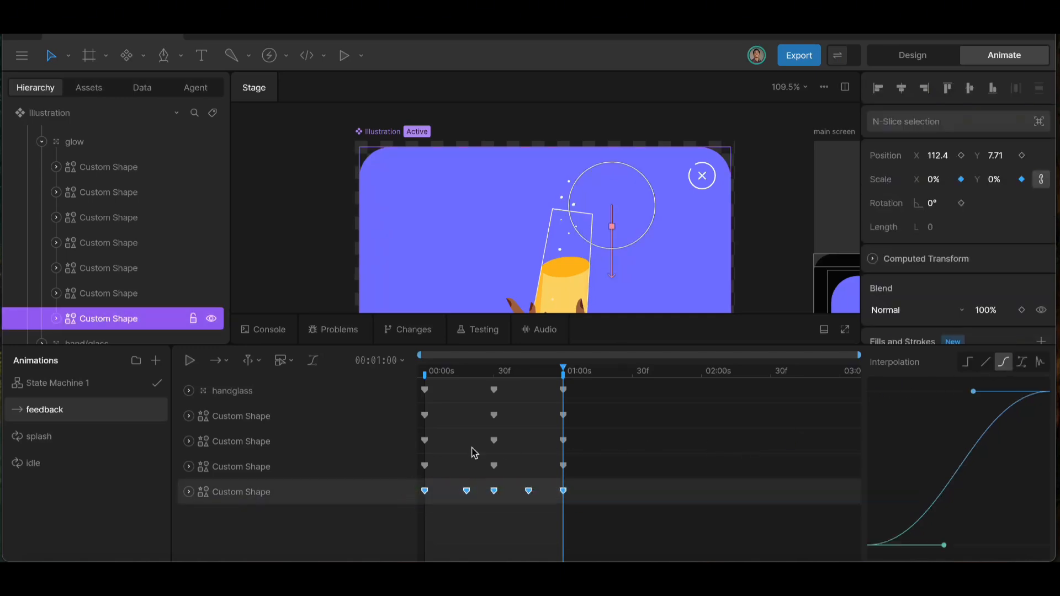
{"action": "key", "text": "space"}
{"action": "key", "text": "space"}
{"action": "key", "text": "space"}
{"action": "key", "text": "space"}
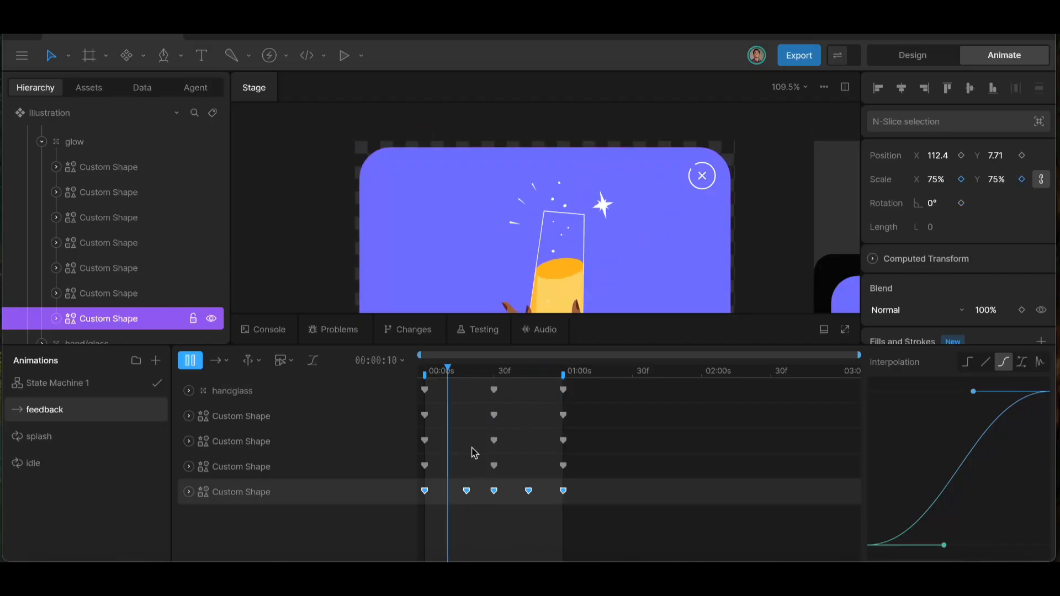
{"action": "key", "text": "space"}
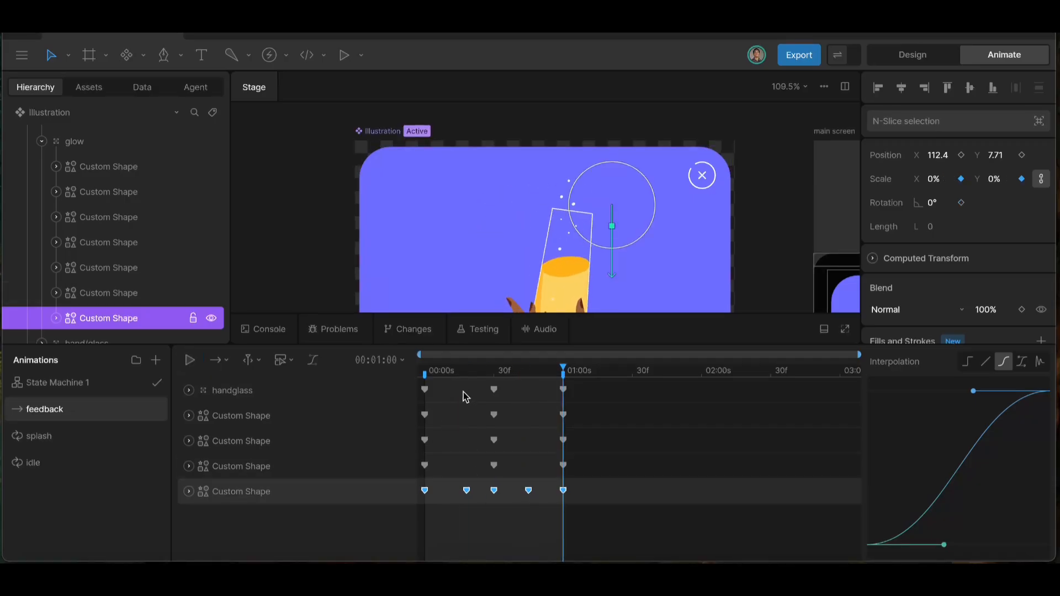
{"action": "left_click", "coordinate": [424, 368]}
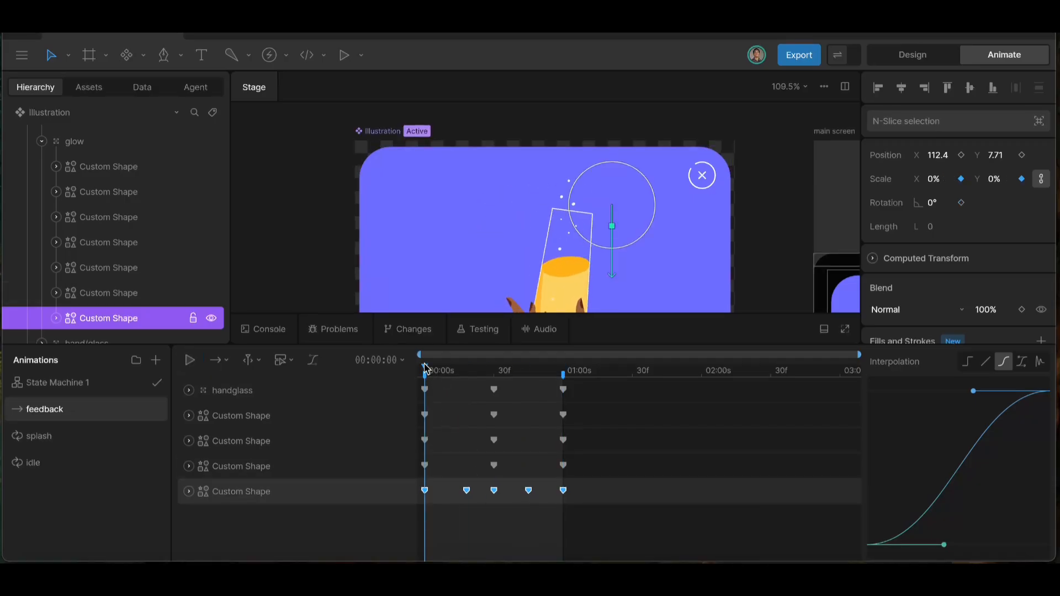
{"action": "key", "text": "space"}
{"action": "key", "text": "space"}
- Switch from the feedback timeline to State Machine 1 and make the main screen artboard active
{"action": "left_click", "coordinate": [64, 381]}
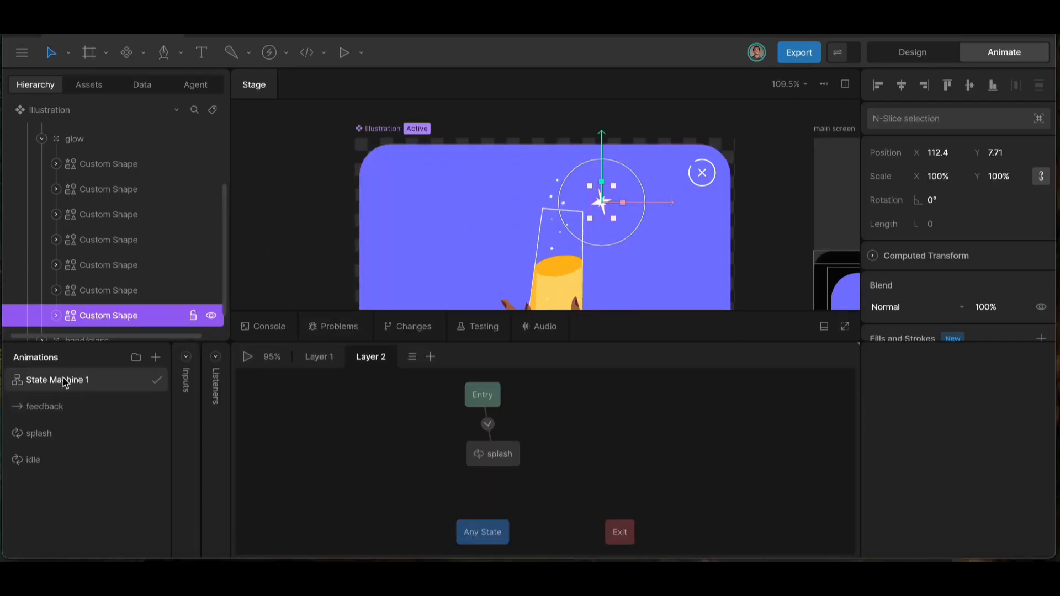
{"action": "scroll", "coordinate": [348, 188], "scroll_direction": "down", "scroll_amount": 7}
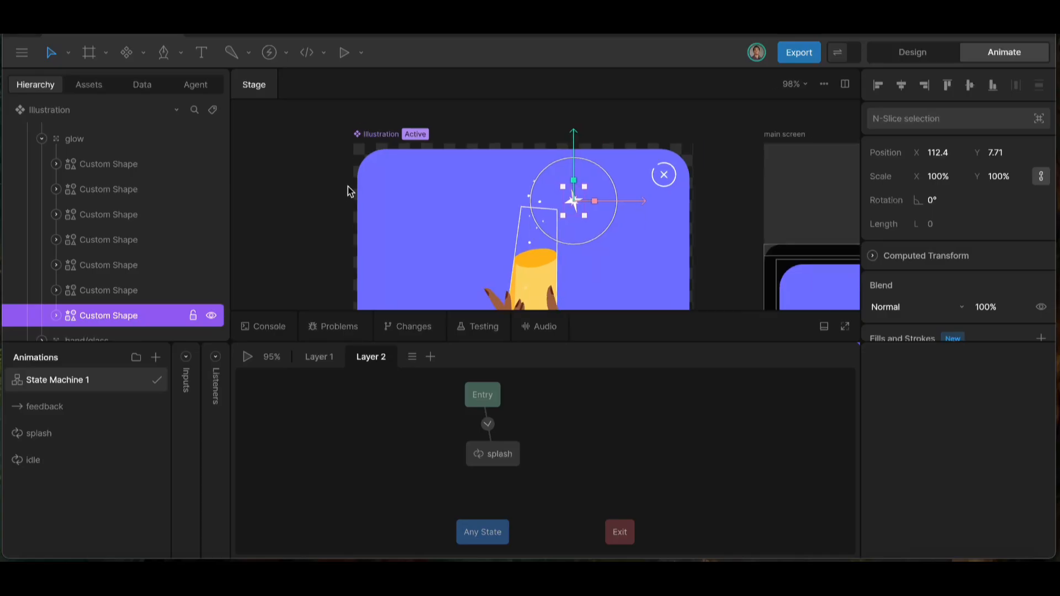
{"action": "scroll", "coordinate": [348, 190], "scroll_direction": "right", "scroll_amount": 3}
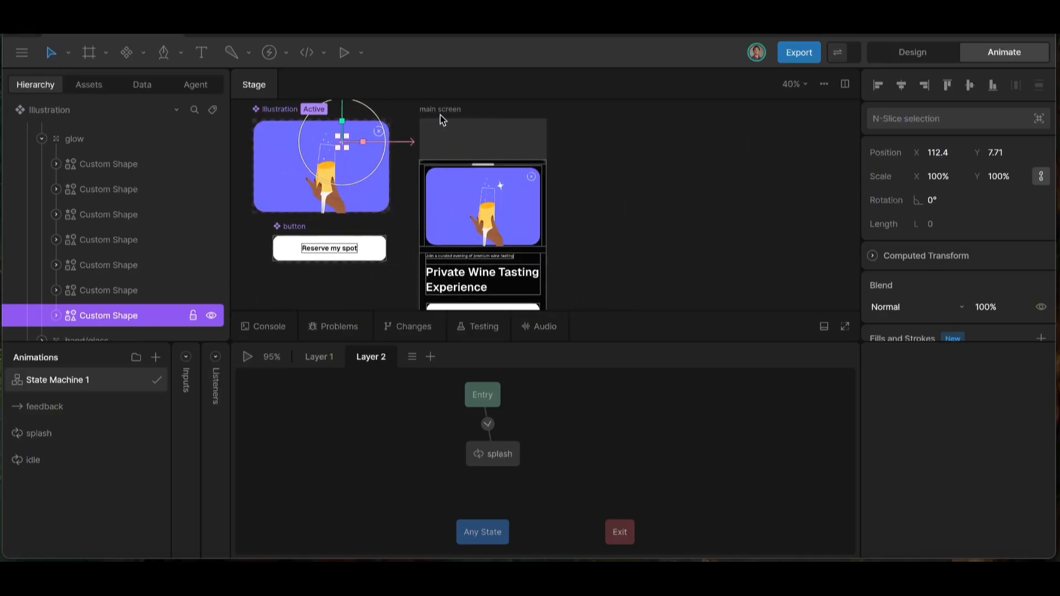
{"action": "left_click", "coordinate": [440, 110]}
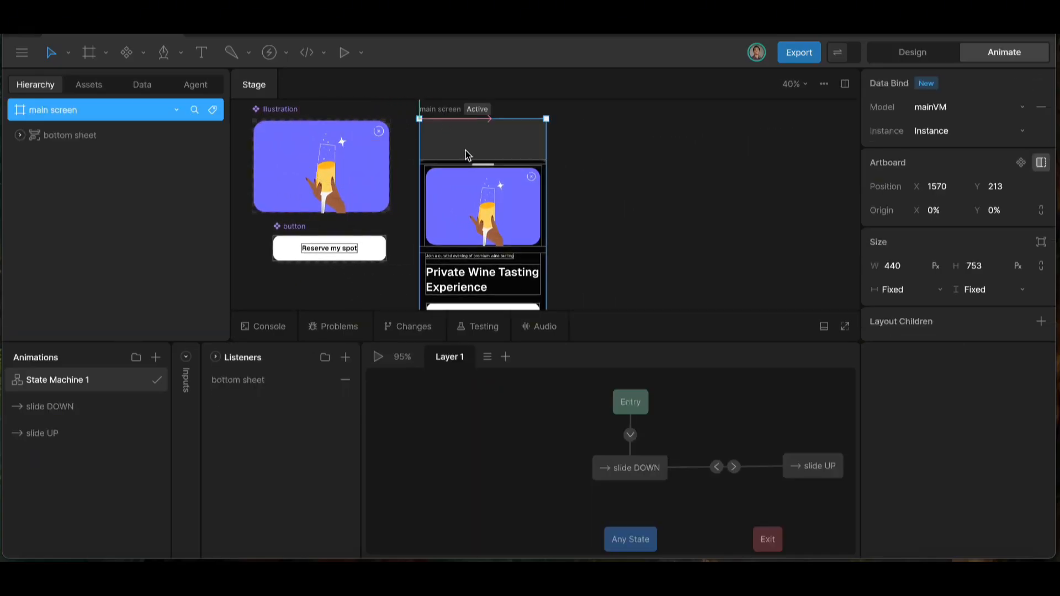
{"action": "scroll", "coordinate": [464, 178], "scroll_direction": "down", "scroll_amount": 2}
{"action": "scroll", "coordinate": [489, 178], "scroll_direction": "up", "scroll_amount": 3}
{"action": "scroll", "coordinate": [488, 178], "scroll_direction": "down", "scroll_amount": 2}
{"action": "scroll", "coordinate": [489, 178], "scroll_direction": "down", "scroll_amount": 2}
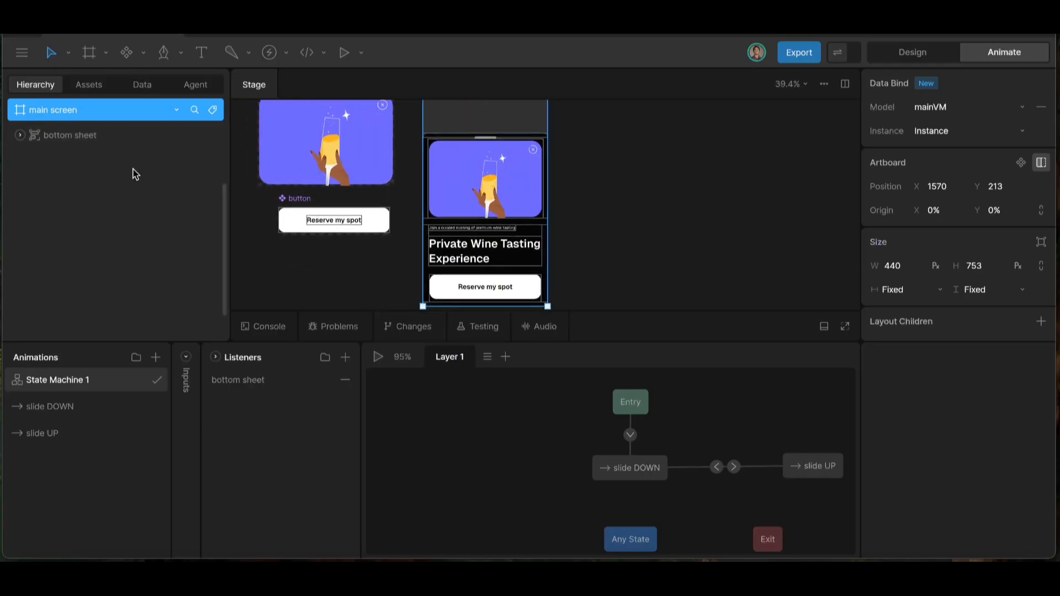
- Add buttonVM as a nested view model property of the mainVM view model
{"action": "left_click", "coordinate": [142, 88]}
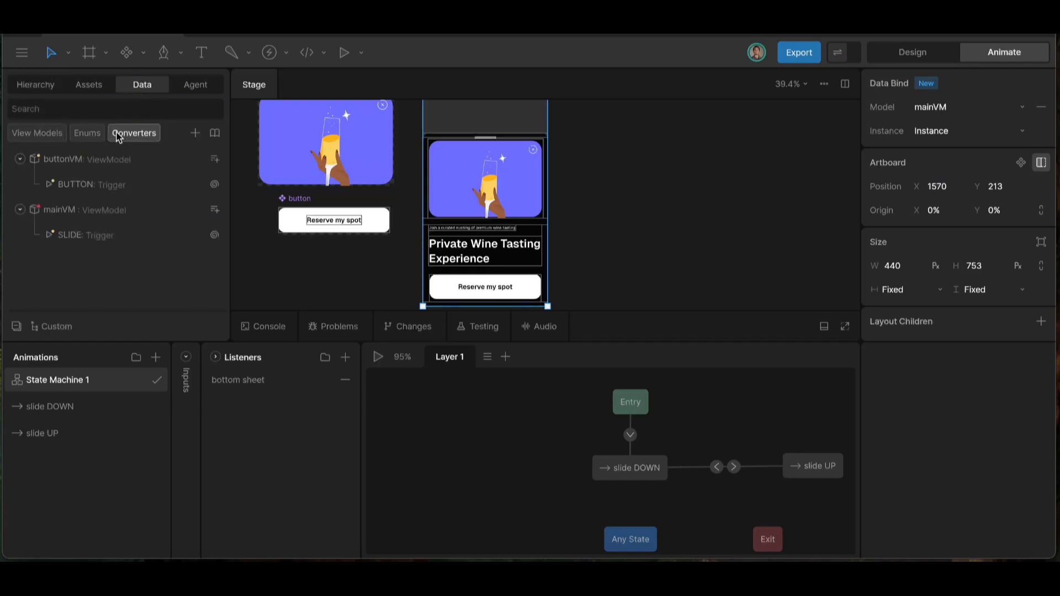
{"action": "left_click", "coordinate": [108, 210]}
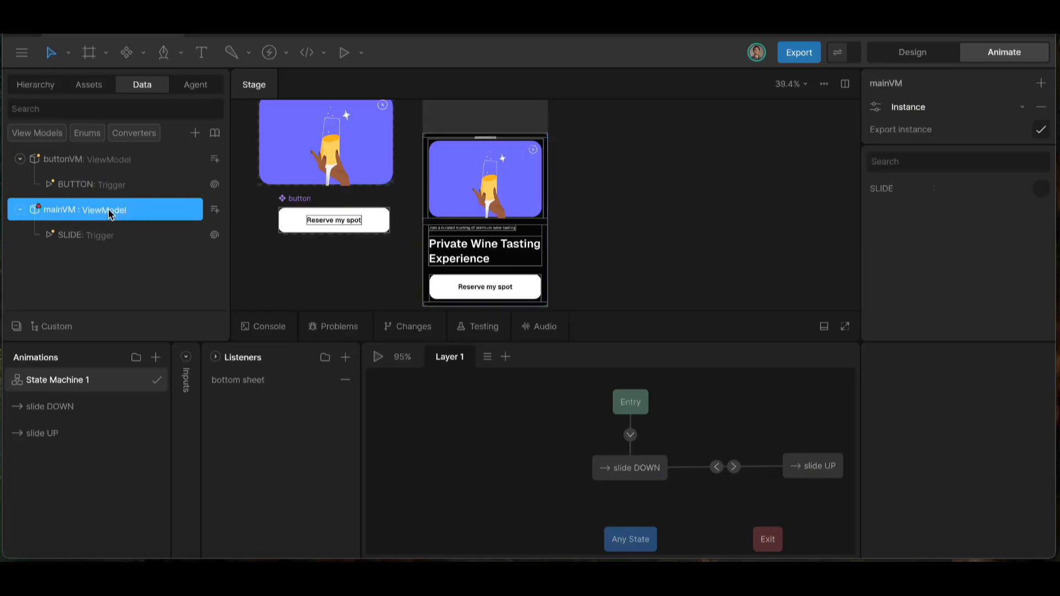
{"action": "left_click", "coordinate": [215, 210]}
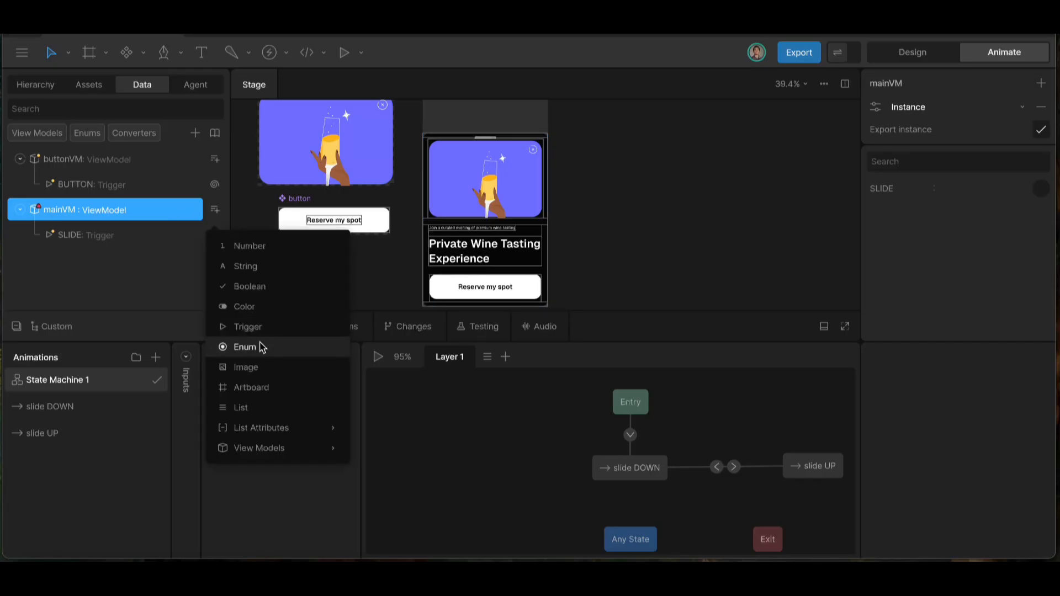
{"action": "mouse_move", "coordinate": [268, 448]}
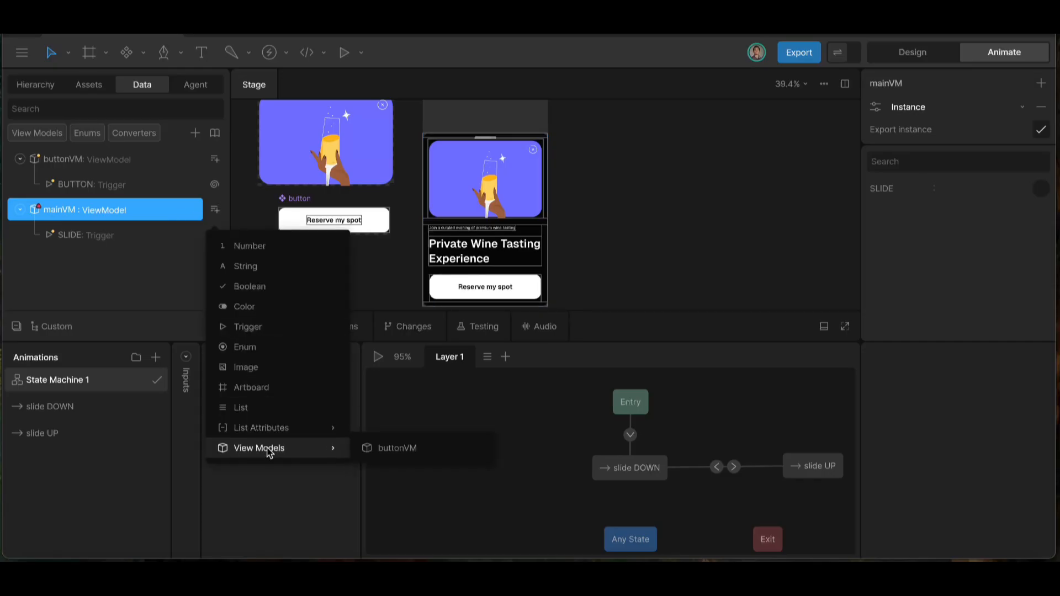
{"action": "left_click", "coordinate": [396, 448]}
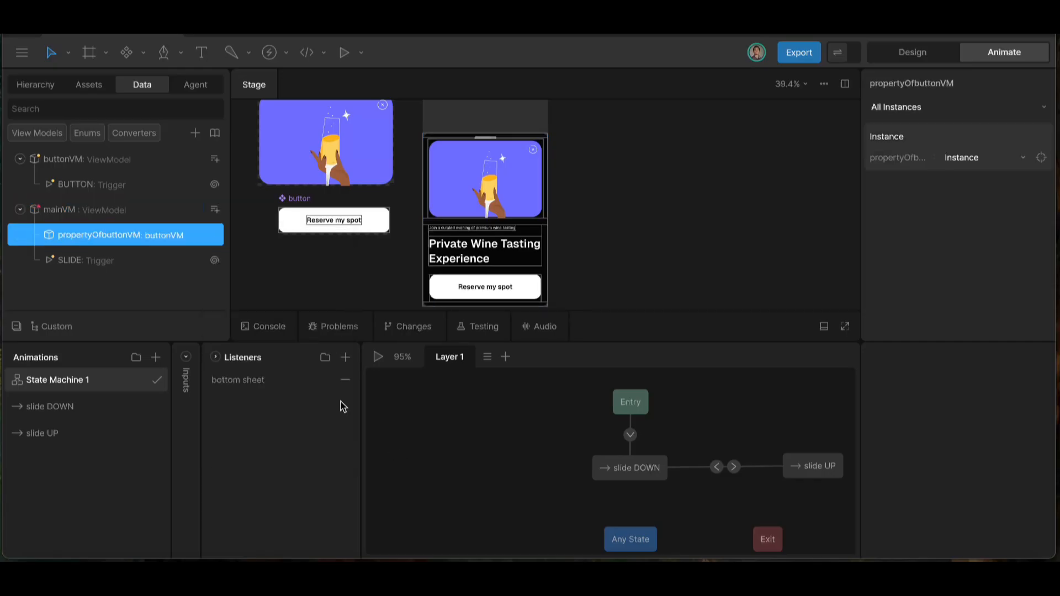
- Bind the nested button inside the down sheet to the propertyOfbuttonVM view model
{"action": "left_click", "coordinate": [36, 84]}
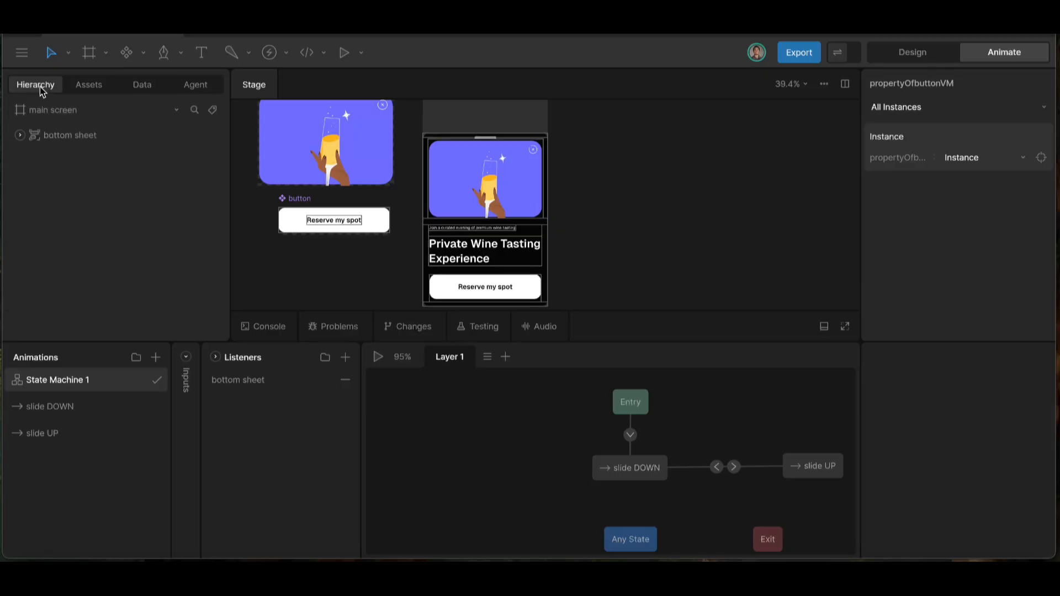
{"action": "left_click", "coordinate": [22, 137]}
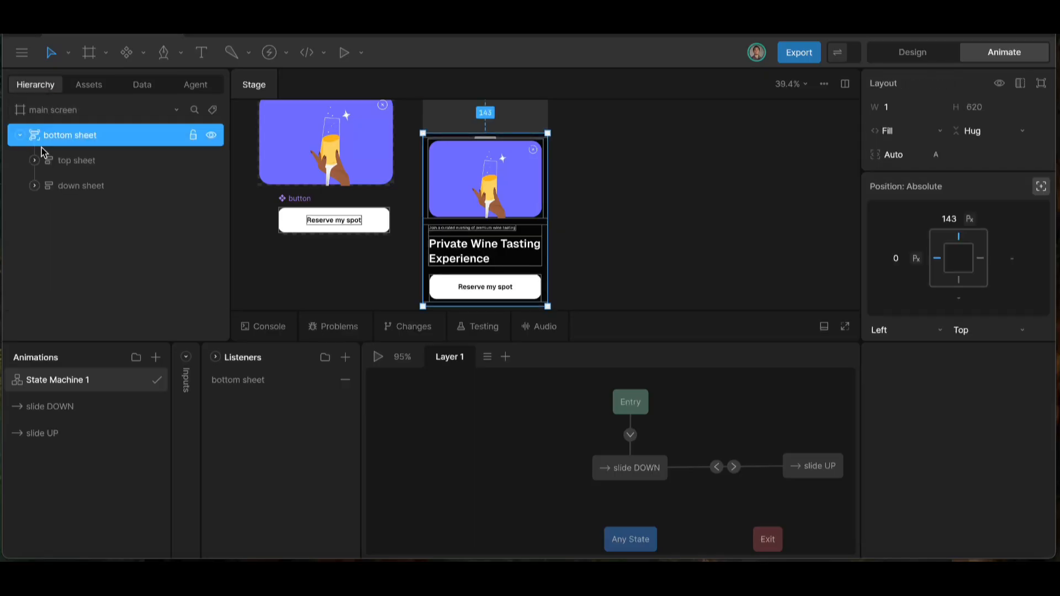
{"action": "left_click", "coordinate": [35, 185]}
{"action": "left_click", "coordinate": [87, 236]}
{"action": "left_click", "coordinate": [49, 236]}
{"action": "left_click", "coordinate": [98, 259]}
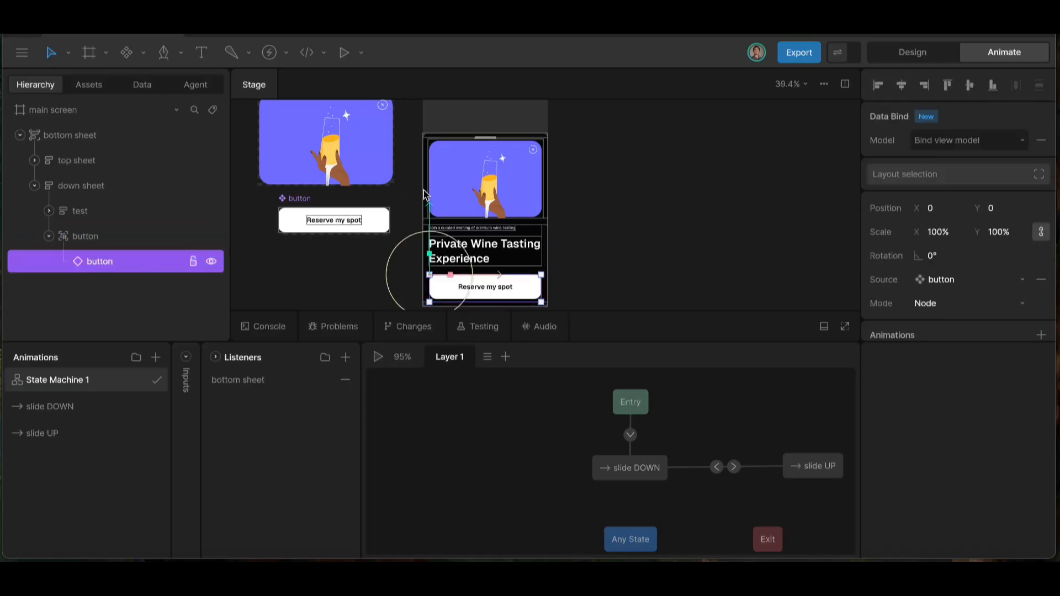
{"action": "left_click", "coordinate": [946, 143]}
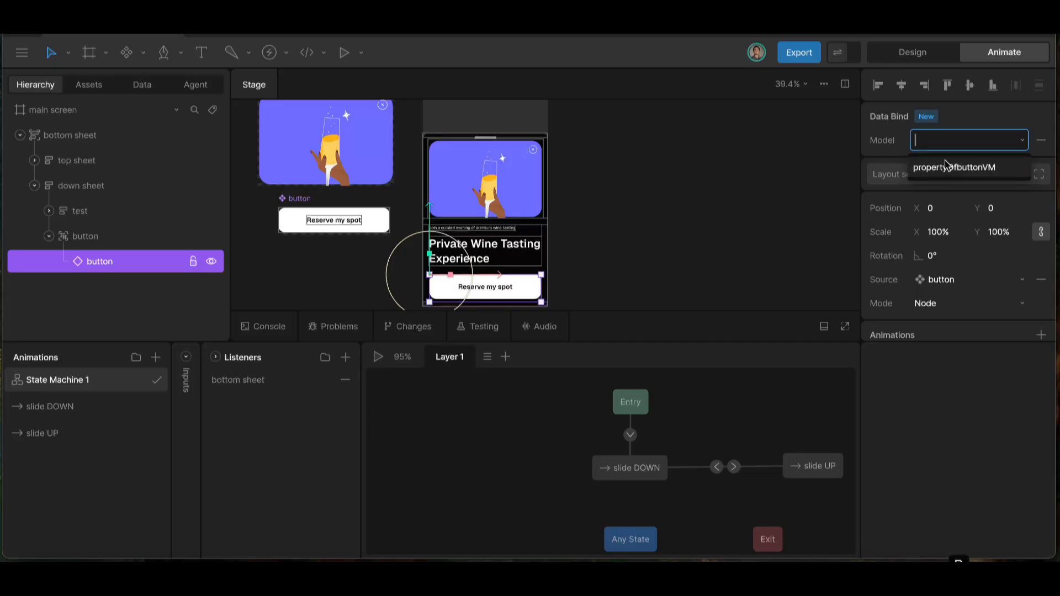
{"action": "left_click", "coordinate": [946, 167]}
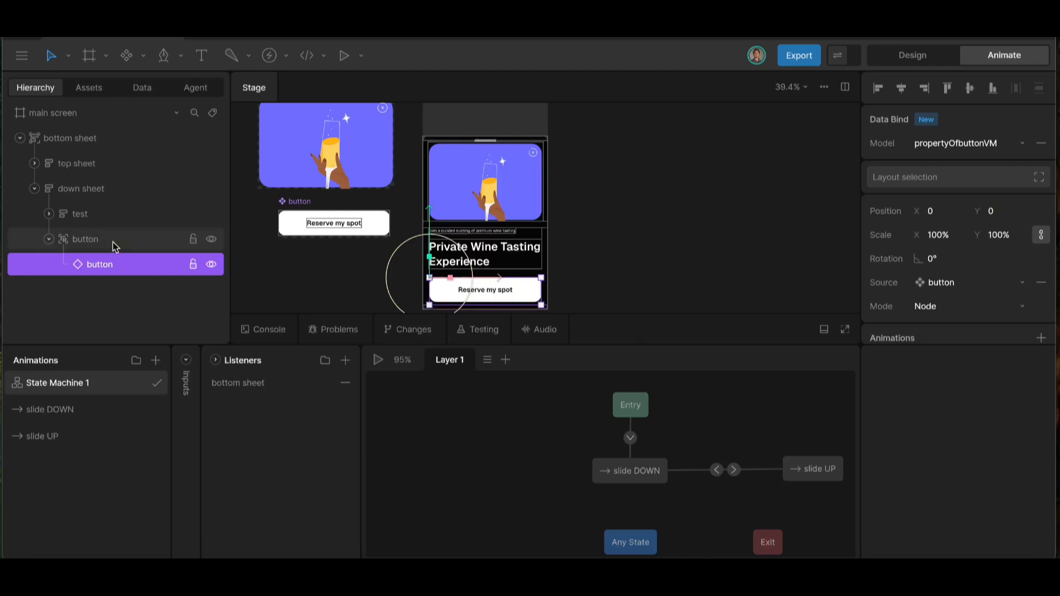
{"action": "left_click", "coordinate": [52, 241]}
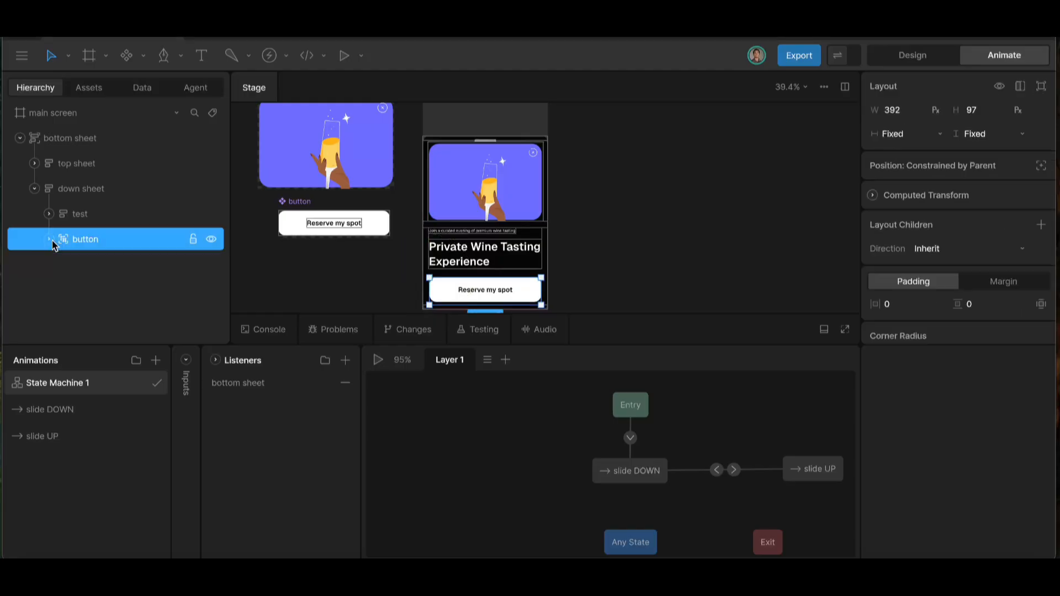
- Preview the main screen's State Machine 1, sliding the bottom sheet up and testing its Reserve my spot button
{"action": "left_click", "coordinate": [140, 93]}
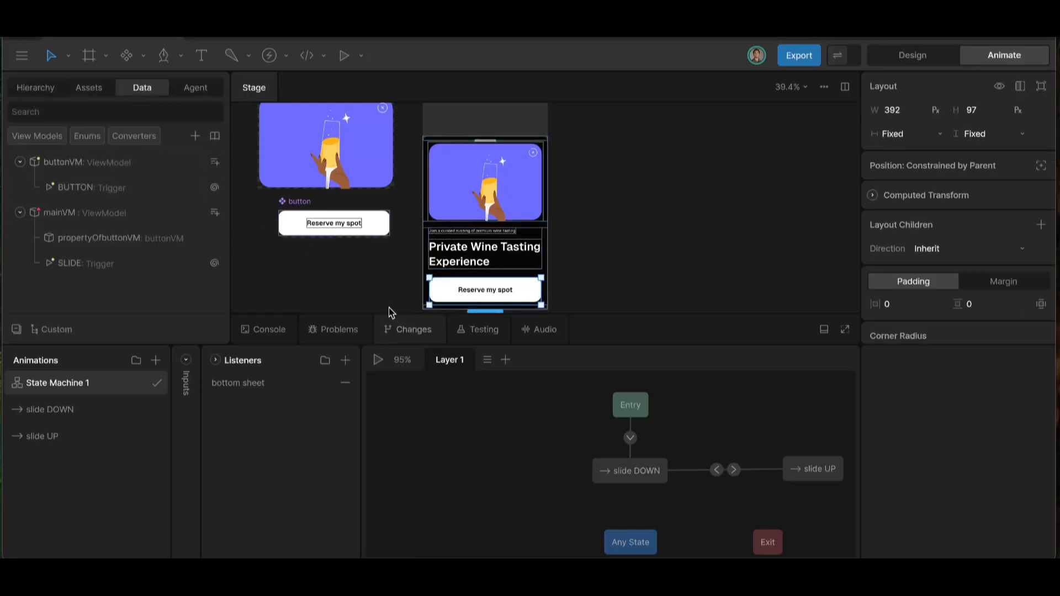
{"action": "scroll", "coordinate": [368, 284], "scroll_direction": "down", "scroll_amount": 2}
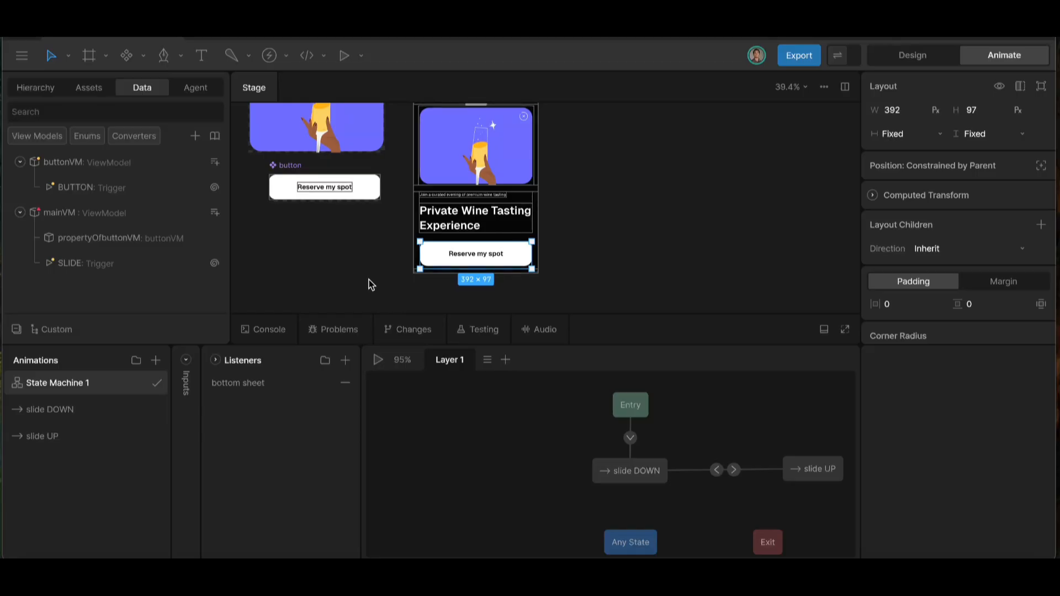
{"action": "key", "text": "space"}
{"action": "left_click", "coordinate": [474, 276]}
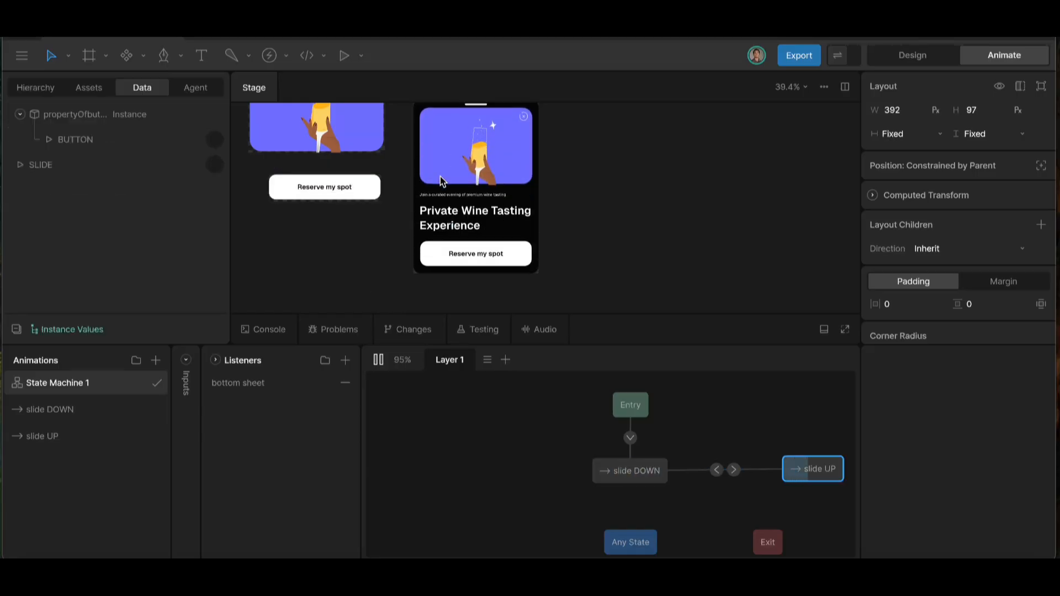
{"action": "left_click", "coordinate": [465, 251]}
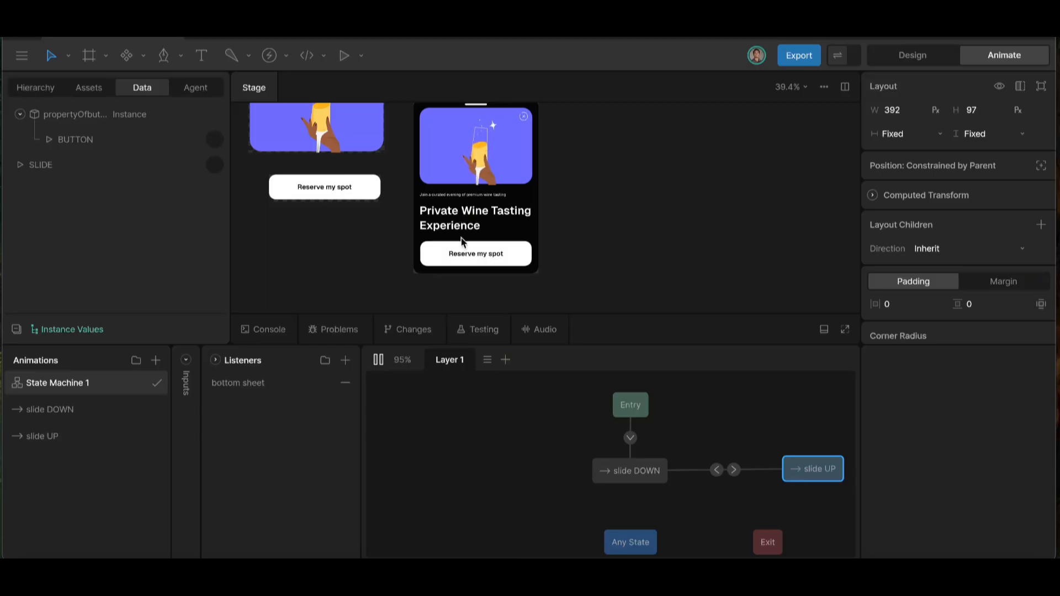
{"action": "scroll", "coordinate": [463, 241], "scroll_direction": "up", "scroll_amount": 5}
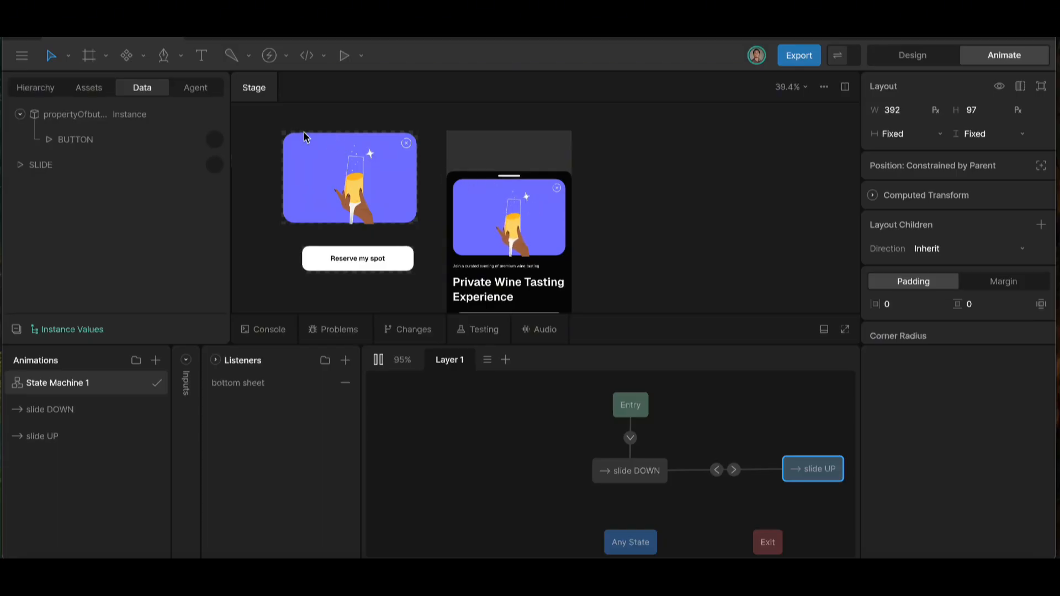
- Make the Illustration artboard active and key the glow group's opacity at 0% on 00:01:00 of the idle timeline
{"action": "left_click", "coordinate": [878, 57]}
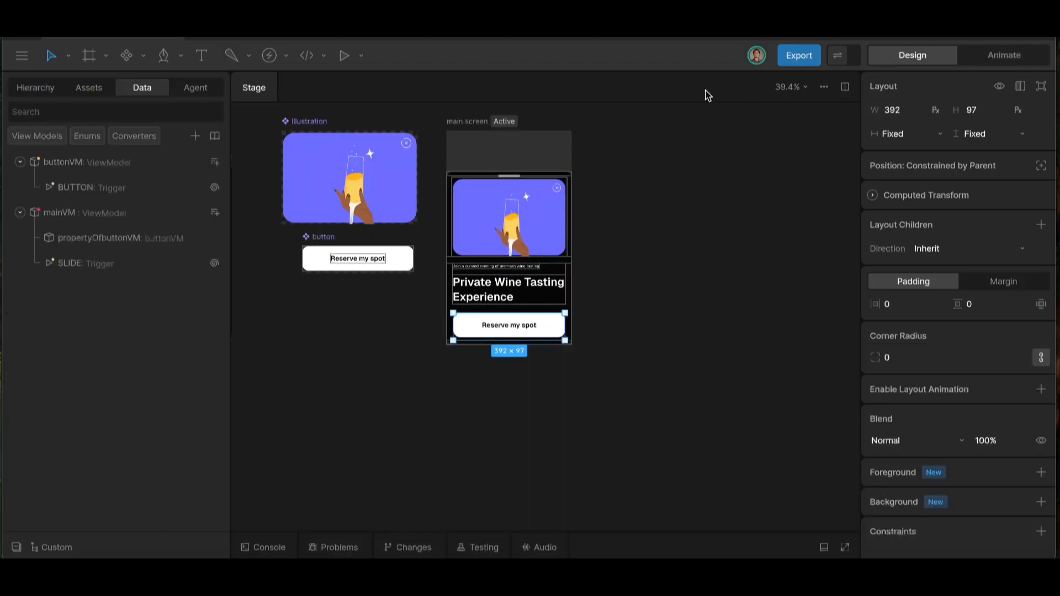
{"action": "left_click", "coordinate": [304, 121]}
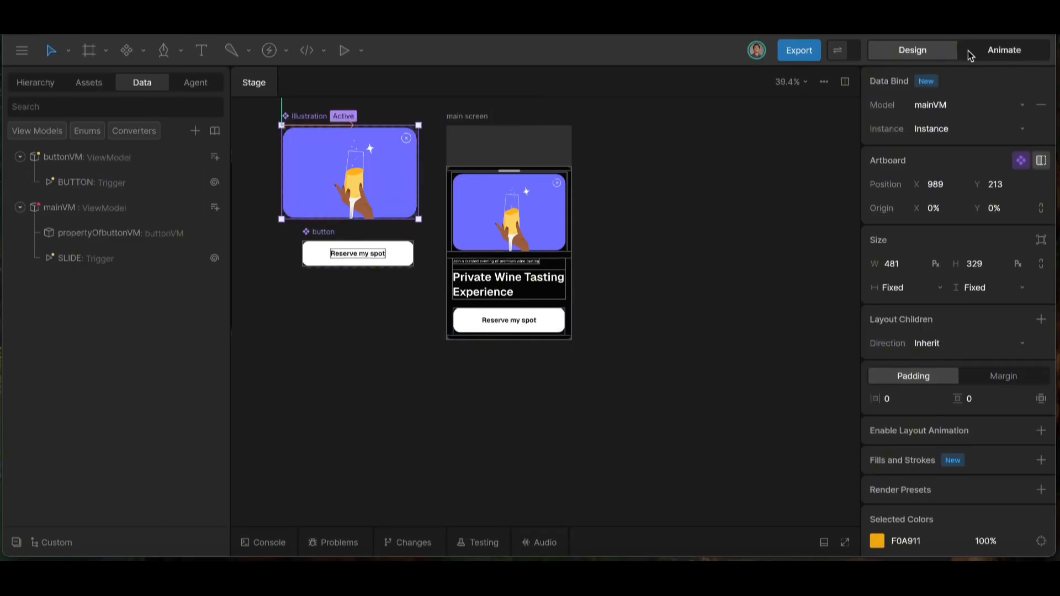
{"action": "left_click", "coordinate": [39, 86]}
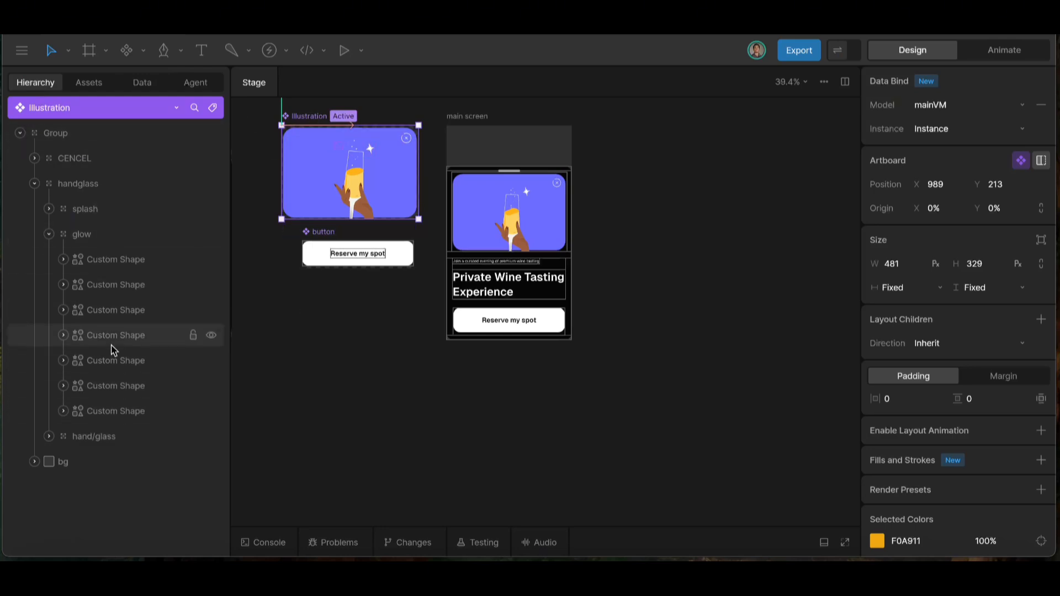
{"action": "left_click", "coordinate": [51, 236]}
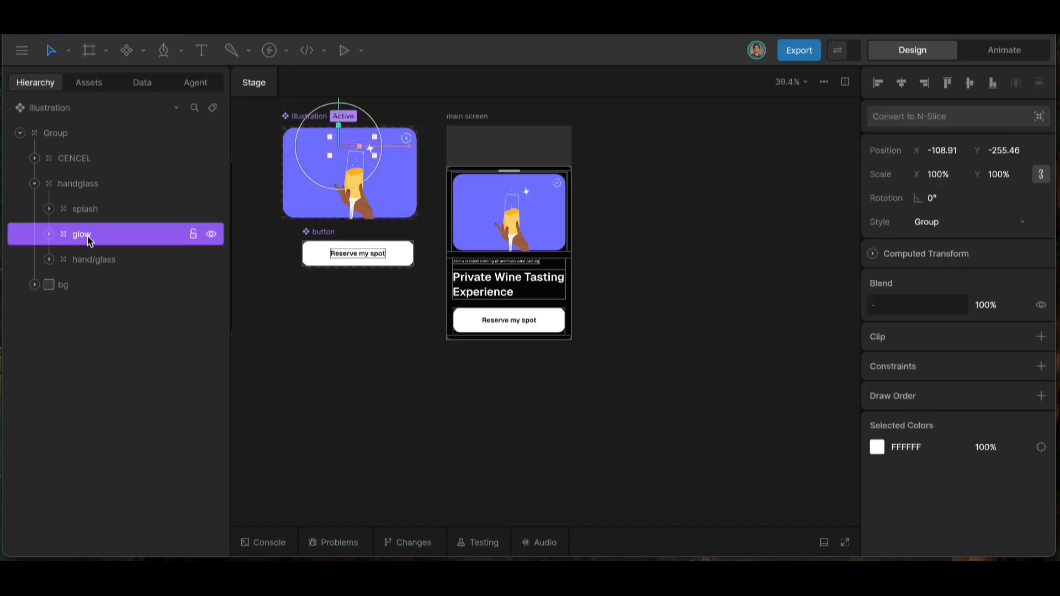
{"action": "left_click", "coordinate": [989, 55]}
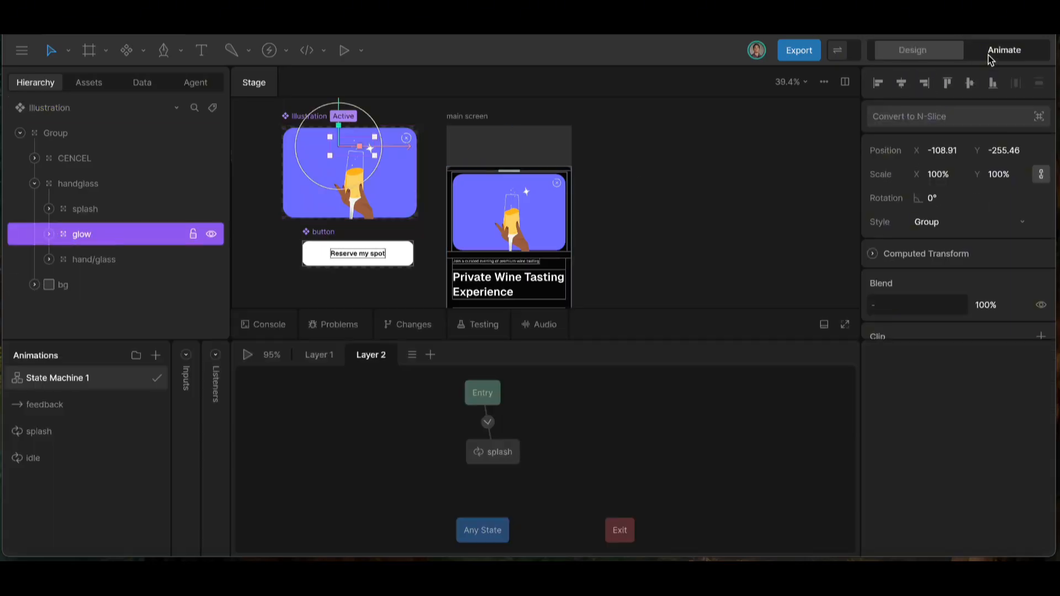
{"action": "left_click", "coordinate": [45, 461]}
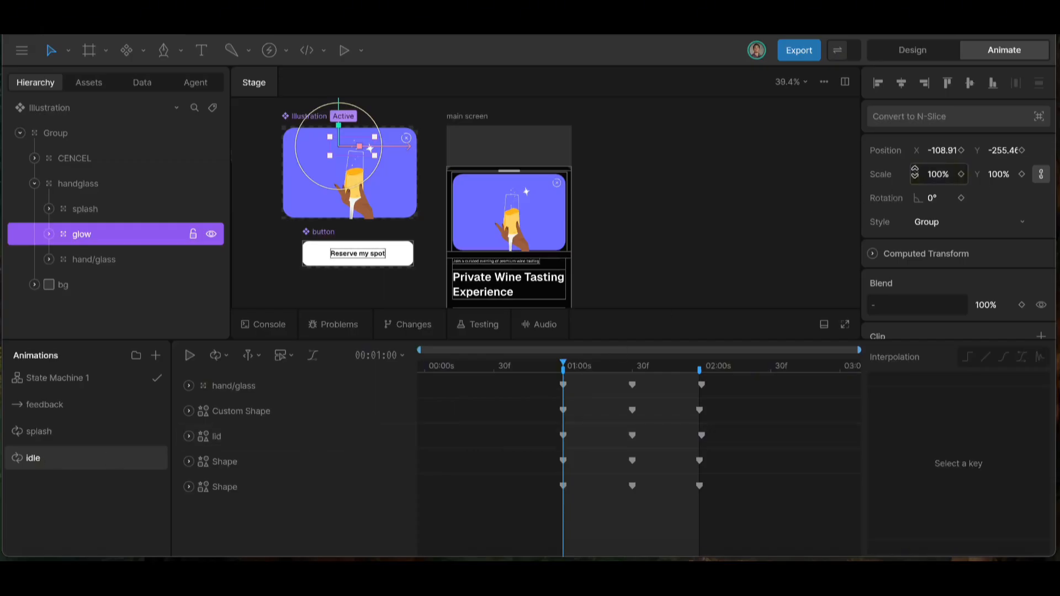
{"action": "scroll", "coordinate": [963, 266], "scroll_direction": "down", "scroll_amount": 3}
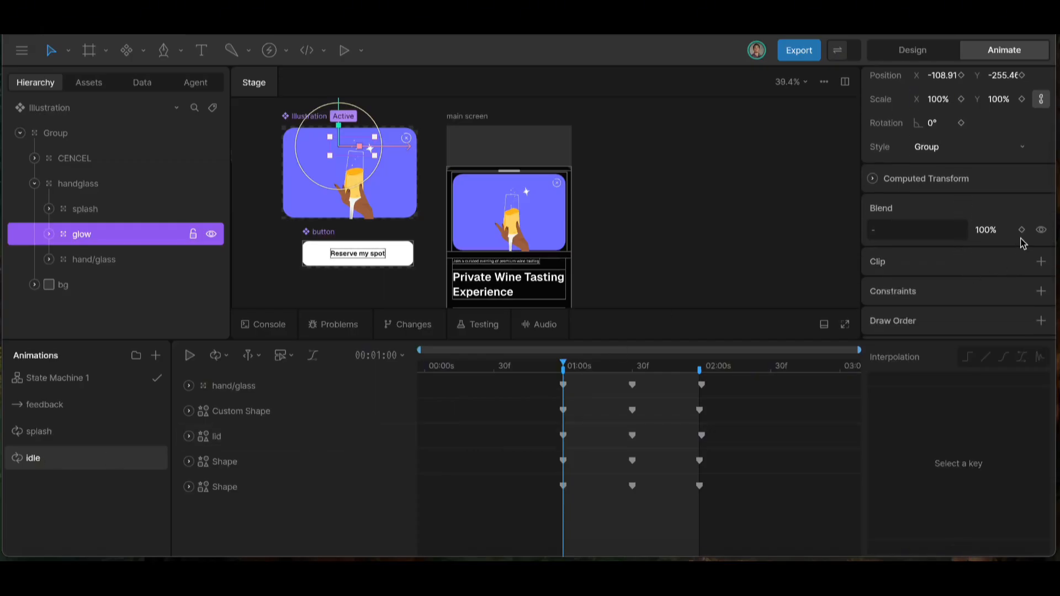
{"action": "left_click", "coordinate": [1022, 229]}
{"action": "left_click", "coordinate": [983, 229]}
{"action": "type", "text": "0"}
{"action": "key", "text": "Return"}
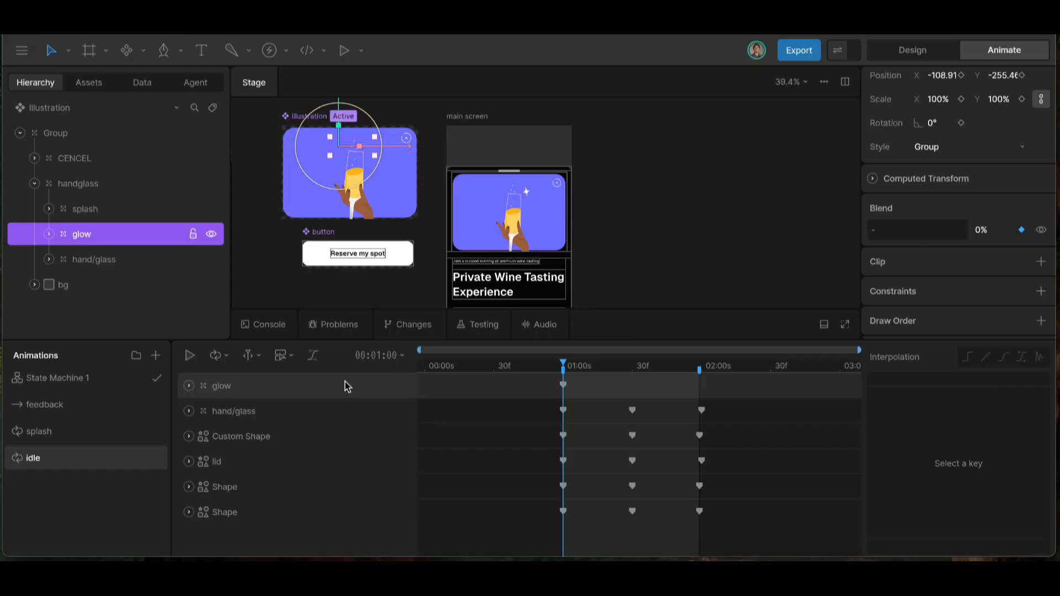
- Clear the glow group's opacity value at 00:01:00 of the splash timeline
{"action": "left_click", "coordinate": [82, 436]}
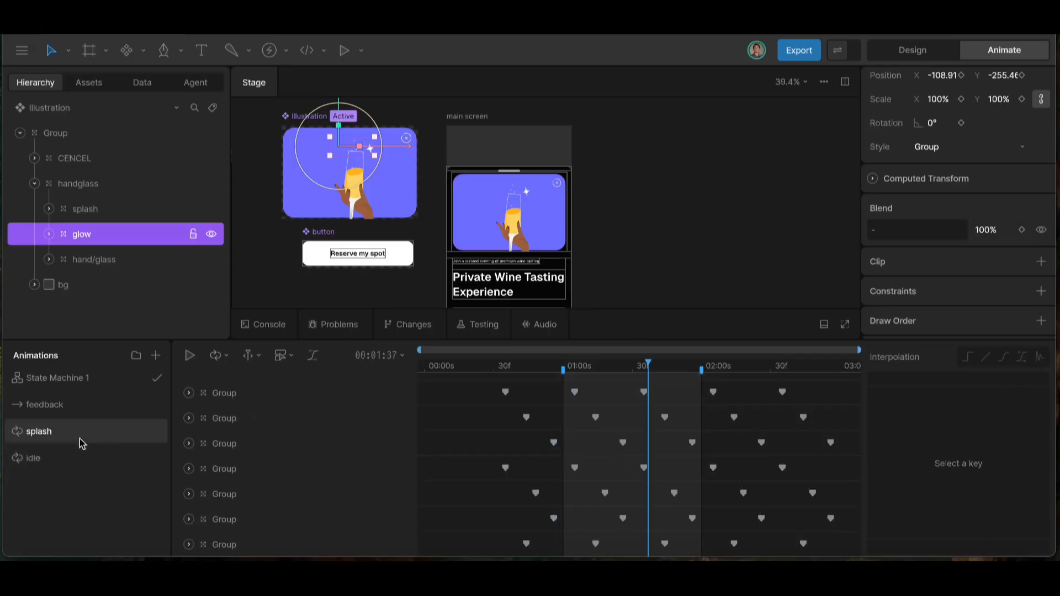
{"action": "left_click", "coordinate": [563, 368]}
{"action": "left_click", "coordinate": [991, 227]}
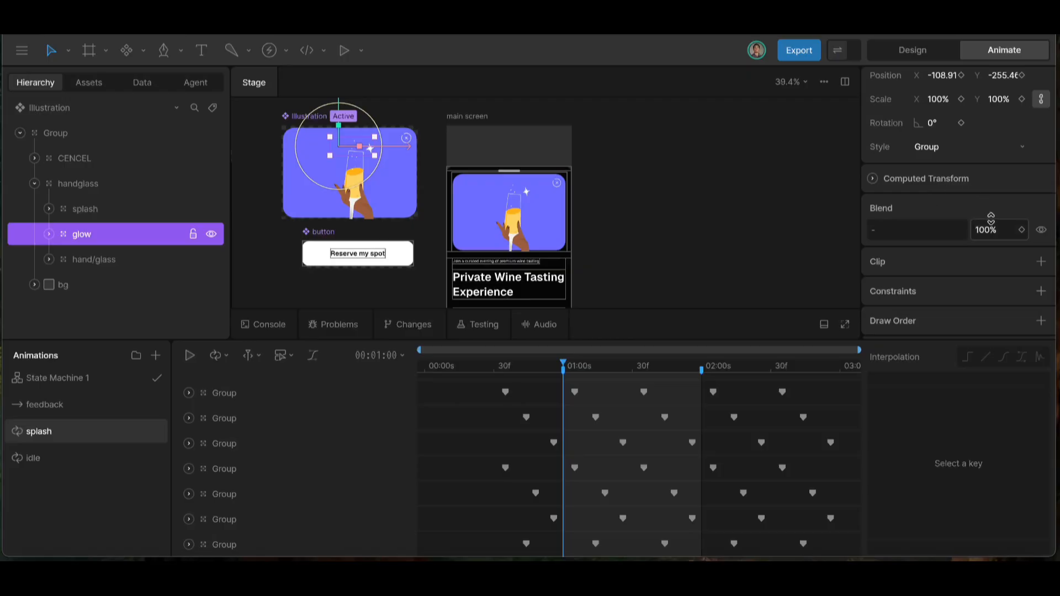
{"action": "key", "text": "BackSpace"}
{"action": "key", "text": "Return"}
- Try to set the glow group's opacity to 100% at 00:00:00 of the feedback timeline
{"action": "left_click", "coordinate": [62, 399]}
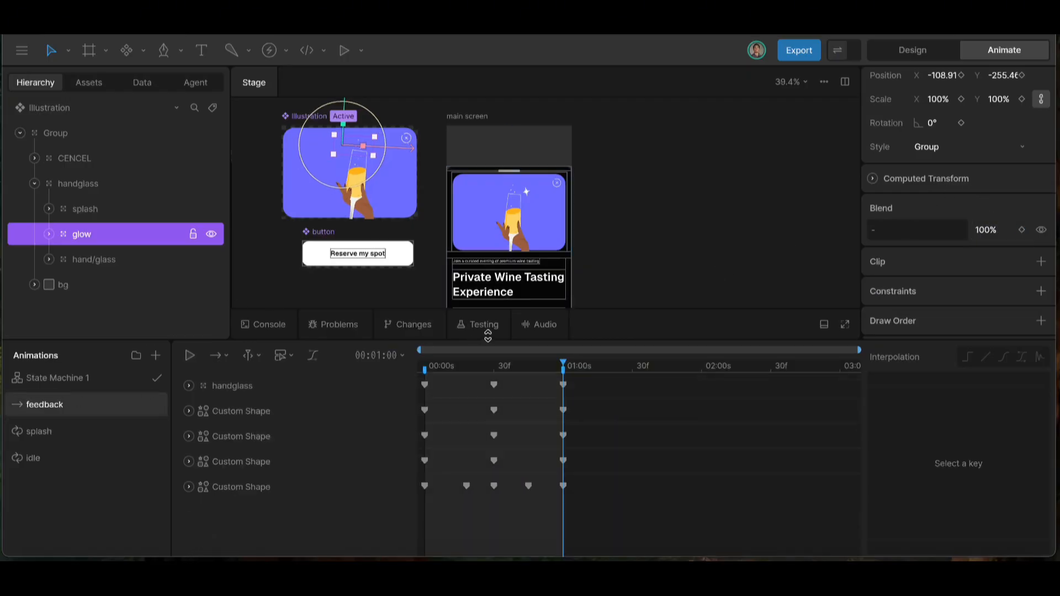
{"action": "left_click", "coordinate": [426, 367]}
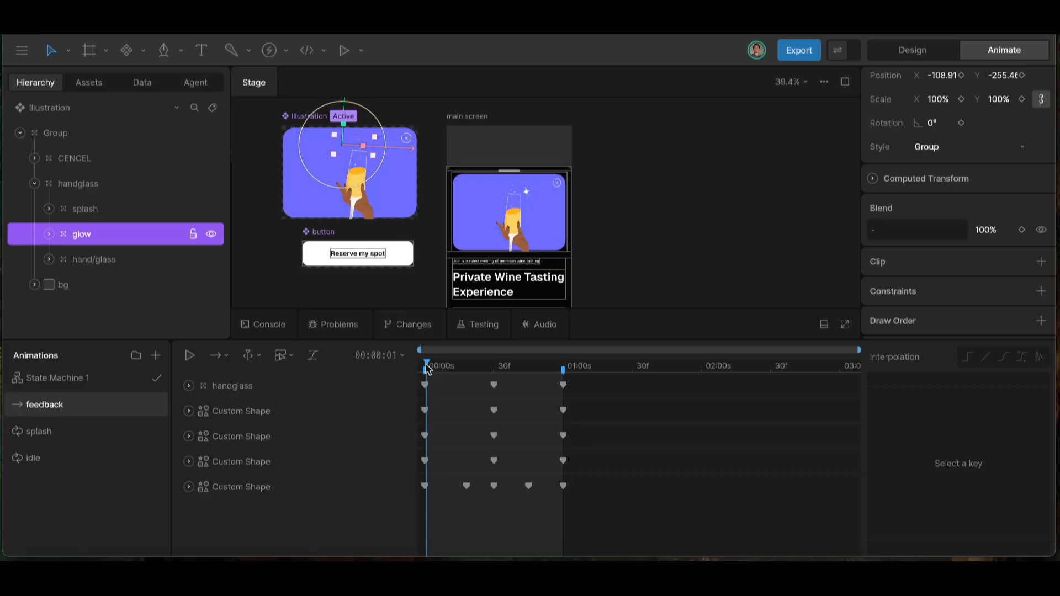
{"action": "left_click", "coordinate": [986, 229]}
{"action": "key", "text": "BackSpace"}
{"action": "type", "text": "100"}
{"action": "key", "text": "Return"}
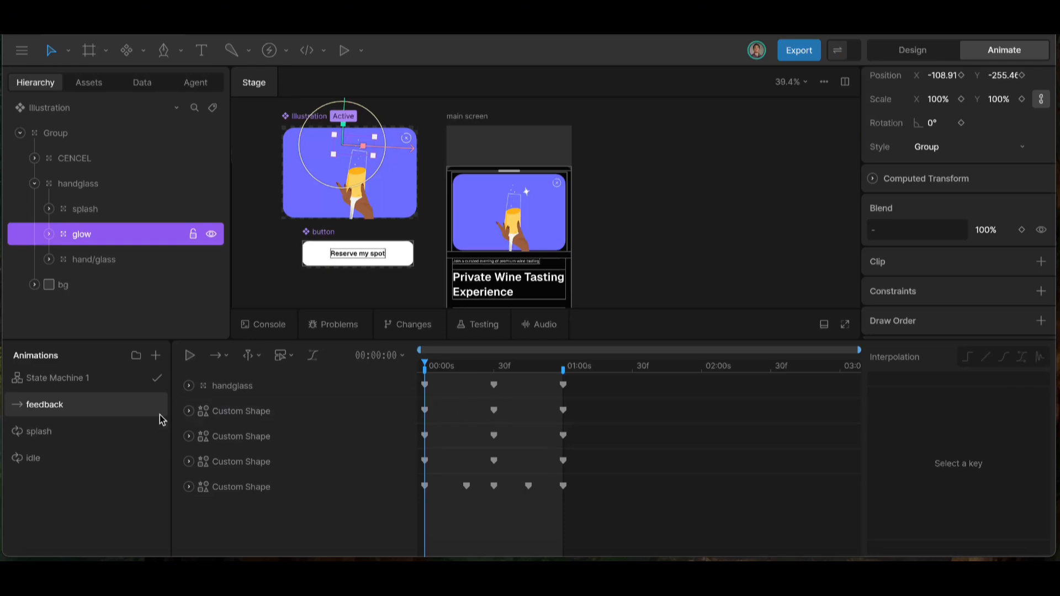
- Play the Illustration's State Machine 1 to check the glow, and stop the preview
{"action": "left_click", "coordinate": [98, 386]}
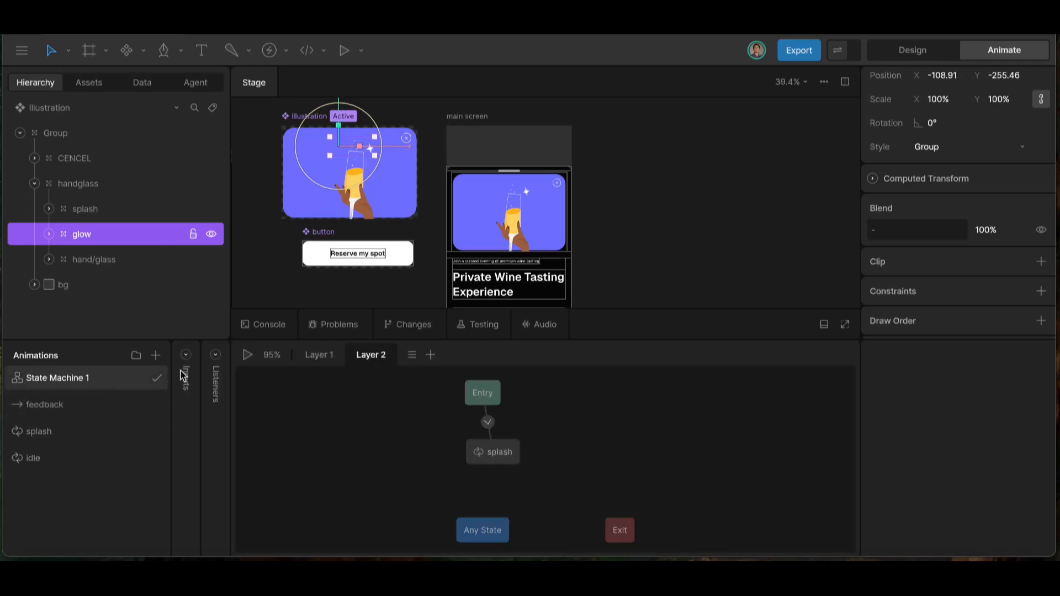
{"action": "left_click", "coordinate": [247, 355]}
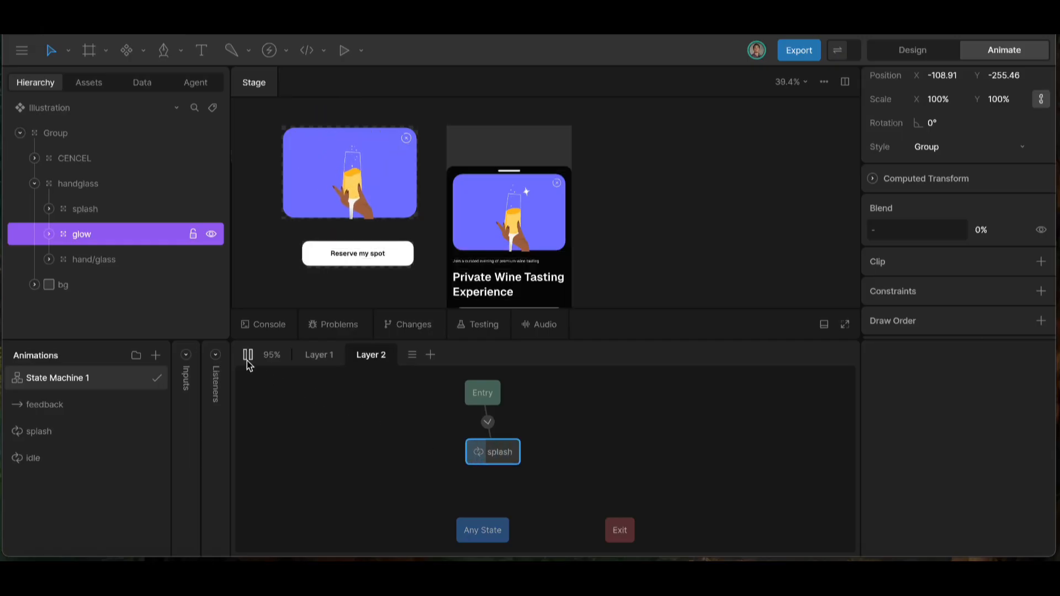
{"action": "left_click", "coordinate": [247, 355]}
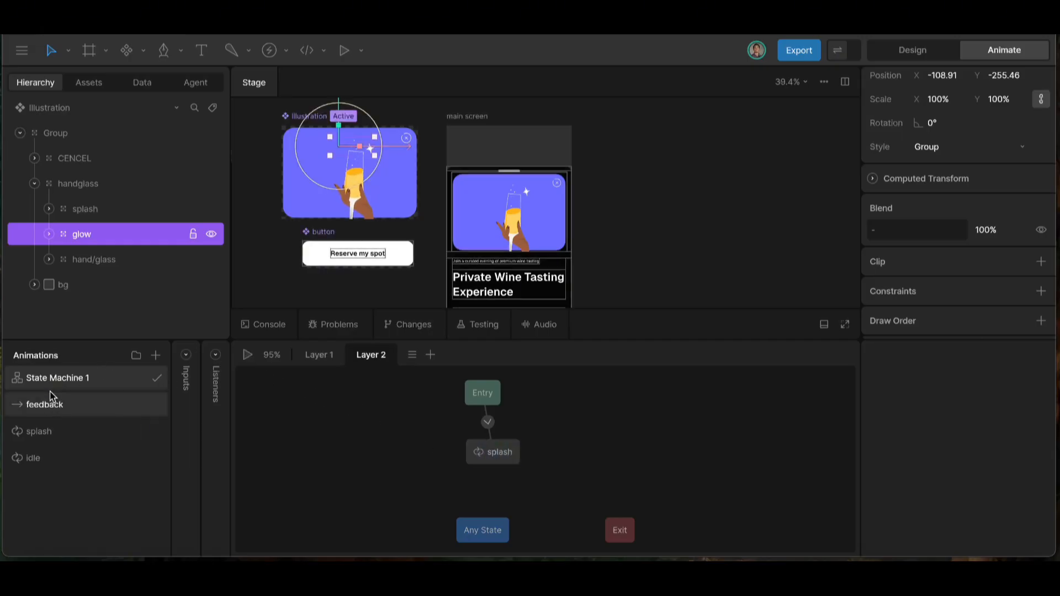
- Make the main screen artboard active and preview its state machine by sliding the bottom sheet up
{"action": "left_click", "coordinate": [457, 117]}
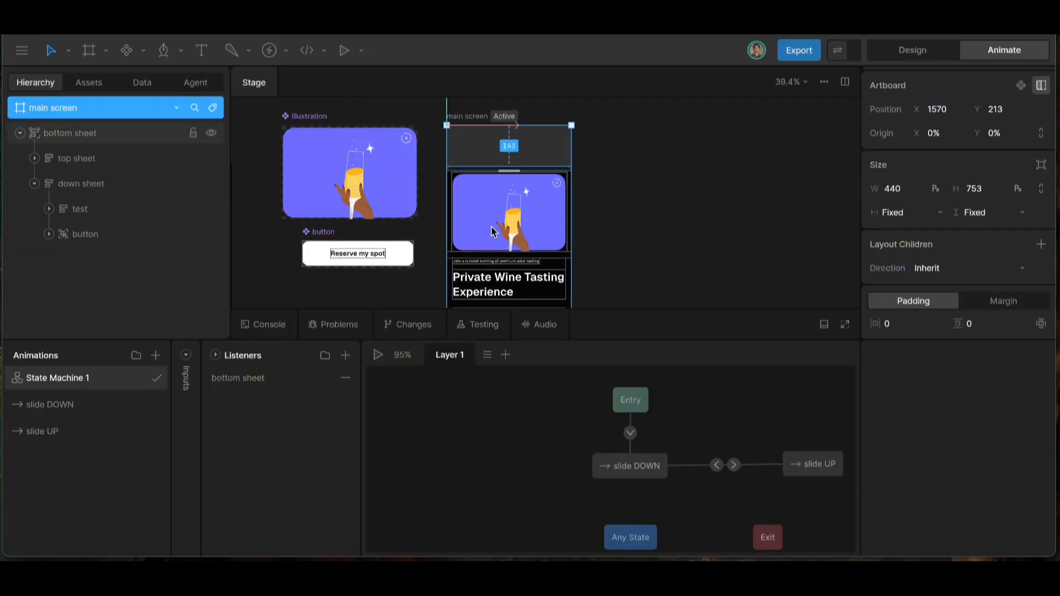
{"action": "key", "text": "space"}
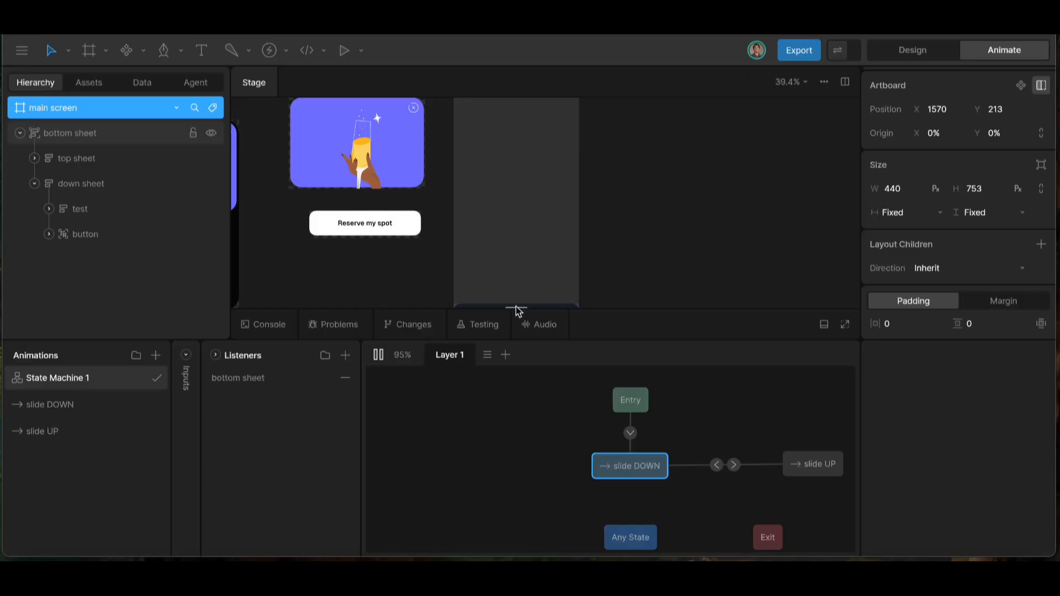
{"action": "left_click", "coordinate": [515, 305]}
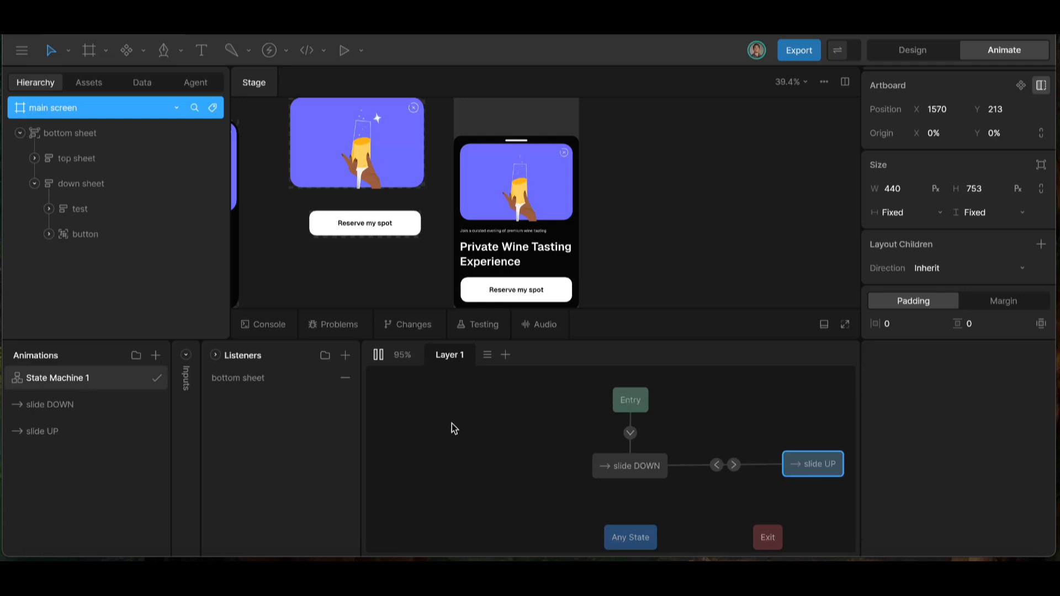
{"action": "left_click", "coordinate": [379, 356]}
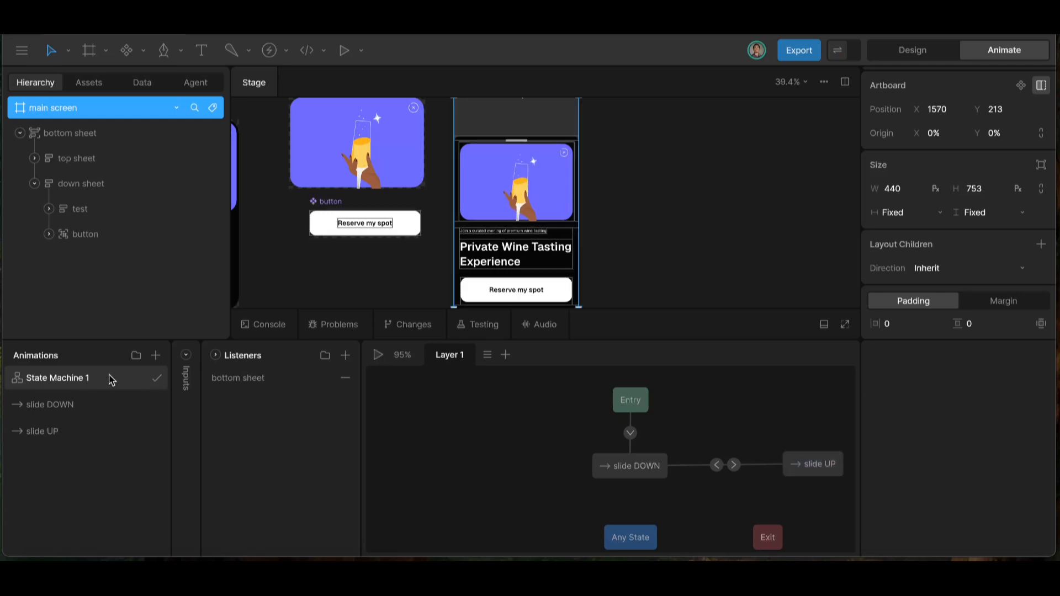
- Create a new timeline for the main screen and add the feedback animation in Remap mode to the nested Illustration in the top sheet
{"action": "left_click", "coordinate": [157, 355]}
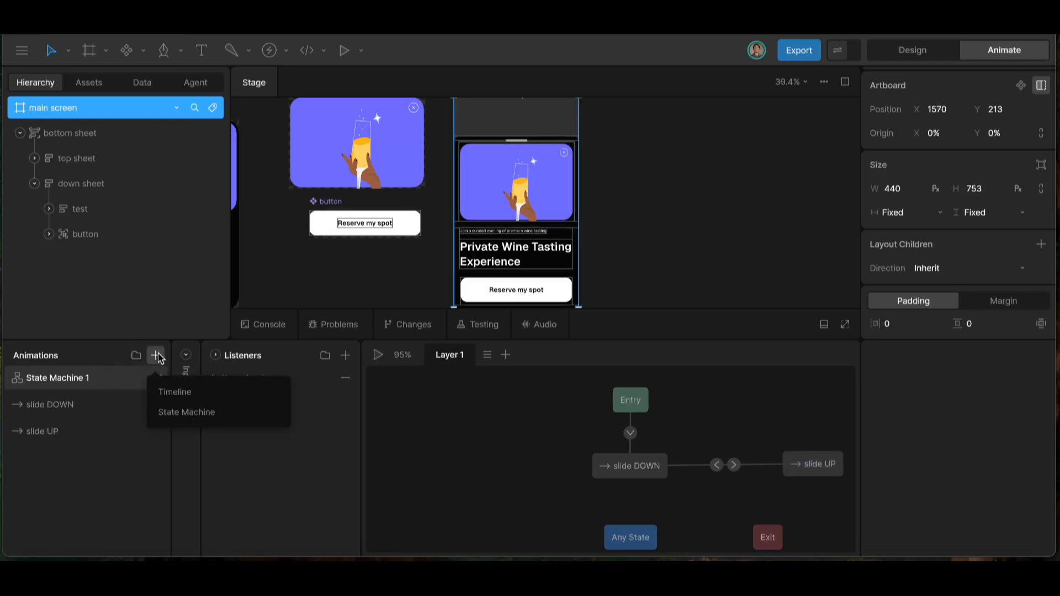
{"action": "left_click", "coordinate": [185, 393]}
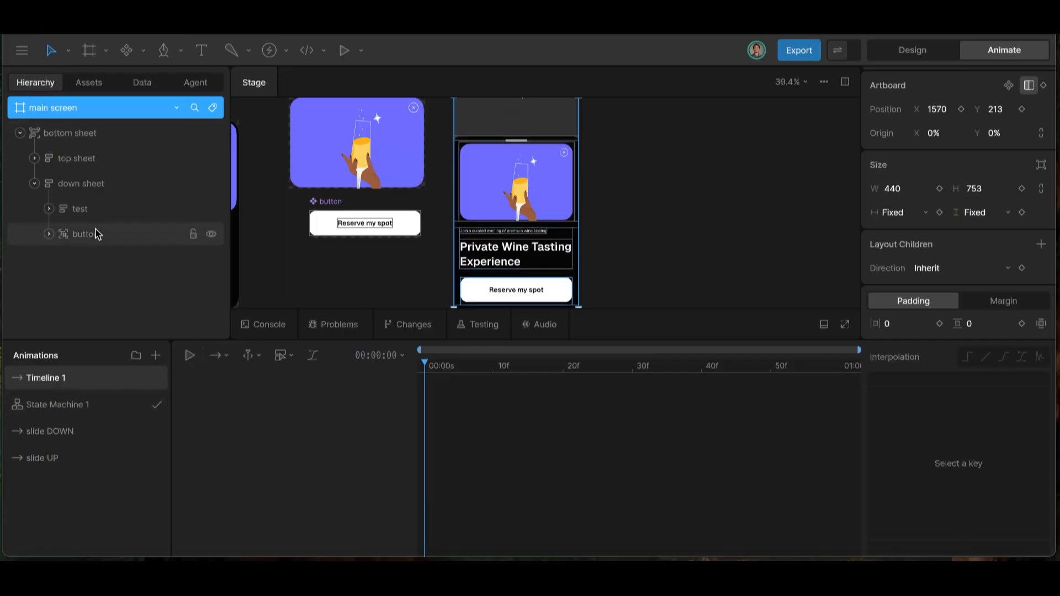
{"action": "left_click", "coordinate": [35, 159]}
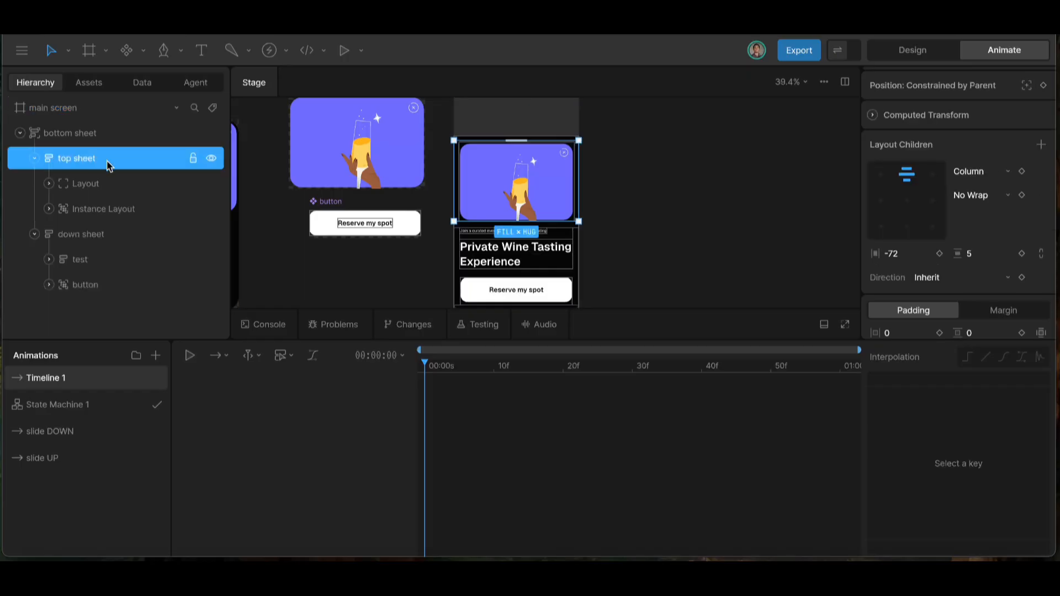
{"action": "left_click", "coordinate": [101, 208]}
{"action": "left_click", "coordinate": [49, 209]}
{"action": "left_click", "coordinate": [116, 235]}
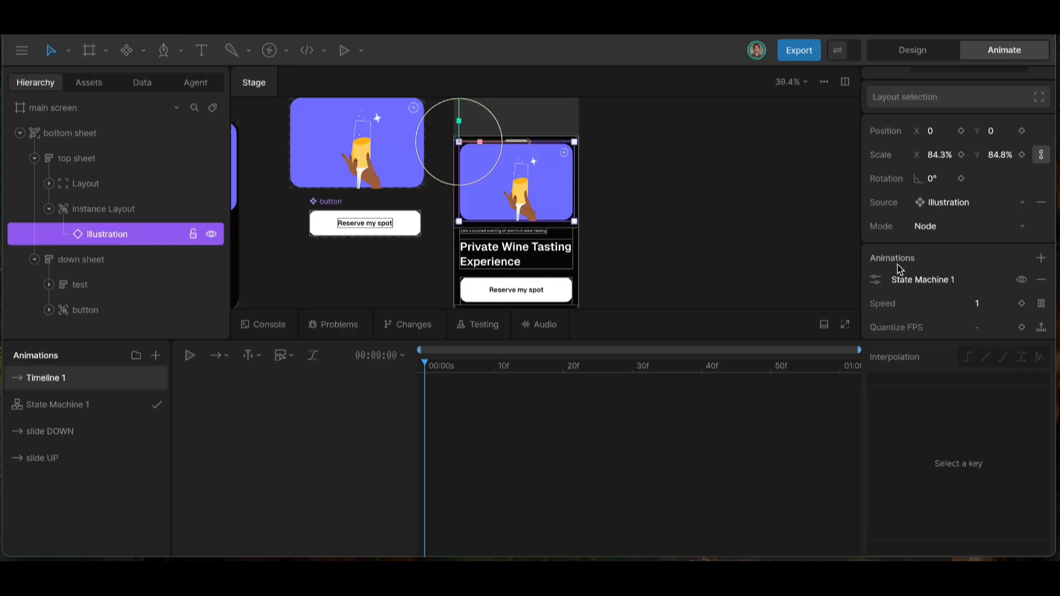
{"action": "scroll", "coordinate": [1035, 262], "scroll_direction": "down", "scroll_amount": 1}
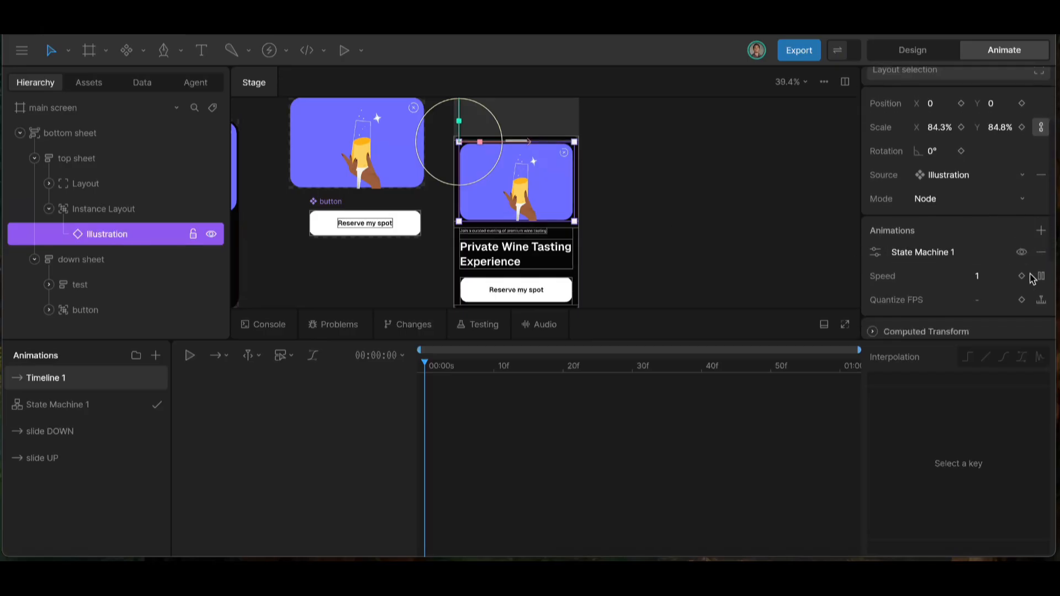
{"action": "left_click", "coordinate": [1041, 231]}
{"action": "mouse_move", "coordinate": [961, 297]}
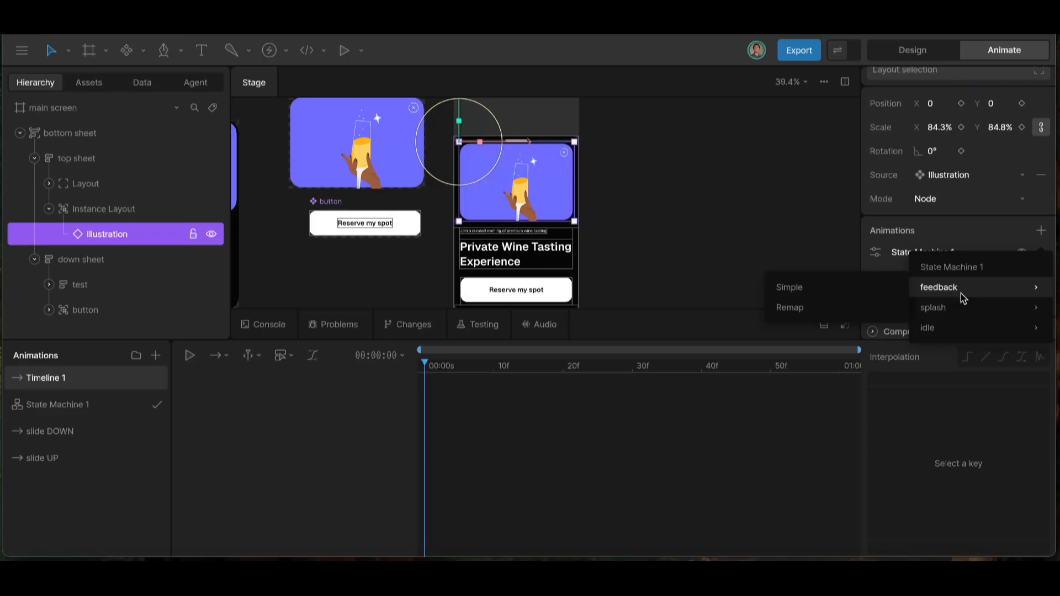
{"action": "left_click", "coordinate": [833, 308]}
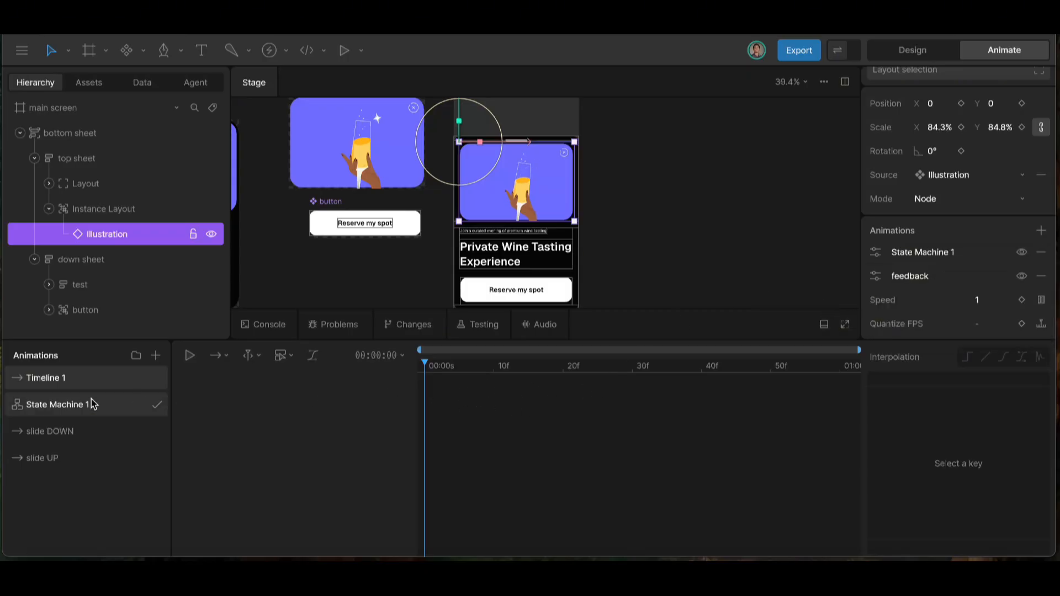
- Key the nested feedback animation's Time at 0% on 00:00:00 and at 100% on 00:01:00
{"action": "left_click", "coordinate": [875, 276]}
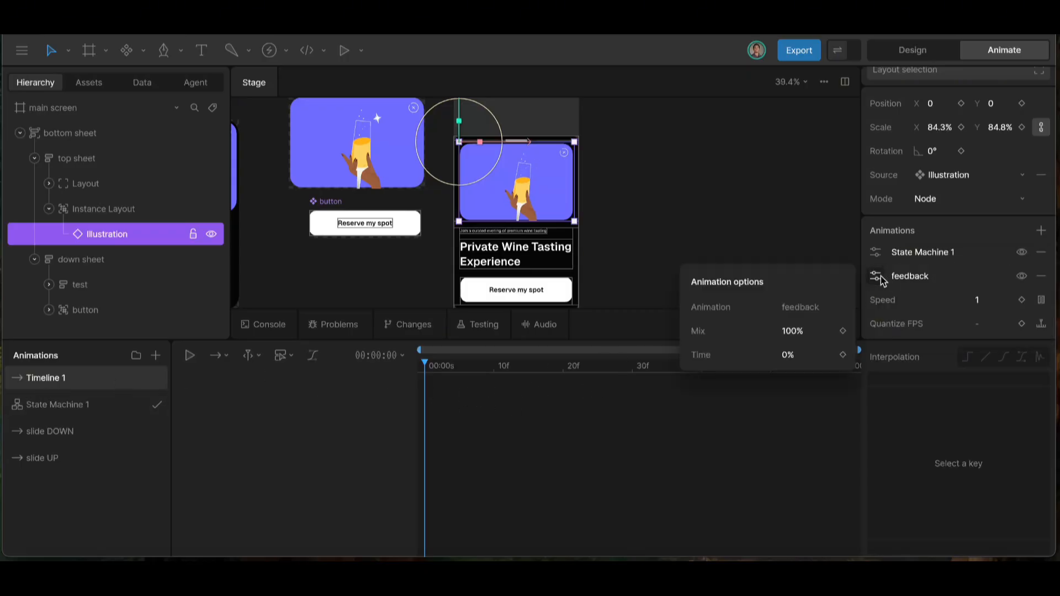
{"action": "left_click", "coordinate": [843, 355]}
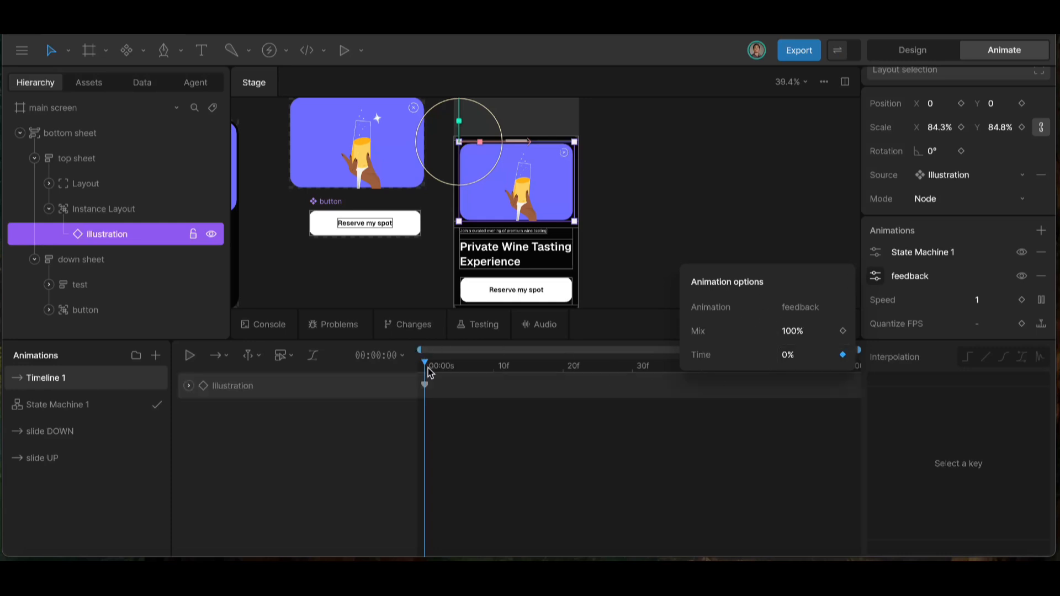
{"action": "left_click_drag", "start_coordinate": [429, 373], "coordinate": [894, 416]}
{"action": "left_click", "coordinate": [804, 355]}
{"action": "key", "text": "BackSpace"}
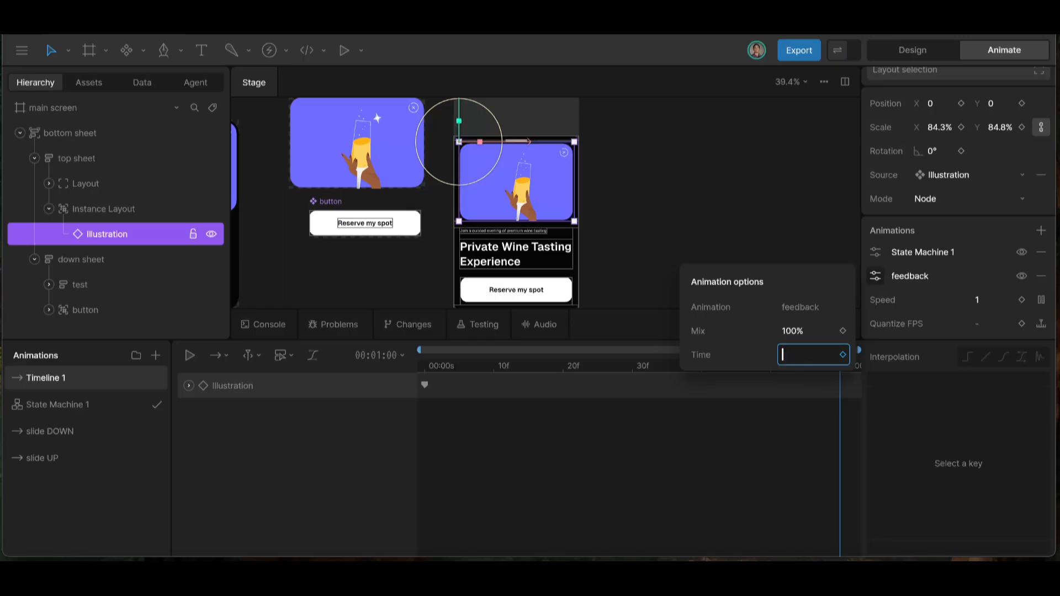
{"action": "key", "text": "Return"}
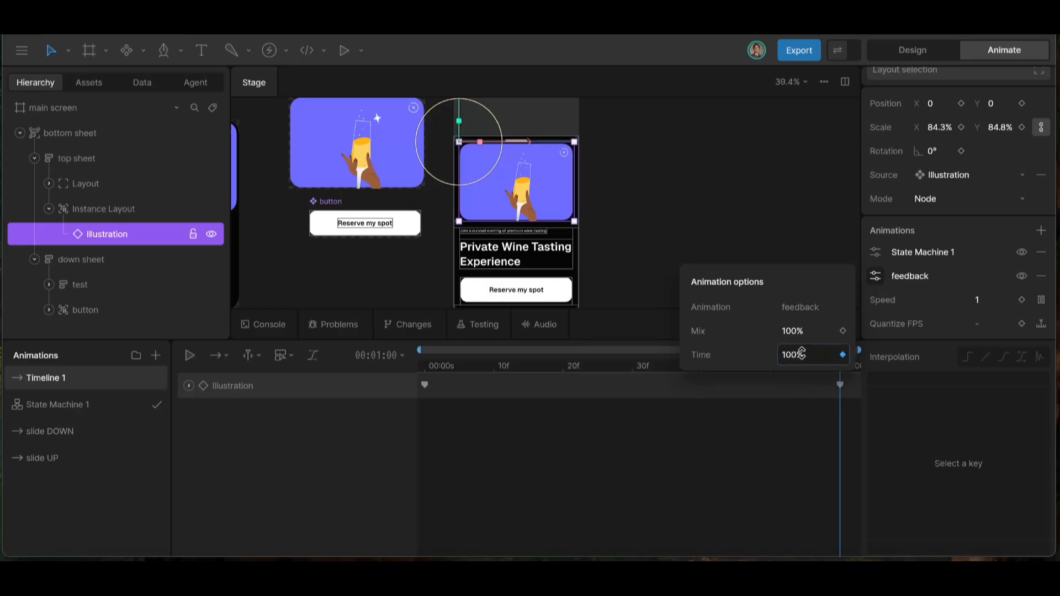
- Play the new main screen timeline to check the nested Illustration's feedback animation
{"action": "key", "text": "space"}
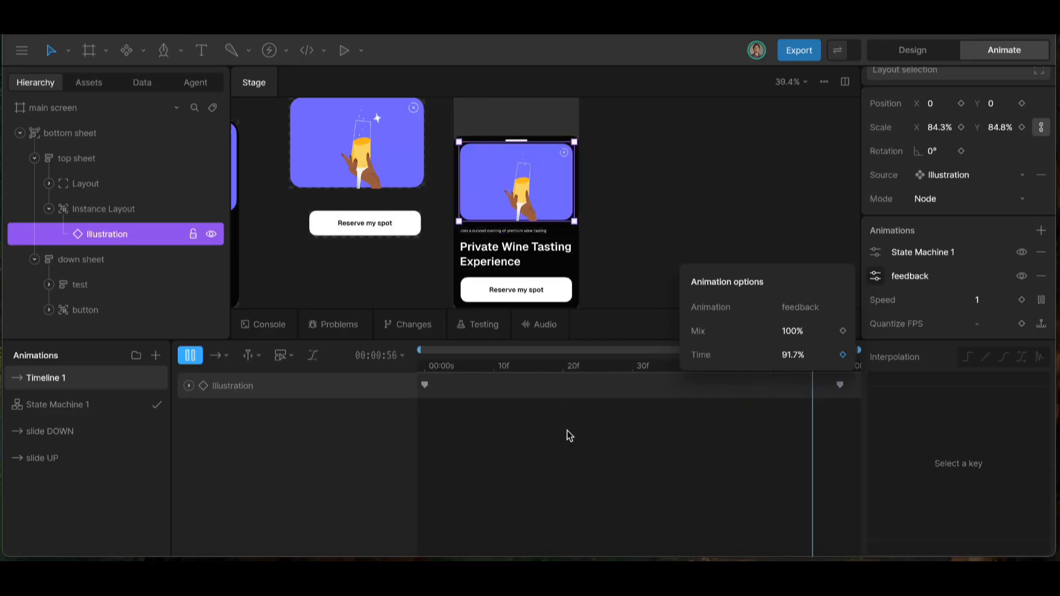
{"action": "left_click", "coordinate": [428, 371]}
{"action": "key", "text": "space"}
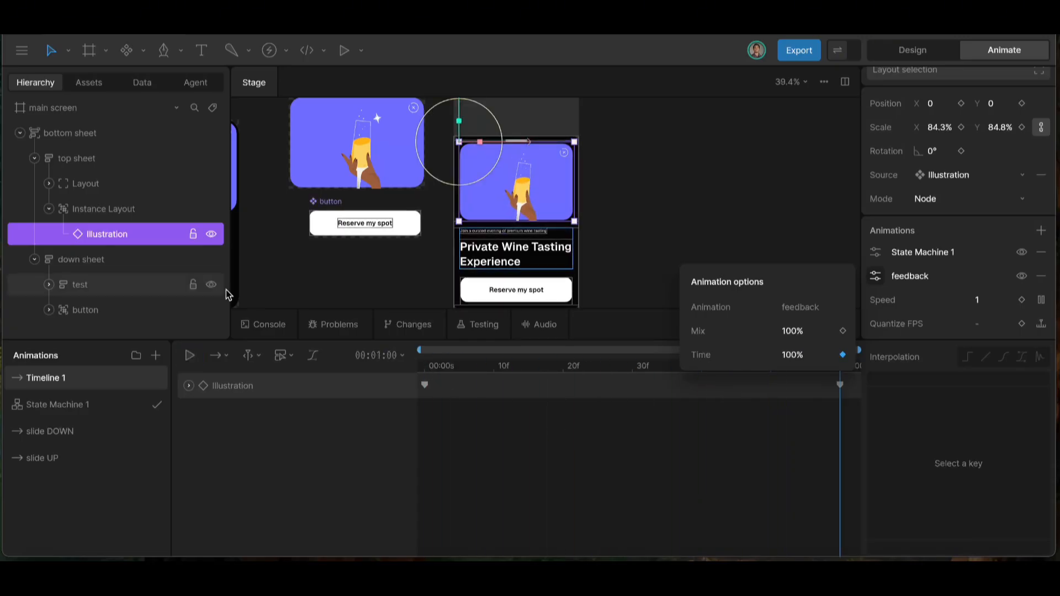
- Open the Illustration artboard's feedback timeline and examine the glow group's opacity key at 00:00:00
{"action": "scroll", "coordinate": [296, 117], "scroll_direction": "up", "scroll_amount": 2}
{"action": "scroll", "coordinate": [296, 117], "scroll_direction": "up", "scroll_amount": 1}
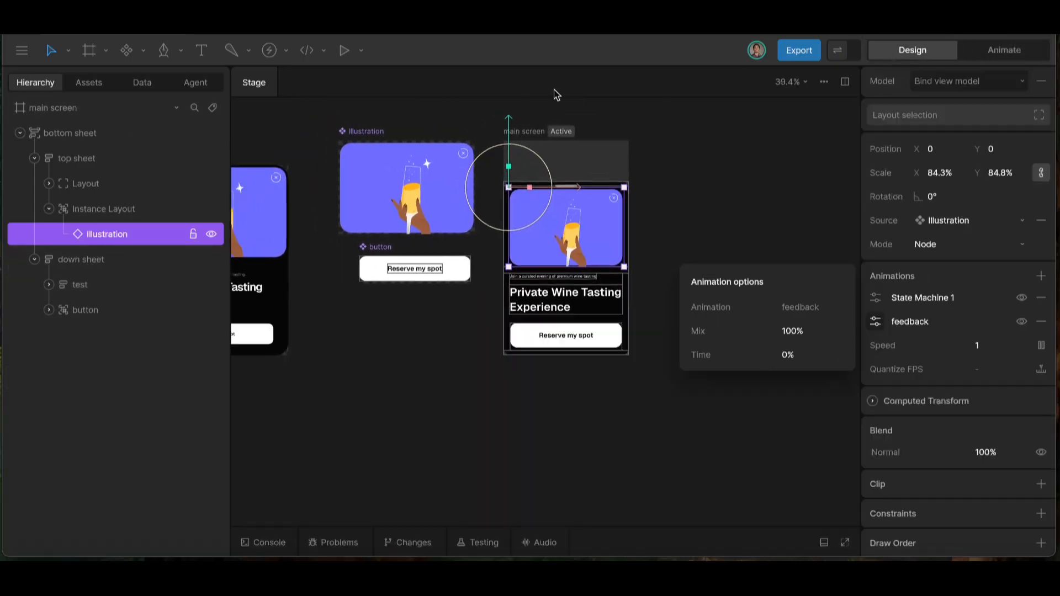
{"action": "left_click", "coordinate": [359, 131]}
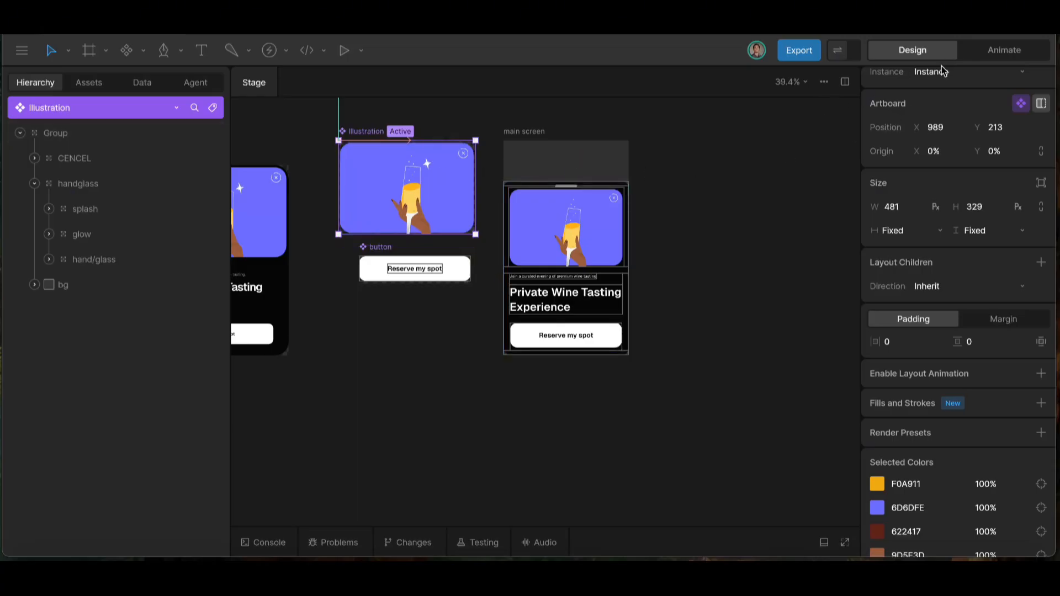
{"action": "left_click", "coordinate": [1003, 50]}
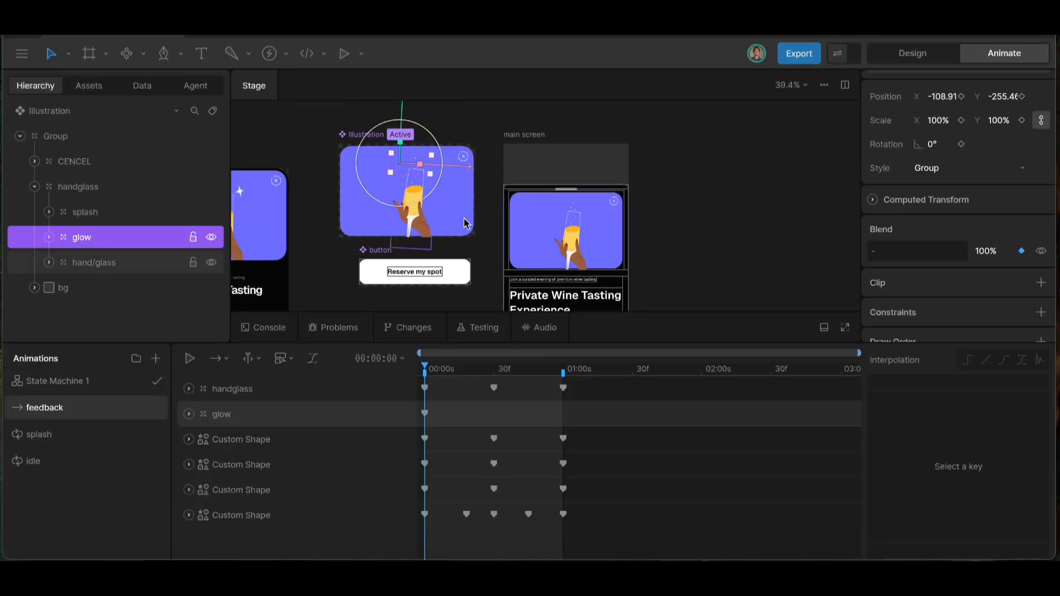
- Make the main screen active again and replay Timeline 1 to check the glow within the nested feedback animation
{"action": "left_click", "coordinate": [524, 144]}
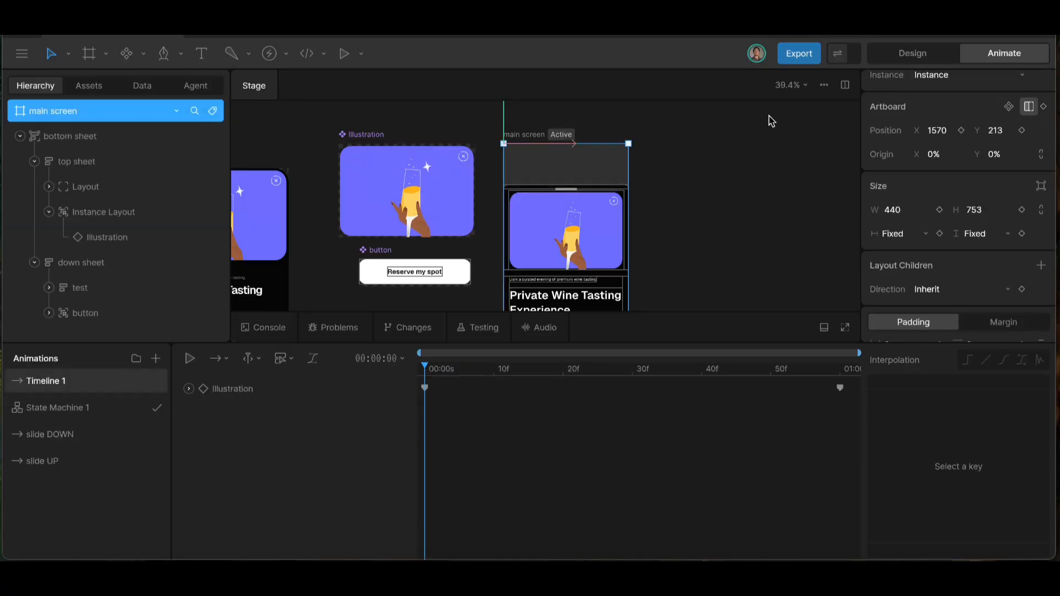
{"action": "key", "text": "space"}
{"action": "key", "text": "space"}
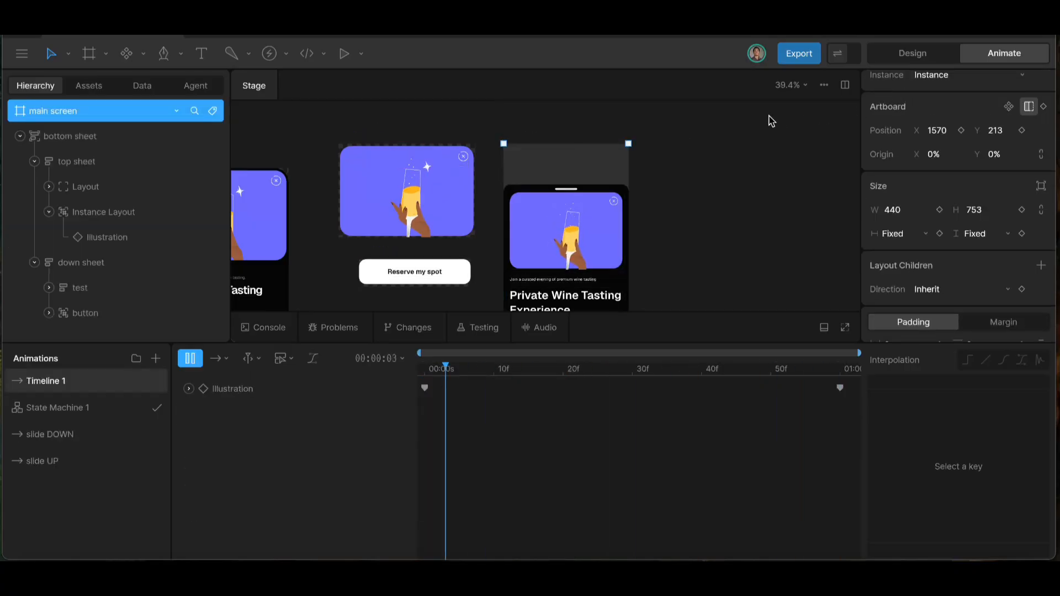
{"action": "key", "text": "space"}
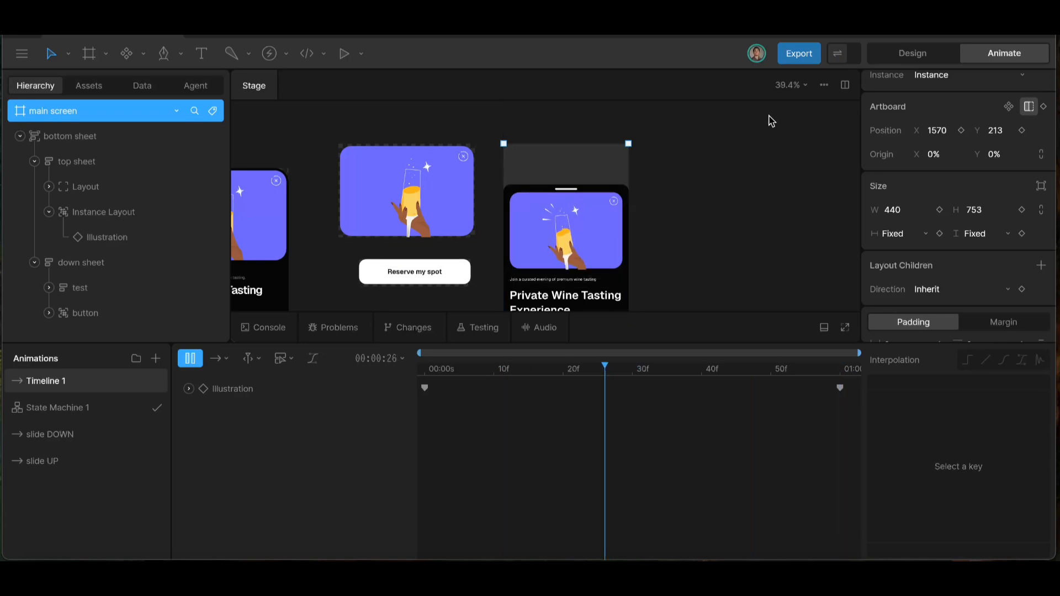
- Move Timeline 1 below State Machine 1 in the animations list and rename it feedback
{"action": "left_click_drag", "start_coordinate": [71, 380], "coordinate": [69, 425]}
{"action": "double_click", "coordinate": [60, 408]}
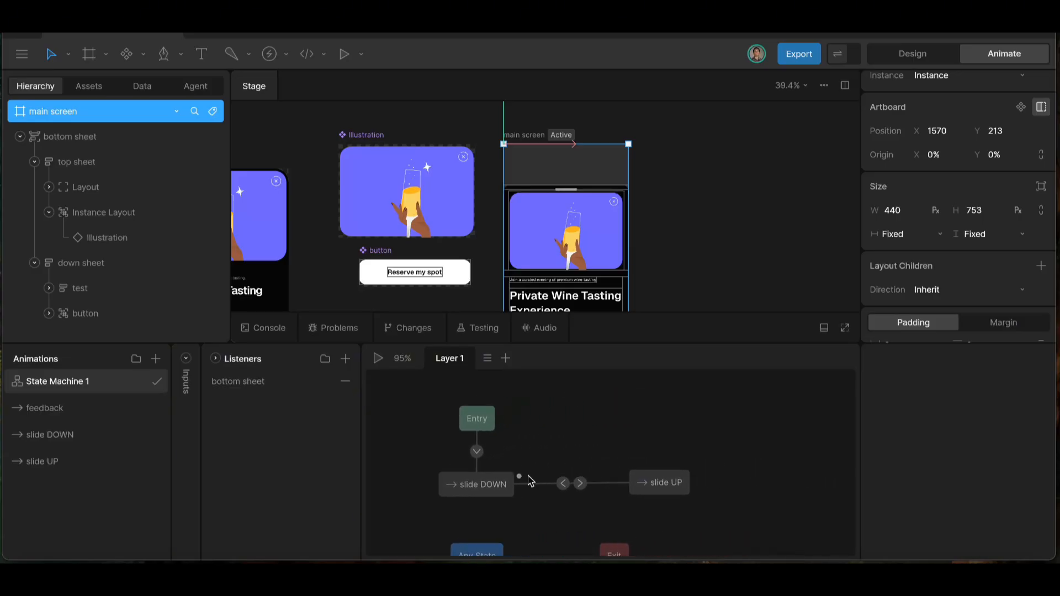
- Delete both transitions between slide DOWN and slide UP in State Machine 1, and reposition the slide UP state
{"action": "left_click_drag", "start_coordinate": [551, 469], "coordinate": [618, 500]}
{"action": "left_click", "coordinate": [618, 501]}
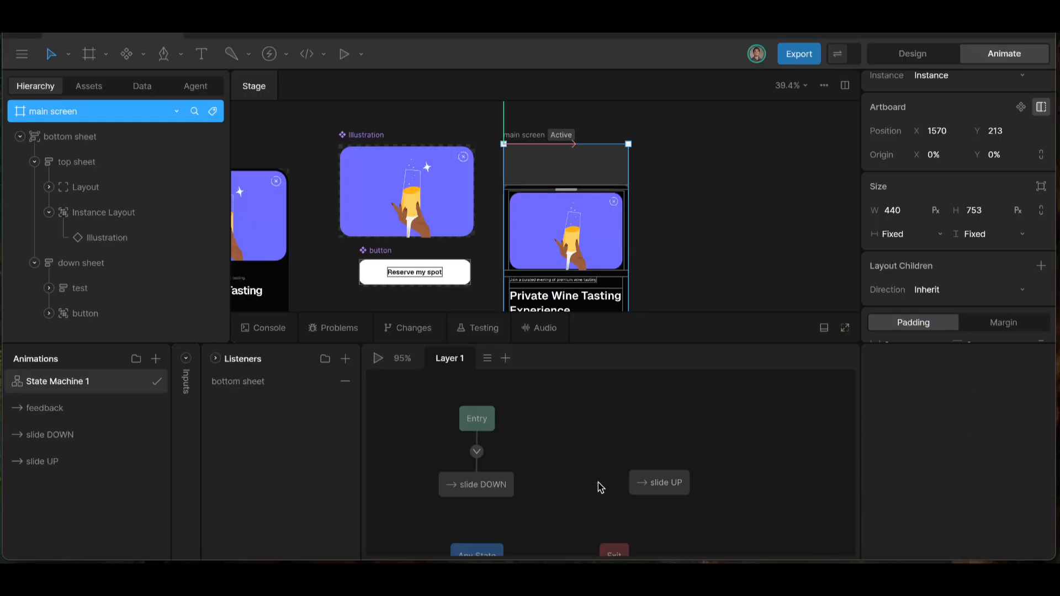
{"action": "left_click", "coordinate": [637, 456]}
{"action": "left_click_drag", "start_coordinate": [638, 455], "coordinate": [609, 458]}
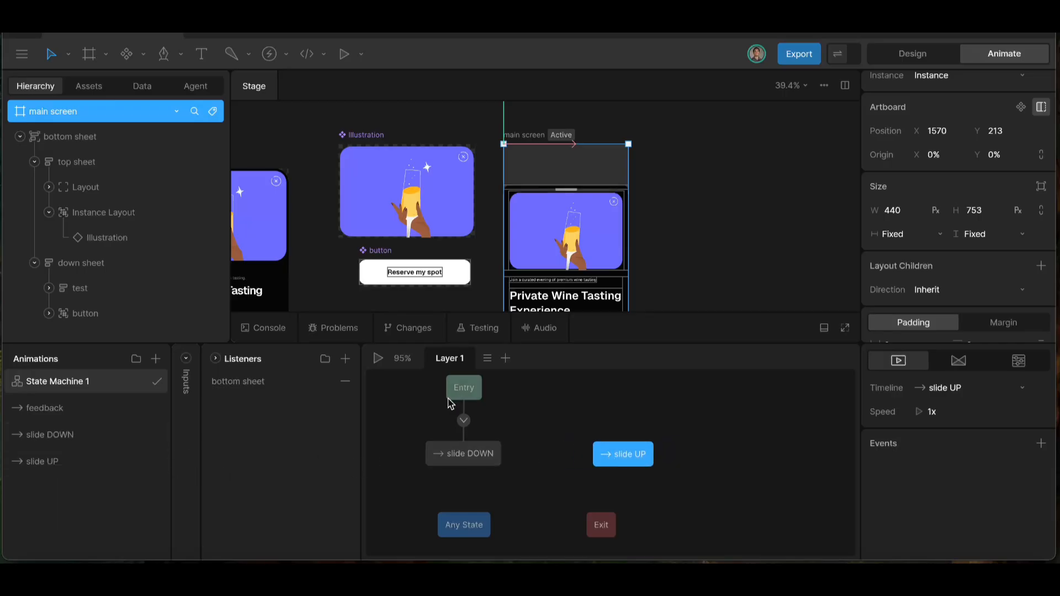
- Create a transition from slide DOWN to slide UP with SLIDE as its condition
{"action": "scroll", "coordinate": [538, 226], "scroll_direction": "down", "scroll_amount": 3}
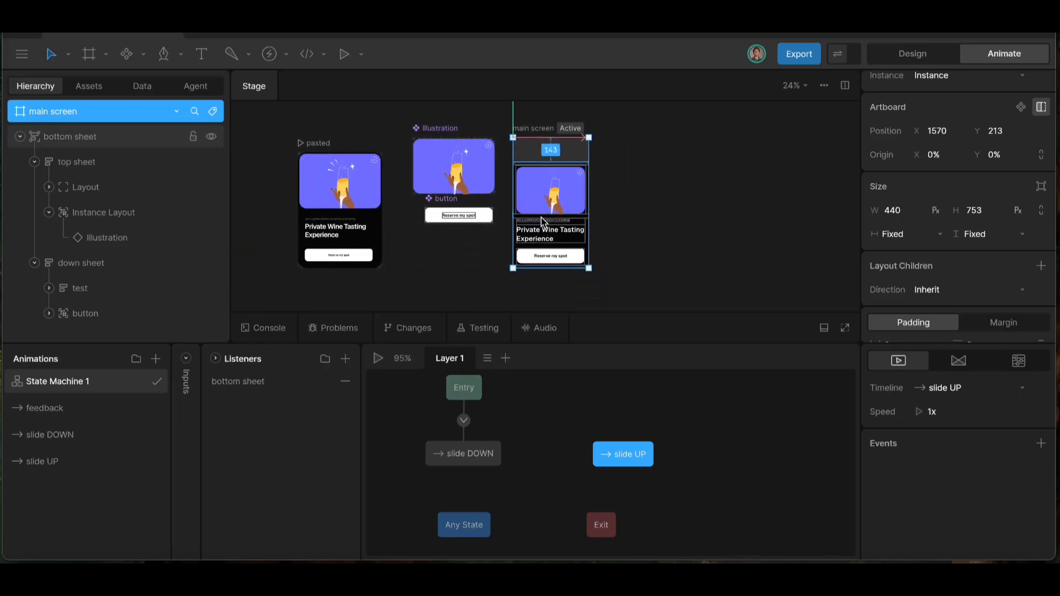
{"action": "scroll", "coordinate": [543, 223], "scroll_direction": "up", "scroll_amount": 3}
{"action": "scroll", "coordinate": [557, 210], "scroll_direction": "down", "scroll_amount": 1}
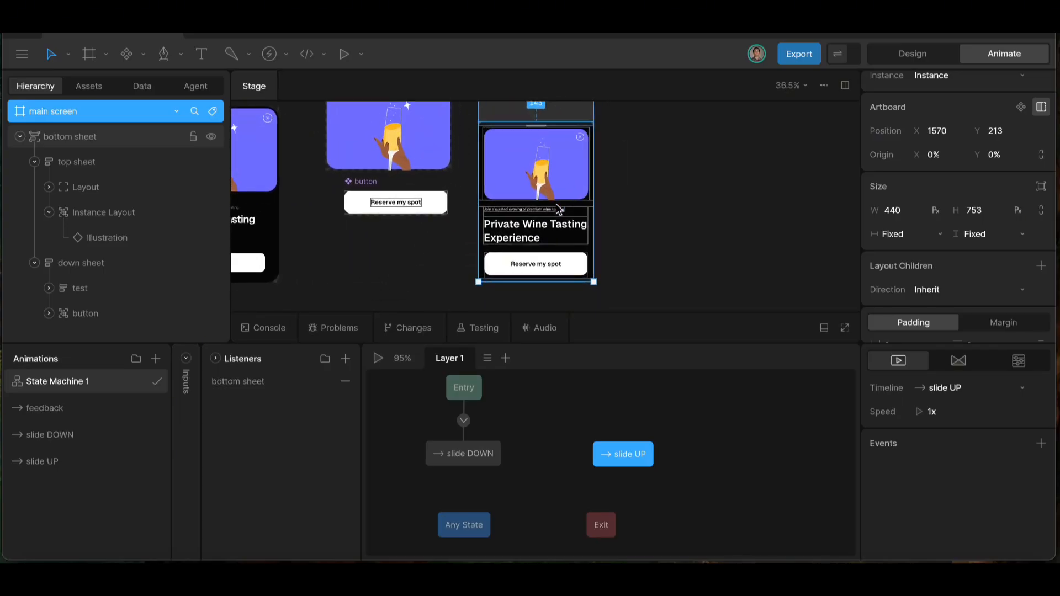
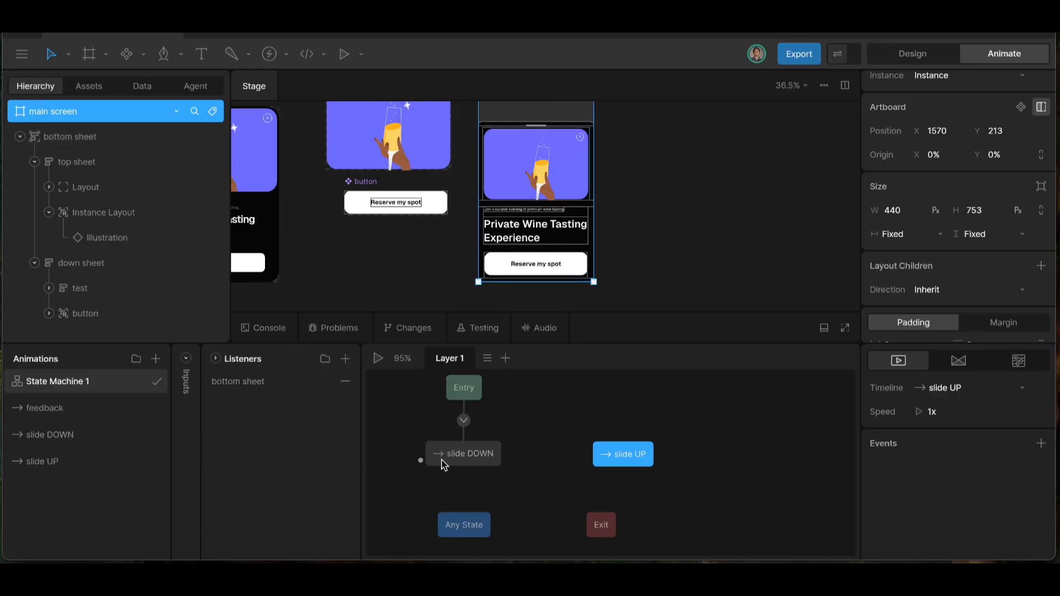
{"action": "mouse_move", "coordinate": [510, 454]}
{"action": "left_click_drag", "start_coordinate": [510, 455], "coordinate": [597, 461]}
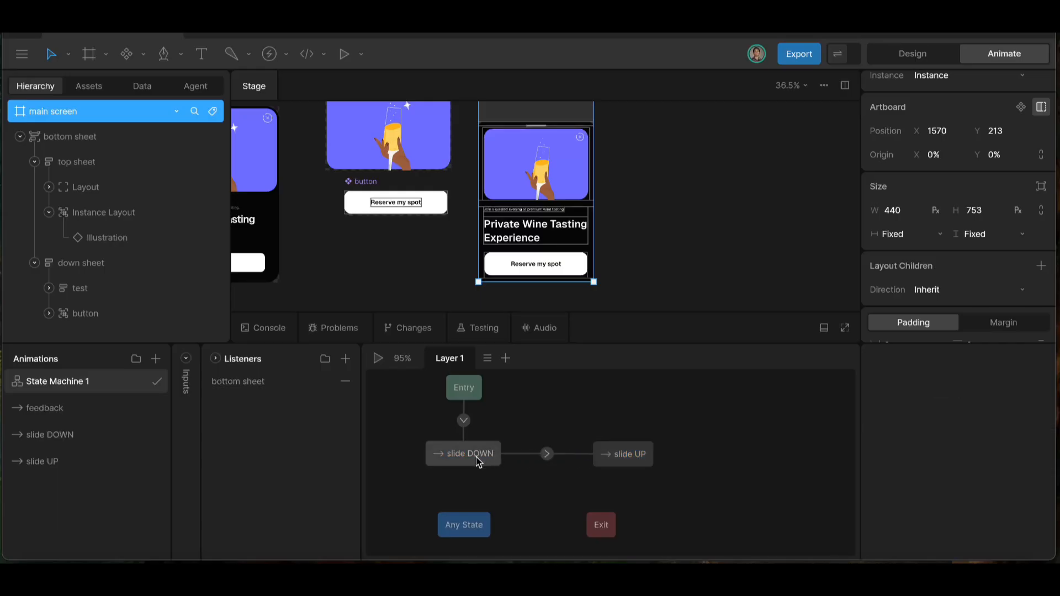
{"action": "left_click", "coordinate": [547, 454]}
{"action": "left_click", "coordinate": [843, 544]}
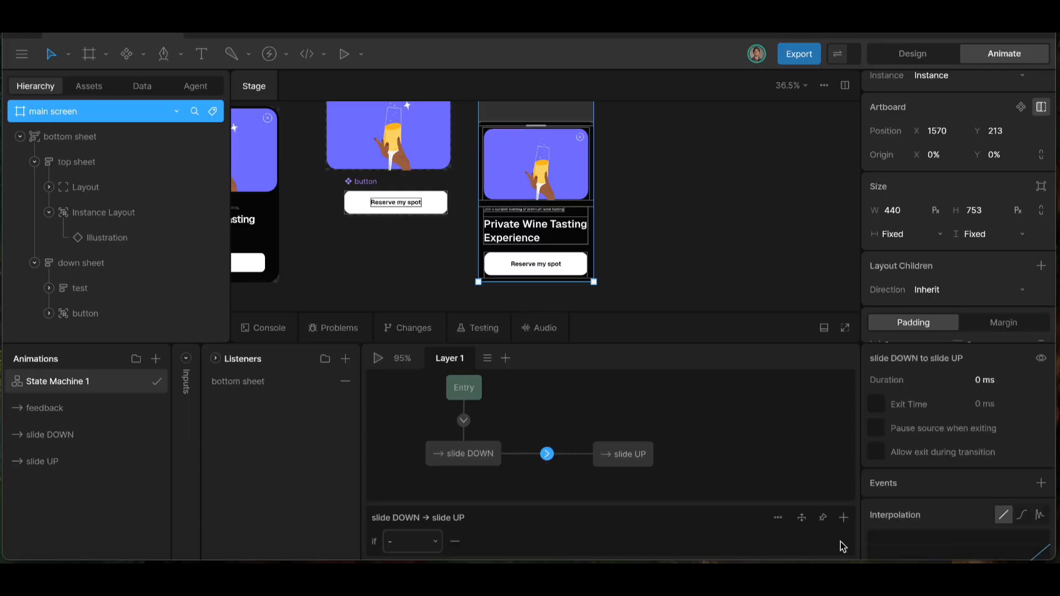
{"action": "left_click", "coordinate": [420, 539]}
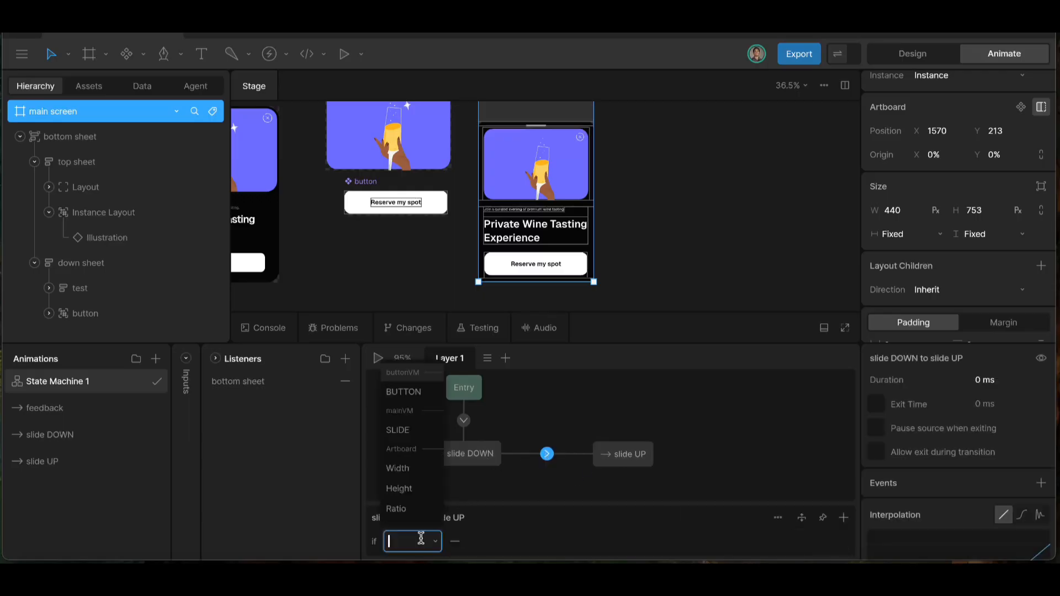
{"action": "left_click", "coordinate": [404, 431]}
- Add the feedback timeline as a state above and beyond slide UP, and create a transition from slide UP to it
{"action": "scroll", "coordinate": [606, 447], "scroll_direction": "right", "scroll_amount": 2}
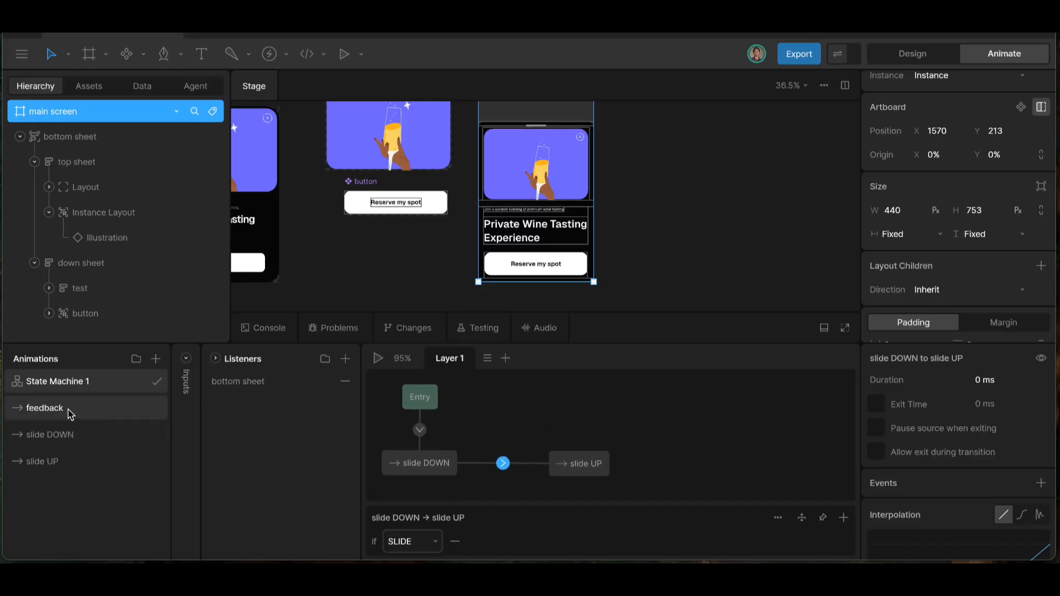
{"action": "left_click_drag", "start_coordinate": [70, 413], "coordinate": [584, 396]}
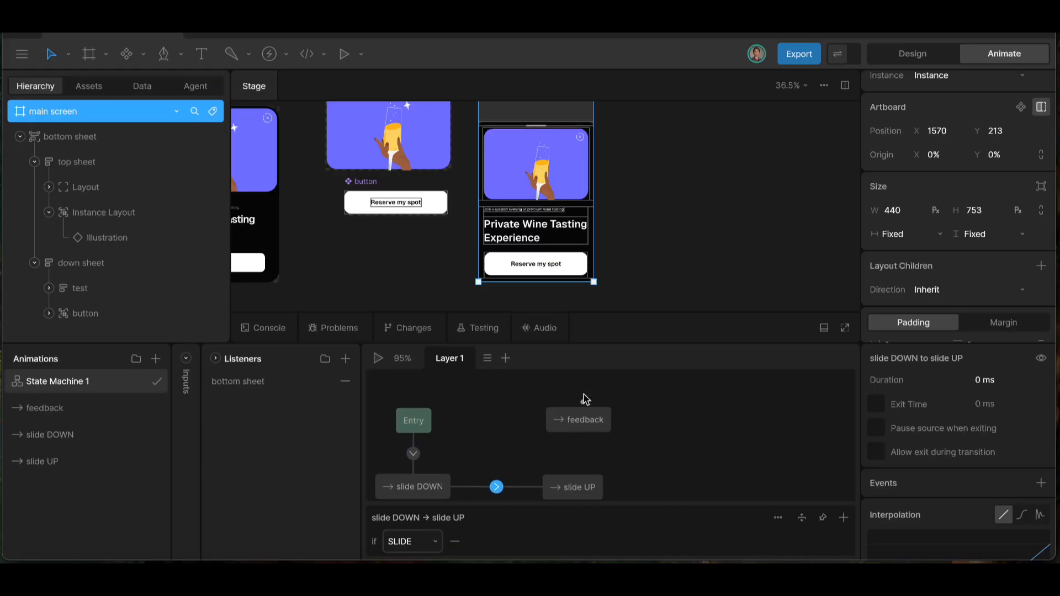
{"action": "left_click_drag", "start_coordinate": [578, 436], "coordinate": [678, 460]}
{"action": "left_click_drag", "start_coordinate": [607, 487], "coordinate": [638, 457]}
- Give the slide UP to feedback transition a BUTTON condition sourced from mainVM → propertyOfbuttonVM
{"action": "left_click", "coordinate": [618, 475]}
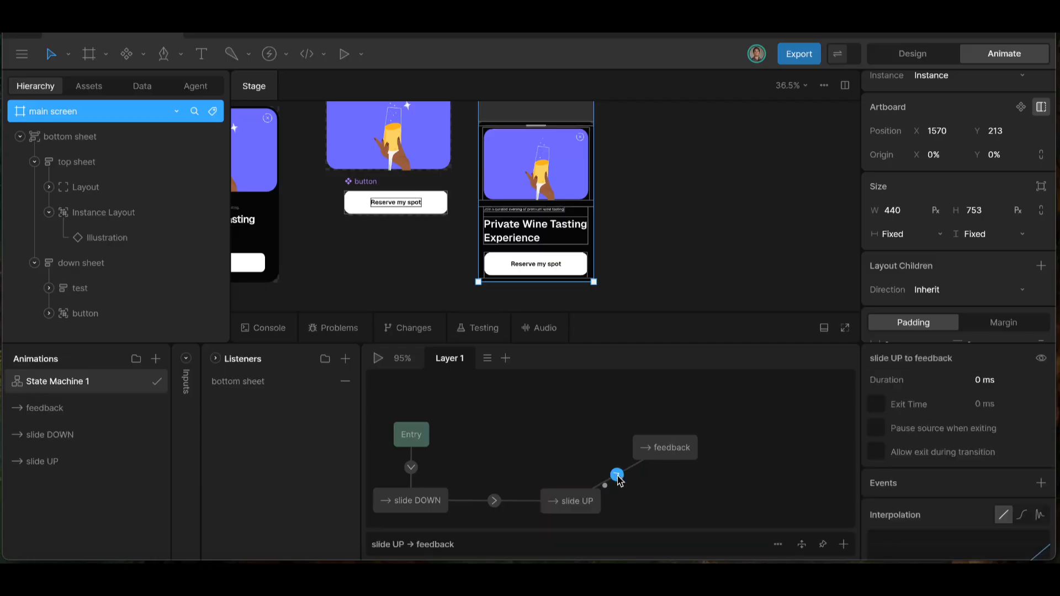
{"action": "left_click", "coordinate": [844, 544]}
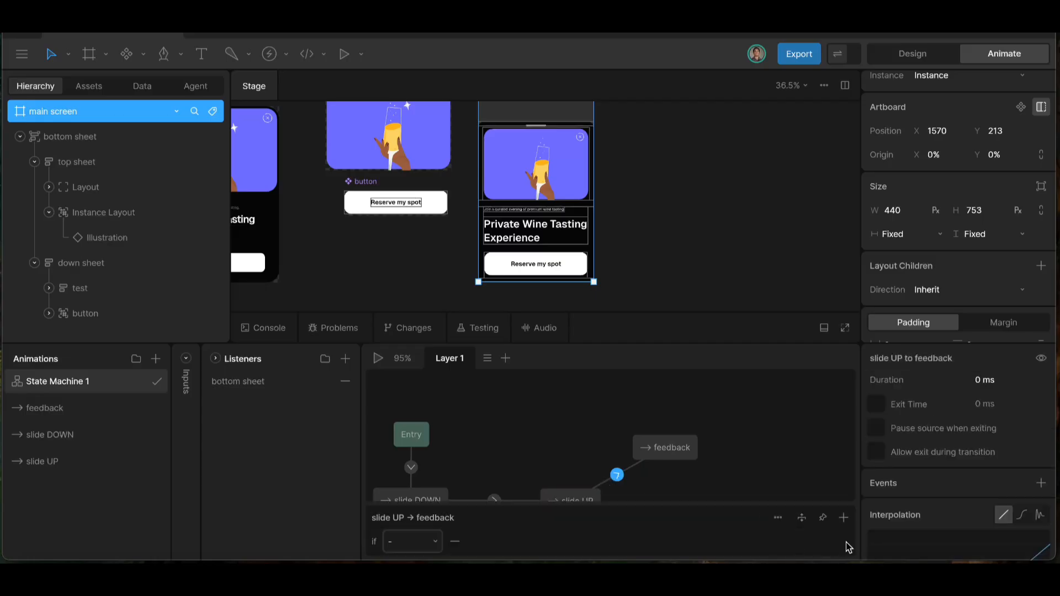
{"action": "left_click", "coordinate": [418, 549]}
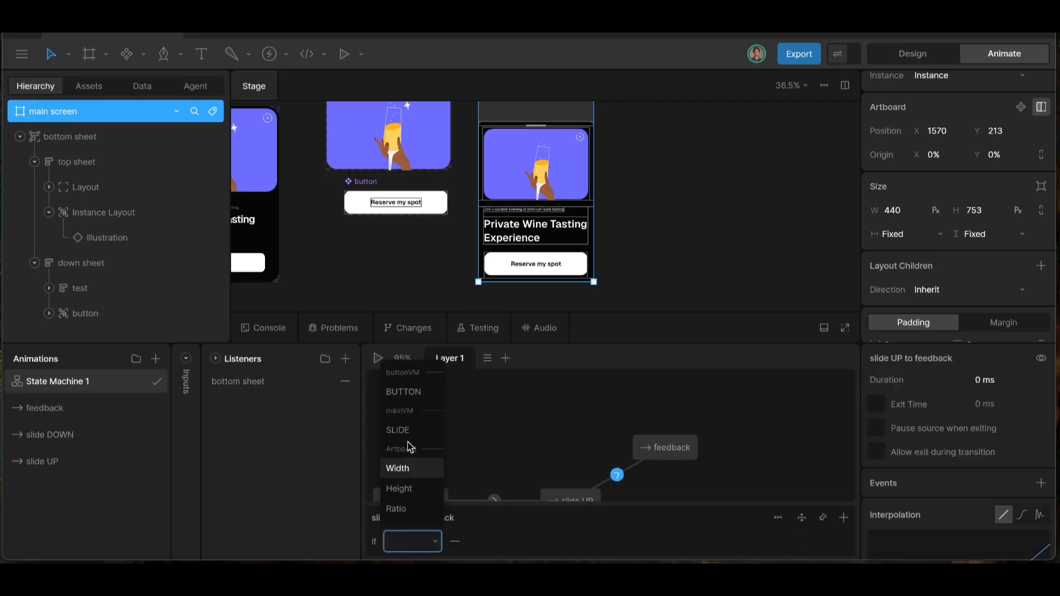
{"action": "left_click", "coordinate": [411, 399]}
{"action": "left_click", "coordinate": [500, 537]}
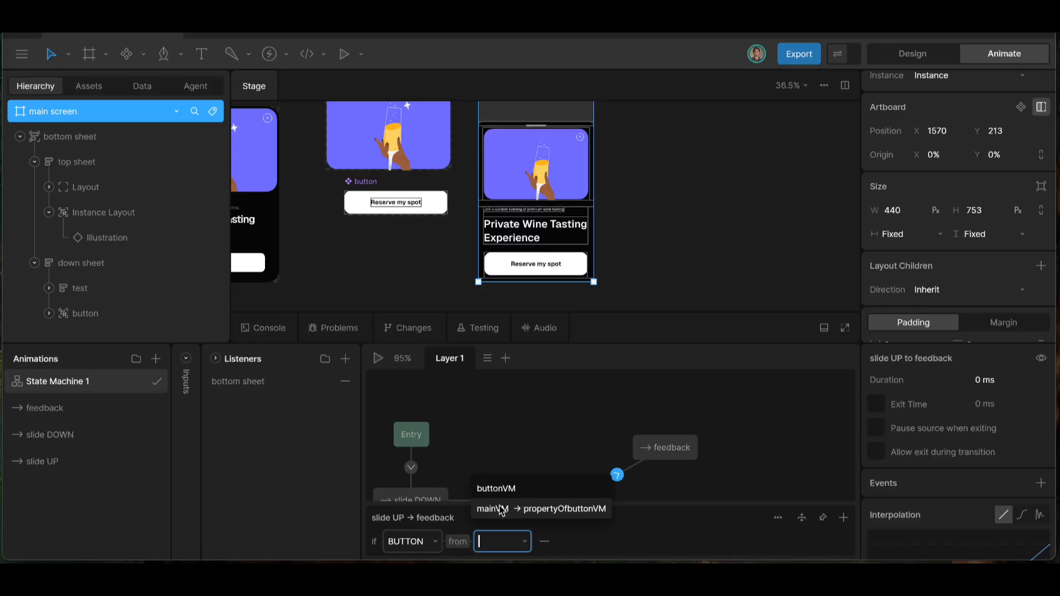
{"action": "left_click", "coordinate": [562, 515]}
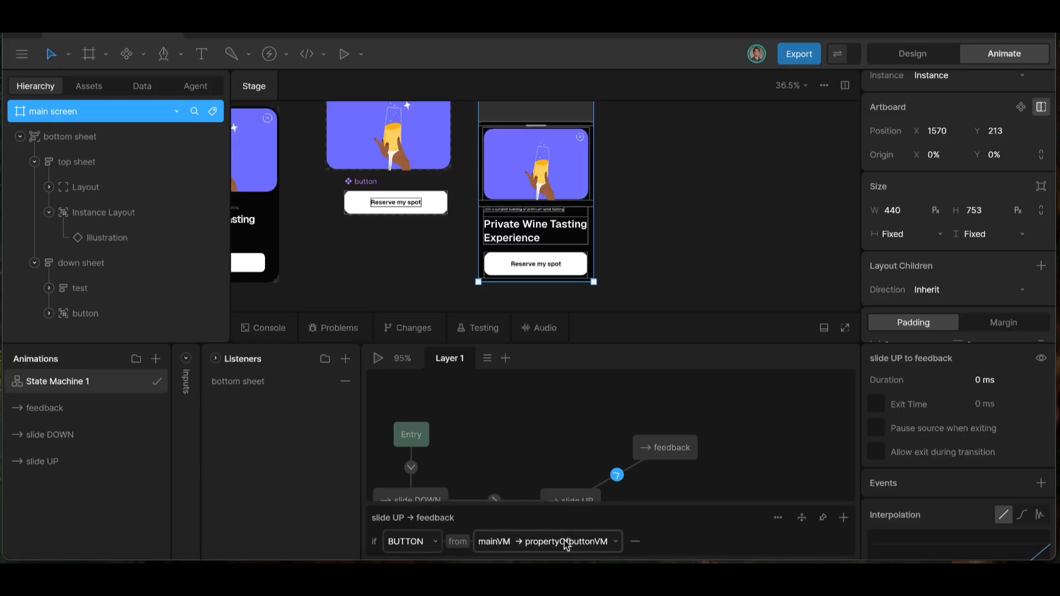
- Preview State Machine 1 by sliding the sheet up and triggering its Reserve my spot button, and stop the playback
{"action": "scroll", "coordinate": [516, 452], "scroll_direction": "down", "scroll_amount": 2}
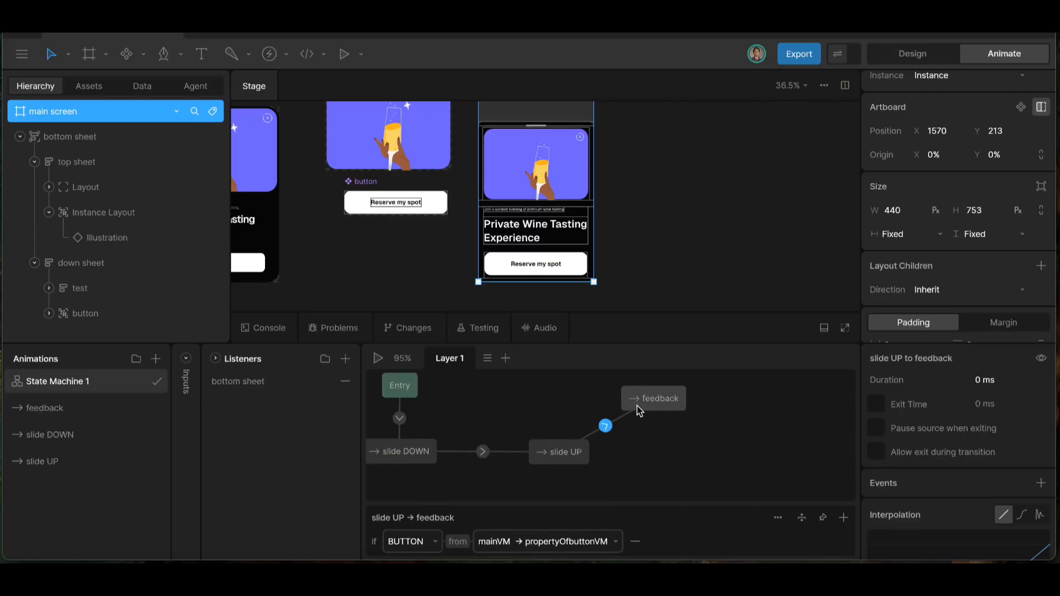
{"action": "scroll", "coordinate": [639, 411], "scroll_direction": "up", "scroll_amount": 1}
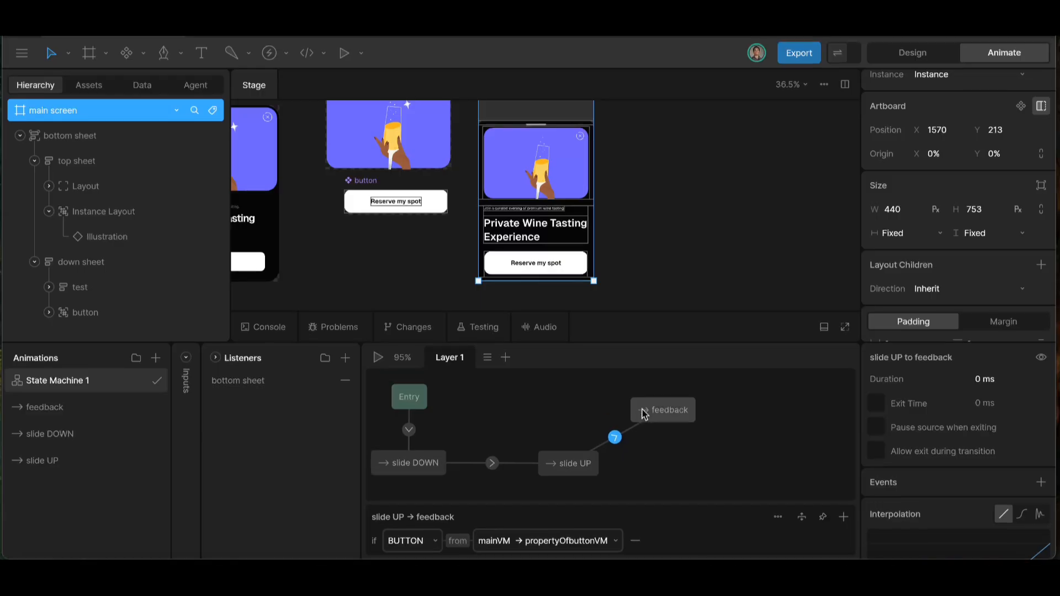
{"action": "left_click", "coordinate": [384, 367]}
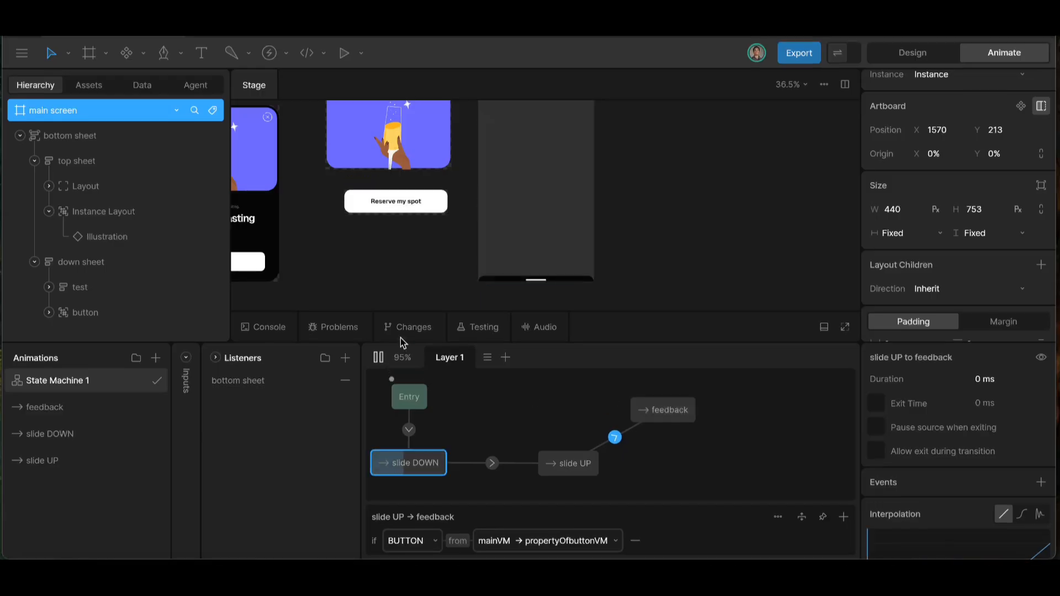
{"action": "left_click", "coordinate": [534, 279]}
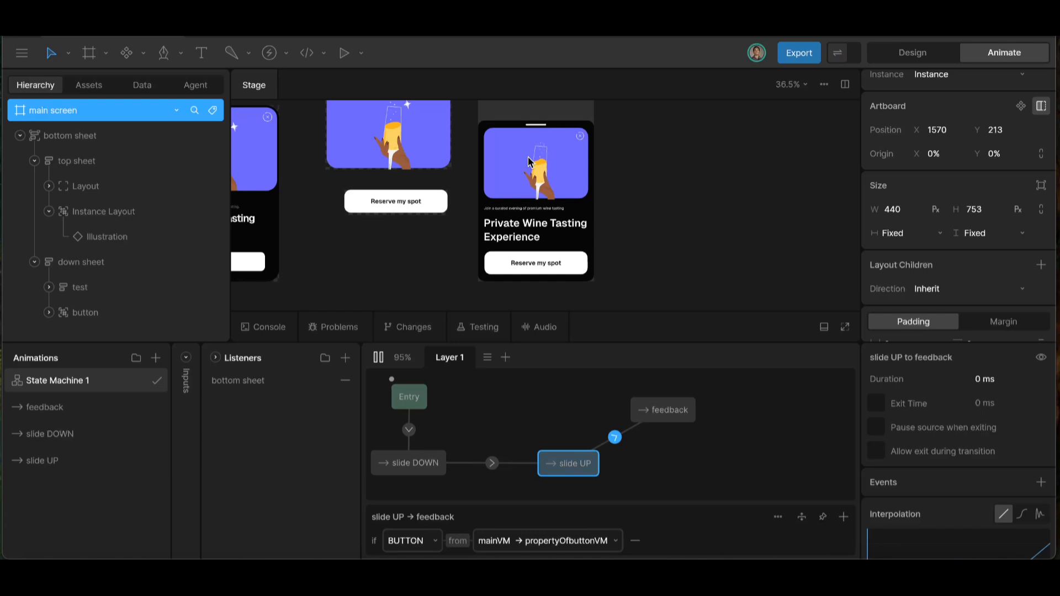
{"action": "left_click", "coordinate": [529, 268]}
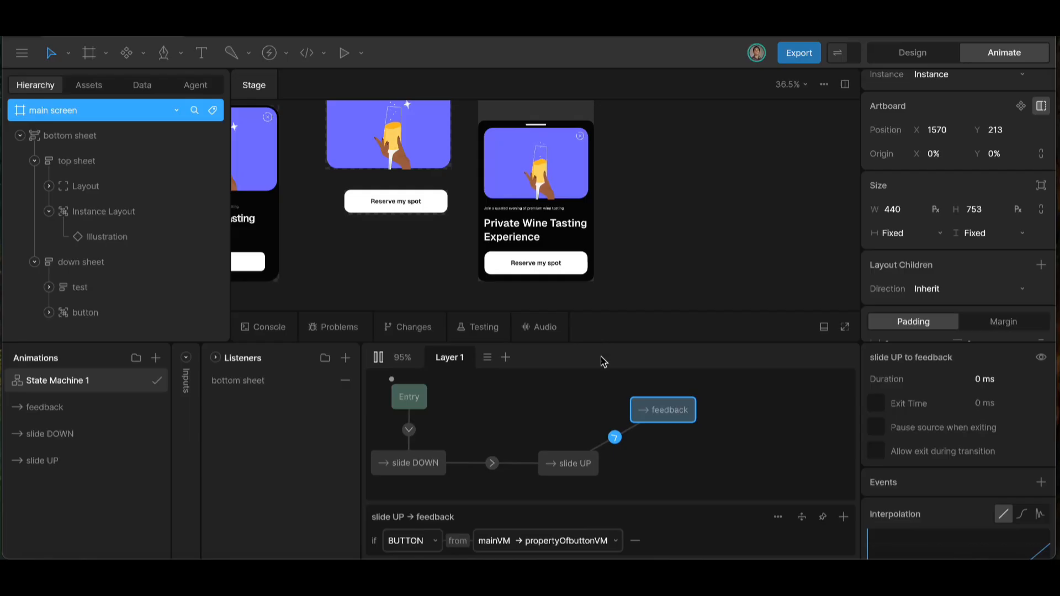
{"action": "key", "text": "space"}
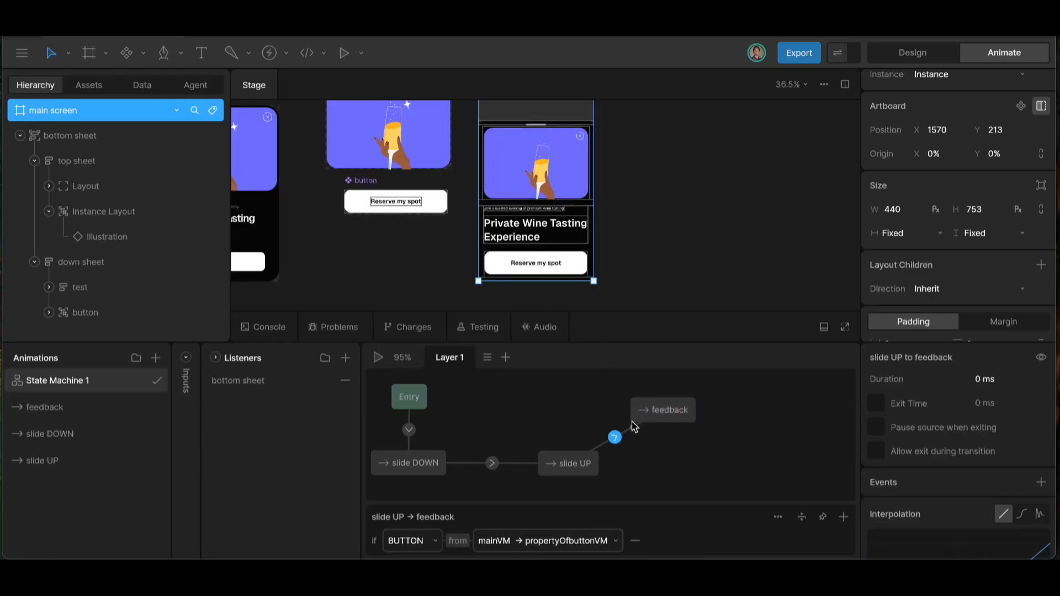
- Add the slide DOWN timeline as a second state above slide UP, and create a transition from feedback to it
{"action": "scroll", "coordinate": [628, 411], "scroll_direction": "up", "scroll_amount": 2}
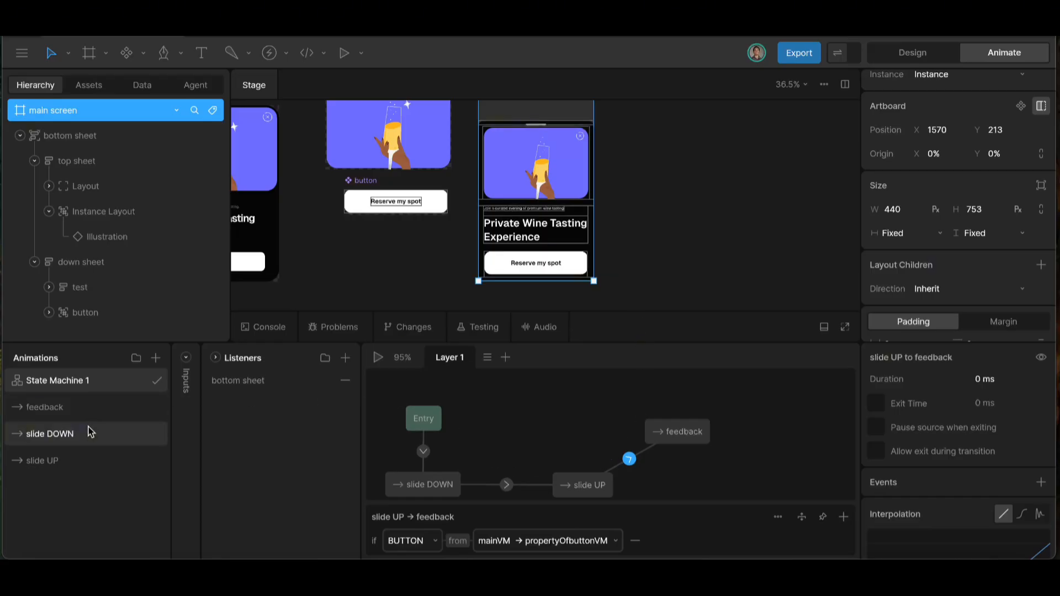
{"action": "left_click_drag", "start_coordinate": [90, 431], "coordinate": [580, 408]}
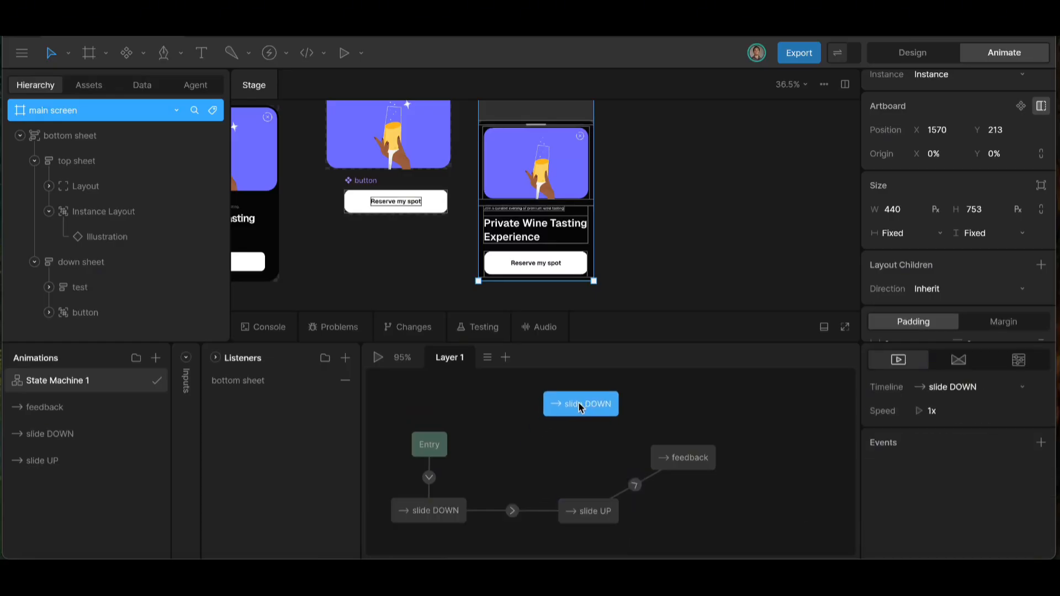
{"action": "left_click_drag", "start_coordinate": [645, 441], "coordinate": [619, 408]}
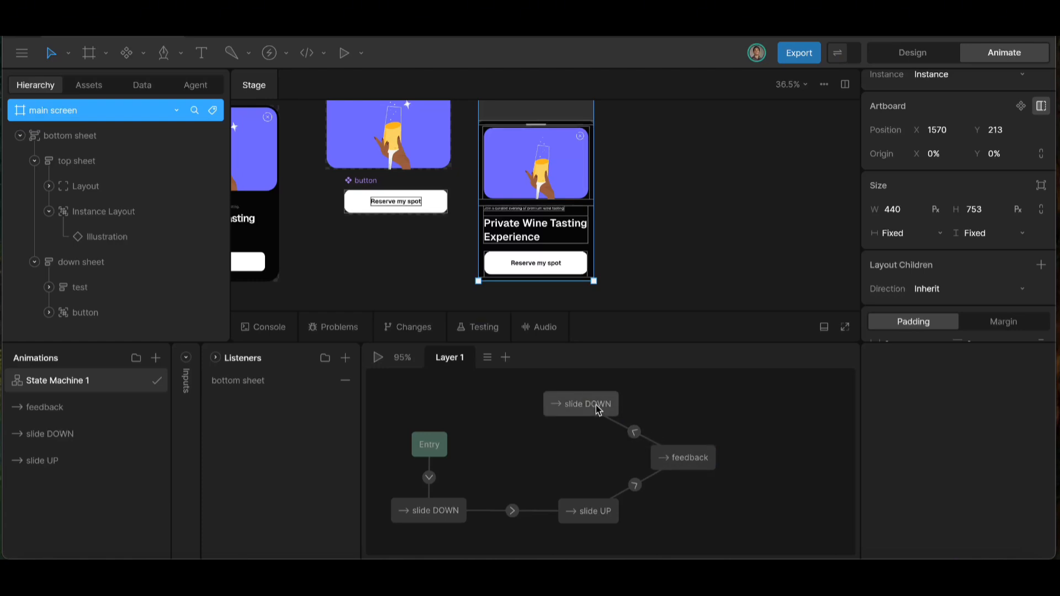
- Enable Exit Time on the feedback to slide DOWN transition and set it to 100%
{"action": "left_click", "coordinate": [634, 432]}
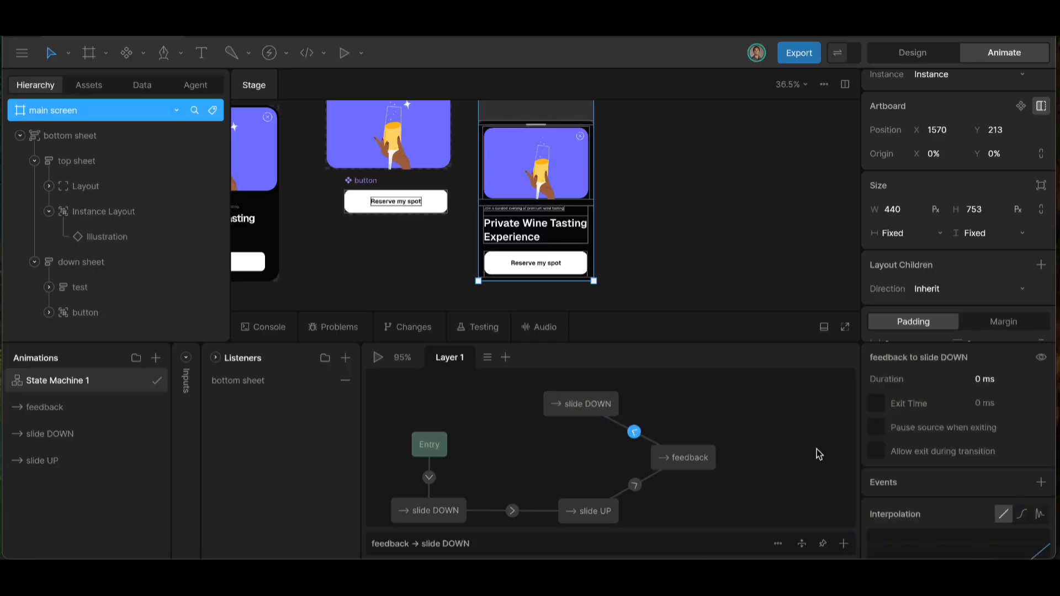
{"action": "left_click", "coordinate": [877, 403]}
{"action": "left_click", "coordinate": [987, 401]}
{"action": "key", "text": "BackSpace"}
{"action": "type", "text": "100%"}
{"action": "key", "text": "Return"}
- Create a transition from the upper slide DOWN state back to the original slide DOWN, with Exit Time enabled at 100%
{"action": "mouse_move", "coordinate": [570, 409]}
{"action": "left_mouse_down"}
{"action": "mouse_move", "coordinate": [515, 407]}
{"action": "mouse_move", "coordinate": [543, 406]}
{"action": "mouse_move", "coordinate": [450, 498]}
{"action": "left_mouse_up"}
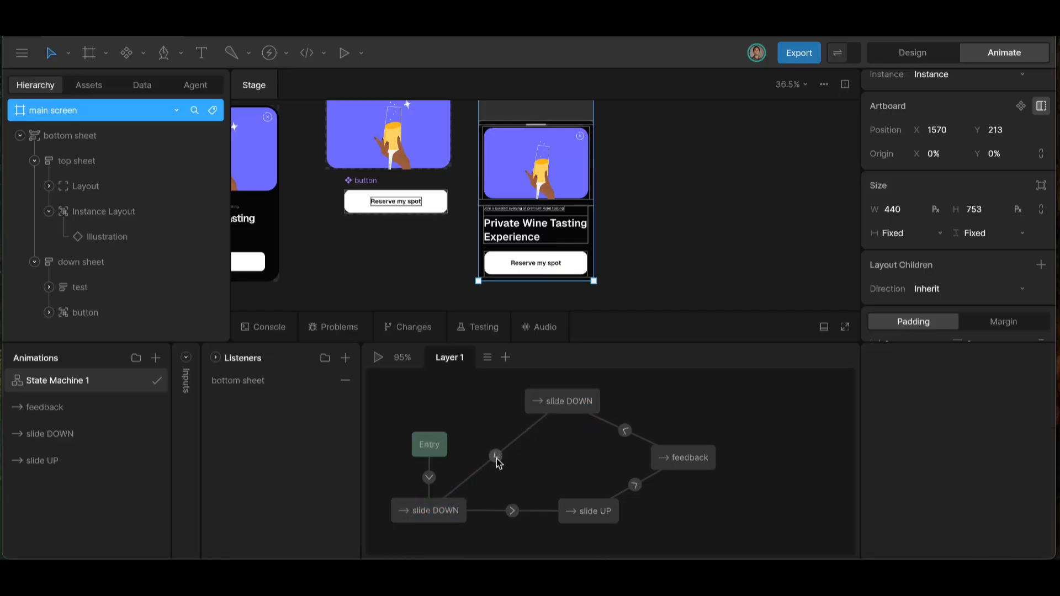
{"action": "left_click", "coordinate": [497, 457]}
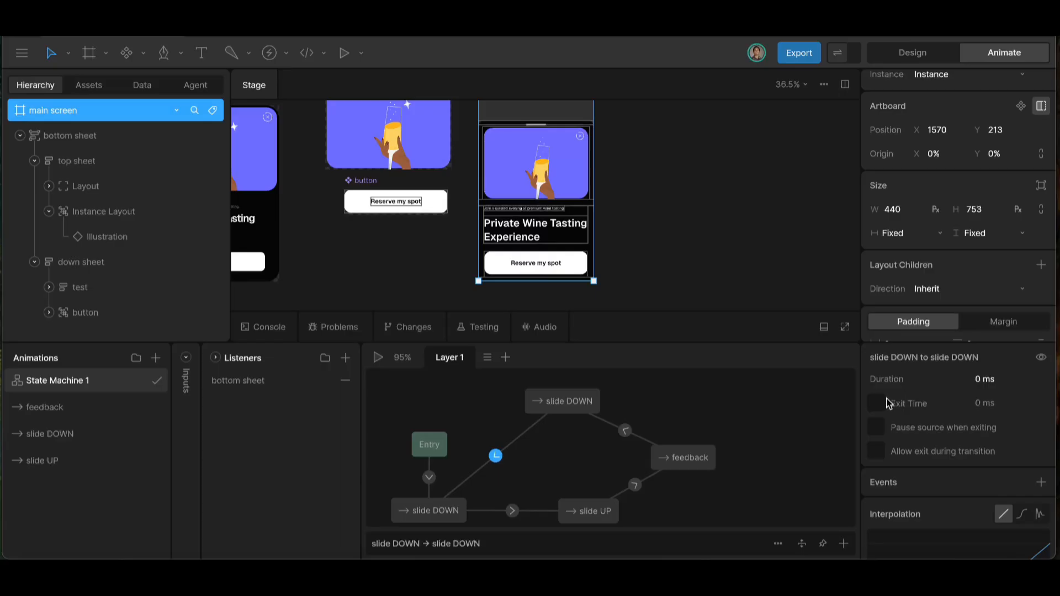
{"action": "left_click", "coordinate": [877, 404]}
{"action": "left_click", "coordinate": [984, 400]}
{"action": "key", "text": "Return"}
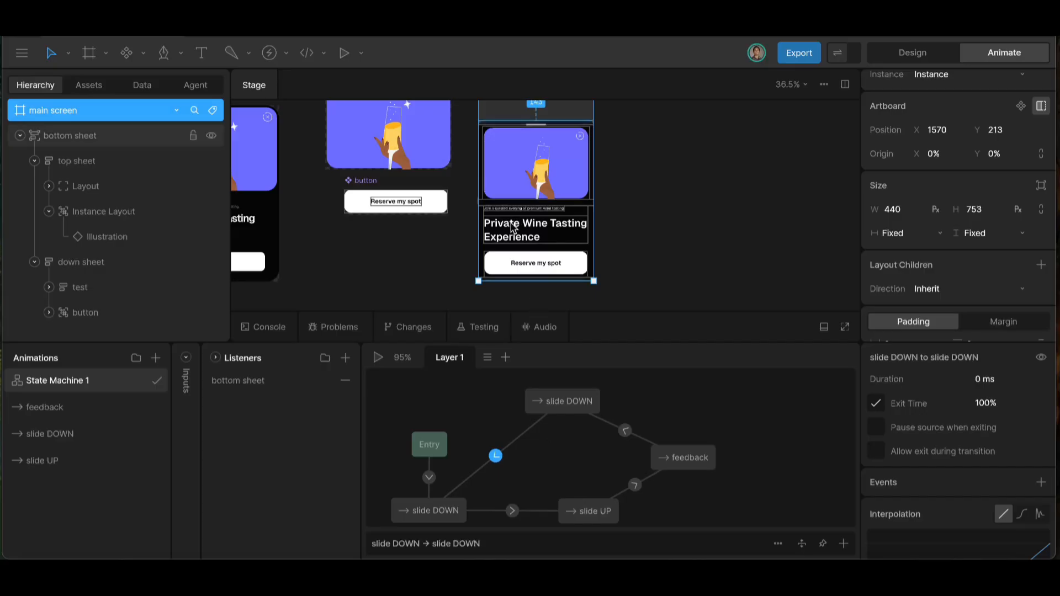
- Set the duration of the slide UP to feedback and feedback to slide DOWN transitions to 350 ms
{"action": "scroll", "coordinate": [512, 226], "scroll_direction": "down", "scroll_amount": 2}
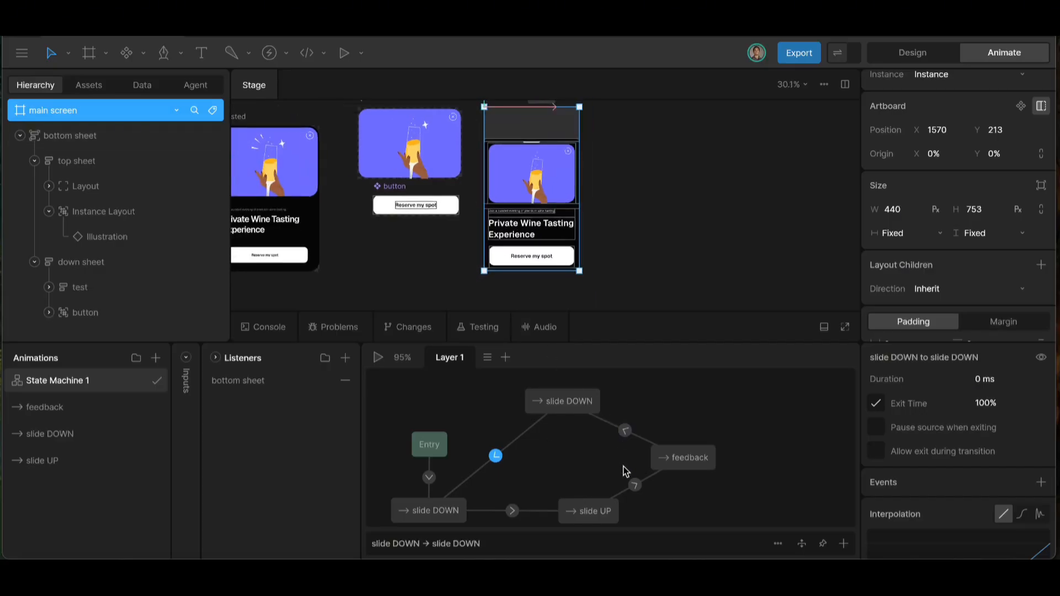
{"action": "left_click", "coordinate": [634, 485]}
{"action": "left_click", "coordinate": [984, 378]}
{"action": "type", "text": "350"}
{"action": "key", "text": "Return"}
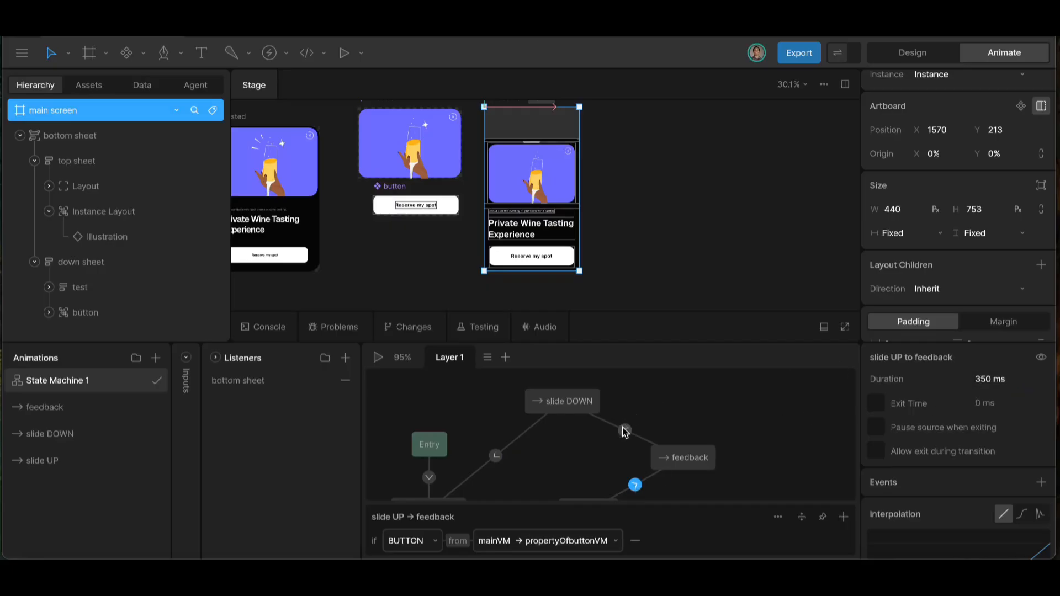
{"action": "left_click", "coordinate": [625, 430]}
{"action": "left_click", "coordinate": [985, 380]}
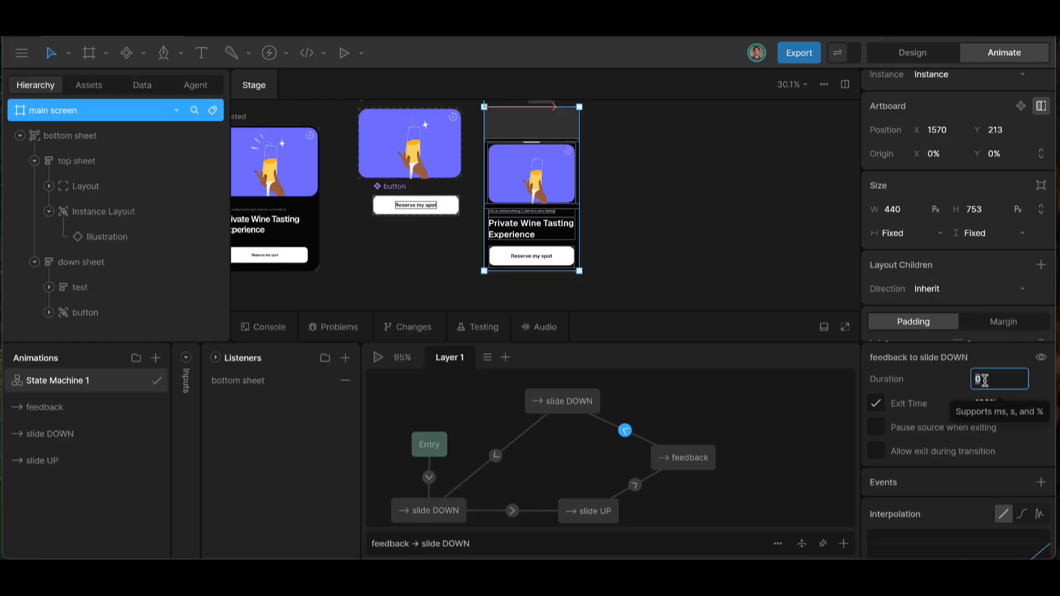
{"action": "key", "text": "Return"}
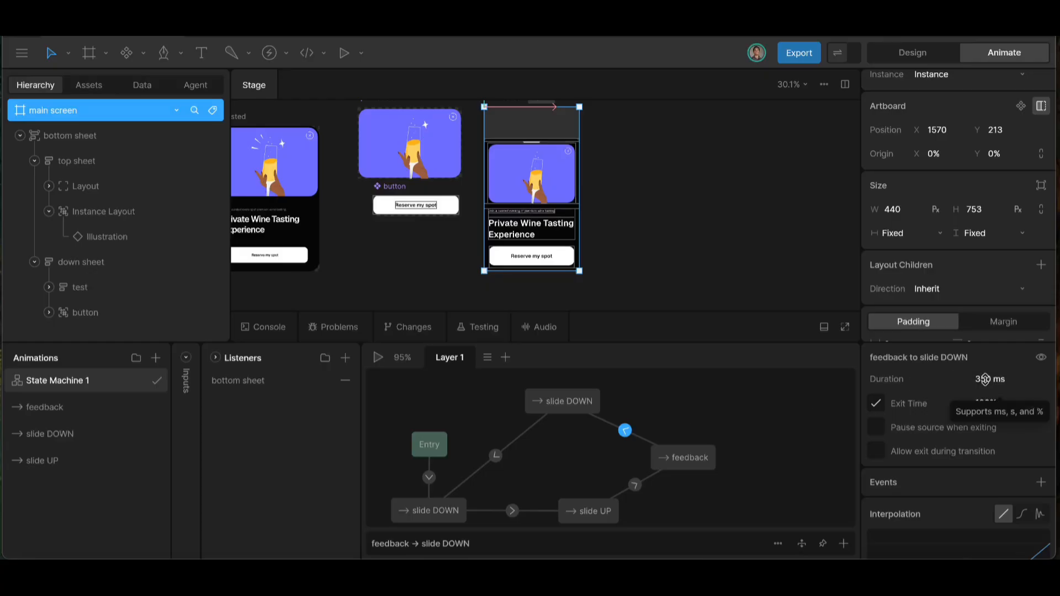
- Switch the slide UP to feedback transition's interpolation from linear to the S-shaped easing curve
{"action": "left_click", "coordinate": [635, 485]}
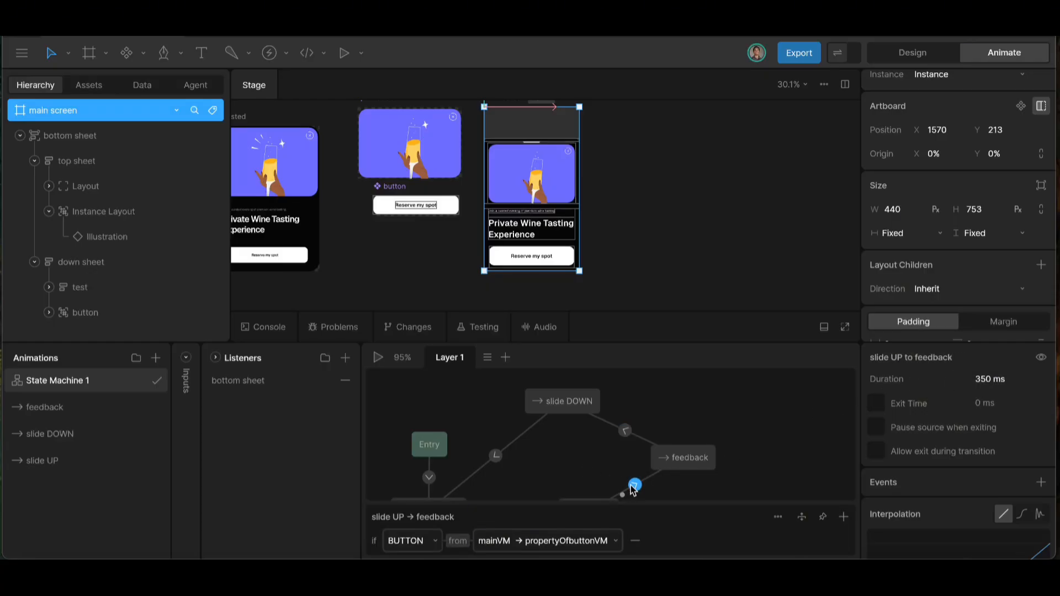
{"action": "scroll", "coordinate": [958, 505], "scroll_direction": "down", "scroll_amount": 5}
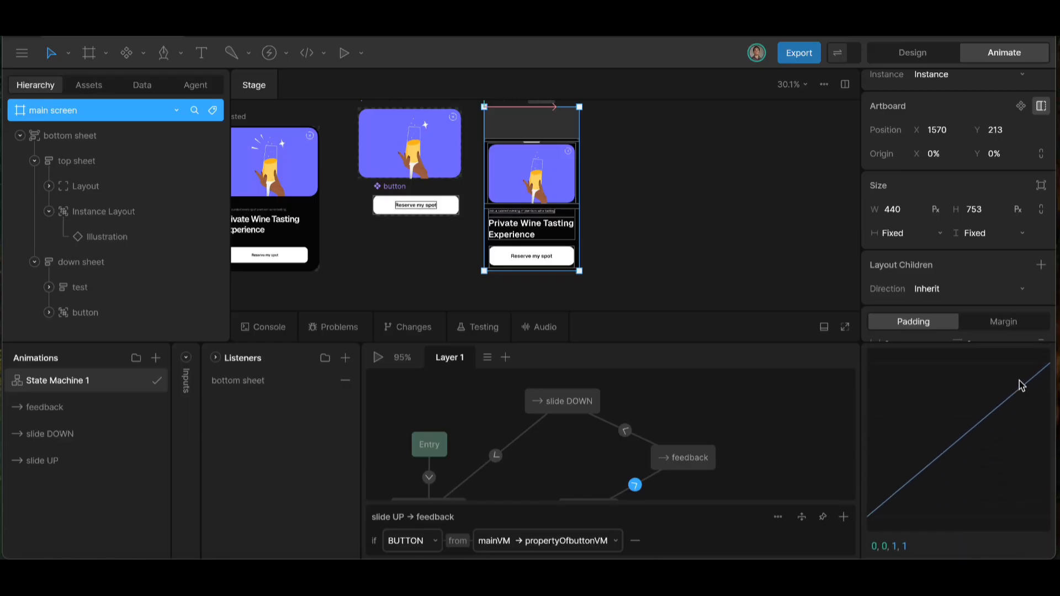
{"action": "left_click", "coordinate": [1021, 400]}
- Give the slide DOWN to slide UP transition the S-shaped easing curve and a duration of 350 ms
{"action": "scroll", "coordinate": [454, 468], "scroll_direction": "down", "scroll_amount": 2}
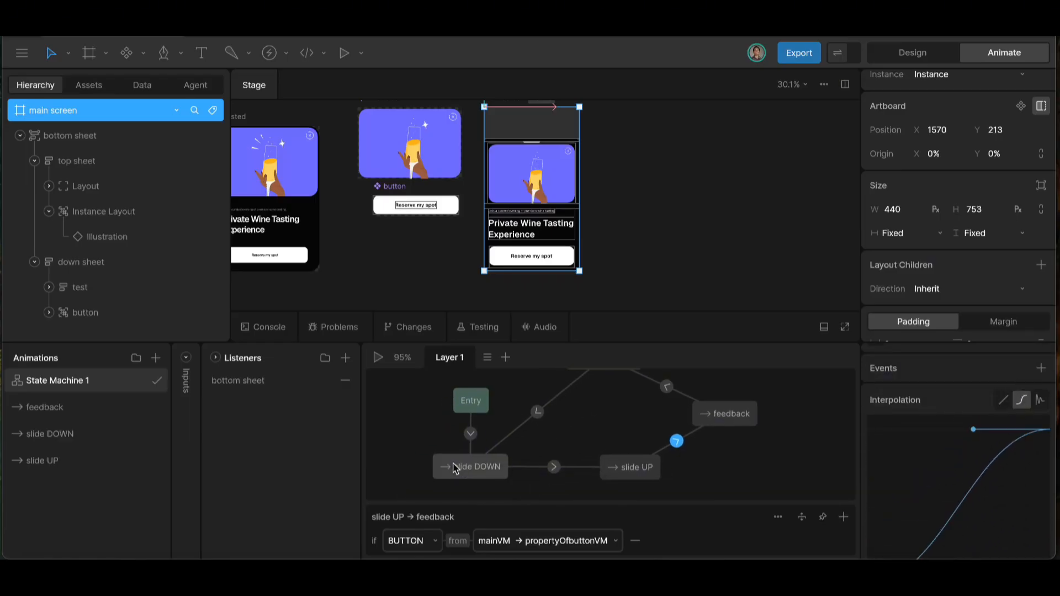
{"action": "left_click", "coordinate": [554, 461]}
{"action": "left_click", "coordinate": [1023, 403]}
{"action": "scroll", "coordinate": [974, 434], "scroll_direction": "up", "scroll_amount": 2}
{"action": "left_click", "coordinate": [986, 377]}
{"action": "key", "text": "Return"}
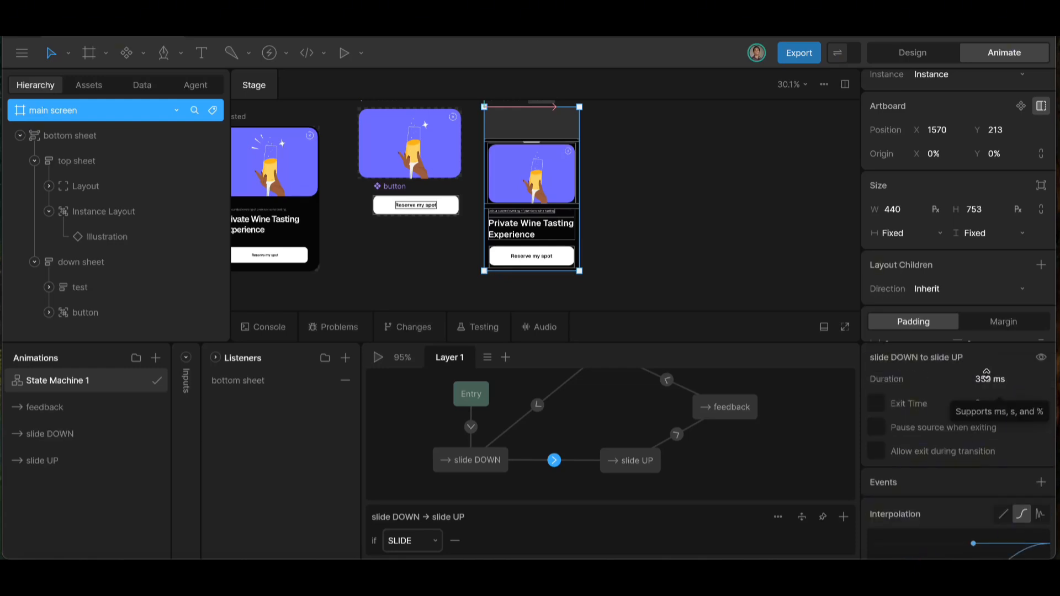
- Preview the full cycle twice by sliding the sheet up and triggering its Reserve my spot button
{"action": "left_click", "coordinate": [378, 358]}
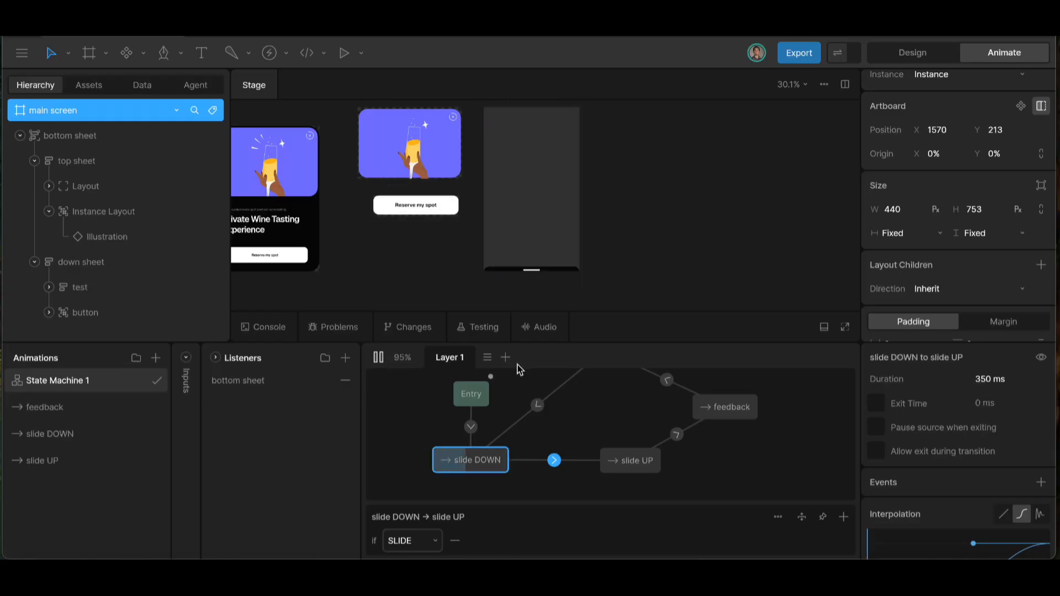
{"action": "left_click", "coordinate": [529, 275]}
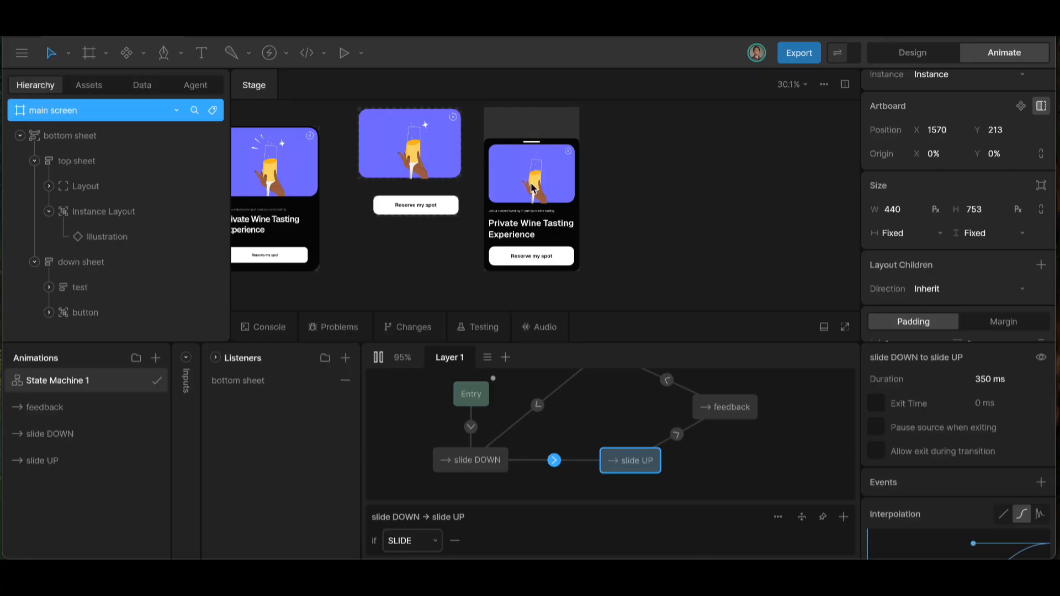
{"action": "left_click", "coordinate": [531, 254]}
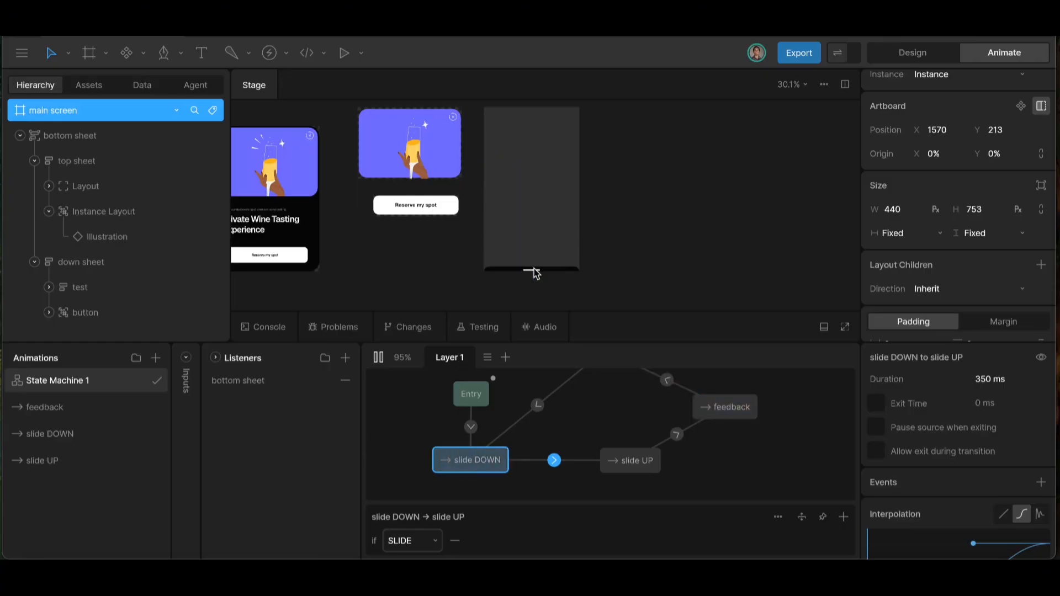
{"action": "scroll", "coordinate": [605, 413], "scroll_direction": "up", "scroll_amount": 2}
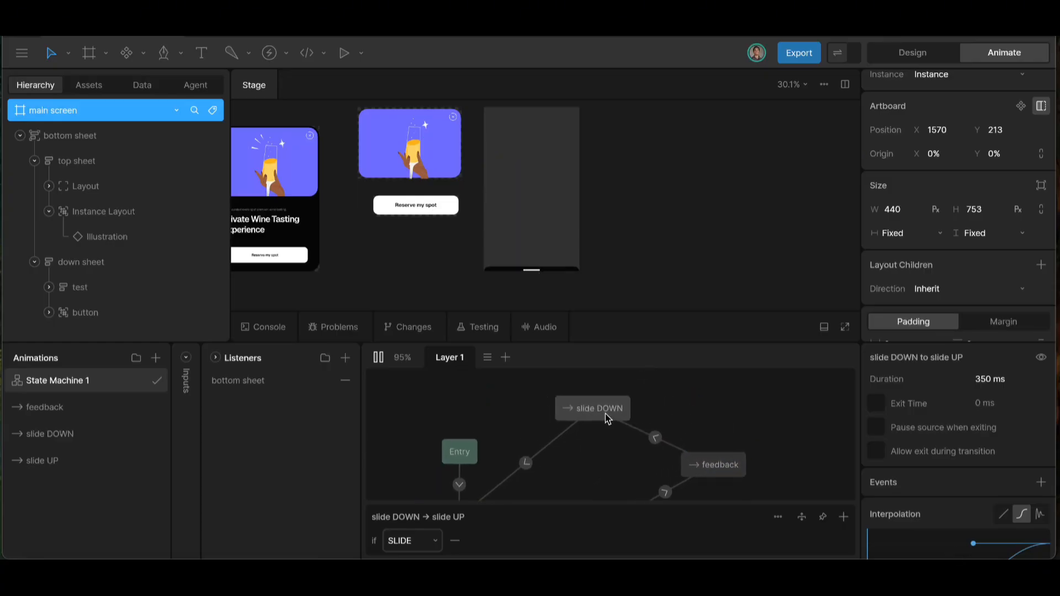
{"action": "left_click", "coordinate": [545, 275]}
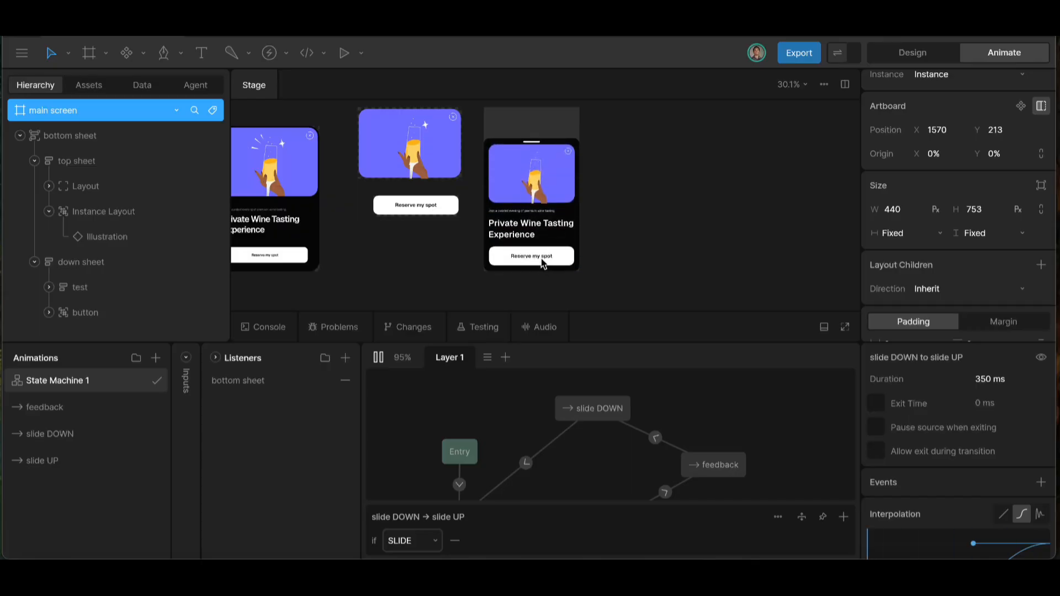
{"action": "left_click", "coordinate": [541, 255]}
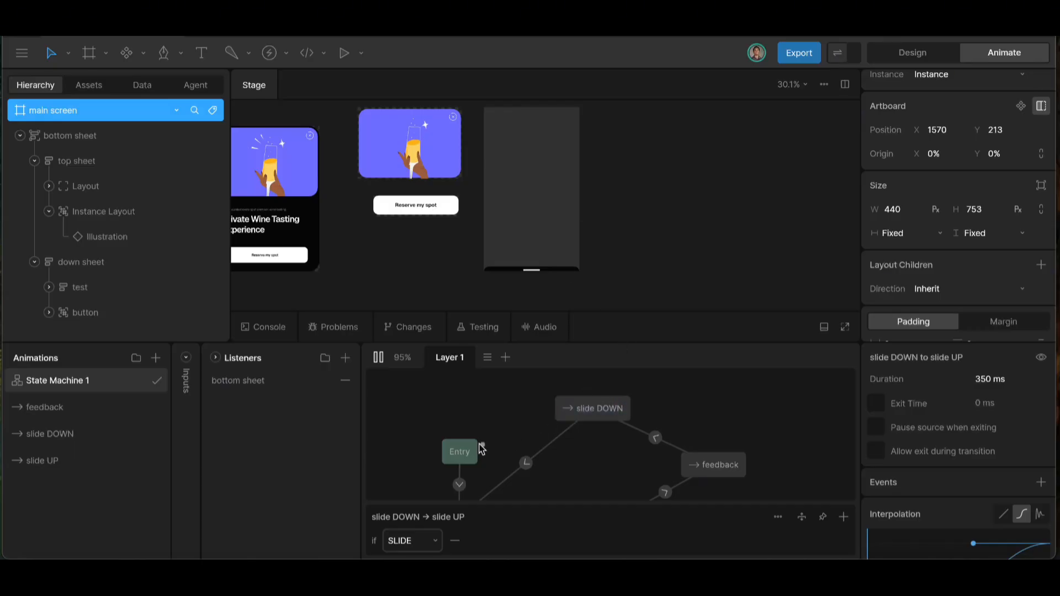
- Slide the sheet up once more in the running preview to check the slide UP state, and stop the playback
{"action": "scroll", "coordinate": [482, 444], "scroll_direction": "down", "scroll_amount": 2}
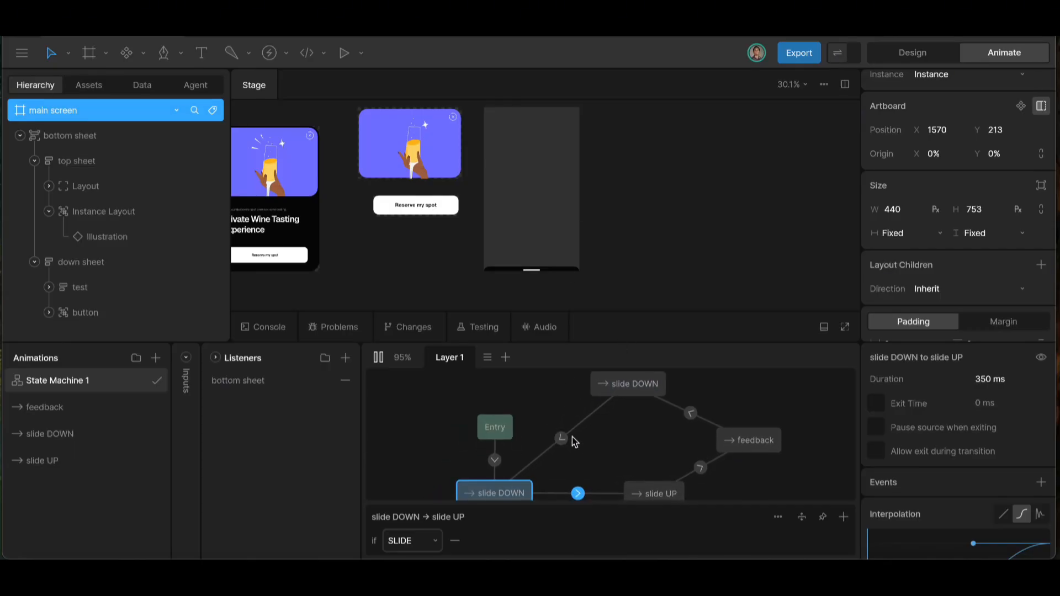
{"action": "scroll", "coordinate": [572, 437], "scroll_direction": "right", "scroll_amount": 2}
{"action": "left_click_drag", "start_coordinate": [535, 274], "coordinate": [528, 149]}
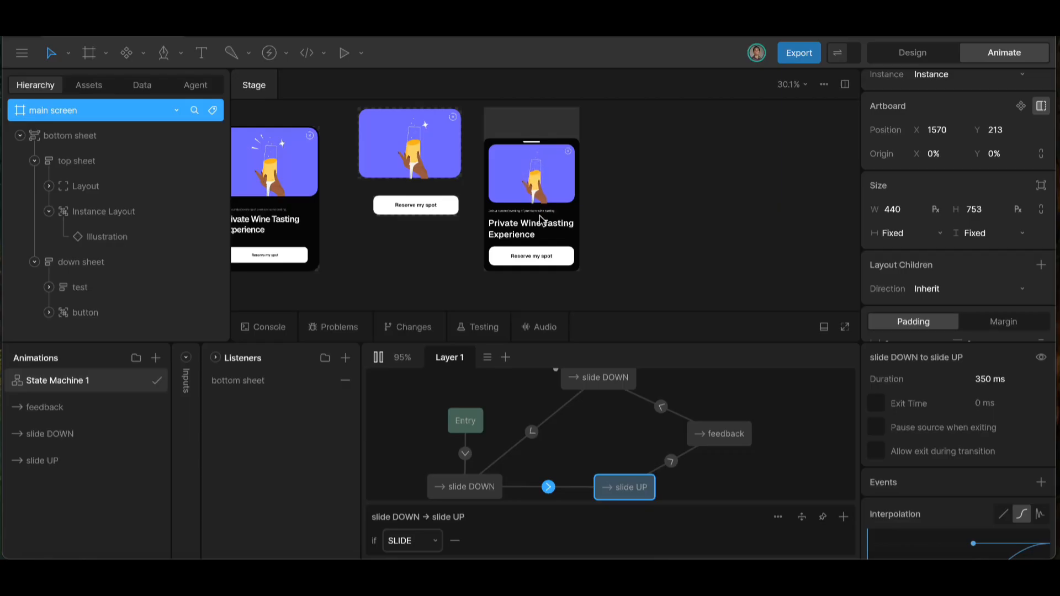
{"action": "key", "text": "space"}
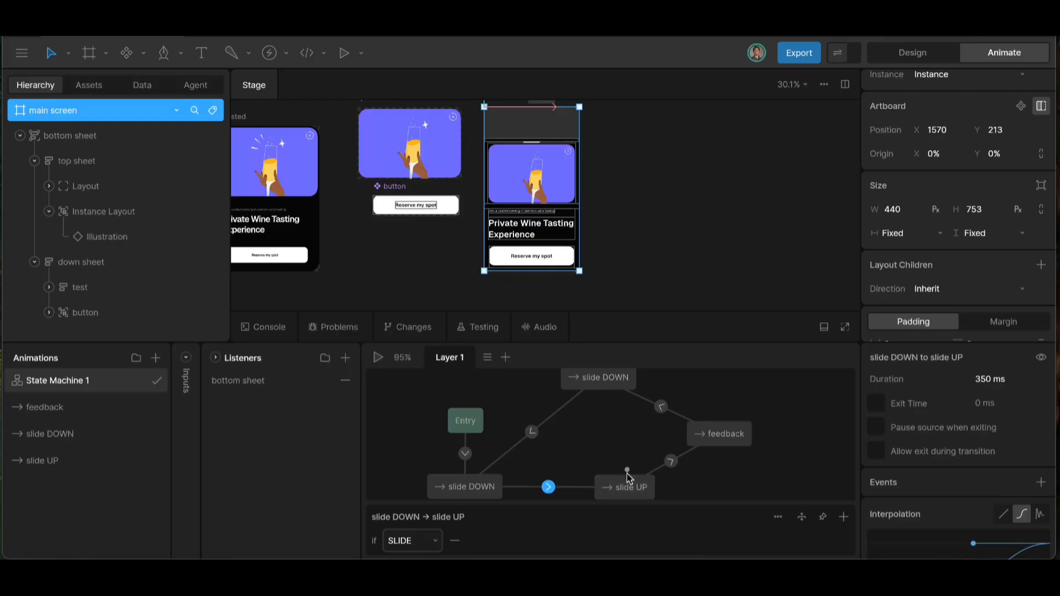
- Create a transition from slide UP to the upper slide DOWN state with SLIDE as its condition
{"action": "left_click_drag", "start_coordinate": [627, 470], "coordinate": [616, 397]}
{"action": "left_click", "coordinate": [612, 434]}
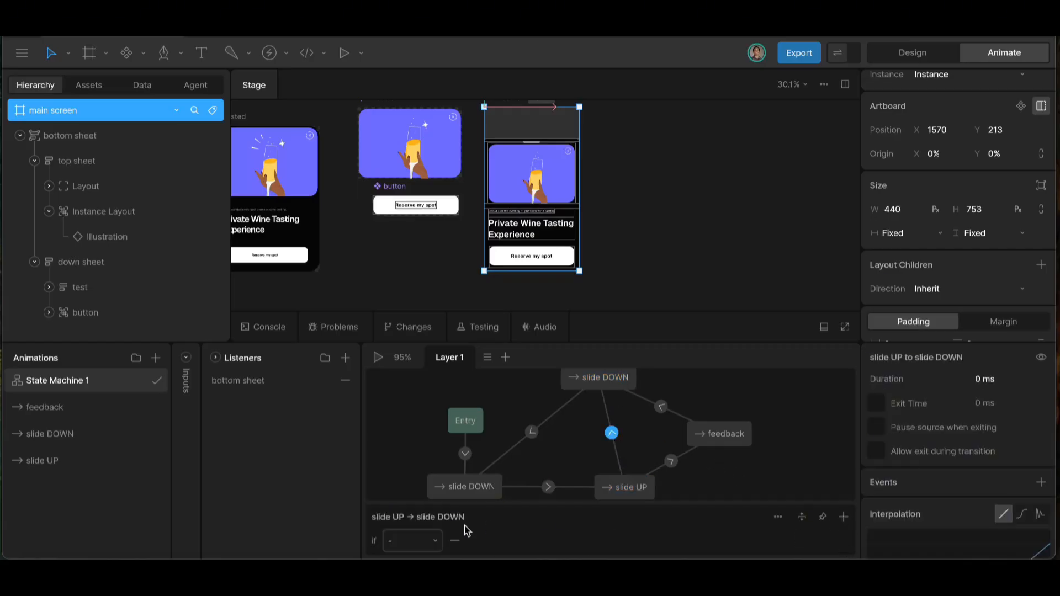
{"action": "left_click", "coordinate": [413, 539]}
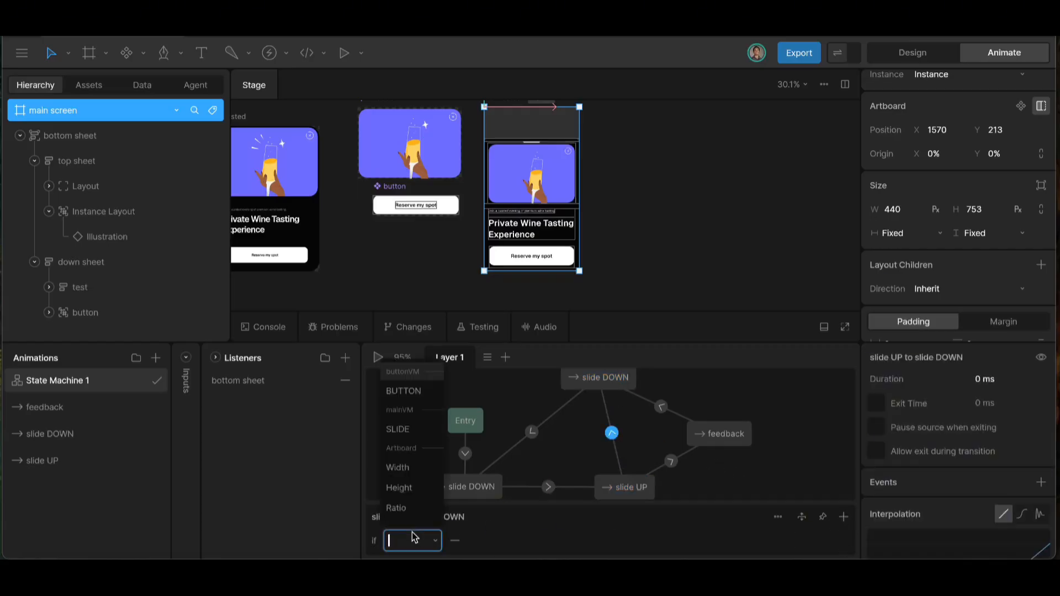
{"action": "left_click", "coordinate": [404, 430]}
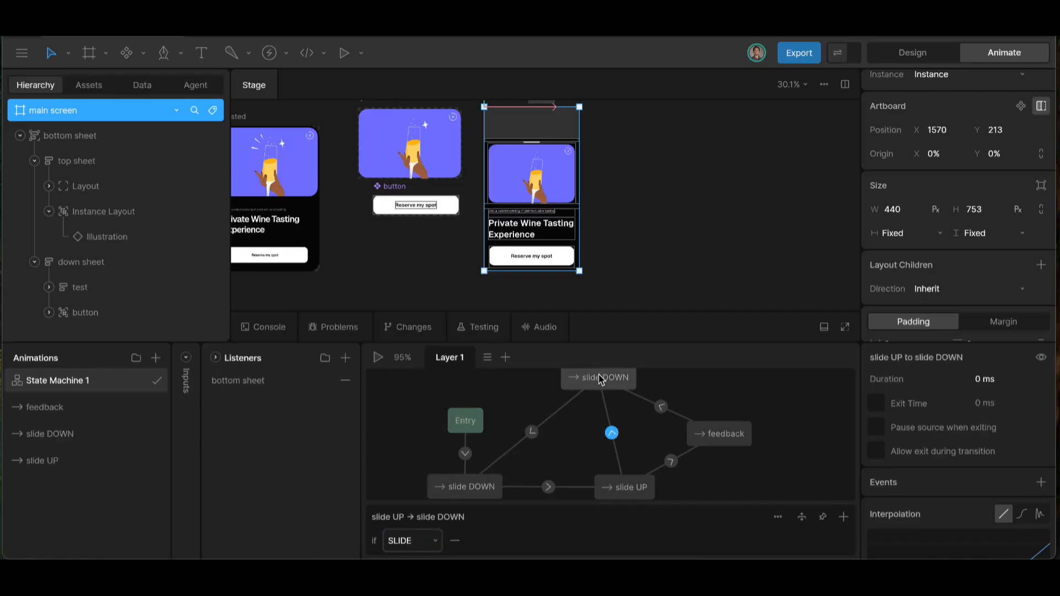
- Play State Machine 1 and preview sliding the sheet up and back down with its handle
{"action": "key", "text": "space"}
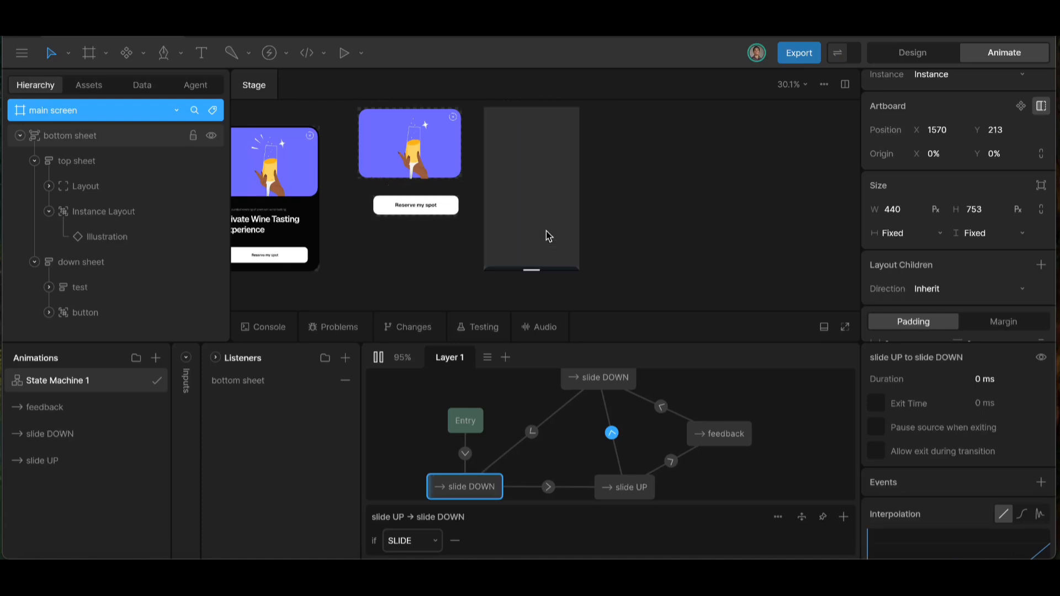
{"action": "left_click", "coordinate": [530, 270]}
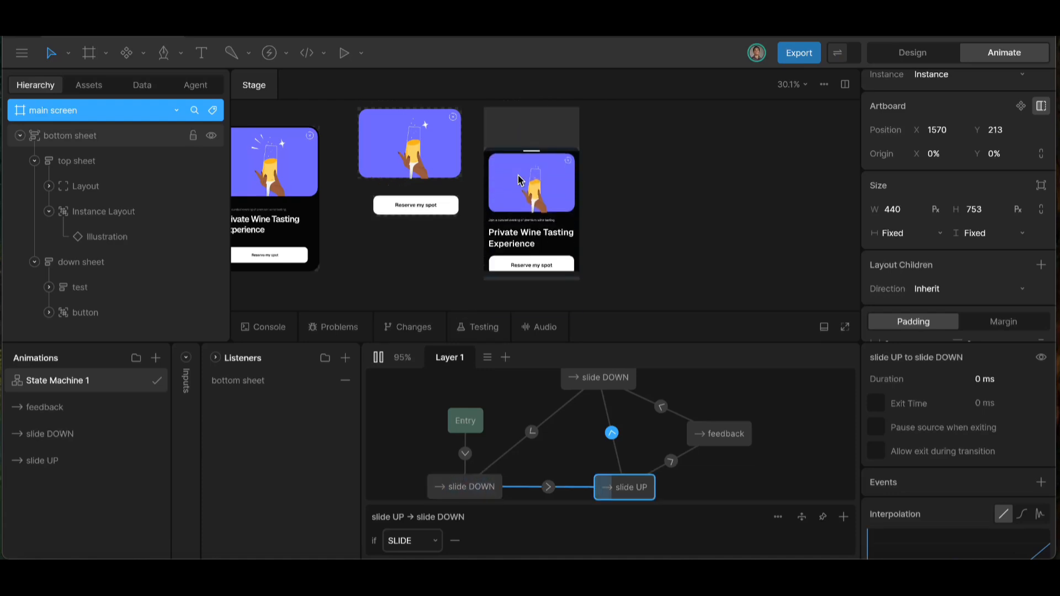
{"action": "left_click", "coordinate": [527, 144]}
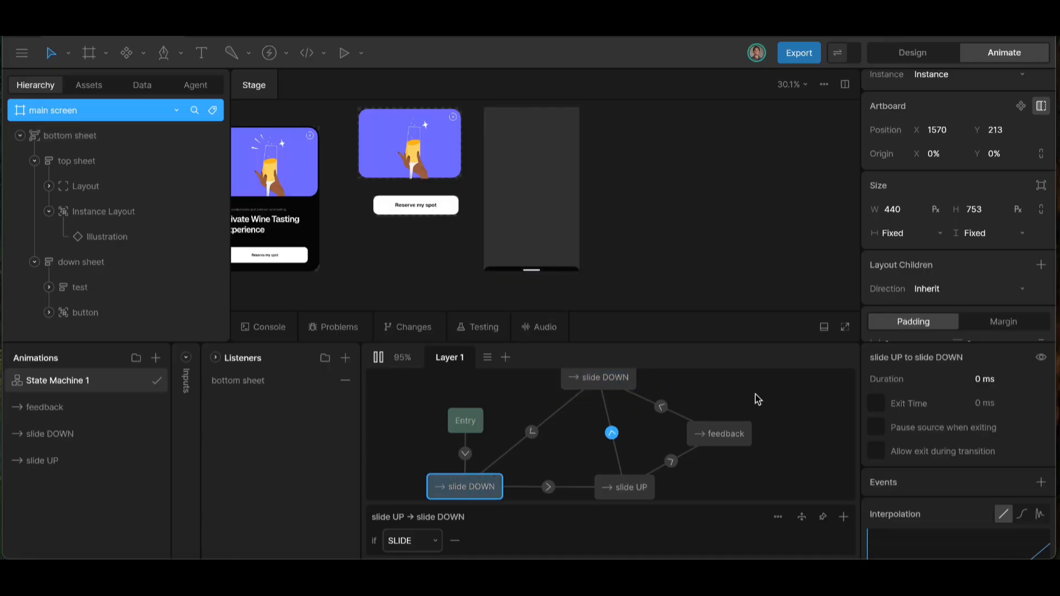
- Set the slide UP to slide DOWN transition's duration to 350 ms
{"action": "left_click", "coordinate": [984, 378]}
{"action": "type", "text": "350"}
{"action": "key", "text": "Return"}
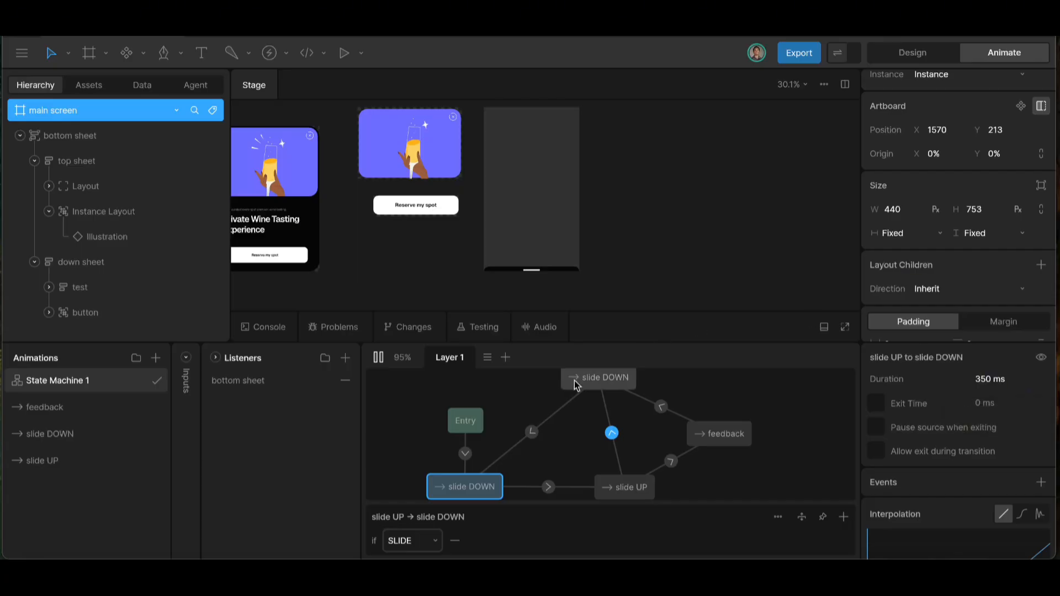
- Preview the eased closing by sliding the sheet up and down twice with its handle
{"action": "left_click", "coordinate": [538, 272]}
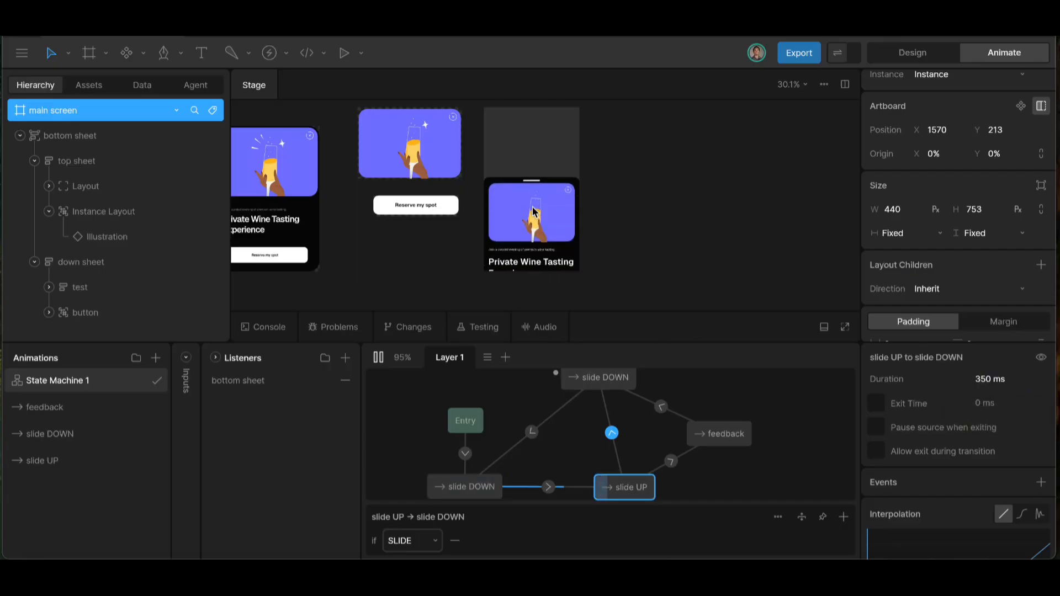
{"action": "left_click", "coordinate": [534, 147]}
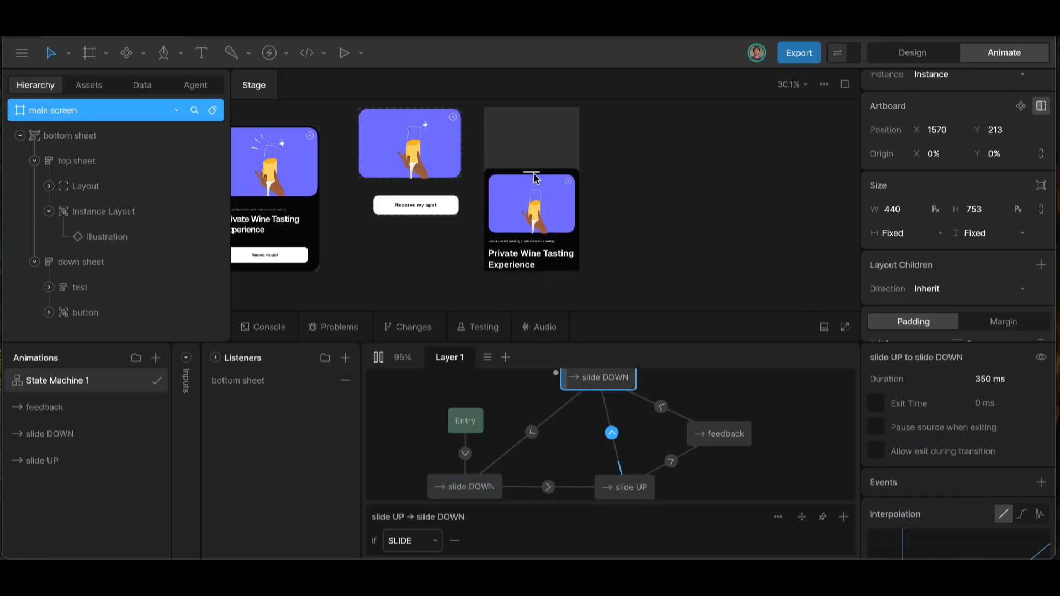
{"action": "left_click", "coordinate": [537, 270]}
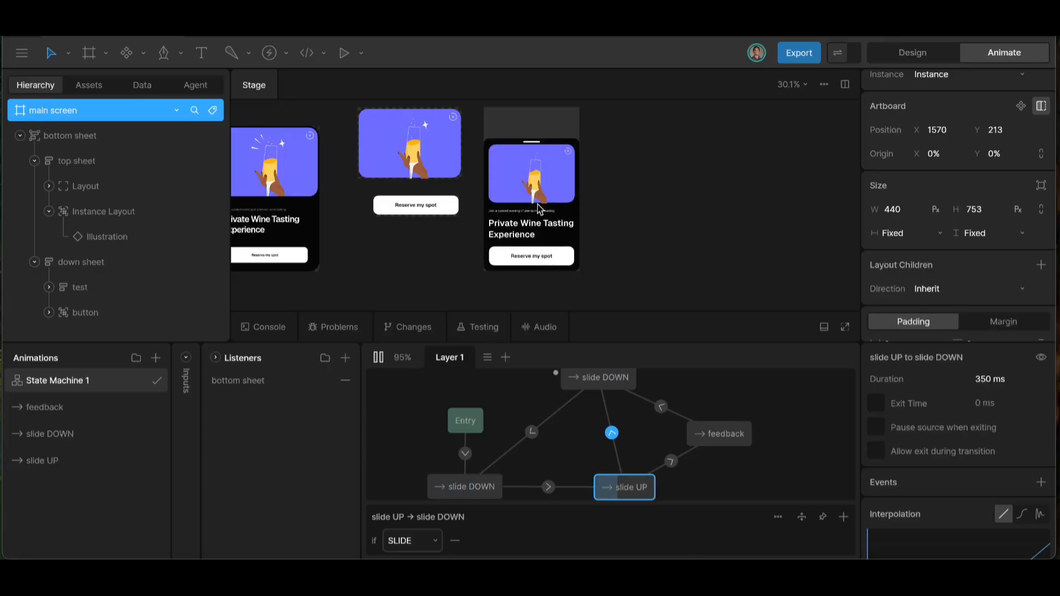
{"action": "left_click", "coordinate": [532, 144]}
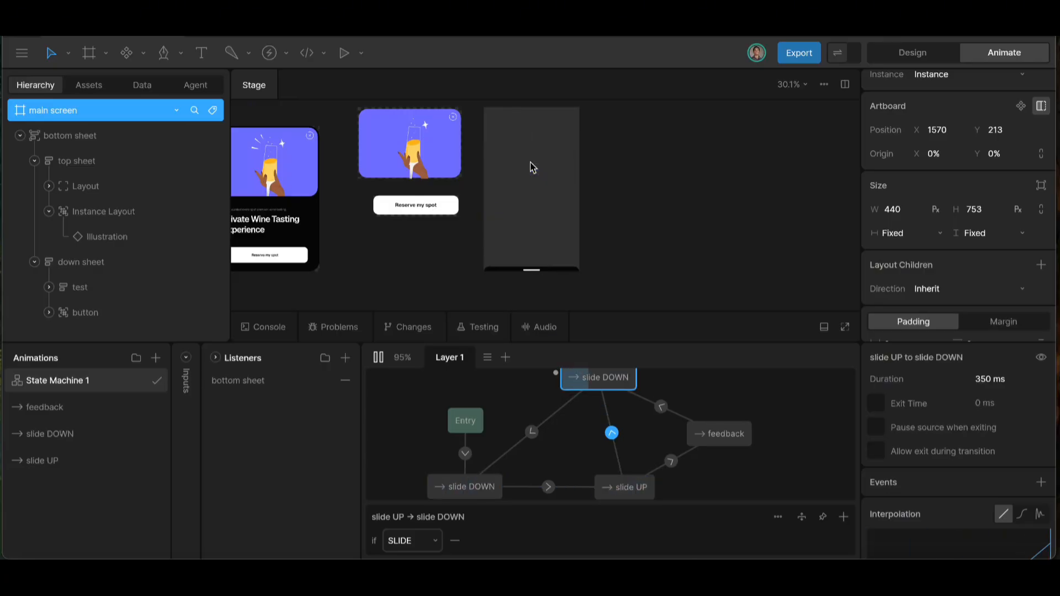
- Preview the feedback path twice by opening the sheet and triggering Reserve my spot, and stop the playback
{"action": "left_click", "coordinate": [532, 270]}
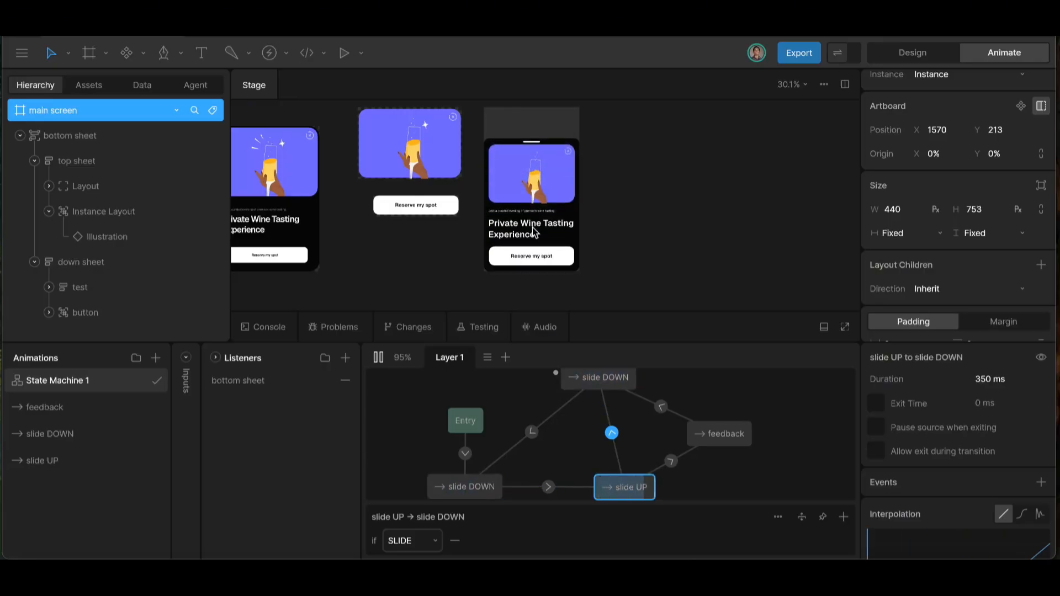
{"action": "left_click", "coordinate": [535, 259]}
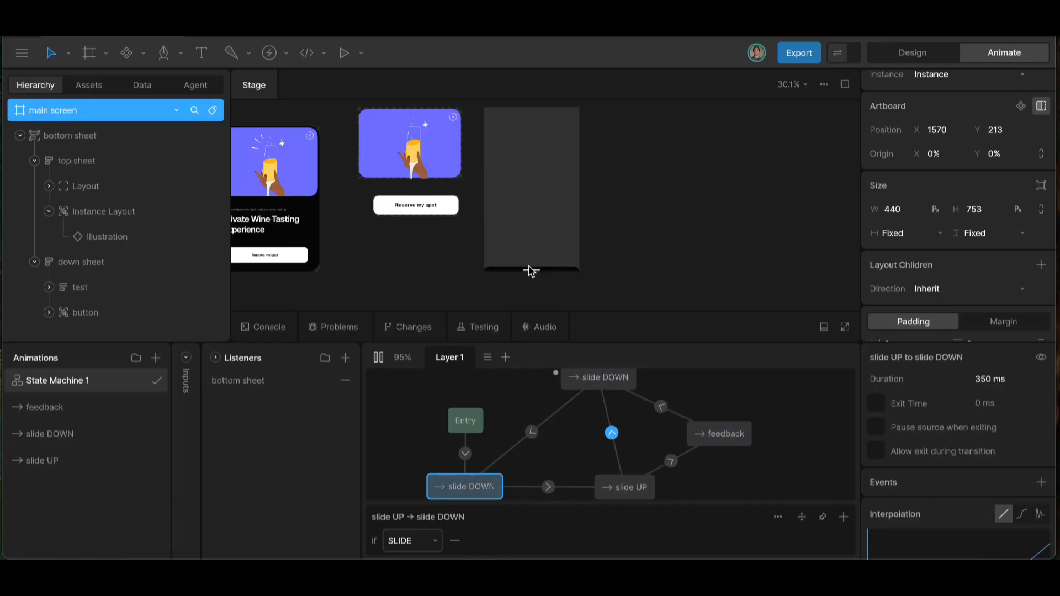
{"action": "left_click", "coordinate": [532, 270]}
{"action": "left_click", "coordinate": [527, 256]}
{"action": "key", "text": "space"}
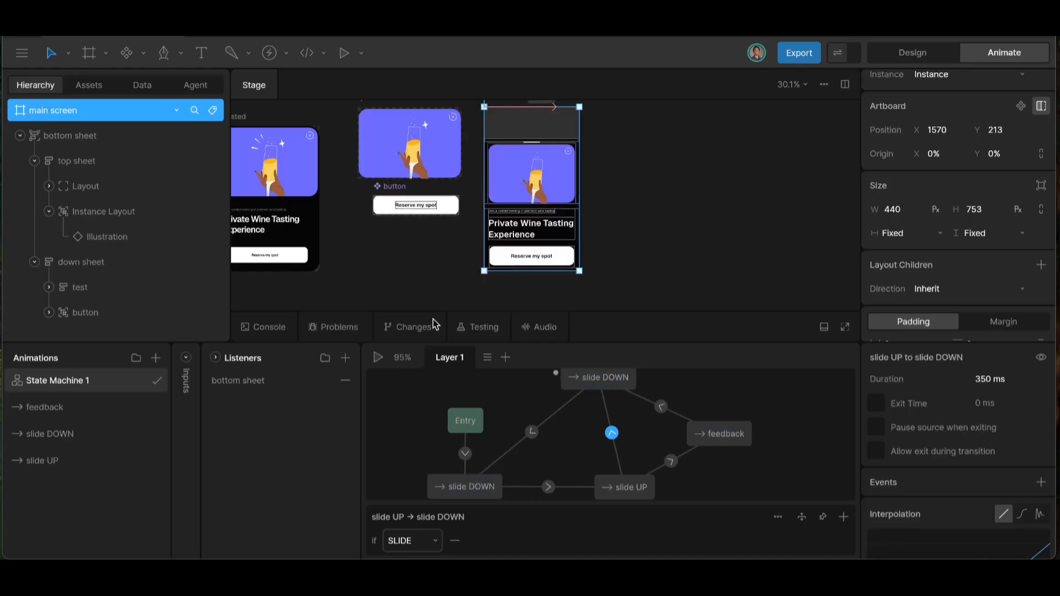
- Set the feedback animation's duration to 00:01:10 and return to State Machine 1
{"action": "left_click", "coordinate": [72, 407]}
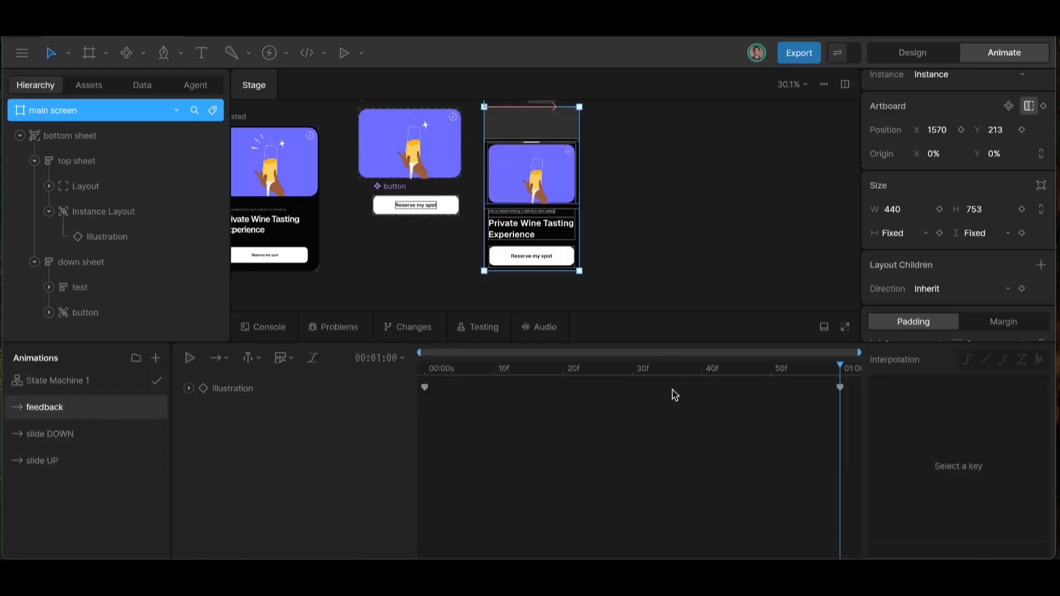
{"action": "left_click", "coordinate": [380, 358]}
{"action": "left_click", "coordinate": [464, 414]}
{"action": "left_click", "coordinate": [463, 414]}
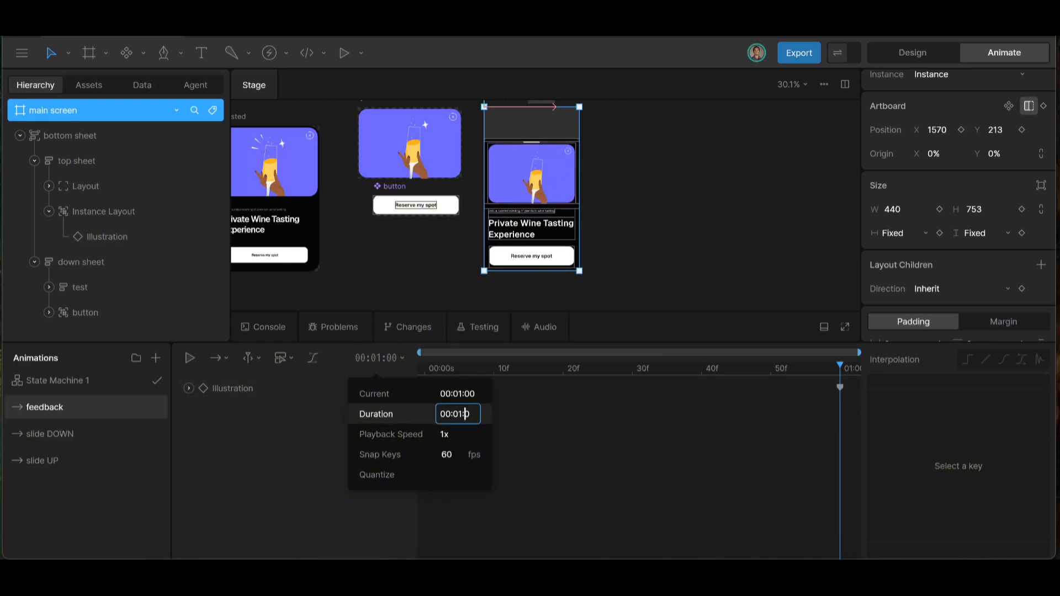
{"action": "key", "text": "Return"}
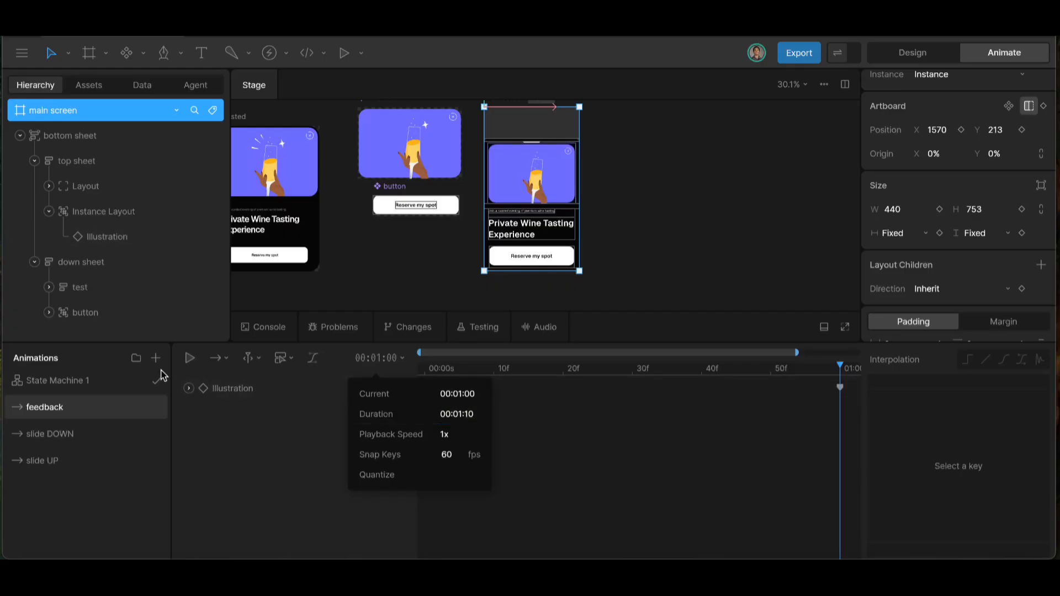
{"action": "left_click", "coordinate": [63, 382]}
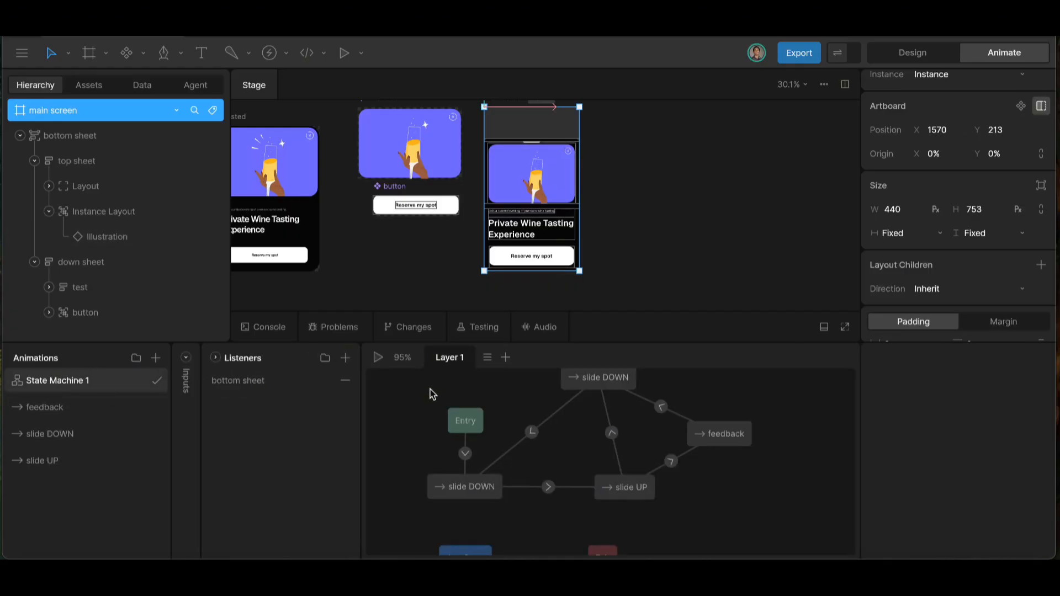
- Play State Machine 1 and test the extended feedback twice by opening the sheet and triggering its Reserve my spot button
{"action": "left_click", "coordinate": [377, 357]}
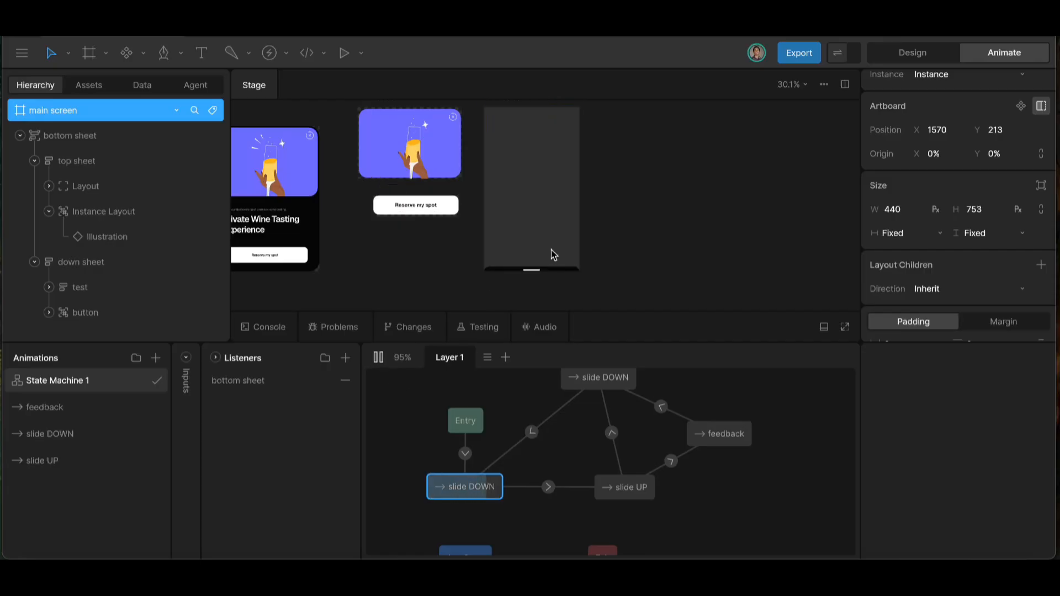
{"action": "left_click", "coordinate": [551, 268]}
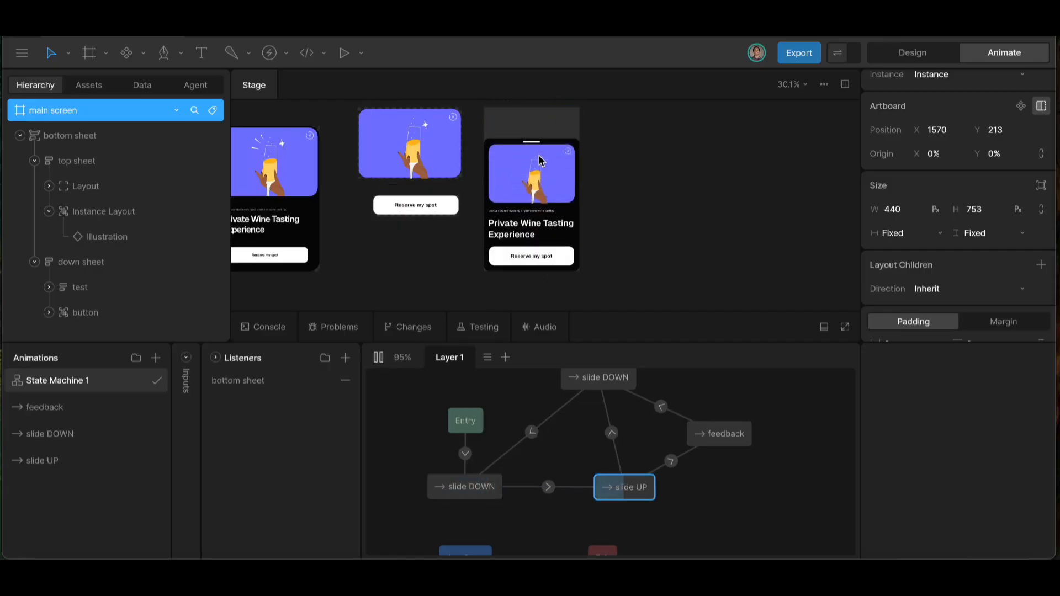
{"action": "left_click", "coordinate": [535, 255]}
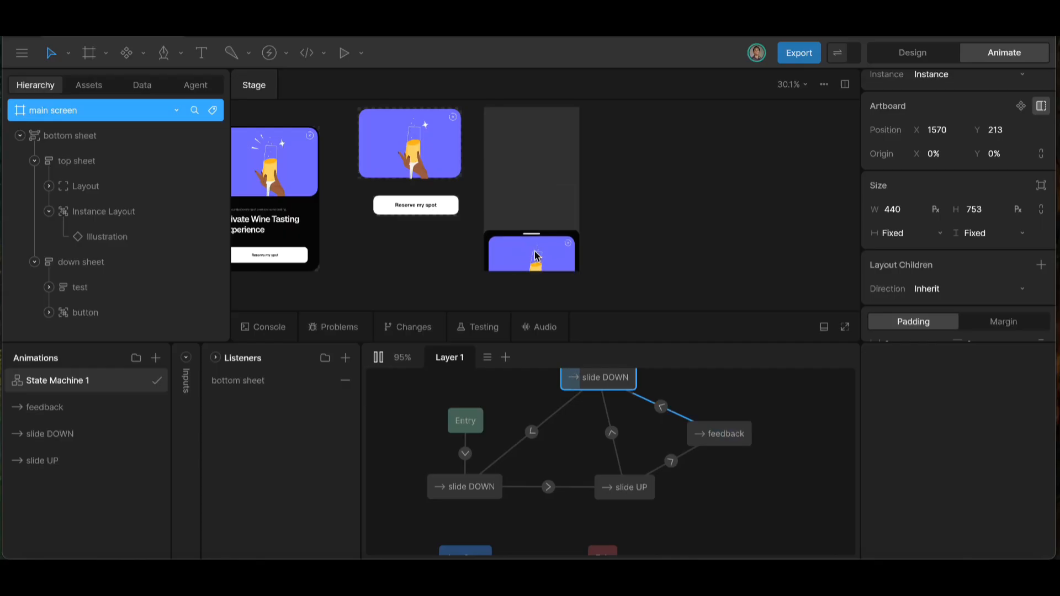
{"action": "left_click", "coordinate": [535, 270]}
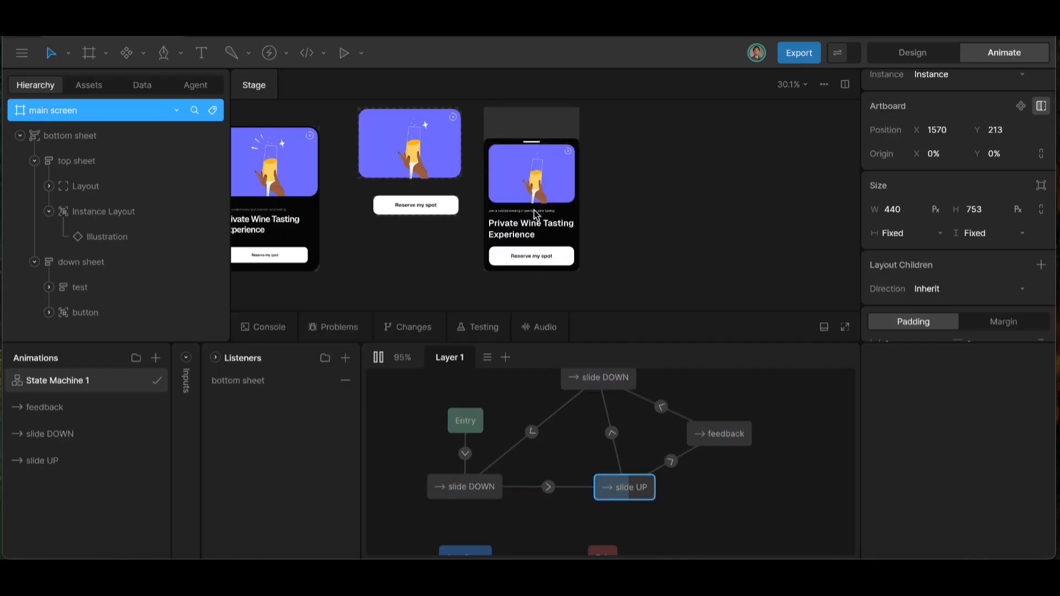
{"action": "left_click", "coordinate": [535, 254]}
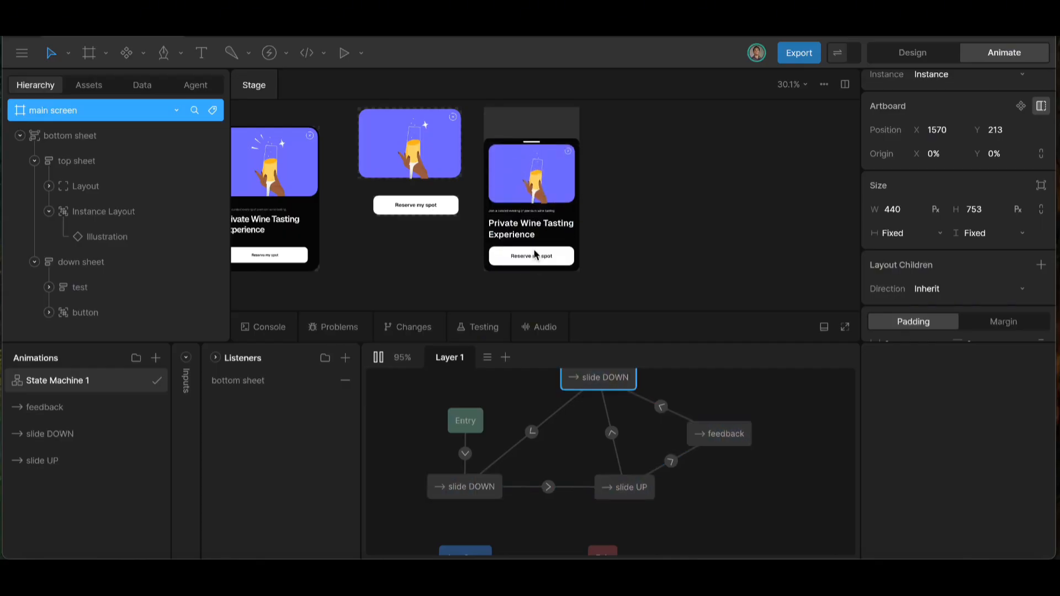